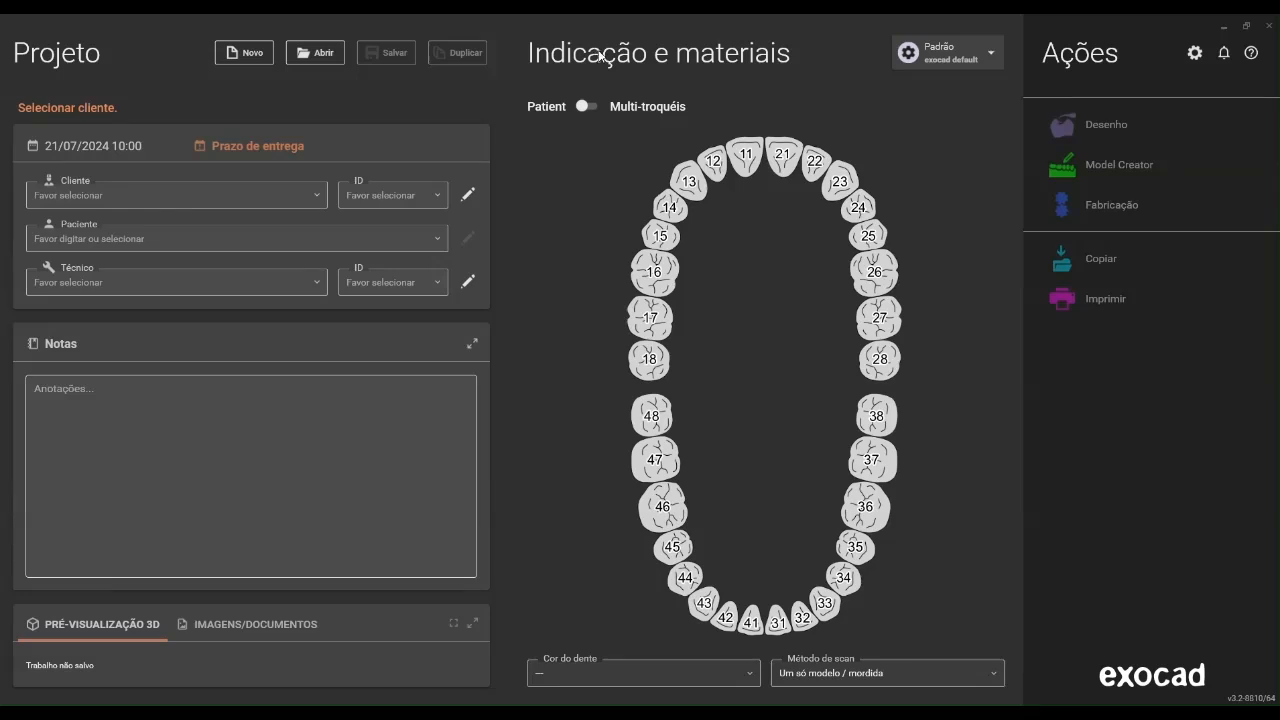
Fill in the new project's client and technician from the existing entries, and enter the patient's name
{"action": "left_click", "coordinate": [136, 196]}
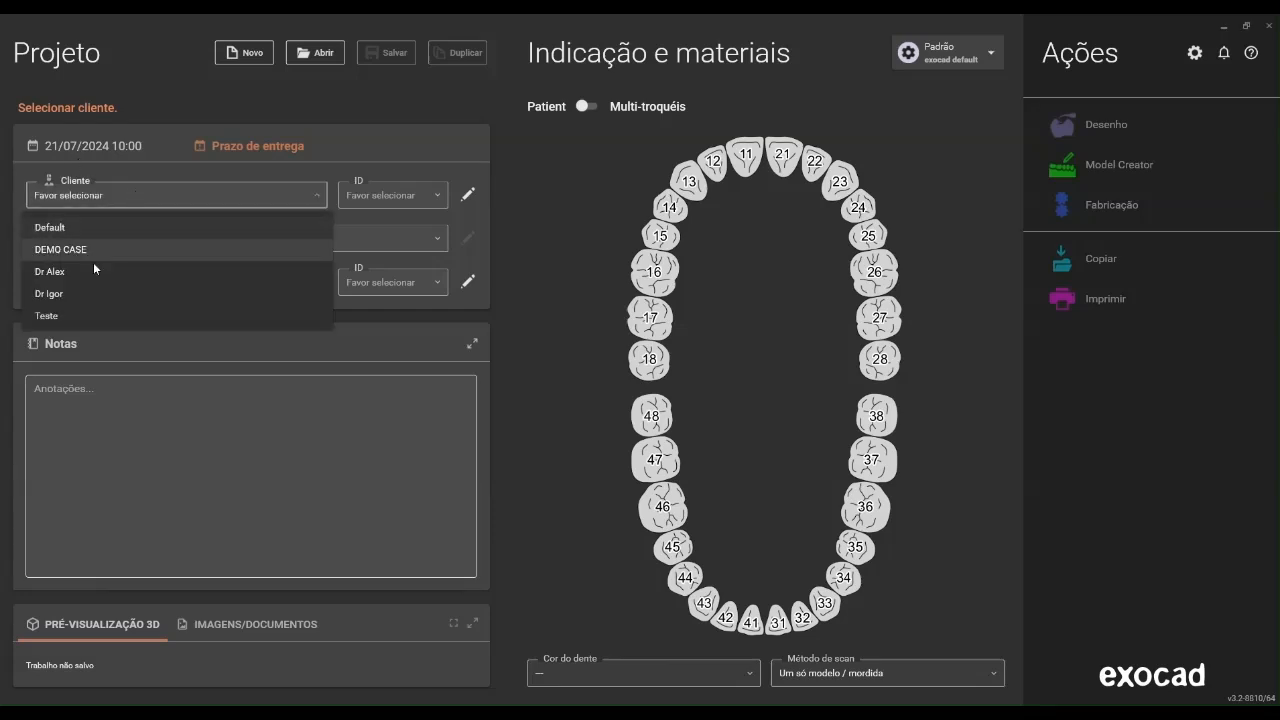
{"action": "left_click", "coordinate": [80, 295]}
{"action": "left_click", "coordinate": [113, 238]}
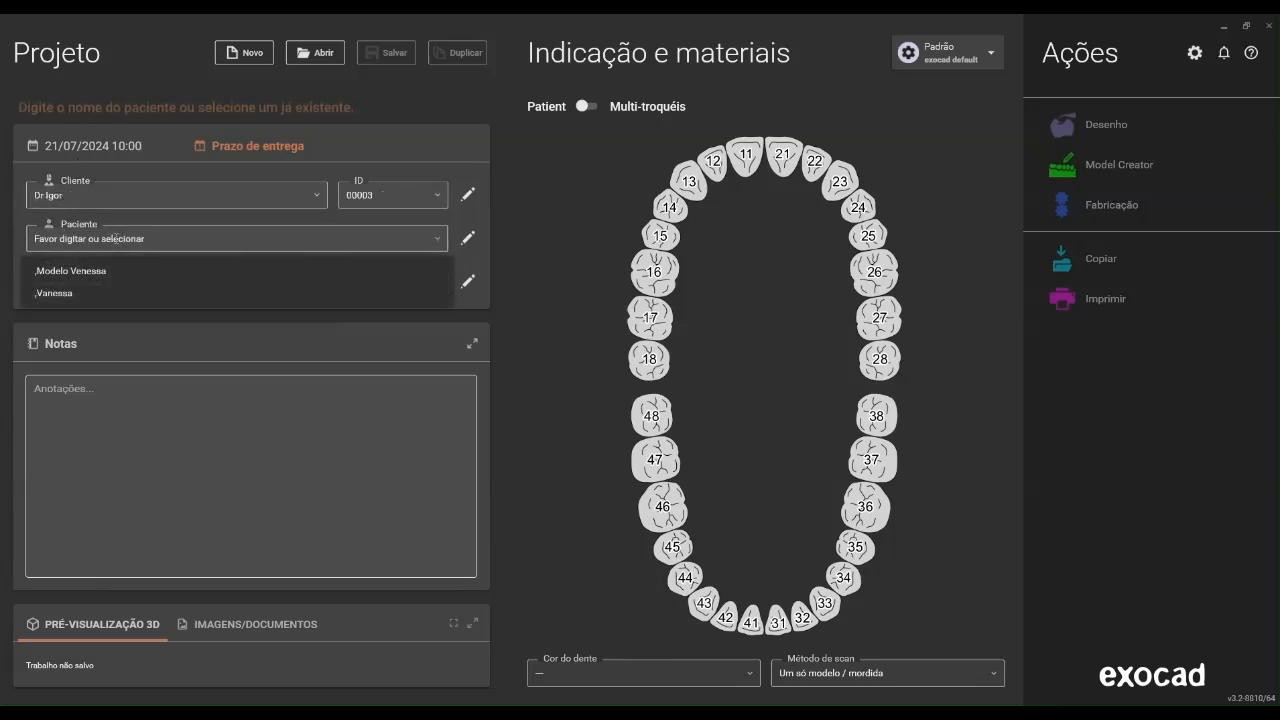
{"action": "type", "text": "Tadeu Placa"}
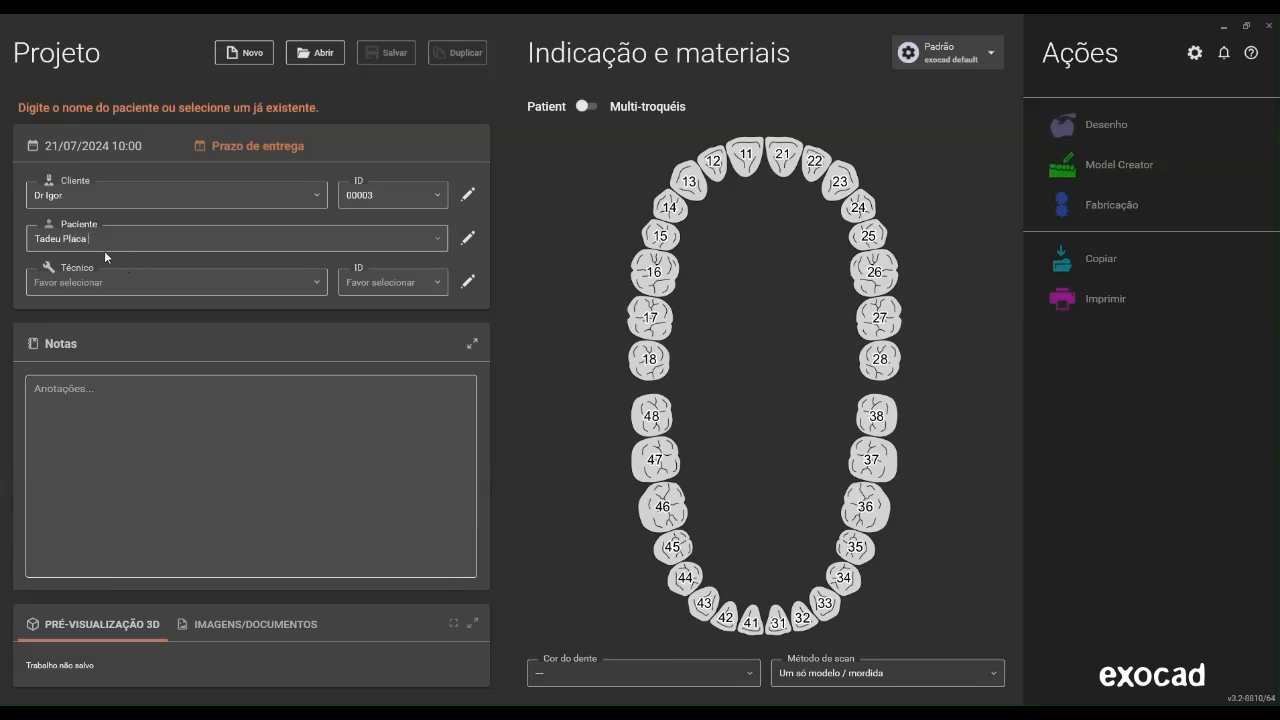
{"action": "left_click", "coordinate": [98, 288]}
{"action": "left_click", "coordinate": [100, 314]}
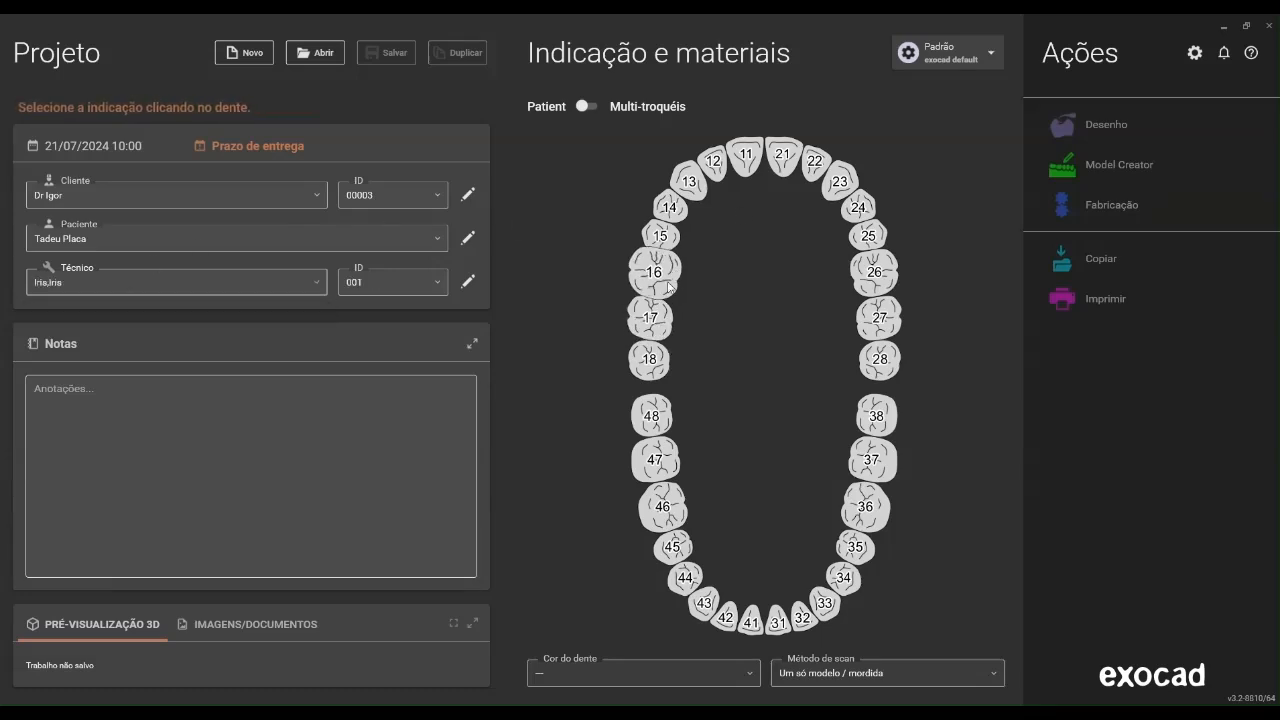
Assign a Placa de mordida in Impressão 3D material to teeth 17 through 27, keeping the default parameters, and save the project
{"action": "left_click", "coordinate": [652, 318]}
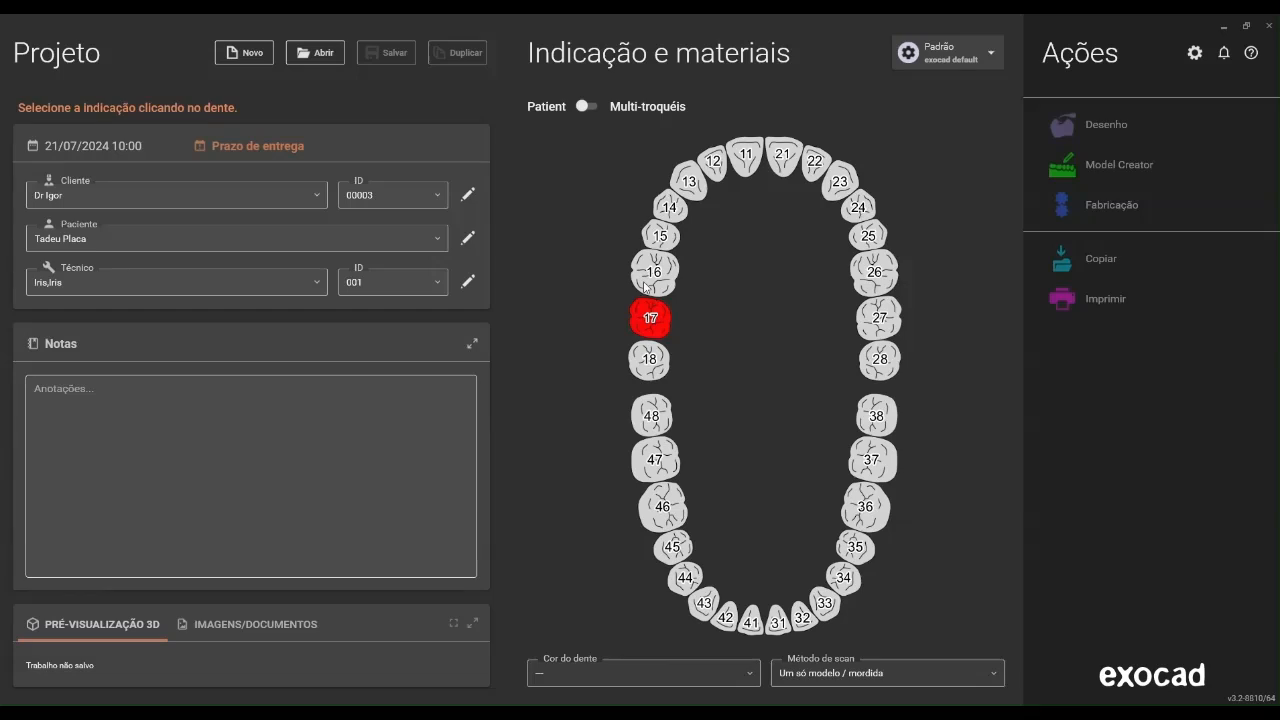
{"action": "left_click", "coordinate": [443, 423]}
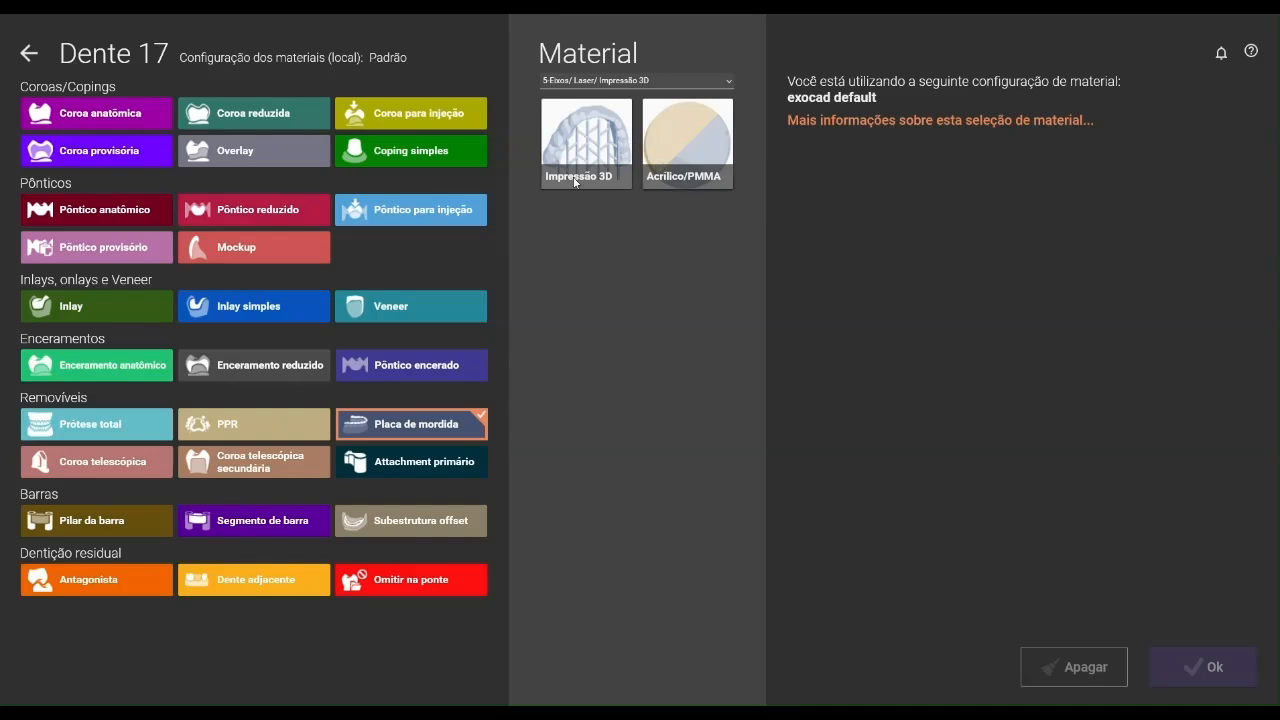
{"action": "left_click", "coordinate": [596, 148]}
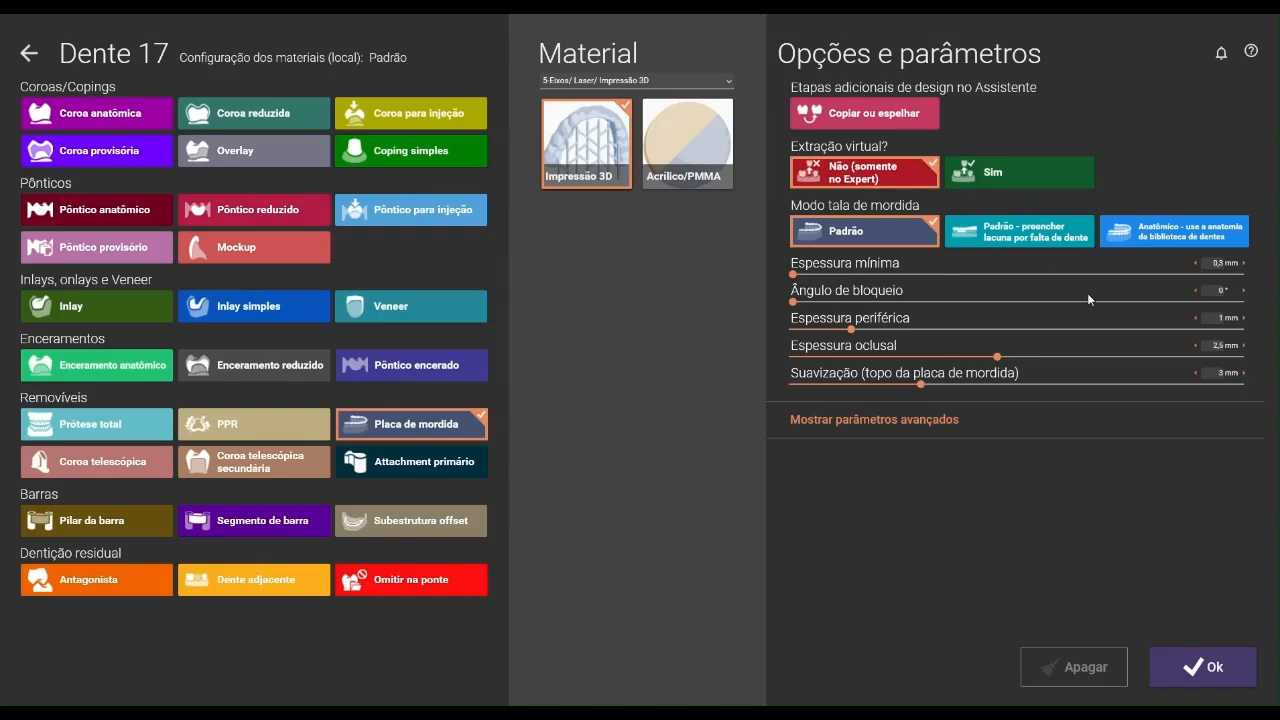
{"action": "left_click", "coordinate": [1214, 684]}
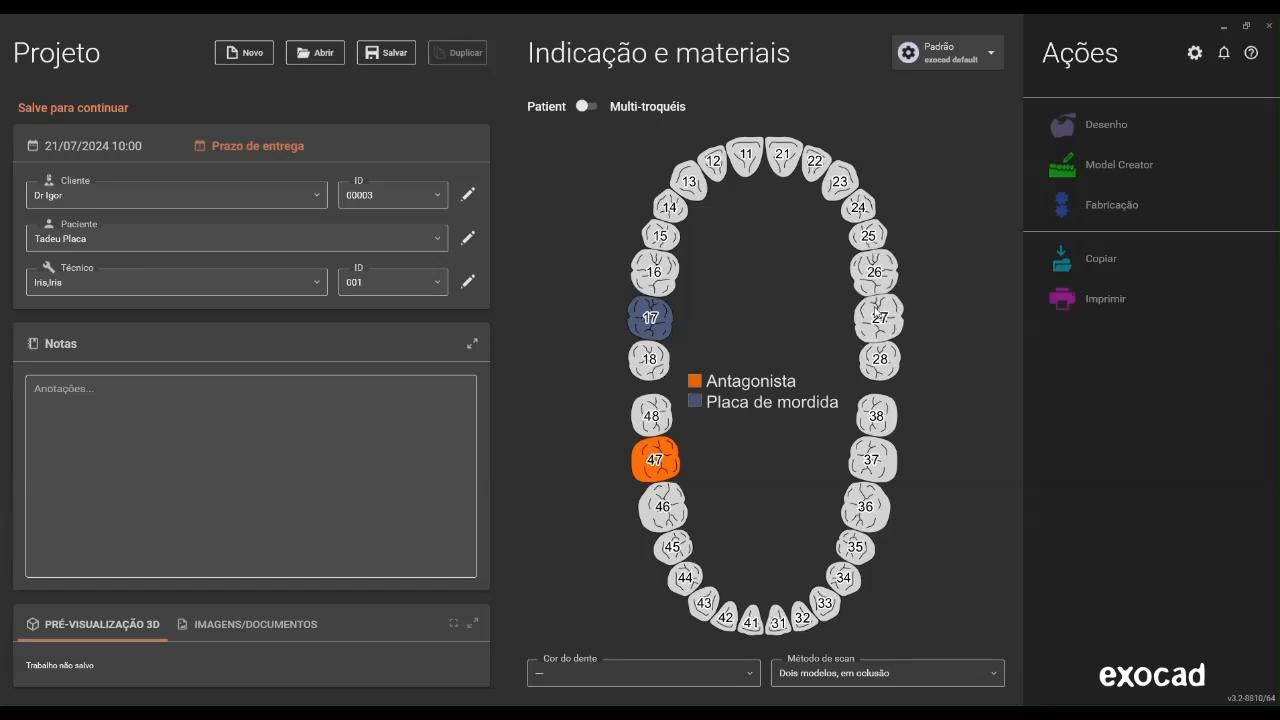
{"action": "left_click", "coordinate": [876, 316]}
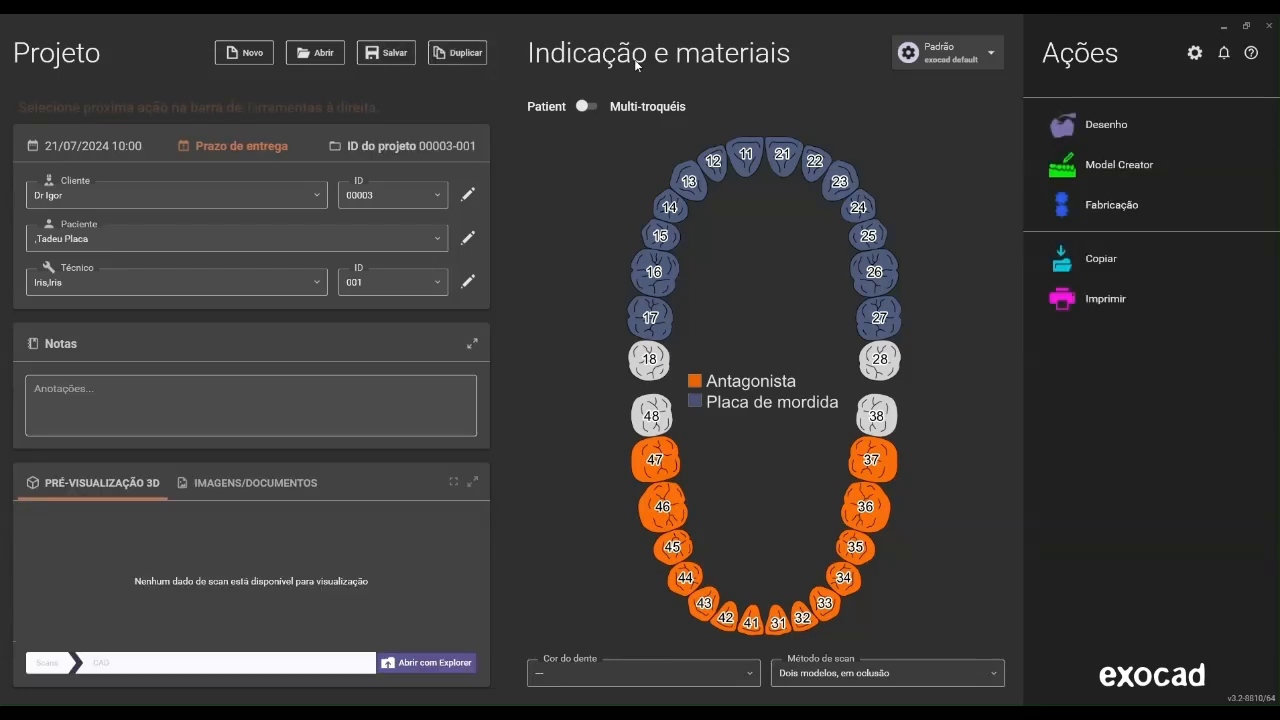
Start the design and load the upperjaw scan as the maxillary arch and the lowerjaw scan as antagonist from the Placa 2 folder
{"action": "left_click", "coordinate": [1134, 126]}
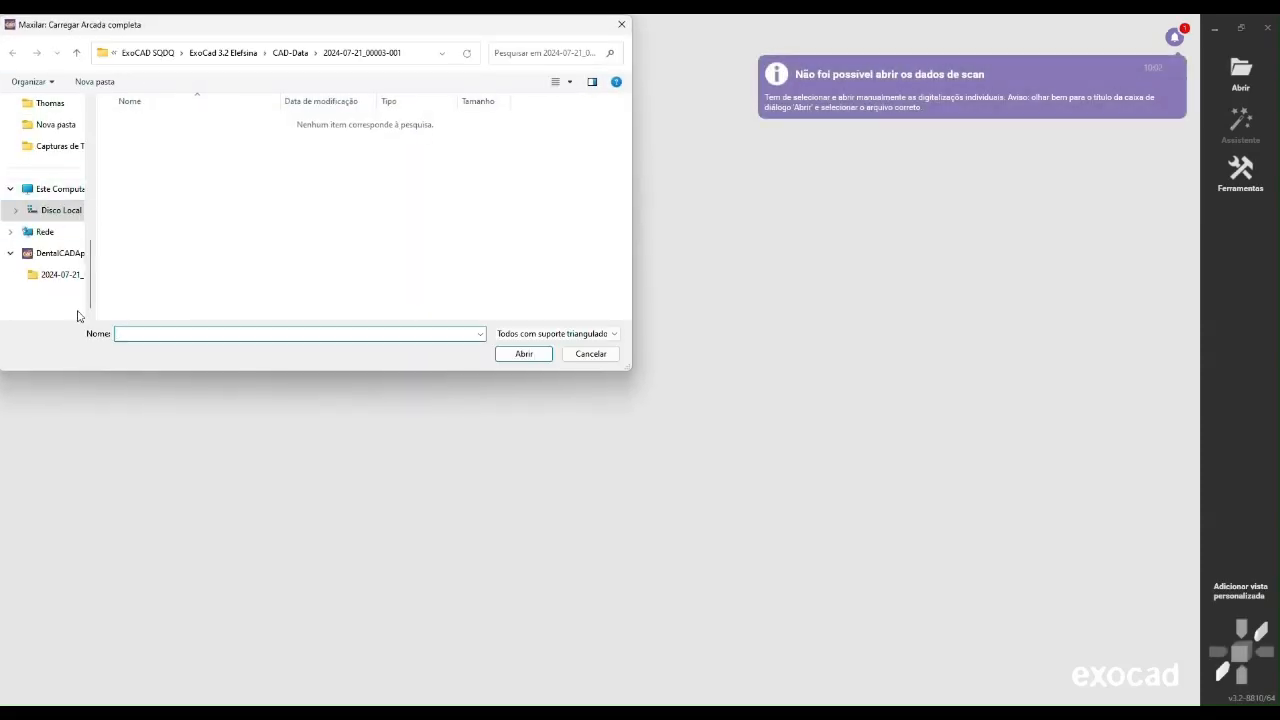
{"action": "left_click_drag", "start_coordinate": [91, 291], "coordinate": [96, 119]}
{"action": "scroll", "coordinate": [70, 232], "scroll_direction": "down", "scroll_amount": 3}
{"action": "scroll", "coordinate": [63, 251], "scroll_direction": "up", "scroll_amount": 1}
{"action": "left_click", "coordinate": [66, 214]}
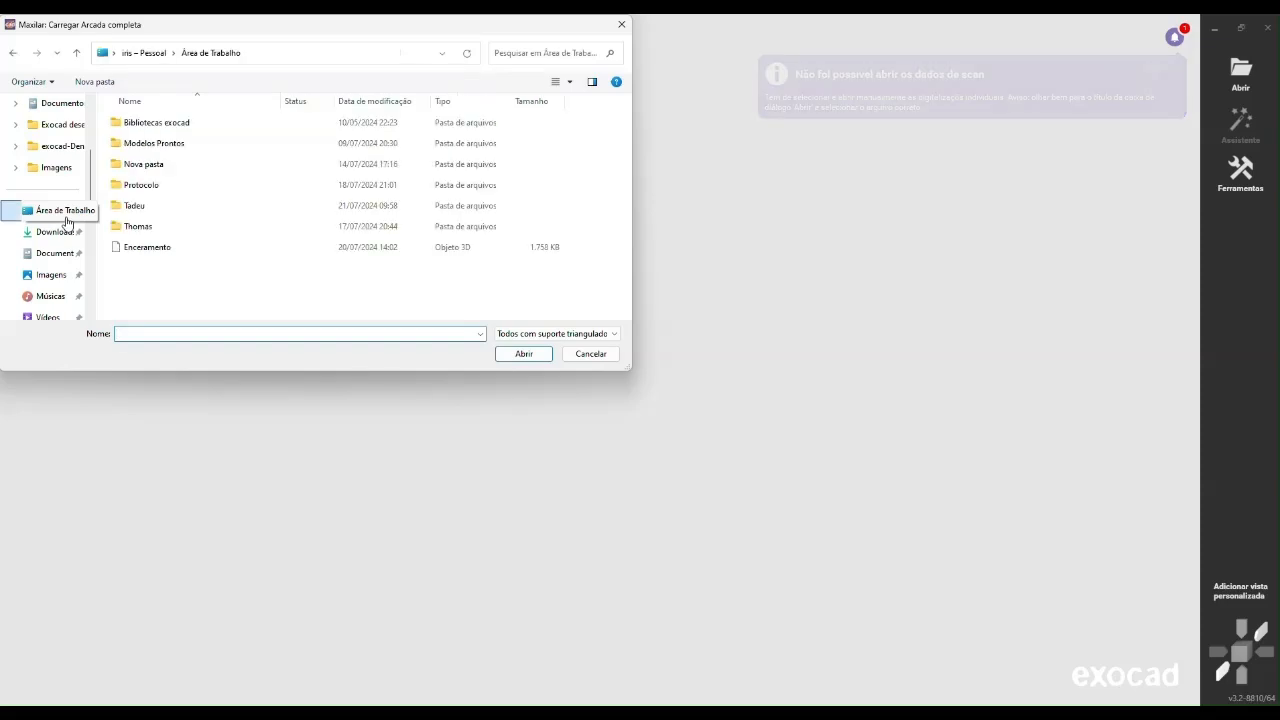
{"action": "left_click", "coordinate": [145, 208]}
{"action": "double_click", "coordinate": [145, 208]}
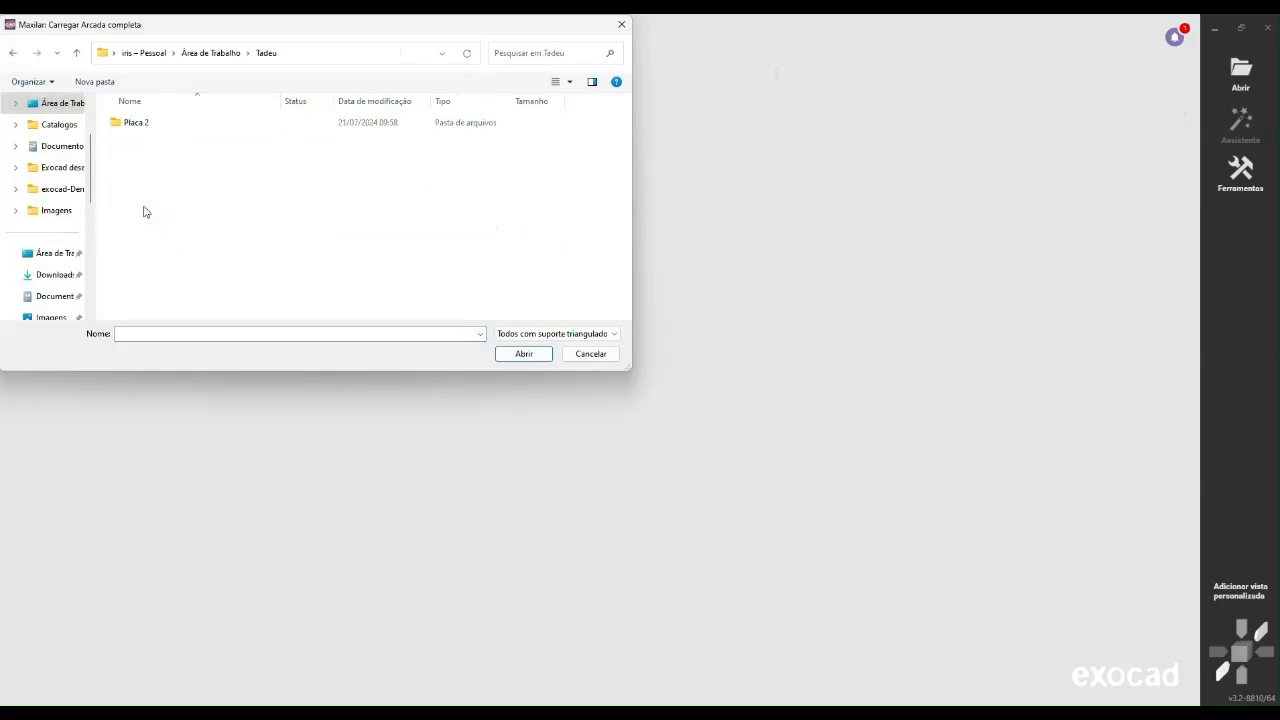
{"action": "double_click", "coordinate": [143, 124]}
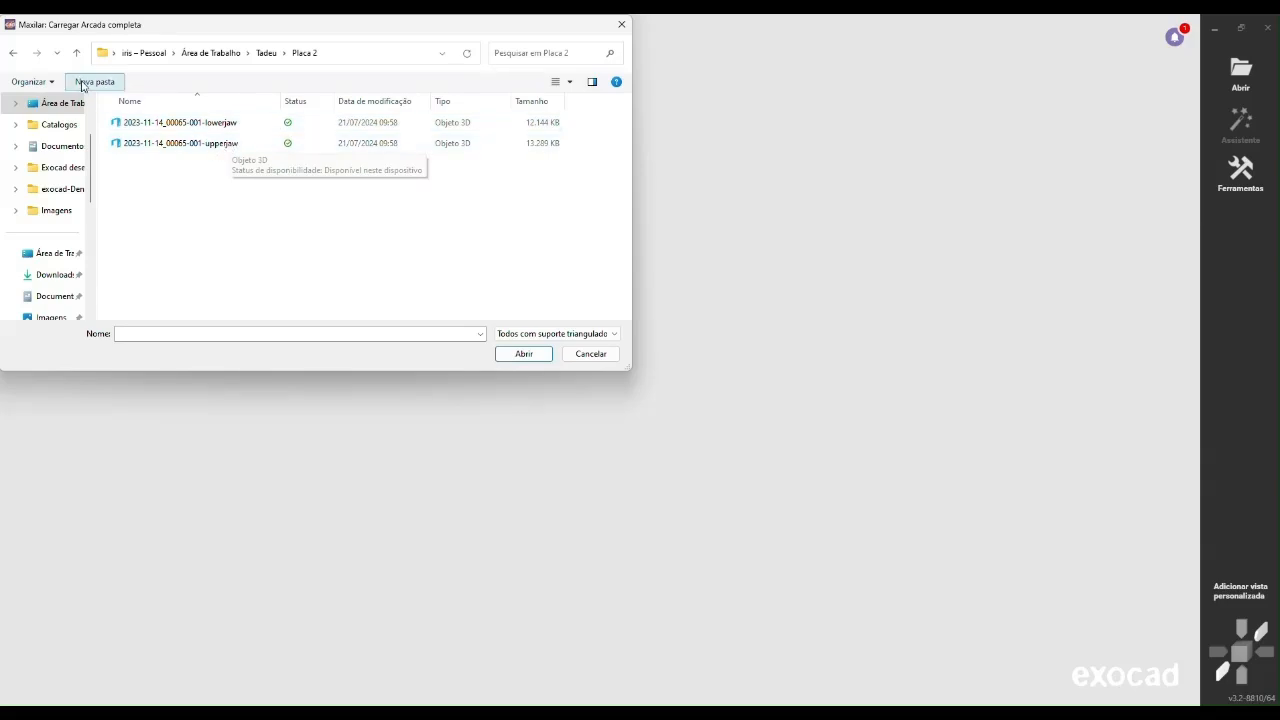
{"action": "double_click", "coordinate": [204, 146]}
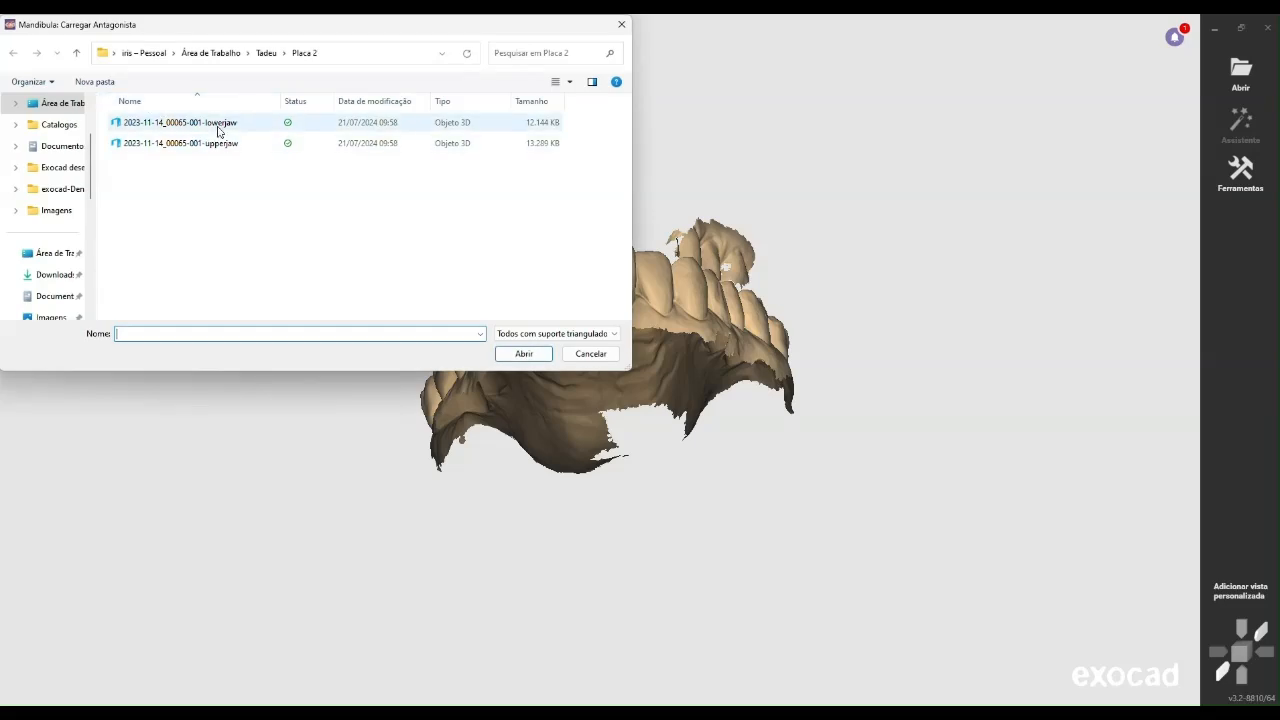
{"action": "double_click", "coordinate": [218, 128]}
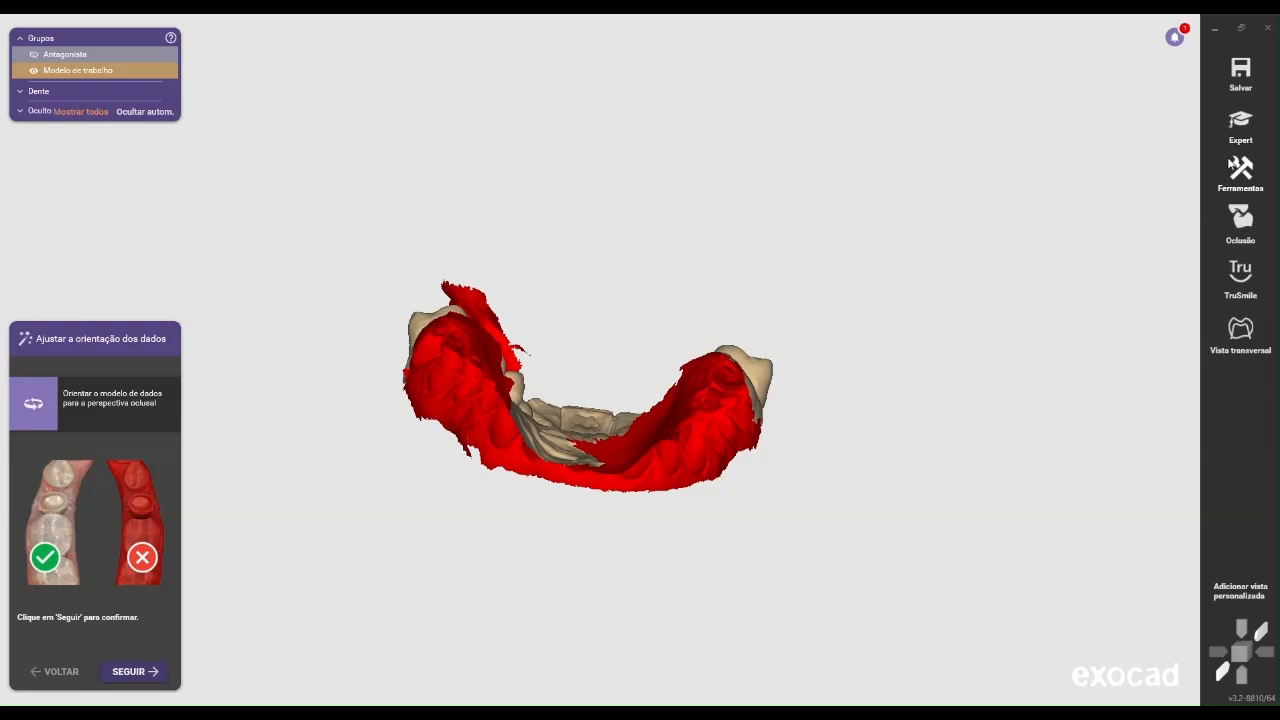
Set the 3D view background to the purple colour #4E446D and save the settings
{"action": "left_click", "coordinate": [1240, 172]}
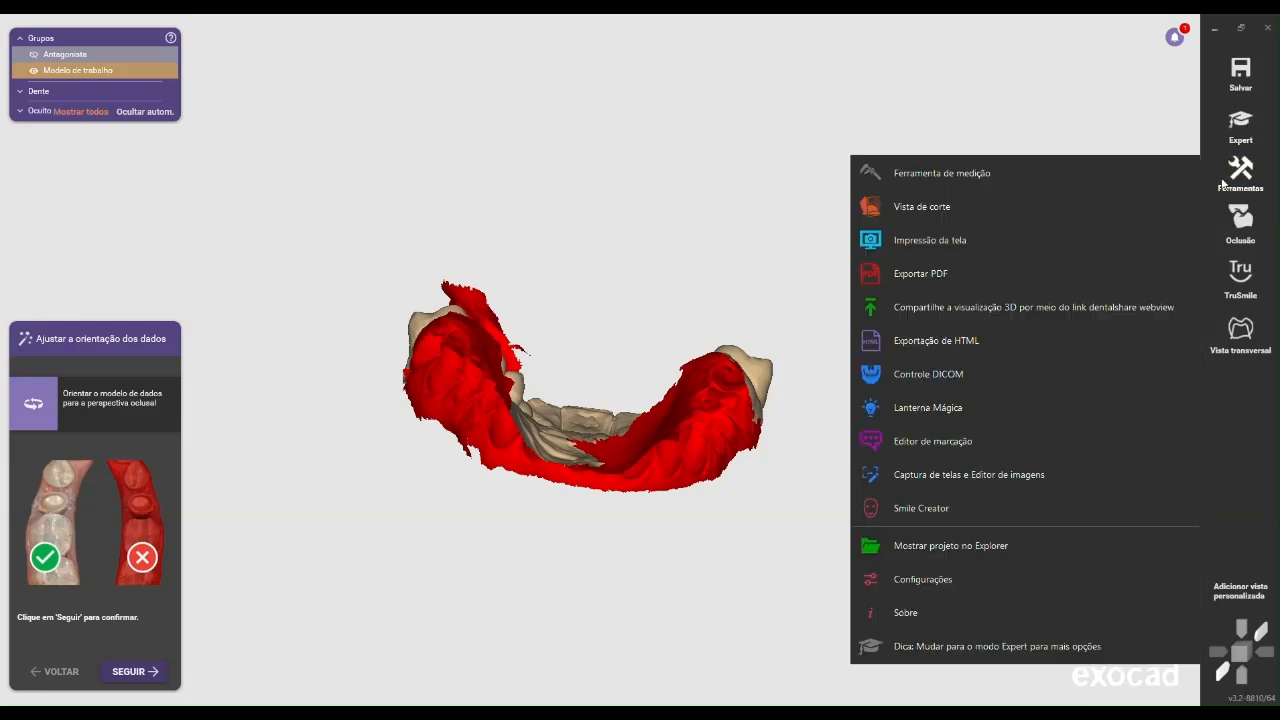
{"action": "left_click", "coordinate": [957, 579]}
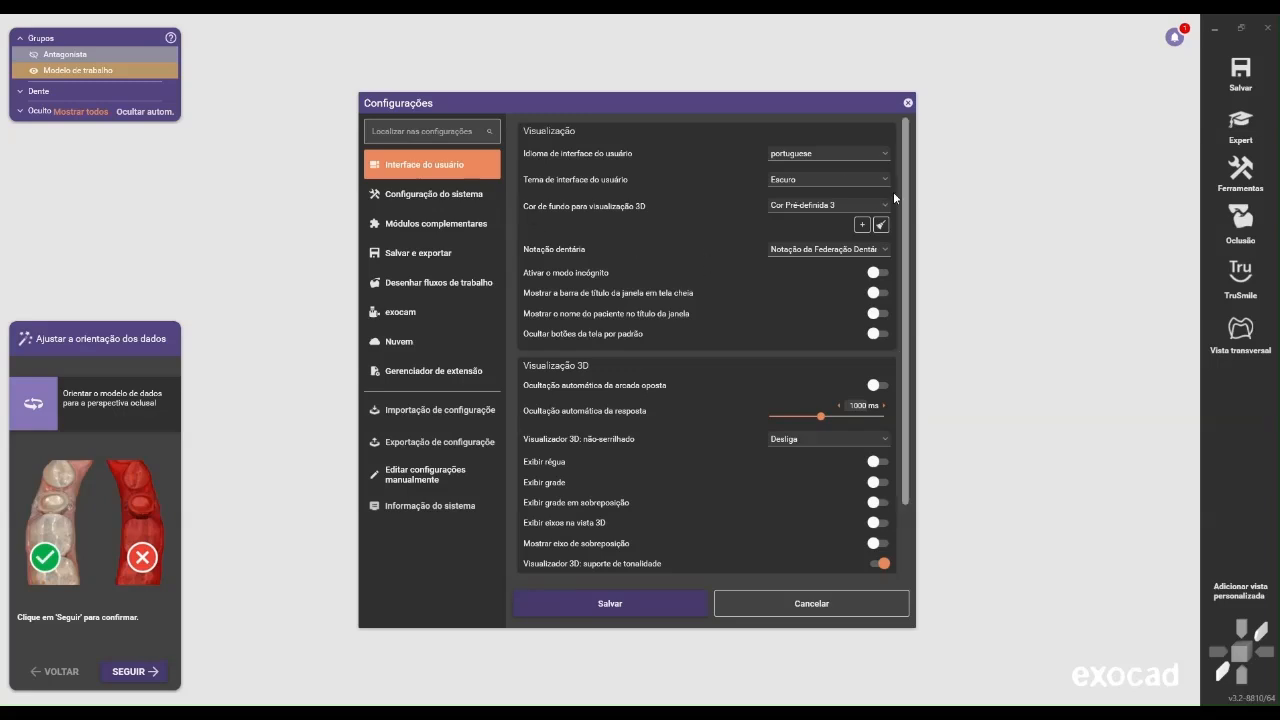
{"action": "left_click", "coordinate": [862, 226]}
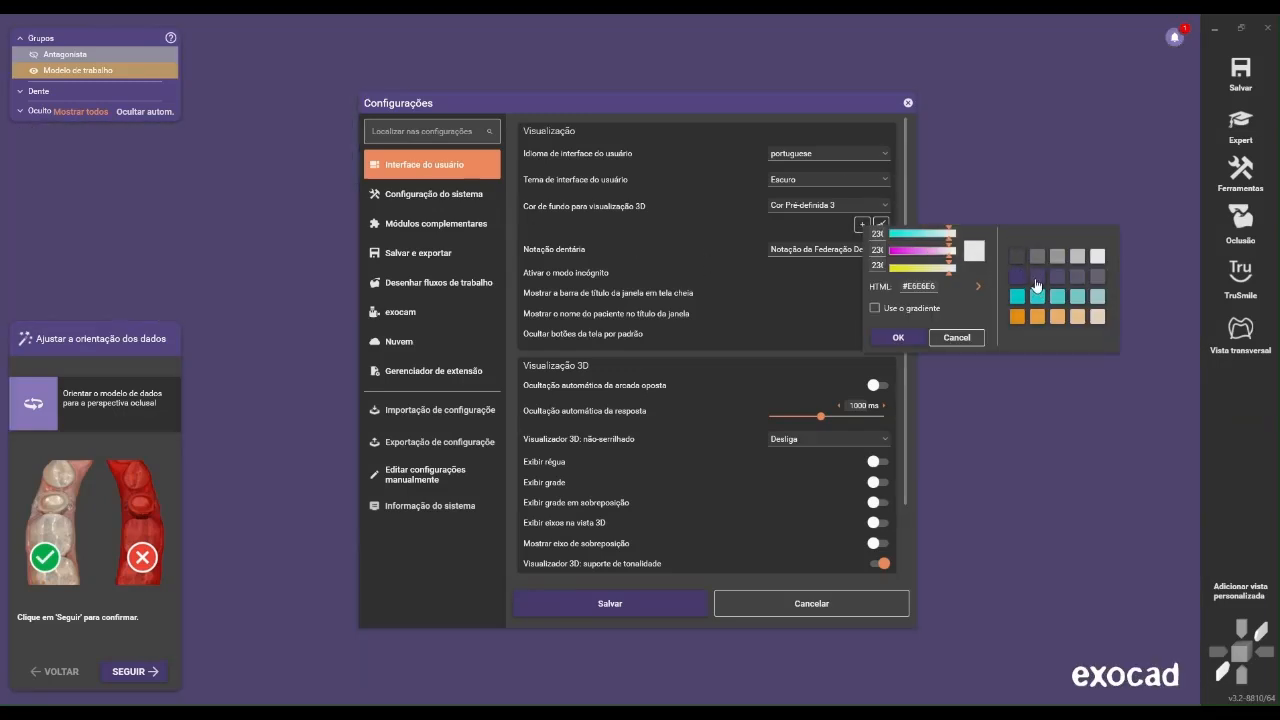
{"action": "left_click", "coordinate": [1036, 279]}
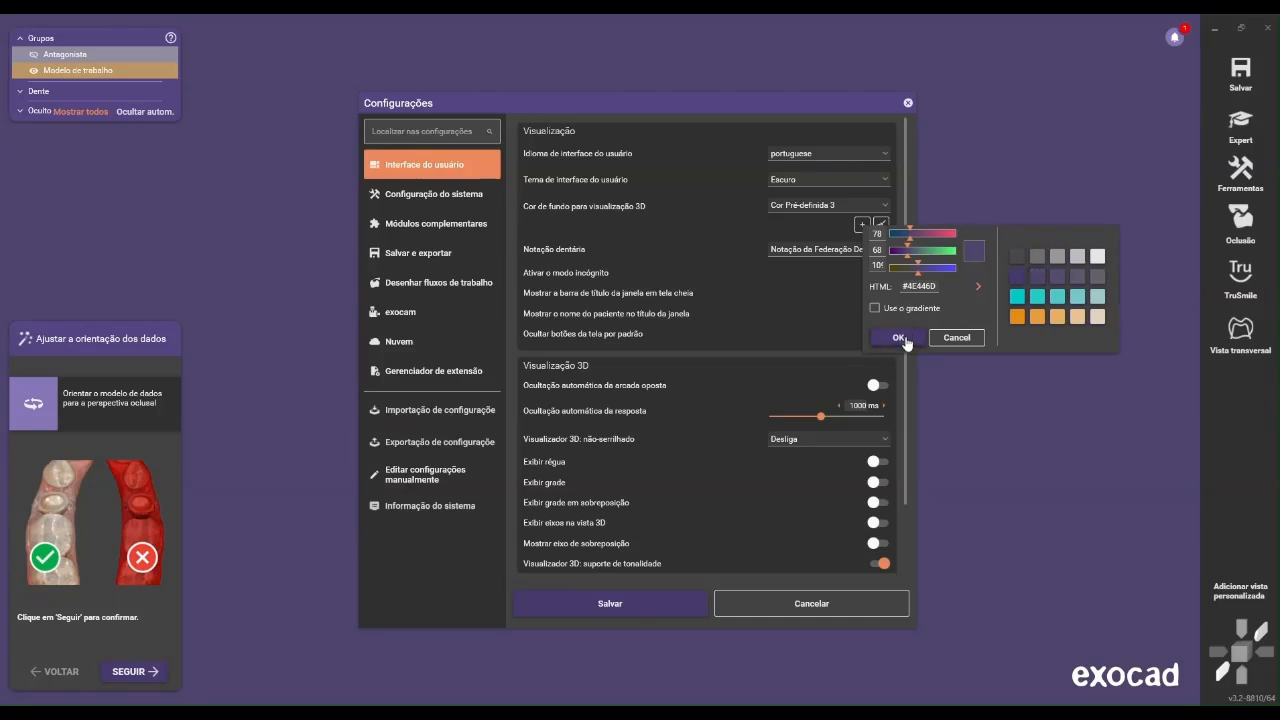
{"action": "left_click", "coordinate": [899, 338]}
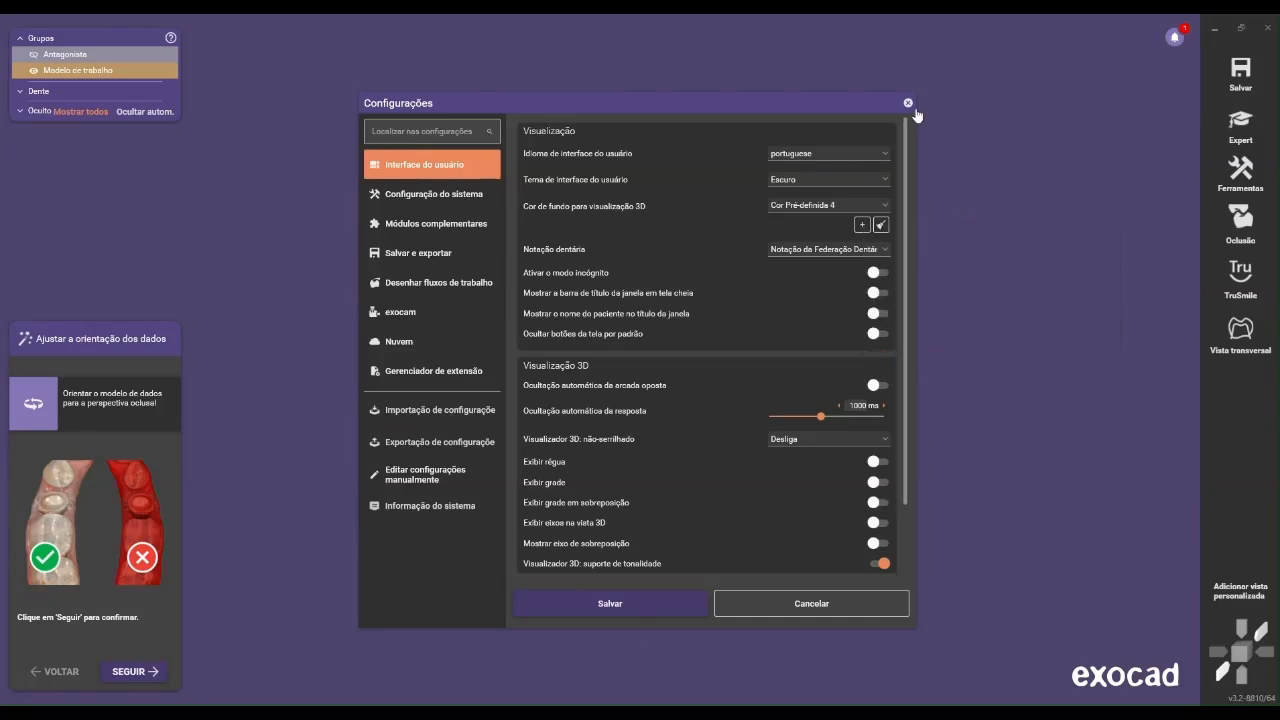
{"action": "left_click", "coordinate": [628, 614]}
Orient the working model to the occlusal perspective and confirm the data orientation
{"action": "right_click_drag", "start_coordinate": [474, 157], "coordinate": [635, 236]}
{"action": "scroll", "coordinate": [595, 285], "scroll_direction": "up", "scroll_amount": 2}
{"action": "scroll", "coordinate": [676, 414], "scroll_direction": "up", "scroll_amount": 3}
{"action": "scroll", "coordinate": [676, 414], "scroll_direction": "up", "scroll_amount": 3}
{"action": "scroll", "coordinate": [674, 305], "scroll_direction": "up", "scroll_amount": 3}
{"action": "scroll", "coordinate": [680, 282], "scroll_direction": "down", "scroll_amount": 4}
{"action": "scroll", "coordinate": [553, 258], "scroll_direction": "down", "scroll_amount": 2}
{"action": "scroll", "coordinate": [560, 257], "scroll_direction": "down", "scroll_amount": 2}
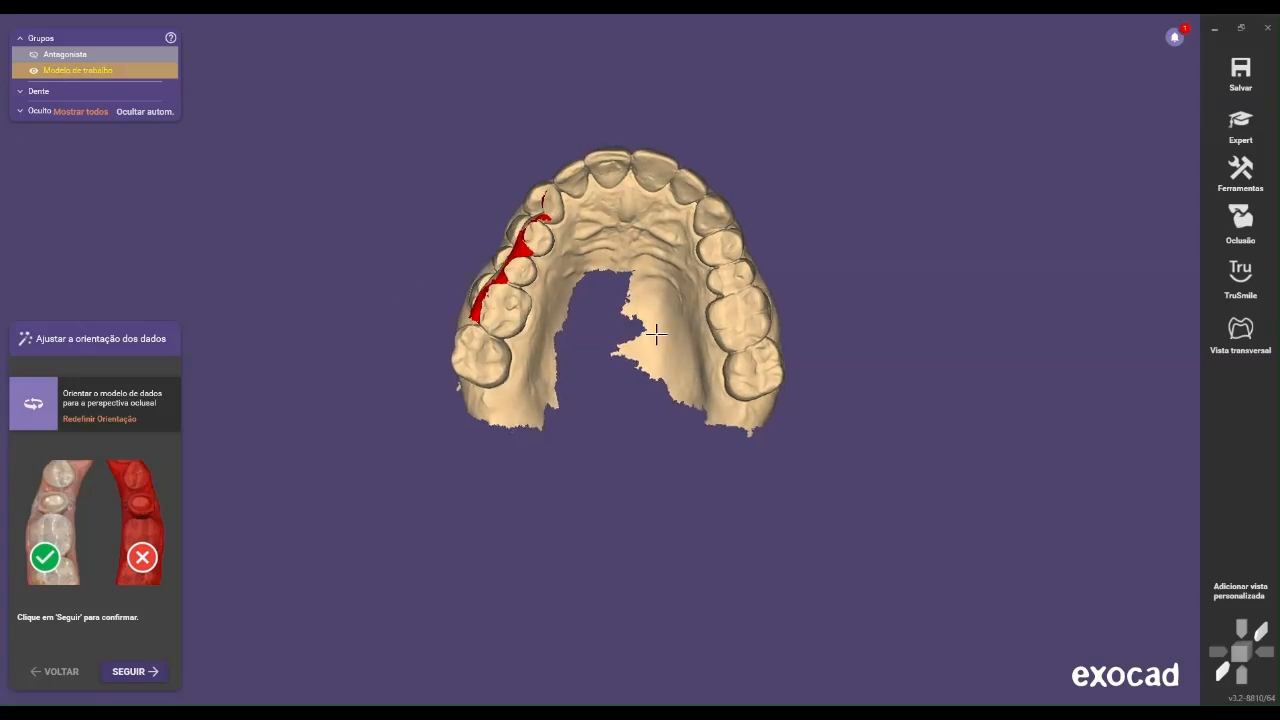
{"action": "left_click", "coordinate": [156, 668]}
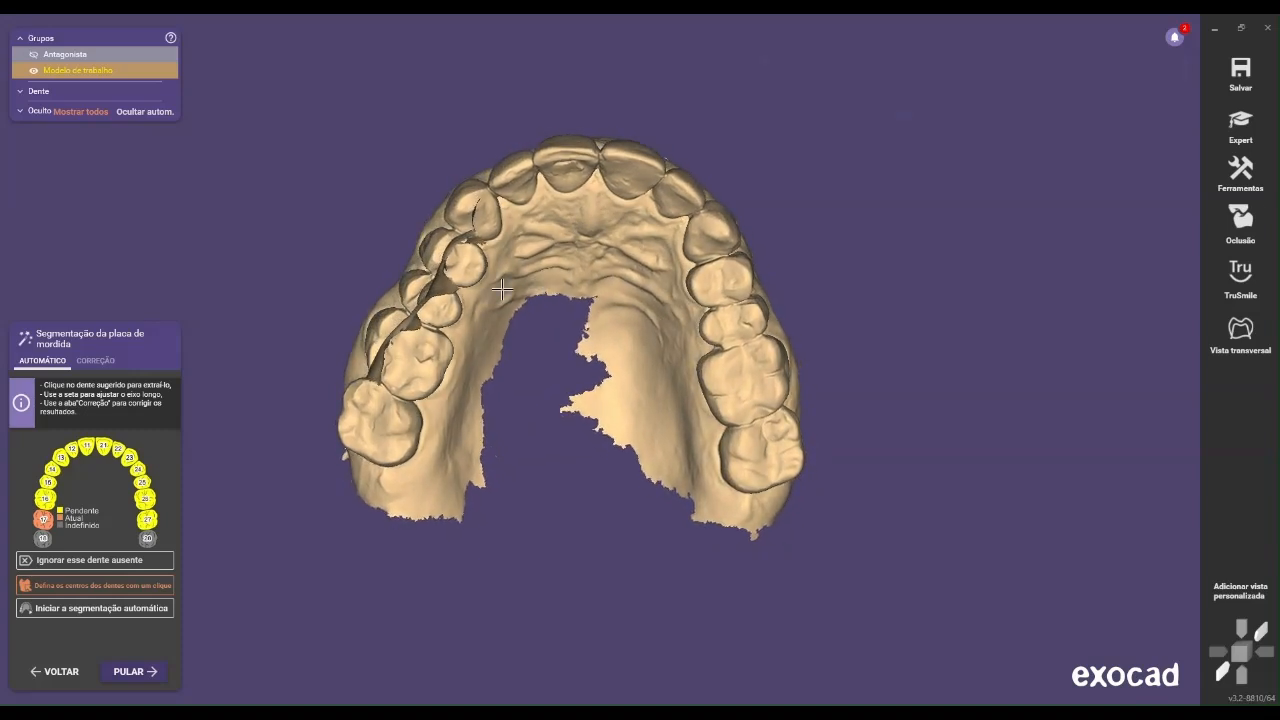
Switch to Expert mode, open the mesh editor and hide the antagonist
{"action": "left_click", "coordinate": [1240, 125]}
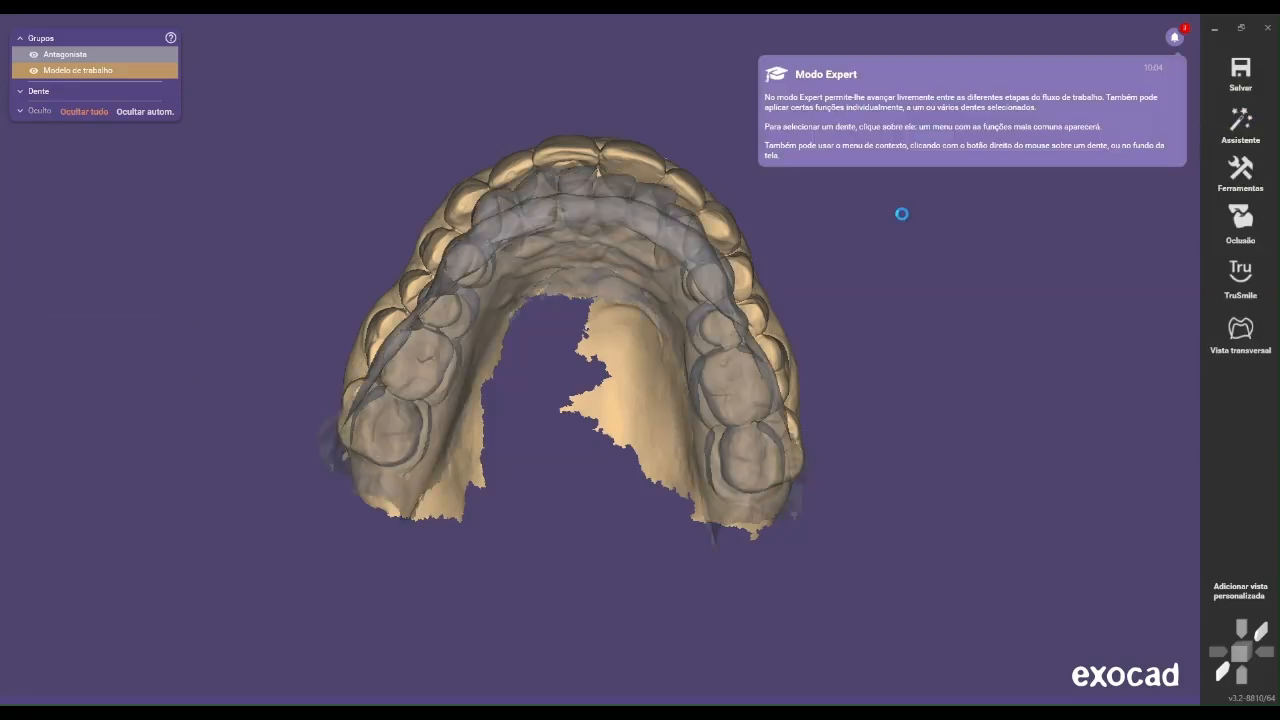
{"action": "right_click", "coordinate": [905, 215]}
{"action": "left_click", "coordinate": [902, 193]}
{"action": "right_click", "coordinate": [964, 210]}
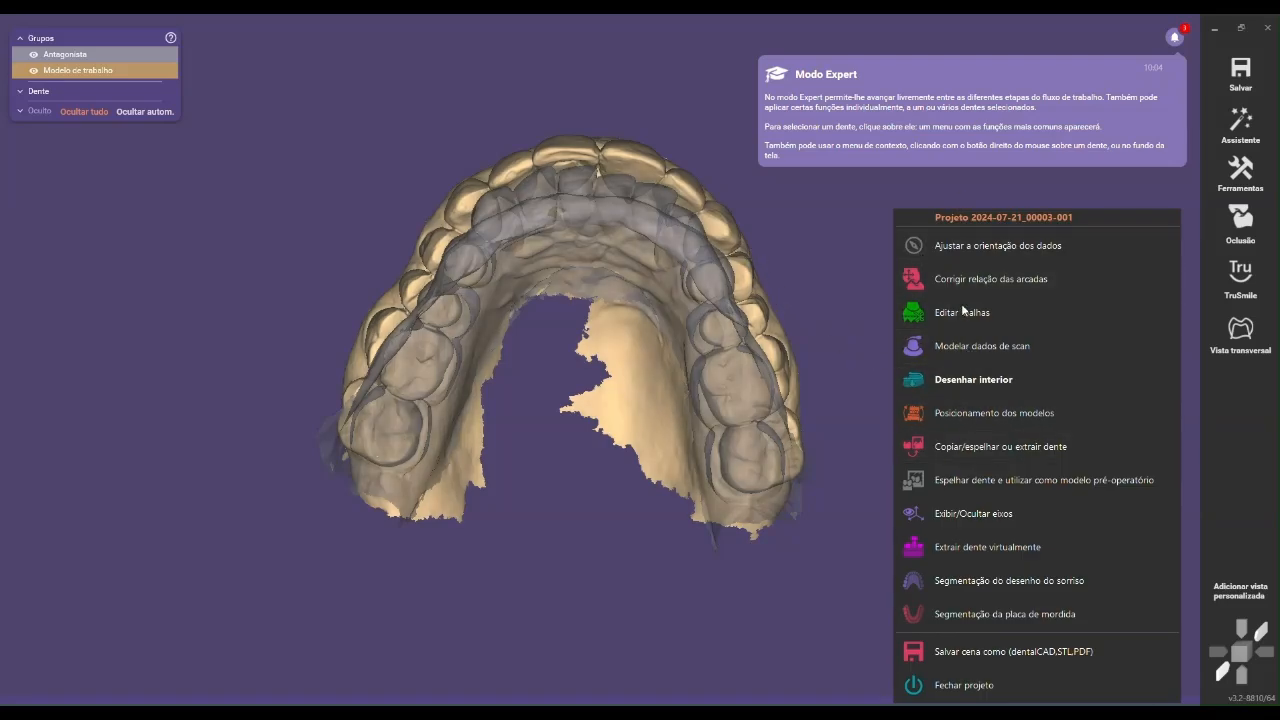
{"action": "left_click", "coordinate": [914, 312]}
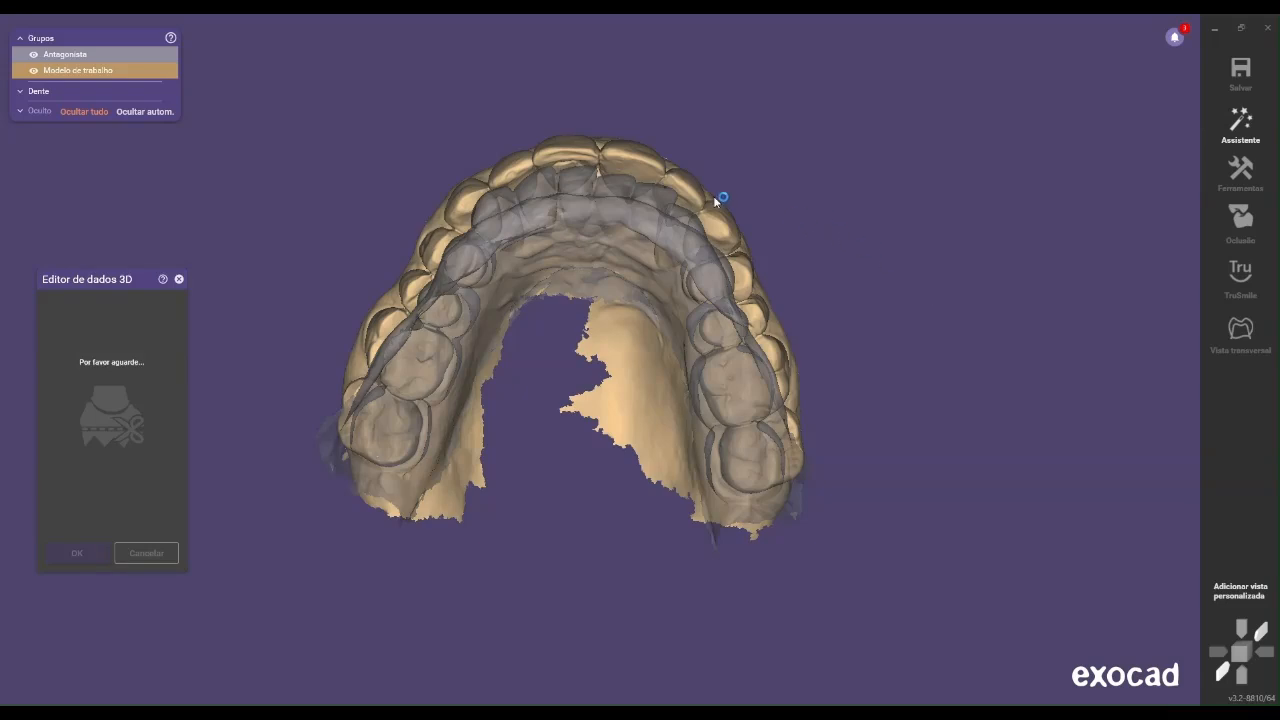
{"action": "left_click", "coordinate": [33, 54]}
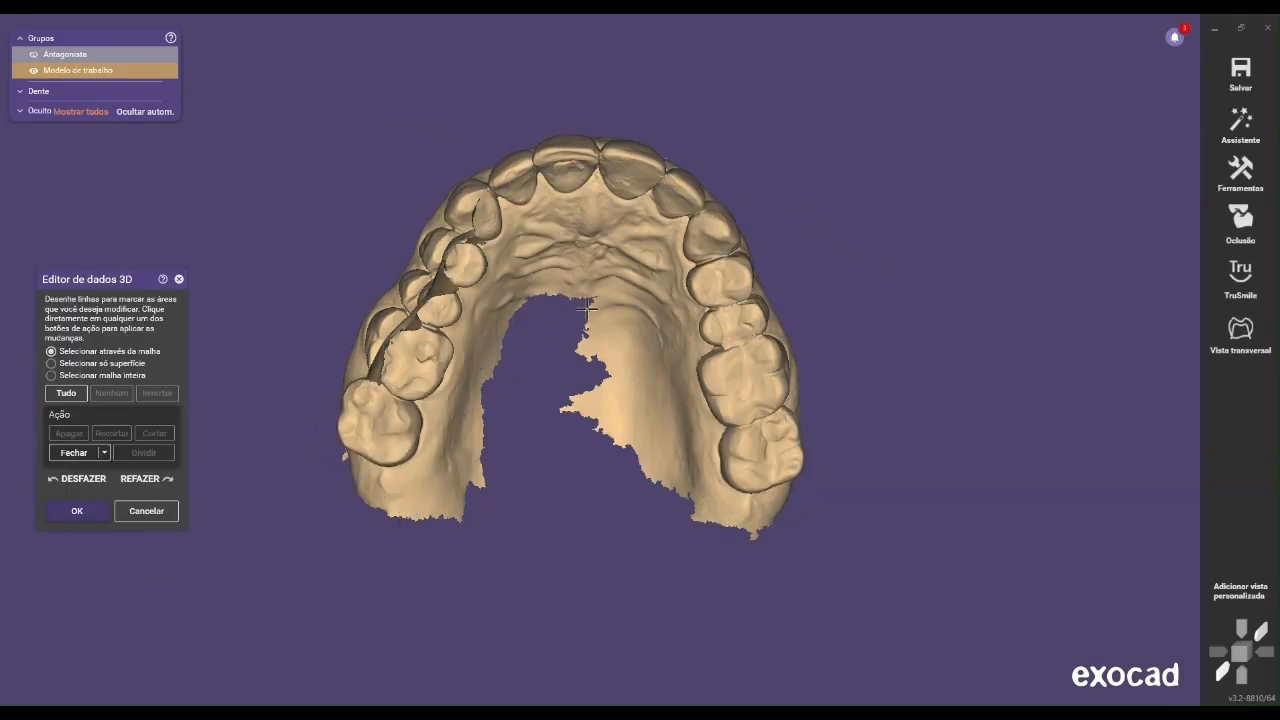
Outline the stray lower-tooth fragment hanging below the upper canine and premolars, and delete it from the working model
{"action": "right_click_drag", "start_coordinate": [436, 224], "coordinate": [588, 355]}
{"action": "middle_click_drag", "start_coordinate": [588, 355], "coordinate": [537, 228]}
{"action": "left_click", "coordinate": [749, 323]}
{"action": "scroll", "coordinate": [738, 321], "scroll_direction": "up", "scroll_amount": 3}
{"action": "scroll", "coordinate": [640, 302], "scroll_direction": "up", "scroll_amount": 1}
{"action": "scroll", "coordinate": [580, 295], "scroll_direction": "down", "scroll_amount": 2}
{"action": "scroll", "coordinate": [580, 295], "scroll_direction": "down", "scroll_amount": 2}
{"action": "left_click", "coordinate": [632, 302]}
{"action": "left_click", "coordinate": [603, 279]}
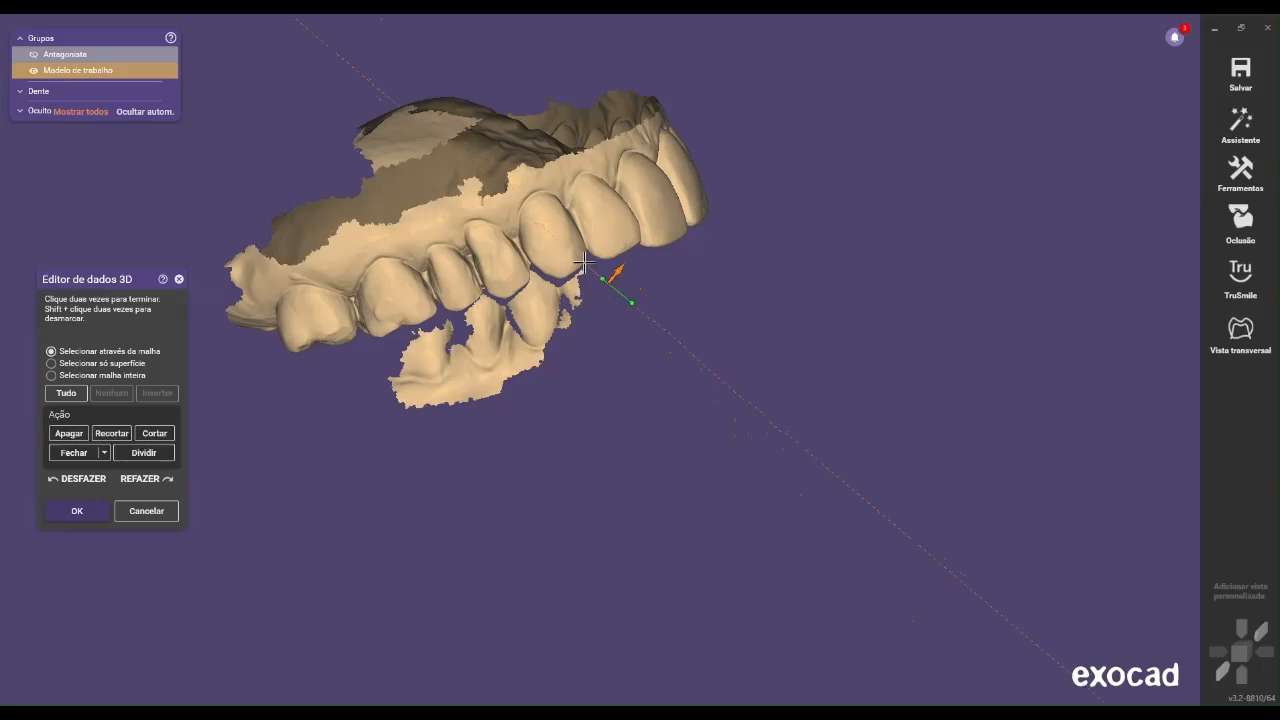
{"action": "left_click", "coordinate": [583, 269]}
{"action": "left_click", "coordinate": [547, 280]}
{"action": "left_click", "coordinate": [535, 271]}
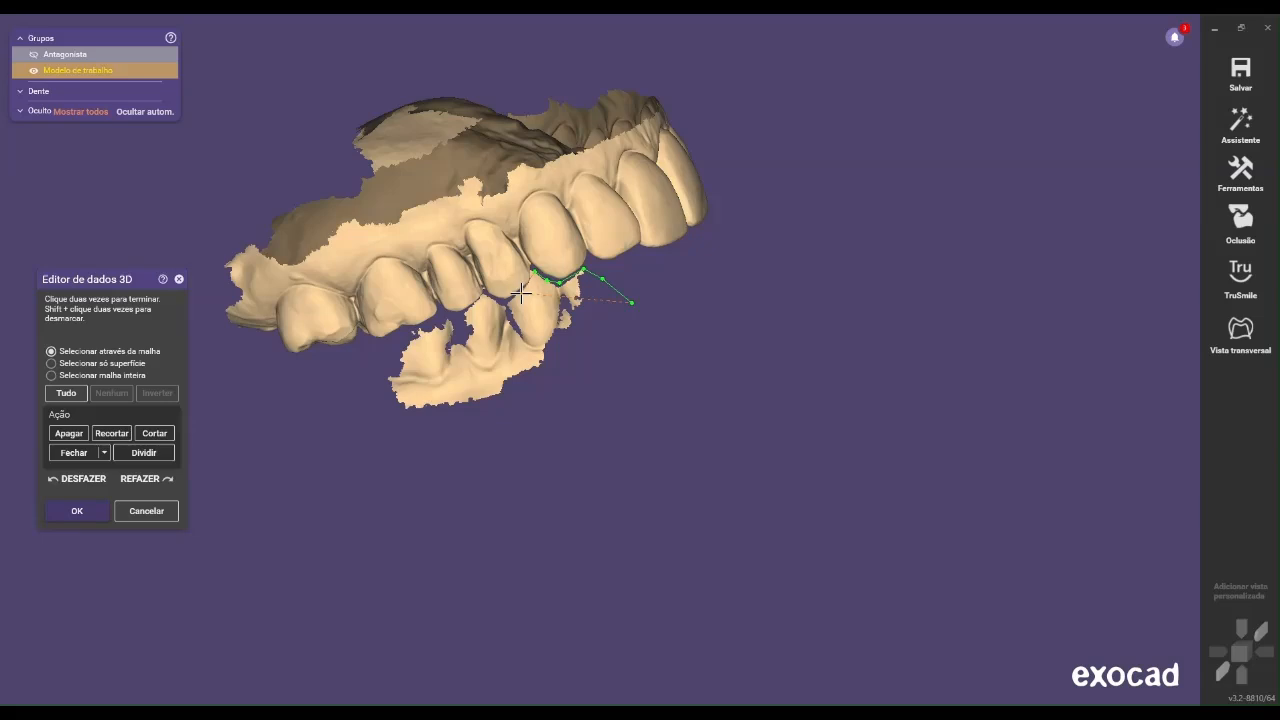
{"action": "left_click", "coordinate": [522, 293]}
{"action": "left_click", "coordinate": [505, 302]}
{"action": "left_click", "coordinate": [488, 297]}
{"action": "left_click", "coordinate": [470, 313]}
{"action": "left_click", "coordinate": [437, 322]}
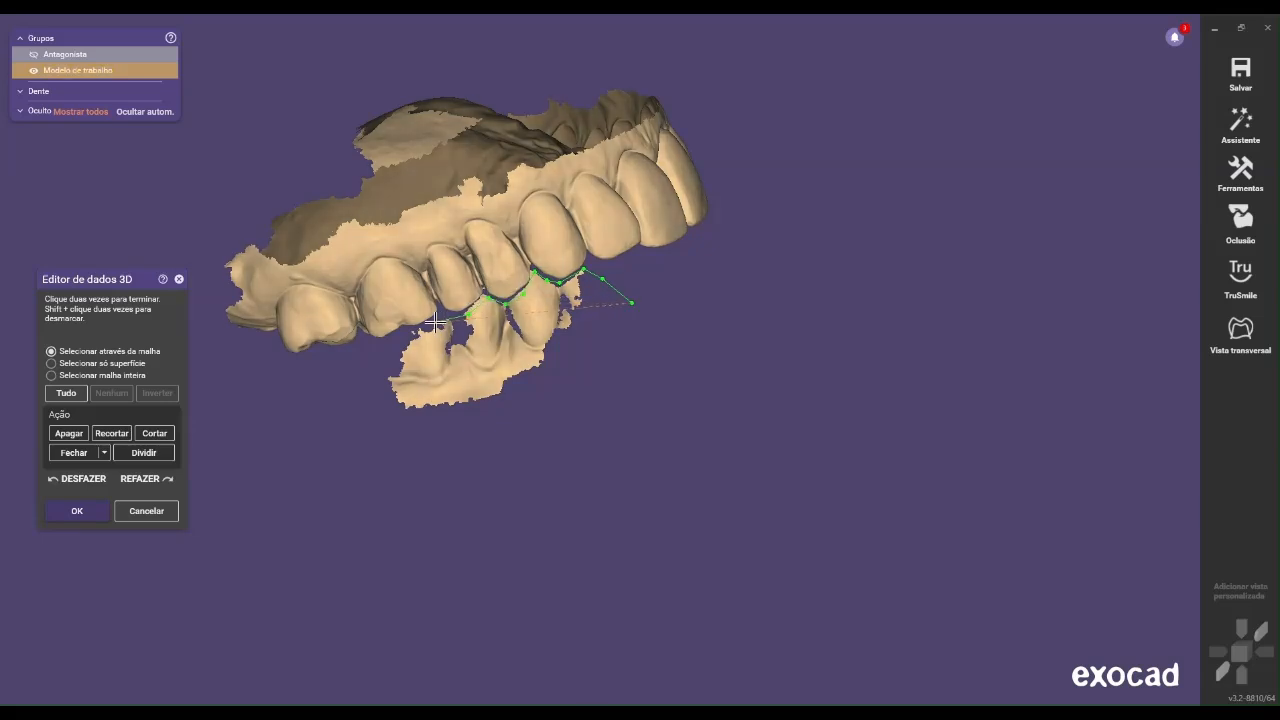
{"action": "left_click", "coordinate": [390, 336]}
{"action": "left_click", "coordinate": [368, 379]}
{"action": "left_click", "coordinate": [402, 442]}
{"action": "left_click", "coordinate": [450, 438]}
{"action": "left_click", "coordinate": [511, 421]}
{"action": "left_click", "coordinate": [530, 409]}
{"action": "left_click", "coordinate": [570, 362]}
{"action": "left_click", "coordinate": [579, 359]}
{"action": "double_click", "coordinate": [630, 302]}
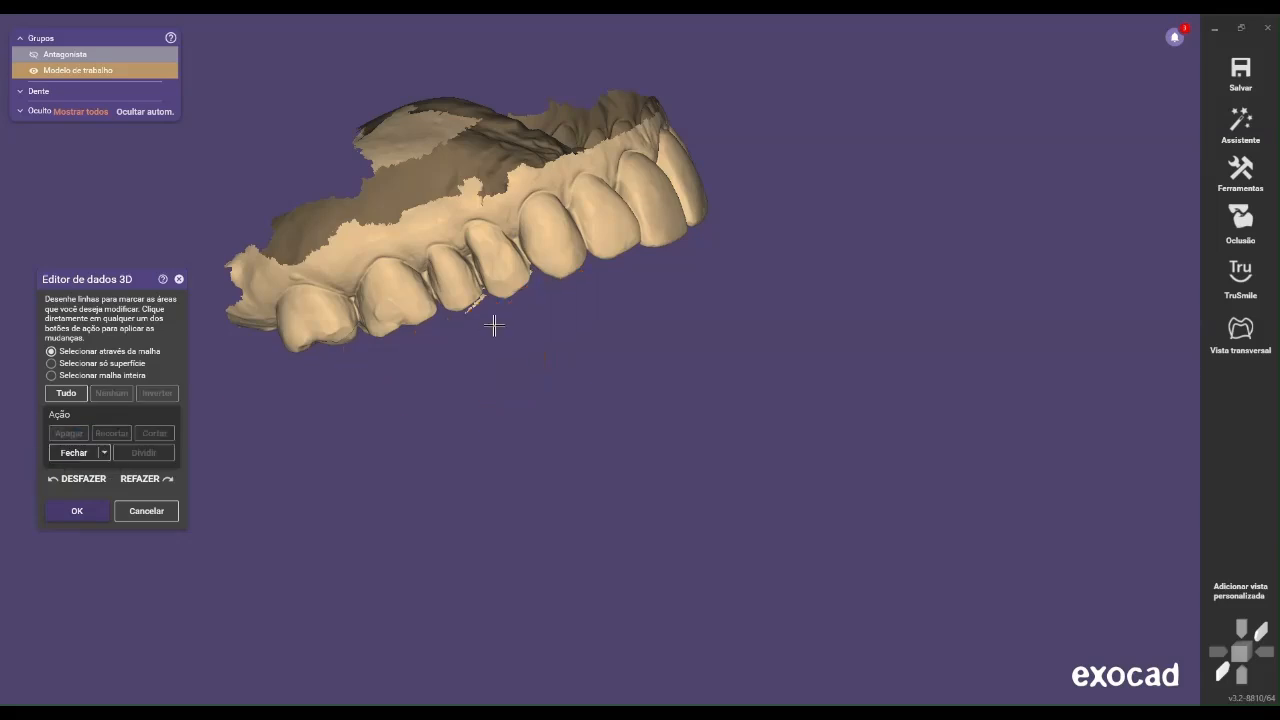
Outline the leftover mesh sliver below the premolars' cusp edges and delete it
{"action": "scroll", "coordinate": [492, 342], "scroll_direction": "up", "scroll_amount": 2}
{"action": "right_click_drag", "start_coordinate": [491, 346], "coordinate": [534, 331]}
{"action": "scroll", "coordinate": [534, 331], "scroll_direction": "up", "scroll_amount": 3}
{"action": "right_click_drag", "start_coordinate": [439, 348], "coordinate": [446, 331]}
{"action": "scroll", "coordinate": [444, 329], "scroll_direction": "up", "scroll_amount": 2}
{"action": "left_click", "coordinate": [402, 322]}
{"action": "left_click", "coordinate": [389, 304]}
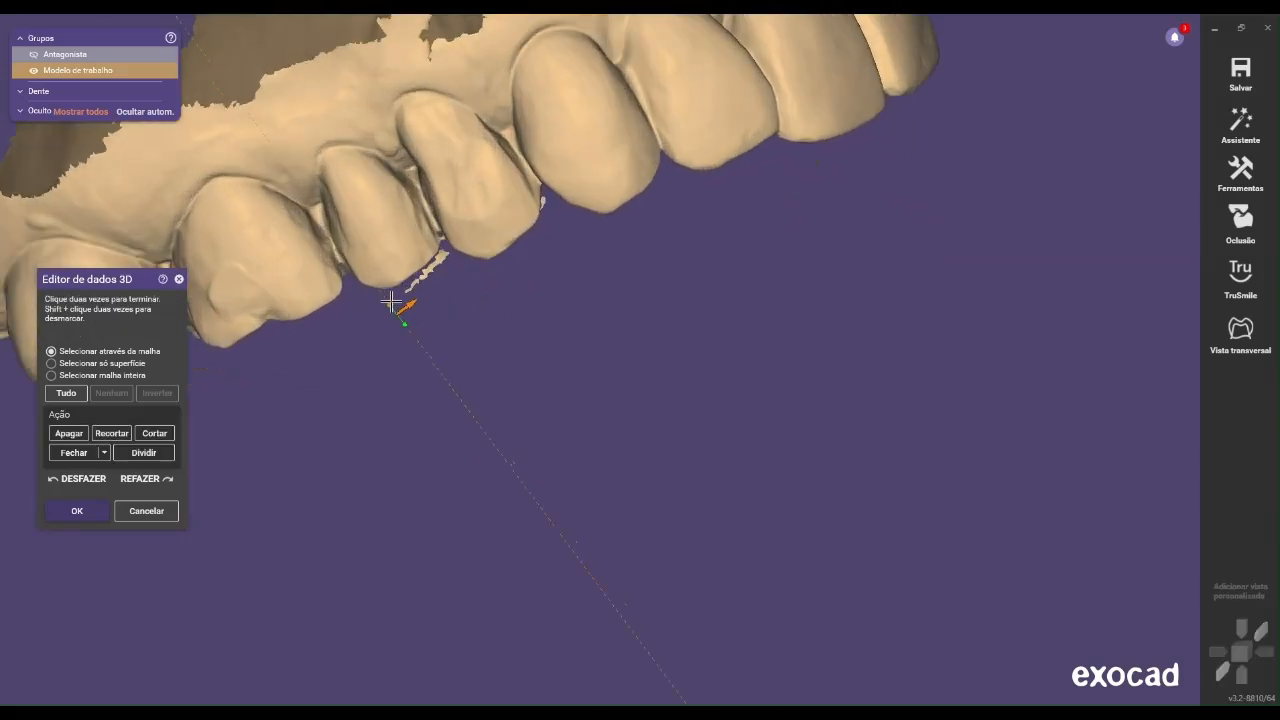
{"action": "left_click", "coordinate": [412, 283]}
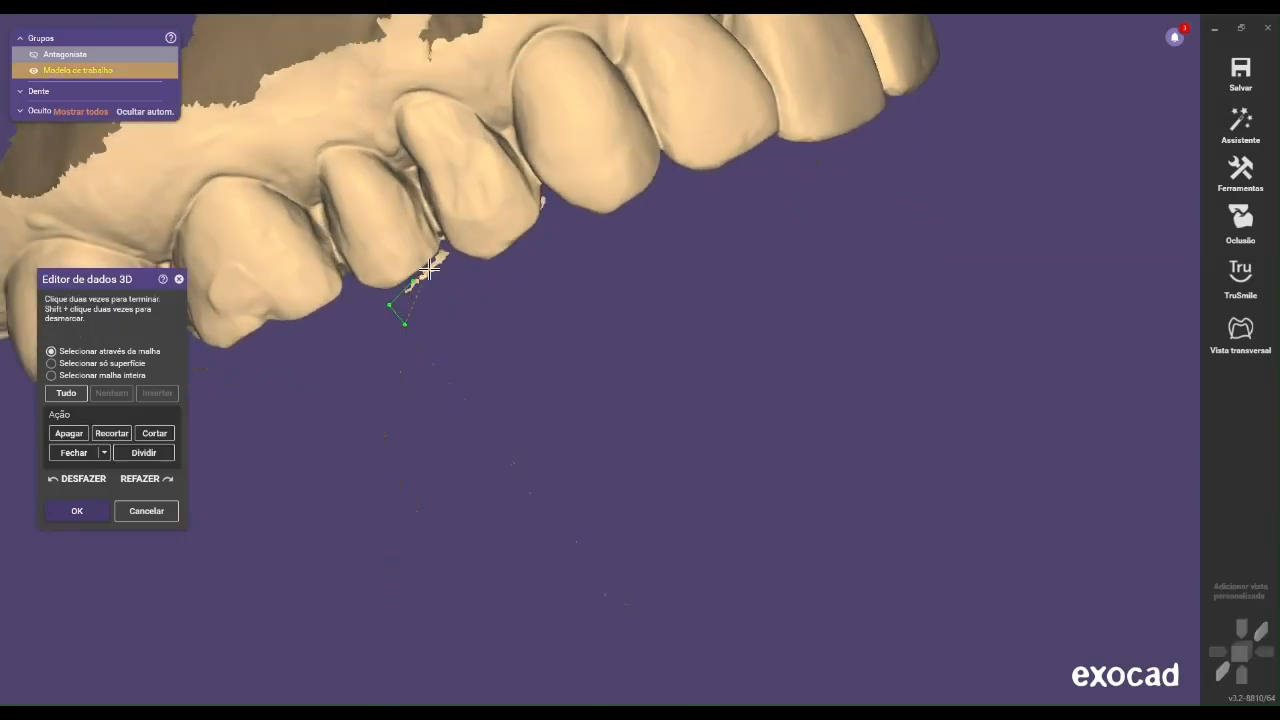
{"action": "left_click", "coordinate": [430, 261]}
{"action": "left_click", "coordinate": [442, 250]}
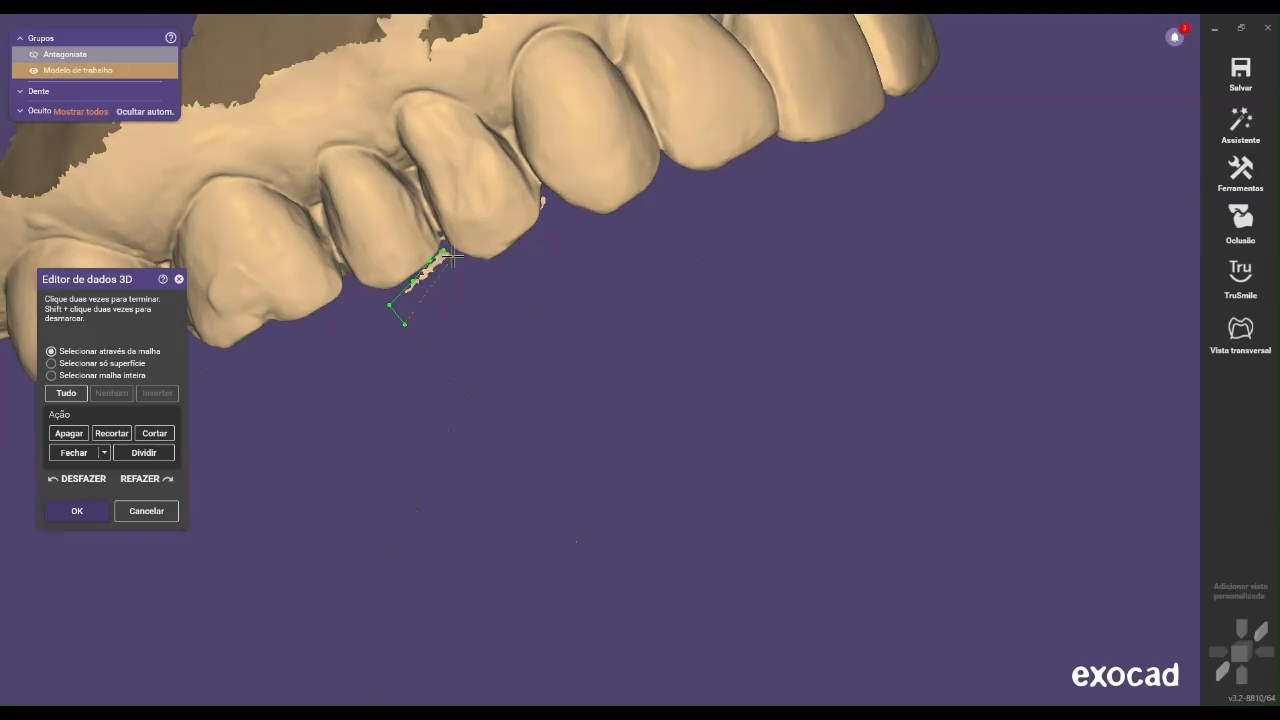
{"action": "double_click", "coordinate": [402, 322]}
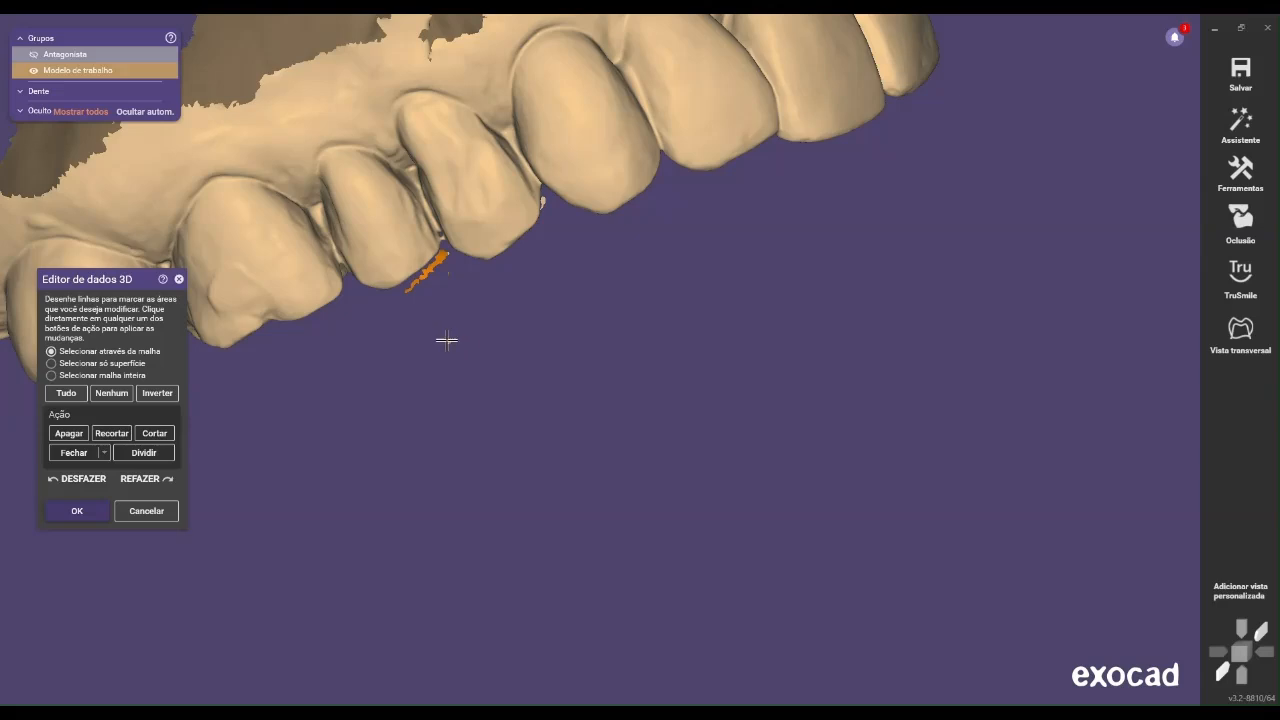
{"action": "left_click", "coordinate": [72, 433]}
{"action": "right_click_drag", "start_coordinate": [531, 329], "coordinate": [443, 277]}
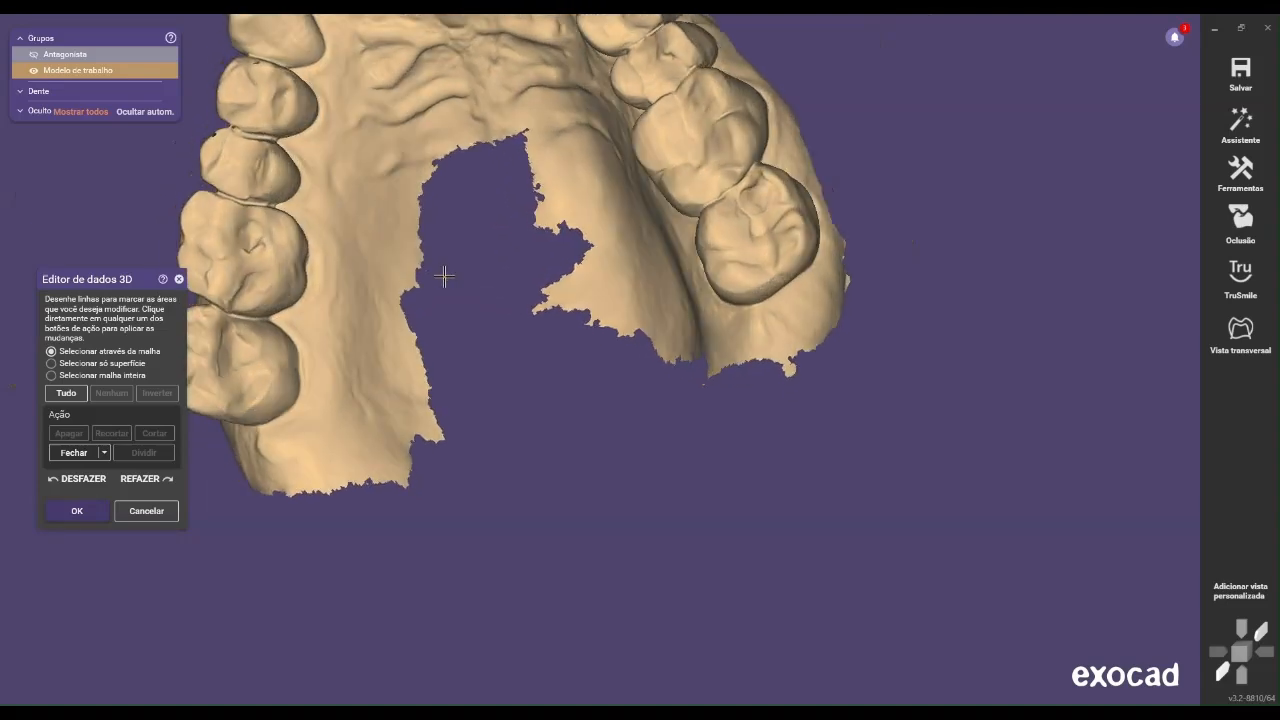
Accept the mesh edits on the working model and start designing the splint's interior
{"action": "scroll", "coordinate": [447, 277], "scroll_direction": "down", "scroll_amount": 4}
{"action": "right_click_drag", "start_coordinate": [523, 283], "coordinate": [530, 302]}
{"action": "middle_click_drag", "start_coordinate": [530, 302], "coordinate": [740, 400]}
{"action": "right_click_drag", "start_coordinate": [740, 400], "coordinate": [746, 406]}
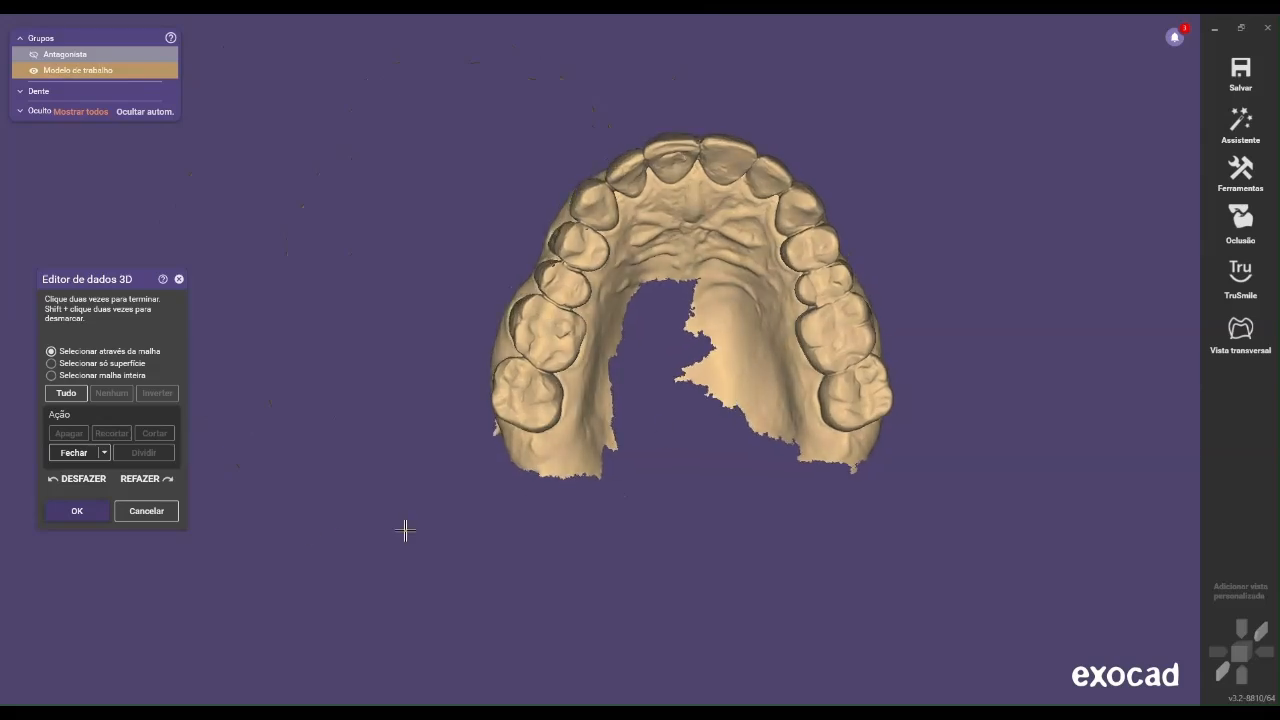
{"action": "left_click", "coordinate": [86, 516]}
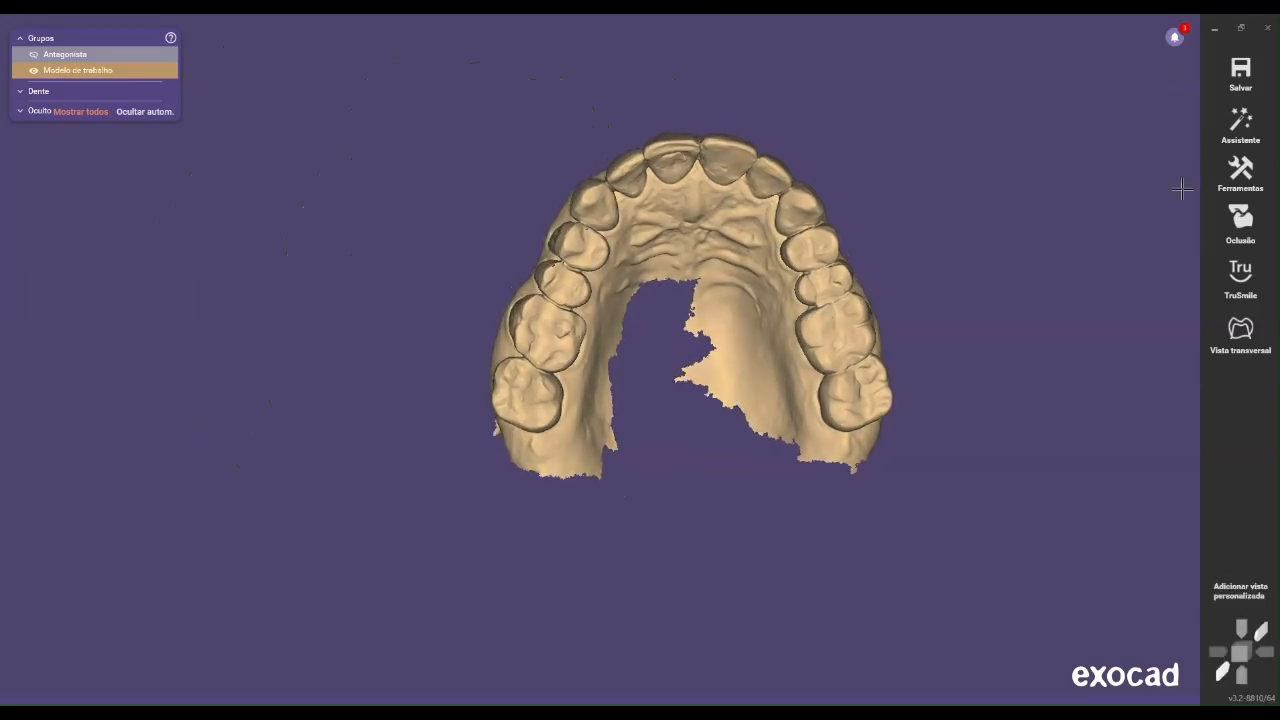
{"action": "right_click", "coordinate": [928, 192]}
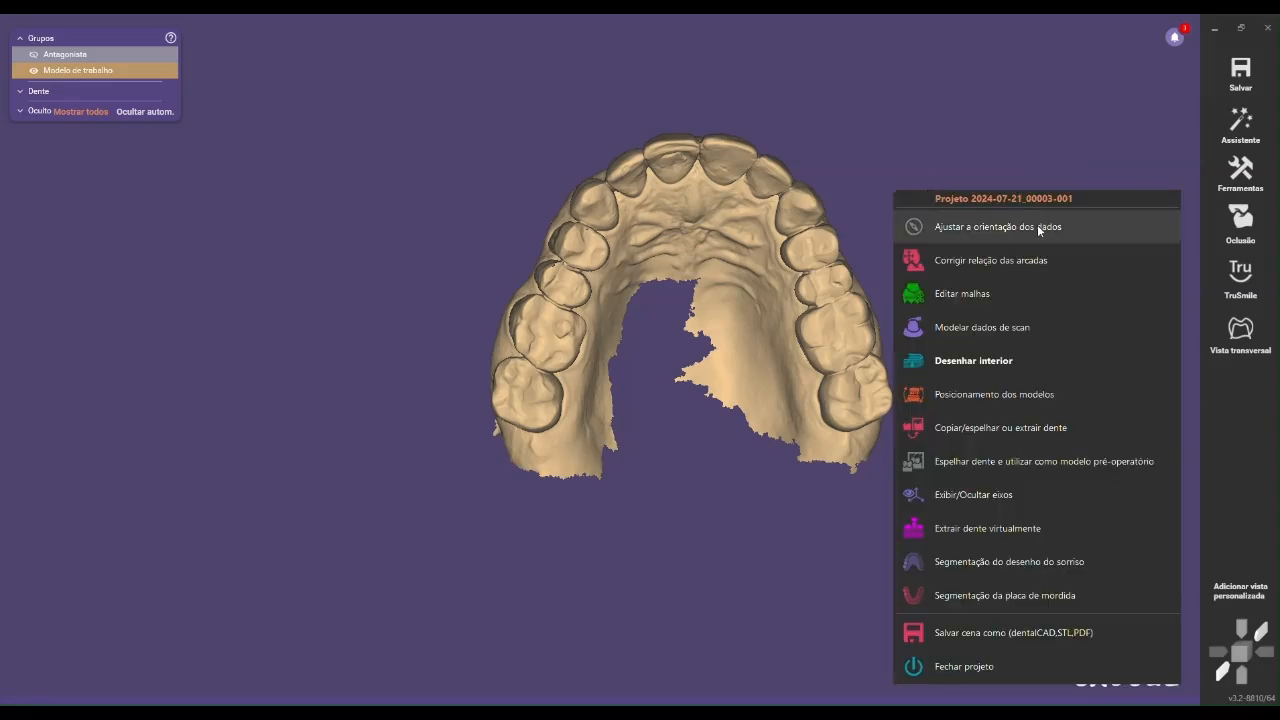
{"action": "left_click", "coordinate": [1008, 362]}
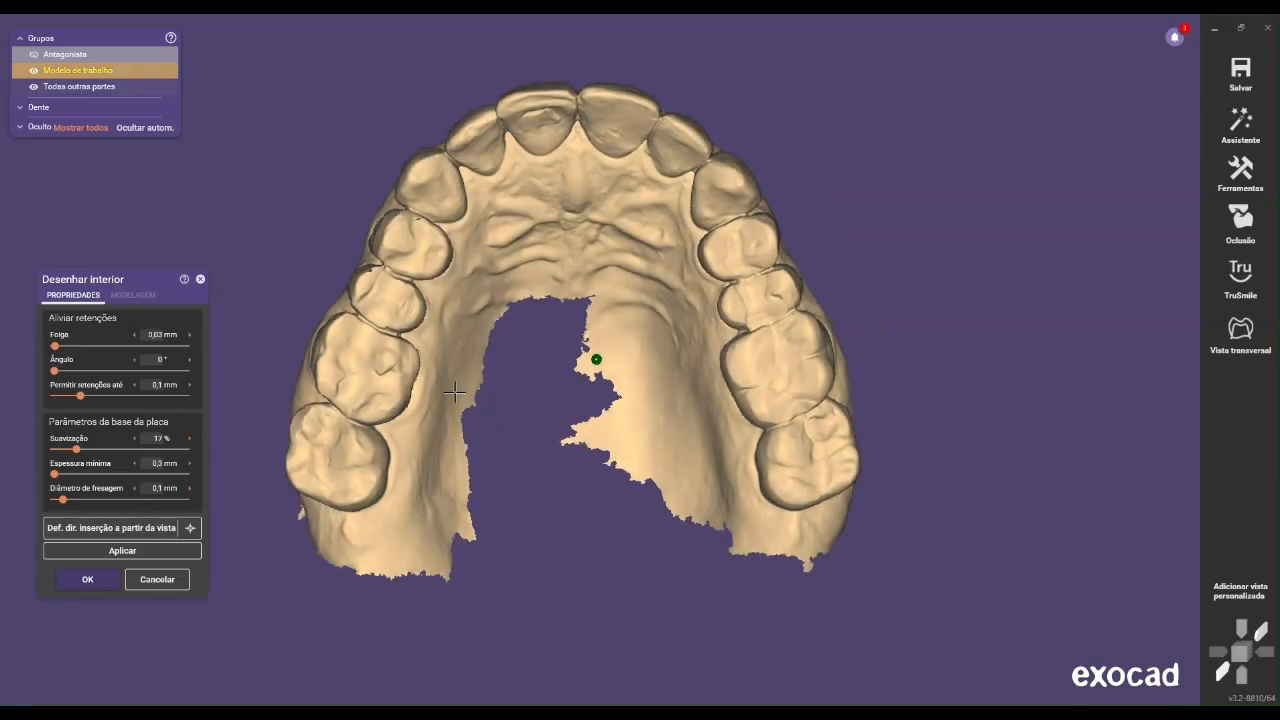
Set the interior's offset to 0.06 mm, allowed undercuts to 0.5 mm and smoothing to 20%
{"action": "right_click_drag", "start_coordinate": [488, 389], "coordinate": [485, 378]}
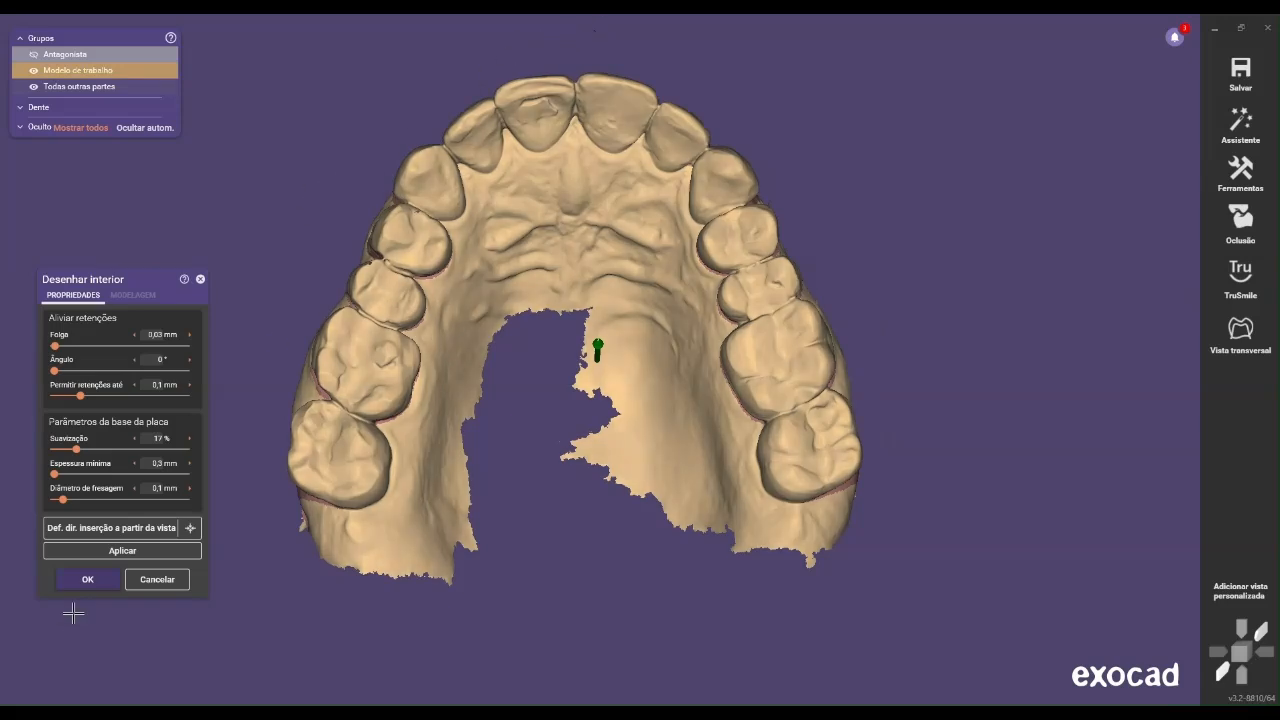
{"action": "left_click", "coordinate": [165, 334]}
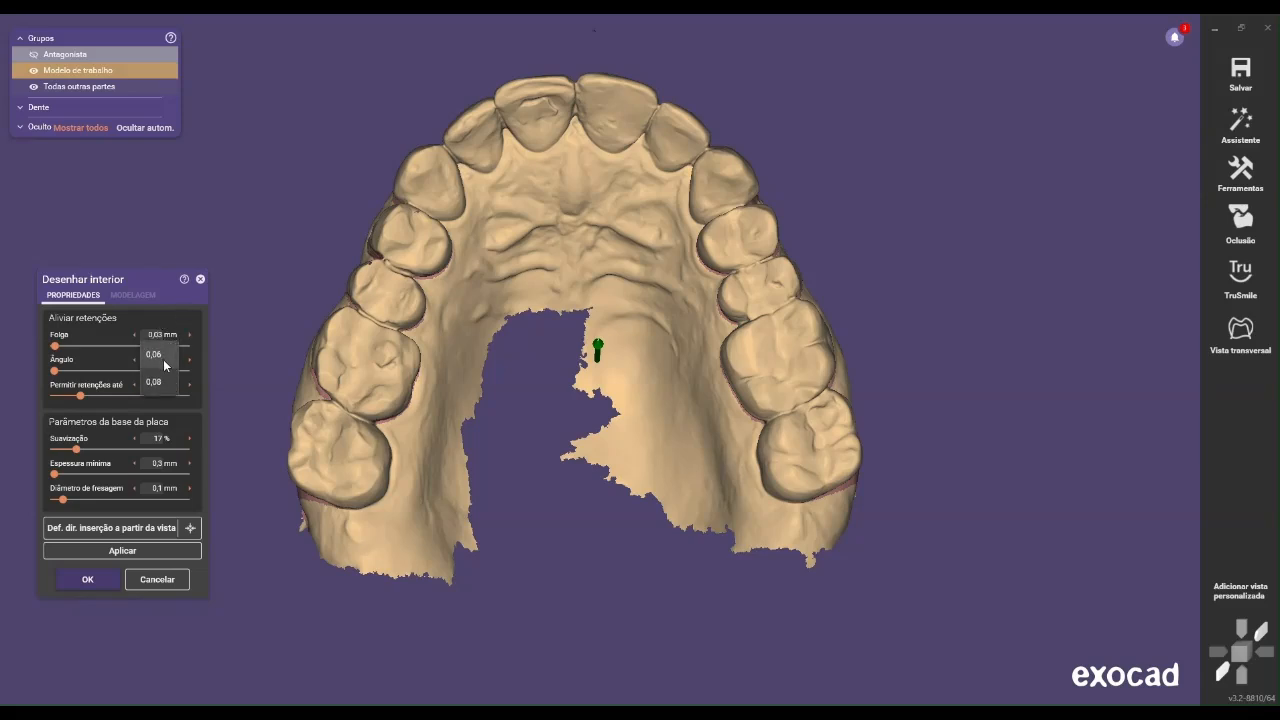
{"action": "left_click", "coordinate": [165, 365]}
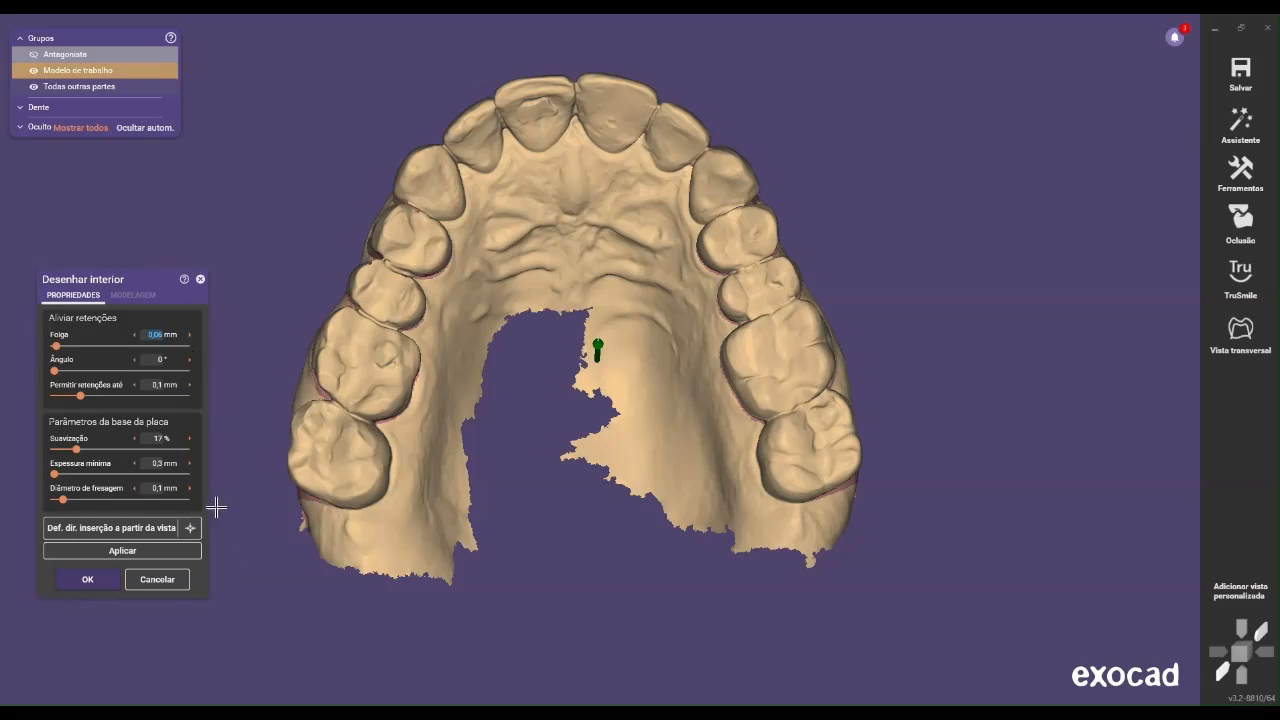
{"action": "left_click", "coordinate": [161, 385]}
{"action": "left_click", "coordinate": [153, 405]}
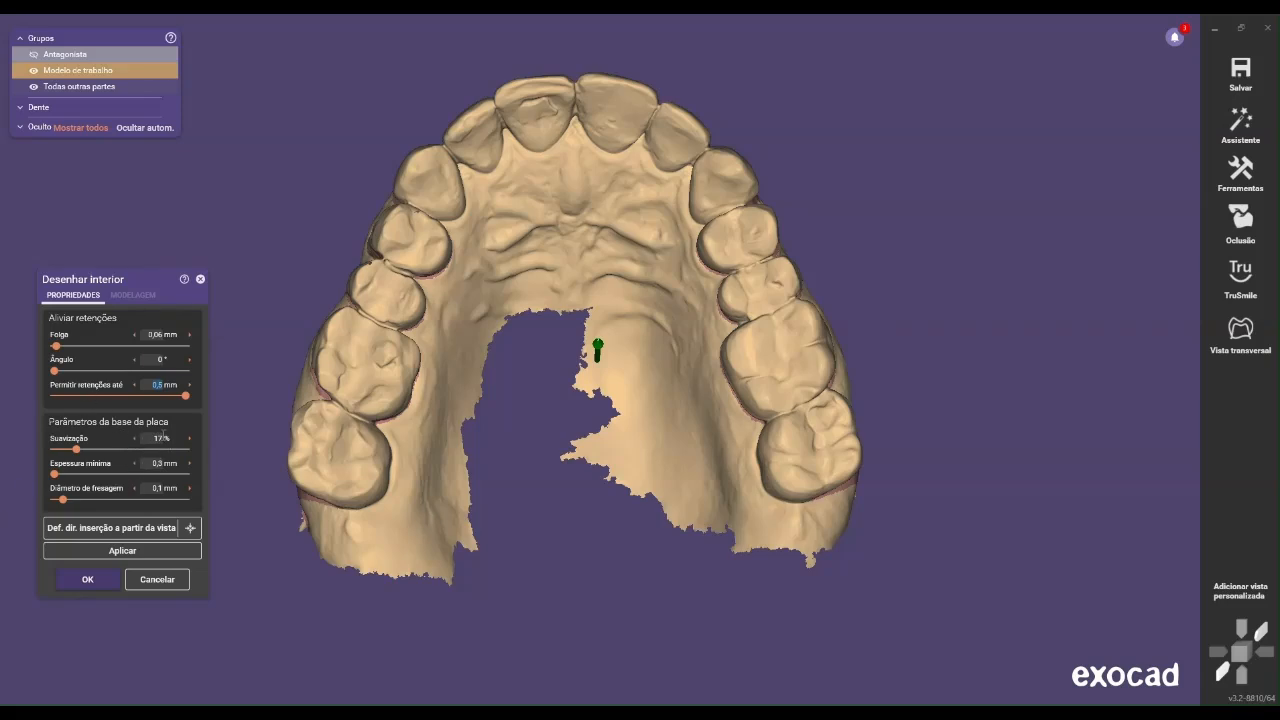
{"action": "left_click", "coordinate": [162, 438]}
{"action": "left_click", "coordinate": [164, 484]}
Define the insertion direction from an occlusal view, calculate the splint's interior base with it and accept the result
{"action": "right_click_drag", "start_coordinate": [574, 409], "coordinate": [565, 404]}
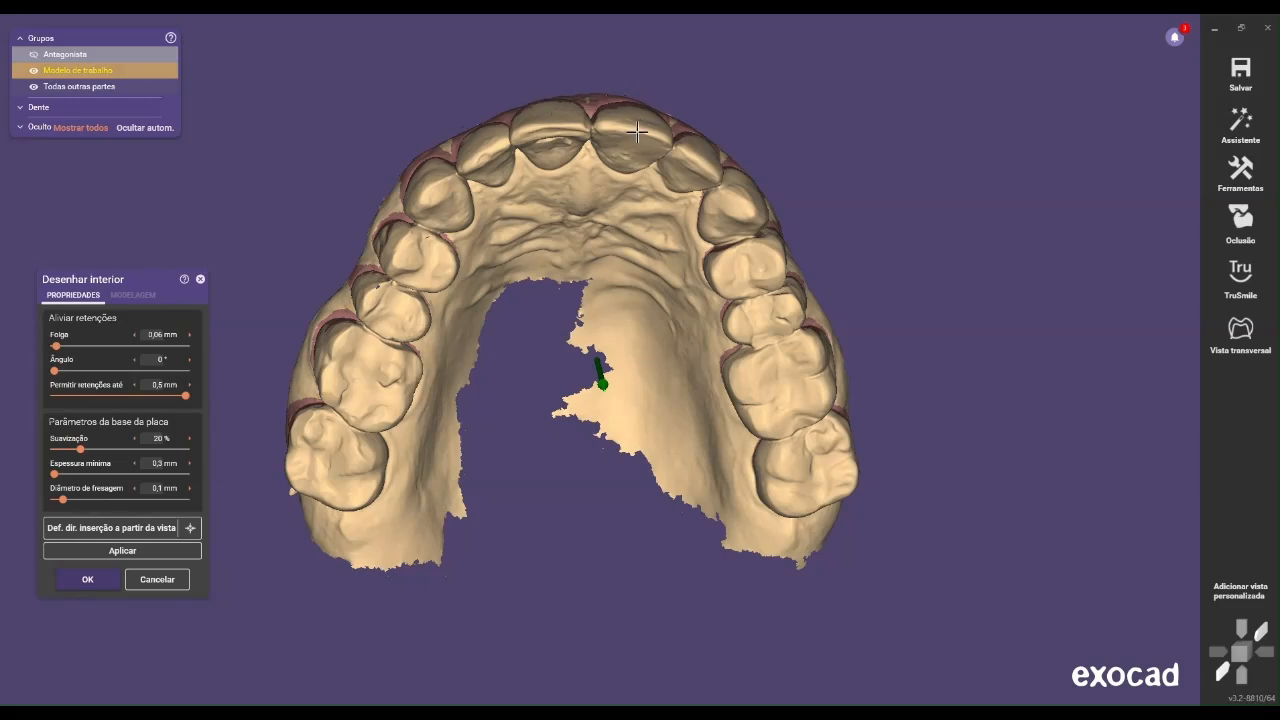
{"action": "right_click_drag", "start_coordinate": [554, 272], "coordinate": [552, 272]}
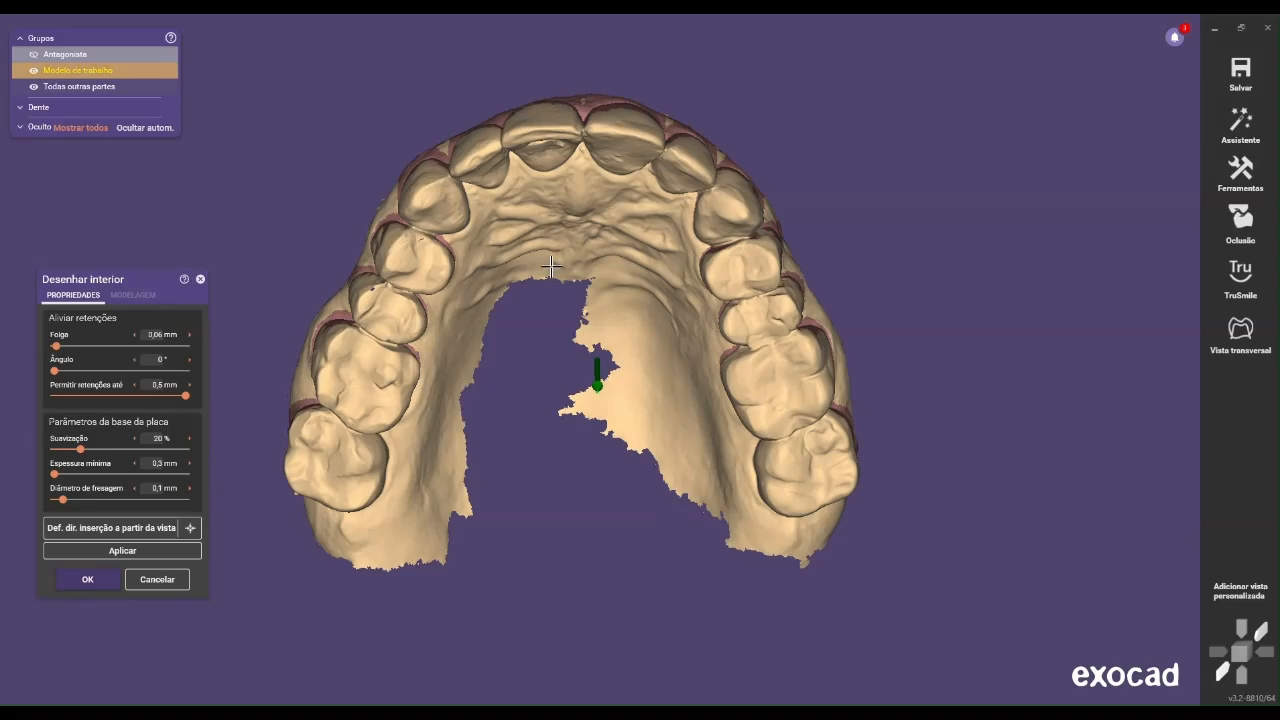
{"action": "right_click", "coordinate": [551, 260]}
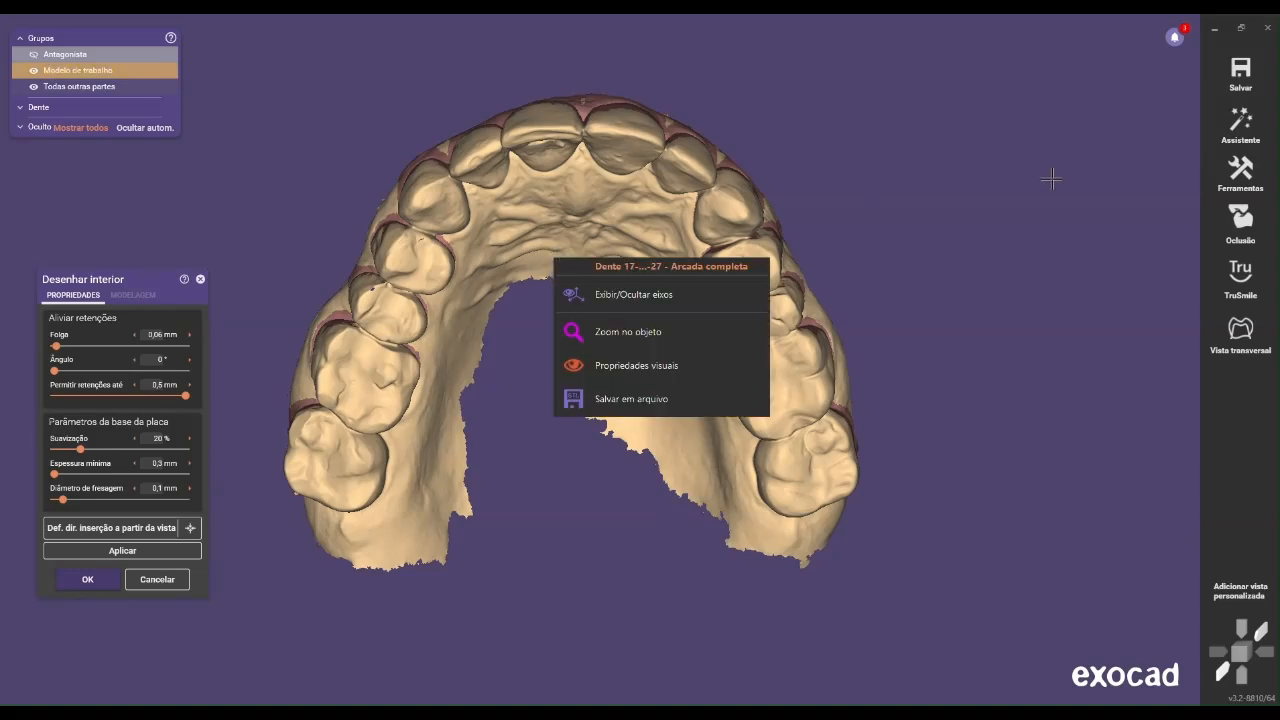
{"action": "right_click_drag", "start_coordinate": [825, 268], "coordinate": [347, 378]}
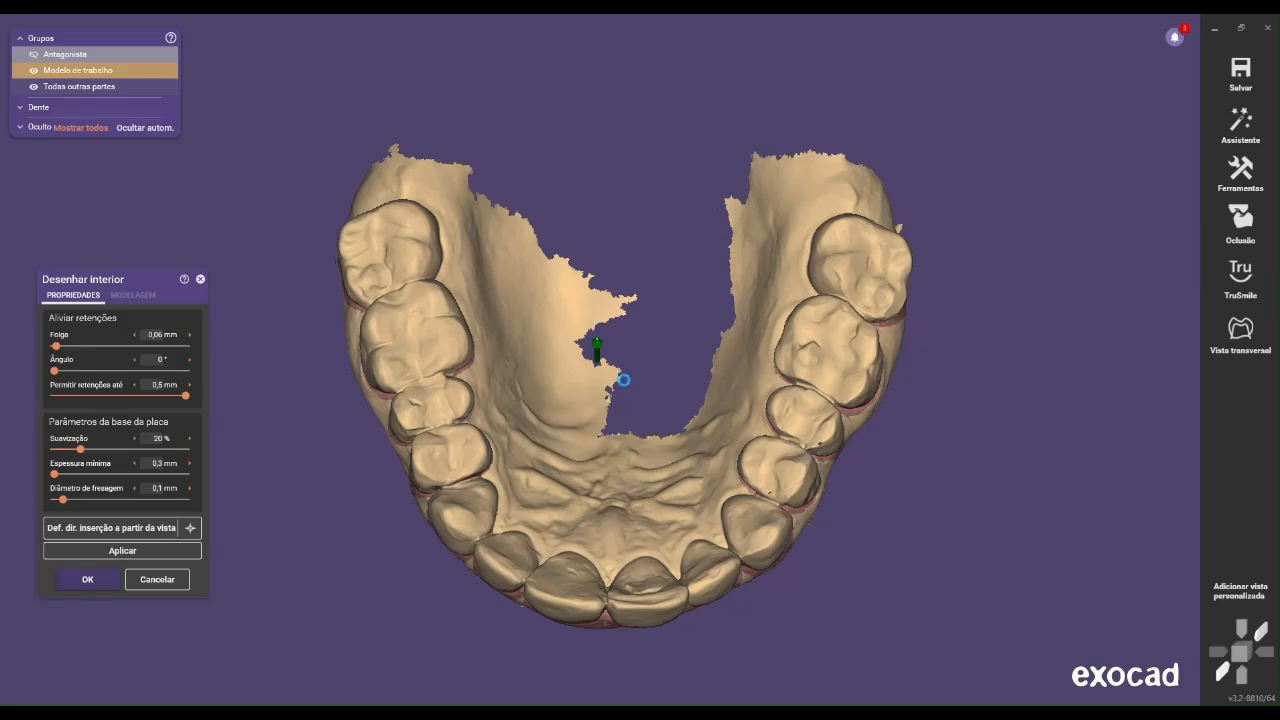
{"action": "right_click", "coordinate": [622, 380]}
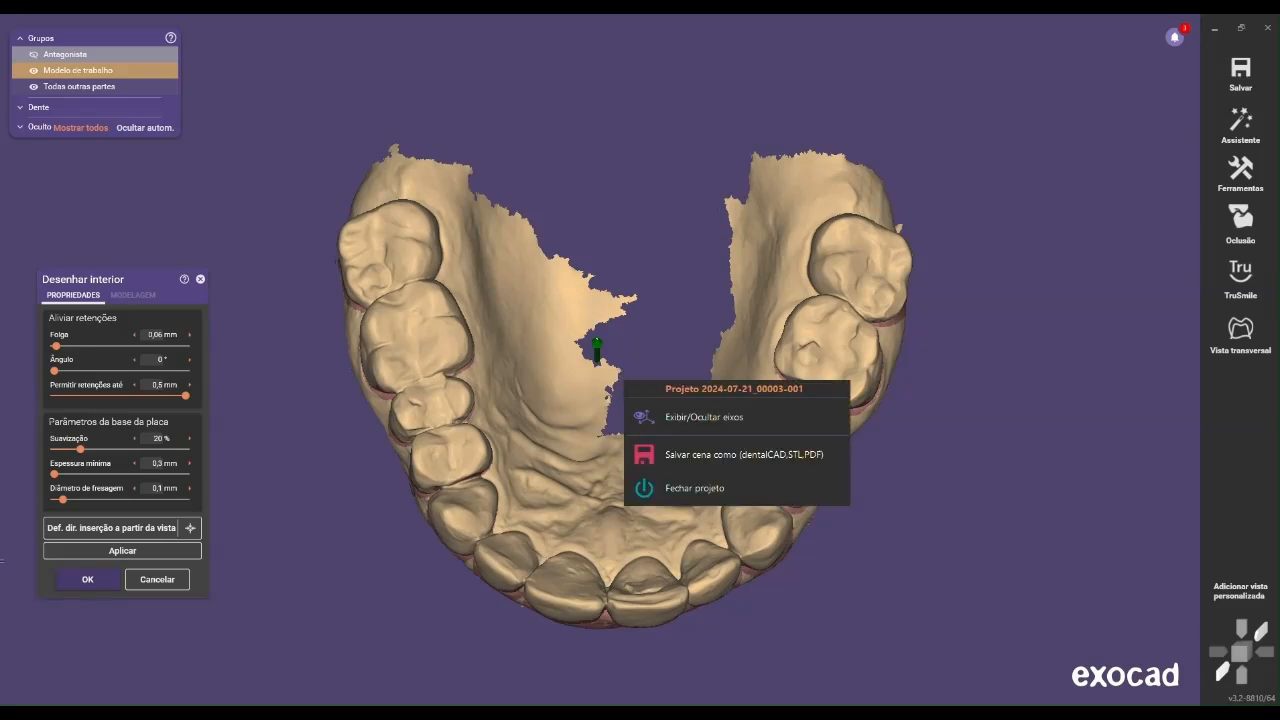
{"action": "left_click", "coordinate": [149, 530]}
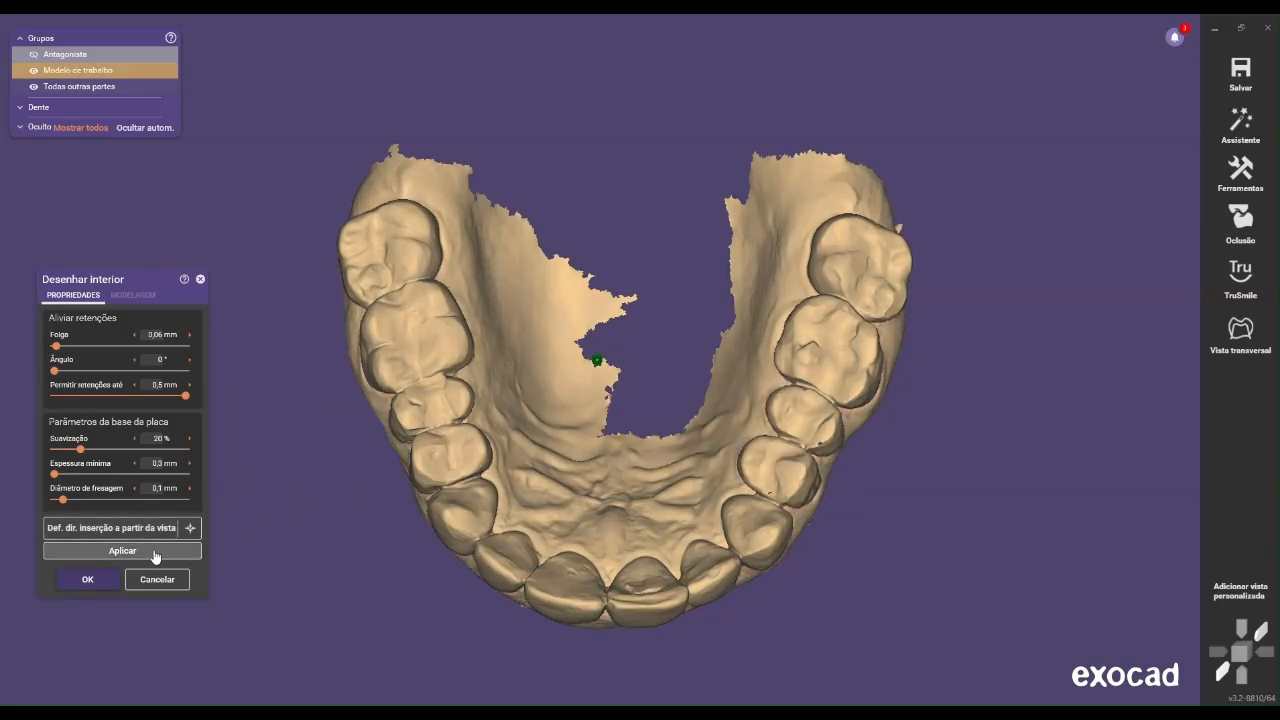
{"action": "left_click", "coordinate": [154, 551]}
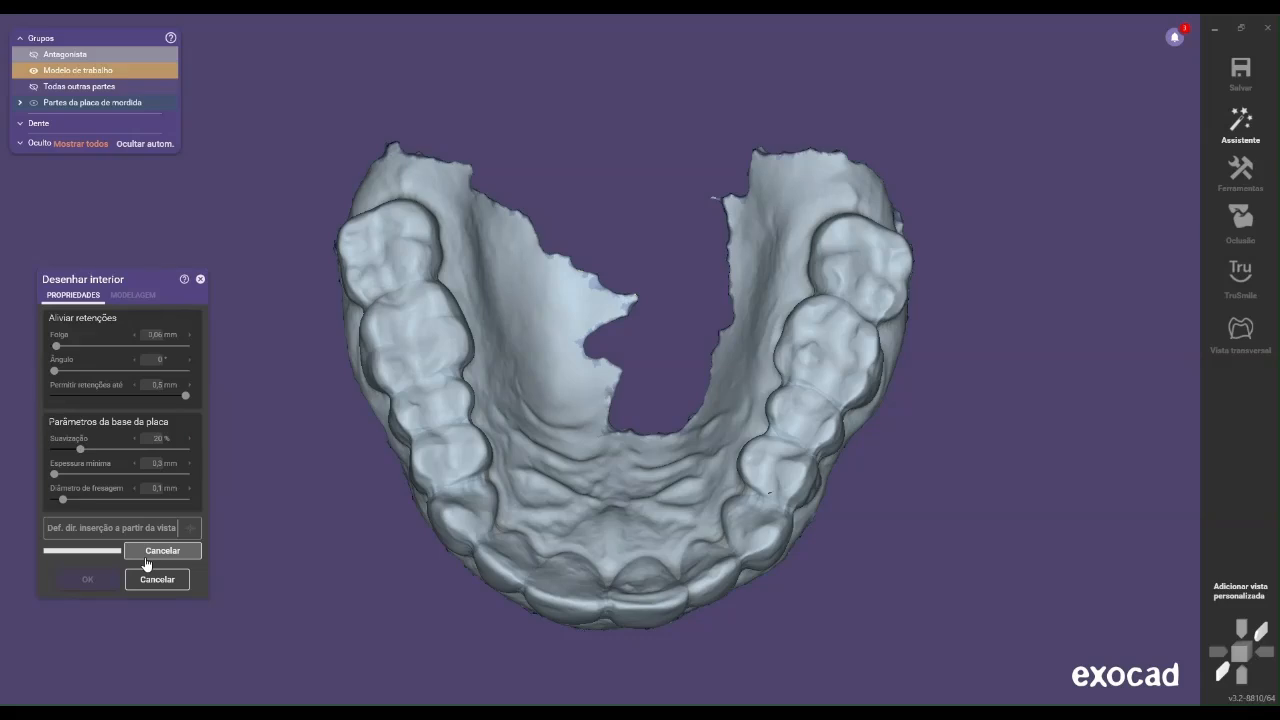
{"action": "left_click", "coordinate": [88, 581]}
Open the virtual articulator from Expert mode
{"action": "right_click_drag", "start_coordinate": [755, 178], "coordinate": [1110, 151]}
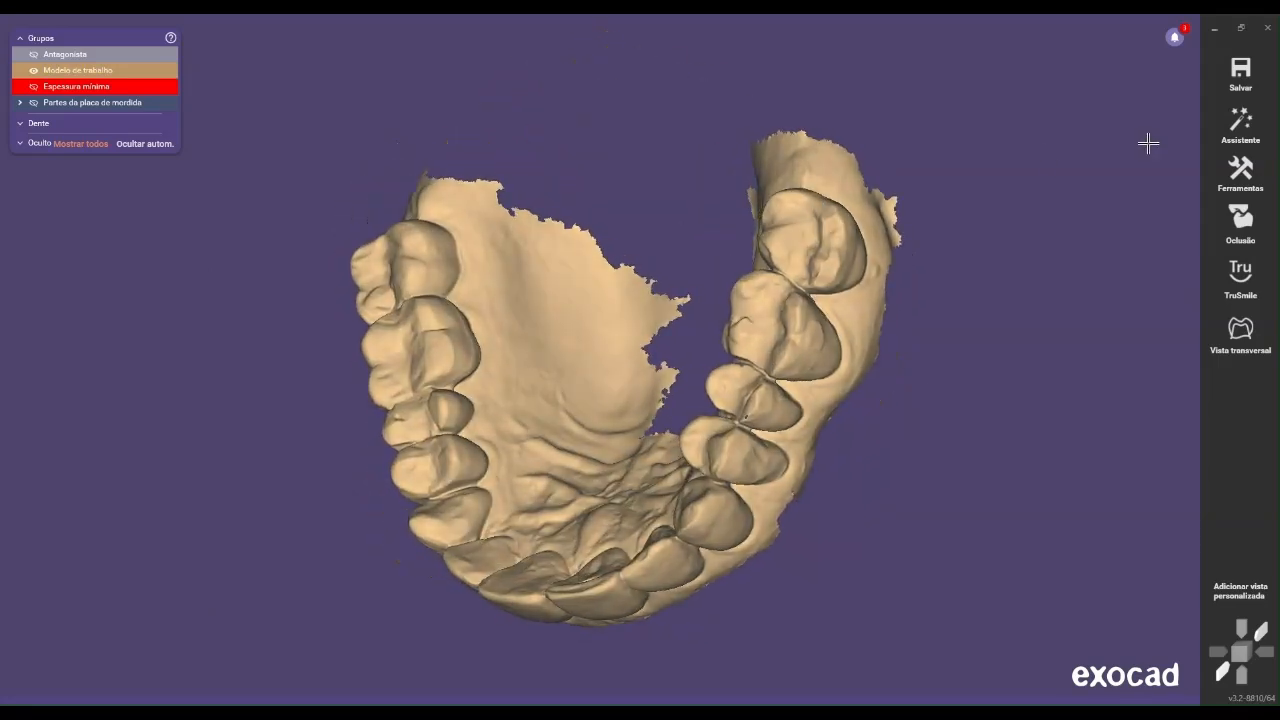
{"action": "left_click", "coordinate": [1240, 125]}
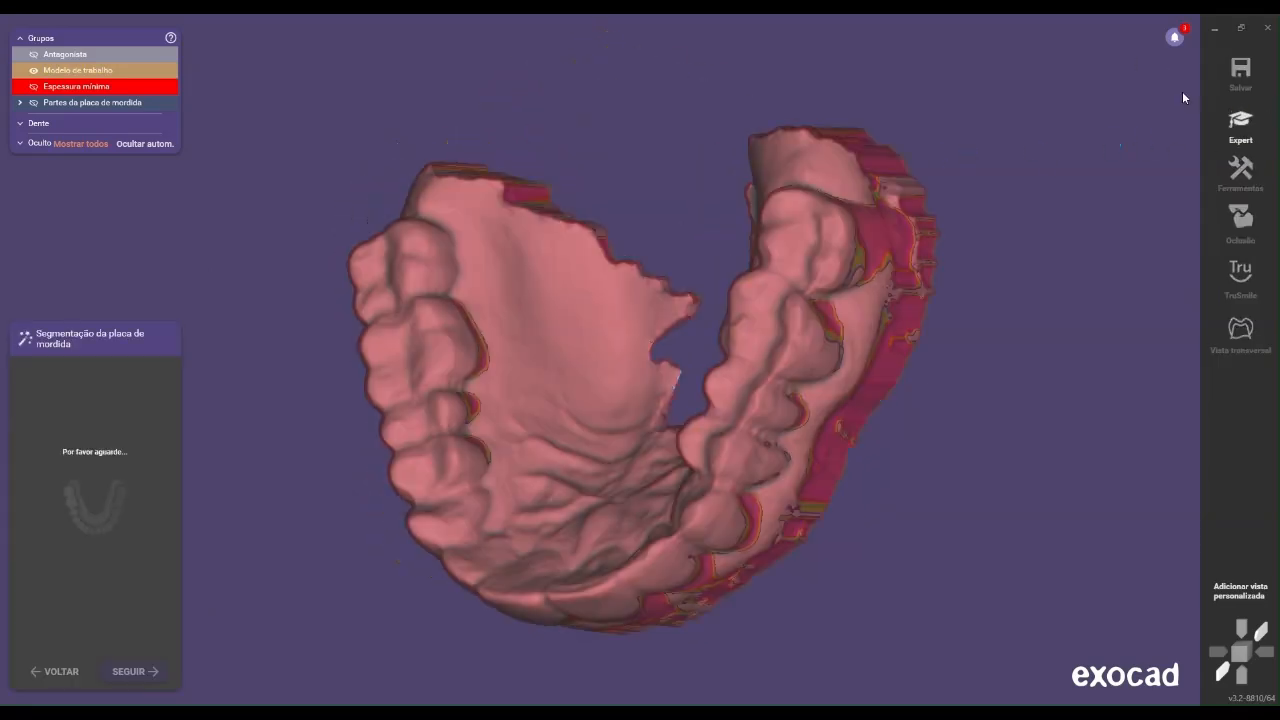
{"action": "left_click", "coordinate": [1240, 127]}
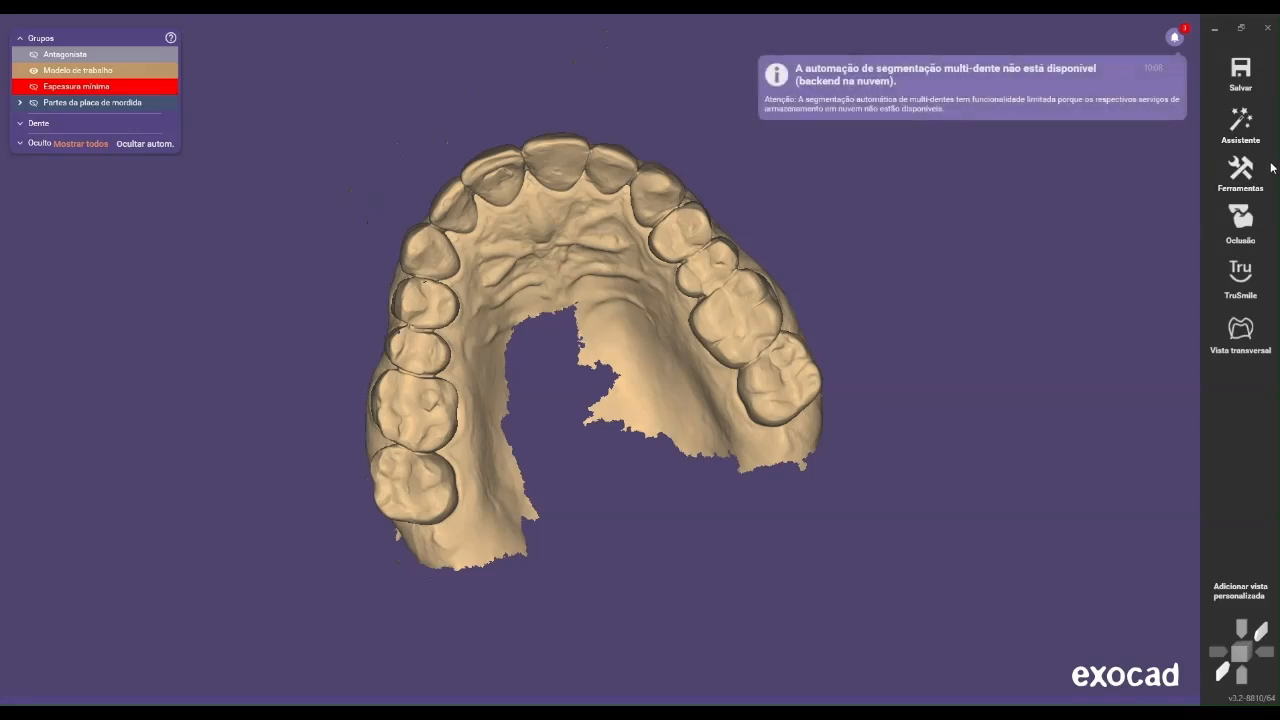
{"action": "left_click", "coordinate": [1240, 175]}
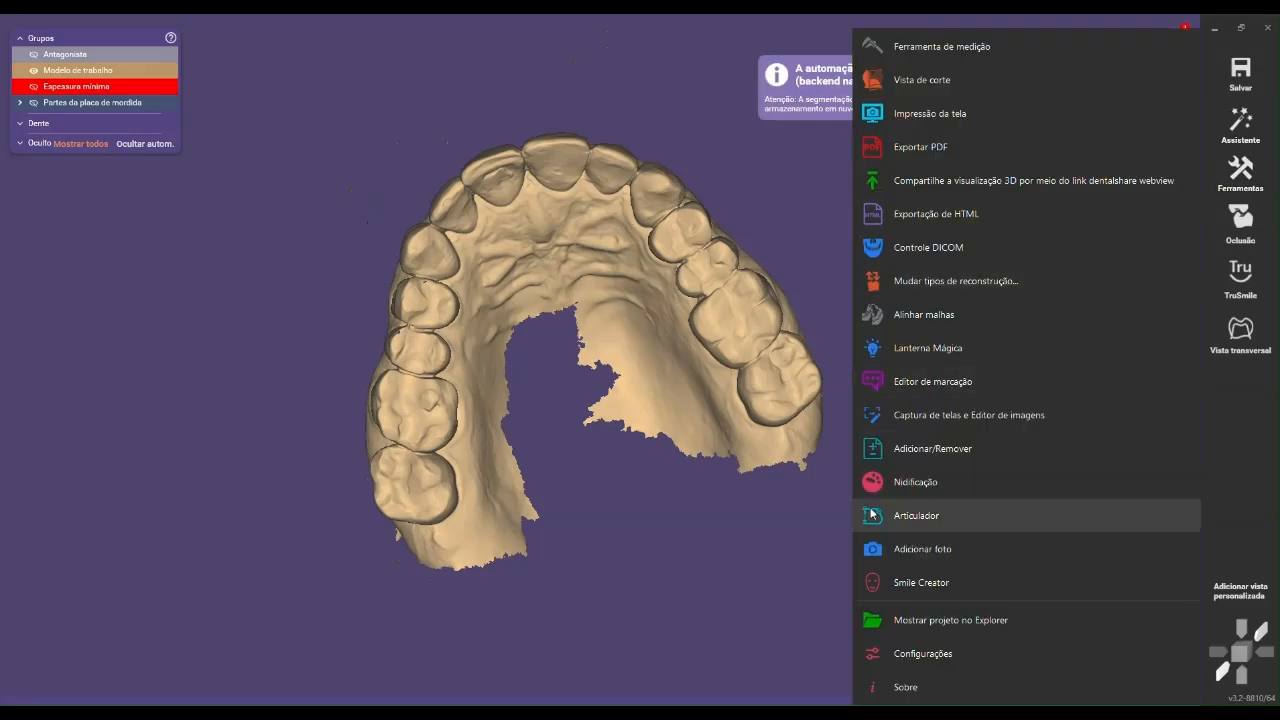
{"action": "left_click", "coordinate": [917, 519]}
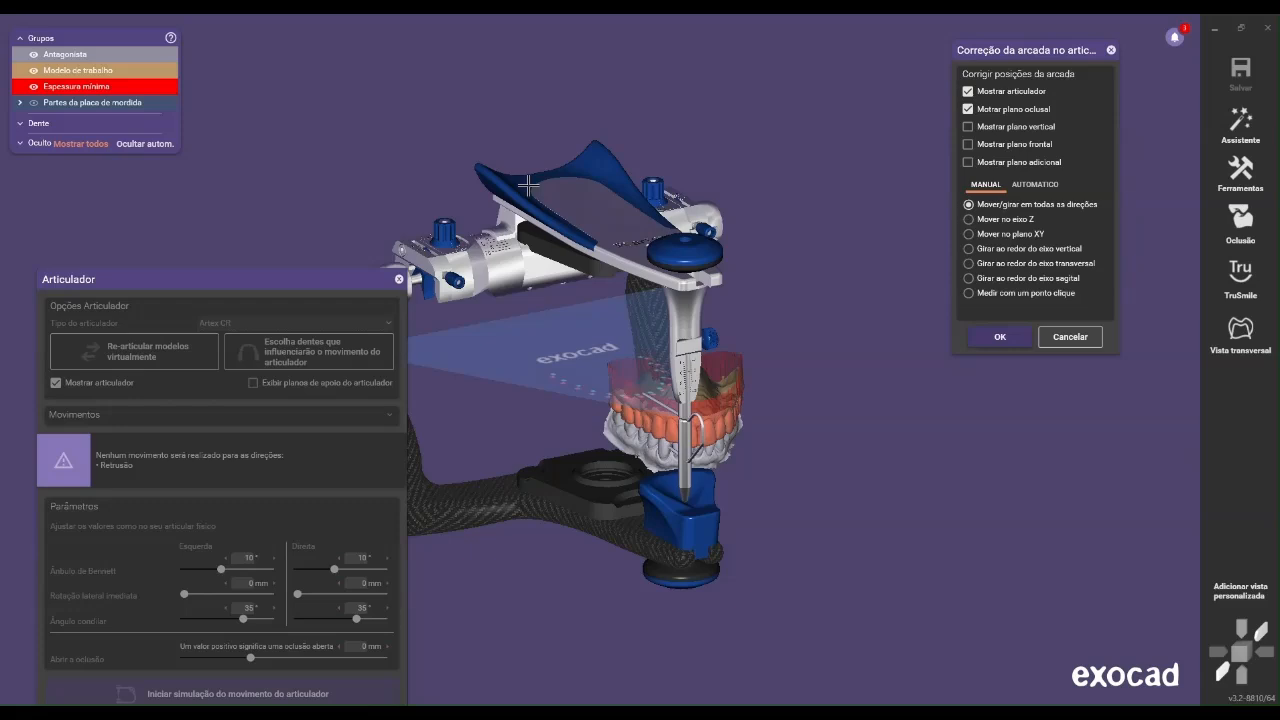
Hide the working model, minimum thickness and bite splint parts so only the antagonist is shown in the articulator
{"action": "scroll", "coordinate": [475, 311], "scroll_direction": "down", "scroll_amount": 3}
{"action": "mouse_move", "coordinate": [501, 294]}
{"action": "right_mouse_down"}
{"action": "mouse_move", "coordinate": [530, 284]}
{"action": "mouse_move", "coordinate": [503, 283]}
{"action": "right_mouse_up"}
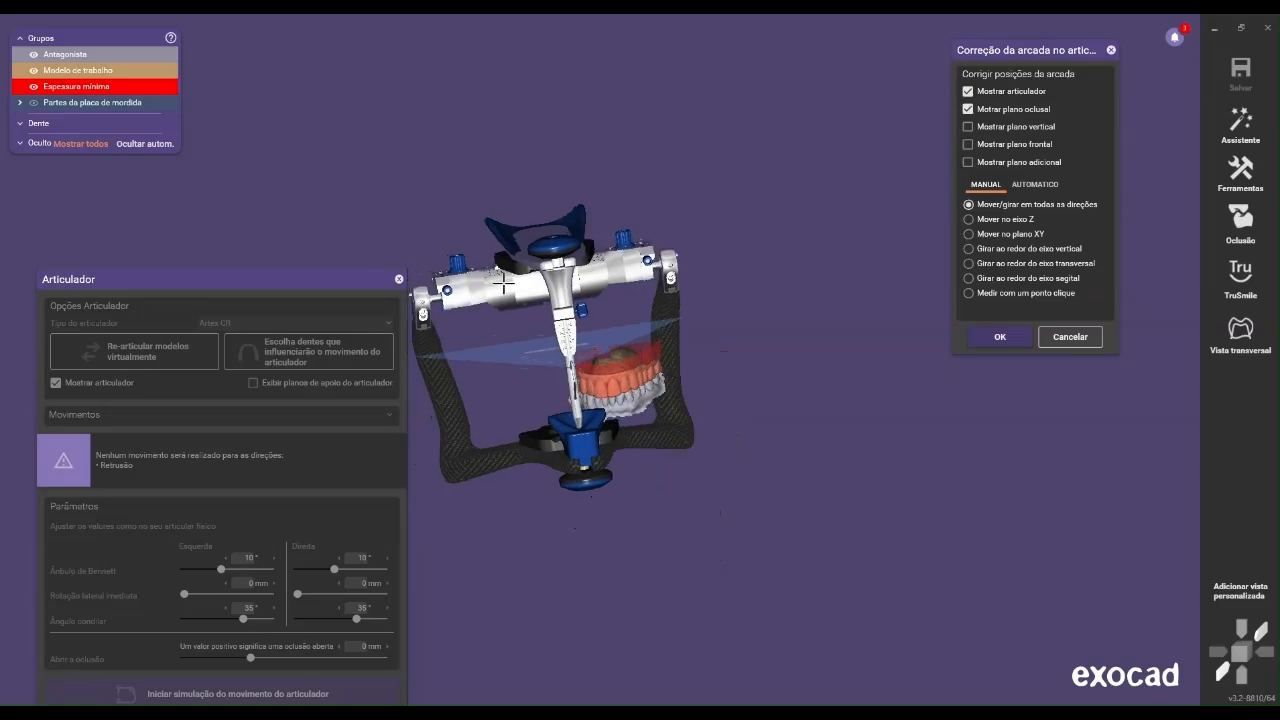
{"action": "middle_click_drag", "start_coordinate": [503, 283], "coordinate": [599, 214]}
{"action": "mouse_move", "coordinate": [599, 214]}
{"action": "right_mouse_down"}
{"action": "mouse_move", "coordinate": [618, 230]}
{"action": "mouse_move", "coordinate": [598, 219]}
{"action": "right_mouse_up"}
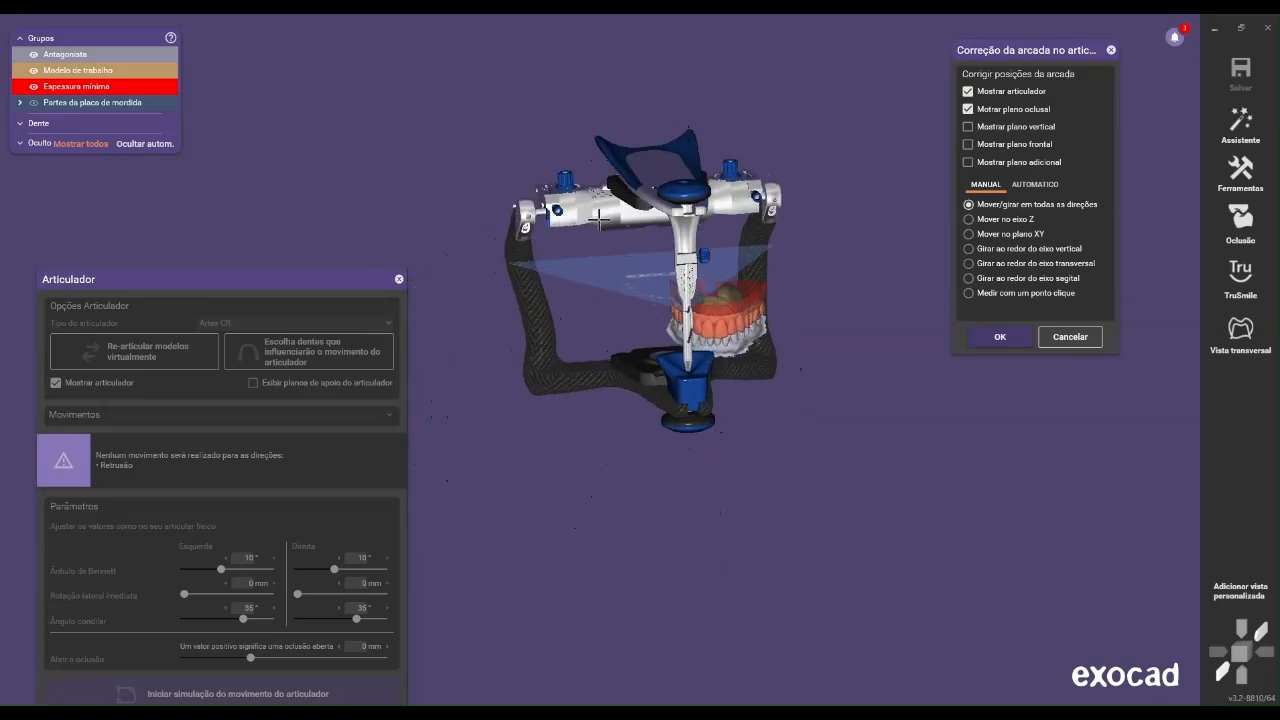
{"action": "scroll", "coordinate": [631, 265], "scroll_direction": "up", "scroll_amount": 1}
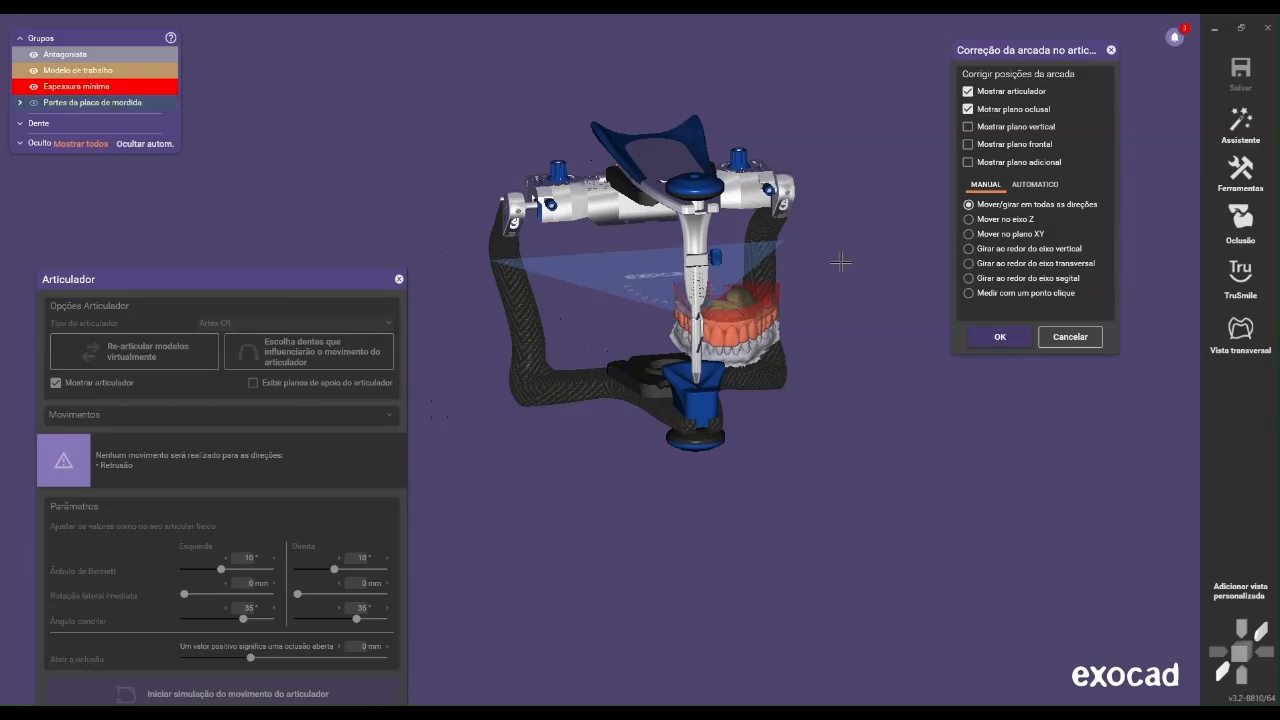
{"action": "key", "text": "ctrl+a"}
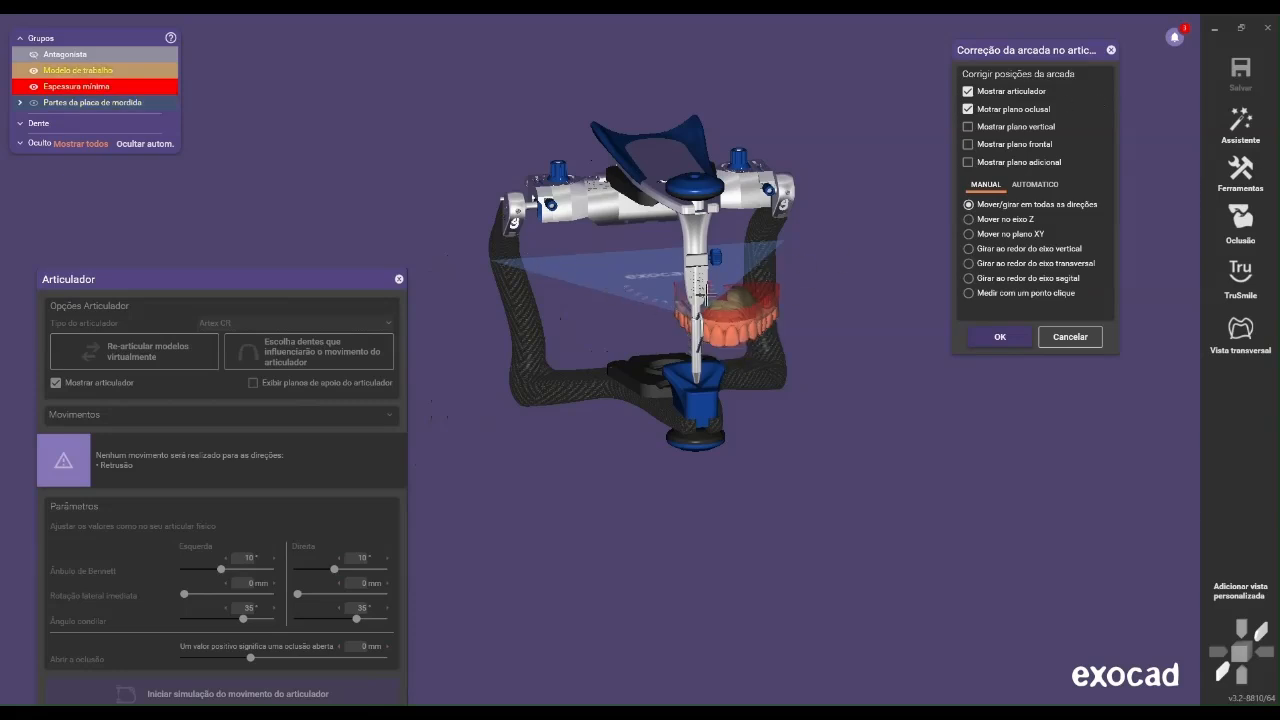
{"action": "key", "text": "ctrl+j"}
{"action": "key", "text": "ctrl+a"}
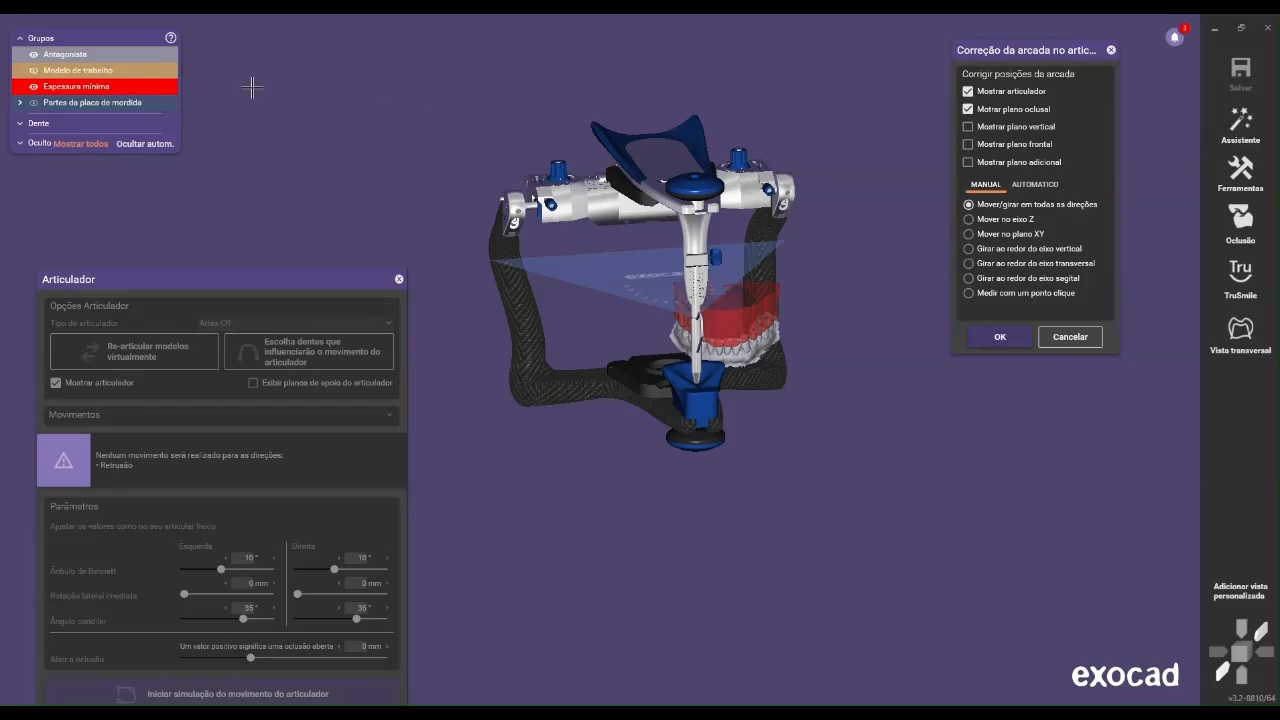
{"action": "left_click", "coordinate": [35, 87]}
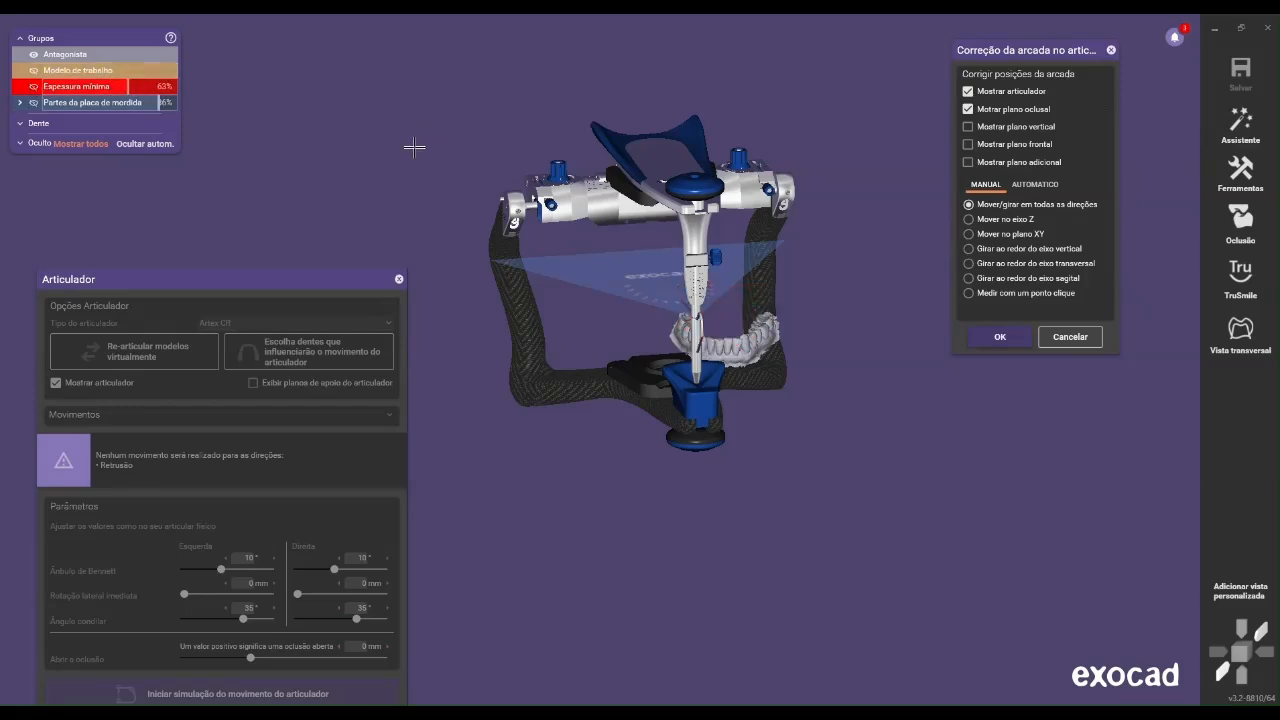
{"action": "scroll", "coordinate": [865, 381], "scroll_direction": "up", "scroll_amount": 3}
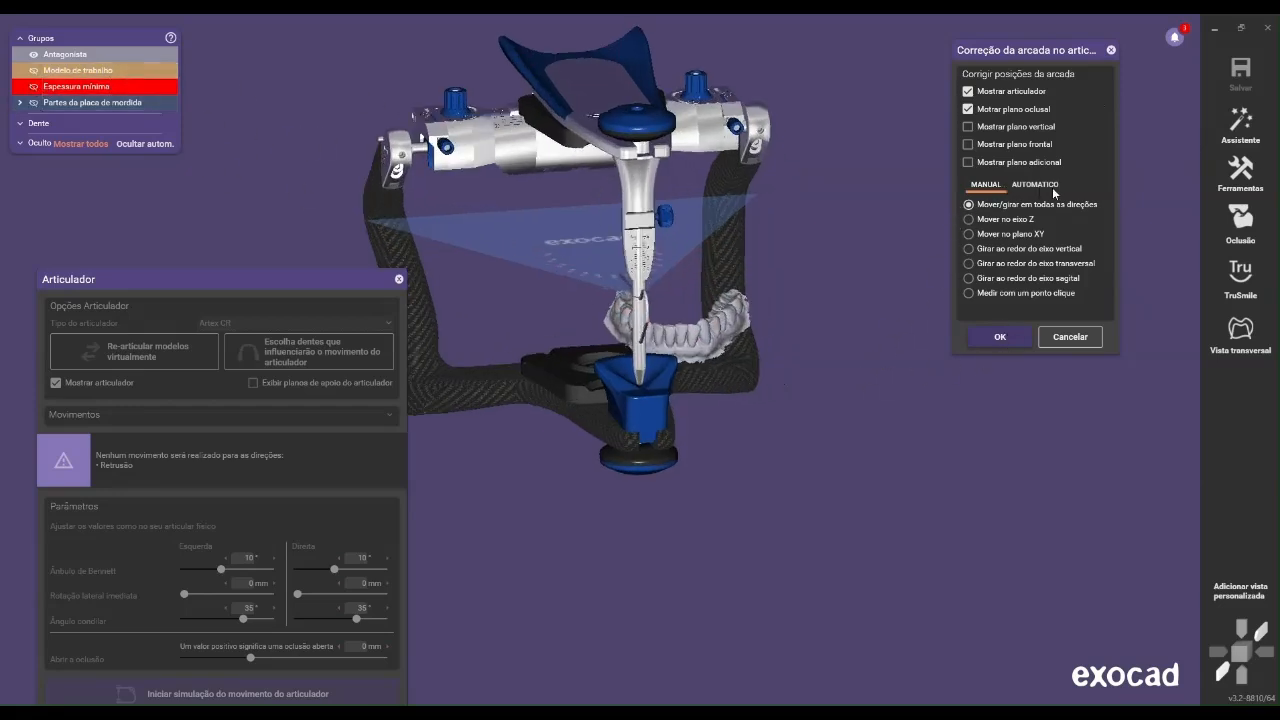
Align the antagonist automatically to the occlusal plane using an incisal point and points on the left and right molars
{"action": "left_click", "coordinate": [1045, 185]}
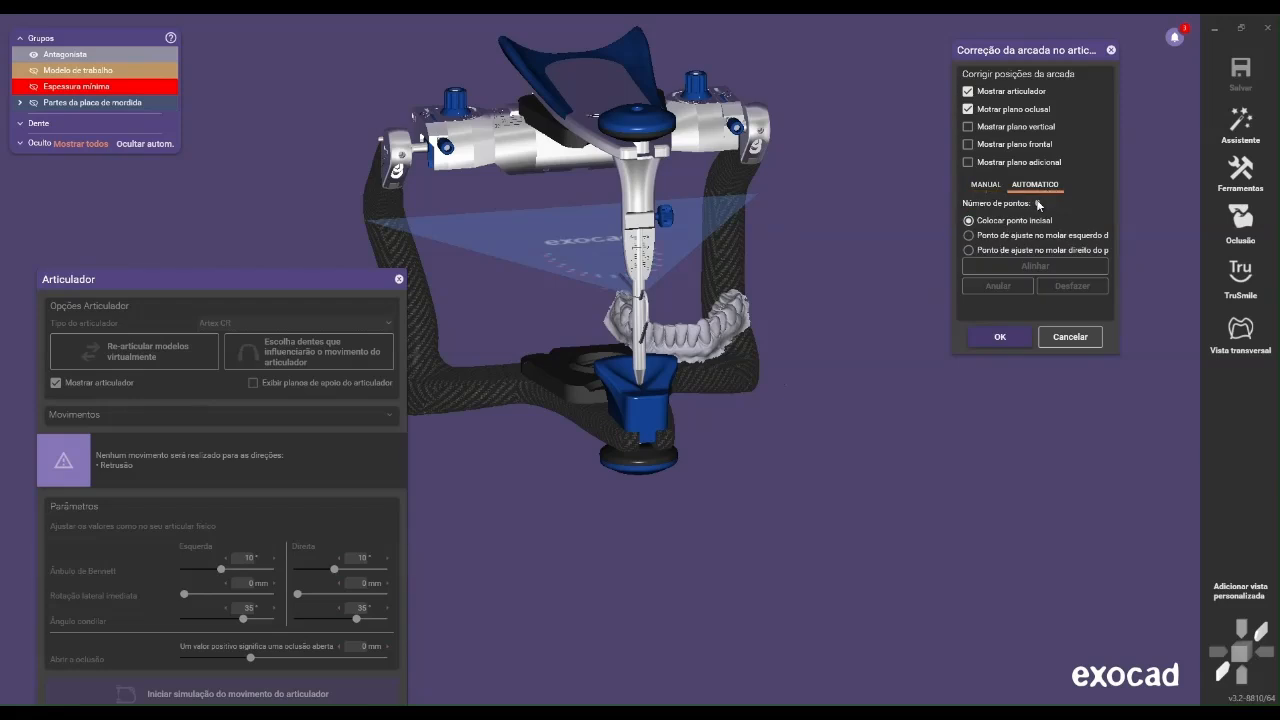
{"action": "scroll", "coordinate": [922, 229], "scroll_direction": "up", "scroll_amount": 1}
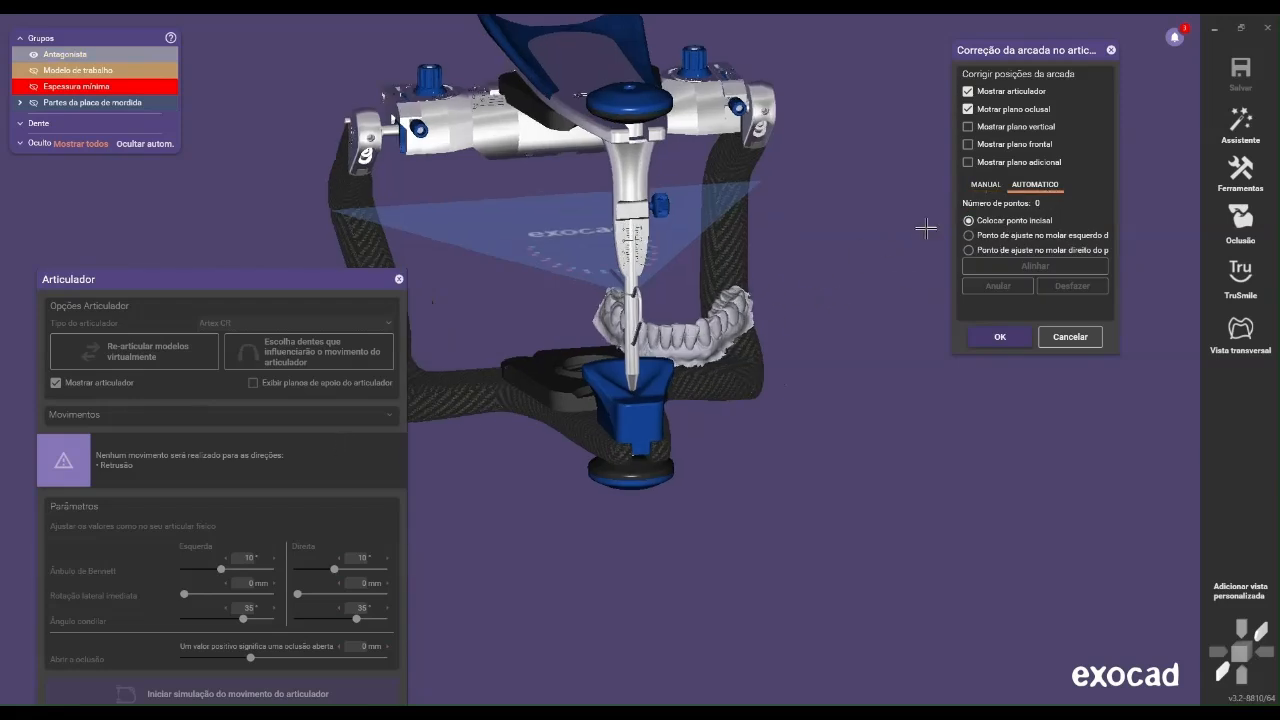
{"action": "scroll", "coordinate": [670, 330], "scroll_direction": "up", "scroll_amount": 1}
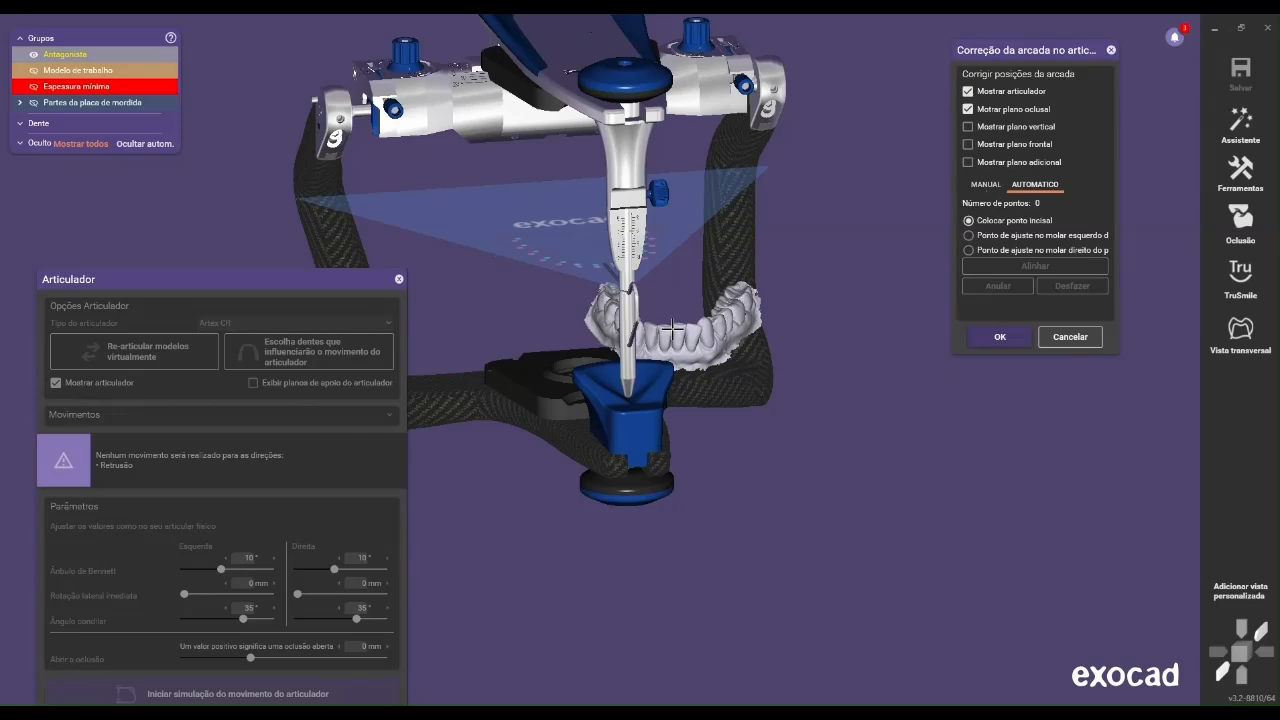
{"action": "left_click", "coordinate": [673, 327]}
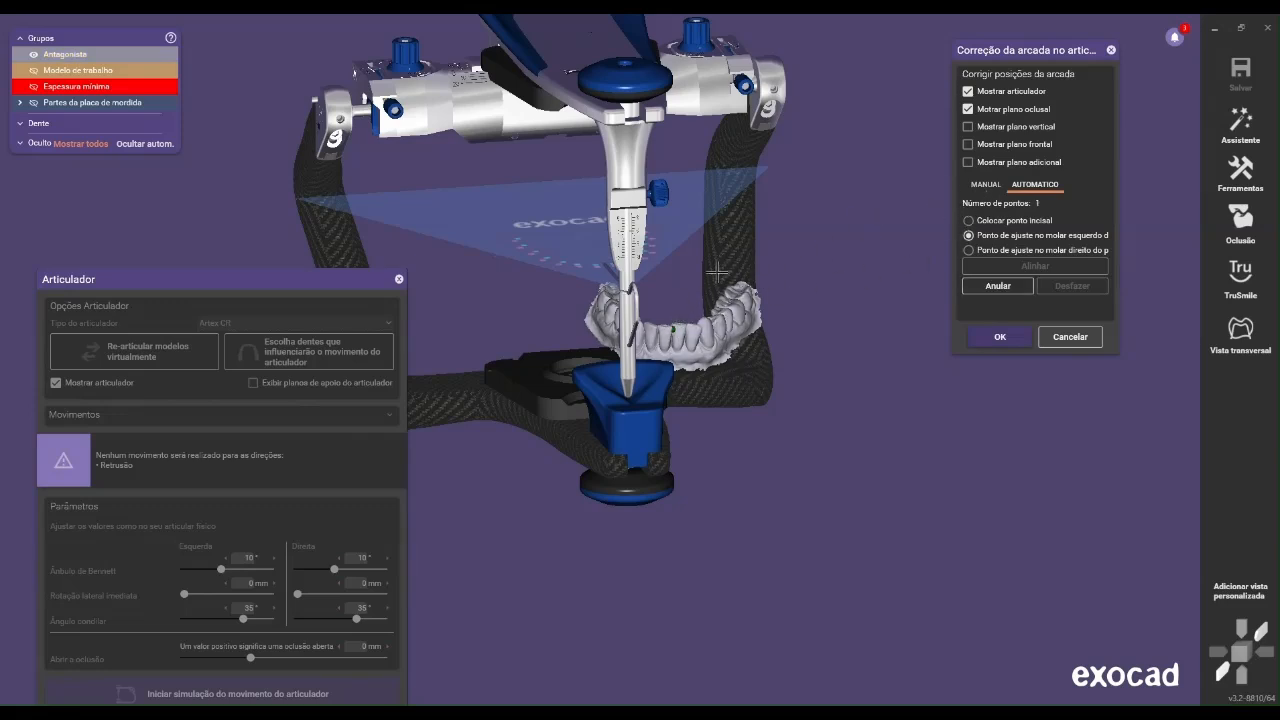
{"action": "right_click_drag", "start_coordinate": [743, 310], "coordinate": [706, 333]}
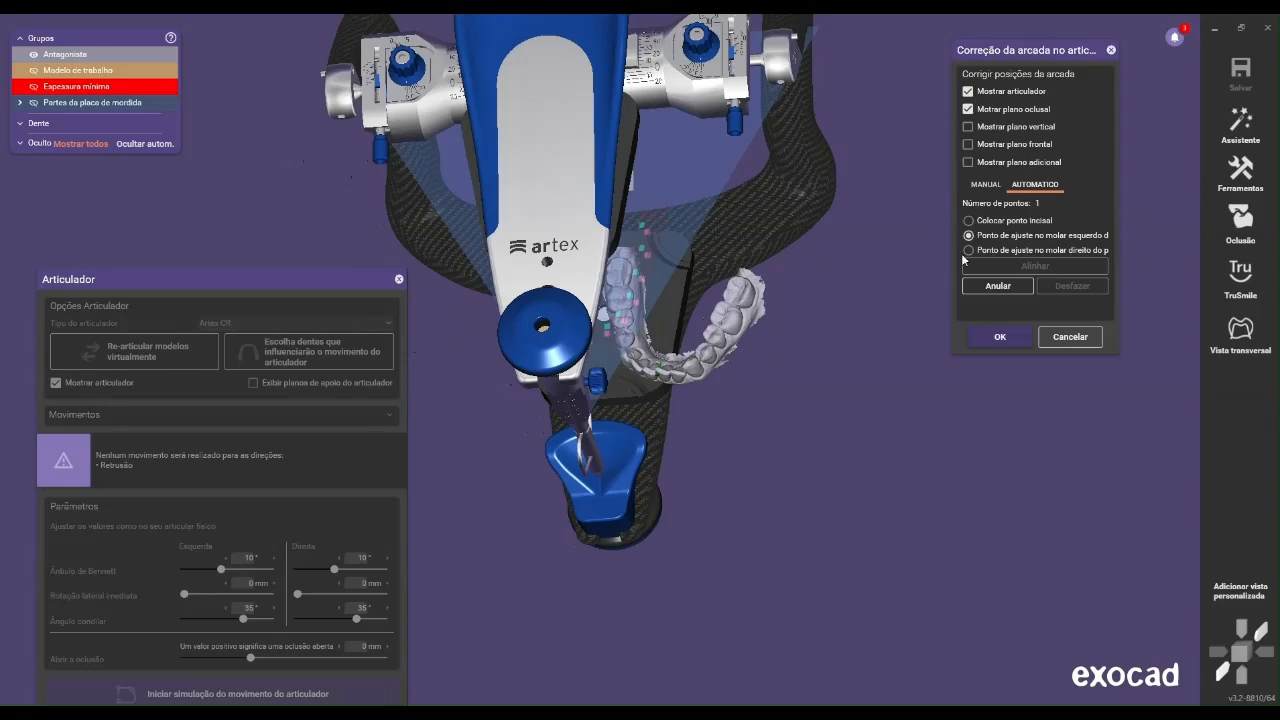
{"action": "left_click", "coordinate": [724, 316]}
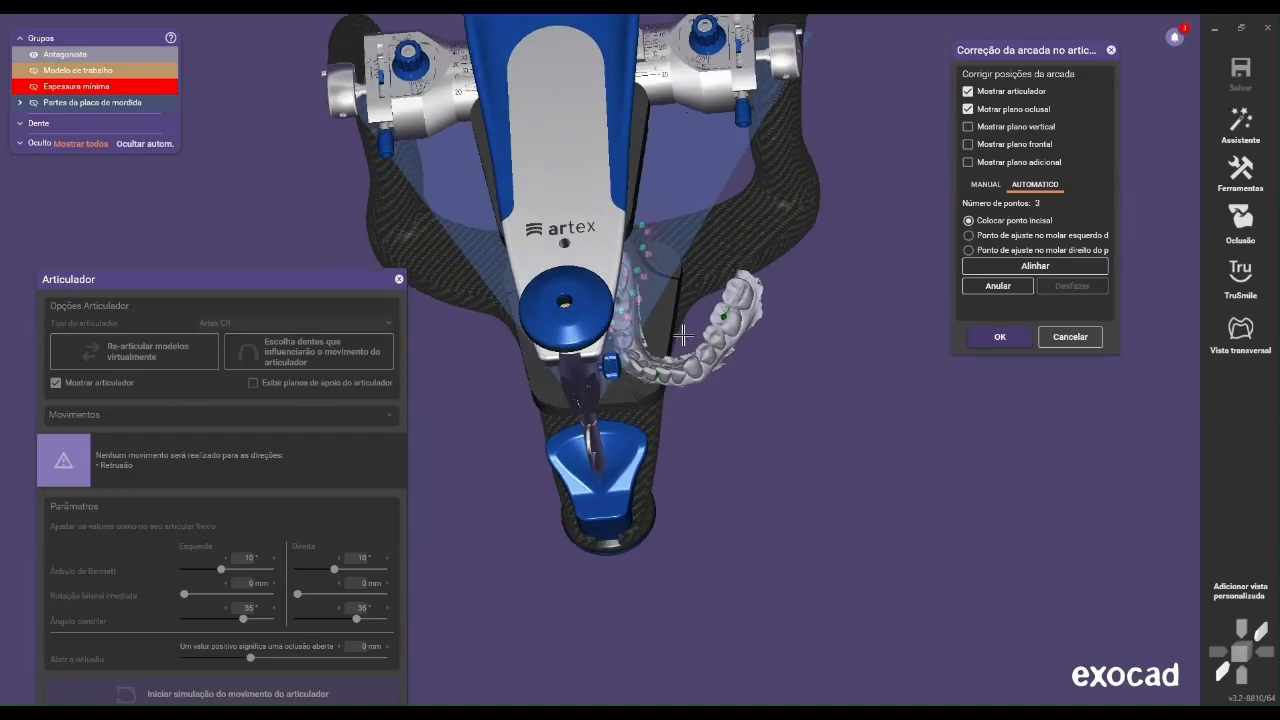
{"action": "left_click", "coordinate": [1025, 268]}
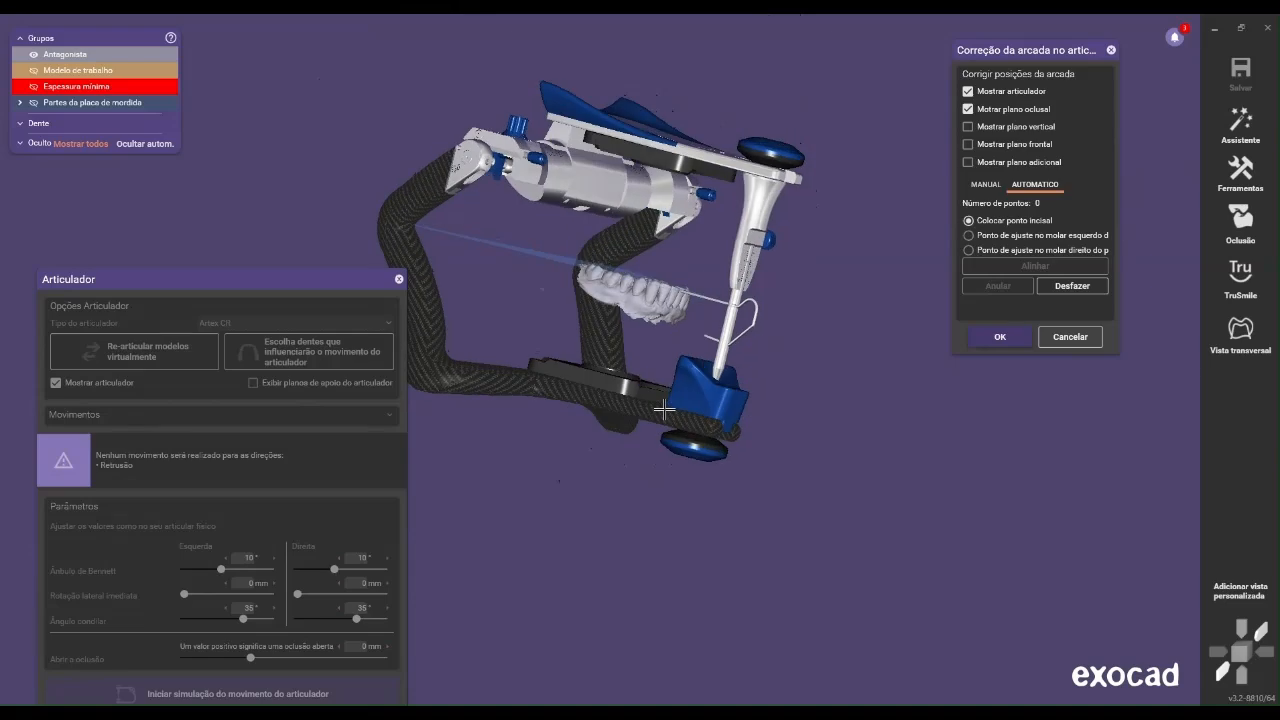
{"action": "scroll", "coordinate": [708, 387], "scroll_direction": "up", "scroll_amount": 2}
{"action": "right_click_drag", "start_coordinate": [696, 368], "coordinate": [568, 350]}
{"action": "right_click_drag", "start_coordinate": [565, 298], "coordinate": [636, 294]}
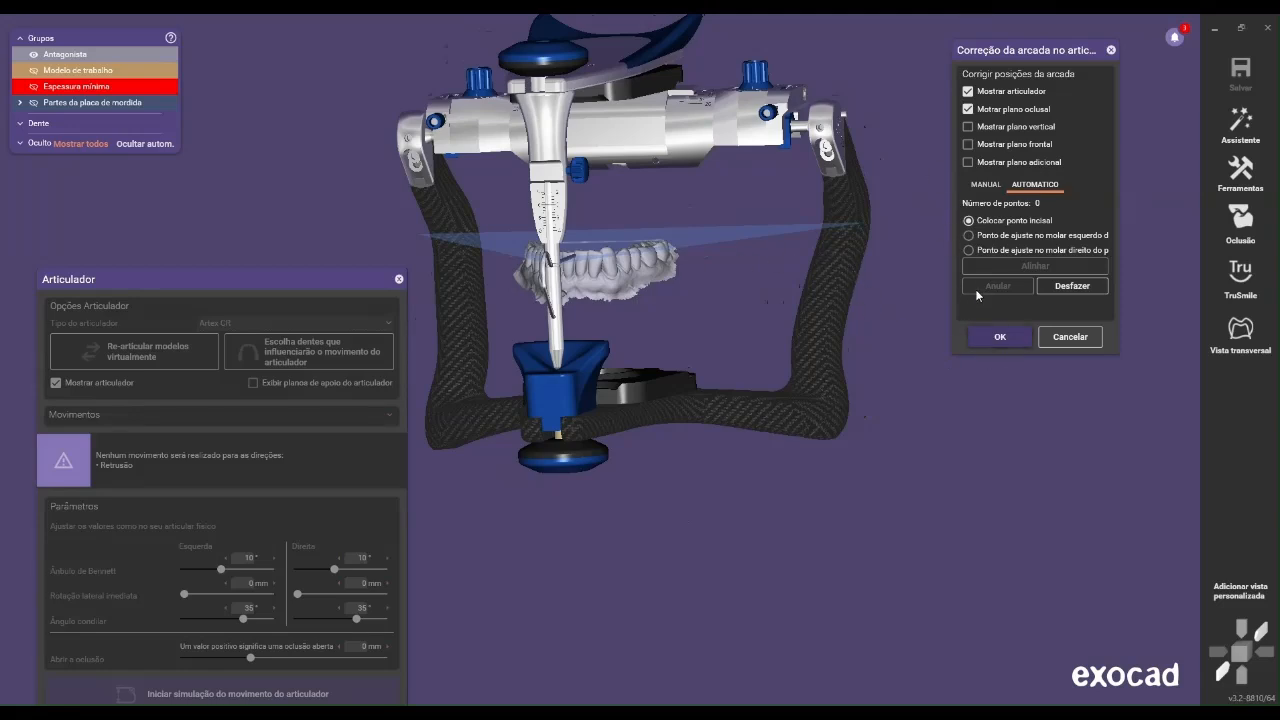
Switch the arch correction to manual and show the working model, inspecting both jaws with the articulator temporarily hidden
{"action": "left_click", "coordinate": [988, 185]}
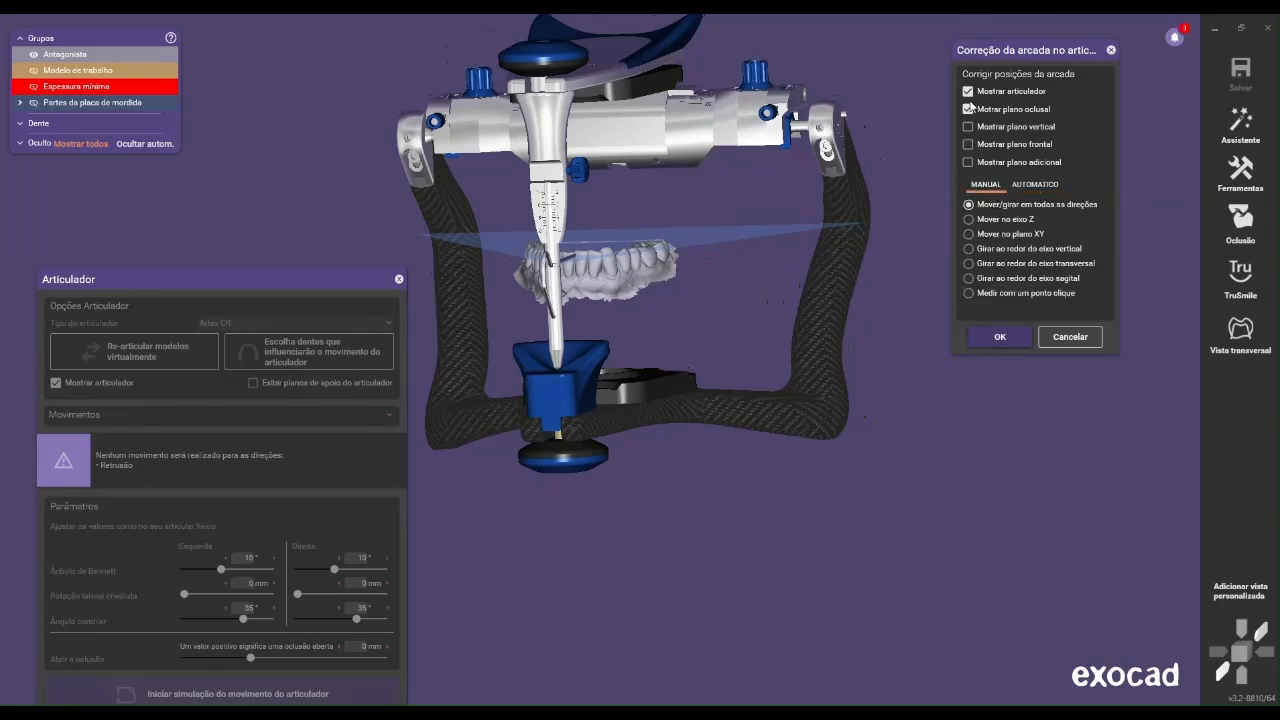
{"action": "left_click", "coordinate": [968, 92]}
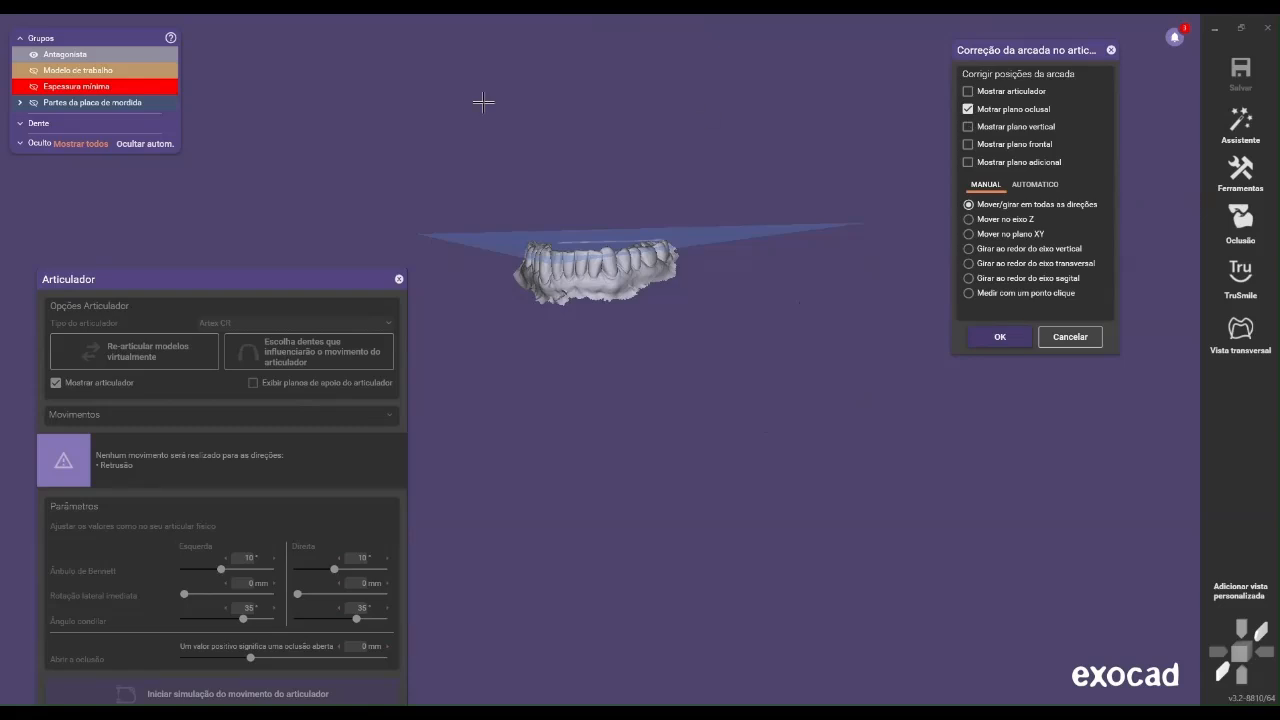
{"action": "left_click", "coordinate": [100, 70]}
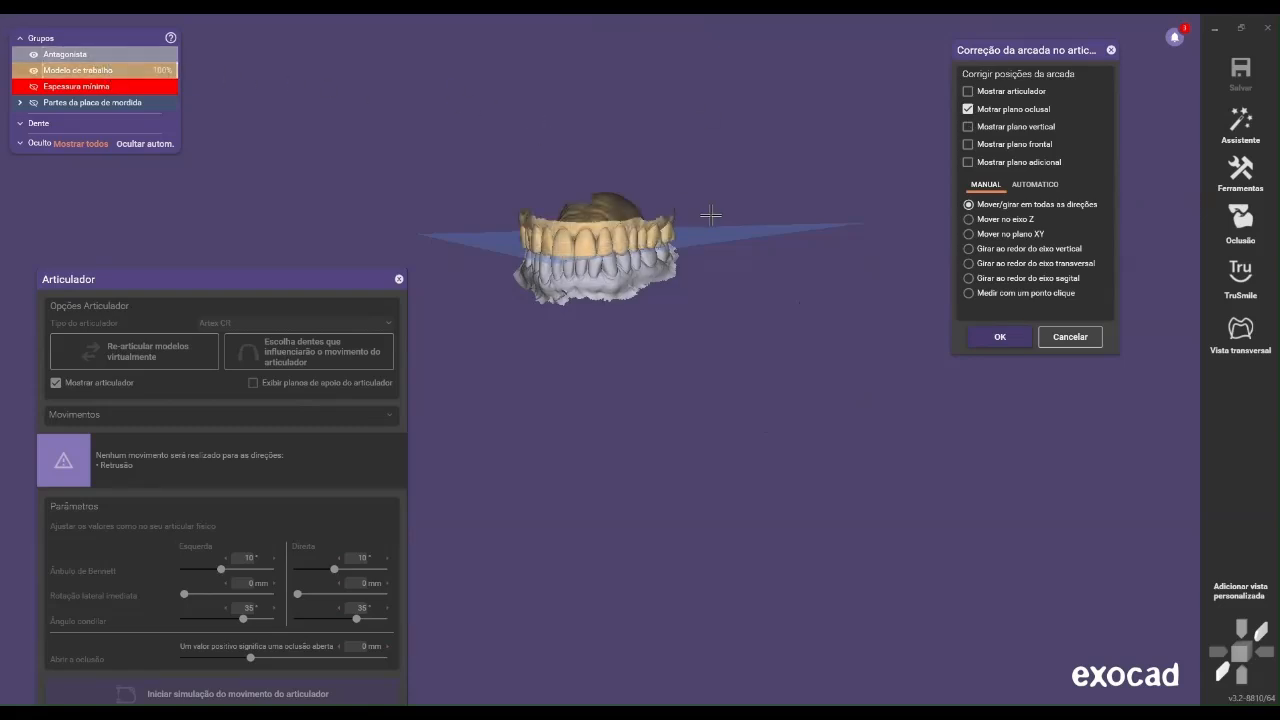
{"action": "right_click_drag", "start_coordinate": [707, 214], "coordinate": [726, 215]}
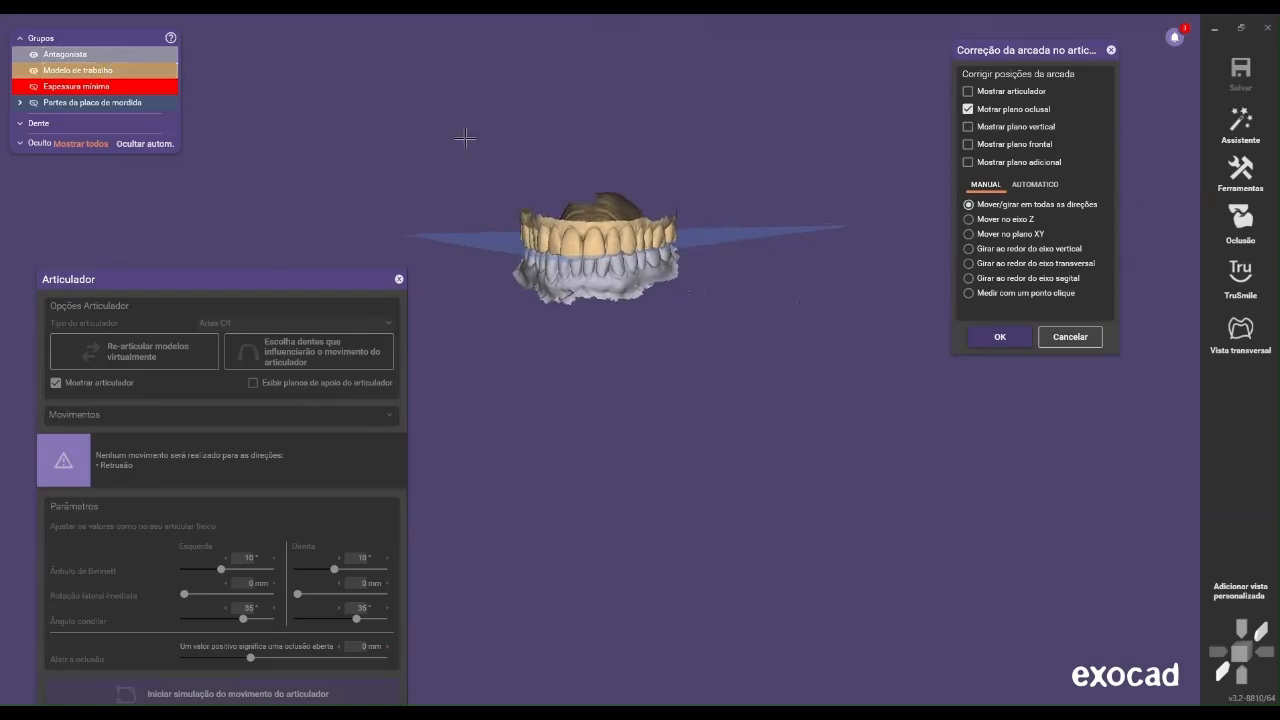
{"action": "left_click", "coordinate": [967, 91]}
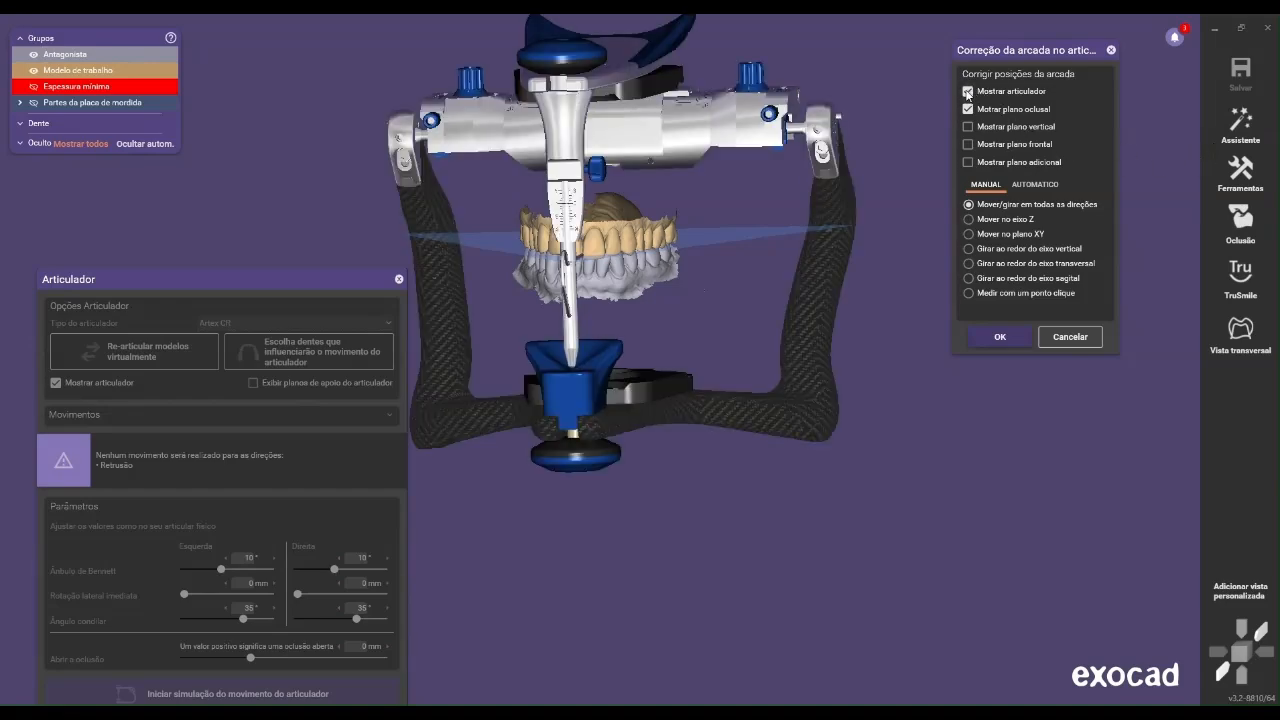
Nudge the jaw models slightly in the vertical direction within the articulator using manual arch correction
{"action": "right_click_drag", "start_coordinate": [681, 262], "coordinate": [692, 260]}
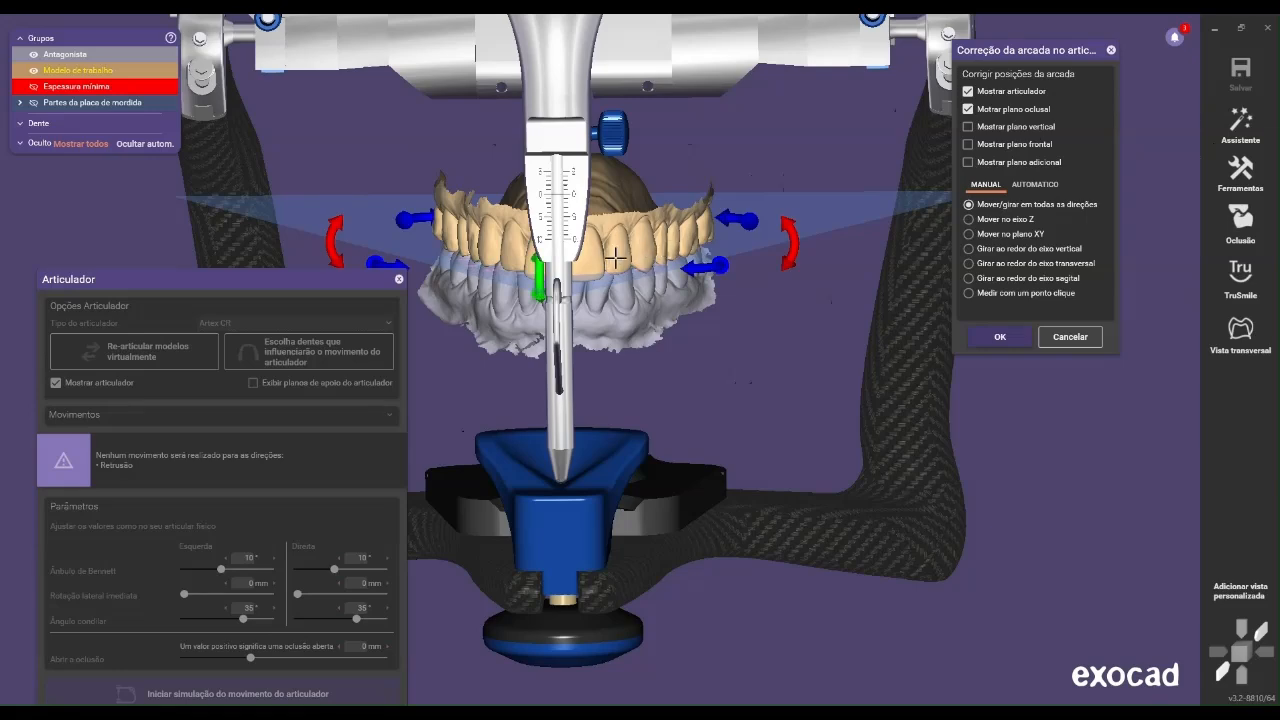
{"action": "left_click_drag", "start_coordinate": [540, 283], "coordinate": [540, 277]}
{"action": "right_click_drag", "start_coordinate": [591, 294], "coordinate": [705, 268]}
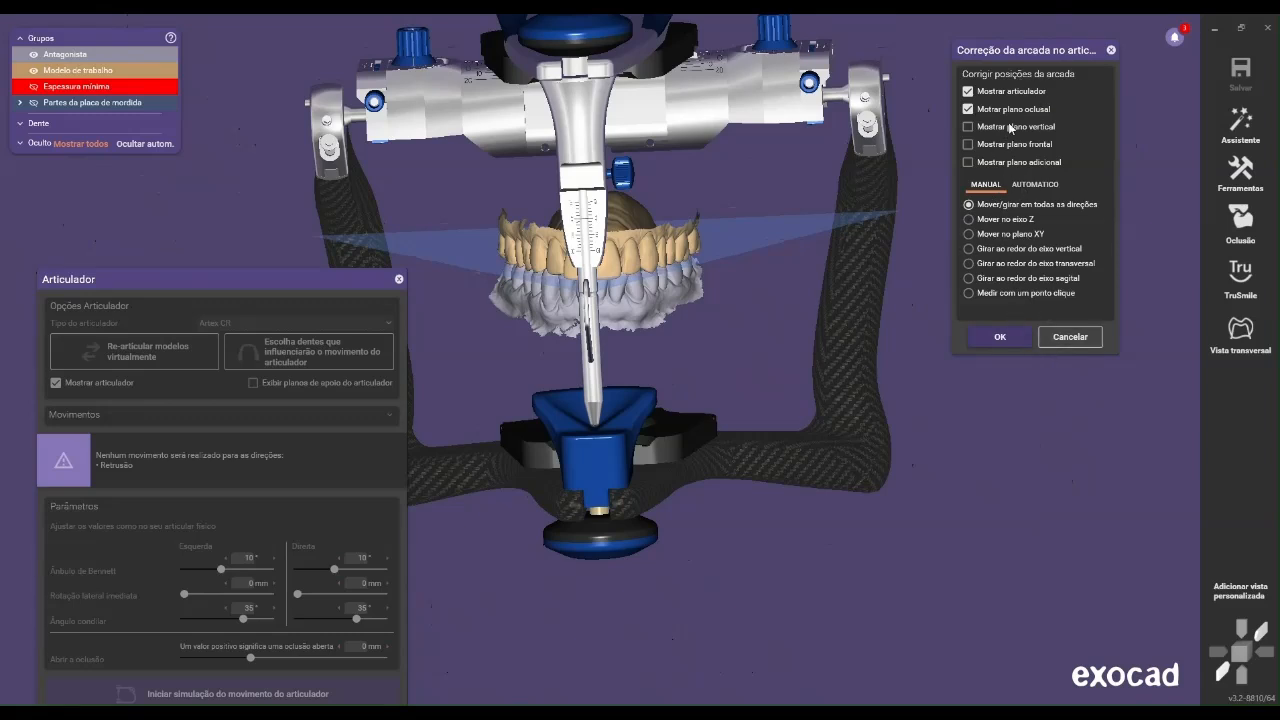
Preview the vertical, frontal and additional planes, turn them off again and accept the arch position
{"action": "left_click", "coordinate": [1012, 128]}
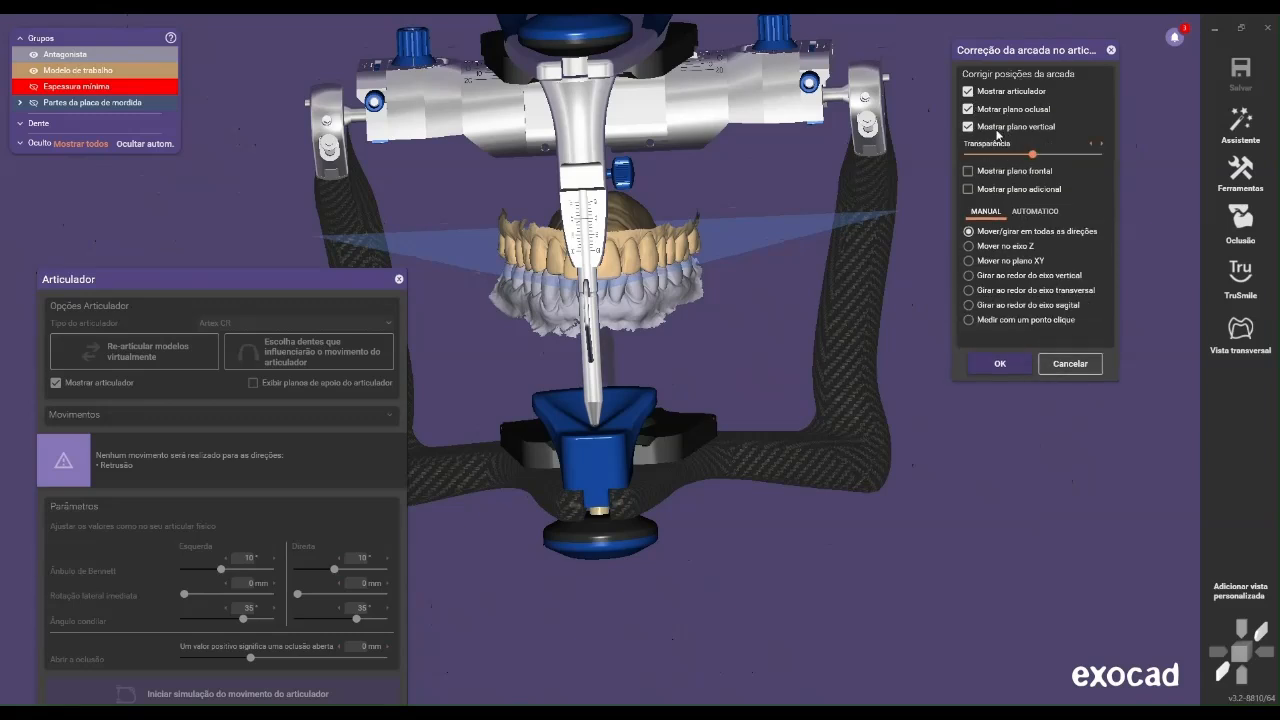
{"action": "left_click", "coordinate": [994, 128]}
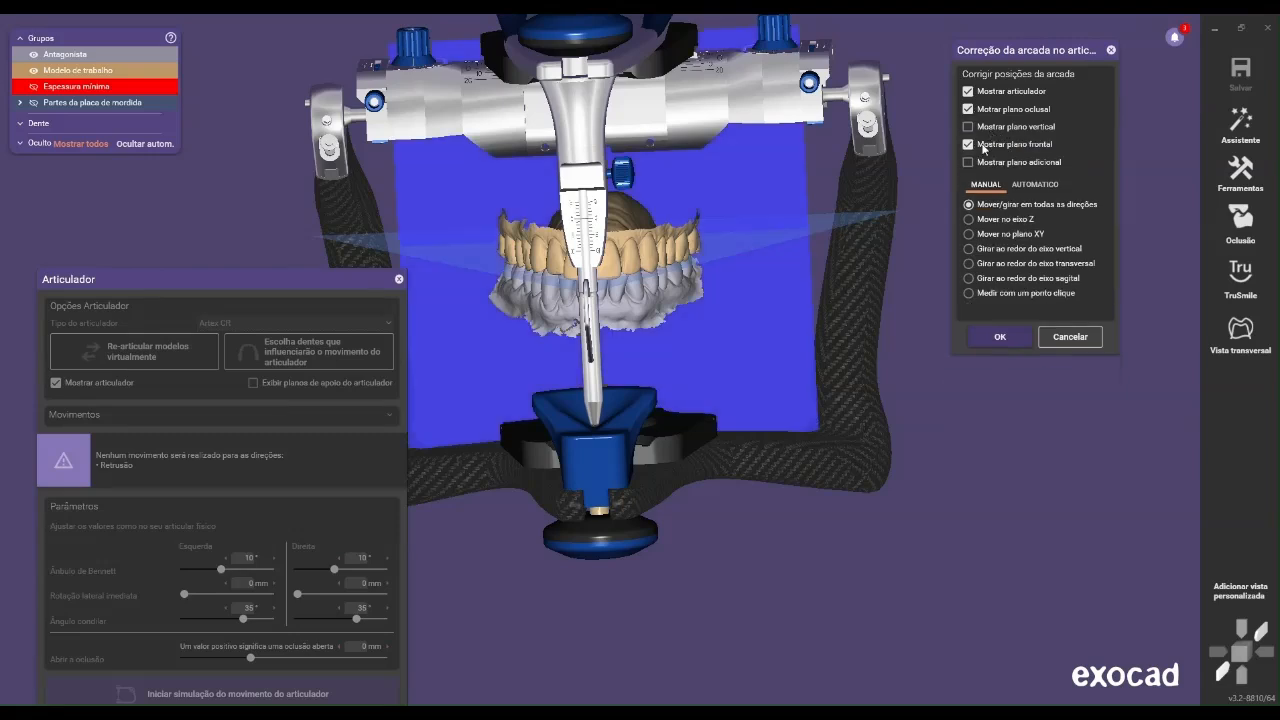
{"action": "left_click", "coordinate": [986, 162]}
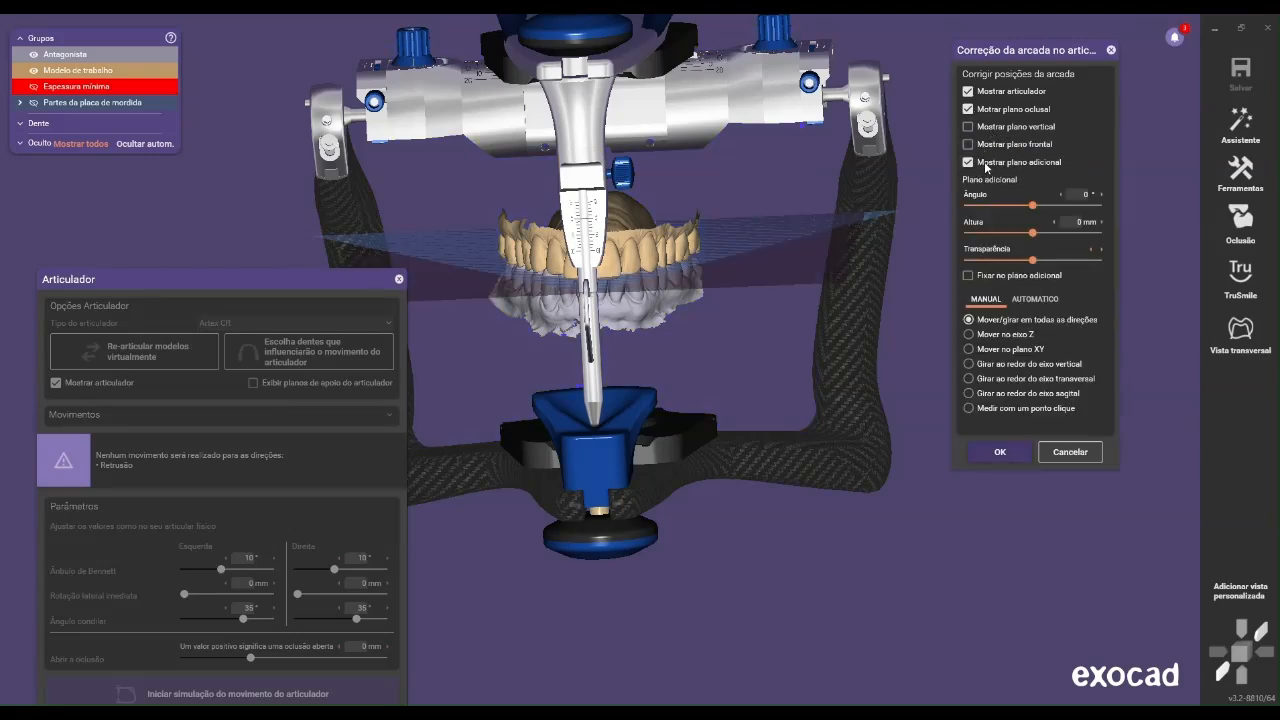
{"action": "left_click", "coordinate": [986, 165]}
{"action": "left_click", "coordinate": [1004, 338]}
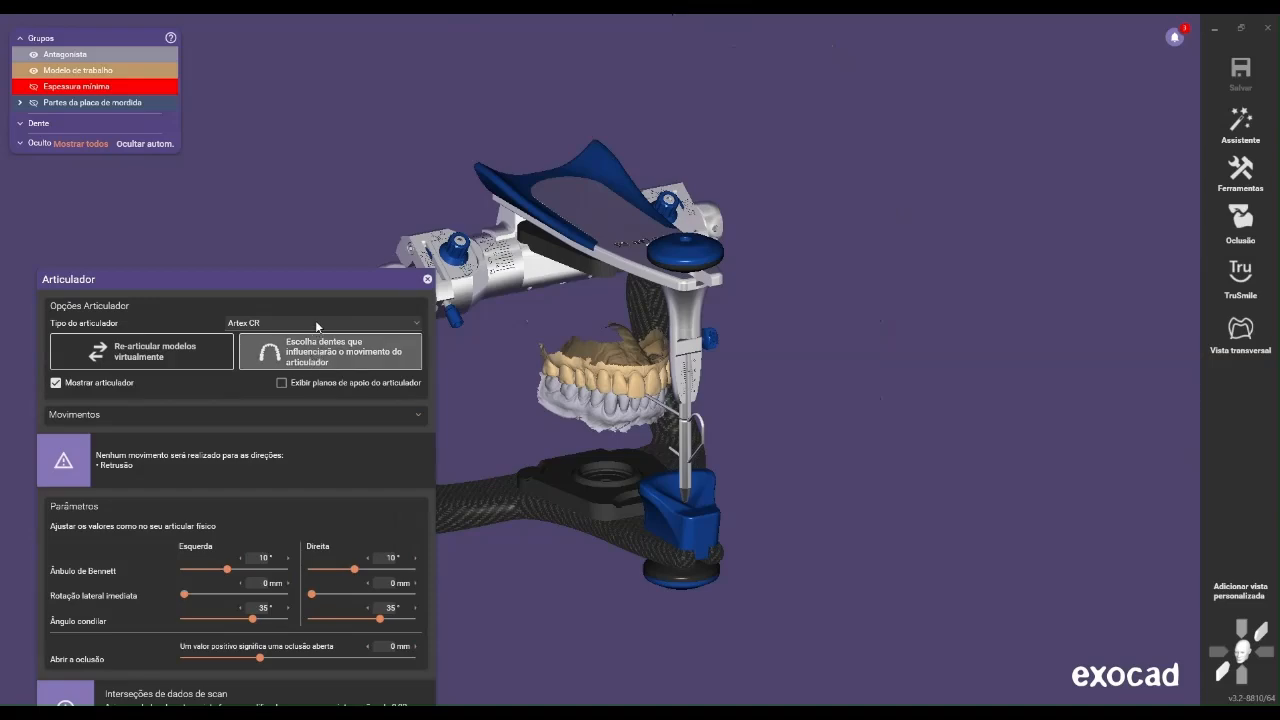
Expand the articulator movement settings and set protrusion to 3 mm and retrusion to 1 mm
{"action": "left_click_drag", "start_coordinate": [315, 279], "coordinate": [315, 106]}
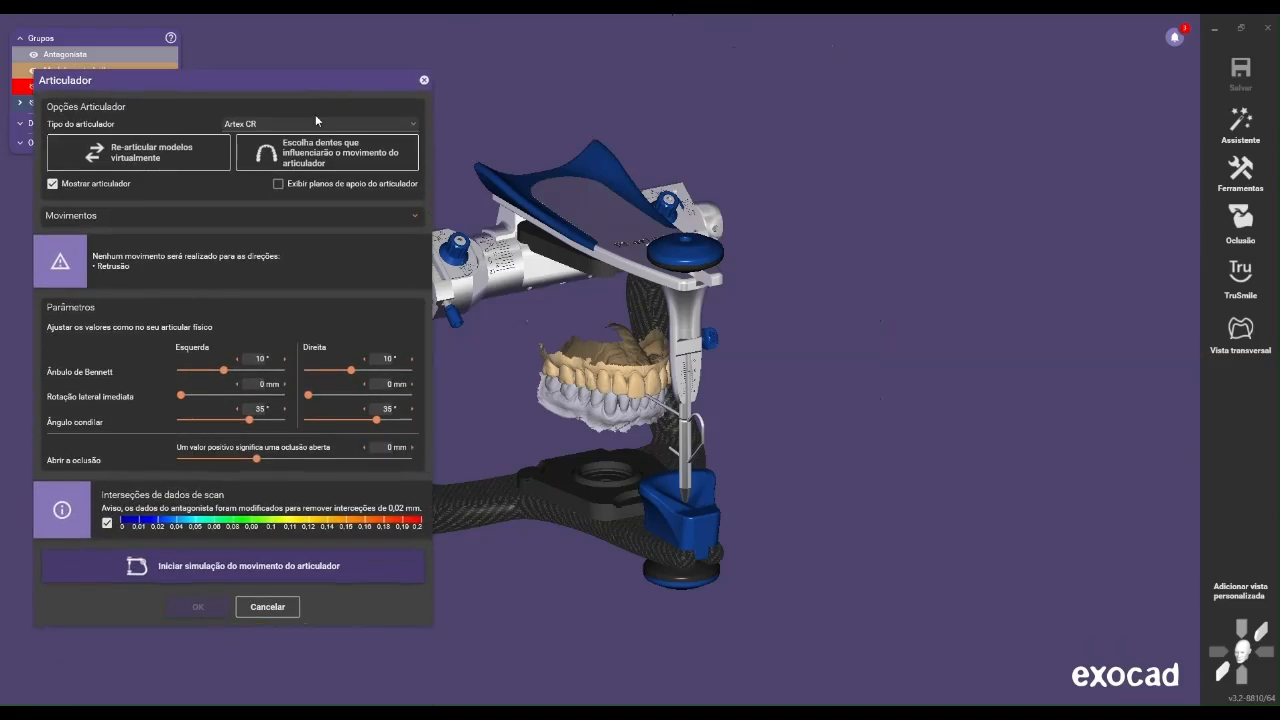
{"action": "left_click", "coordinate": [418, 217]}
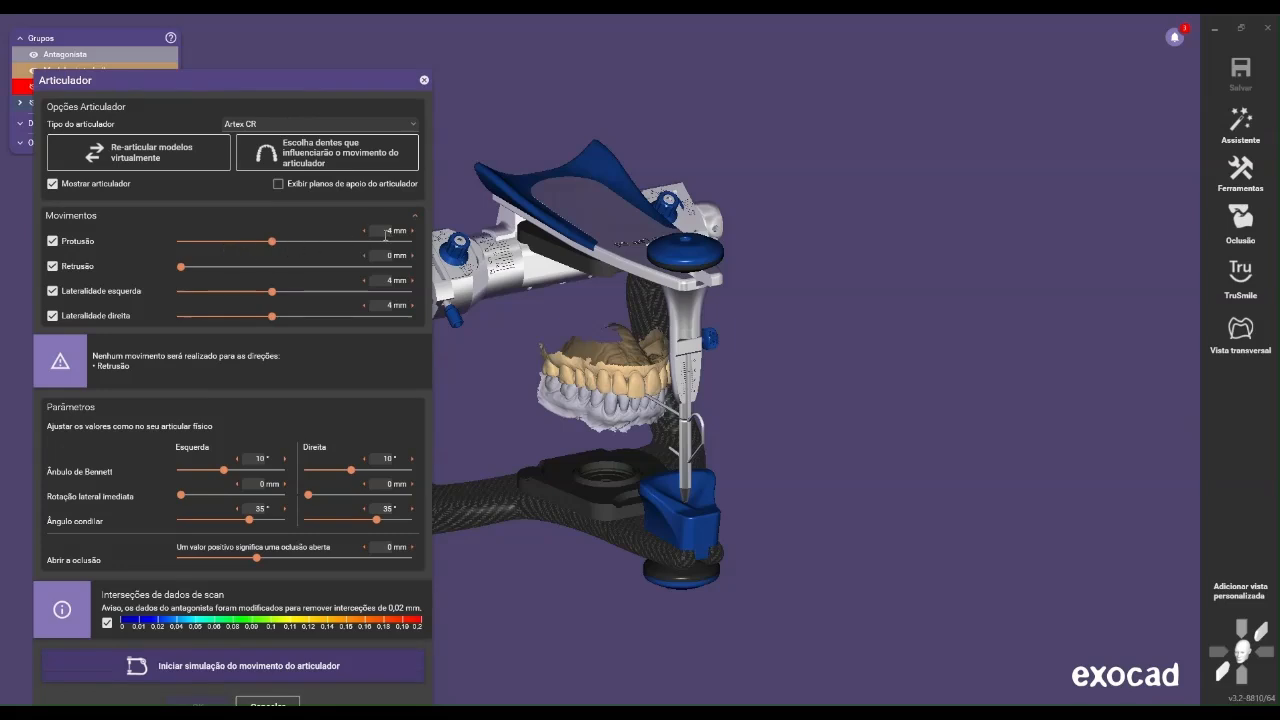
{"action": "double_click", "coordinate": [391, 231]}
{"action": "type", "text": "3"}
{"action": "left_click", "coordinate": [390, 252]}
{"action": "left_click", "coordinate": [390, 258]}
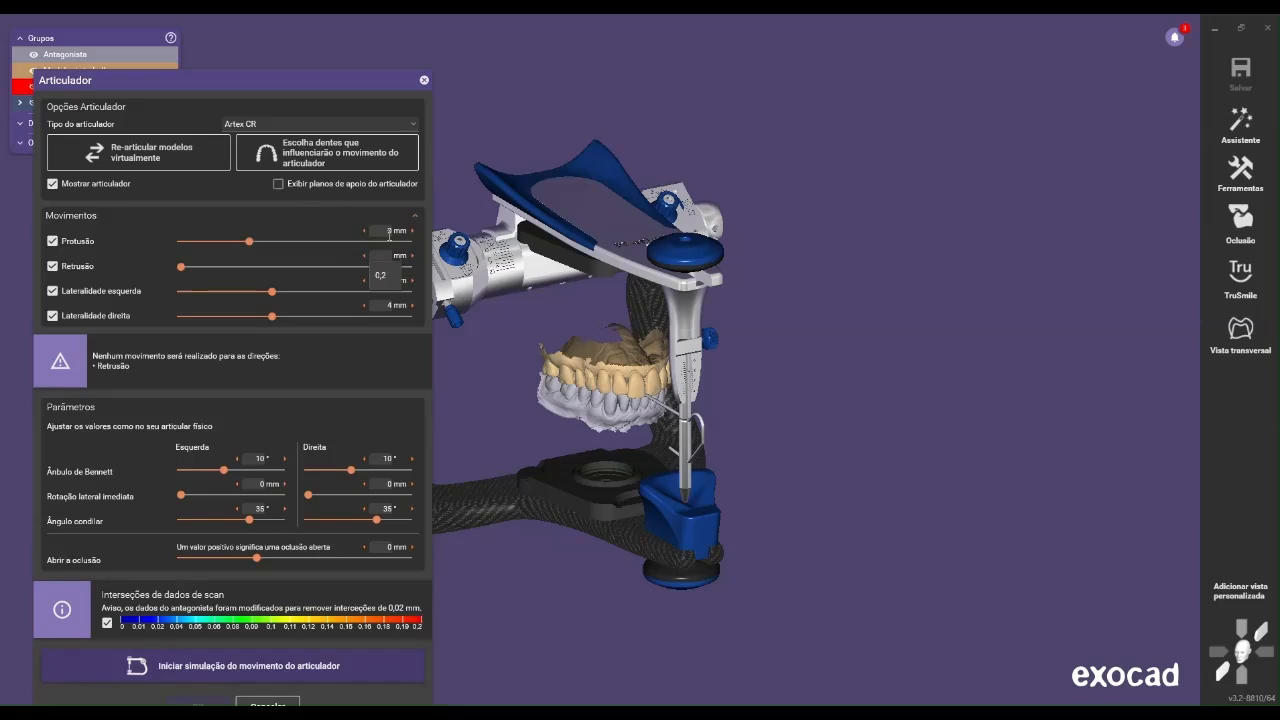
{"action": "type", "text": "1"}
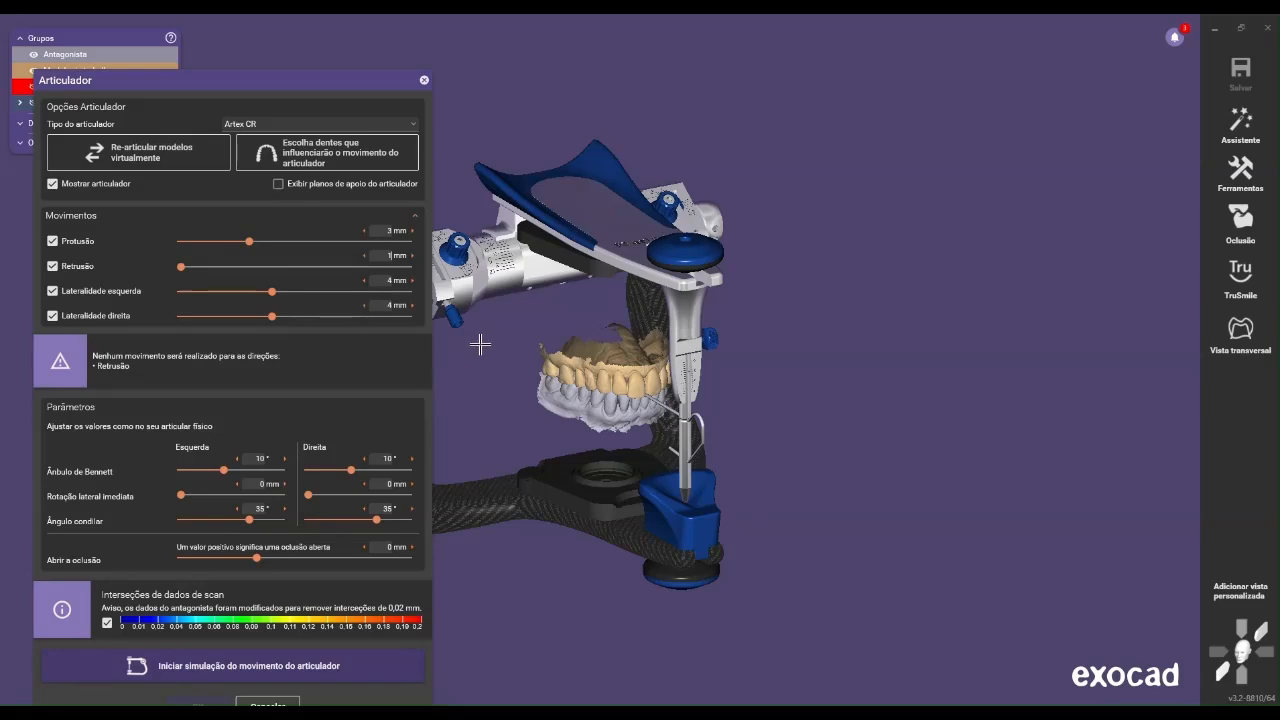
Set the left and right laterality movements to 3 mm each
{"action": "double_click", "coordinate": [390, 281]}
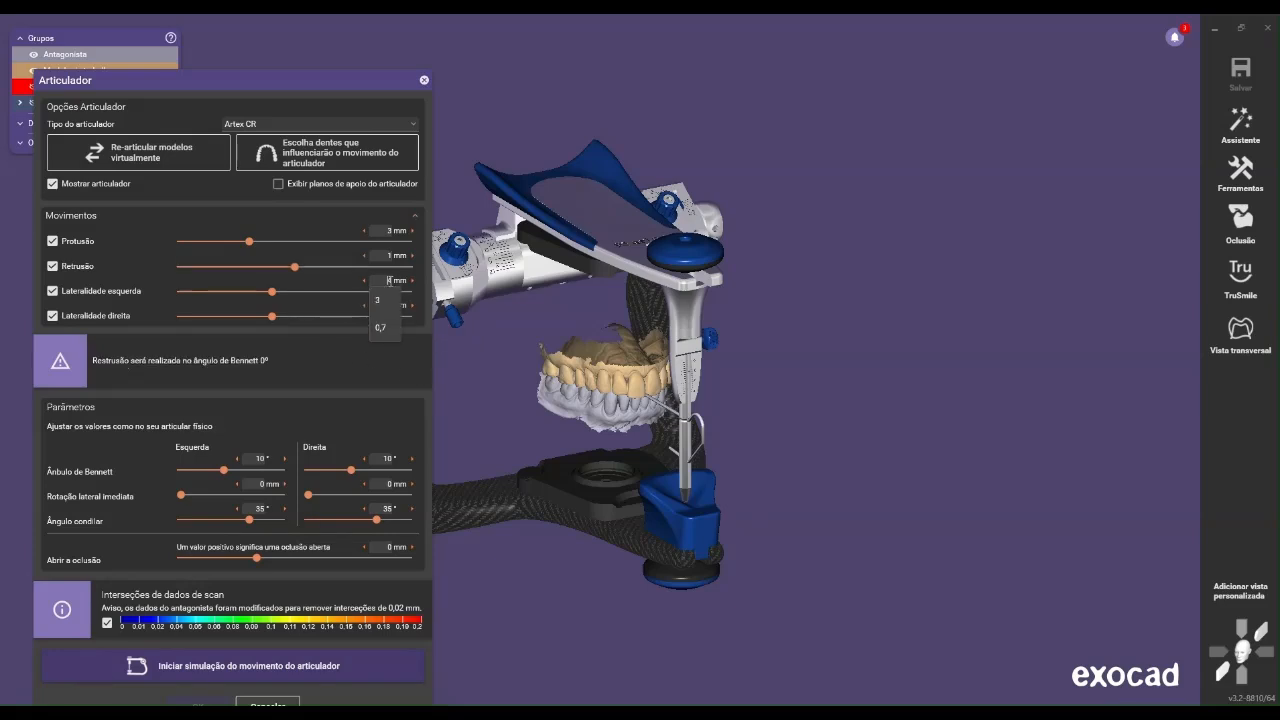
{"action": "left_click", "coordinate": [390, 303]}
{"action": "double_click", "coordinate": [391, 304]}
{"action": "left_click", "coordinate": [392, 329]}
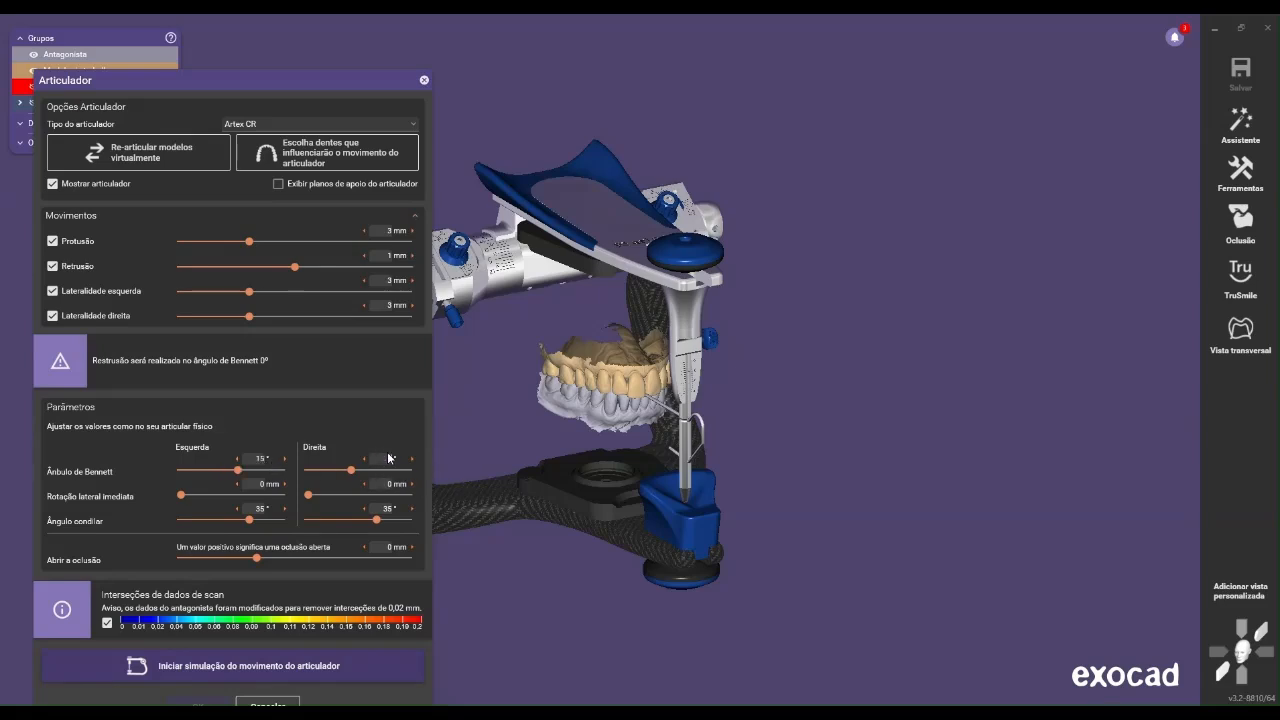
Set the articulator parameters on both sides: Bennett angle 15°, immediate lateral rotation 0.5 mm and condylar angle 30°
{"action": "left_click", "coordinate": [265, 484]}
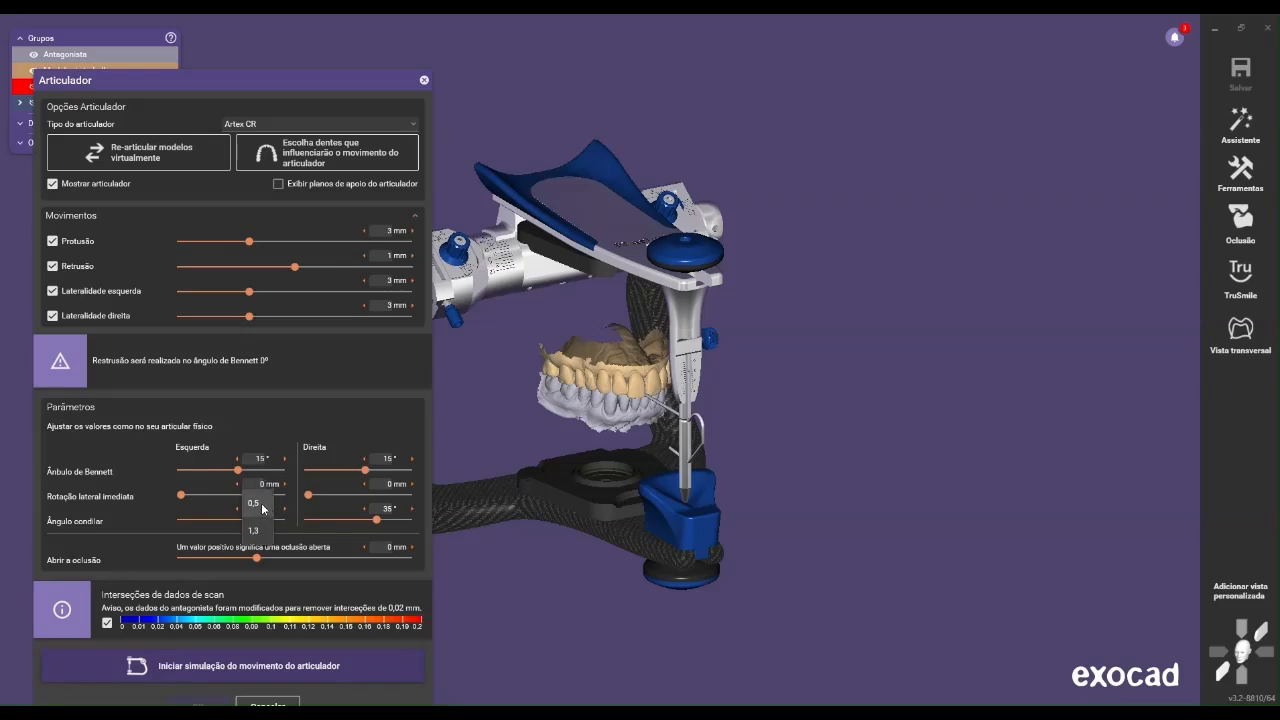
{"action": "left_click", "coordinate": [262, 507]}
{"action": "left_click", "coordinate": [392, 483]}
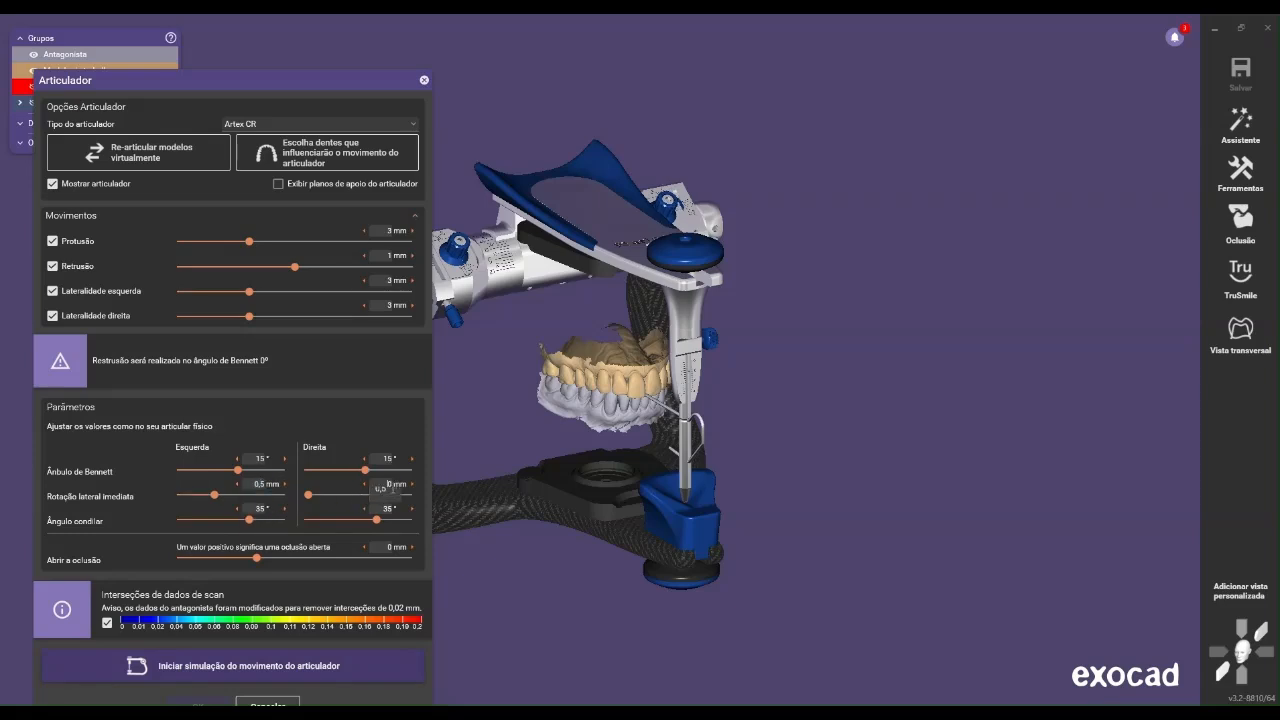
{"action": "left_click", "coordinate": [376, 509]}
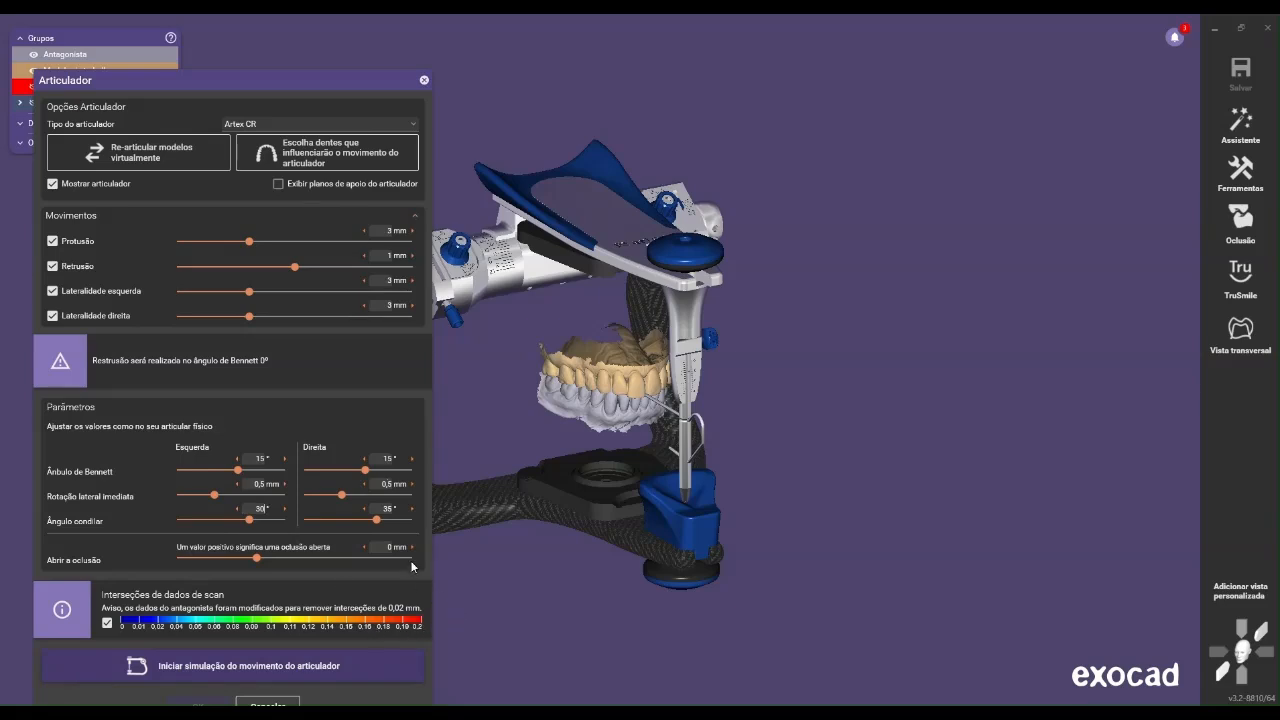
{"action": "left_click", "coordinate": [389, 508]}
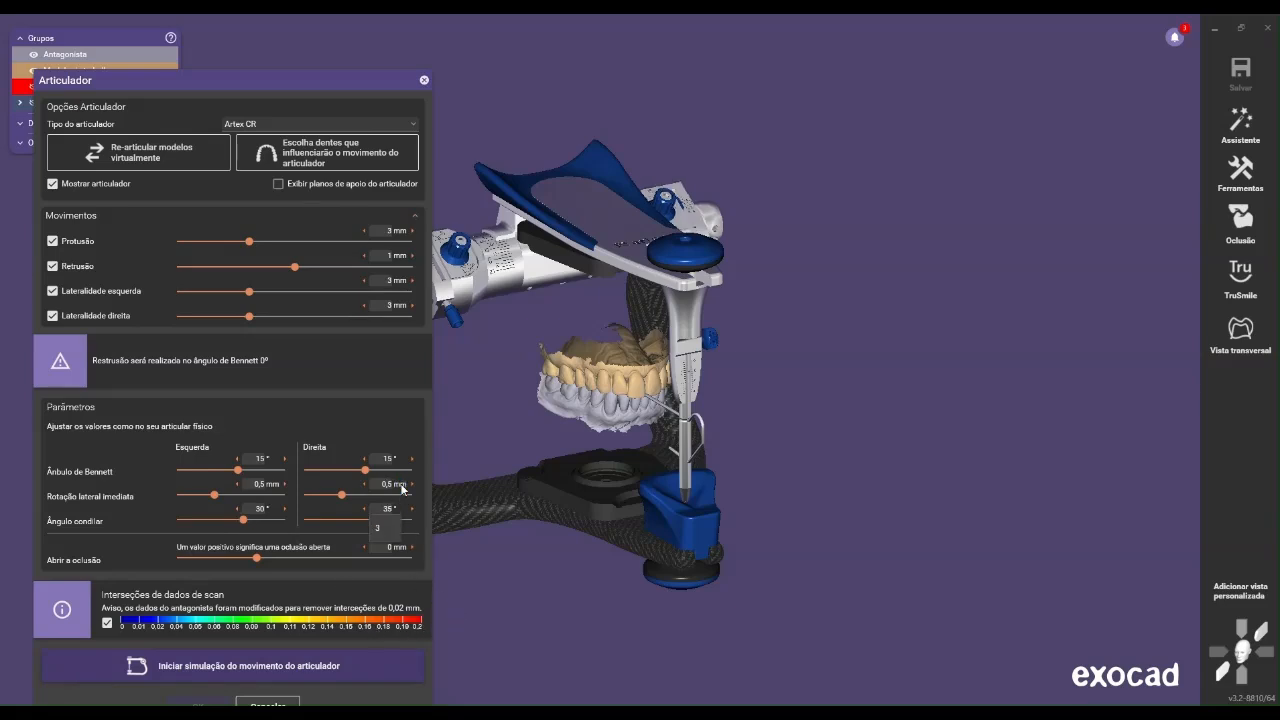
{"action": "type", "text": "30"}
{"action": "key", "text": "Return"}
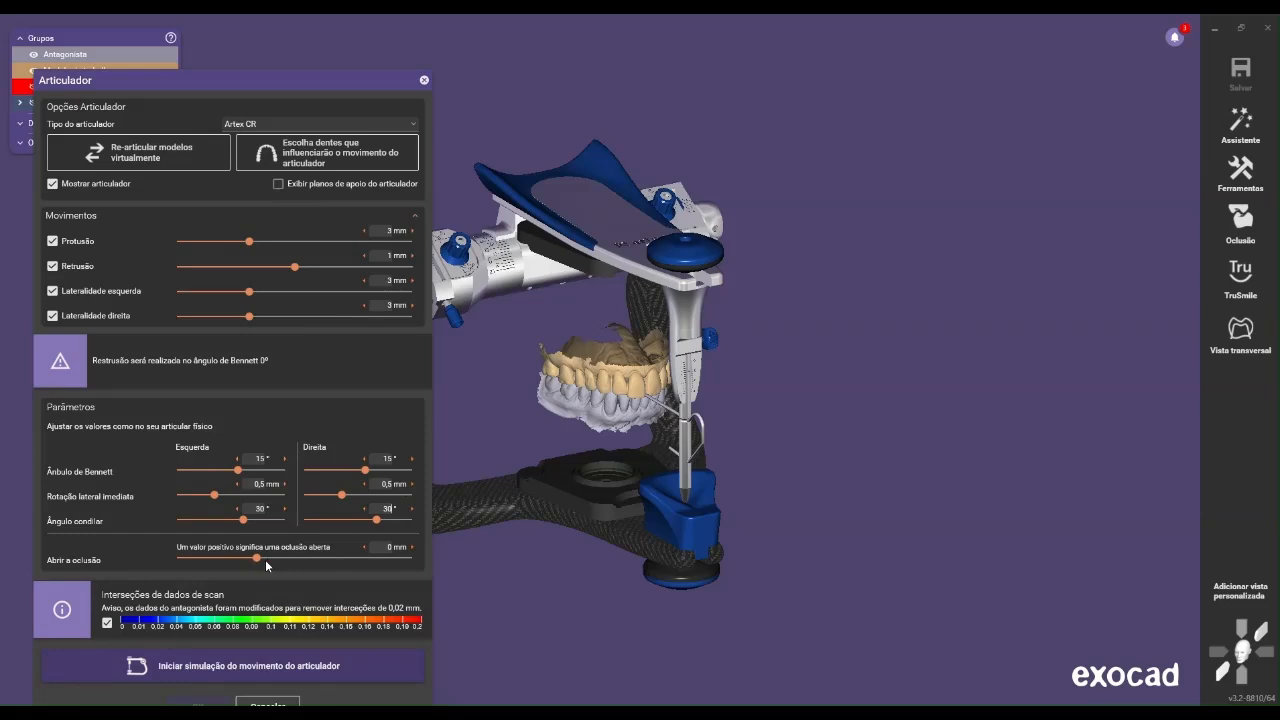
Open the occlusion by 6 mm in the articulator
{"action": "left_click", "coordinate": [390, 547]}
{"action": "type", "text": "6"}
{"action": "key", "text": "Return"}
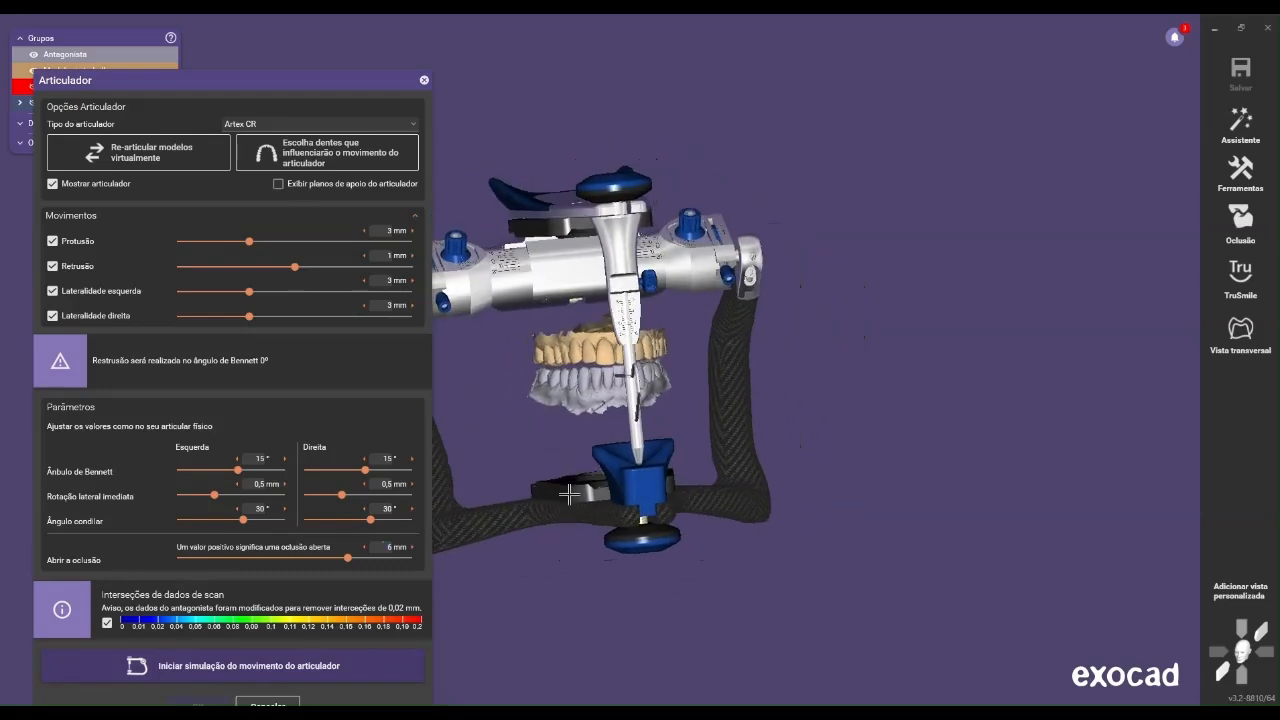
Run the articulator movement simulation and accept the result
{"action": "left_click", "coordinate": [232, 666]}
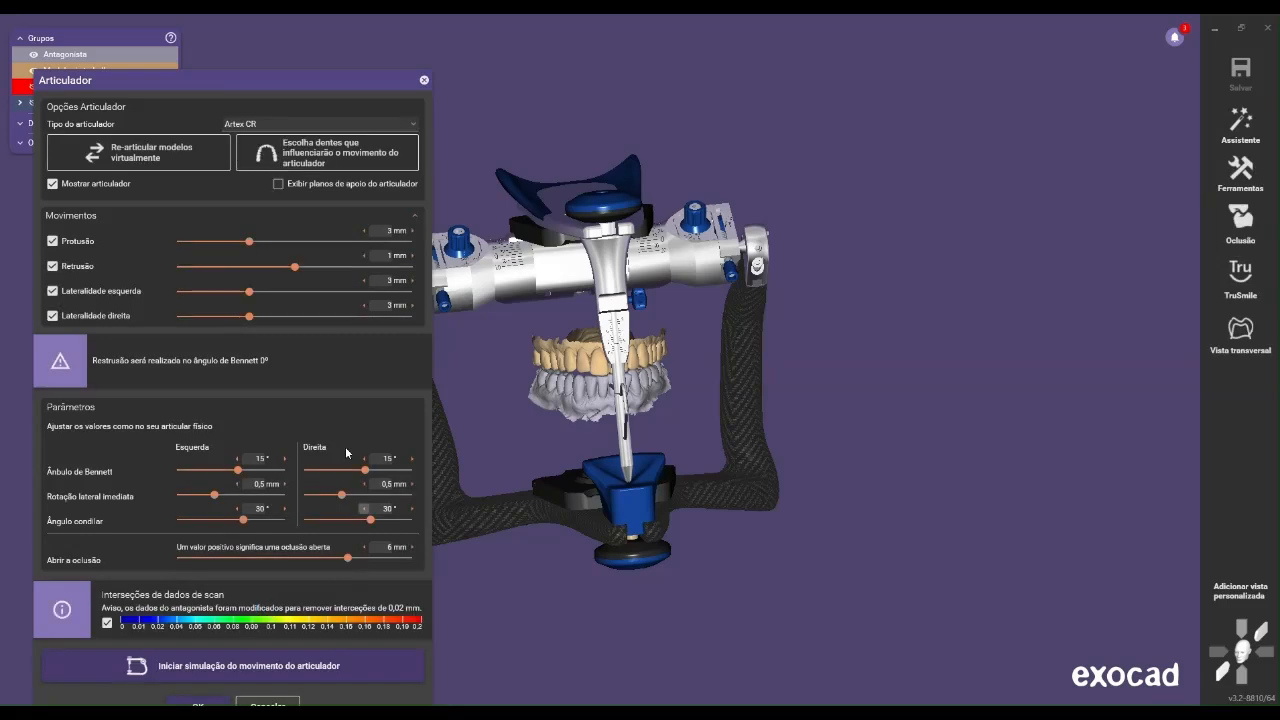
{"action": "left_click_drag", "start_coordinate": [265, 77], "coordinate": [258, 45]}
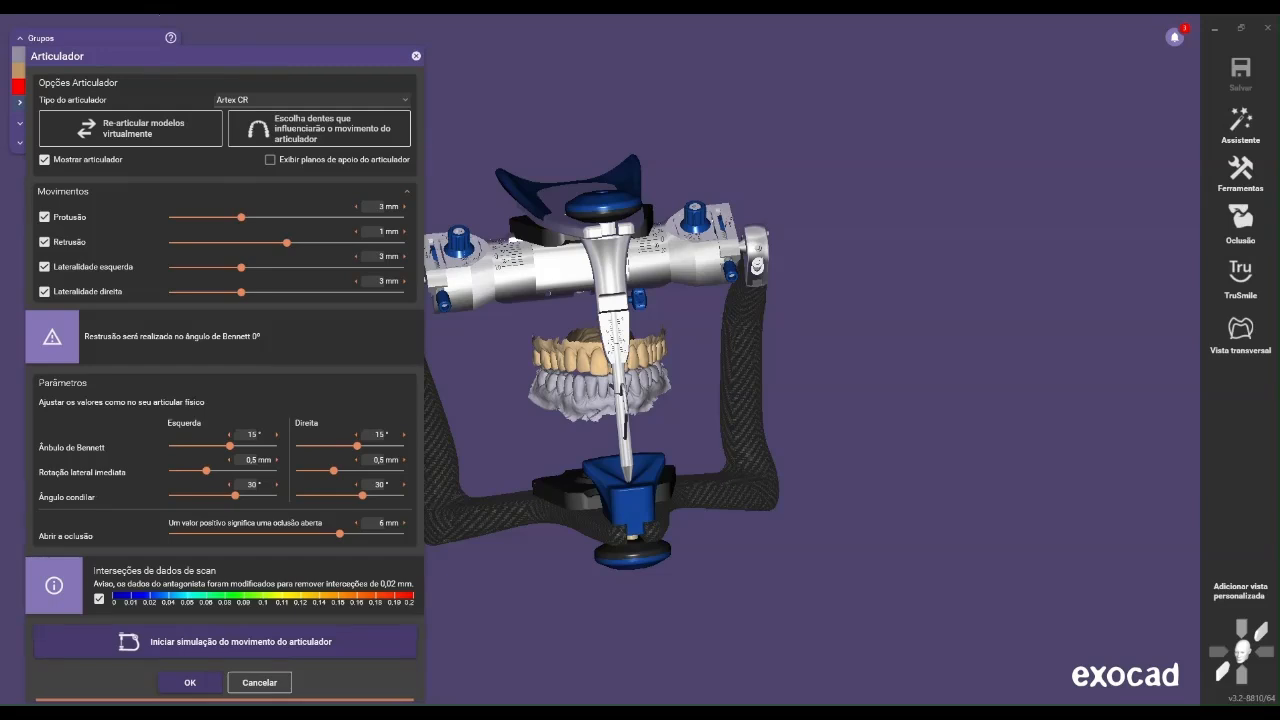
{"action": "left_click", "coordinate": [186, 682]}
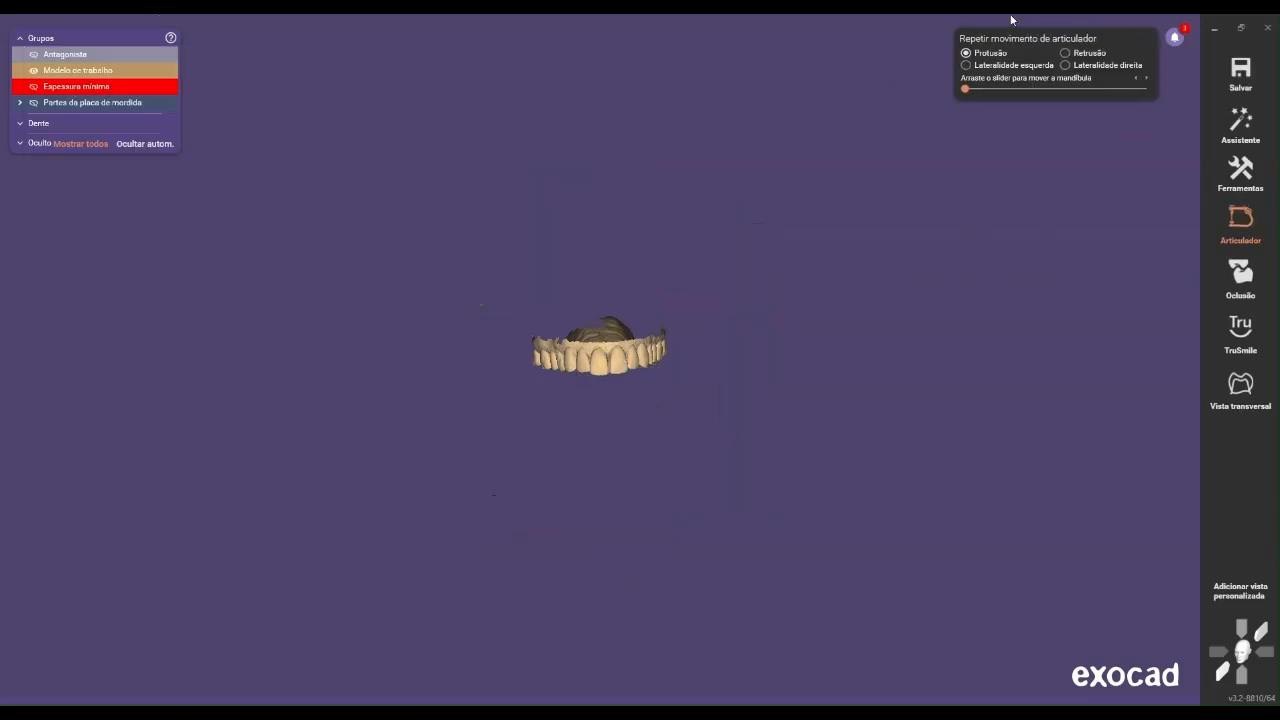
Show the antagonist and replay the simulated protrusion, retrusion and right laterality movements to examine the jaw contacts
{"action": "left_click", "coordinate": [148, 53]}
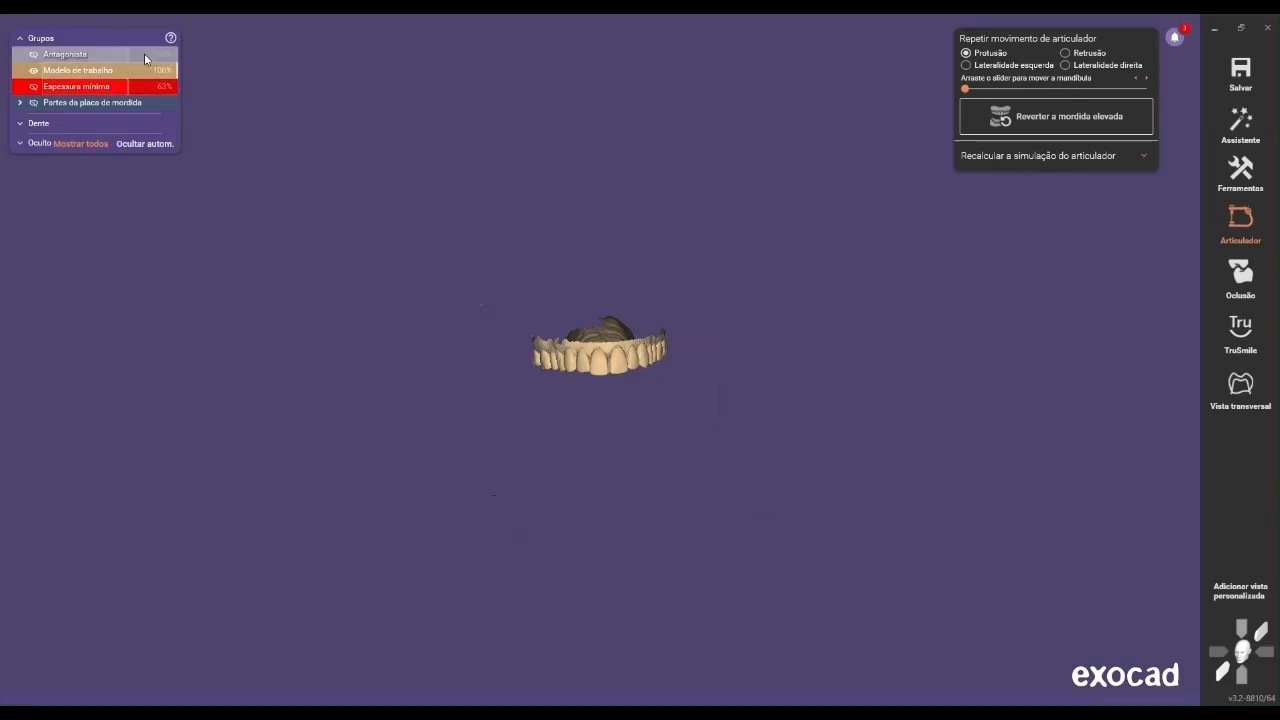
{"action": "left_click", "coordinate": [1013, 89]}
{"action": "left_click_drag", "start_coordinate": [1012, 87], "coordinate": [1140, 81]}
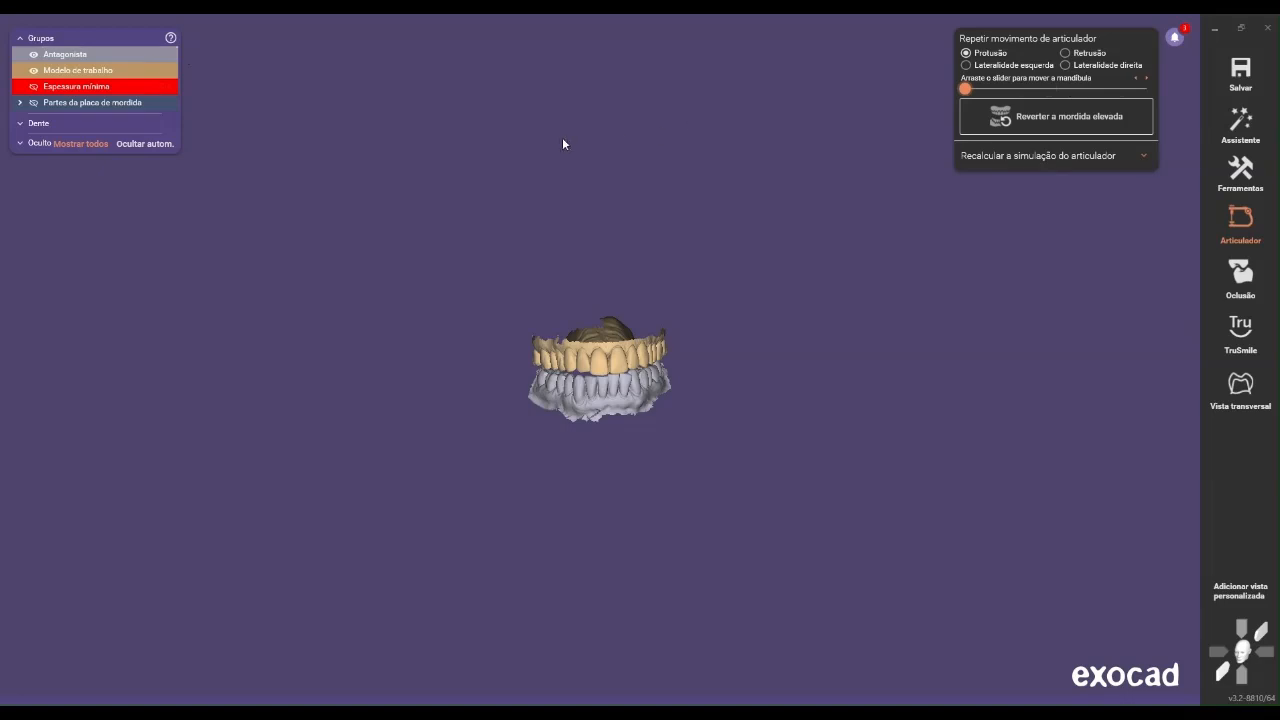
{"action": "left_click", "coordinate": [1078, 55]}
{"action": "left_click_drag", "start_coordinate": [1048, 87], "coordinate": [1145, 92]}
{"action": "left_click", "coordinate": [1067, 64]}
{"action": "left_click_drag", "start_coordinate": [1062, 88], "coordinate": [834, 94]}
Start the exterior design of the bite splint from the project's context commands
{"action": "right_click", "coordinate": [971, 300]}
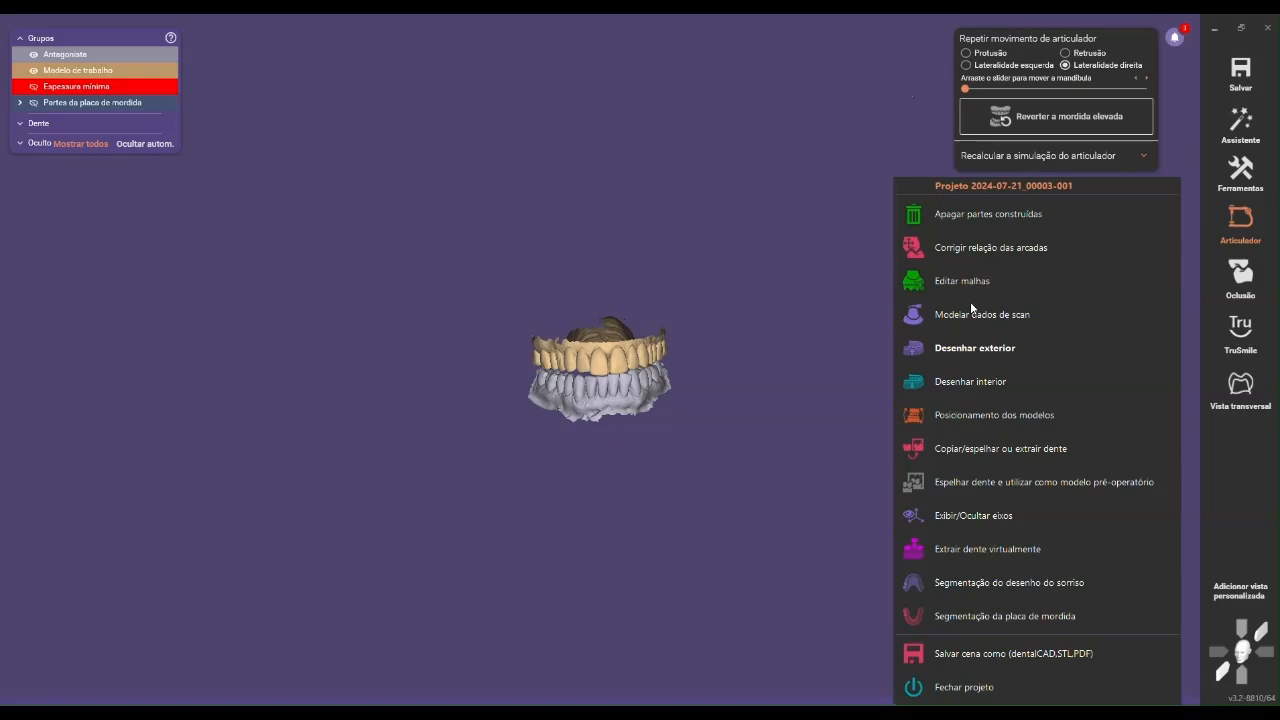
{"action": "left_click", "coordinate": [677, 270]}
{"action": "right_click", "coordinate": [956, 240]}
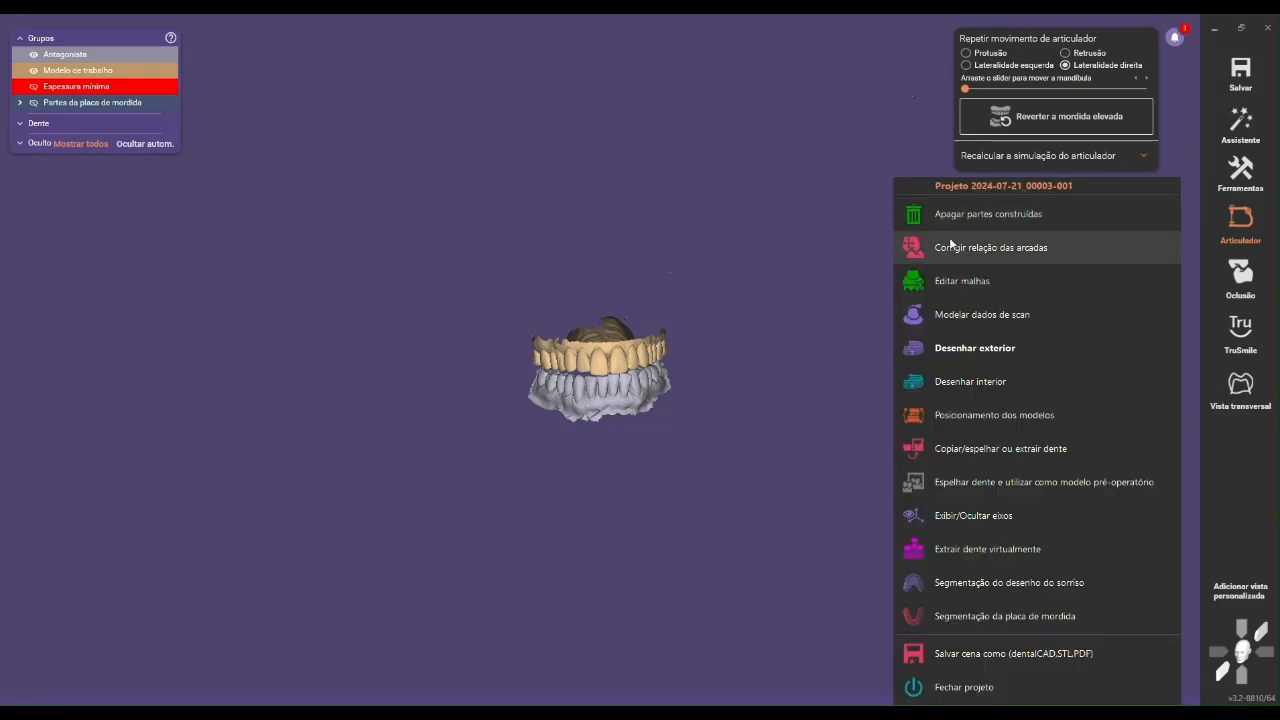
{"action": "left_click", "coordinate": [1015, 347]}
Draw the first part of the splint's margin line across the buccal tooth surfaces, from the patient's right molars to the canine
{"action": "right_click_drag", "start_coordinate": [269, 449], "coordinate": [261, 435]}
{"action": "scroll", "coordinate": [870, 460], "scroll_direction": "up", "scroll_amount": 3}
{"action": "right_click_drag", "start_coordinate": [870, 460], "coordinate": [695, 452]}
{"action": "scroll", "coordinate": [559, 368], "scroll_direction": "up", "scroll_amount": 4}
{"action": "right_click_drag", "start_coordinate": [559, 368], "coordinate": [486, 428]}
{"action": "scroll", "coordinate": [498, 416], "scroll_direction": "up", "scroll_amount": 3}
{"action": "scroll", "coordinate": [486, 374], "scroll_direction": "up", "scroll_amount": 2}
{"action": "left_click", "coordinate": [432, 342]}
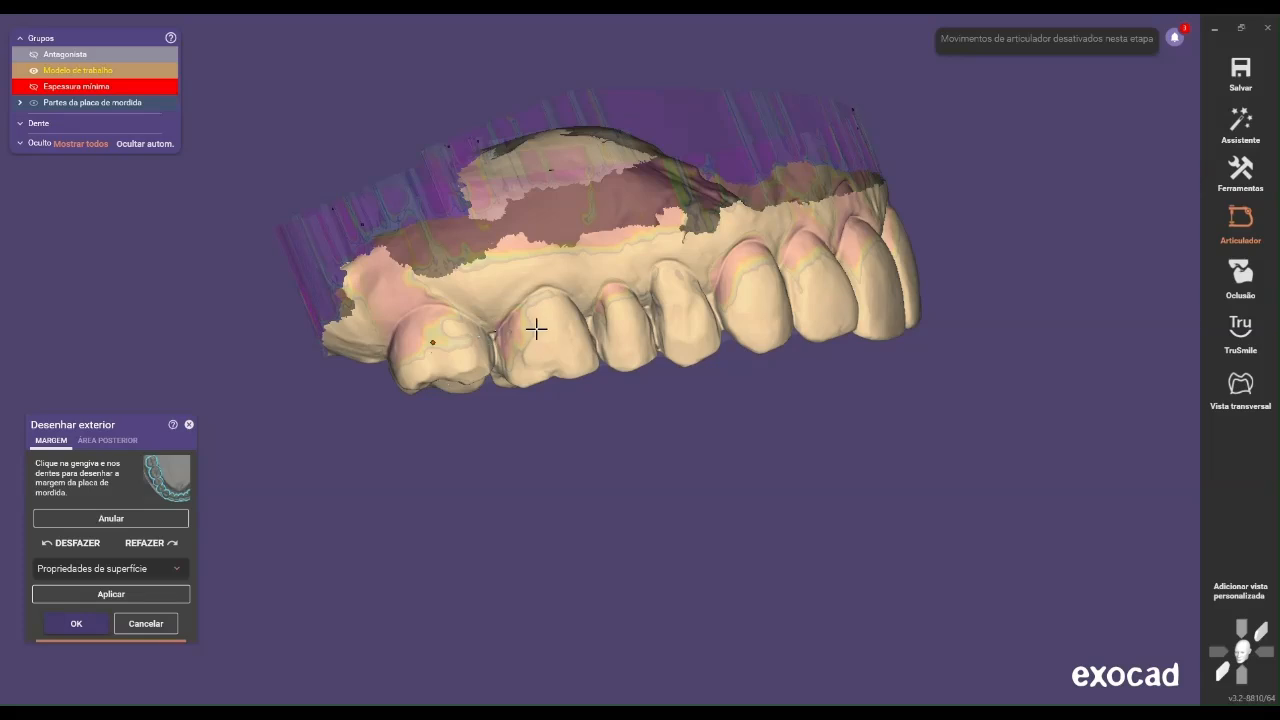
{"action": "right_click_drag", "start_coordinate": [542, 340], "coordinate": [496, 383]}
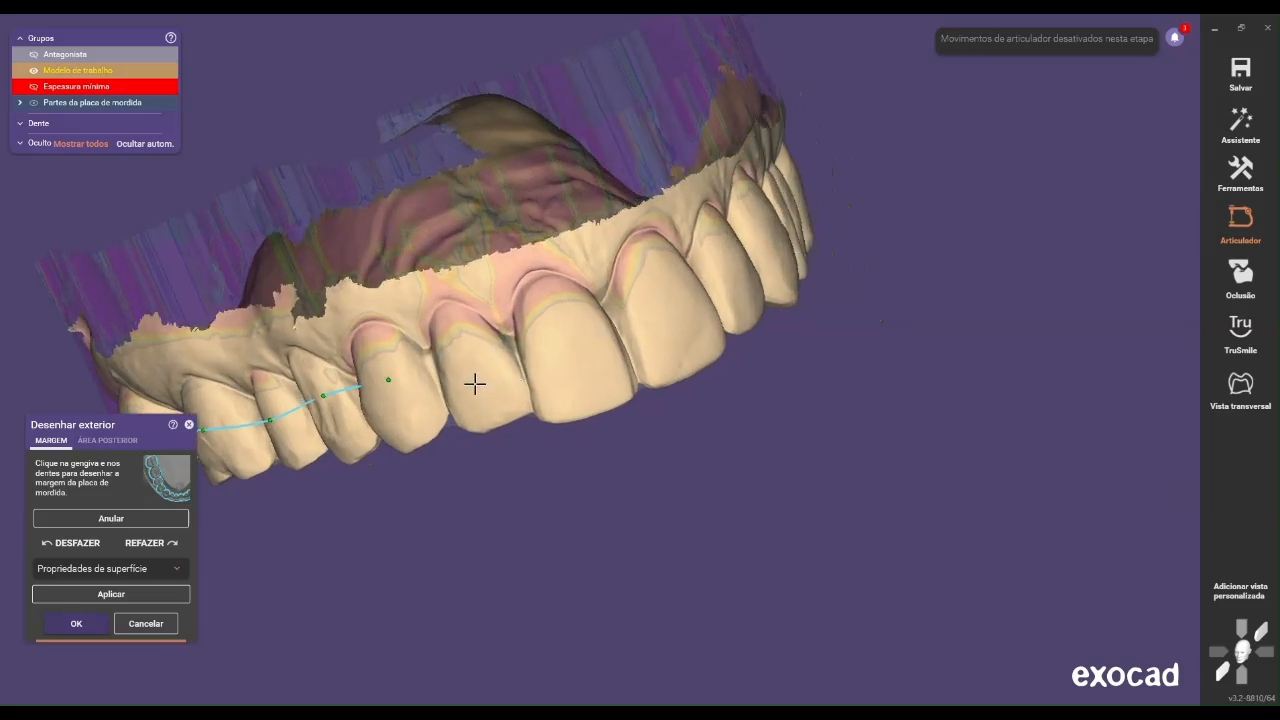
Continue the margin line across the buccal tooth surfaces, from the patient's right lateral incisor around to the left molars
{"action": "left_click", "coordinate": [475, 379]}
{"action": "right_click_drag", "start_coordinate": [580, 359], "coordinate": [425, 357]}
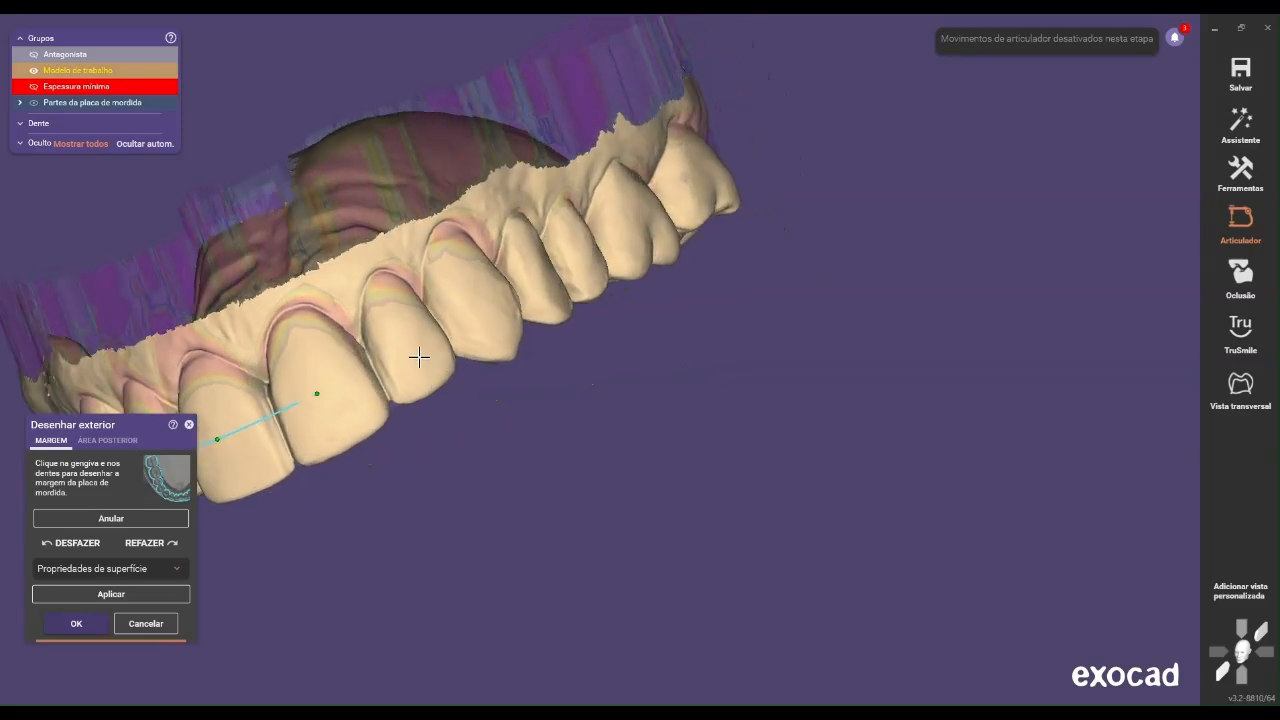
{"action": "left_click", "coordinate": [407, 344]}
{"action": "right_click_drag", "start_coordinate": [482, 296], "coordinate": [623, 315]}
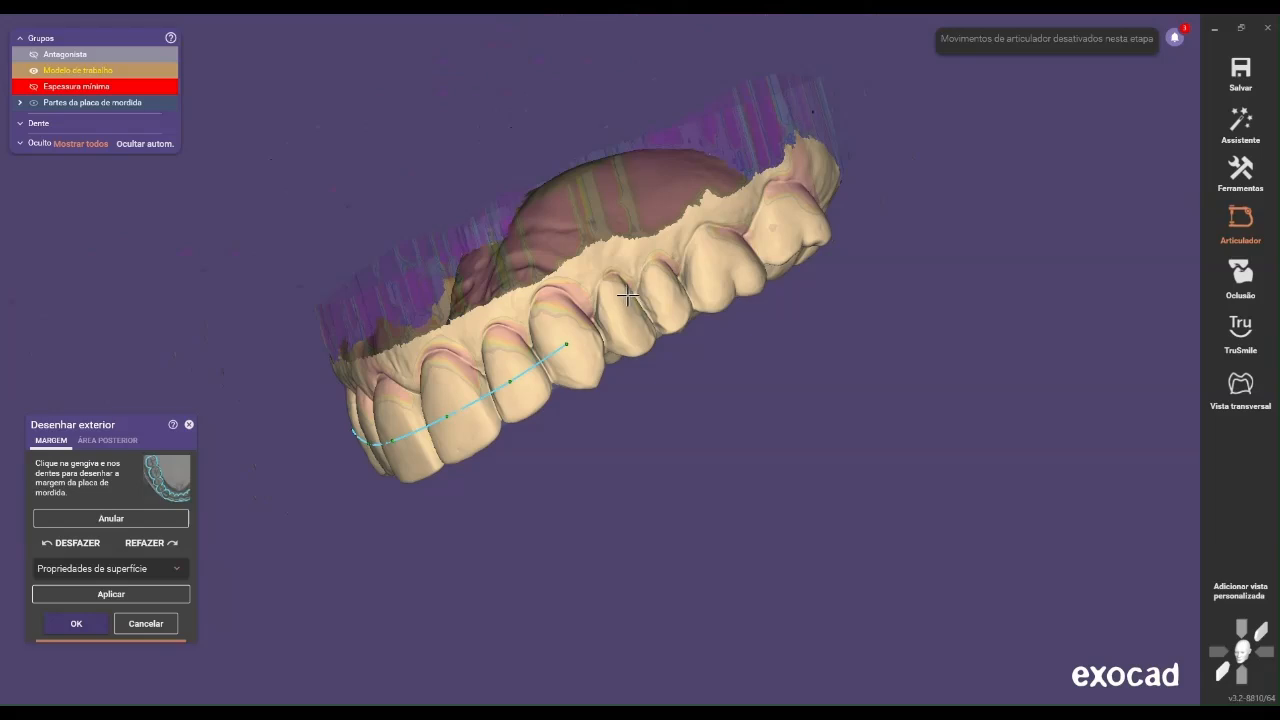
{"action": "right_click_drag", "start_coordinate": [616, 322], "coordinate": [585, 333]}
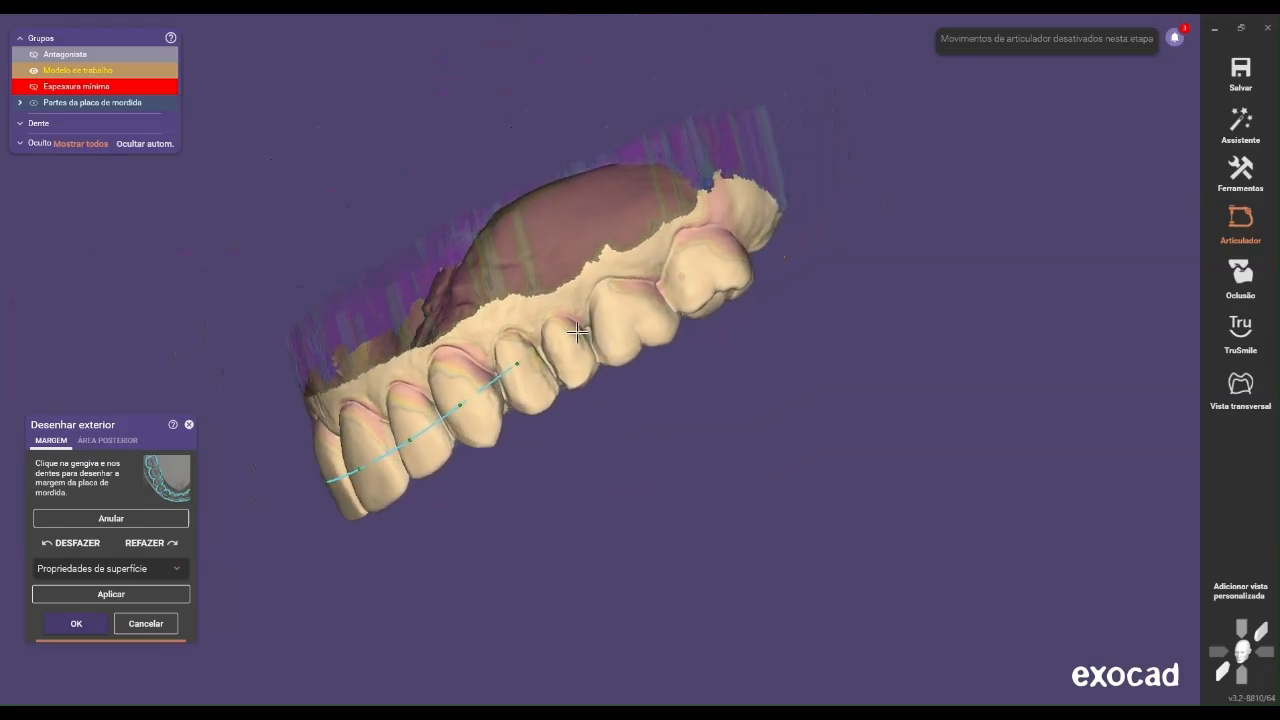
{"action": "left_click", "coordinate": [566, 342]}
{"action": "right_click_drag", "start_coordinate": [692, 265], "coordinate": [844, 401]}
Draw the palatal margin line from behind the patient's left last molar forward, passing behind the front teeth
{"action": "scroll", "coordinate": [844, 401], "scroll_direction": "up", "scroll_amount": 2}
{"action": "scroll", "coordinate": [838, 400], "scroll_direction": "up", "scroll_amount": 3}
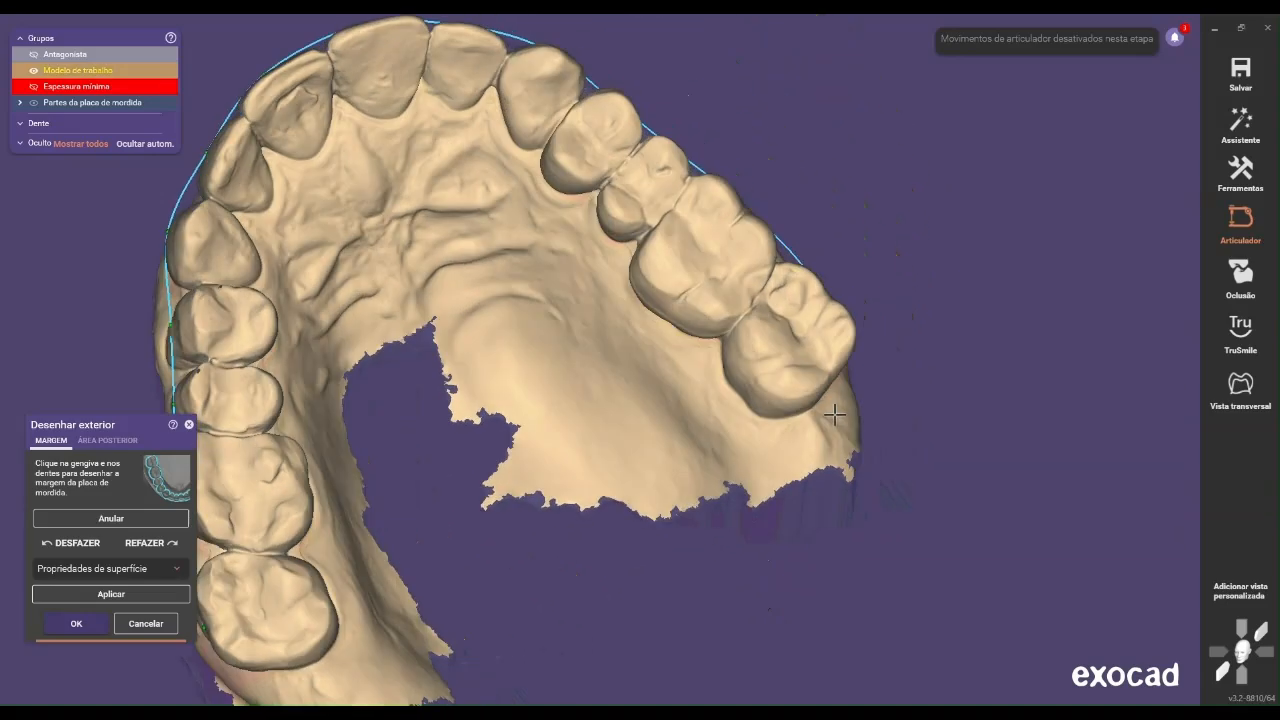
{"action": "right_click_drag", "start_coordinate": [767, 406], "coordinate": [745, 411]}
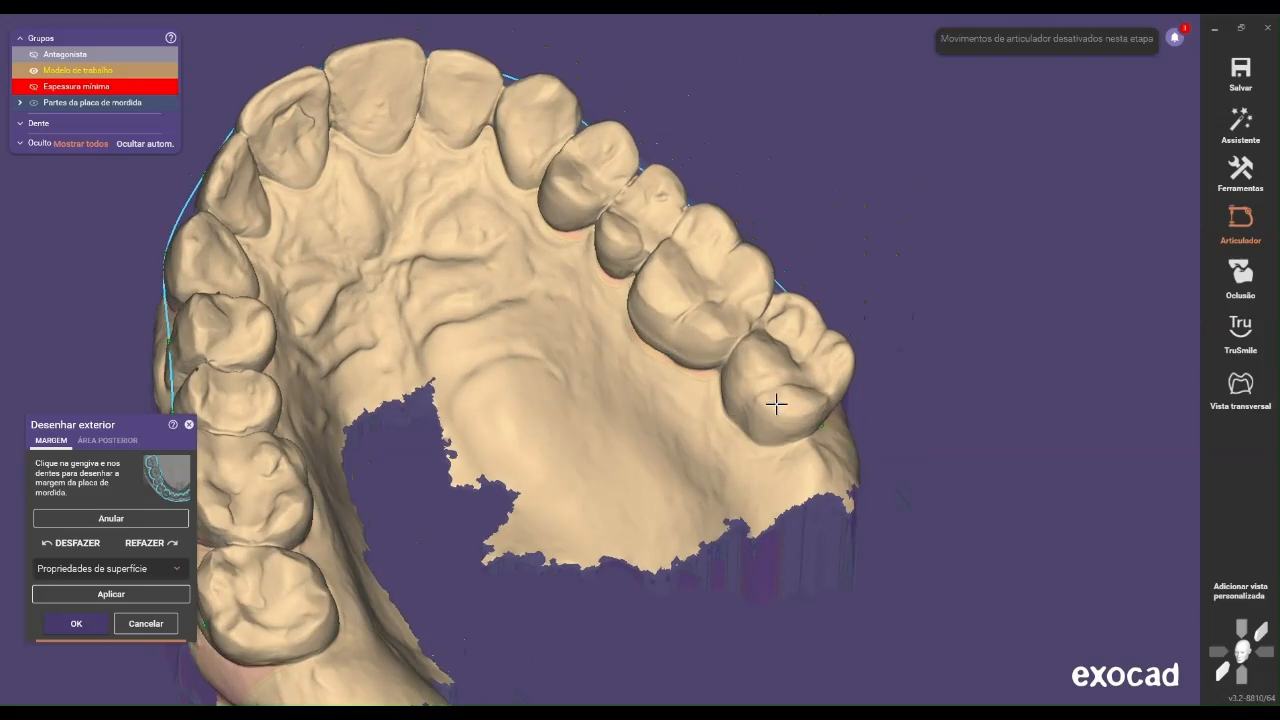
{"action": "scroll", "coordinate": [791, 398], "scroll_direction": "up", "scroll_amount": 1}
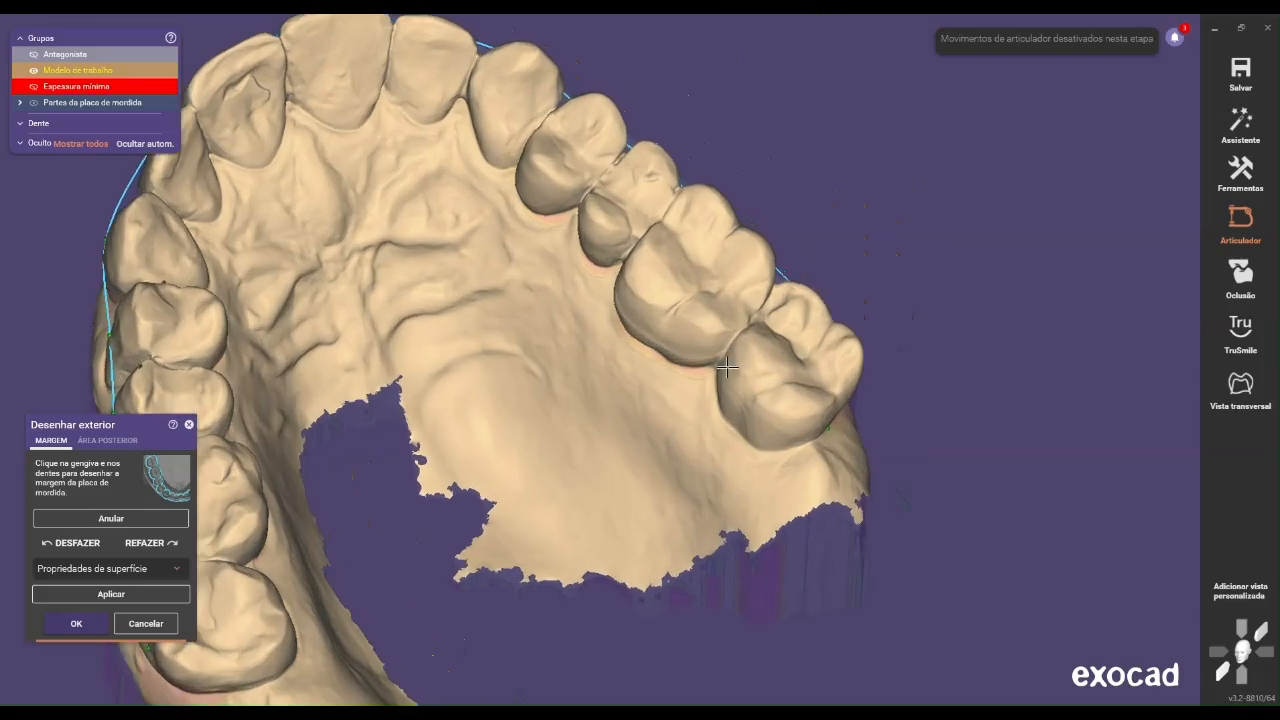
{"action": "scroll", "coordinate": [734, 358], "scroll_direction": "down", "scroll_amount": 4}
{"action": "right_click_drag", "start_coordinate": [622, 411], "coordinate": [749, 425]}
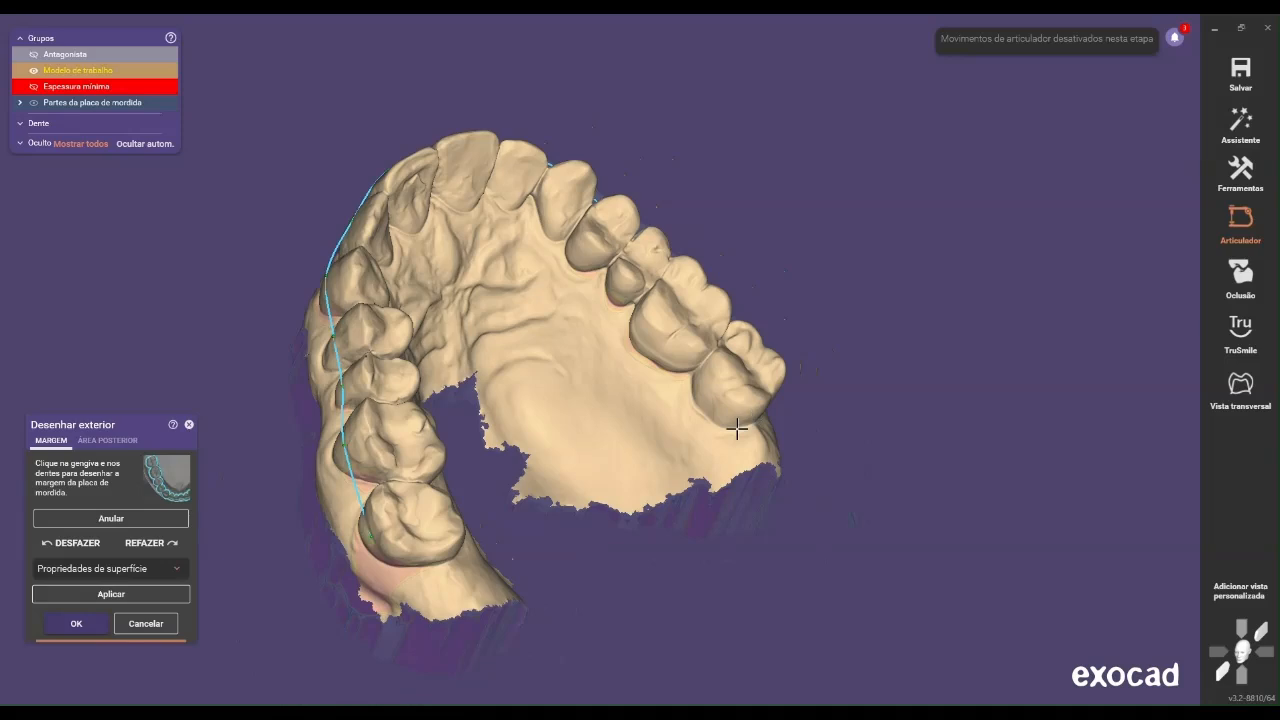
{"action": "left_click", "coordinate": [636, 367]}
{"action": "left_click", "coordinate": [573, 285]}
{"action": "left_click", "coordinate": [513, 236]}
{"action": "right_click_drag", "start_coordinate": [477, 249], "coordinate": [532, 208]}
{"action": "scroll", "coordinate": [532, 189], "scroll_direction": "up", "scroll_amount": 2}
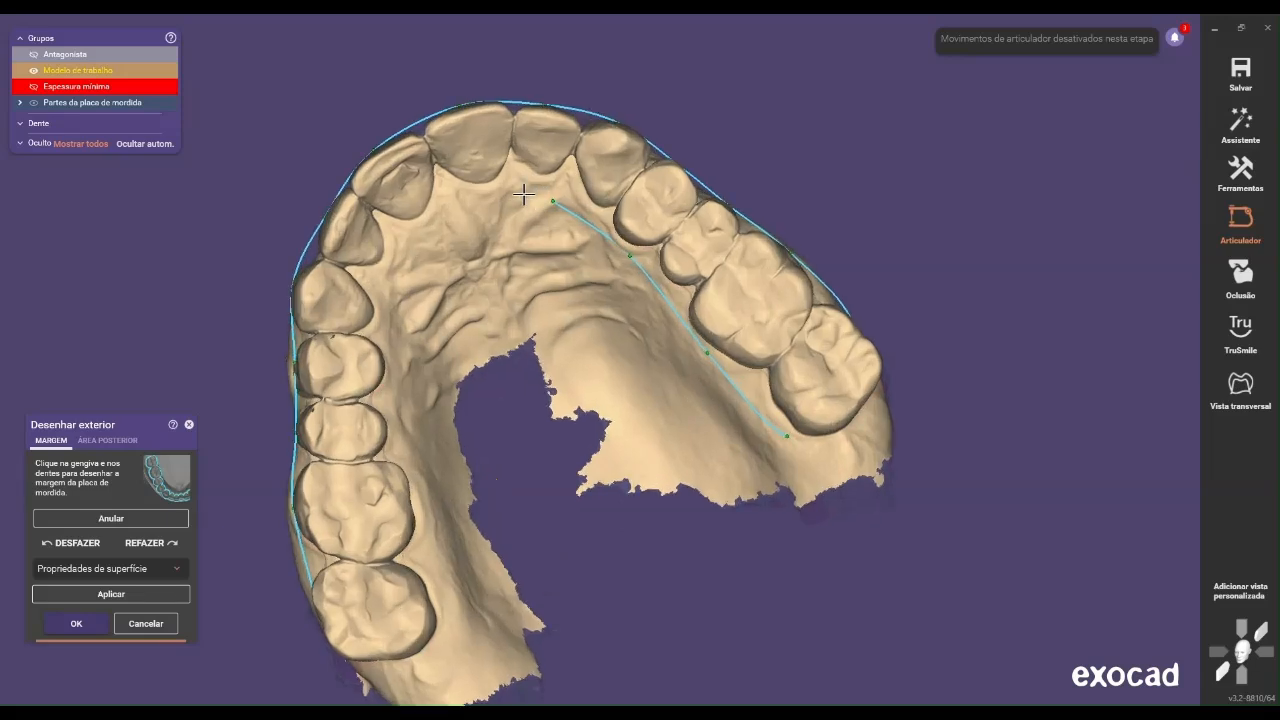
{"action": "left_click", "coordinate": [533, 201]}
{"action": "left_click", "coordinate": [412, 254]}
Continue the palatal margin along the patient's right premolars and molars, closing the loop behind the last molar to generate the splint
{"action": "scroll", "coordinate": [425, 318], "scroll_direction": "down", "scroll_amount": 4}
{"action": "middle_click_drag", "start_coordinate": [428, 321], "coordinate": [440, 192]}
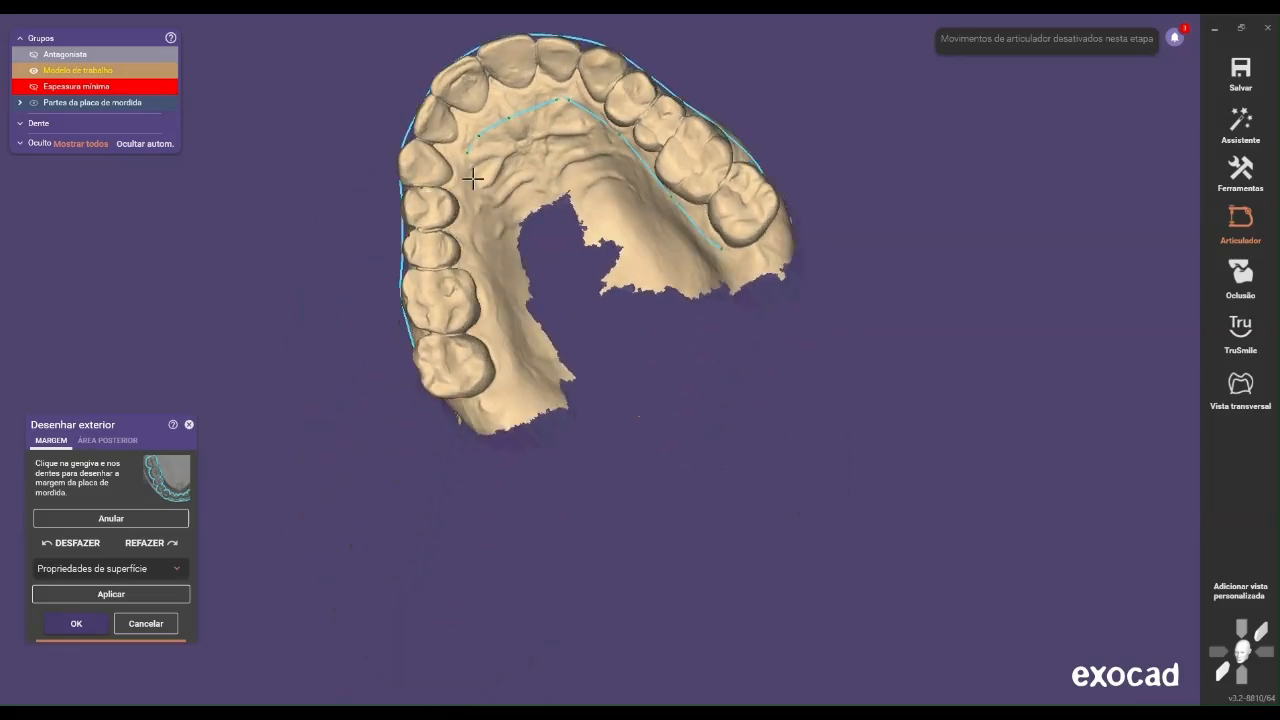
{"action": "left_click", "coordinate": [480, 245]}
{"action": "left_click", "coordinate": [503, 338]}
{"action": "right_click_drag", "start_coordinate": [503, 338], "coordinate": [477, 378]}
{"action": "left_click", "coordinate": [495, 405]}
{"action": "left_click", "coordinate": [471, 376]}
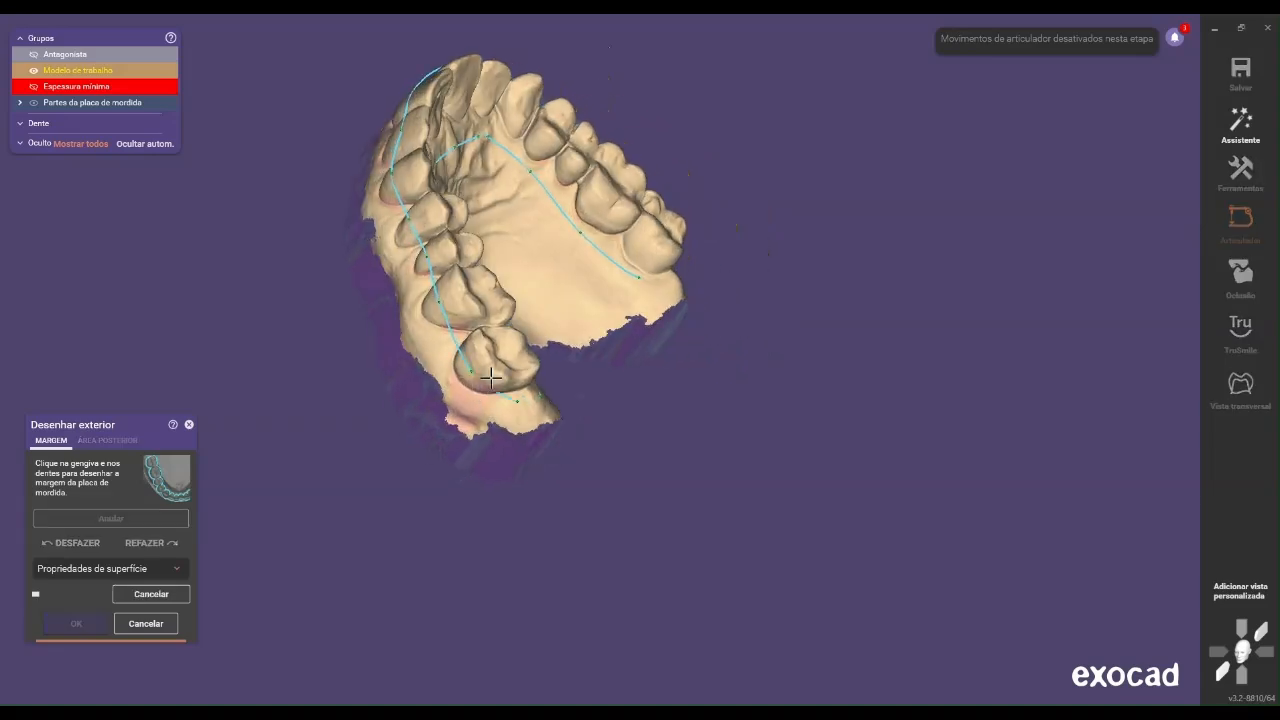
Move the palatal margin closer to the teeth along the patient's left side
{"action": "scroll", "coordinate": [539, 354], "scroll_direction": "up", "scroll_amount": 4}
{"action": "scroll", "coordinate": [545, 309], "scroll_direction": "down", "scroll_amount": 2}
{"action": "right_click_drag", "start_coordinate": [526, 294], "coordinate": [542, 291]}
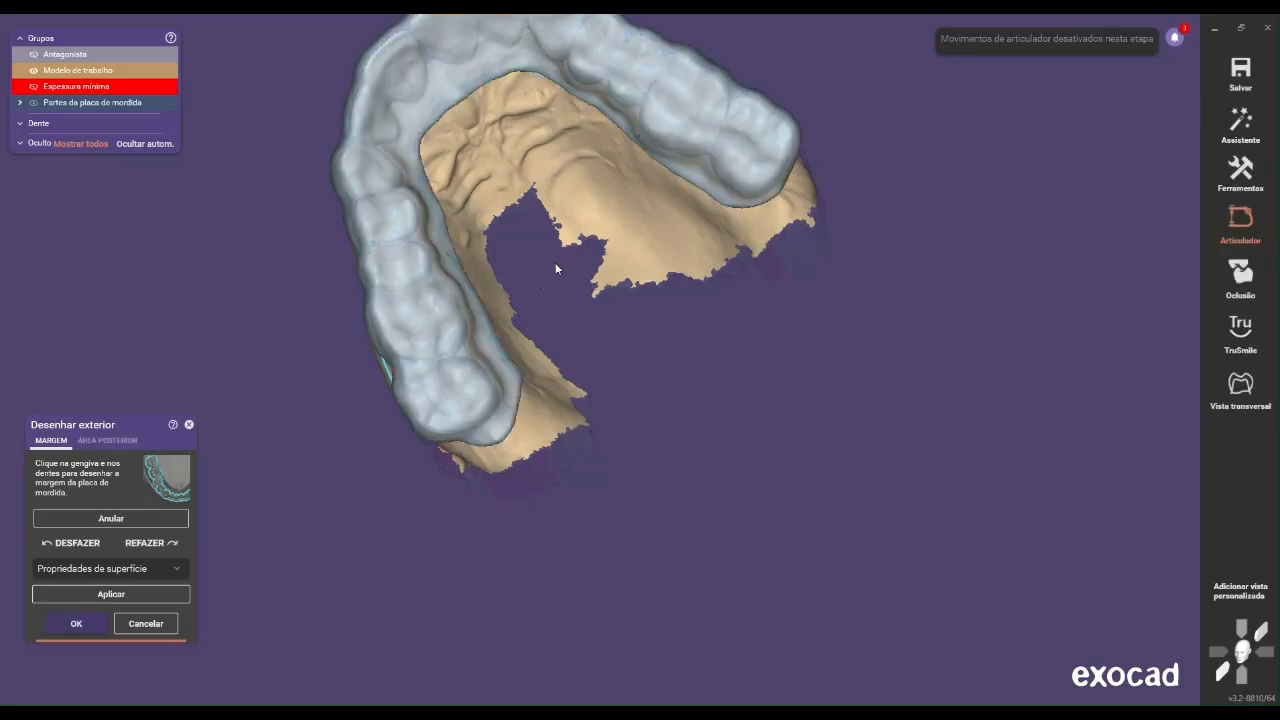
{"action": "scroll", "coordinate": [604, 465], "scroll_direction": "up", "scroll_amount": 5}
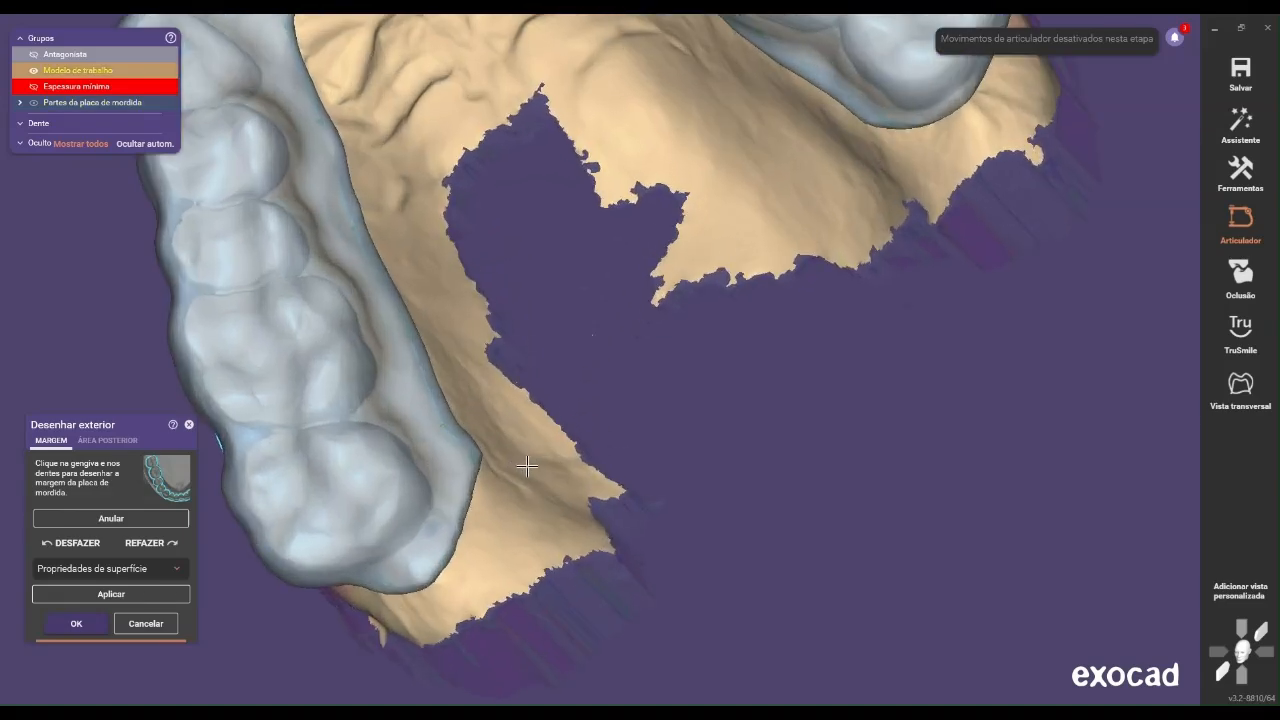
{"action": "right_click_drag", "start_coordinate": [527, 466], "coordinate": [515, 455]}
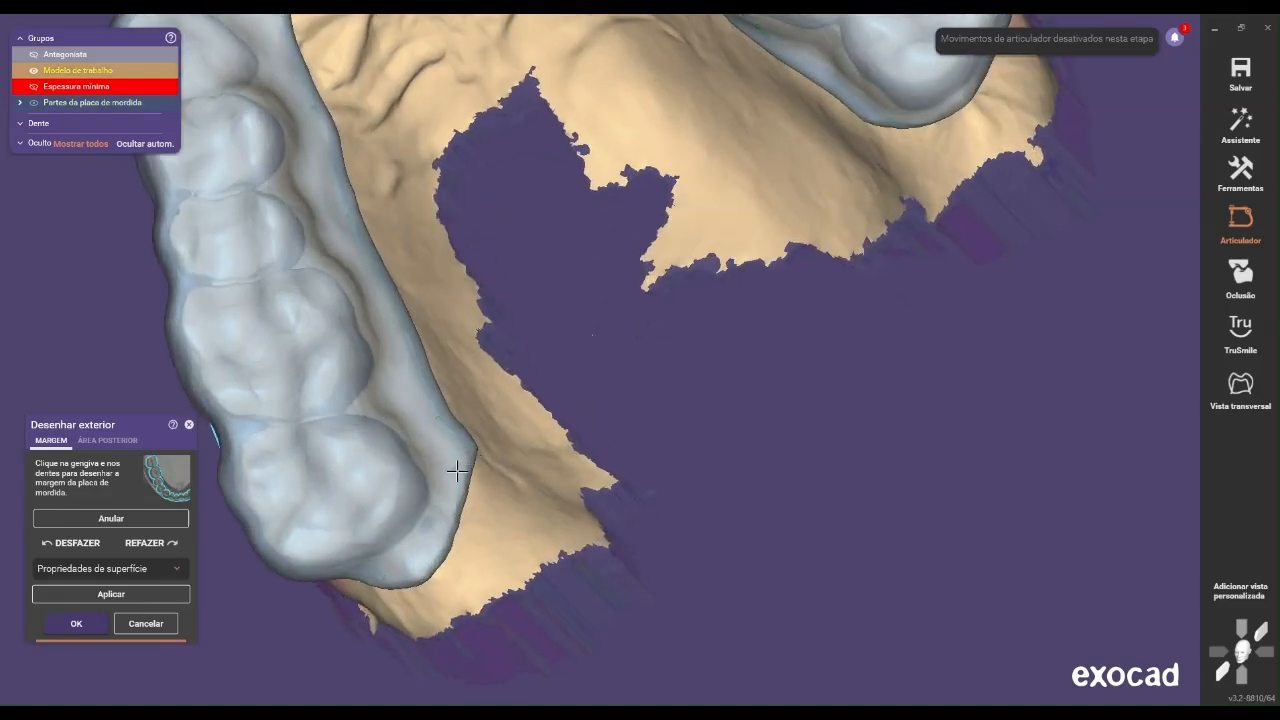
{"action": "right_click_drag", "start_coordinate": [493, 504], "coordinate": [603, 497]}
{"action": "scroll", "coordinate": [603, 497], "scroll_direction": "down", "scroll_amount": 4}
{"action": "right_click_drag", "start_coordinate": [737, 340], "coordinate": [728, 338]}
{"action": "scroll", "coordinate": [690, 346], "scroll_direction": "up", "scroll_amount": 2}
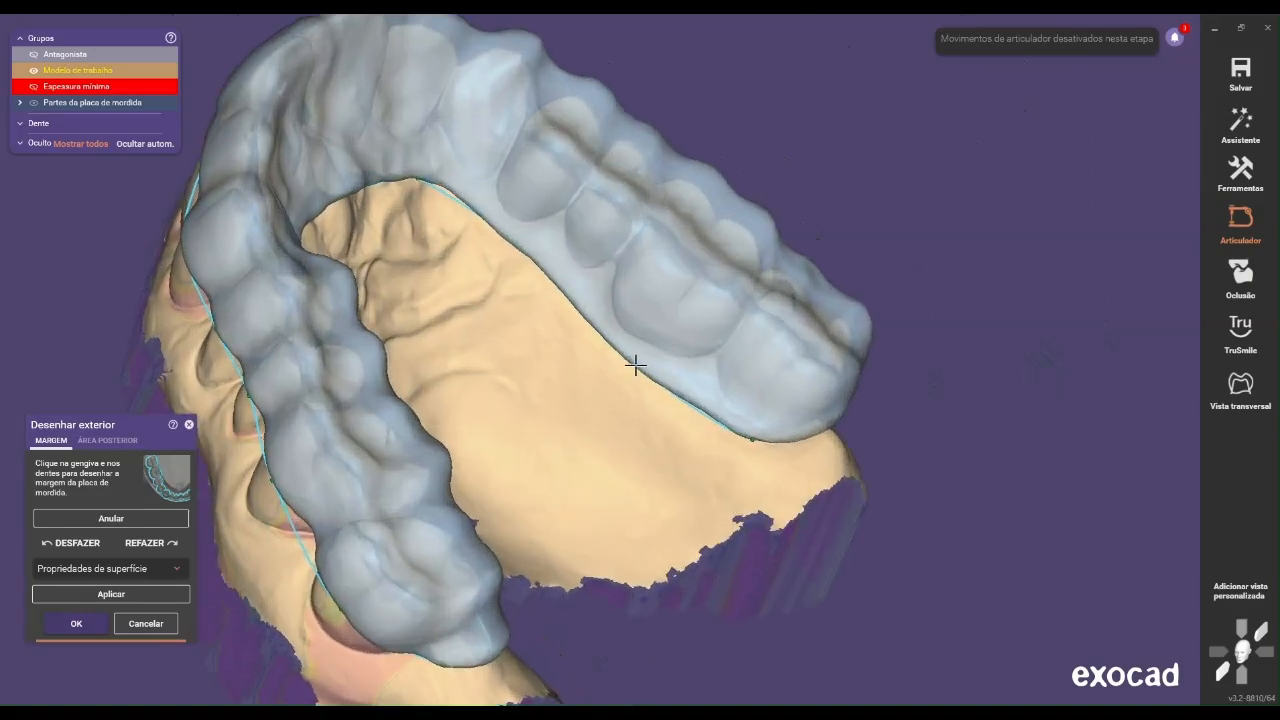
{"action": "left_click", "coordinate": [635, 360]}
{"action": "right_click_drag", "start_coordinate": [746, 437], "coordinate": [591, 206]}
{"action": "right_click_drag", "start_coordinate": [603, 266], "coordinate": [531, 131]}
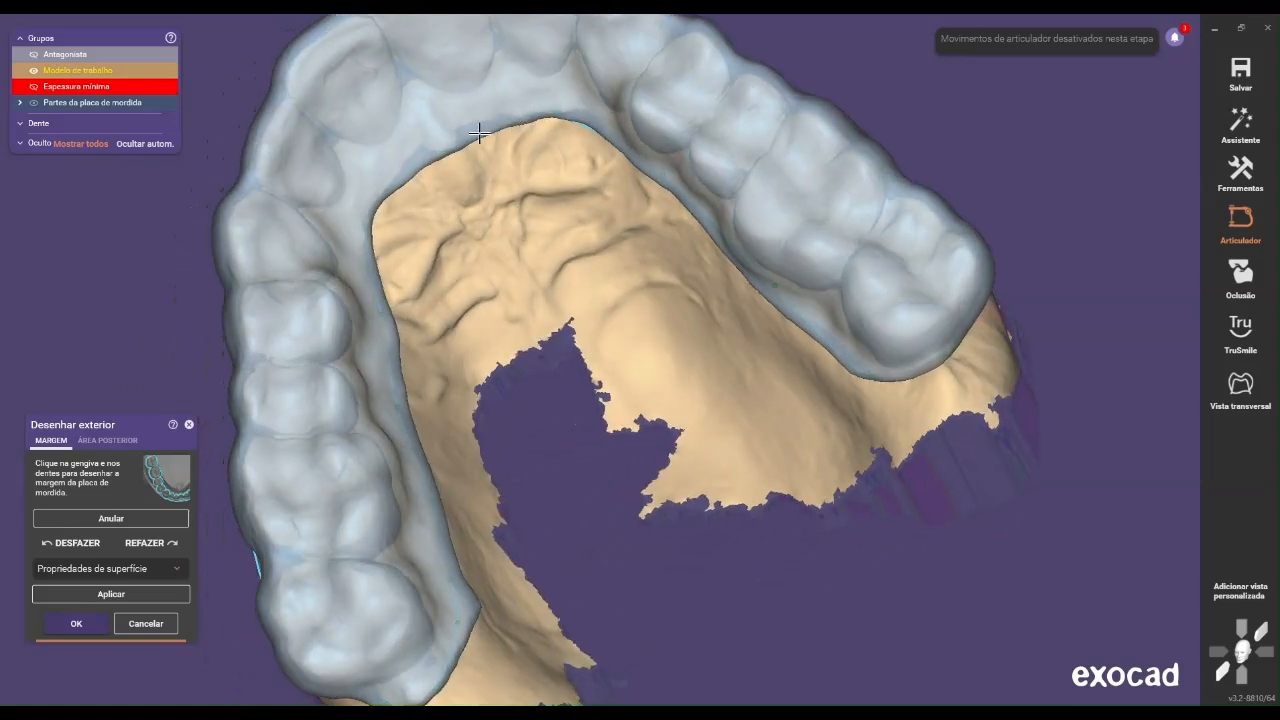
Pull the palatal margin points closer to the teeth along the patient's right side, down to the last molar
{"action": "right_click_drag", "start_coordinate": [428, 167], "coordinate": [440, 235]}
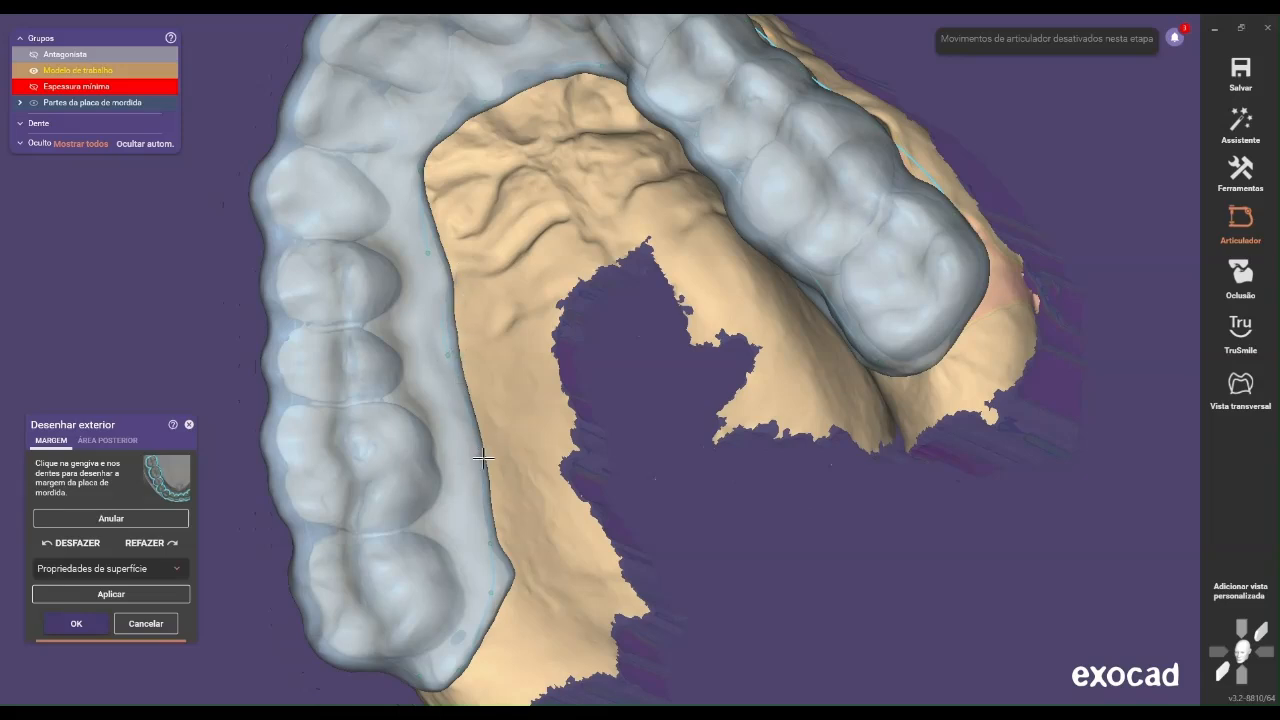
{"action": "right_click_drag", "start_coordinate": [516, 519], "coordinate": [438, 626]}
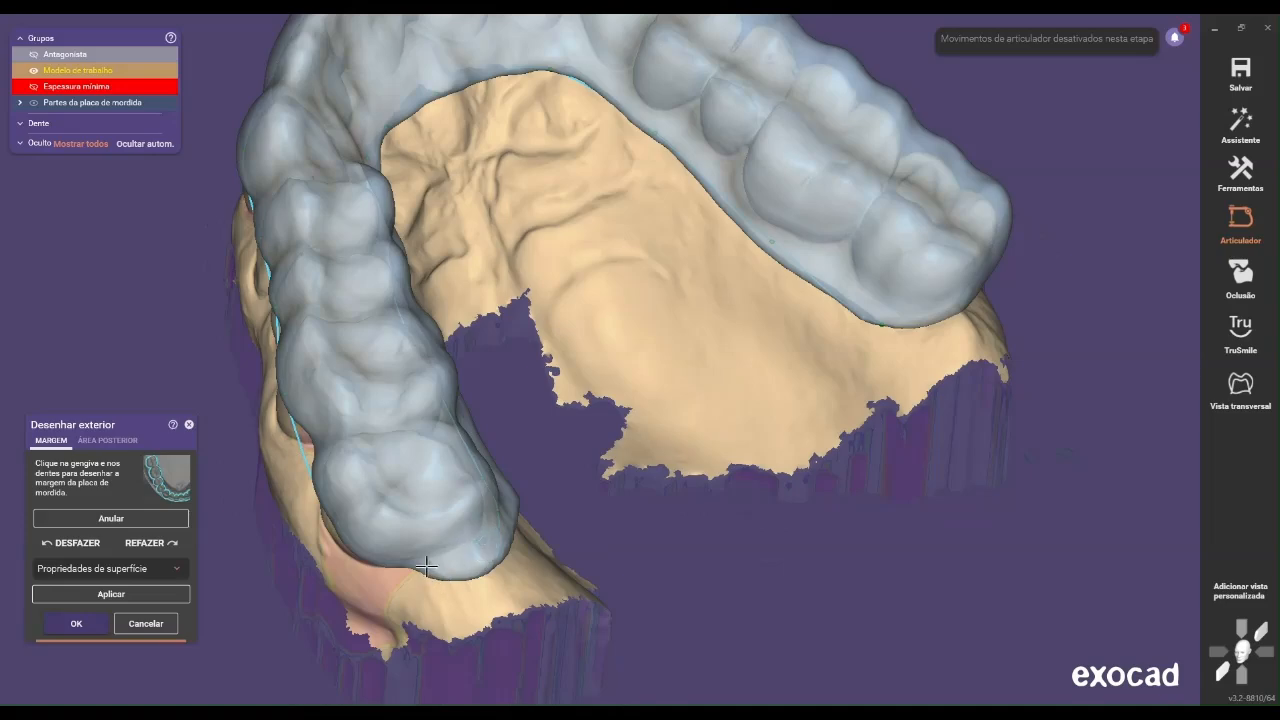
{"action": "right_click_drag", "start_coordinate": [444, 570], "coordinate": [334, 620]}
Shift the buccal margin points on the patient's right side toward the gingiva, from the molars to the front teeth
{"action": "middle_click_drag", "start_coordinate": [813, 373], "coordinate": [623, 426]}
{"action": "scroll", "coordinate": [656, 403], "scroll_direction": "up", "scroll_amount": 2}
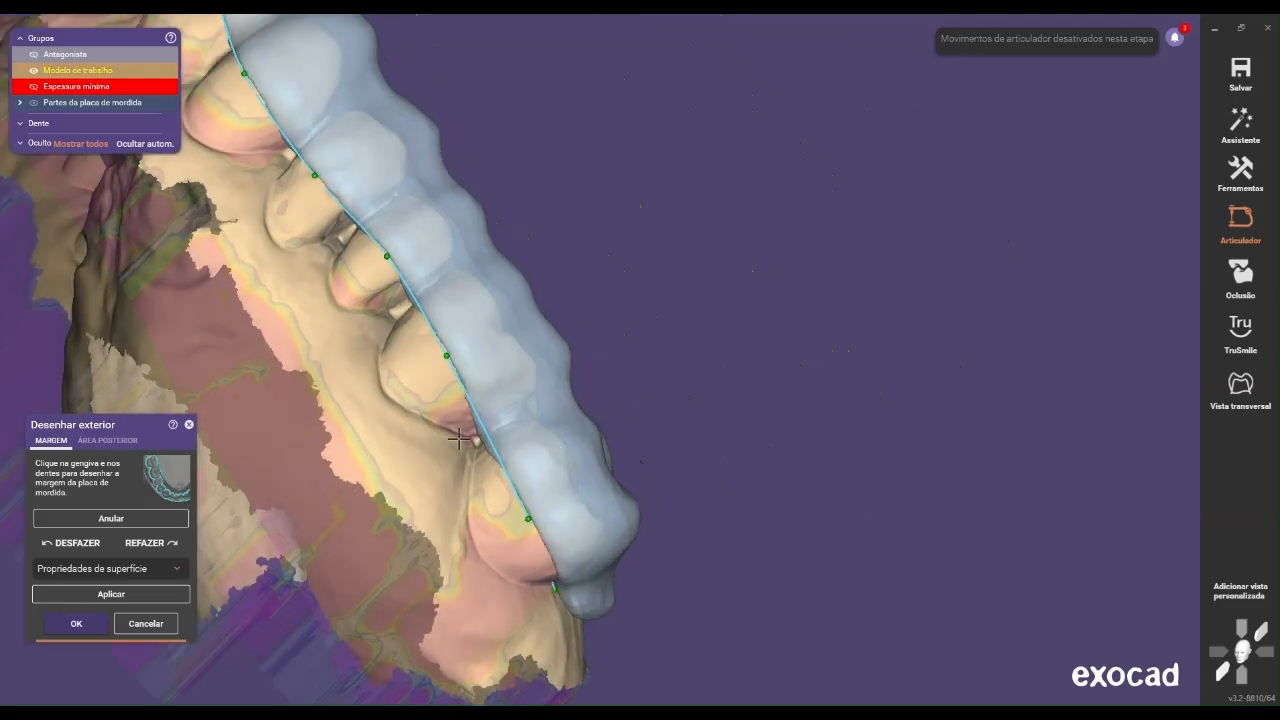
{"action": "middle_click_drag", "start_coordinate": [416, 410], "coordinate": [469, 431]}
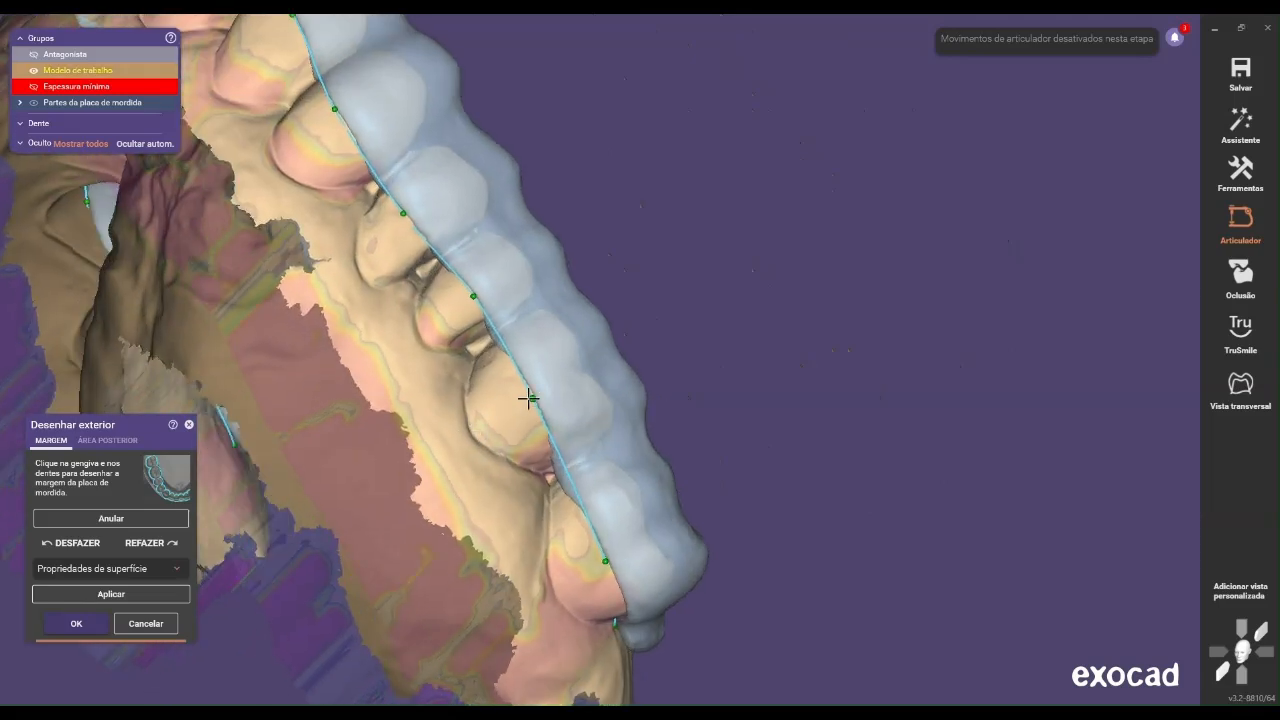
{"action": "left_click_drag", "start_coordinate": [521, 404], "coordinate": [517, 408]}
{"action": "left_click_drag", "start_coordinate": [468, 311], "coordinate": [457, 316]}
{"action": "right_click_drag", "start_coordinate": [494, 321], "coordinate": [460, 350]}
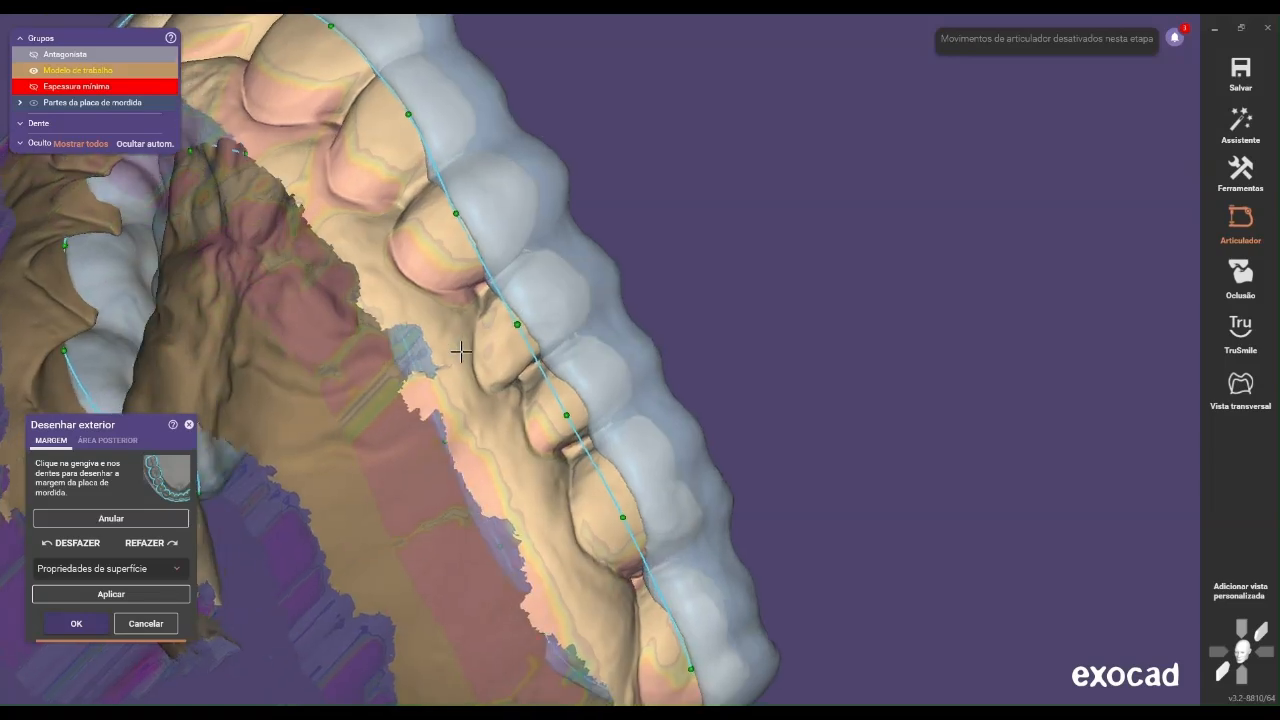
{"action": "right_click_drag", "start_coordinate": [507, 249], "coordinate": [506, 255]}
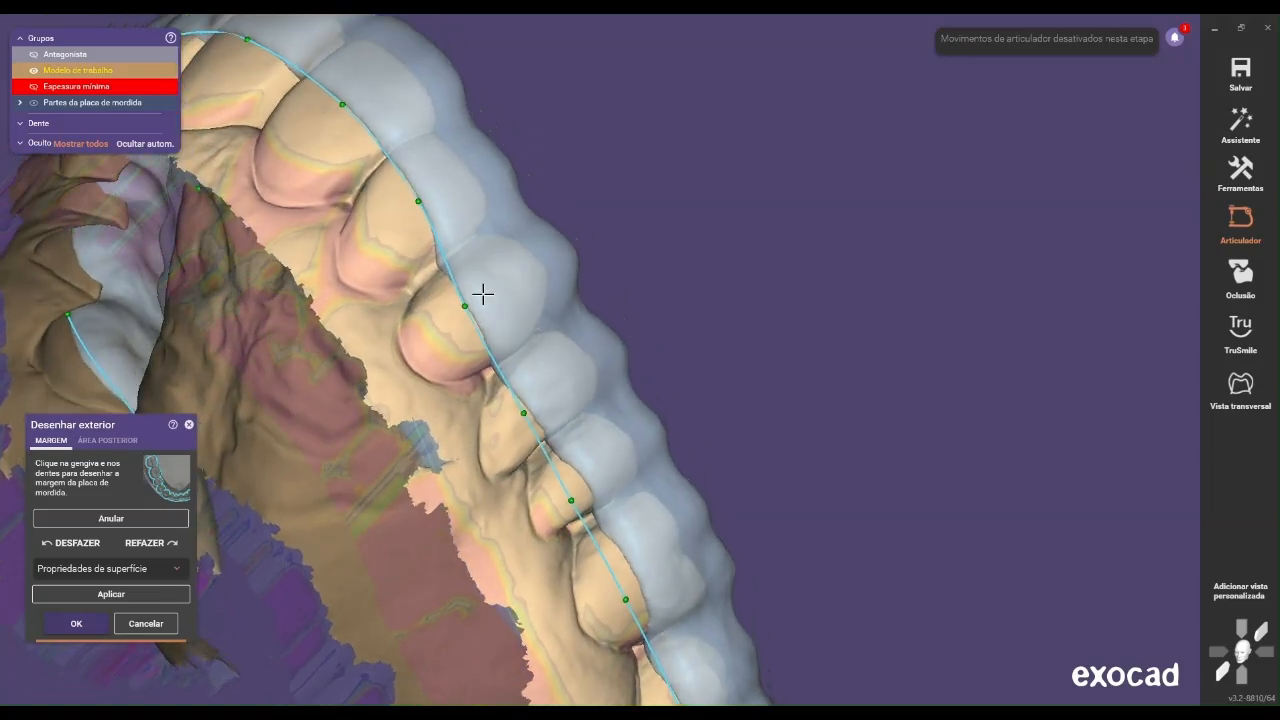
{"action": "scroll", "coordinate": [550, 293], "scroll_direction": "down", "scroll_amount": 4}
{"action": "right_click_drag", "start_coordinate": [563, 286], "coordinate": [567, 299]}
Adjust the buccal margin points on the patient's left premolars and molars, and apply the edited margin to the splint
{"action": "middle_click_drag", "start_coordinate": [567, 299], "coordinate": [515, 72]}
{"action": "right_click_drag", "start_coordinate": [515, 72], "coordinate": [546, 257]}
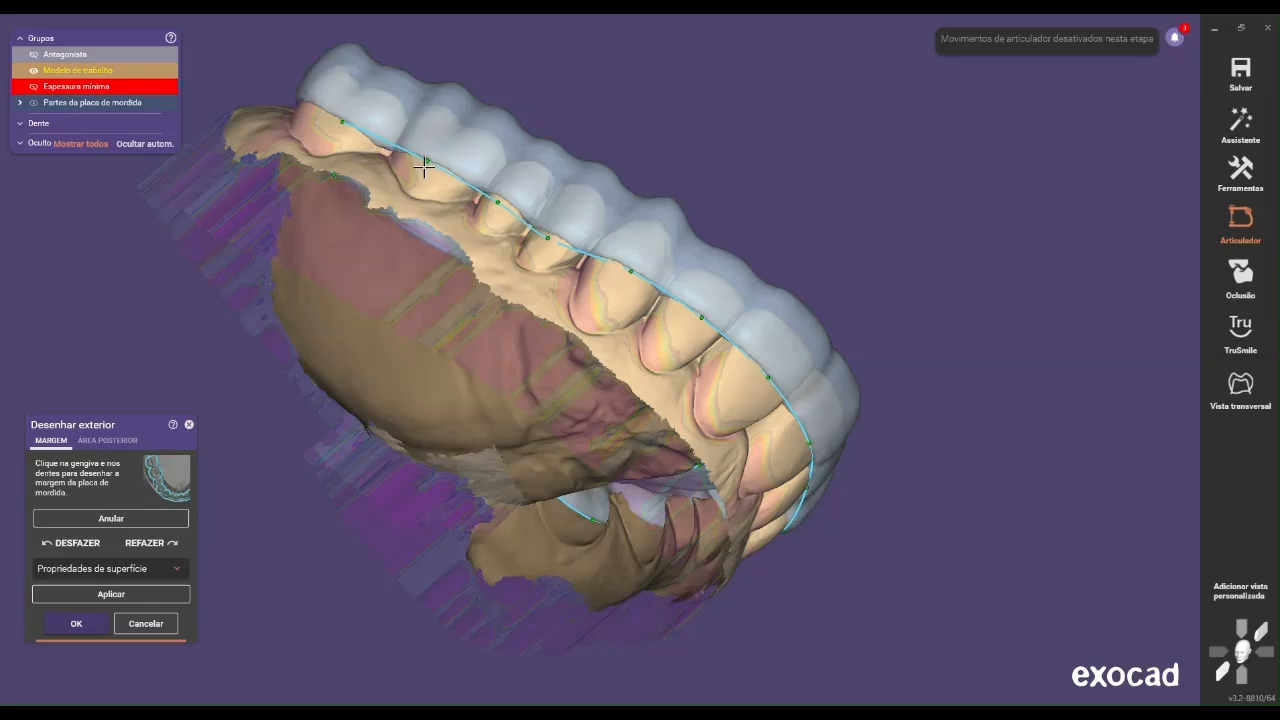
{"action": "right_click_drag", "start_coordinate": [376, 145], "coordinate": [455, 167]}
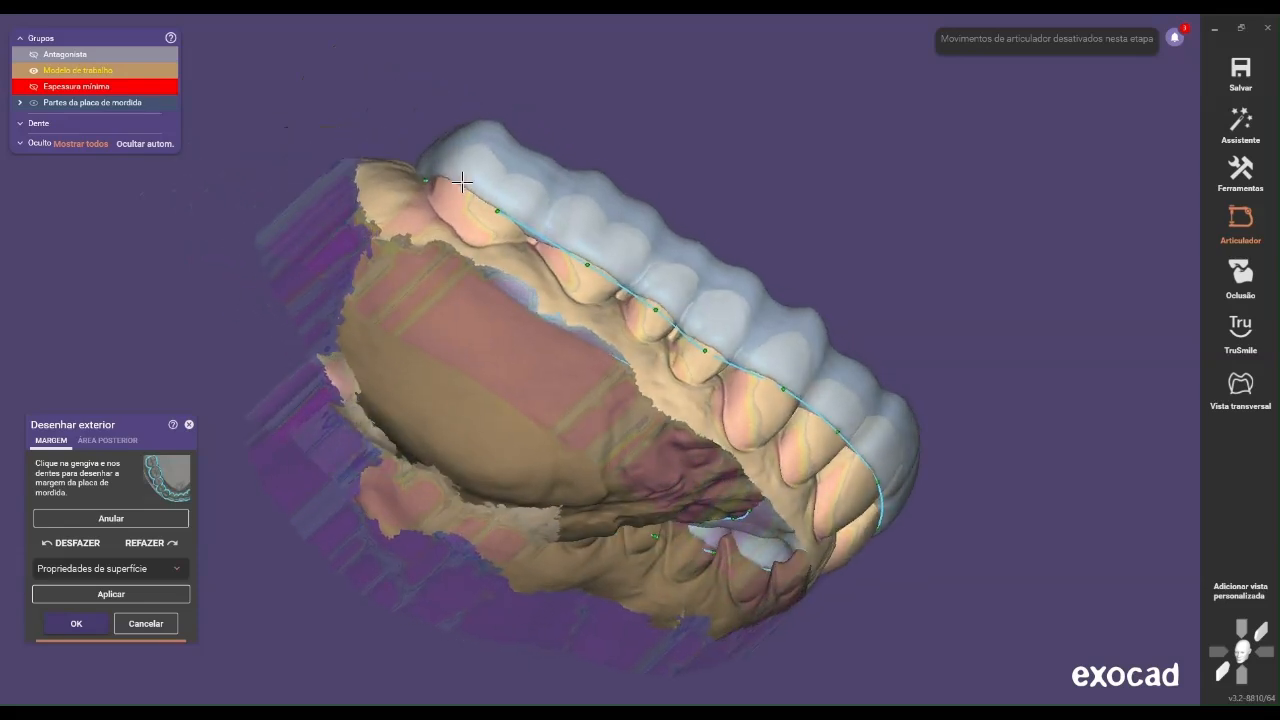
{"action": "left_click_drag", "start_coordinate": [492, 207], "coordinate": [490, 207]}
{"action": "right_click_drag", "start_coordinate": [489, 207], "coordinate": [573, 505]}
{"action": "scroll", "coordinate": [534, 240], "scroll_direction": "down", "scroll_amount": 4}
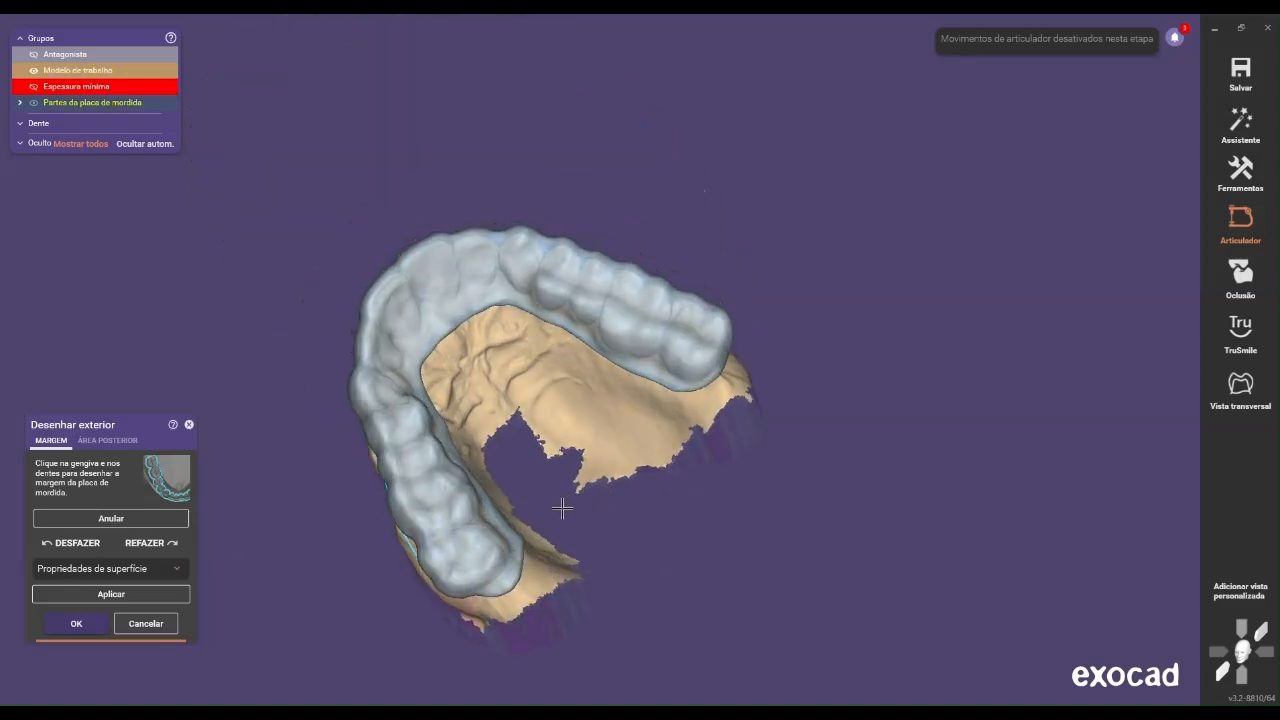
{"action": "left_click", "coordinate": [114, 595]}
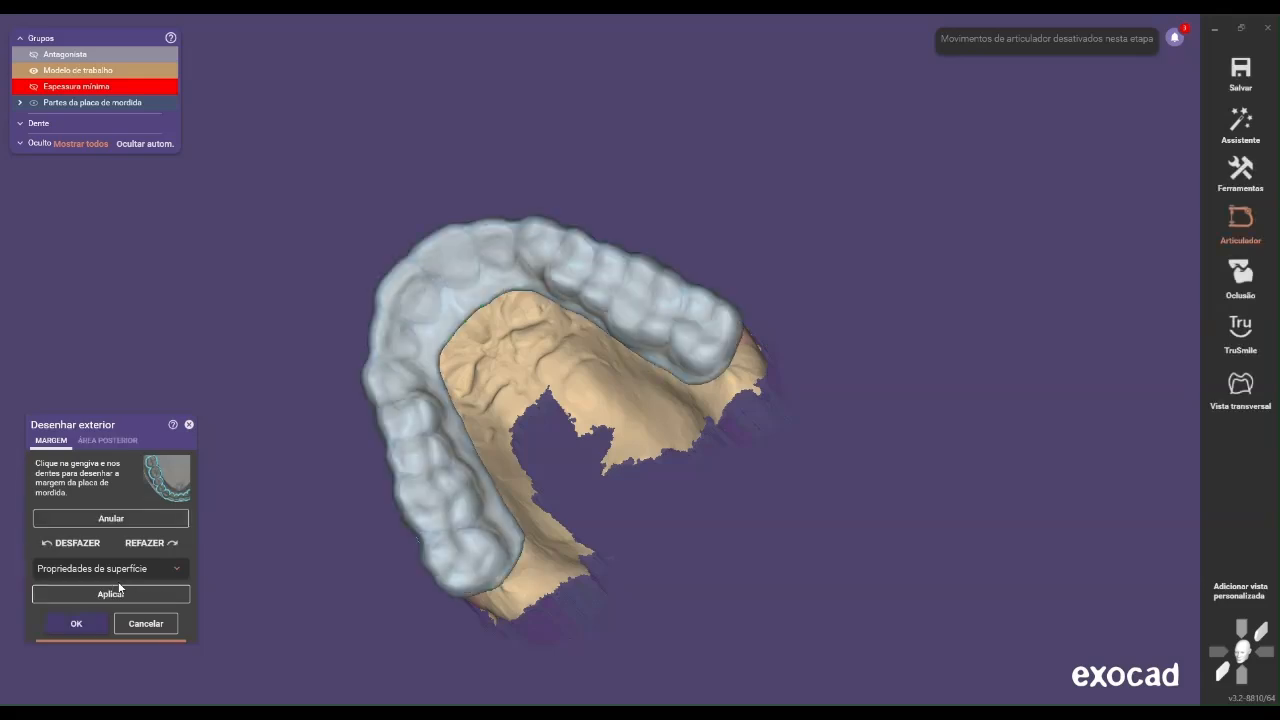
Bring the posterior margin points closer to the distal side of the patient's right last molar
{"action": "right_click_drag", "start_coordinate": [585, 663], "coordinate": [520, 480]}
{"action": "middle_click_drag", "start_coordinate": [573, 560], "coordinate": [530, 505]}
{"action": "scroll", "coordinate": [529, 507], "scroll_direction": "up", "scroll_amount": 8}
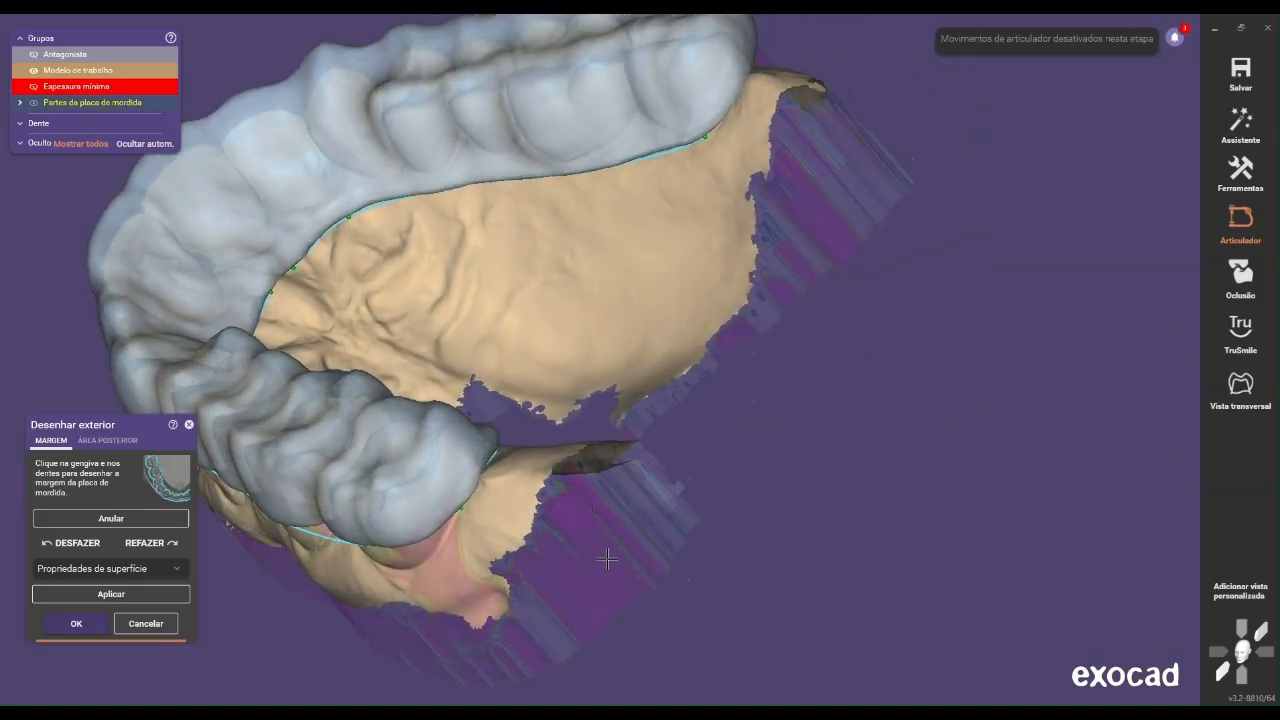
{"action": "scroll", "coordinate": [489, 497], "scroll_direction": "up", "scroll_amount": 2}
{"action": "right_click_drag", "start_coordinate": [447, 516], "coordinate": [445, 510]}
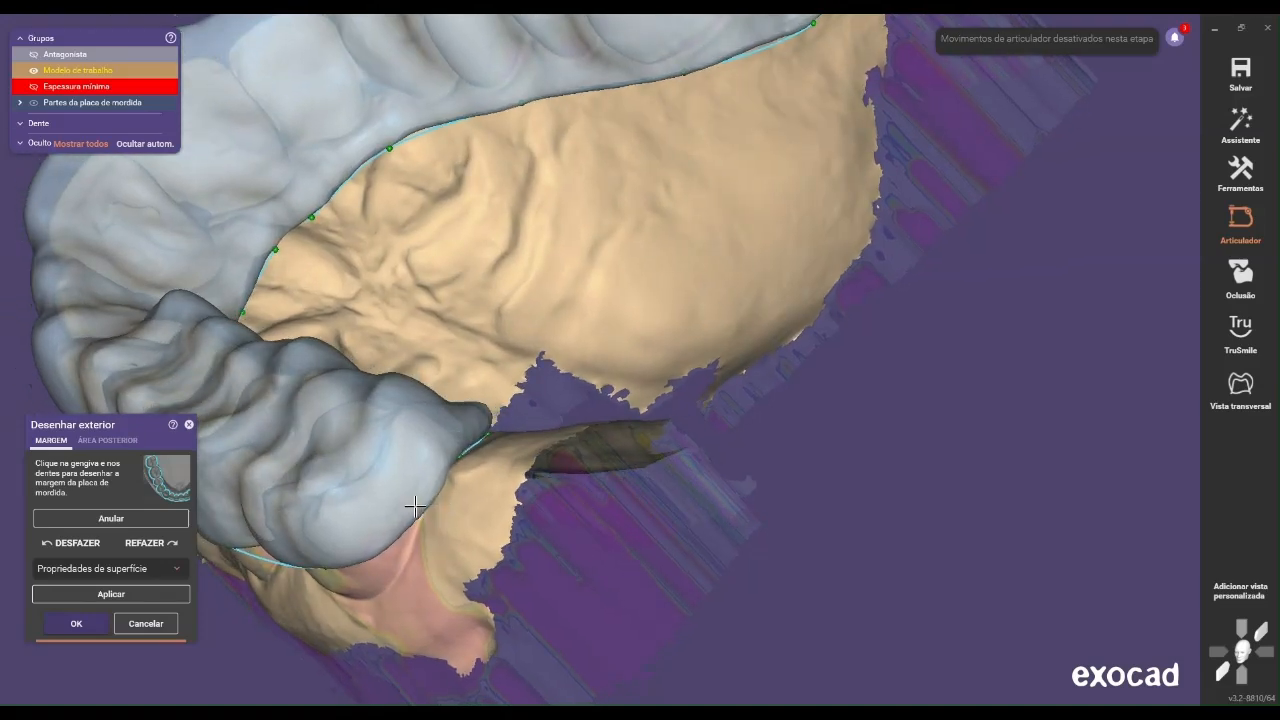
{"action": "right_click_drag", "start_coordinate": [463, 514], "coordinate": [458, 497]}
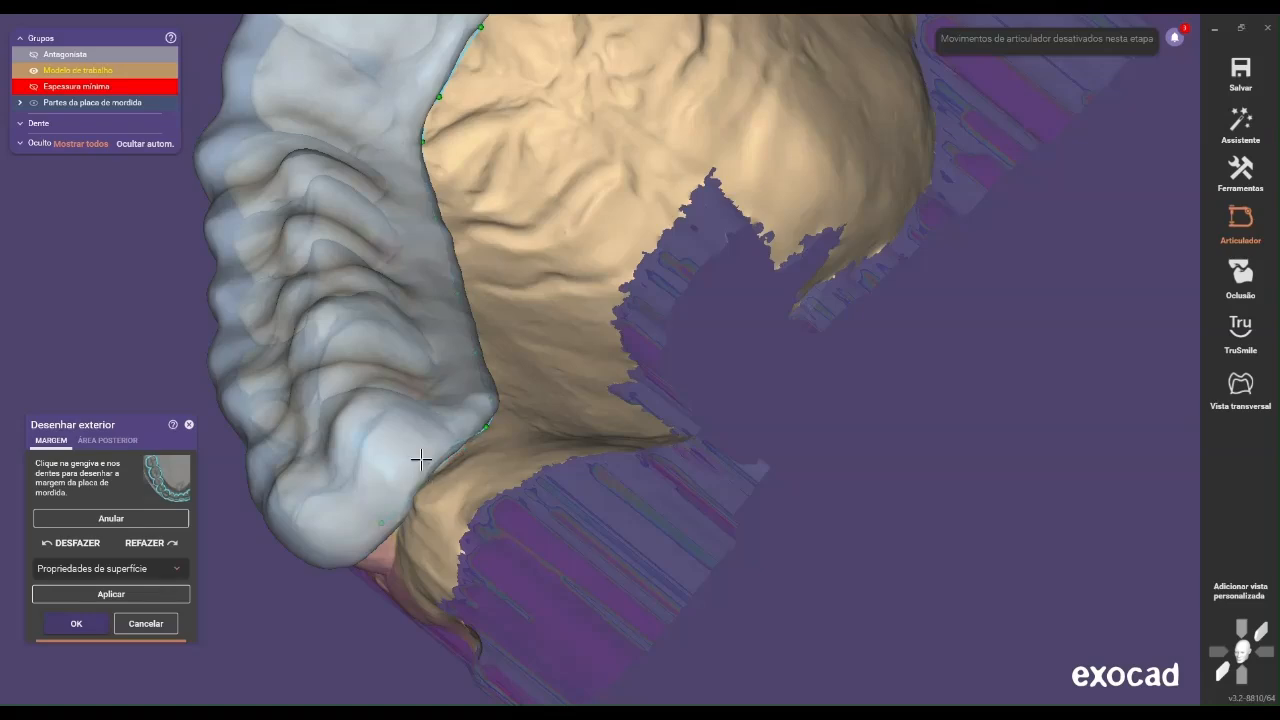
{"action": "right_click_drag", "start_coordinate": [468, 451], "coordinate": [497, 453]}
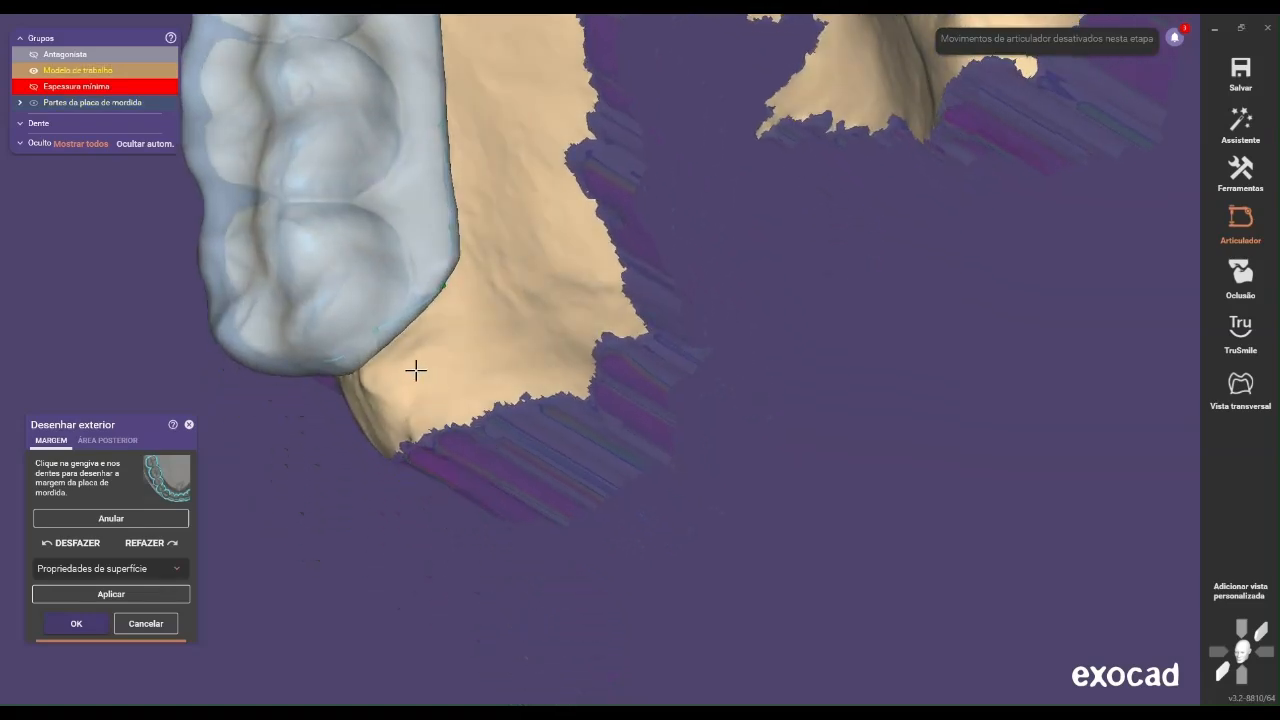
{"action": "right_click_drag", "start_coordinate": [412, 340], "coordinate": [317, 543]}
Correct the posterior margin behind the patient's left last molar and regenerate the splint with the new margin
{"action": "scroll", "coordinate": [317, 543], "scroll_direction": "down", "scroll_amount": 2}
{"action": "right_click_drag", "start_coordinate": [620, 480], "coordinate": [828, 335]}
{"action": "scroll", "coordinate": [813, 180], "scroll_direction": "up", "scroll_amount": 3}
{"action": "right_click_drag", "start_coordinate": [819, 271], "coordinate": [718, 507]}
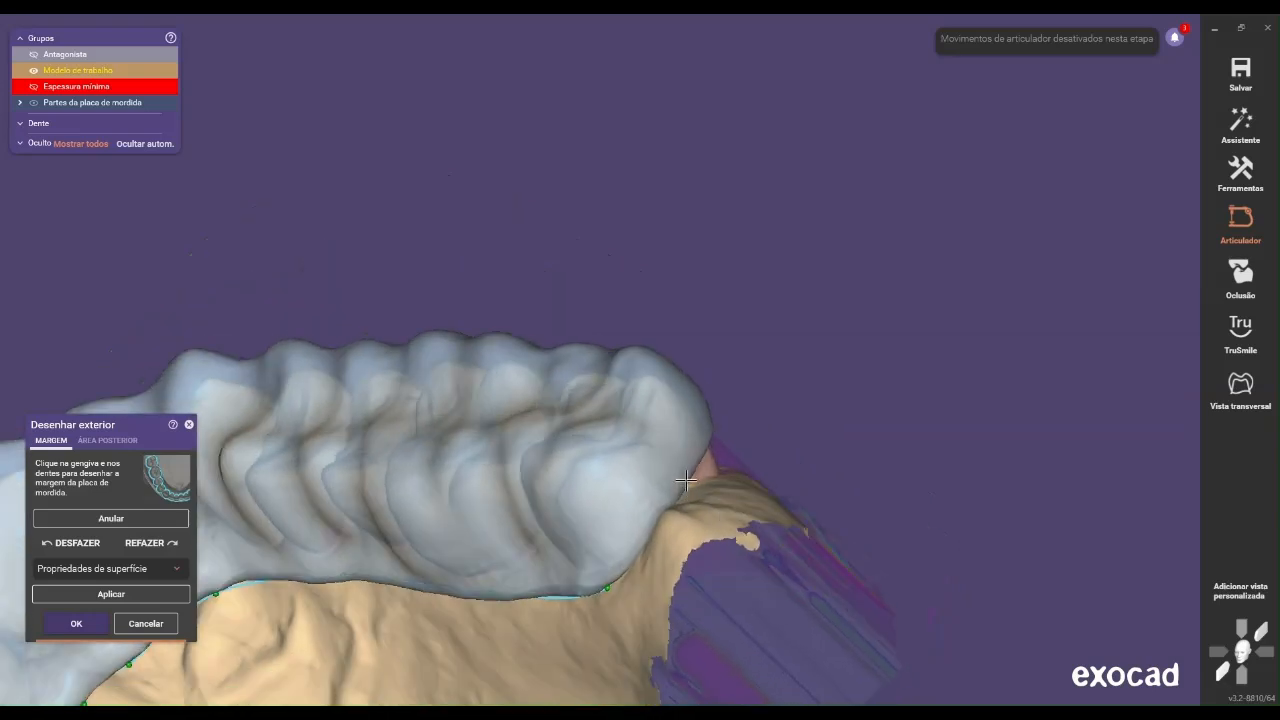
{"action": "right_click_drag", "start_coordinate": [682, 513], "coordinate": [2, 581]}
{"action": "scroll", "coordinate": [660, 578], "scroll_direction": "down", "scroll_amount": 3}
{"action": "left_click", "coordinate": [108, 596]}
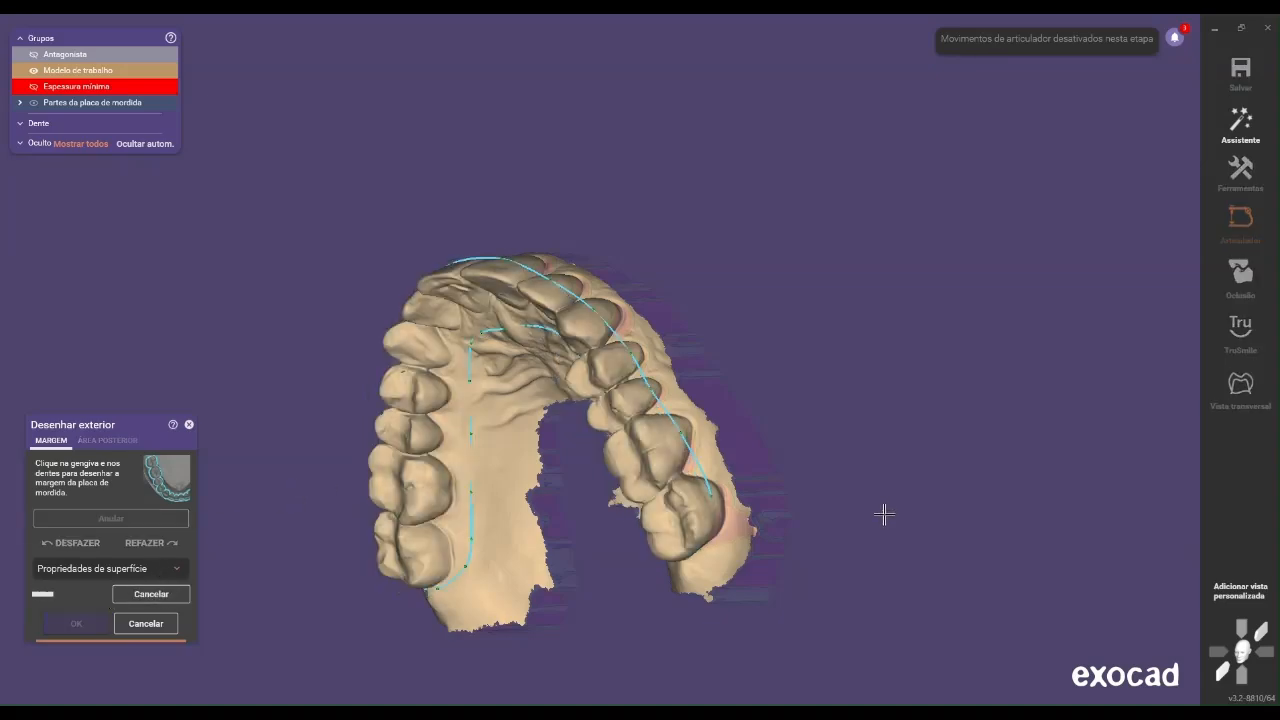
Reshape the distobuccal margin around the patient's left last molar by moving its control points, and apply the change
{"action": "scroll", "coordinate": [688, 517], "scroll_direction": "up", "scroll_amount": 5}
{"action": "right_click_drag", "start_coordinate": [686, 520], "coordinate": [686, 517]}
{"action": "scroll", "coordinate": [667, 438], "scroll_direction": "up", "scroll_amount": 4}
{"action": "right_click_drag", "start_coordinate": [697, 435], "coordinate": [711, 403]}
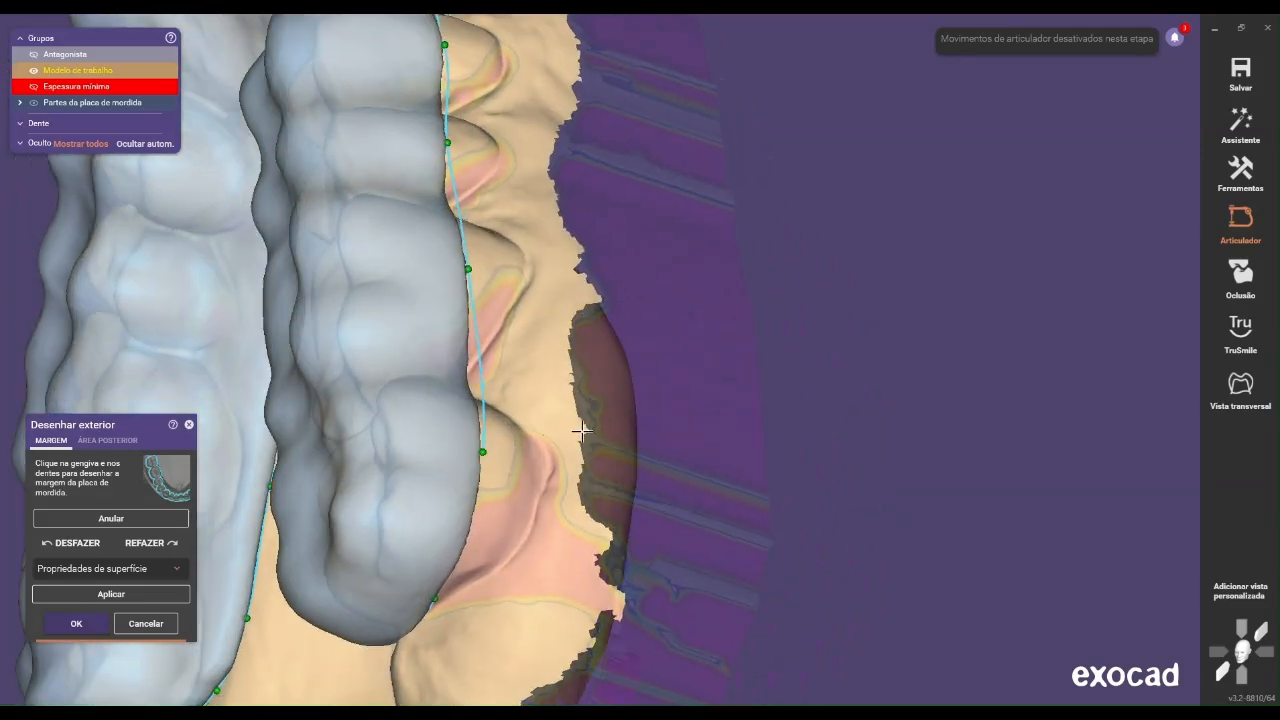
{"action": "left_click_drag", "start_coordinate": [485, 453], "coordinate": [485, 528]}
{"action": "left_click", "coordinate": [484, 453]}
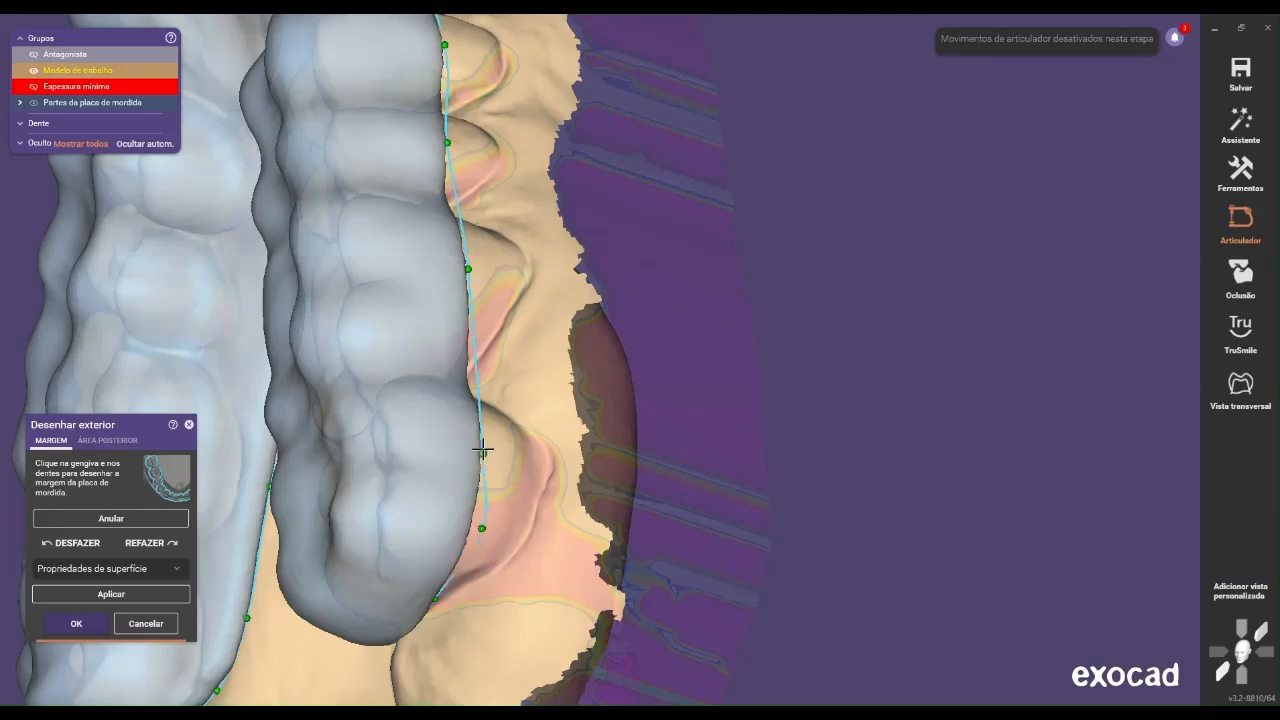
{"action": "mouse_move", "coordinate": [480, 537]}
{"action": "left_mouse_down"}
{"action": "mouse_move", "coordinate": [468, 562]}
{"action": "mouse_move", "coordinate": [480, 543]}
{"action": "left_mouse_up"}
{"action": "left_click_drag", "start_coordinate": [476, 556], "coordinate": [464, 570]}
{"action": "scroll", "coordinate": [518, 526], "scroll_direction": "down", "scroll_amount": 3}
{"action": "right_click_drag", "start_coordinate": [518, 526], "coordinate": [520, 531]}
{"action": "left_click", "coordinate": [109, 595]}
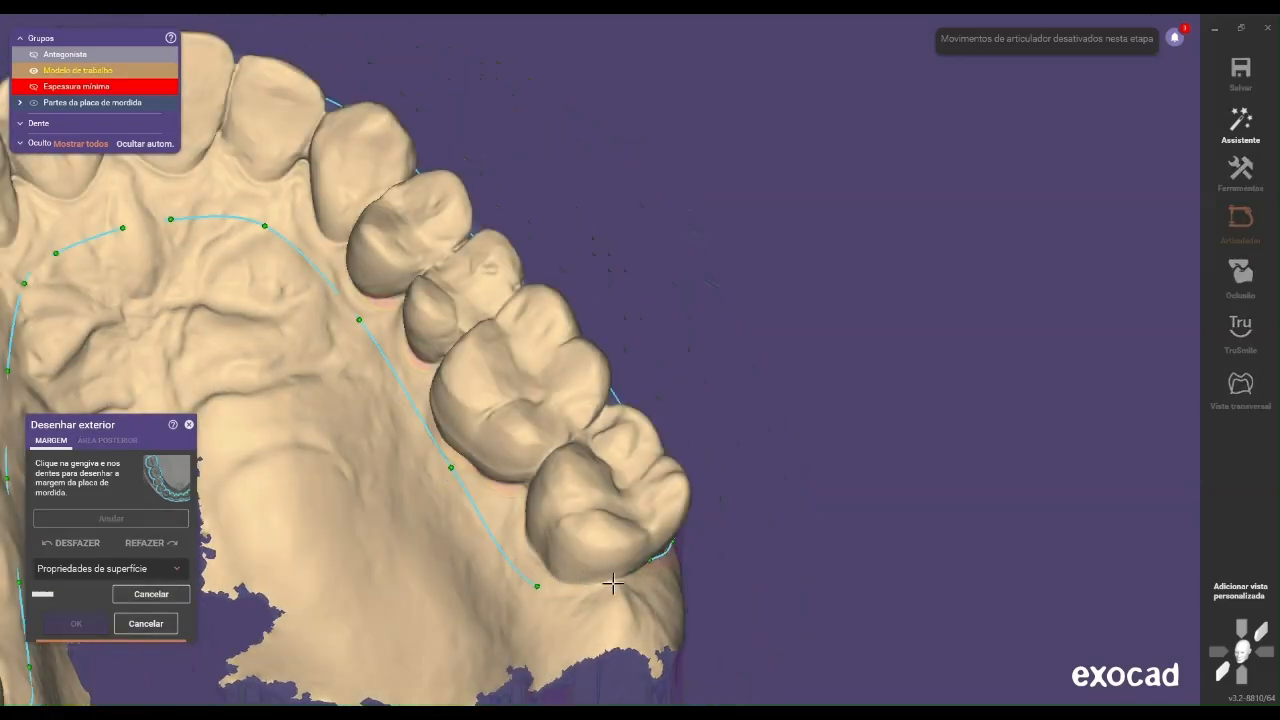
{"action": "scroll", "coordinate": [627, 580], "scroll_direction": "down", "scroll_amount": 1}
{"action": "middle_click_drag", "start_coordinate": [564, 578], "coordinate": [542, 428]}
{"action": "scroll", "coordinate": [542, 428], "scroll_direction": "up", "scroll_amount": 2}
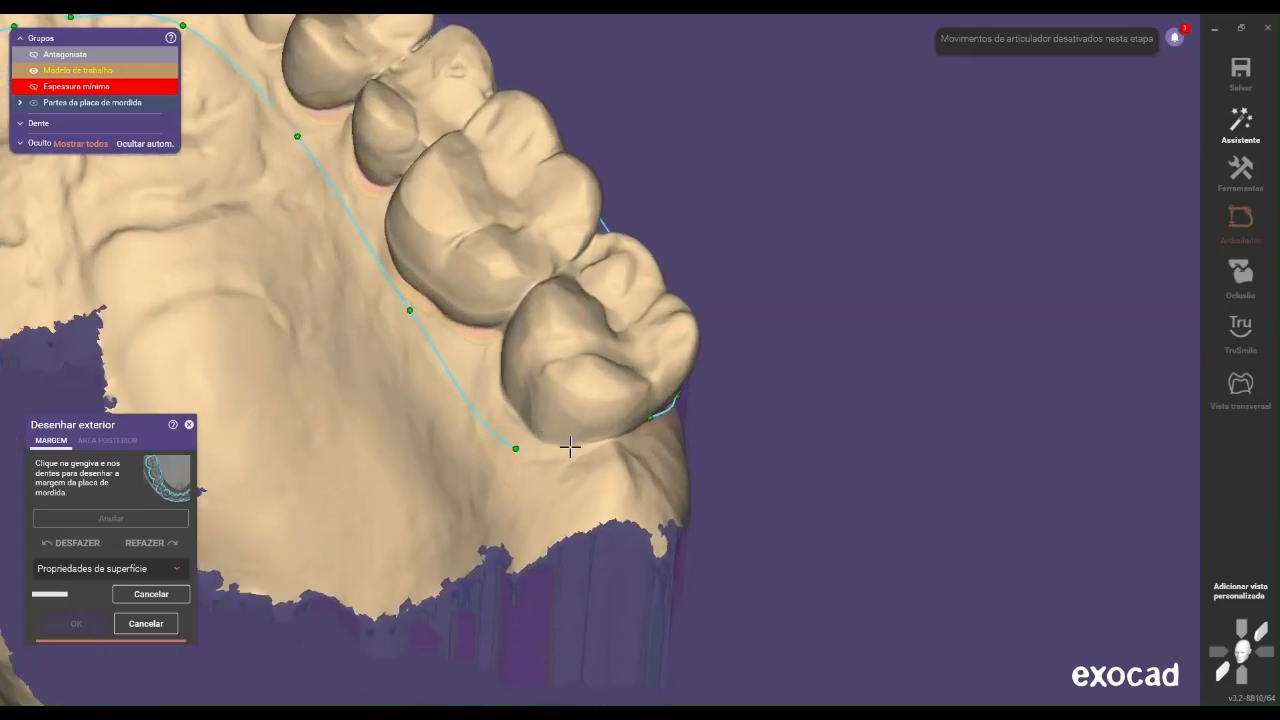
{"action": "right_click_drag", "start_coordinate": [586, 480], "coordinate": [678, 404]}
{"action": "right_click_drag", "start_coordinate": [617, 436], "coordinate": [590, 411]}
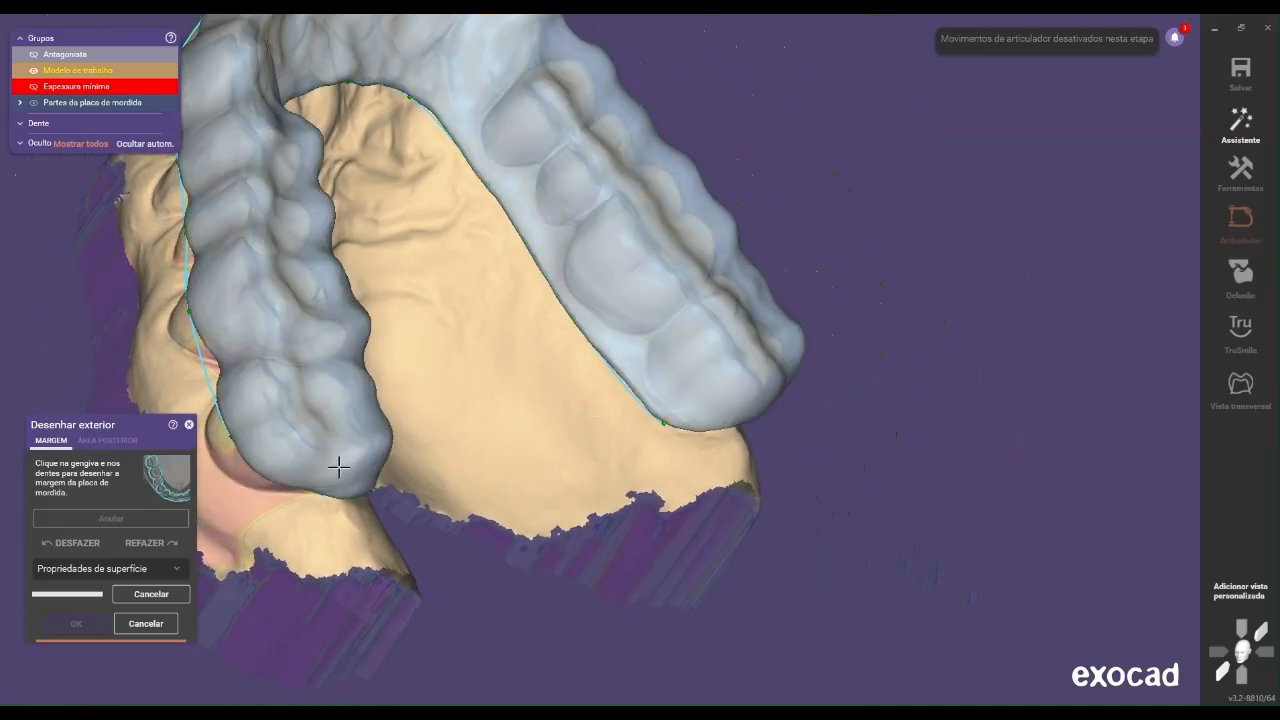
Move the distobuccal margin points on the patient's right last molar toward its distal side
{"action": "scroll", "coordinate": [337, 466], "scroll_direction": "up", "scroll_amount": 3}
{"action": "right_click_drag", "start_coordinate": [309, 474], "coordinate": [424, 442]}
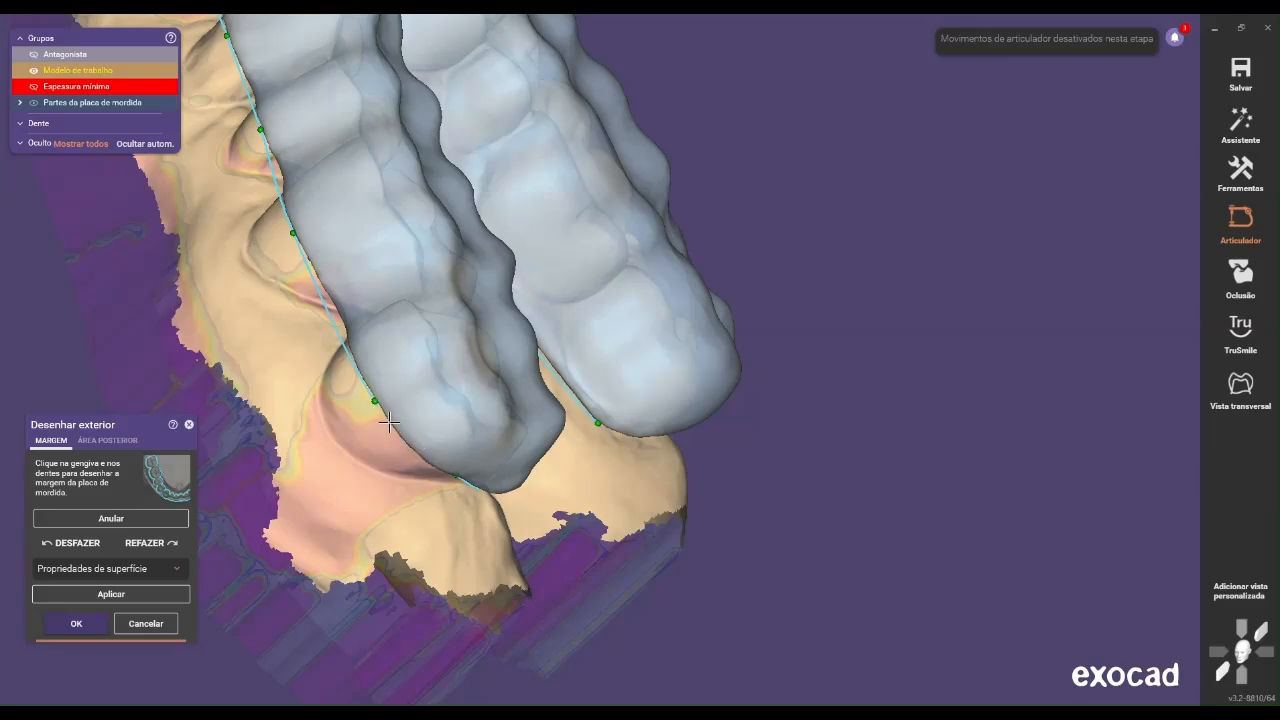
{"action": "left_click_drag", "start_coordinate": [373, 401], "coordinate": [396, 454]}
{"action": "right_click_drag", "start_coordinate": [371, 371], "coordinate": [650, 392]}
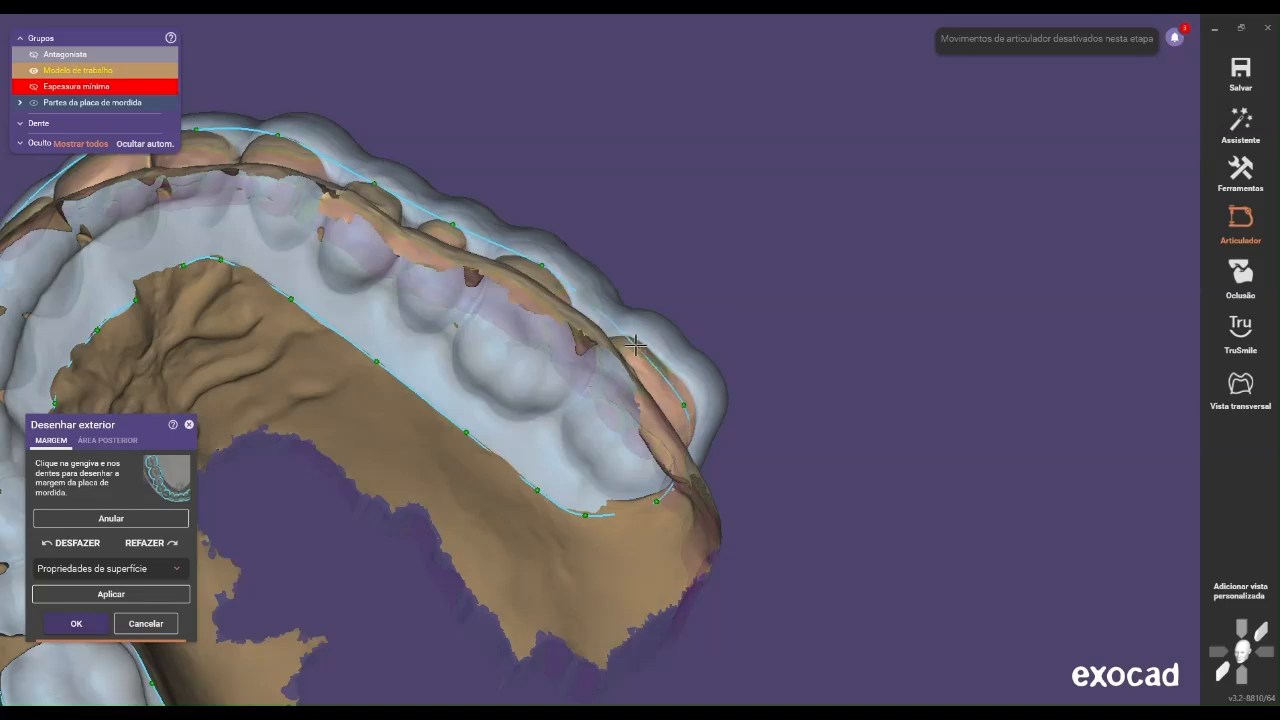
{"action": "right_click_drag", "start_coordinate": [641, 349], "coordinate": [660, 369]}
Shift the buccal margin point on the patient's right first molar distally along the splint edge
{"action": "scroll", "coordinate": [603, 369], "scroll_direction": "down", "scroll_amount": 5}
{"action": "right_click_drag", "start_coordinate": [581, 397], "coordinate": [577, 383]}
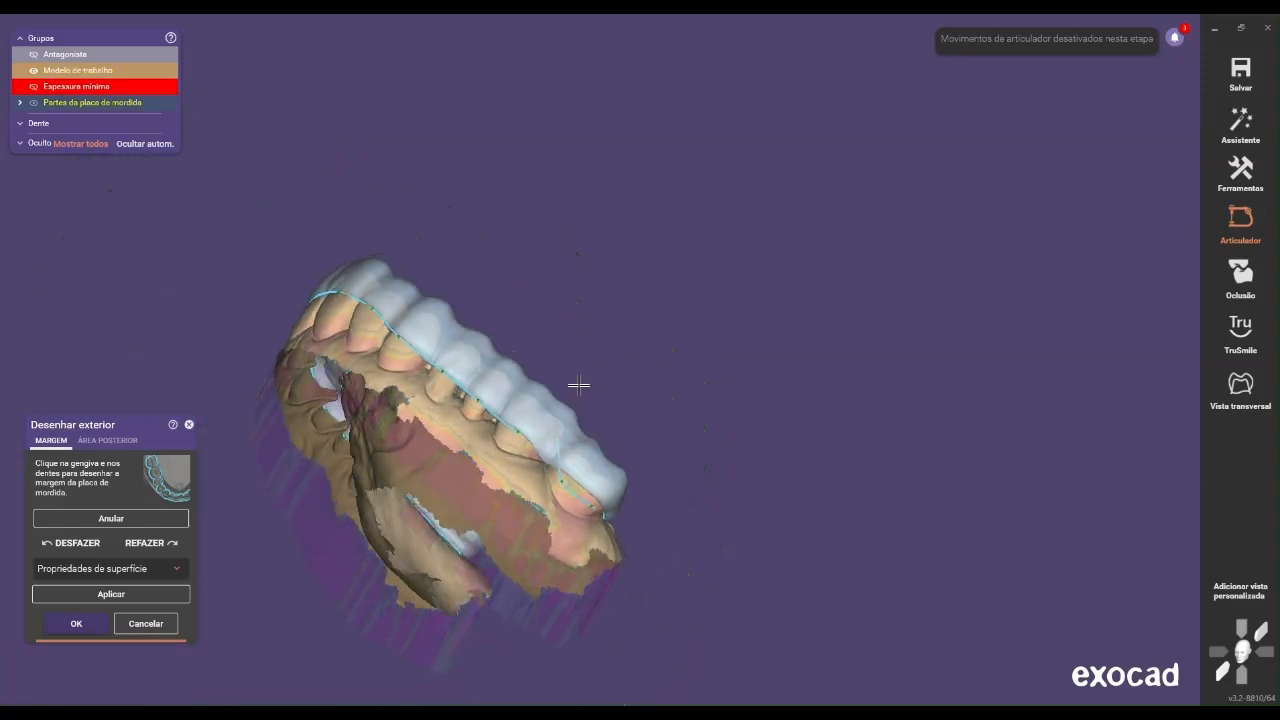
{"action": "middle_click_drag", "start_coordinate": [577, 383], "coordinate": [641, 231]}
{"action": "right_click_drag", "start_coordinate": [641, 231], "coordinate": [606, 317]}
{"action": "scroll", "coordinate": [606, 317], "scroll_direction": "up", "scroll_amount": 4}
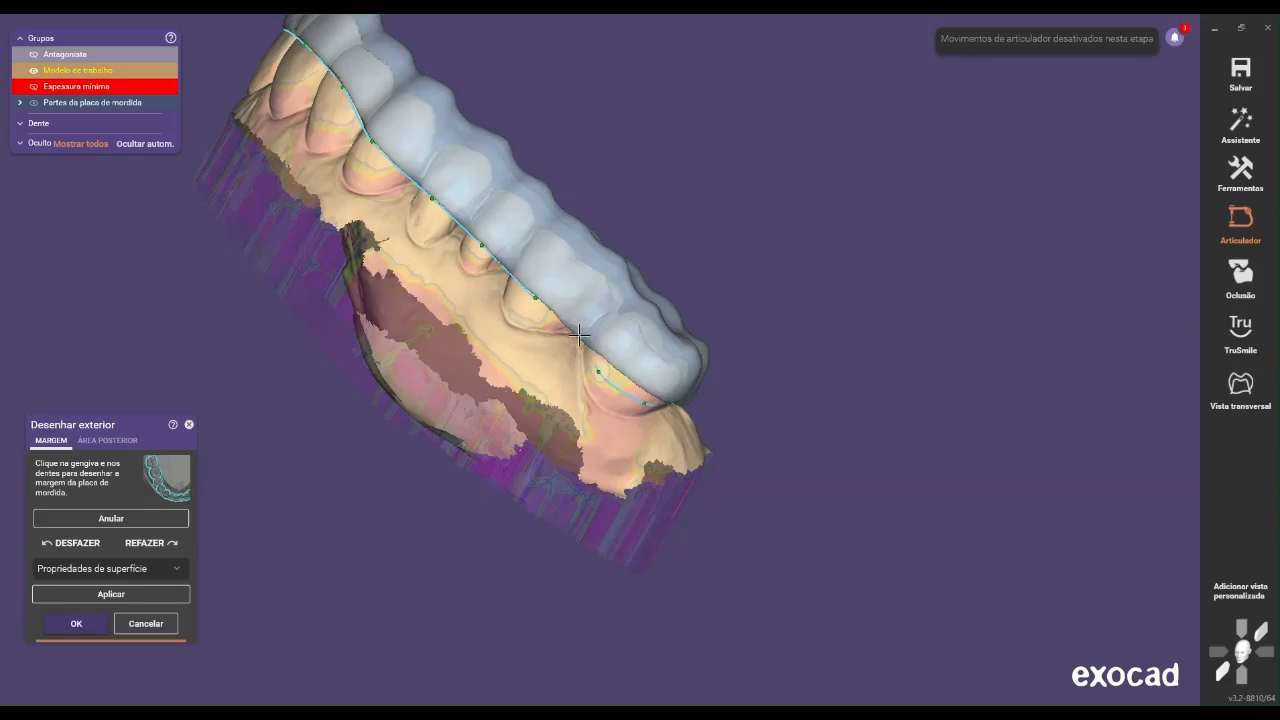
{"action": "scroll", "coordinate": [624, 352], "scroll_direction": "up", "scroll_amount": 4}
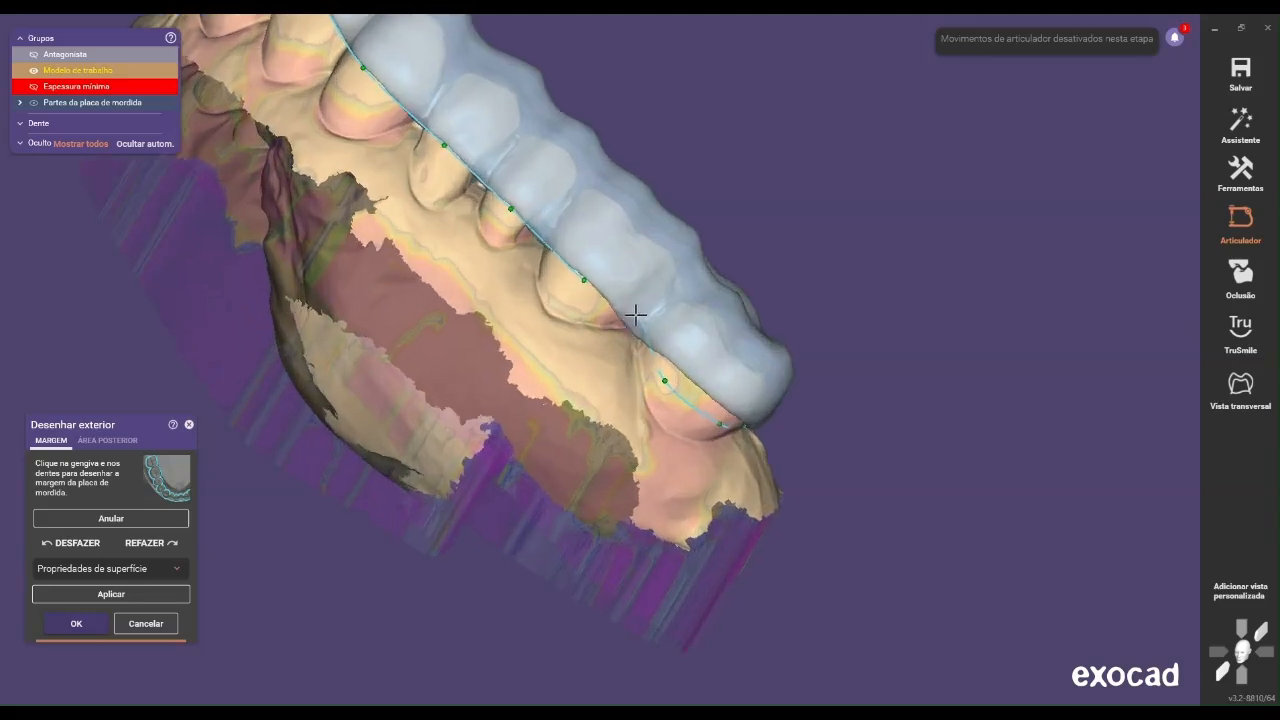
{"action": "scroll", "coordinate": [675, 341], "scroll_direction": "up", "scroll_amount": 2}
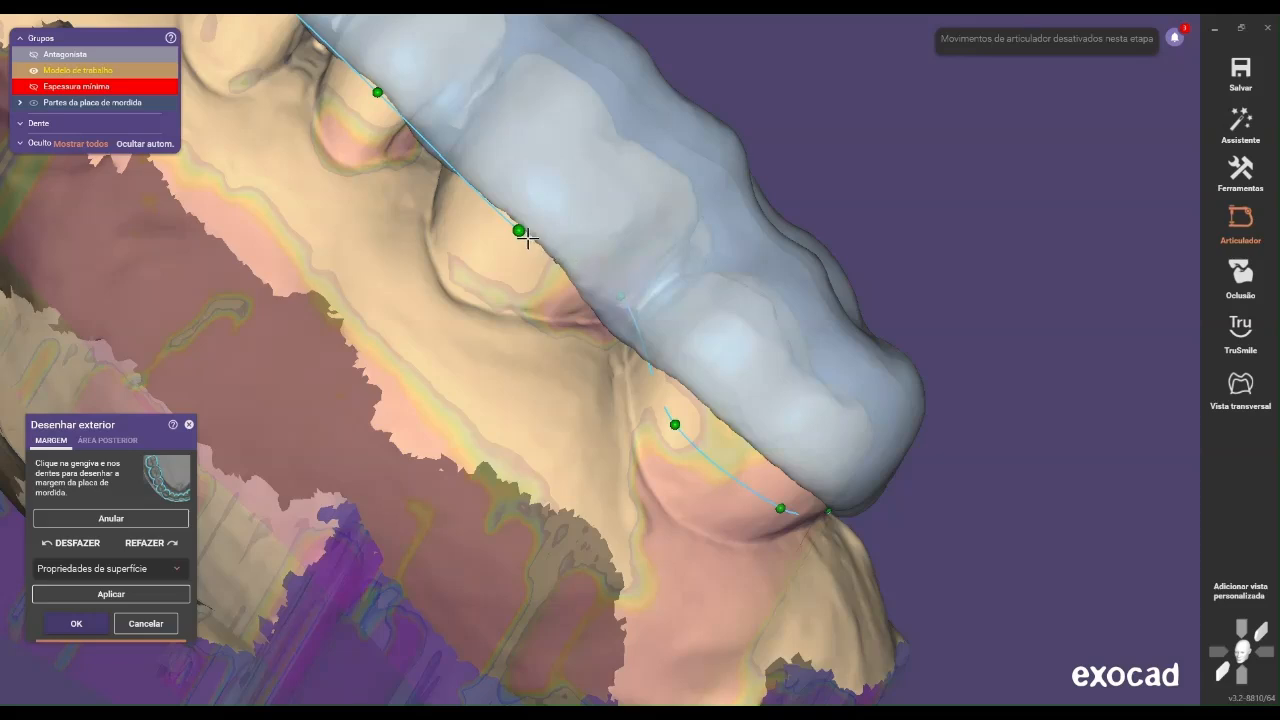
{"action": "left_click_drag", "start_coordinate": [520, 232], "coordinate": [554, 258]}
{"action": "scroll", "coordinate": [608, 288], "scroll_direction": "up", "scroll_amount": 2}
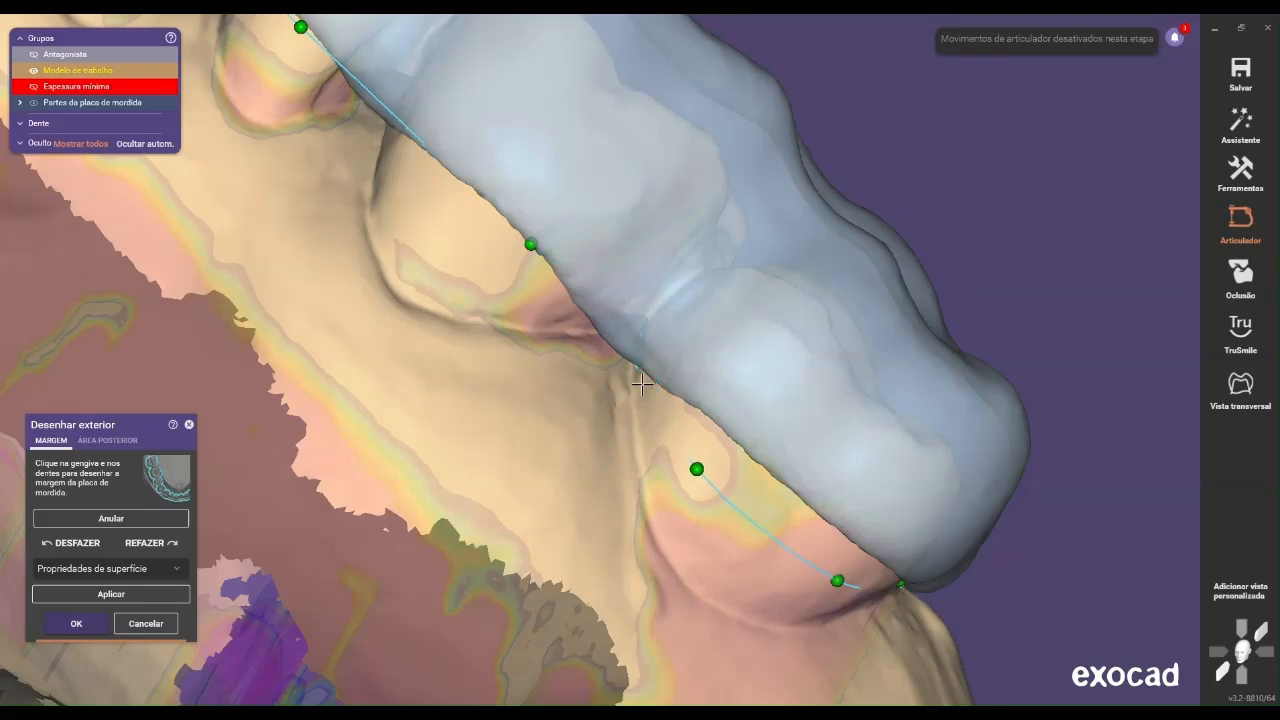
Reposition the interproximal and buccal margin points around the patient's right last molar closer to the splint edge
{"action": "left_click_drag", "start_coordinate": [637, 366], "coordinate": [670, 422]}
{"action": "left_click_drag", "start_coordinate": [700, 470], "coordinate": [727, 474]}
{"action": "left_click_drag", "start_coordinate": [666, 423], "coordinate": [672, 419]}
{"action": "left_click_drag", "start_coordinate": [842, 577], "coordinate": [857, 563]}
{"action": "scroll", "coordinate": [842, 552], "scroll_direction": "down", "scroll_amount": 2}
{"action": "right_click_drag", "start_coordinate": [790, 512], "coordinate": [817, 492]}
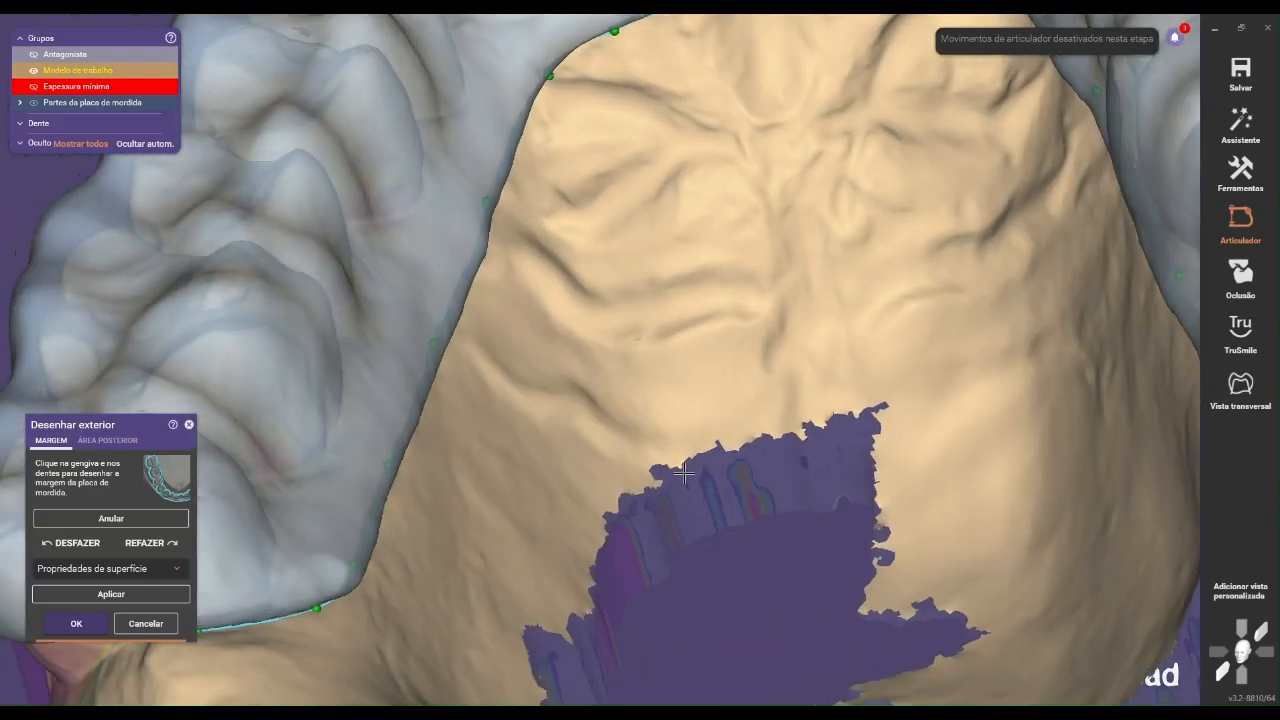
Even out the distal margin behind the patient's left last molar by shifting its points, and regenerate the splint
{"action": "middle_click_drag", "start_coordinate": [817, 492], "coordinate": [494, 406]}
{"action": "scroll", "coordinate": [494, 406], "scroll_direction": "down", "scroll_amount": 3}
{"action": "right_click_drag", "start_coordinate": [741, 366], "coordinate": [757, 354]}
{"action": "scroll", "coordinate": [866, 308], "scroll_direction": "up", "scroll_amount": 3}
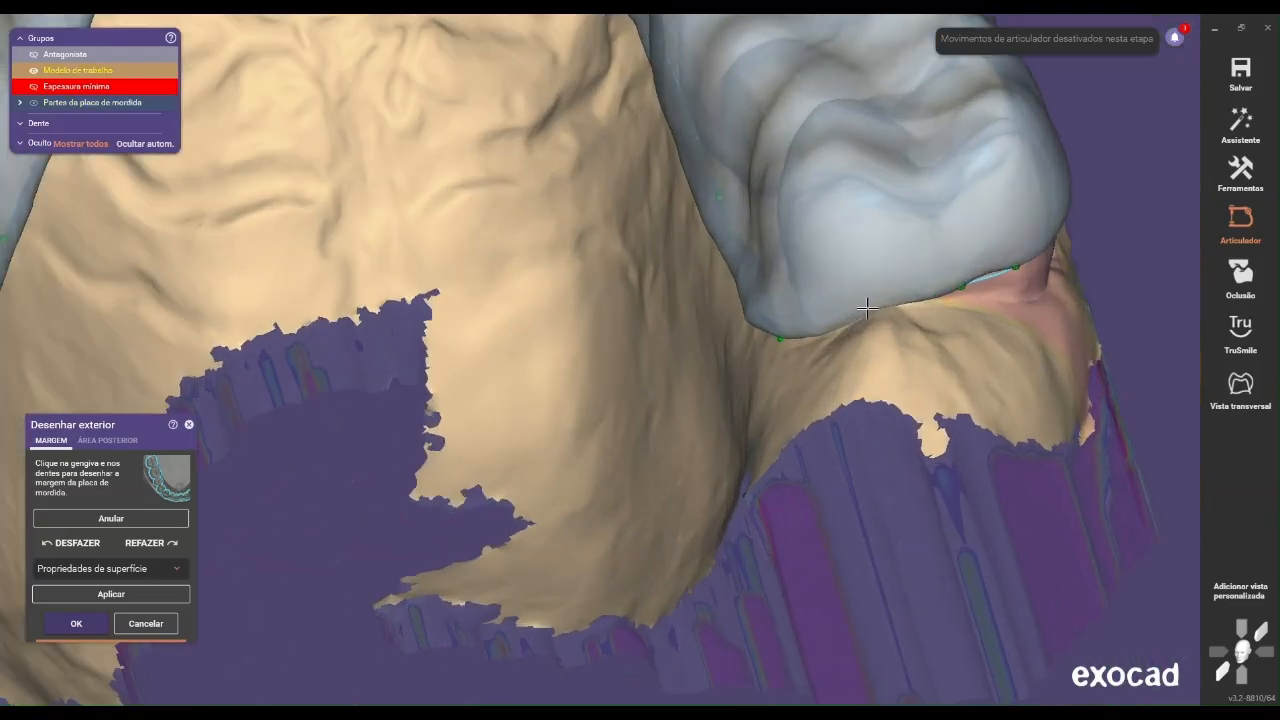
{"action": "left_click_drag", "start_coordinate": [782, 334], "coordinate": [800, 341]}
{"action": "left_click_drag", "start_coordinate": [960, 285], "coordinate": [869, 331]}
{"action": "scroll", "coordinate": [873, 327], "scroll_direction": "down", "scroll_amount": 3}
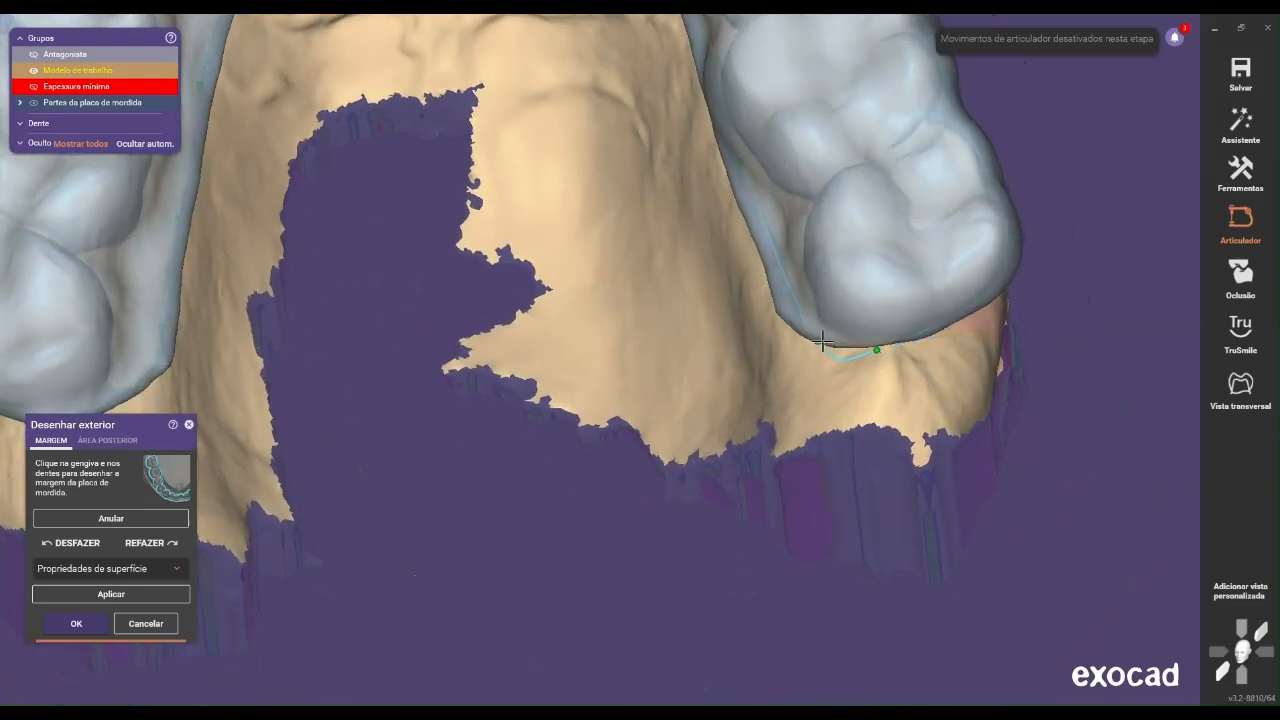
{"action": "scroll", "coordinate": [901, 312], "scroll_direction": "down", "scroll_amount": 5}
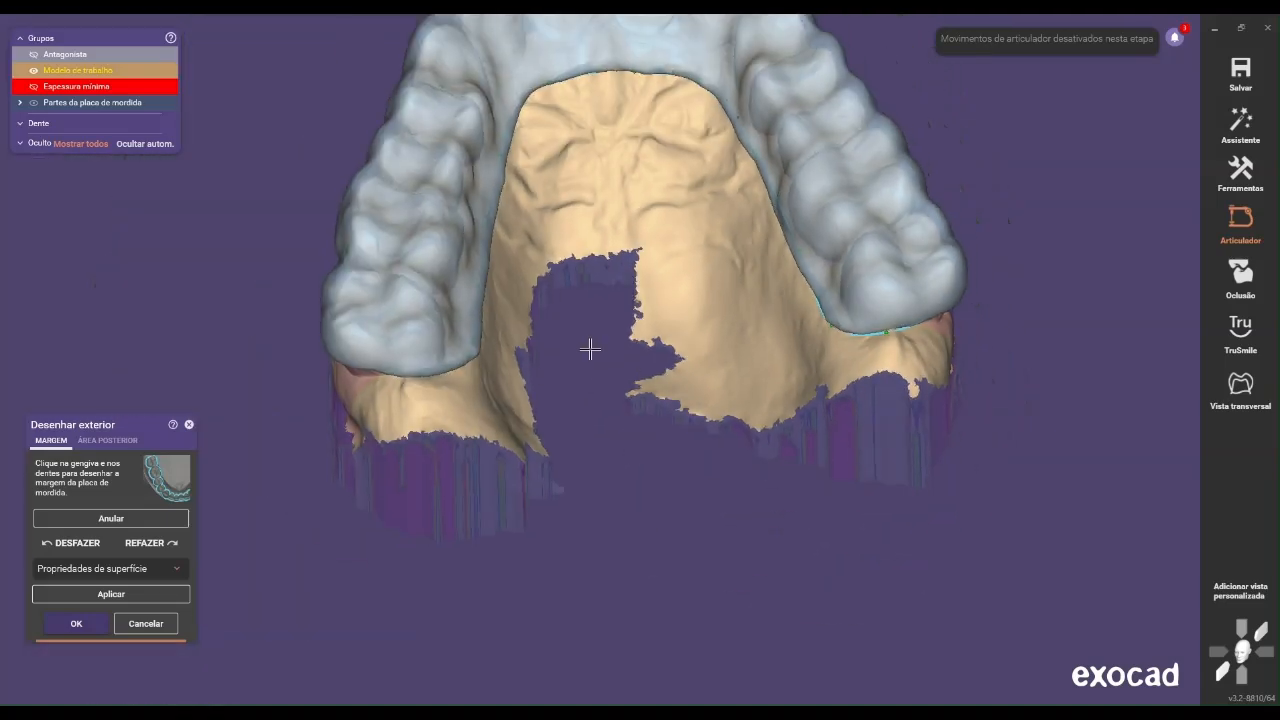
{"action": "left_click", "coordinate": [135, 595]}
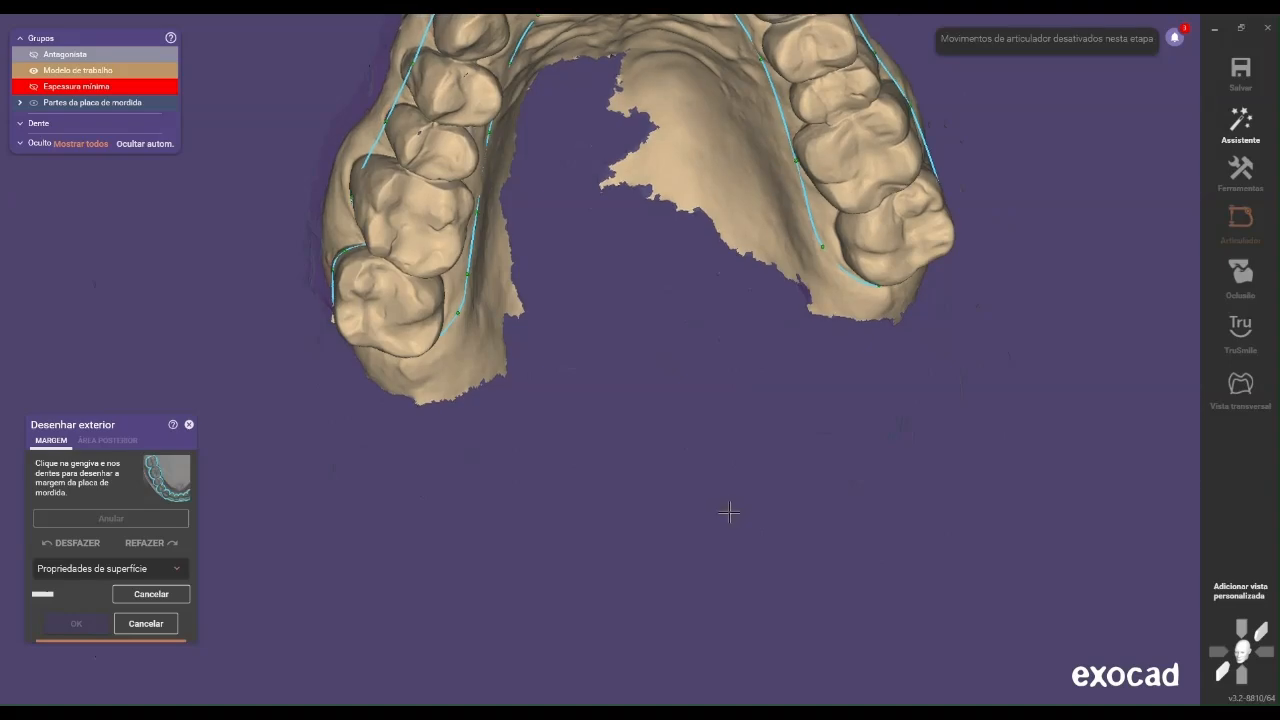
Remove the margin point between the patient's right molars, smooth the last molar's buccal margin points, and apply the margin
{"action": "scroll", "coordinate": [643, 306], "scroll_direction": "up", "scroll_amount": 5}
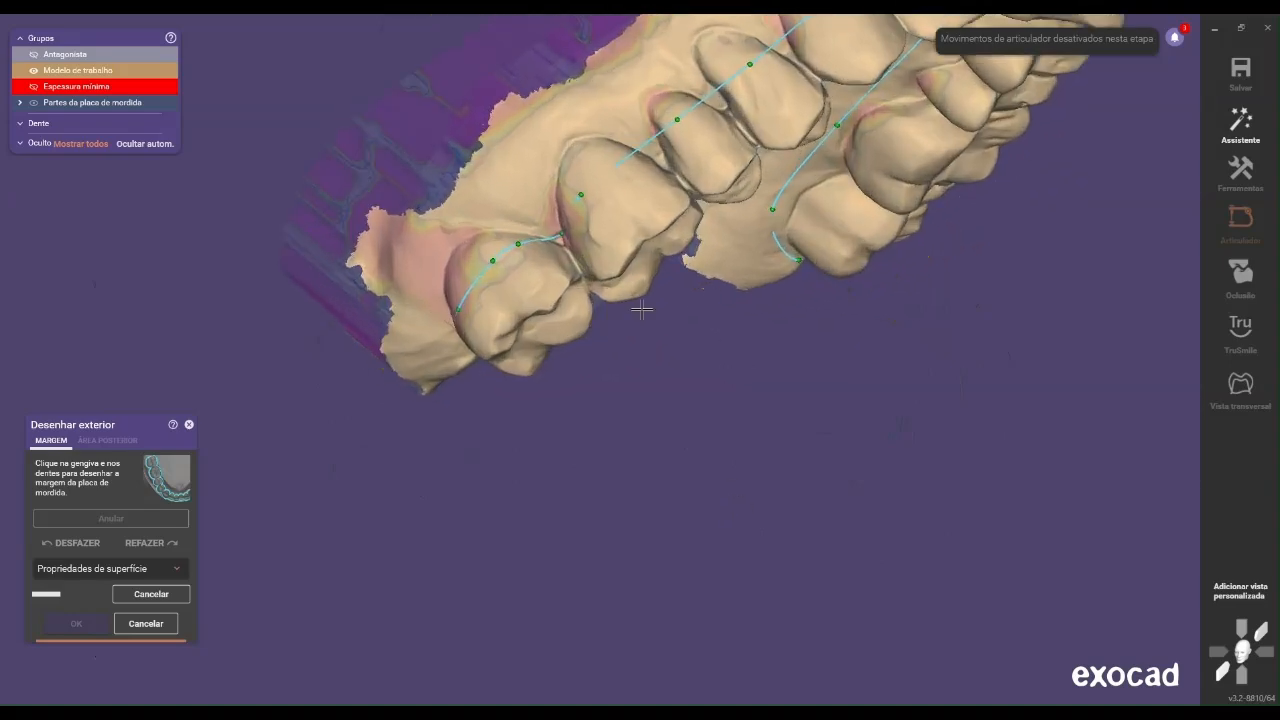
{"action": "right_click_drag", "start_coordinate": [711, 314], "coordinate": [658, 326]}
{"action": "scroll", "coordinate": [658, 326], "scroll_direction": "up", "scroll_amount": 2}
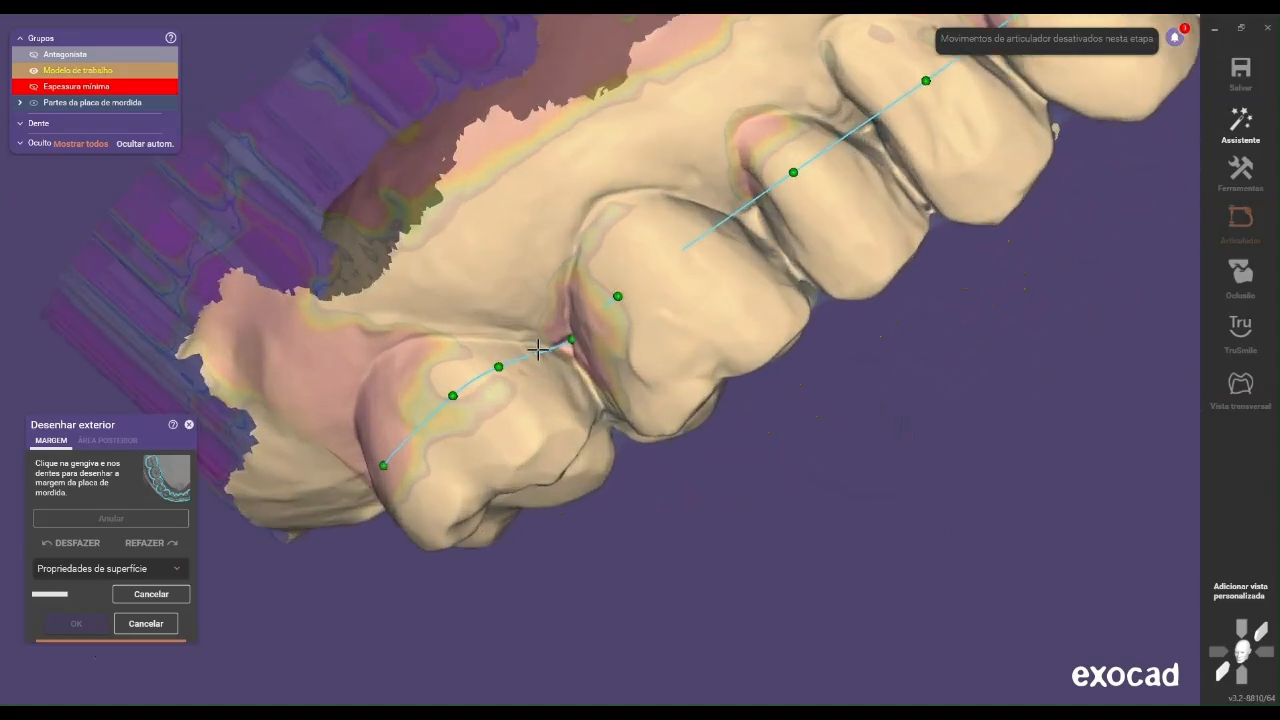
{"action": "scroll", "coordinate": [539, 340], "scroll_direction": "up", "scroll_amount": 1}
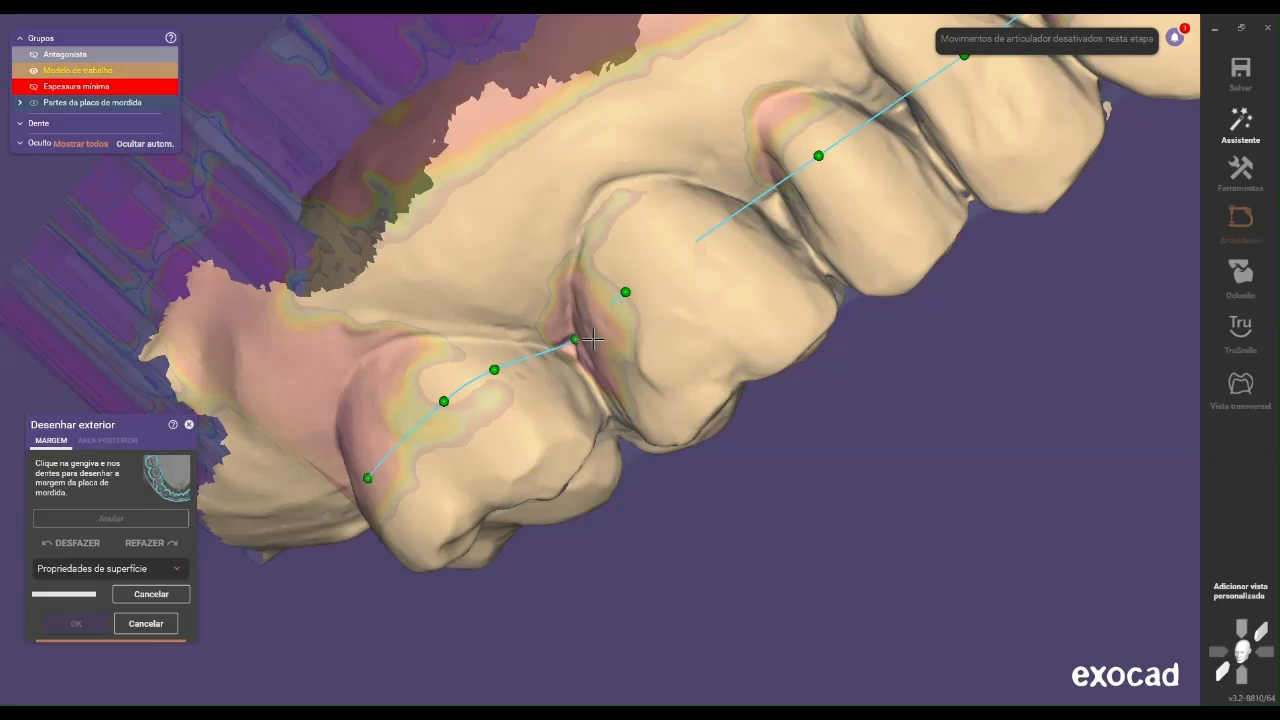
{"action": "left_click", "coordinate": [593, 340]}
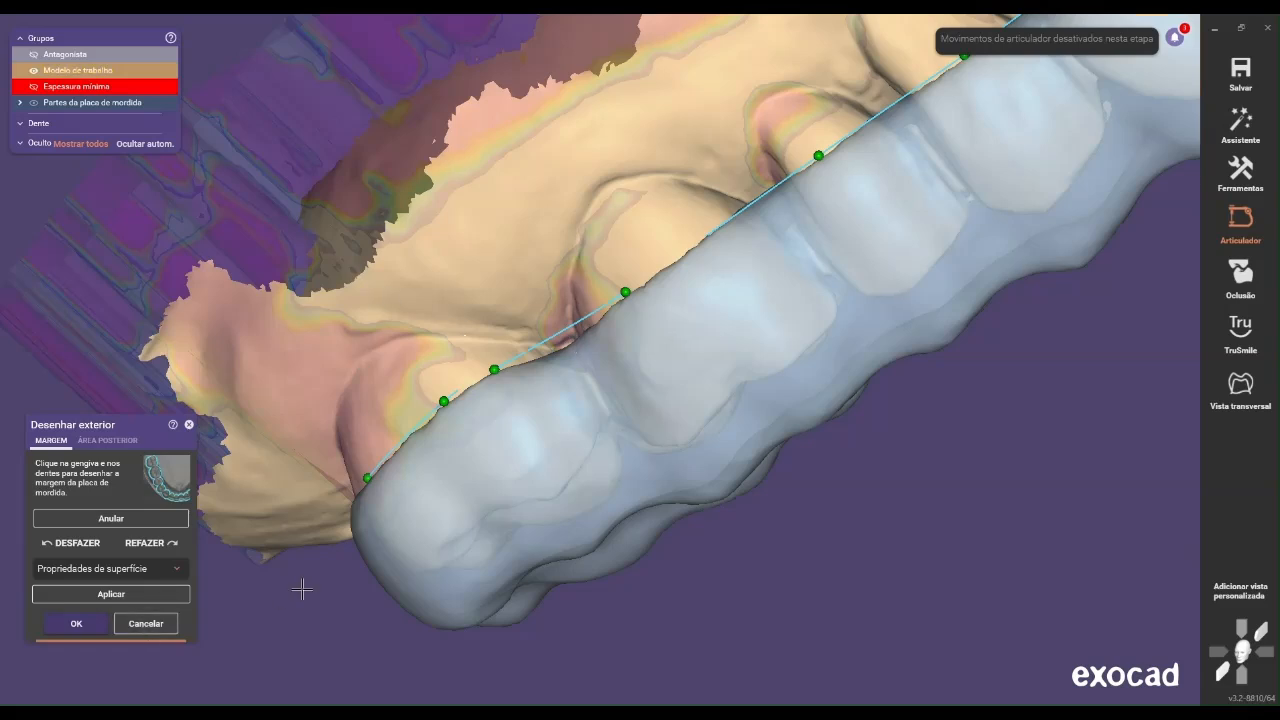
{"action": "right_click_drag", "start_coordinate": [447, 403], "coordinate": [529, 498]}
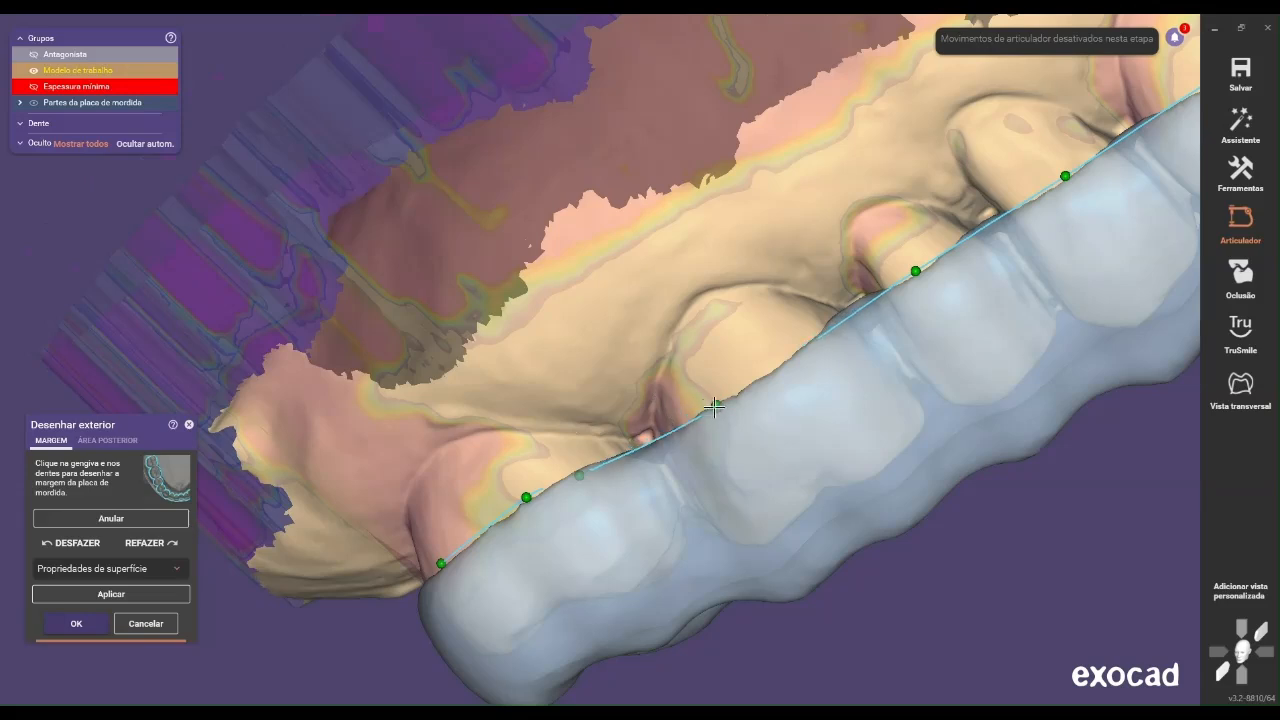
{"action": "left_click", "coordinate": [140, 596]}
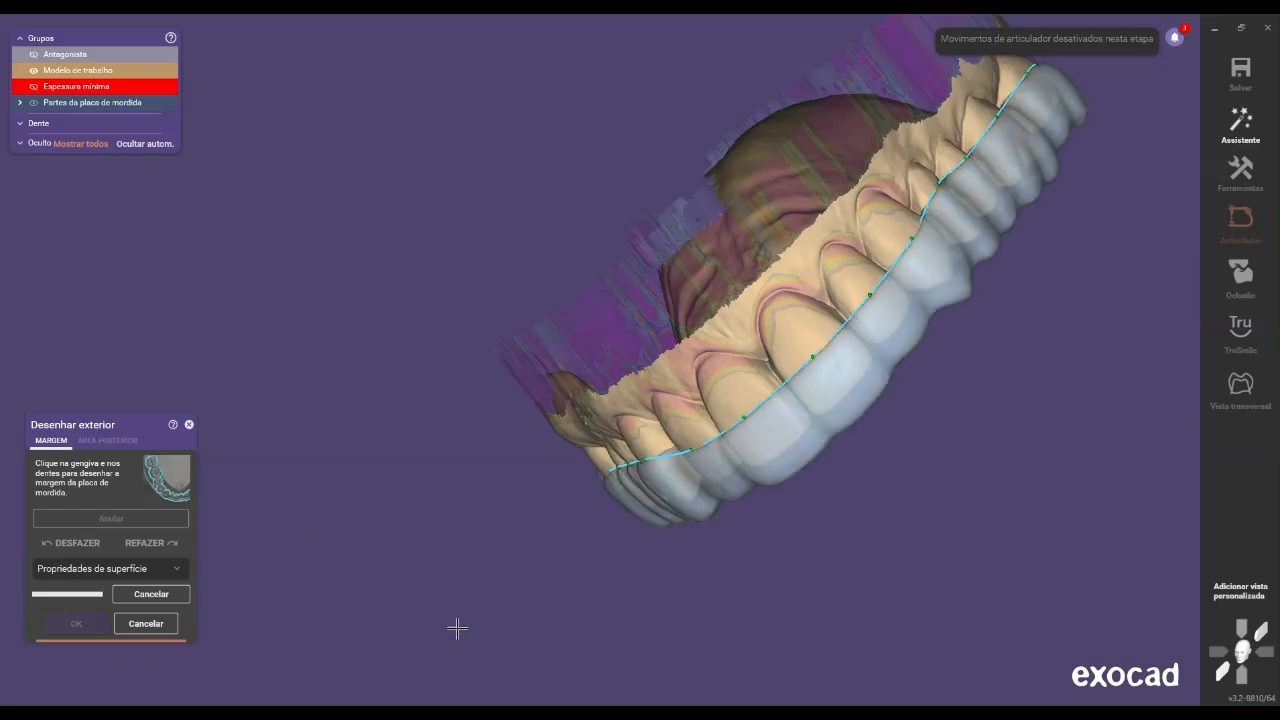
Accept the applied margin to finish drawing the splint's exterior
{"action": "right_click_drag", "start_coordinate": [673, 518], "coordinate": [715, 497]}
{"action": "left_click", "coordinate": [76, 624]}
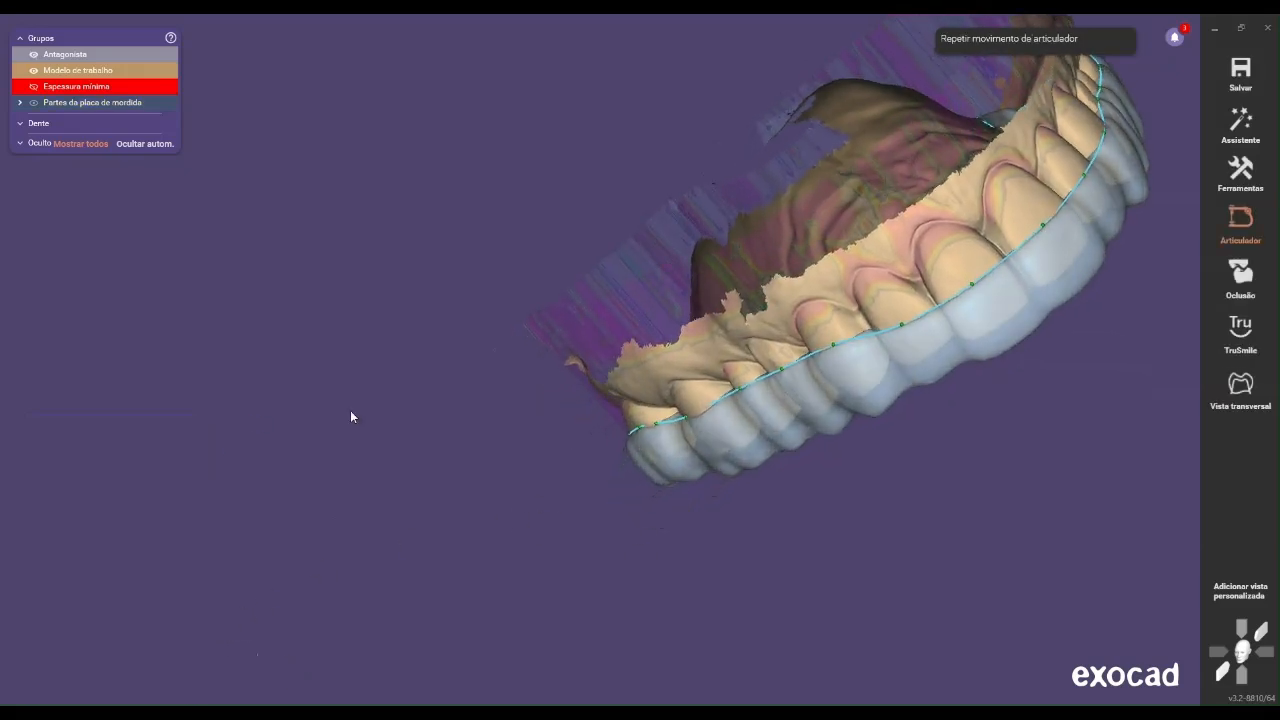
{"action": "scroll", "coordinate": [645, 331], "scroll_direction": "down", "scroll_amount": 3}
{"action": "right_click_drag", "start_coordinate": [645, 331], "coordinate": [984, 334]}
{"action": "middle_click_drag", "start_coordinate": [984, 334], "coordinate": [743, 287]}
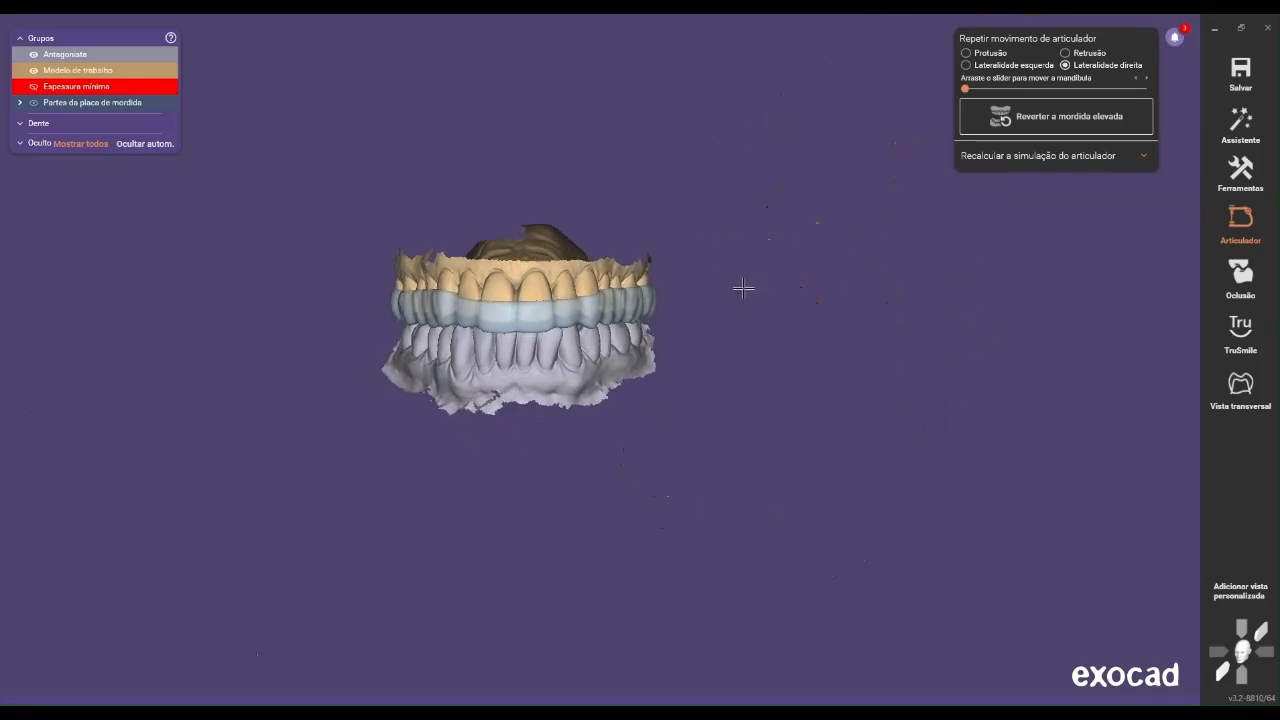
Start modelling the bite splint's exterior and show the antagonist
{"action": "right_click", "coordinate": [754, 285]}
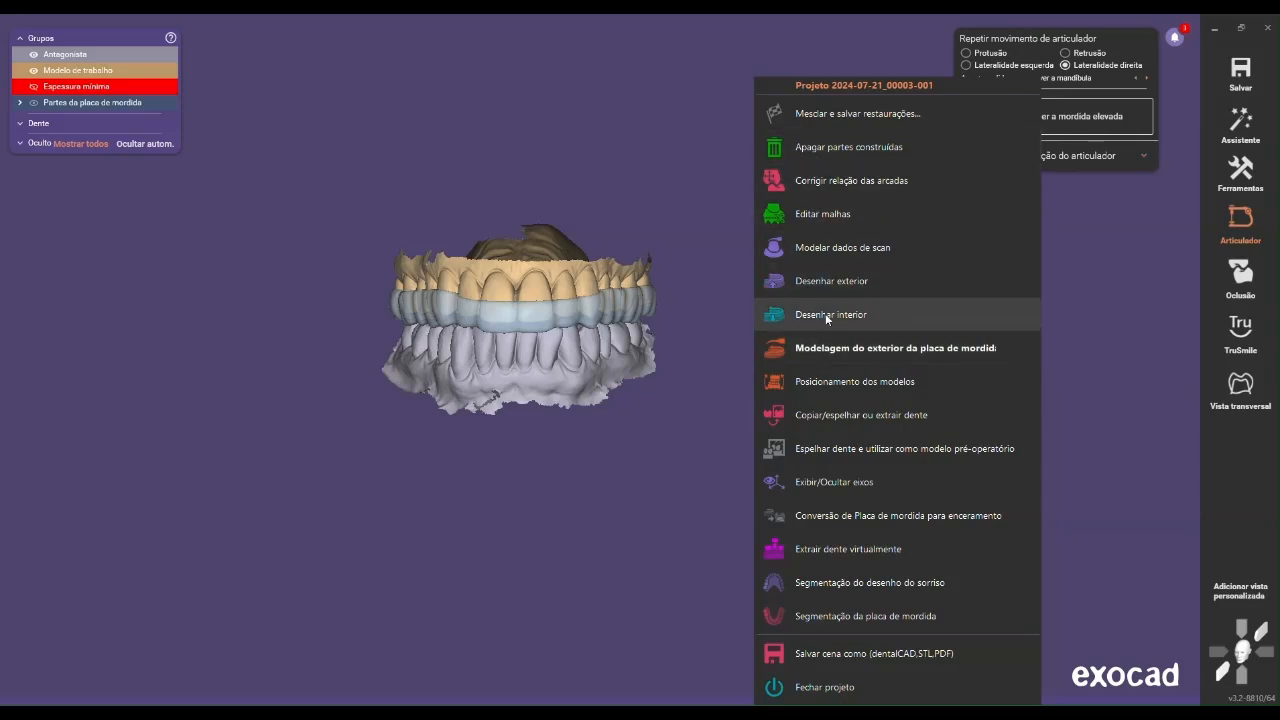
{"action": "left_click", "coordinate": [906, 352]}
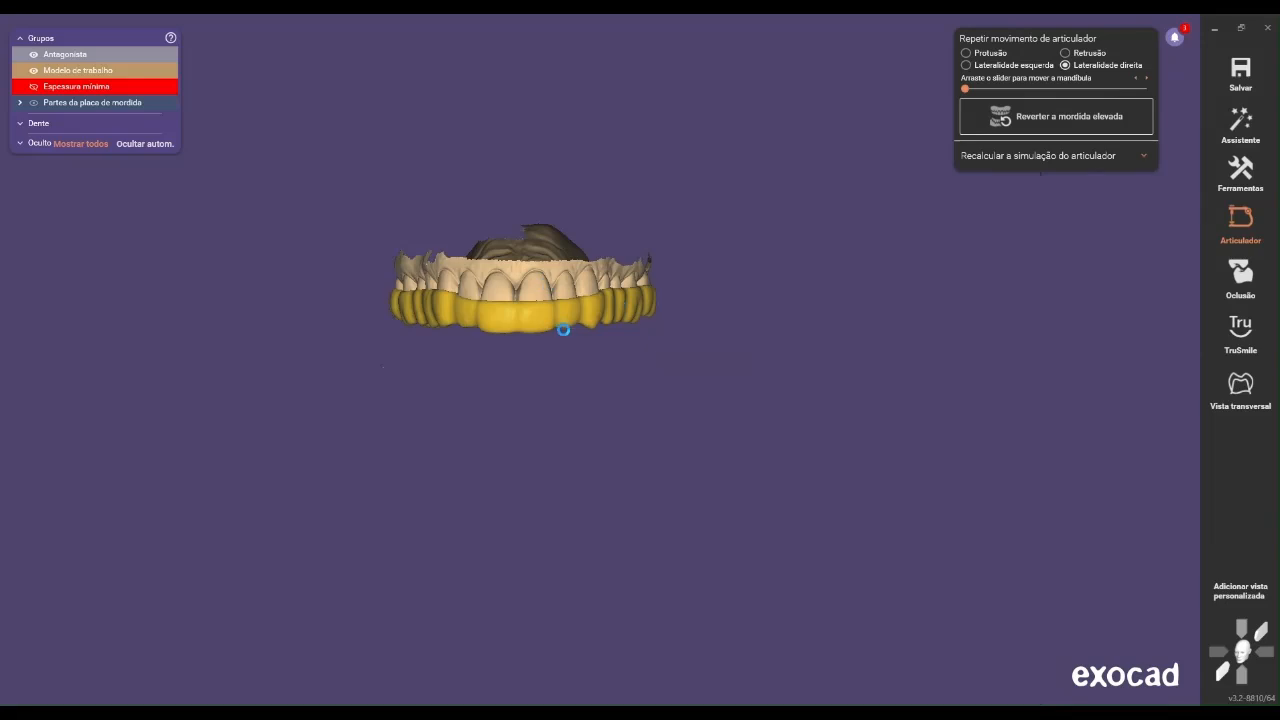
{"action": "right_click_drag", "start_coordinate": [463, 369], "coordinate": [517, 431]}
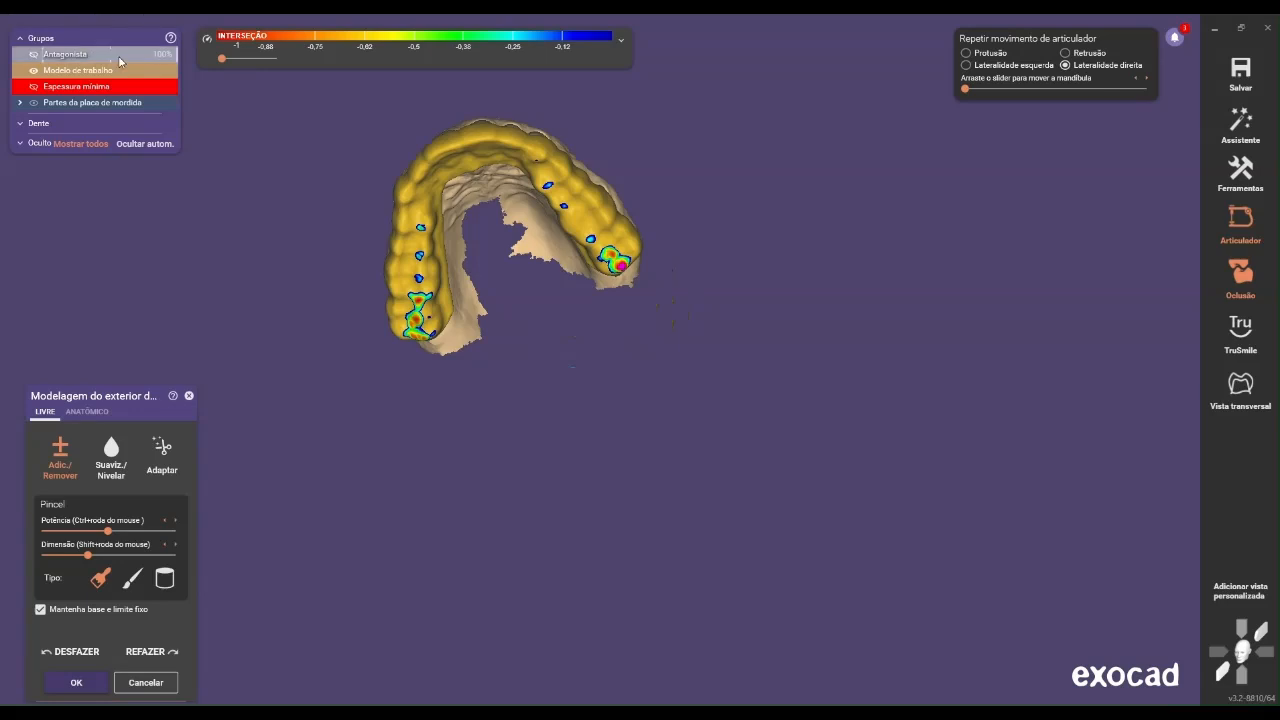
{"action": "left_click", "coordinate": [108, 54]}
{"action": "right_click_drag", "start_coordinate": [323, 91], "coordinate": [491, 194]}
Switch to anatomic modelling and release the fixed base and boundary
{"action": "left_click", "coordinate": [88, 412]}
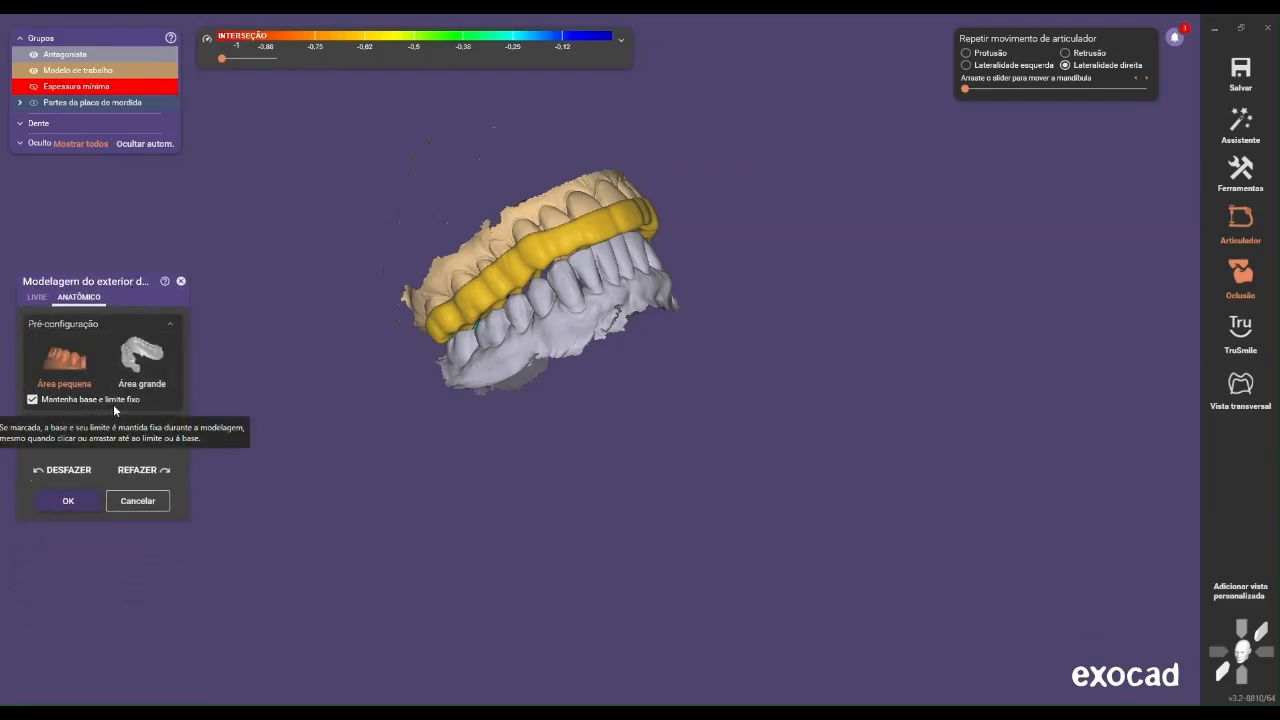
{"action": "left_click", "coordinate": [118, 401]}
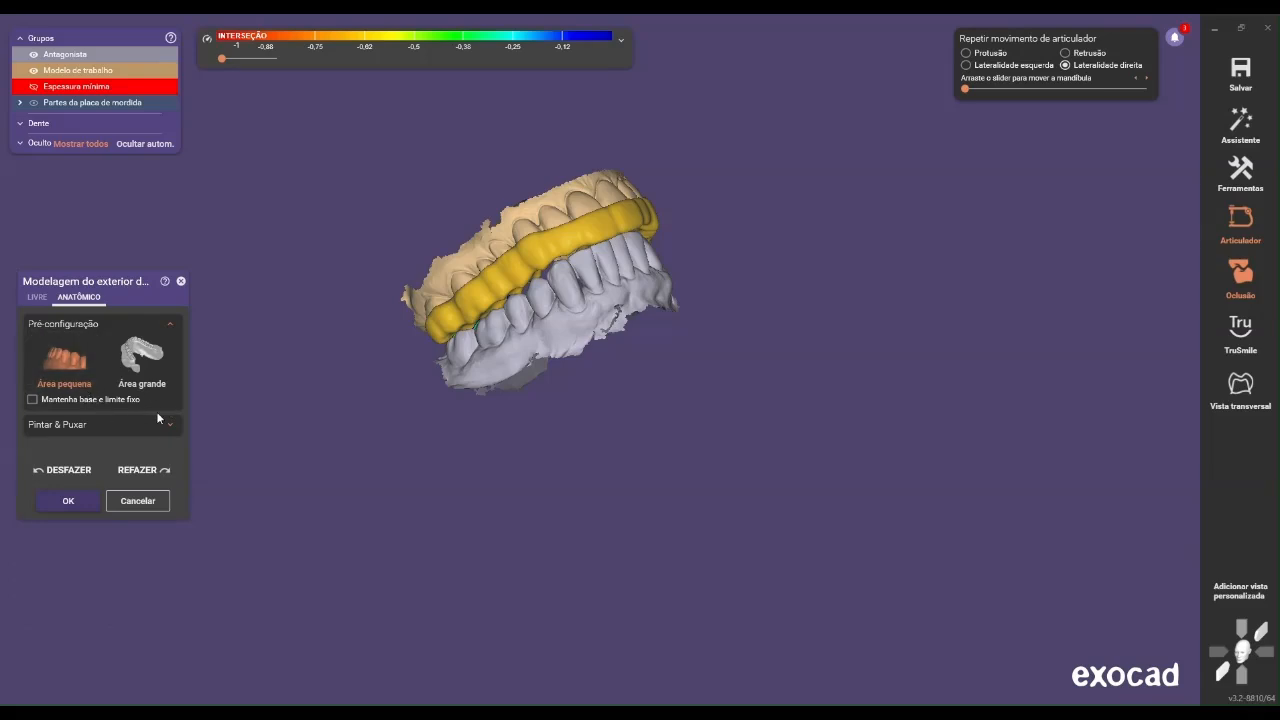
Try deforming the splint's buccal edge beside the patient's right first molar with the small area preset, and undo it
{"action": "scroll", "coordinate": [449, 277], "scroll_direction": "up", "scroll_amount": 5}
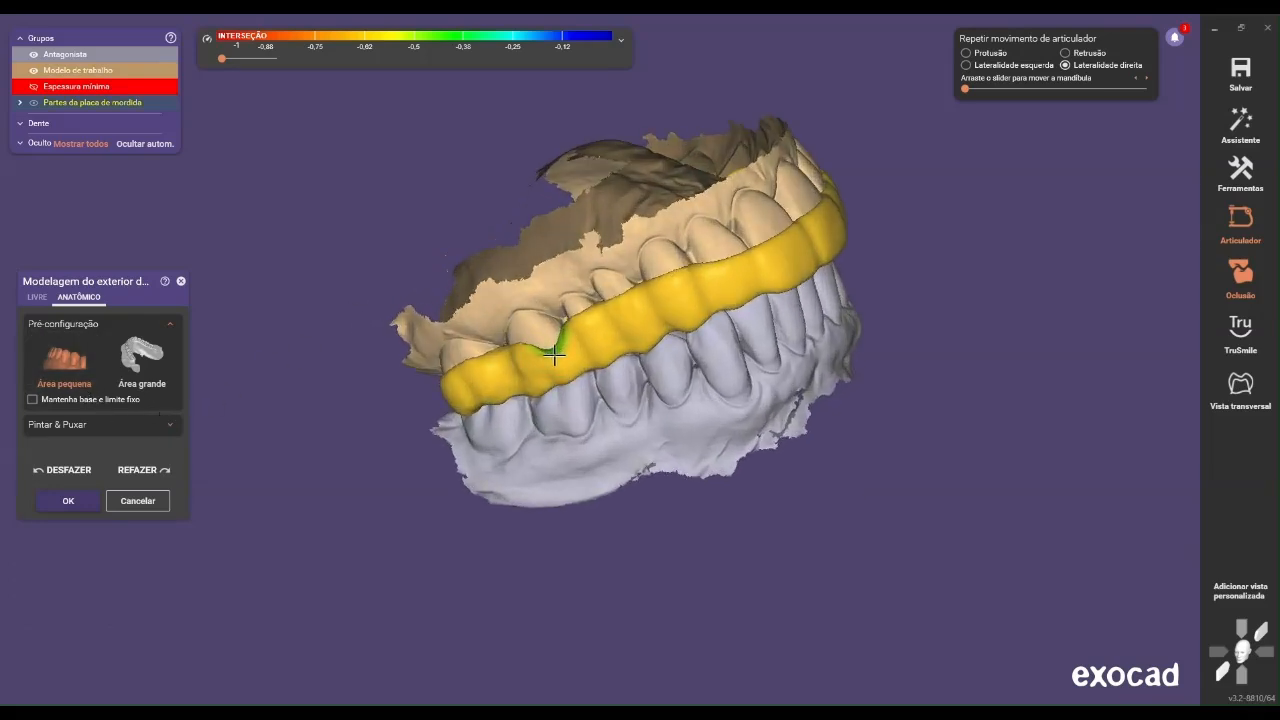
{"action": "scroll", "coordinate": [554, 351], "scroll_direction": "up", "scroll_amount": 2}
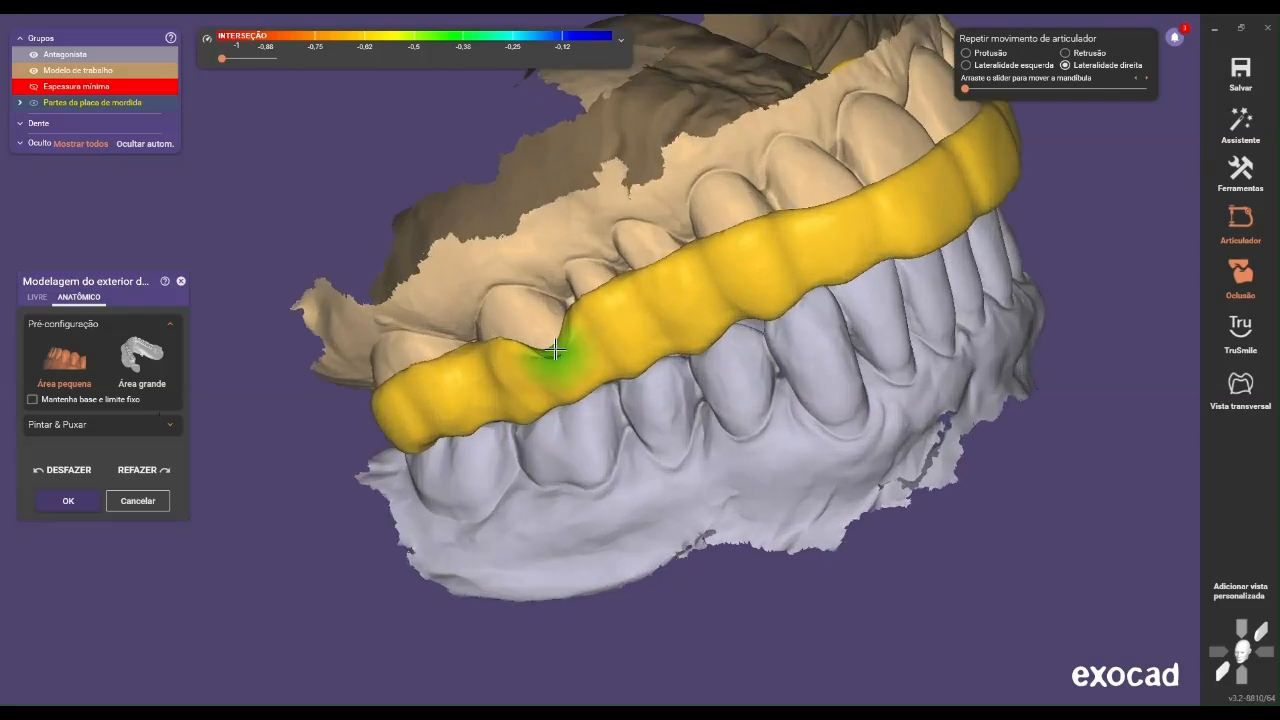
{"action": "scroll", "coordinate": [543, 325], "scroll_direction": "up", "scroll_amount": 2}
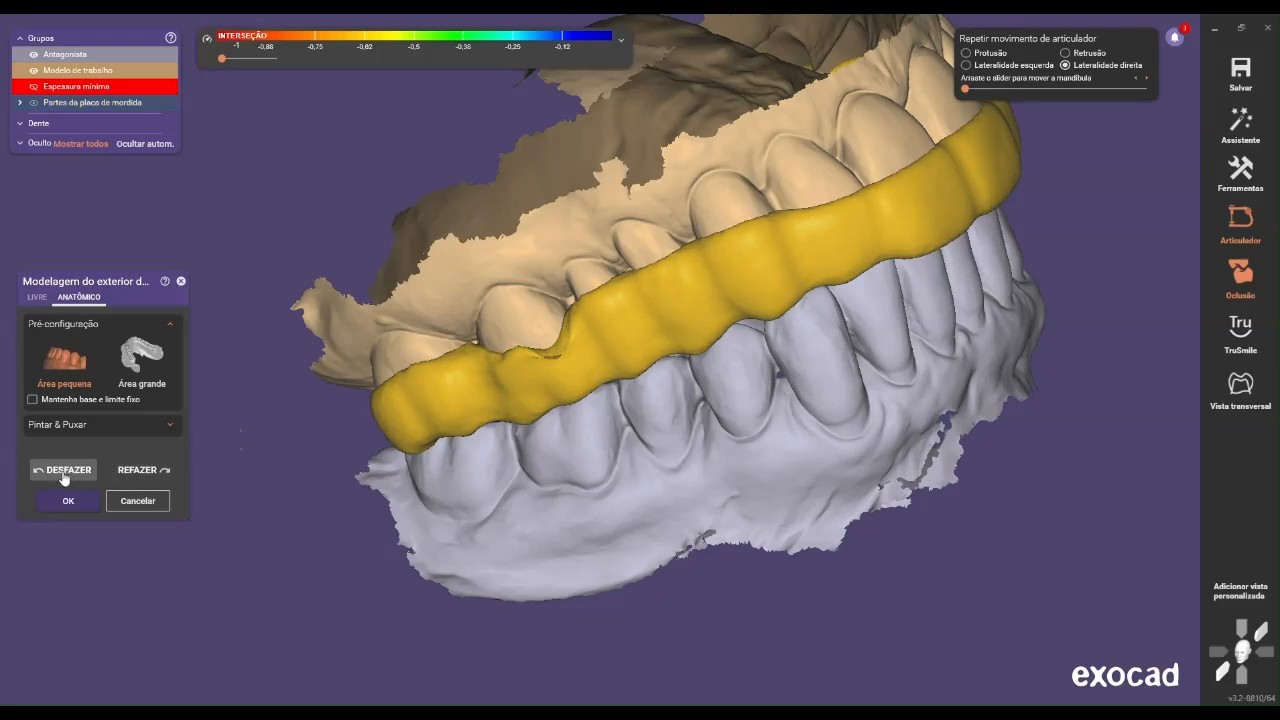
{"action": "left_click", "coordinate": [68, 475]}
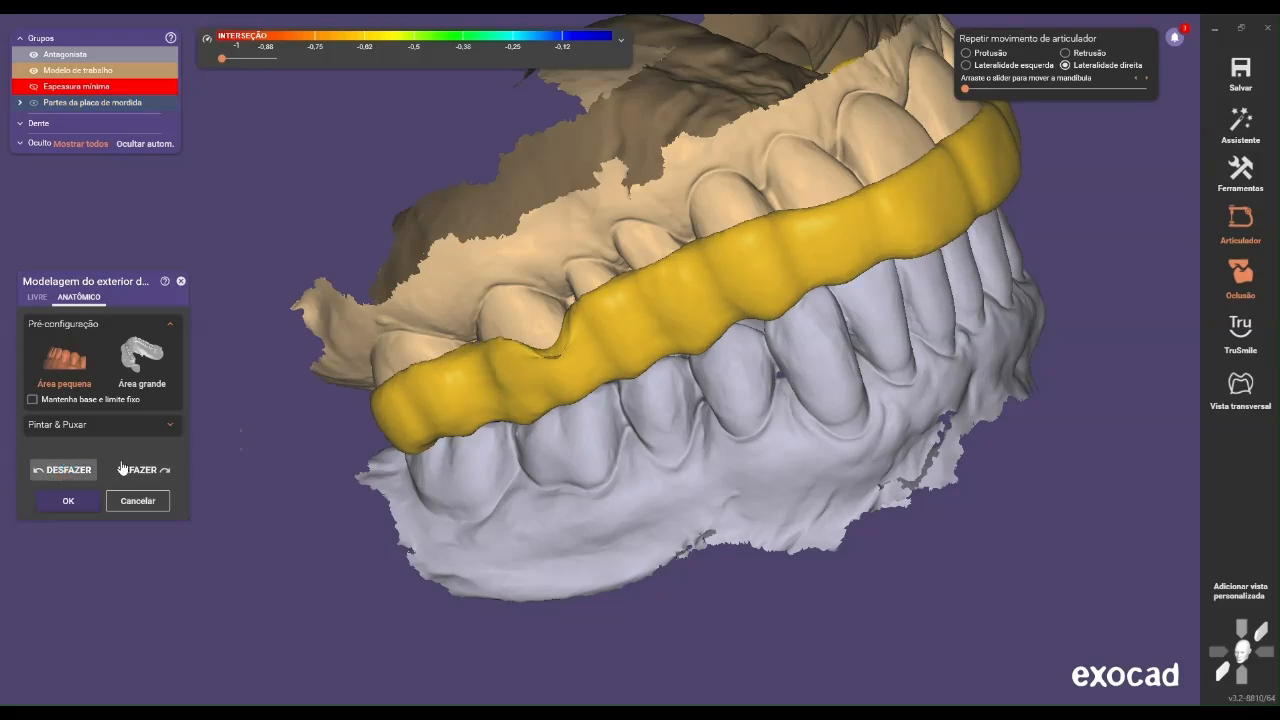
{"action": "scroll", "coordinate": [504, 302], "scroll_direction": "down", "scroll_amount": 4}
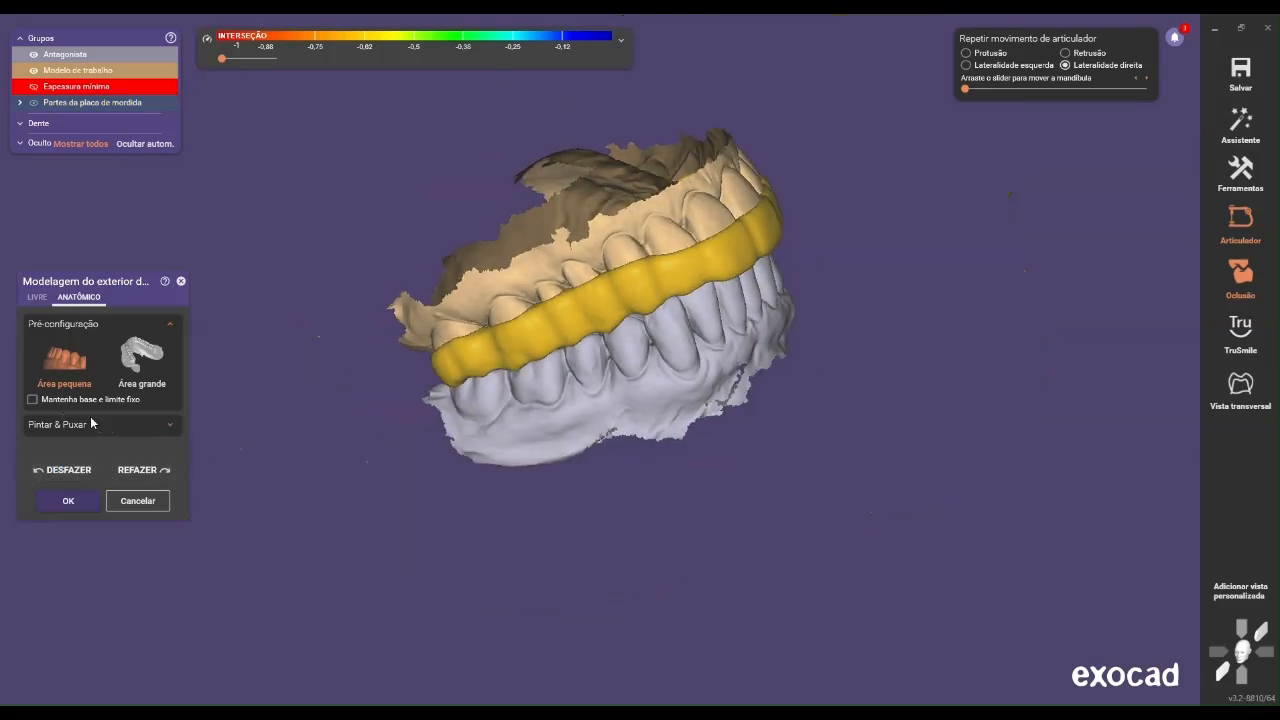
Examine the intersection areas on the splint's occlusal surface with the antagonist hidden
{"action": "right_click_drag", "start_coordinate": [708, 322], "coordinate": [693, 321]}
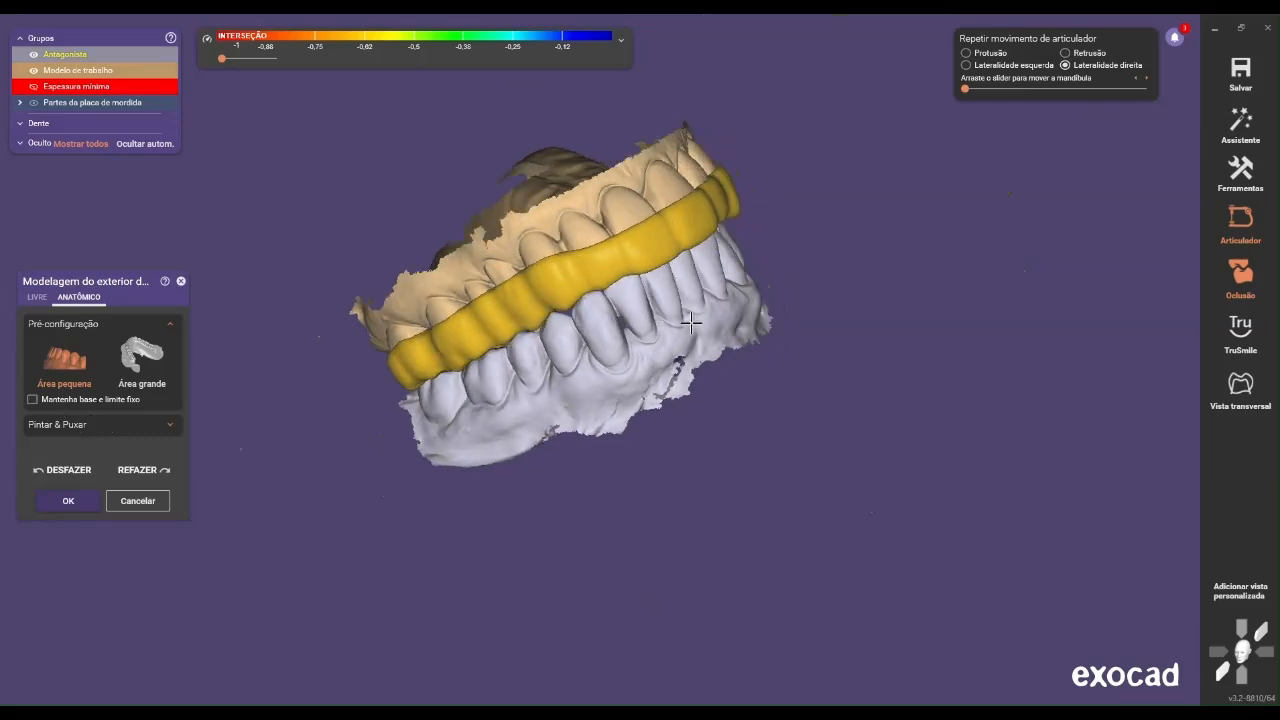
{"action": "right_click_drag", "start_coordinate": [400, 195], "coordinate": [591, 446]}
{"action": "scroll", "coordinate": [597, 444], "scroll_direction": "up", "scroll_amount": 3}
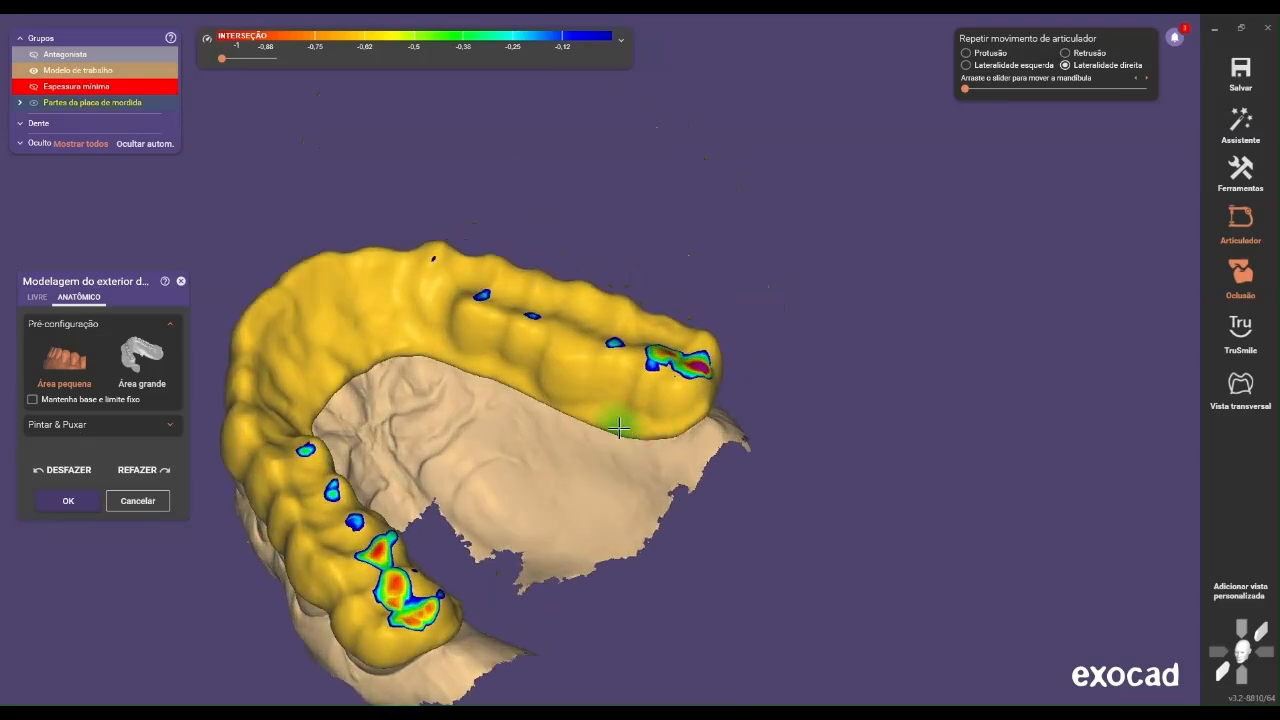
{"action": "scroll", "coordinate": [615, 428], "scroll_direction": "down", "scroll_amount": 4}
{"action": "right_click_drag", "start_coordinate": [586, 480], "coordinate": [558, 514]}
{"action": "scroll", "coordinate": [522, 542], "scroll_direction": "up", "scroll_amount": 3}
{"action": "left_click_drag", "start_coordinate": [508, 525], "coordinate": [500, 514]}
{"action": "mouse_move", "coordinate": [500, 514]}
{"action": "right_mouse_down"}
{"action": "mouse_move", "coordinate": [457, 530]}
{"action": "mouse_move", "coordinate": [571, 451]}
{"action": "right_mouse_up"}
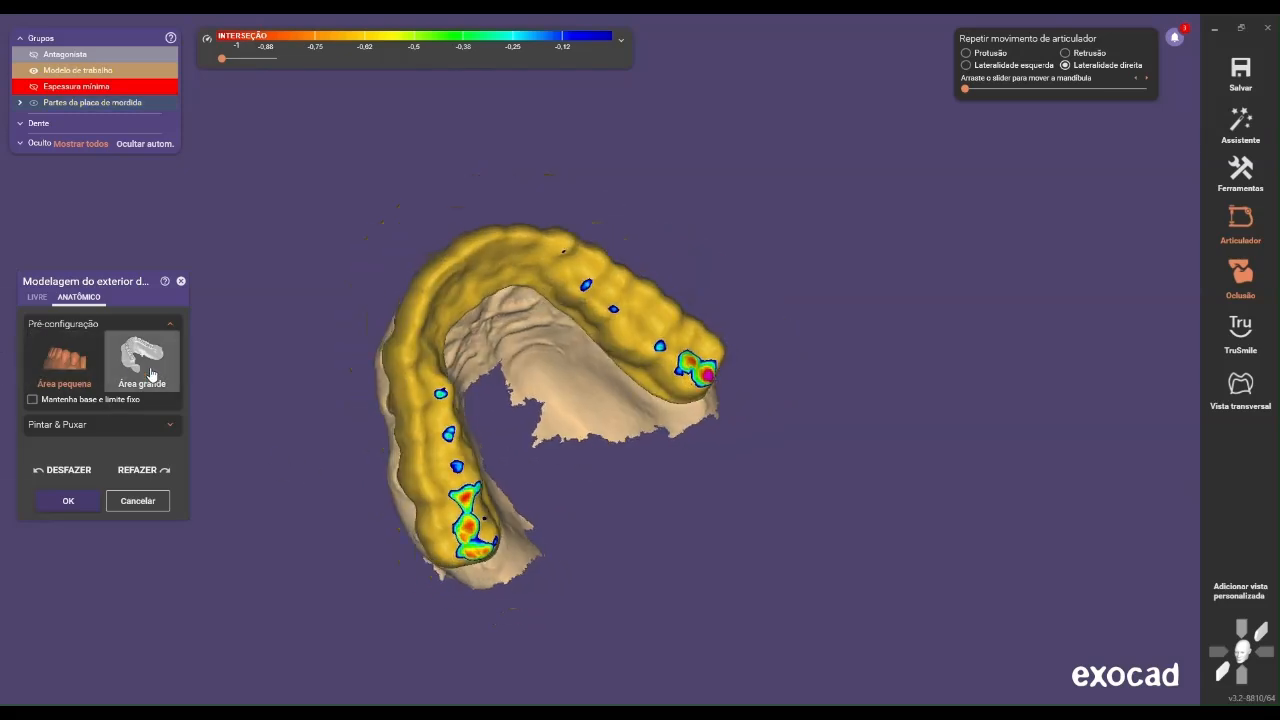
Keep the splint's base and boundary fixed again, and show the antagonist at 50% opacity
{"action": "right_click_drag", "start_coordinate": [668, 352], "coordinate": [629, 345]}
{"action": "middle_click_drag", "start_coordinate": [629, 345], "coordinate": [599, 321]}
{"action": "scroll", "coordinate": [400, 295], "scroll_direction": "up", "scroll_amount": 5}
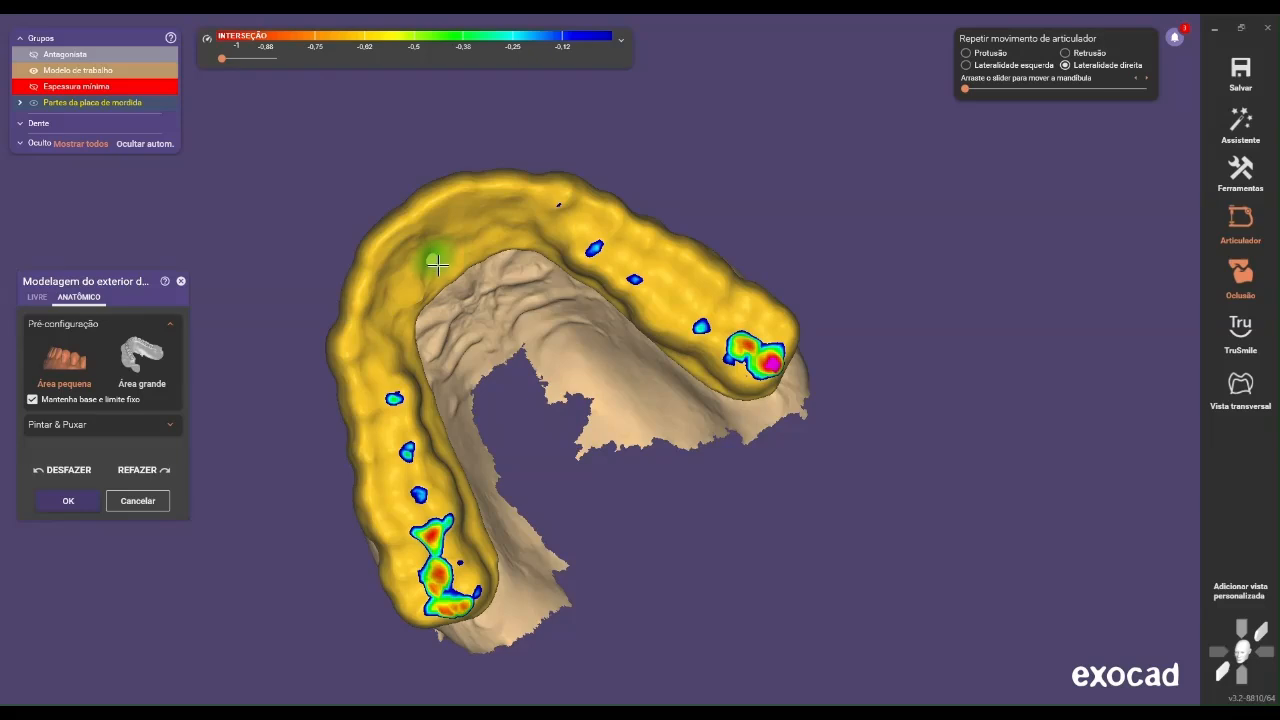
{"action": "left_click_drag", "start_coordinate": [172, 54], "coordinate": [110, 56]}
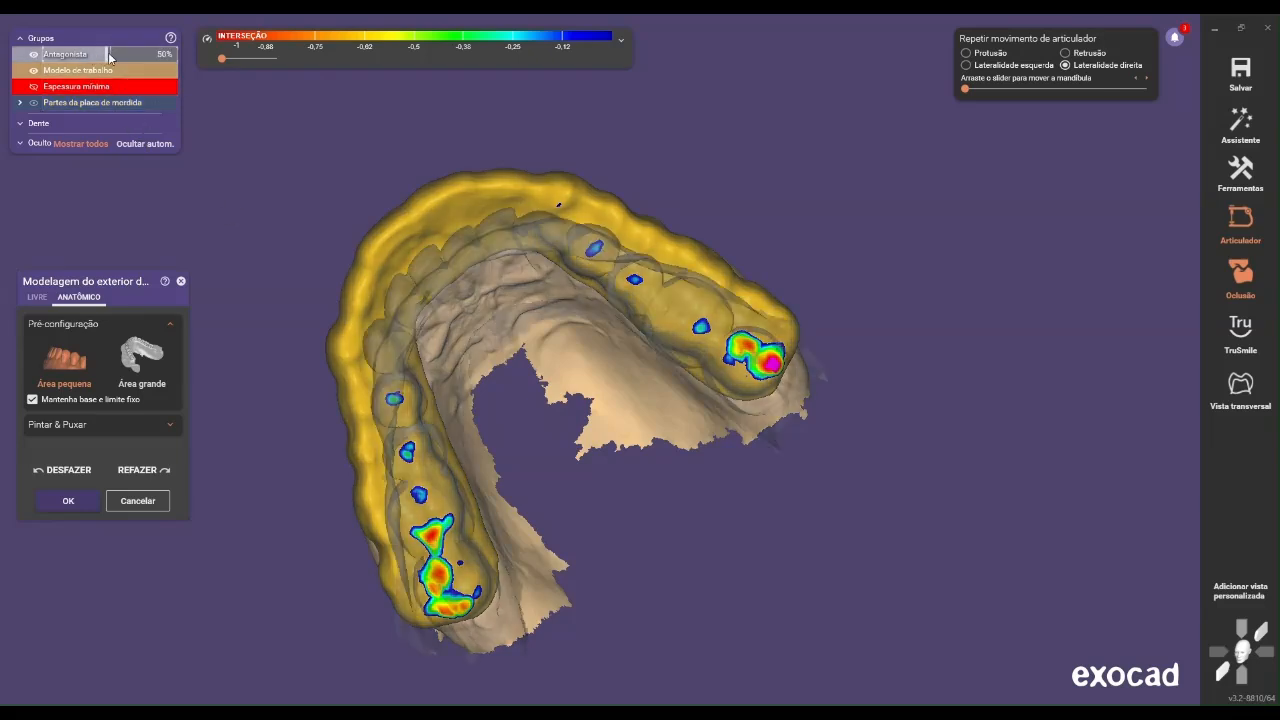
Undo the last deformation and choose the large area preset for anatomic modelling
{"action": "right_click_drag", "start_coordinate": [601, 423], "coordinate": [605, 416]}
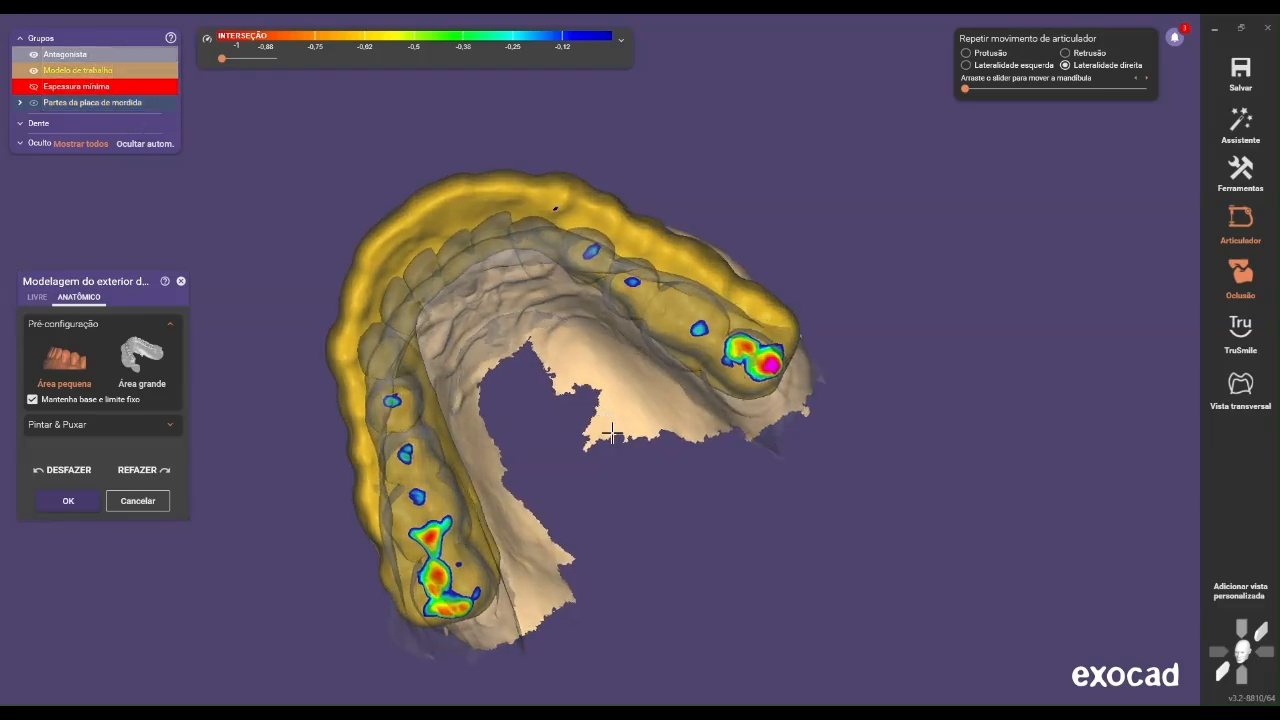
{"action": "left_click", "coordinate": [71, 471]}
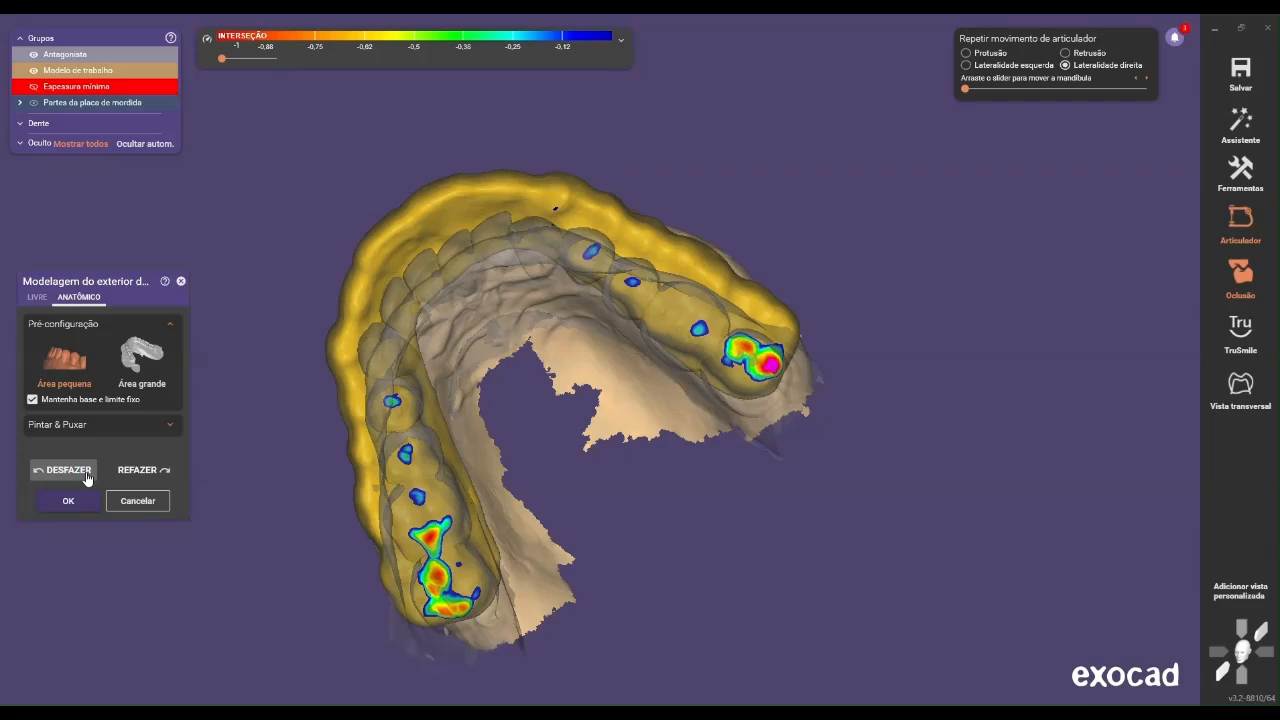
{"action": "right_click_drag", "start_coordinate": [436, 400], "coordinate": [435, 319]}
{"action": "scroll", "coordinate": [435, 319], "scroll_direction": "up", "scroll_amount": 2}
{"action": "left_click", "coordinate": [142, 358]}
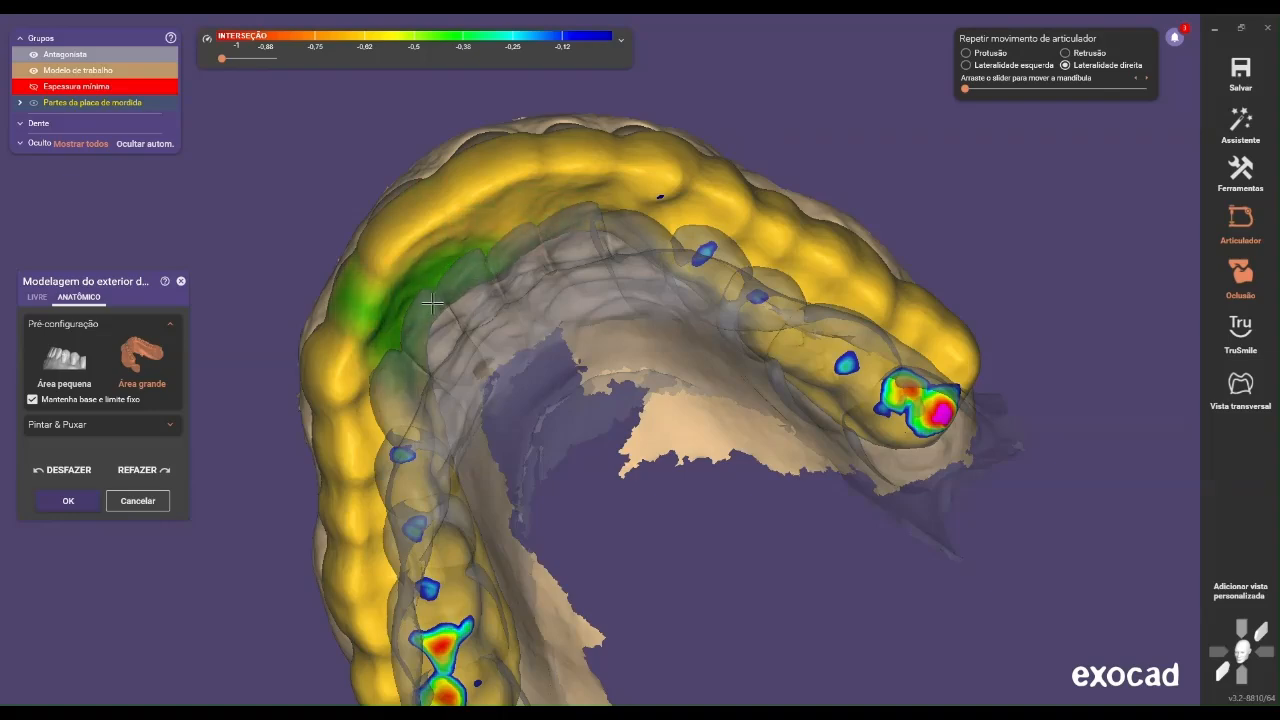
Deform the splint's anterior edge around the patient's right canine toward the antagonist with the large area preset
{"action": "right_click_drag", "start_coordinate": [436, 309], "coordinate": [487, 314]}
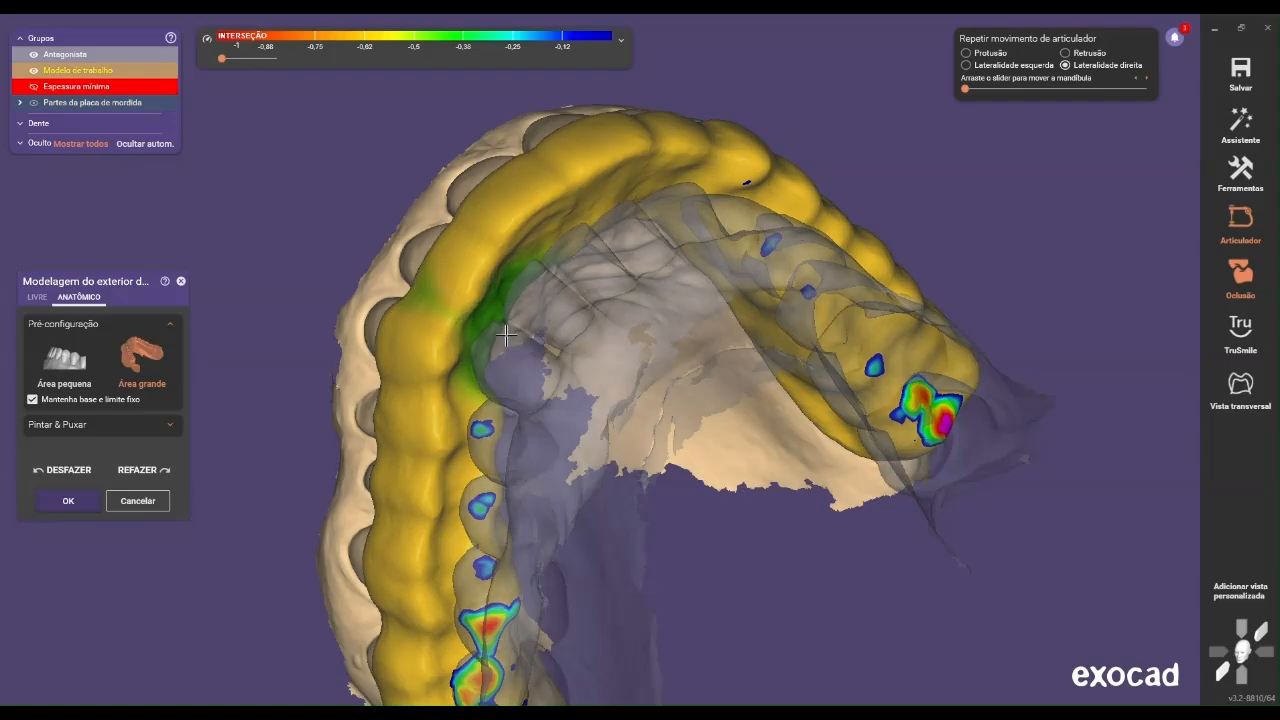
{"action": "mouse_move", "coordinate": [508, 336]}
{"action": "right_mouse_down"}
{"action": "mouse_move", "coordinate": [538, 300]}
{"action": "mouse_move", "coordinate": [558, 305]}
{"action": "mouse_move", "coordinate": [538, 282]}
{"action": "mouse_move", "coordinate": [546, 307]}
{"action": "mouse_move", "coordinate": [558, 268]}
{"action": "mouse_move", "coordinate": [570, 277]}
{"action": "mouse_move", "coordinate": [486, 269]}
{"action": "right_mouse_up"}
{"action": "scroll", "coordinate": [562, 262], "scroll_direction": "down", "scroll_amount": 4}
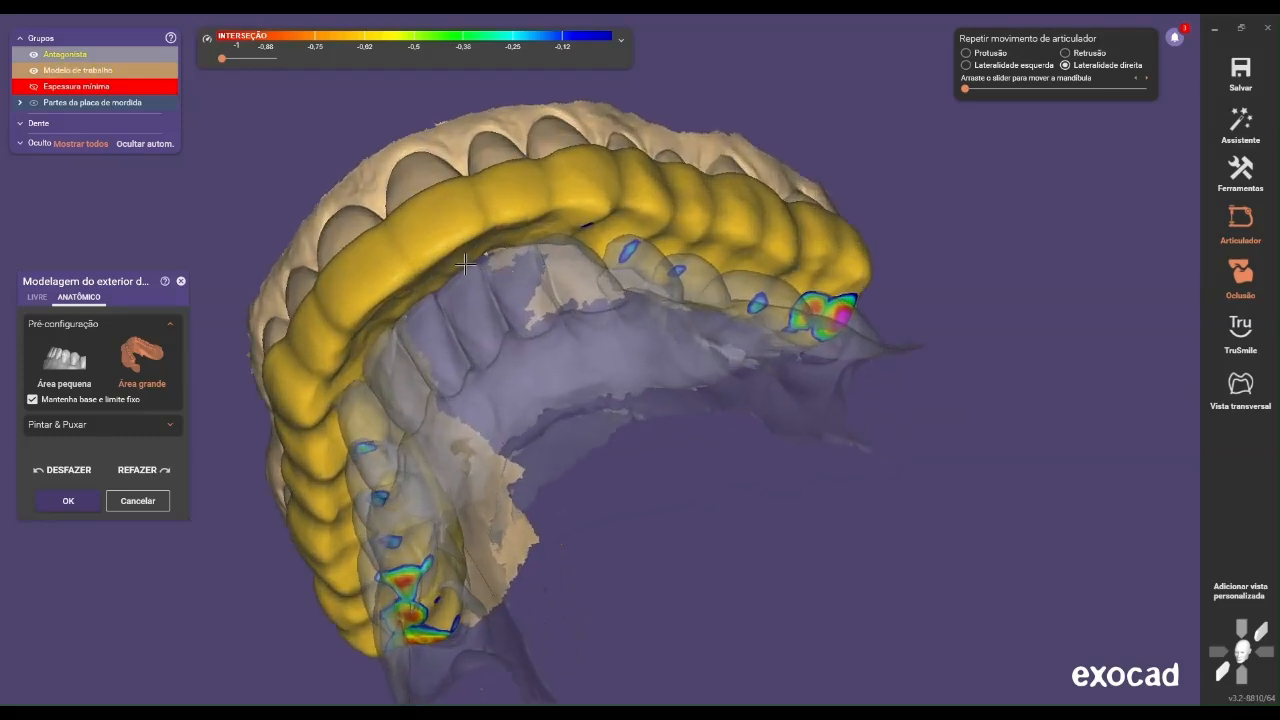
{"action": "mouse_move", "coordinate": [487, 275]}
{"action": "right_mouse_down"}
{"action": "mouse_move", "coordinate": [414, 290]}
{"action": "mouse_move", "coordinate": [430, 255]}
{"action": "mouse_move", "coordinate": [511, 250]}
{"action": "right_mouse_up"}
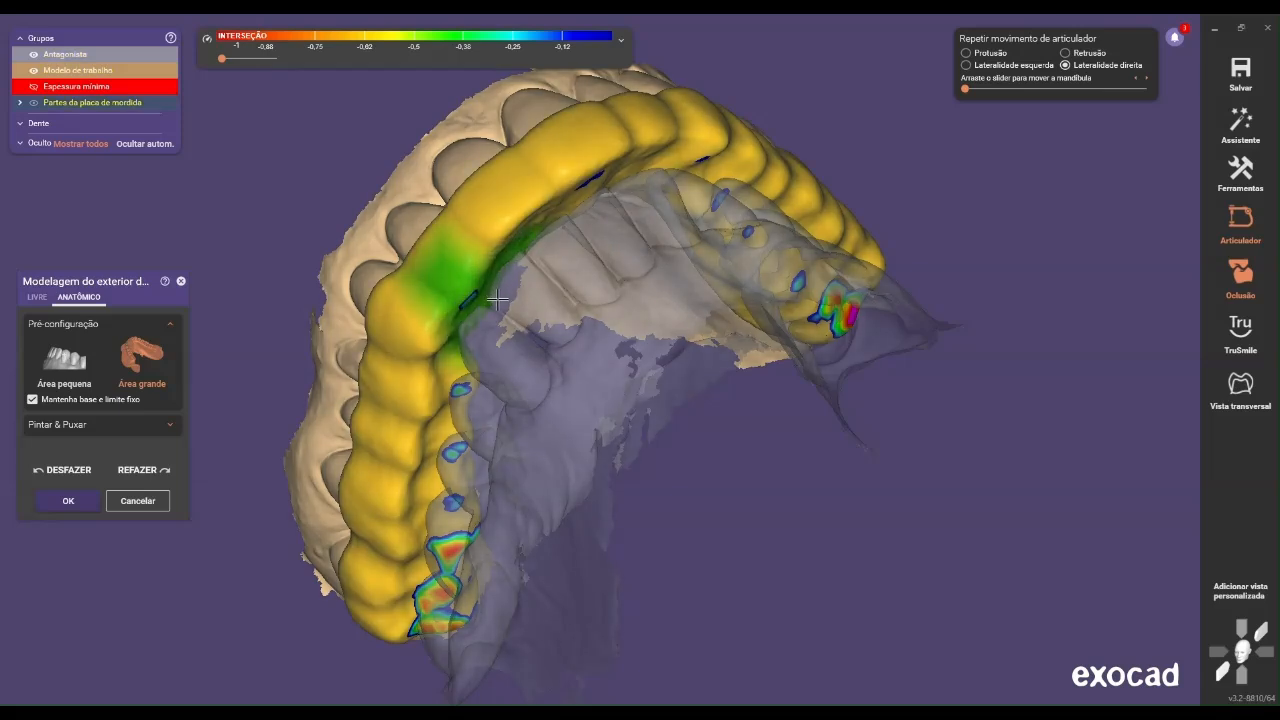
{"action": "scroll", "coordinate": [510, 284], "scroll_direction": "down", "scroll_amount": 4}
{"action": "right_click_drag", "start_coordinate": [510, 284], "coordinate": [430, 290]}
{"action": "scroll", "coordinate": [495, 260], "scroll_direction": "down", "scroll_amount": 3}
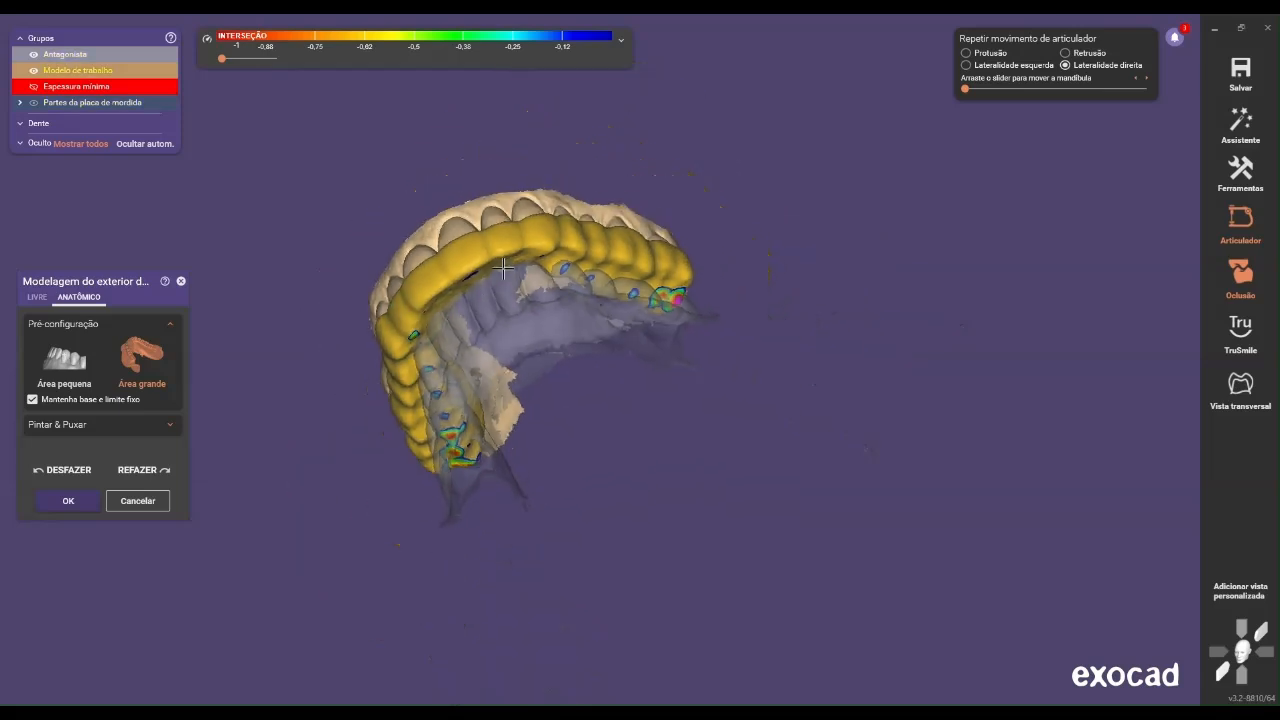
Turn off the occlusion intersection colours and show the antagonist fully opaque
{"action": "left_click", "coordinate": [1256, 288]}
{"action": "right_click_drag", "start_coordinate": [612, 370], "coordinate": [530, 350]}
{"action": "scroll", "coordinate": [519, 344], "scroll_direction": "up", "scroll_amount": 3}
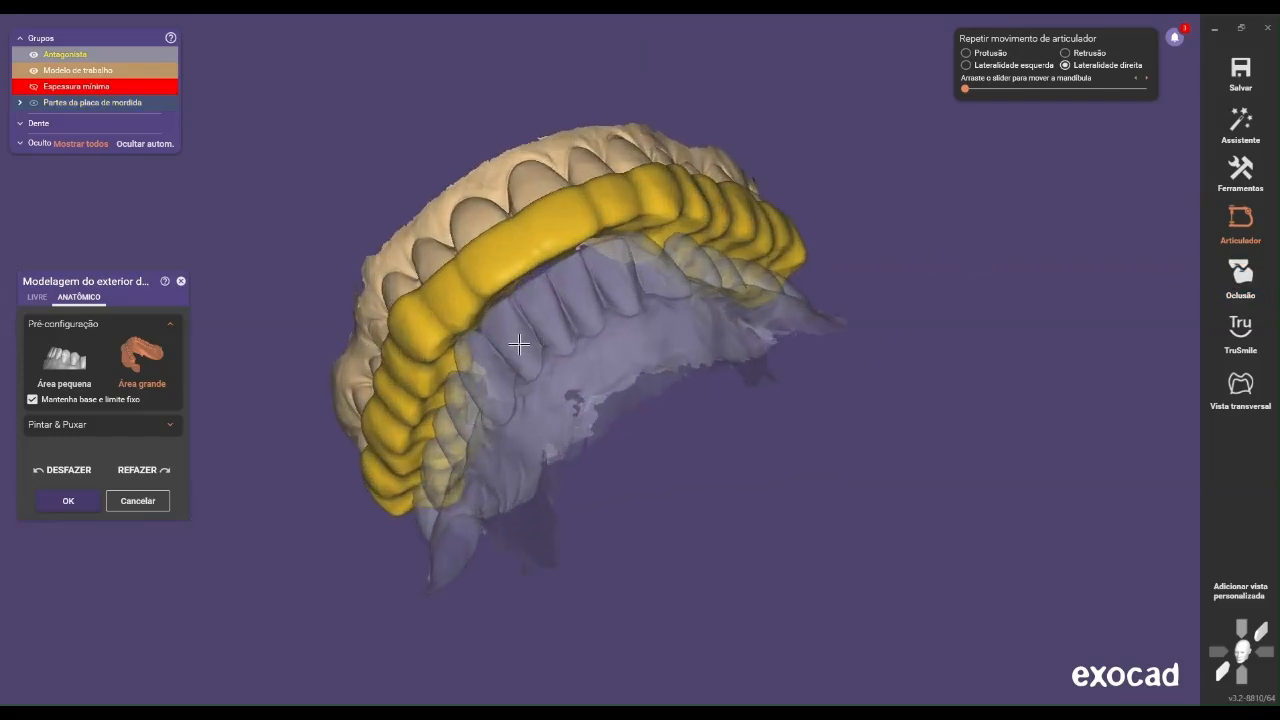
{"action": "scroll", "coordinate": [519, 344], "scroll_direction": "up", "scroll_amount": 4}
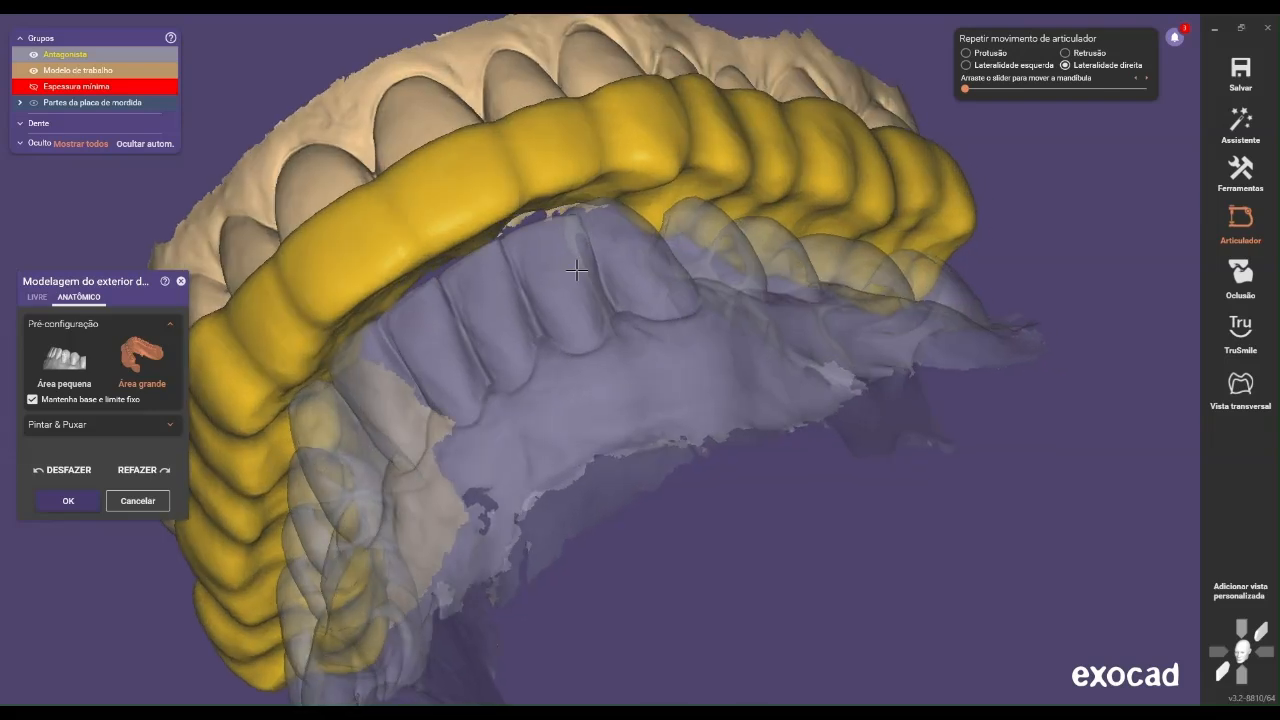
{"action": "right_click_drag", "start_coordinate": [577, 270], "coordinate": [575, 281]}
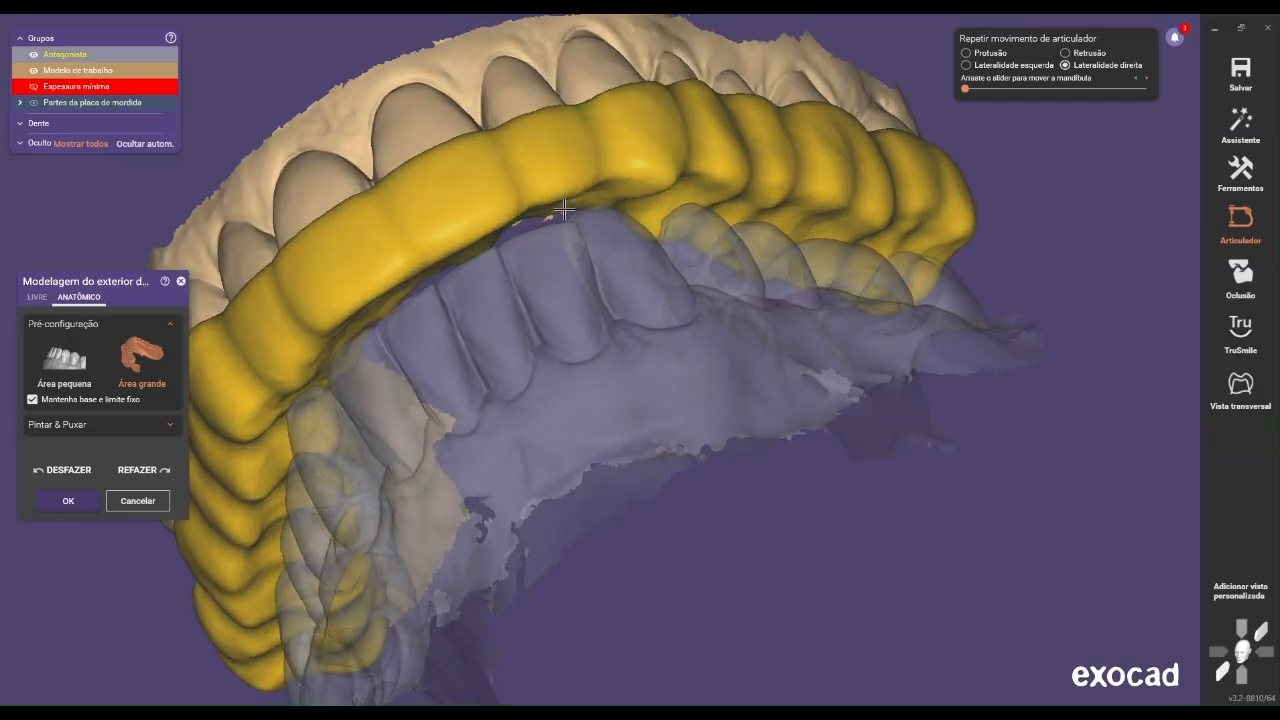
{"action": "mouse_move", "coordinate": [566, 213]}
{"action": "right_mouse_down"}
{"action": "mouse_move", "coordinate": [566, 238]}
{"action": "mouse_move", "coordinate": [759, 311]}
{"action": "mouse_move", "coordinate": [634, 357]}
{"action": "mouse_move", "coordinate": [675, 386]}
{"action": "right_mouse_up"}
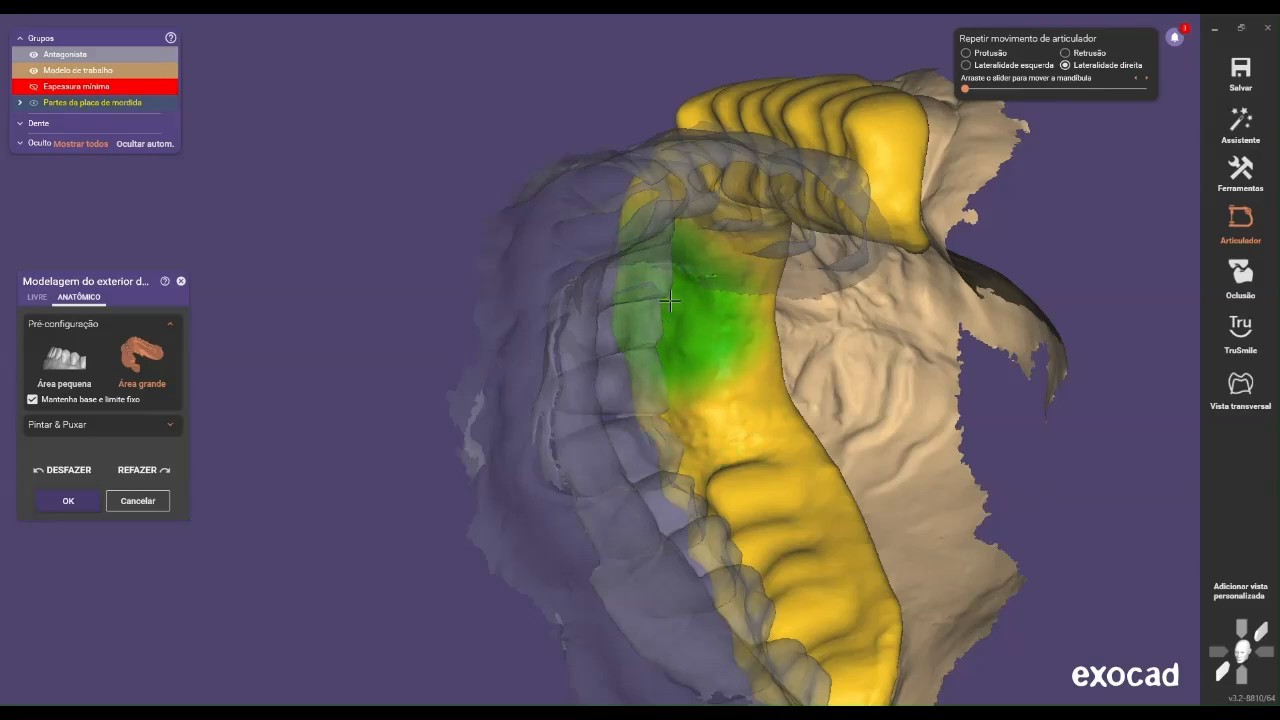
{"action": "right_click_drag", "start_coordinate": [682, 272], "coordinate": [732, 317]}
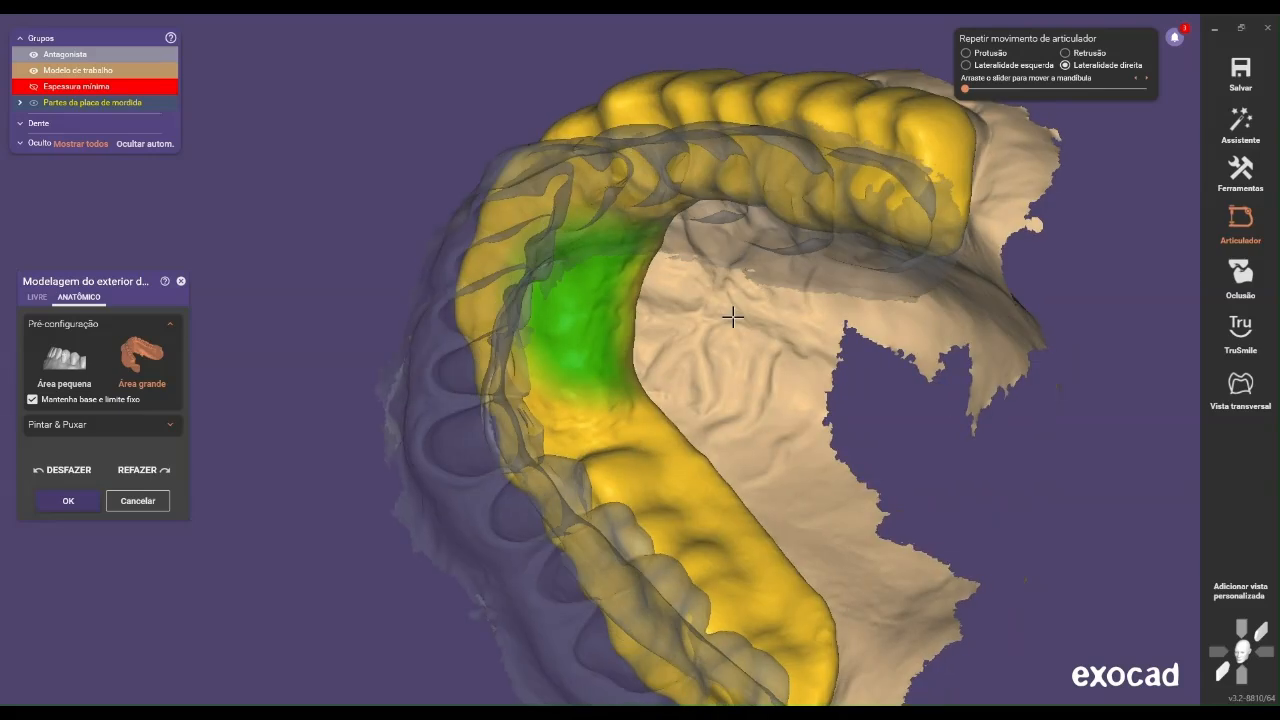
{"action": "left_click_drag", "start_coordinate": [101, 52], "coordinate": [240, 61]}
Examine the gap between the splint's edge and the antagonist teeth from the front and from both buccal sides
{"action": "mouse_move", "coordinate": [540, 110]}
{"action": "right_mouse_down"}
{"action": "mouse_move", "coordinate": [612, 130]}
{"action": "mouse_move", "coordinate": [605, 200]}
{"action": "mouse_move", "coordinate": [545, 193]}
{"action": "mouse_move", "coordinate": [541, 177]}
{"action": "mouse_move", "coordinate": [677, 197]}
{"action": "mouse_move", "coordinate": [619, 254]}
{"action": "right_mouse_up"}
{"action": "scroll", "coordinate": [619, 254], "scroll_direction": "up", "scroll_amount": 3}
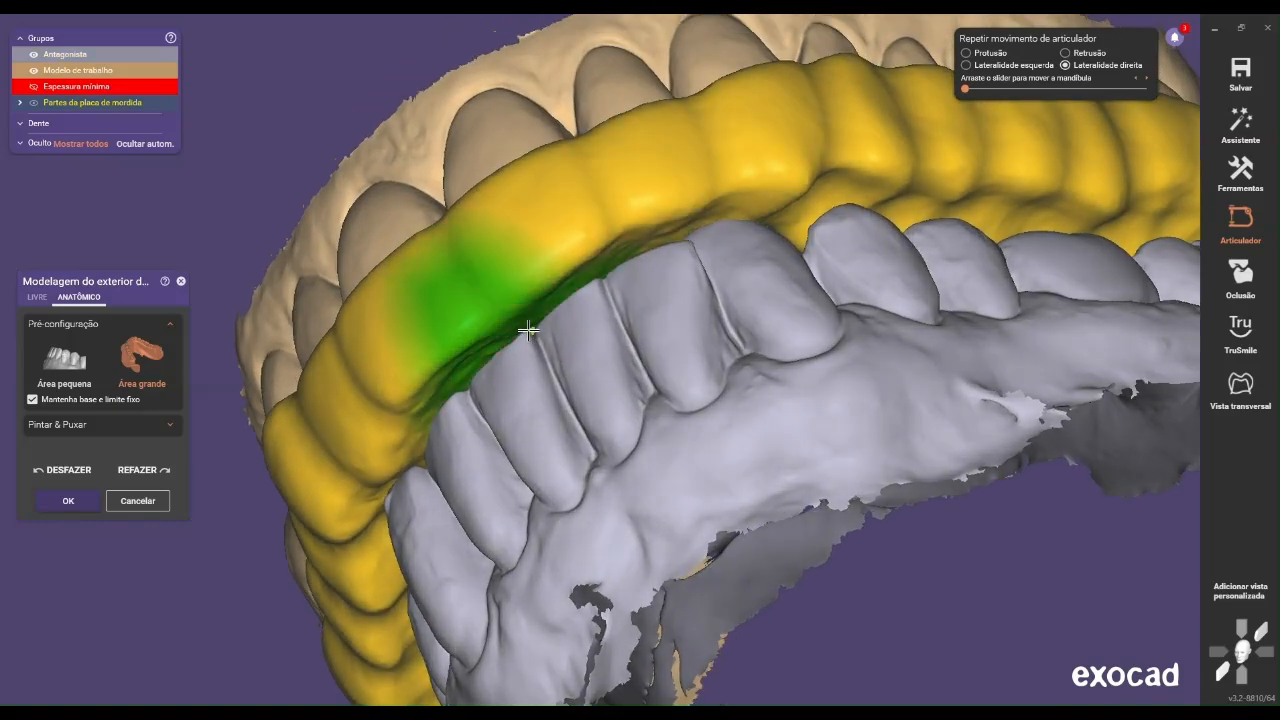
{"action": "right_click_drag", "start_coordinate": [537, 325], "coordinate": [643, 259]}
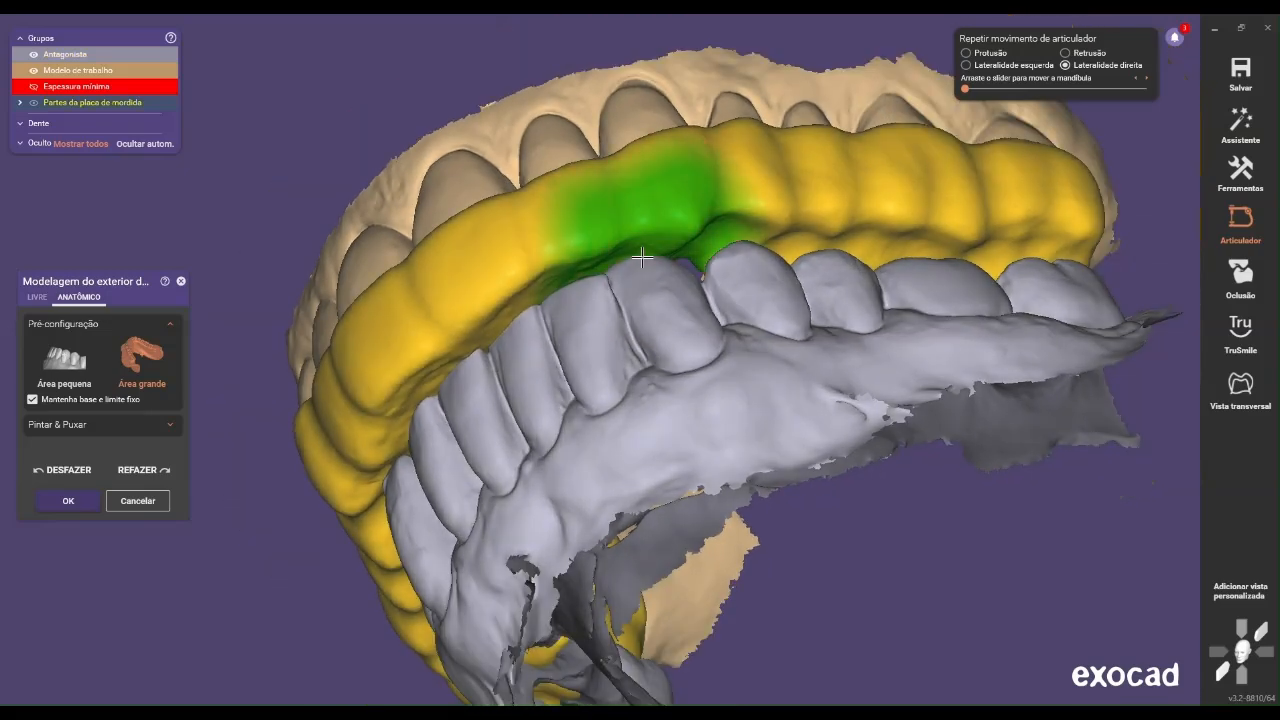
{"action": "mouse_move", "coordinate": [727, 258]}
{"action": "right_mouse_down"}
{"action": "mouse_move", "coordinate": [723, 271]}
{"action": "mouse_move", "coordinate": [697, 117]}
{"action": "right_mouse_up"}
{"action": "scroll", "coordinate": [695, 145], "scroll_direction": "down", "scroll_amount": 4}
{"action": "right_click_drag", "start_coordinate": [691, 191], "coordinate": [662, 234]}
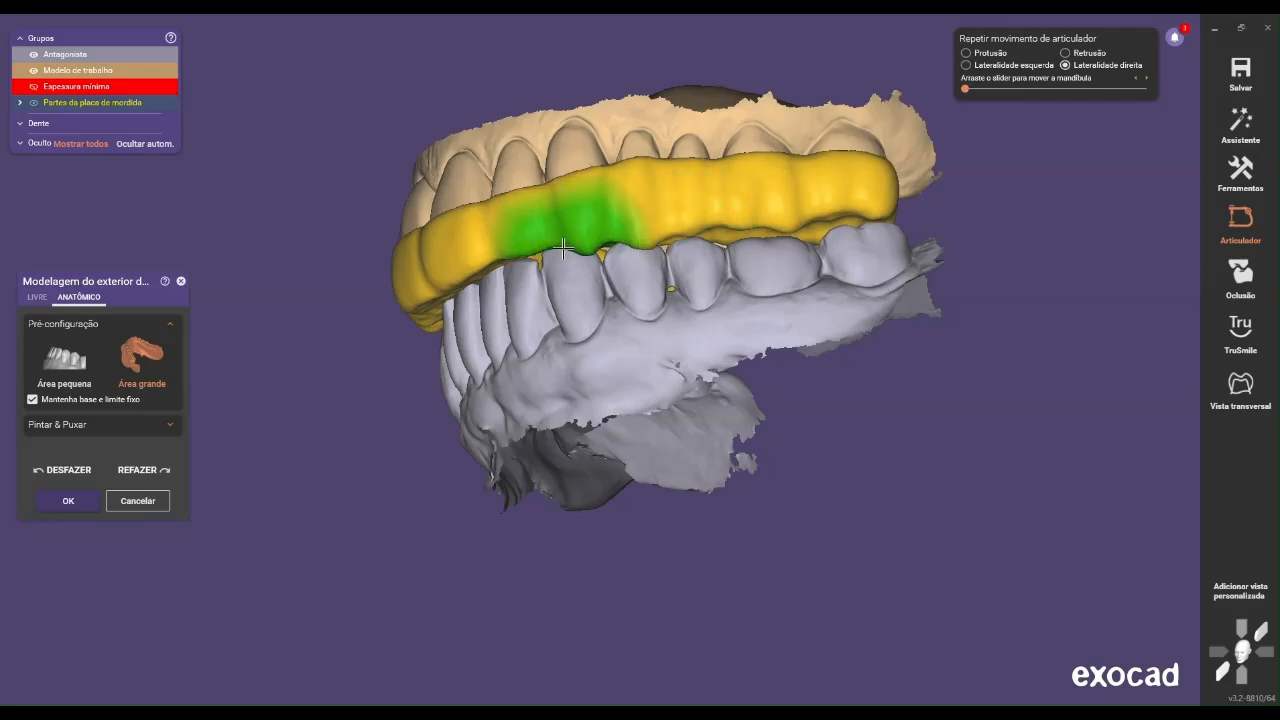
{"action": "mouse_move", "coordinate": [553, 262]}
{"action": "right_mouse_down"}
{"action": "mouse_move", "coordinate": [590, 250]}
{"action": "mouse_move", "coordinate": [666, 258]}
{"action": "right_mouse_up"}
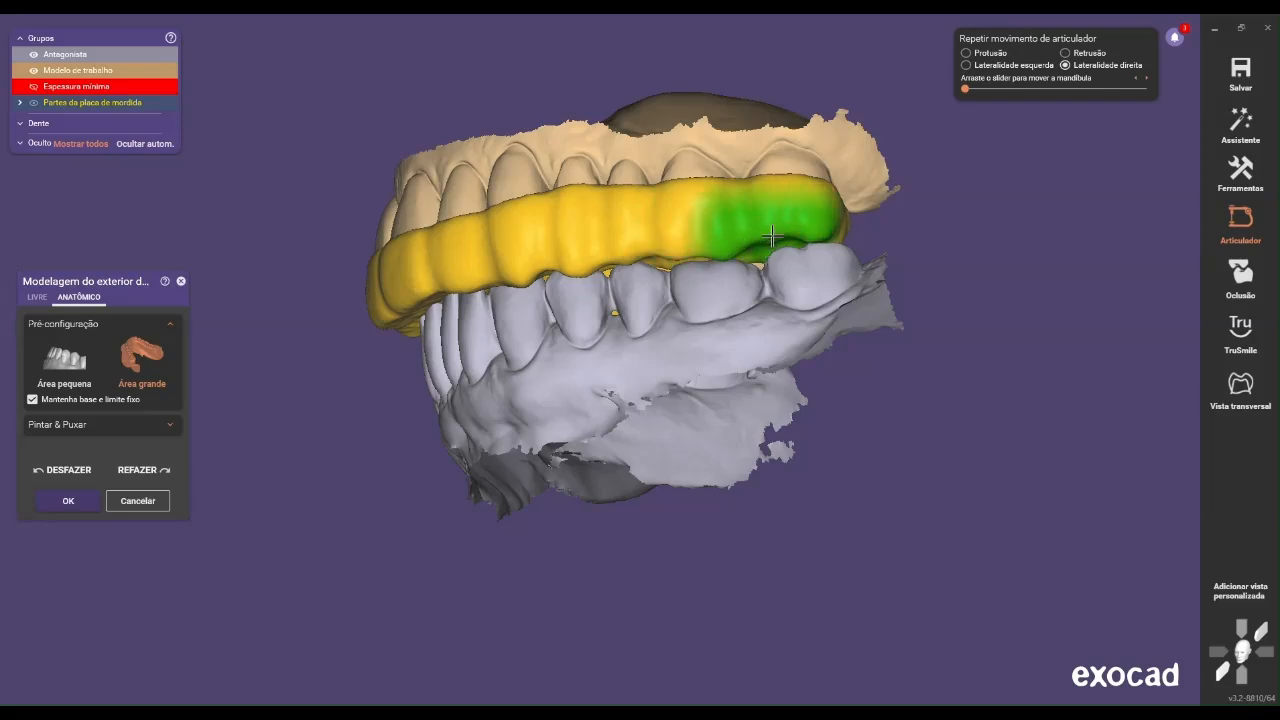
{"action": "right_click_drag", "start_coordinate": [780, 254], "coordinate": [815, 252]}
{"action": "scroll", "coordinate": [814, 251], "scroll_direction": "down", "scroll_amount": 3}
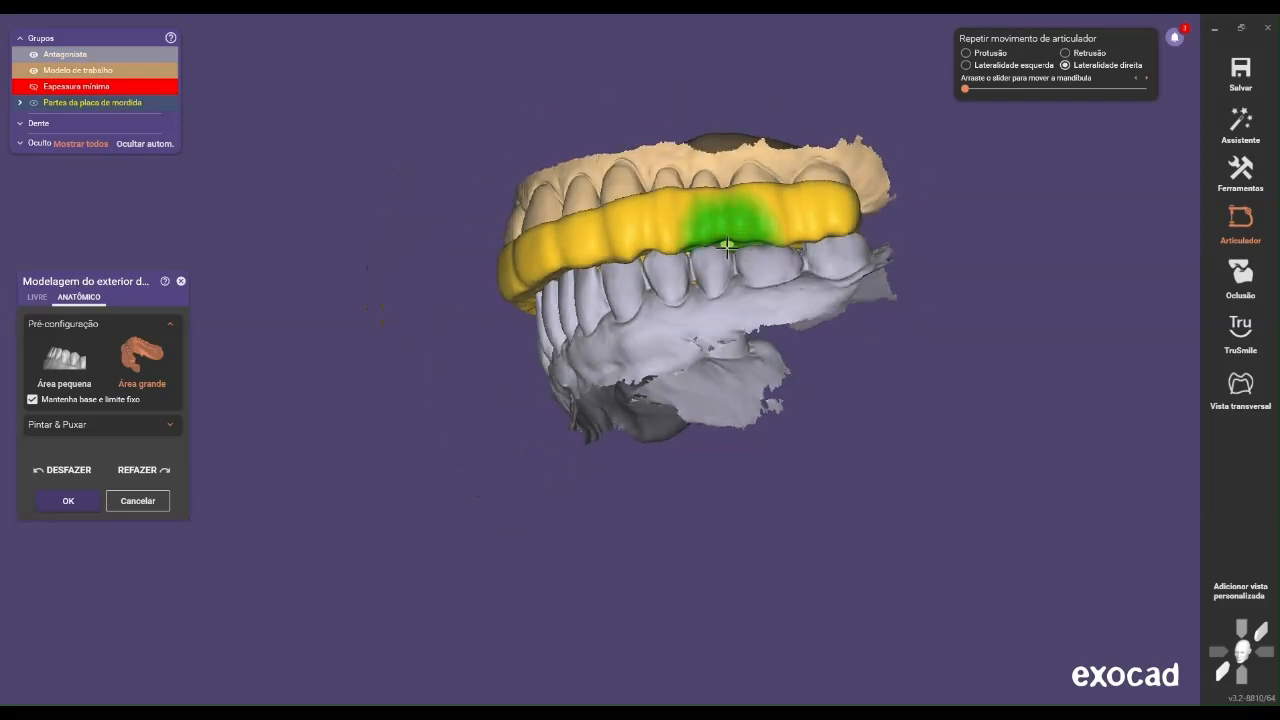
{"action": "right_click_drag", "start_coordinate": [737, 244], "coordinate": [866, 287]}
{"action": "scroll", "coordinate": [866, 287], "scroll_direction": "up", "scroll_amount": 3}
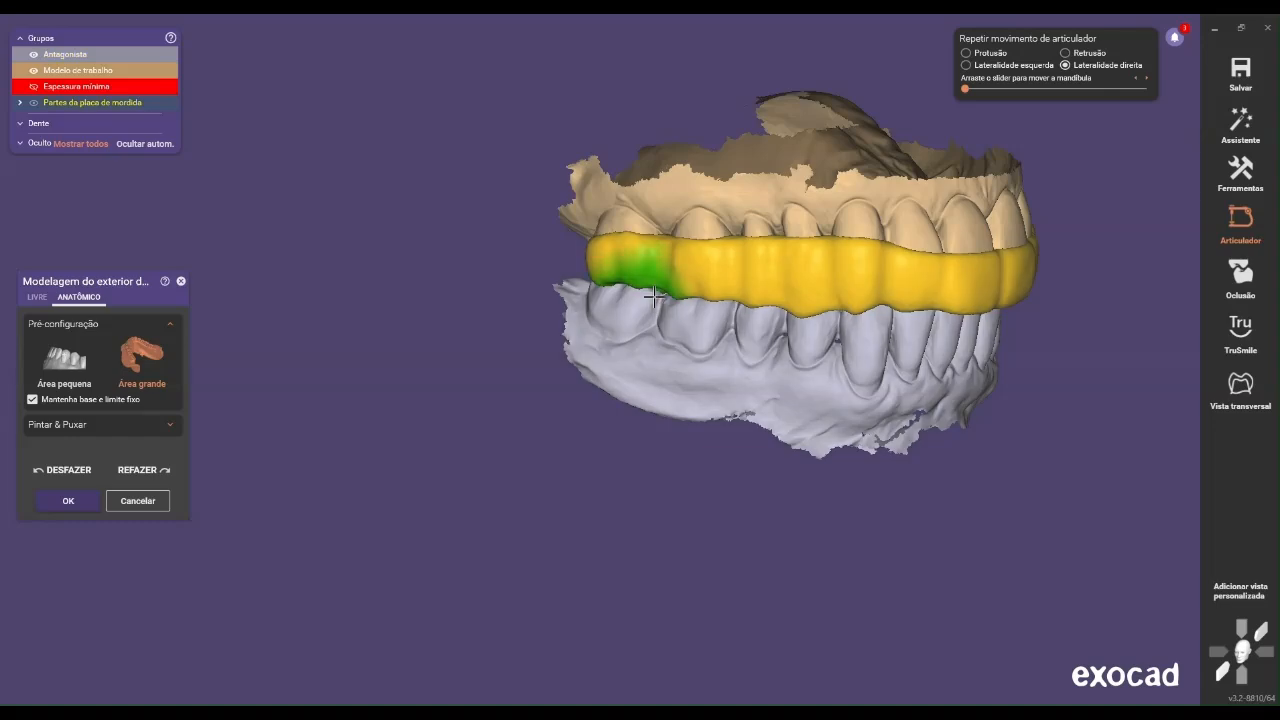
Hide the antagonist and level the occlusal surface on the patient's right side with the free Smooth/Flatten tool and cylindrical brush
{"action": "right_click_drag", "start_coordinate": [662, 289], "coordinate": [682, 471]}
{"action": "right_click_drag", "start_coordinate": [563, 478], "coordinate": [606, 480]}
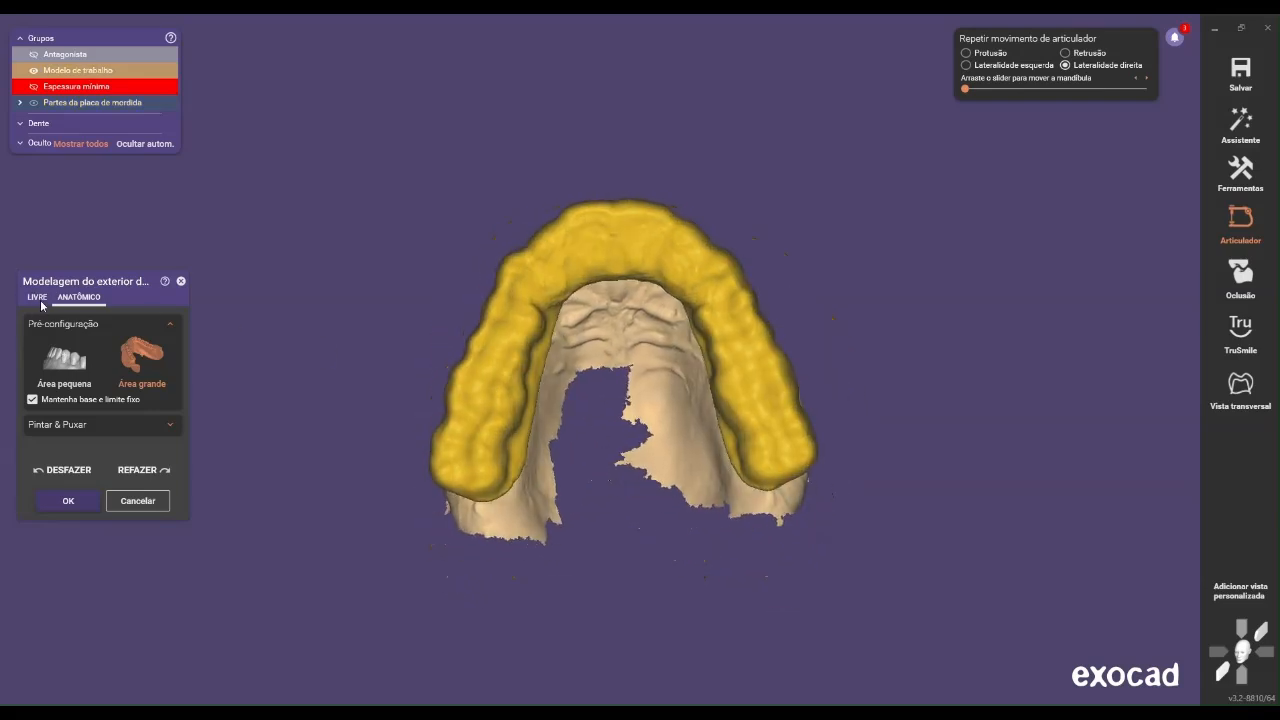
{"action": "left_click", "coordinate": [37, 298]}
{"action": "left_click", "coordinate": [103, 338]}
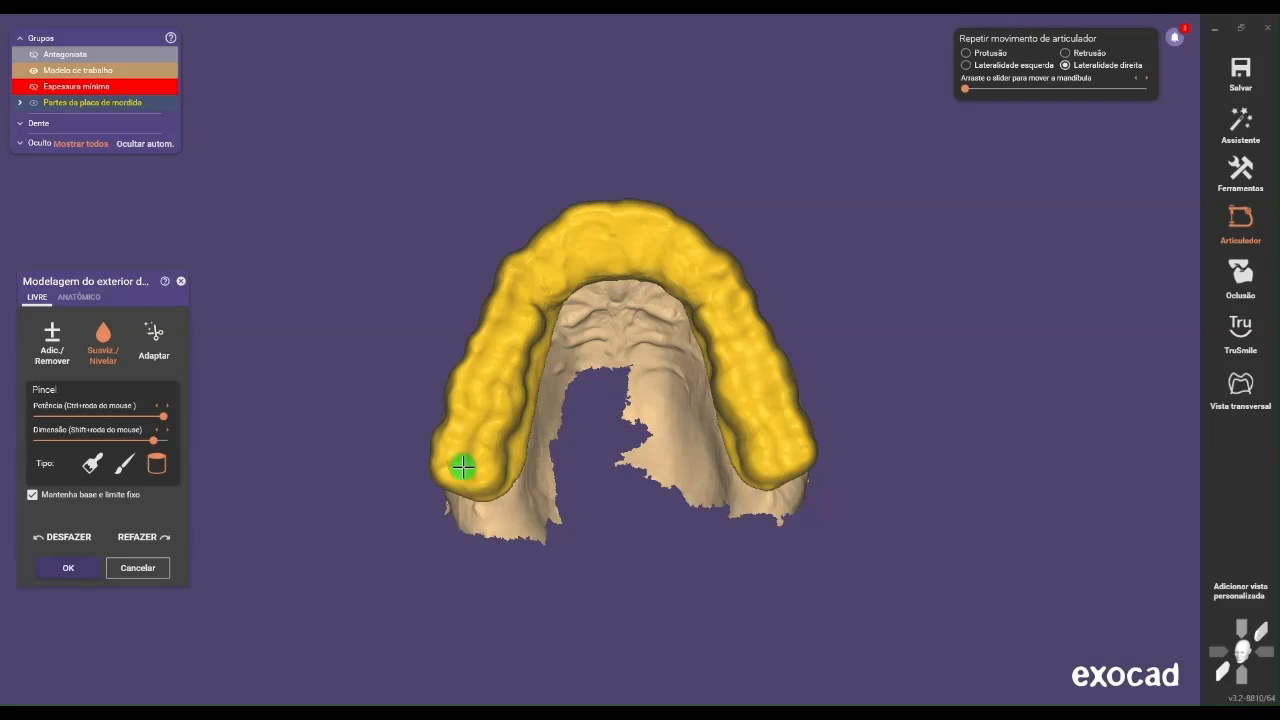
{"action": "right_click_drag", "start_coordinate": [508, 467], "coordinate": [519, 487]}
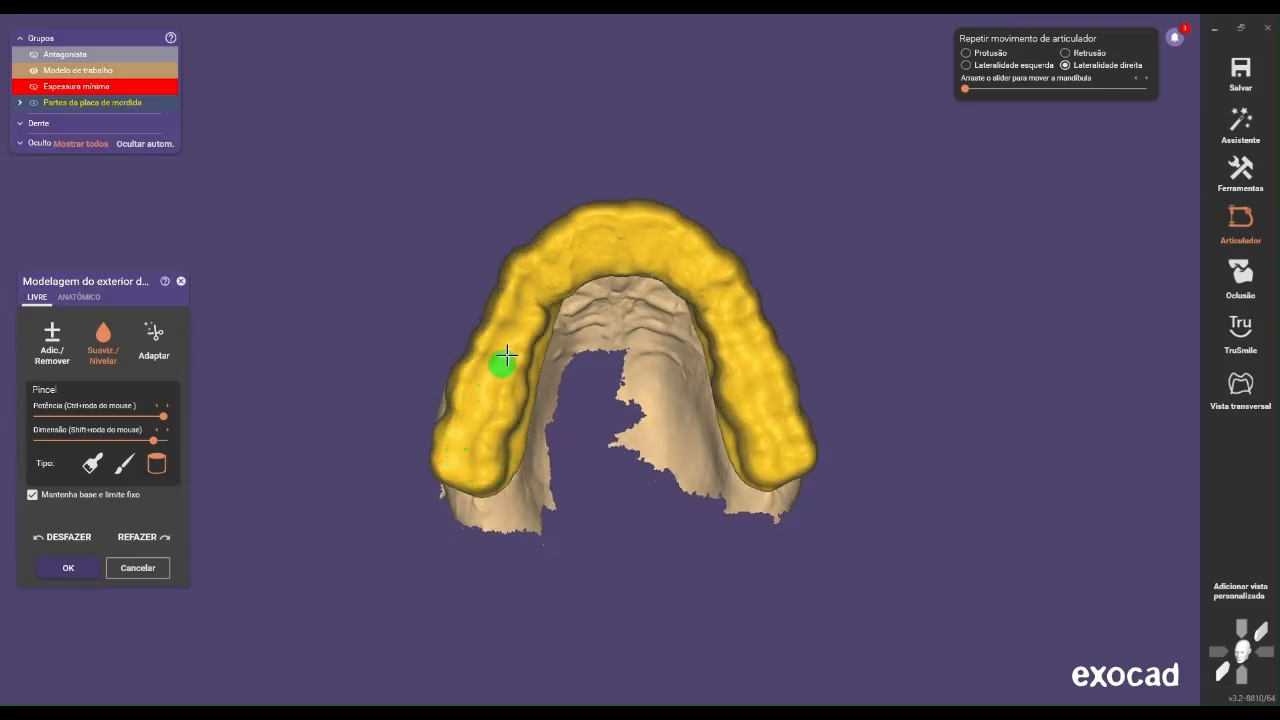
{"action": "scroll", "coordinate": [505, 350], "scroll_direction": "up", "scroll_amount": 2}
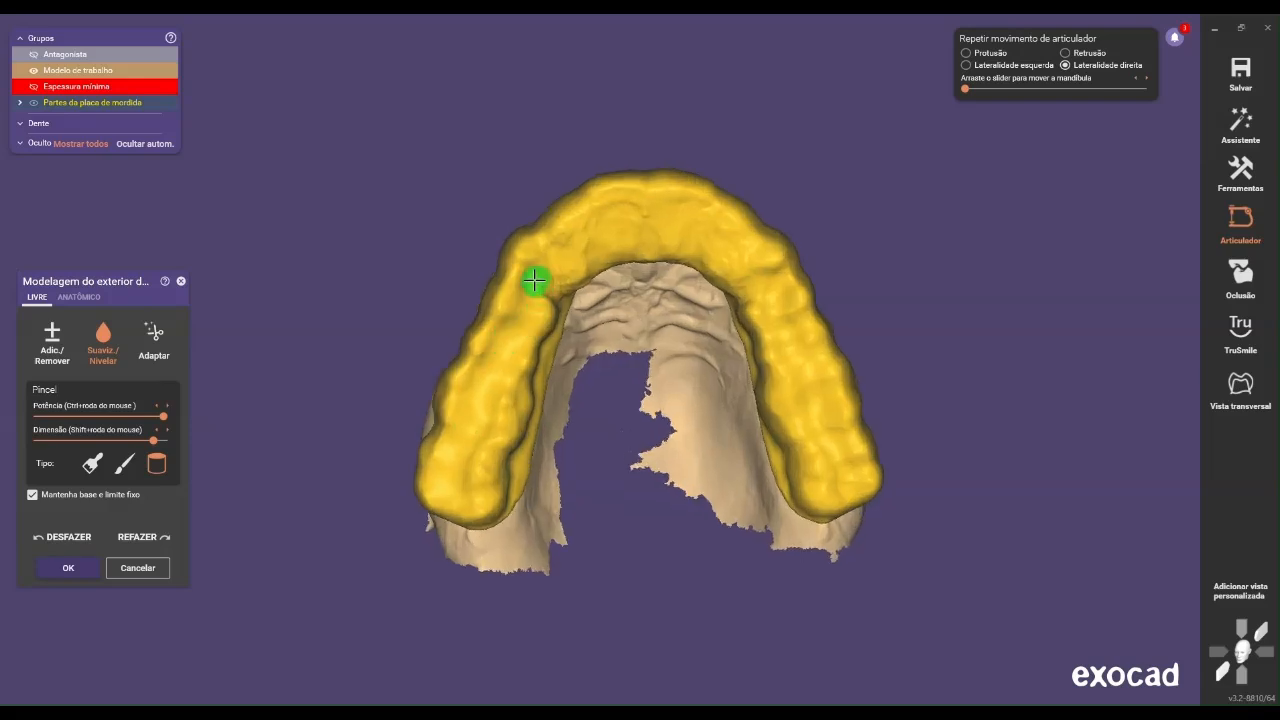
{"action": "left_click_drag", "start_coordinate": [509, 330], "coordinate": [458, 450]}
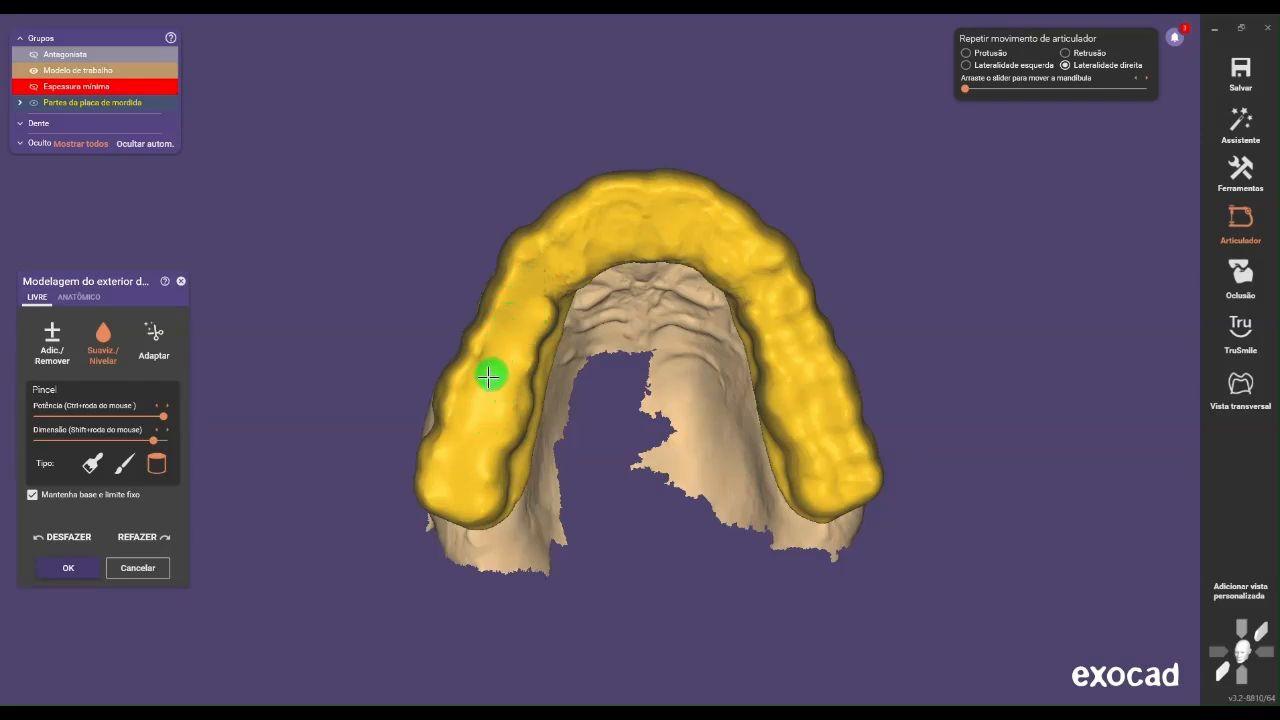
Level the splint's occlusal surface on the patient's left side and across the anterior area with the same cylindrical brush
{"action": "scroll", "coordinate": [535, 340], "scroll_direction": "down", "scroll_amount": 2}
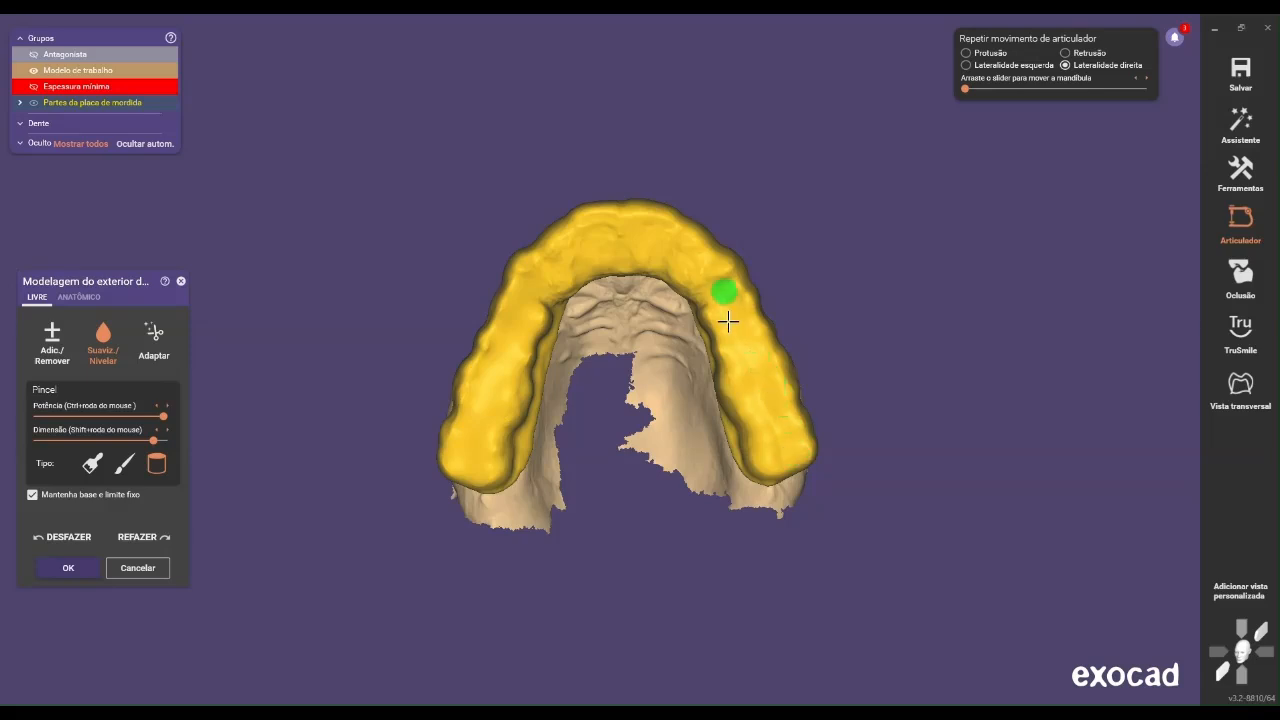
{"action": "scroll", "coordinate": [683, 311], "scroll_direction": "up", "scroll_amount": 2}
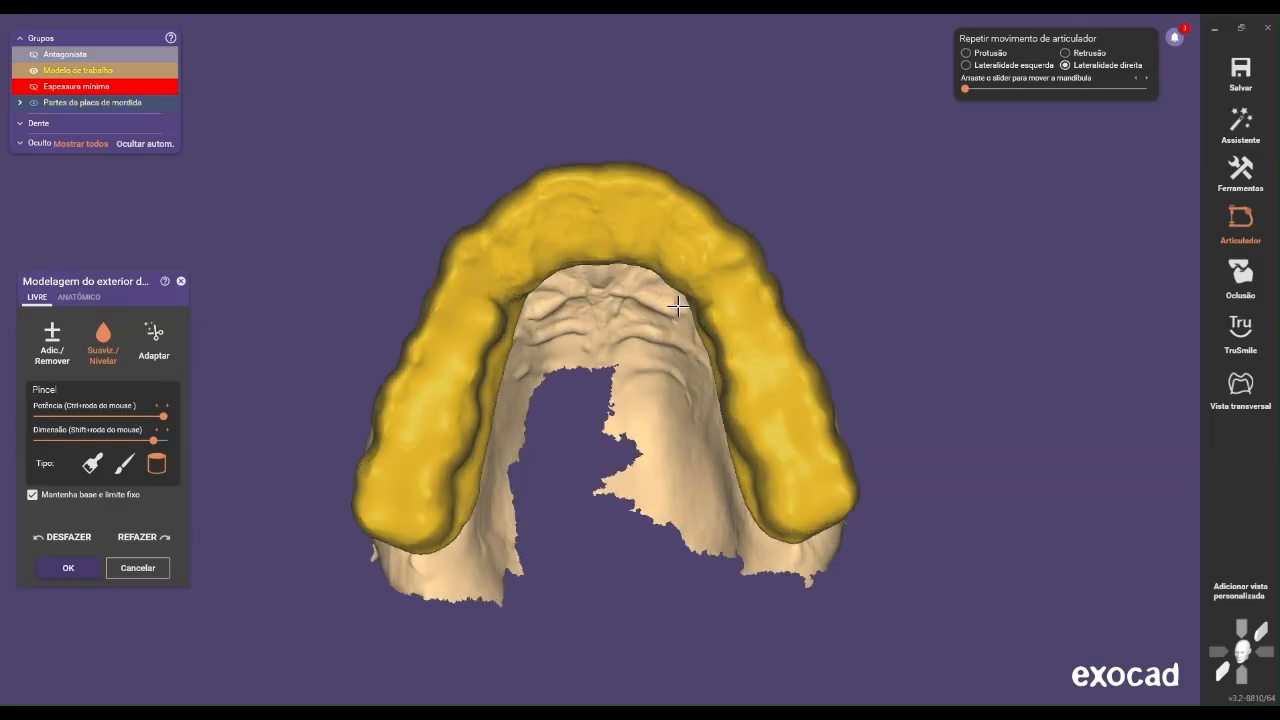
{"action": "mouse_move", "coordinate": [469, 277]}
{"action": "left_mouse_down"}
{"action": "mouse_move", "coordinate": [497, 263]}
{"action": "mouse_move", "coordinate": [506, 274]}
{"action": "mouse_move", "coordinate": [489, 252]}
{"action": "mouse_move", "coordinate": [511, 231]}
{"action": "mouse_move", "coordinate": [543, 246]}
{"action": "mouse_move", "coordinate": [549, 216]}
{"action": "mouse_move", "coordinate": [566, 231]}
{"action": "mouse_move", "coordinate": [584, 218]}
{"action": "mouse_move", "coordinate": [608, 229]}
{"action": "mouse_move", "coordinate": [595, 212]}
{"action": "mouse_move", "coordinate": [539, 221]}
{"action": "left_mouse_up"}
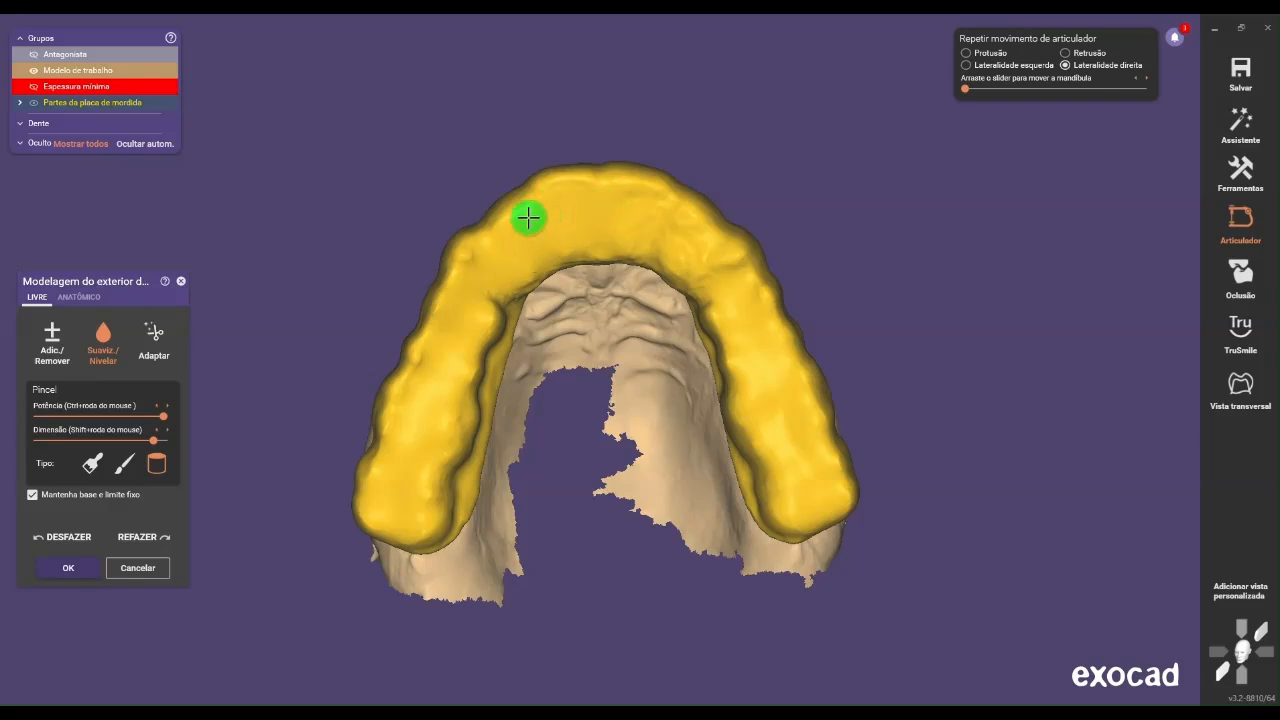
{"action": "mouse_move", "coordinate": [493, 258]}
{"action": "left_mouse_down"}
{"action": "mouse_move", "coordinate": [474, 261]}
{"action": "mouse_move", "coordinate": [603, 200]}
{"action": "mouse_move", "coordinate": [661, 231]}
{"action": "left_mouse_up"}
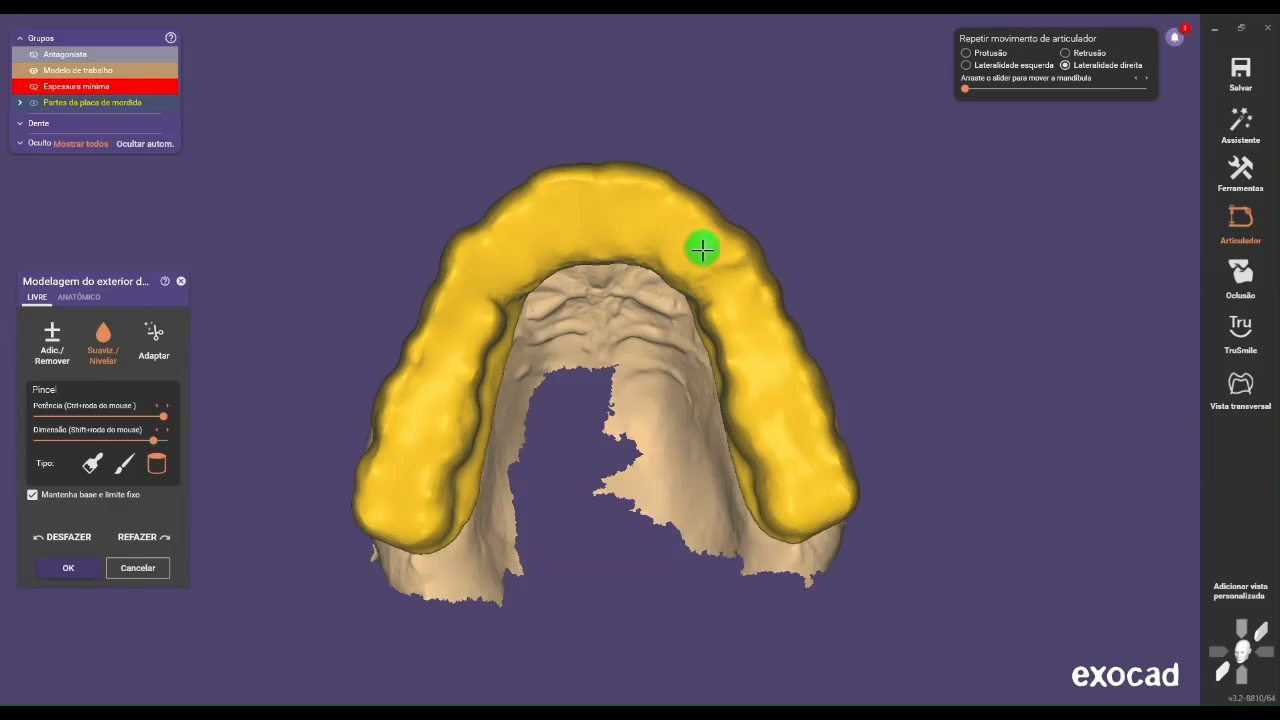
{"action": "left_click_drag", "start_coordinate": [719, 285], "coordinate": [689, 257]}
Smooth the splint's inner lingual slope on the patient's right side with the broad brush type
{"action": "scroll", "coordinate": [691, 287], "scroll_direction": "down", "scroll_amount": 3}
{"action": "mouse_move", "coordinate": [691, 289]}
{"action": "right_mouse_down"}
{"action": "mouse_move", "coordinate": [674, 274]}
{"action": "mouse_move", "coordinate": [605, 332]}
{"action": "mouse_move", "coordinate": [284, 397]}
{"action": "right_mouse_up"}
{"action": "right_click_drag", "start_coordinate": [427, 406], "coordinate": [555, 409]}
{"action": "scroll", "coordinate": [557, 409], "scroll_direction": "up", "scroll_amount": 3}
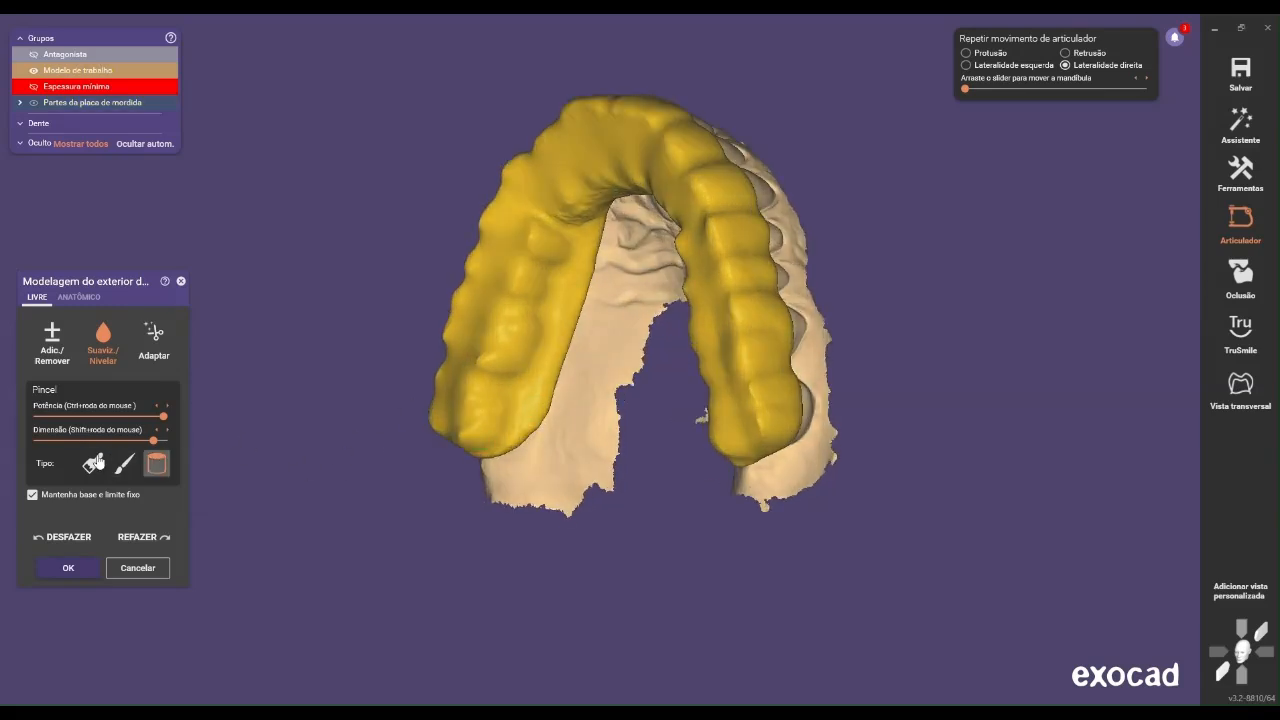
{"action": "scroll", "coordinate": [515, 441], "scroll_direction": "up", "scroll_amount": 3}
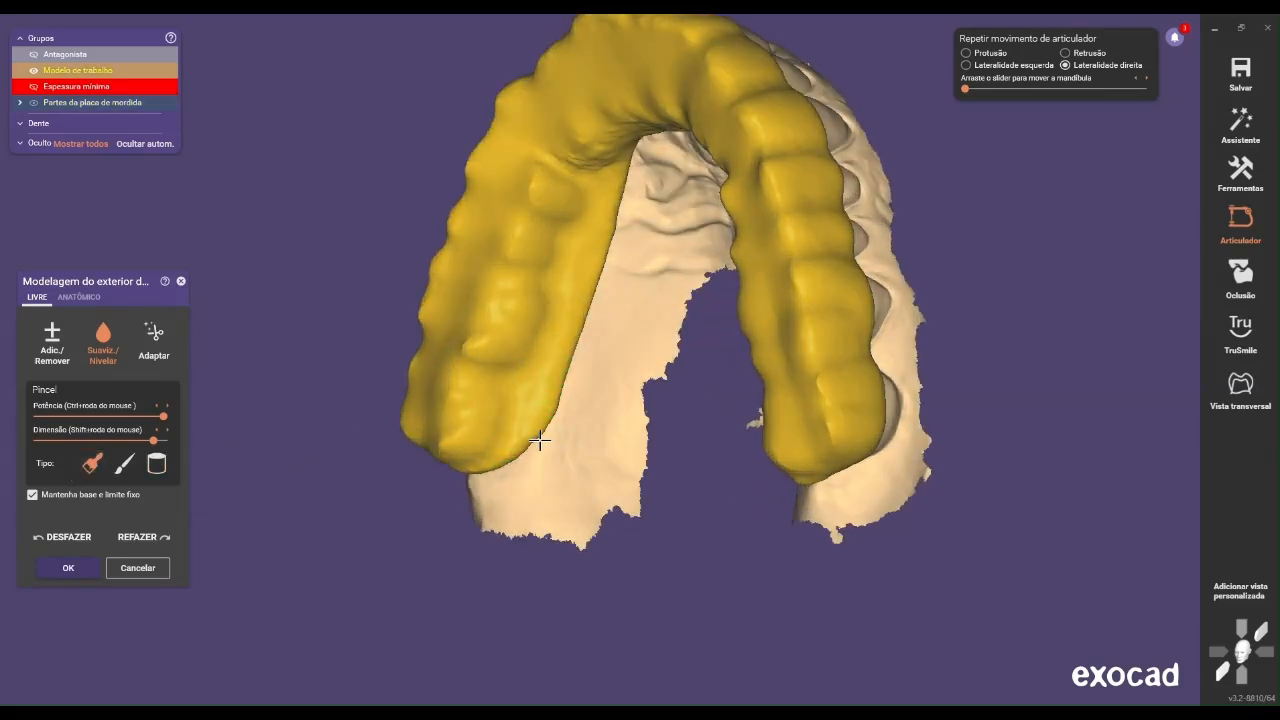
{"action": "mouse_move", "coordinate": [547, 412]}
{"action": "left_mouse_down"}
{"action": "mouse_move", "coordinate": [569, 283]}
{"action": "mouse_move", "coordinate": [543, 329]}
{"action": "mouse_move", "coordinate": [563, 211]}
{"action": "mouse_move", "coordinate": [534, 406]}
{"action": "left_mouse_up"}
{"action": "right_click_drag", "start_coordinate": [534, 406], "coordinate": [620, 396]}
{"action": "mouse_move", "coordinate": [474, 425]}
{"action": "left_mouse_down"}
{"action": "mouse_move", "coordinate": [449, 420]}
{"action": "mouse_move", "coordinate": [486, 371]}
{"action": "mouse_move", "coordinate": [477, 433]}
{"action": "left_mouse_up"}
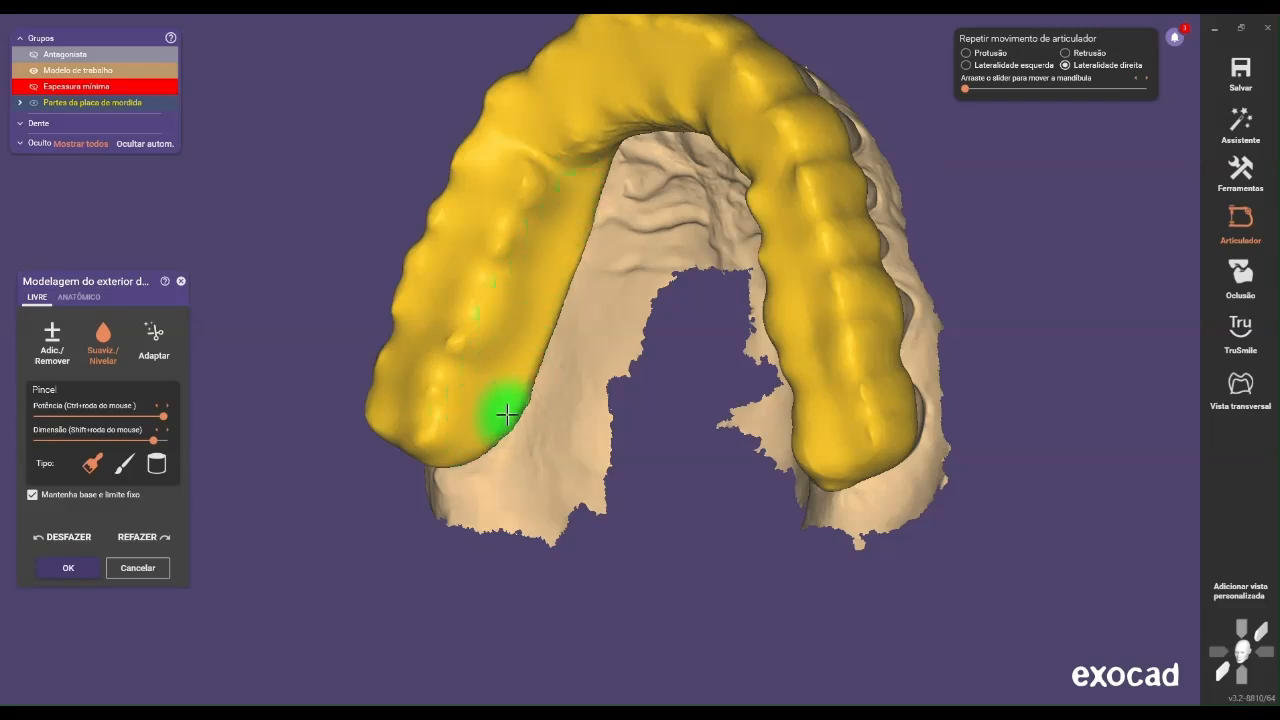
{"action": "mouse_move", "coordinate": [546, 321]}
{"action": "left_mouse_down"}
{"action": "mouse_move", "coordinate": [580, 209]}
{"action": "mouse_move", "coordinate": [563, 214]}
{"action": "mouse_move", "coordinate": [568, 188]}
{"action": "mouse_move", "coordinate": [529, 211]}
{"action": "mouse_move", "coordinate": [432, 442]}
{"action": "left_mouse_up"}
{"action": "mouse_move", "coordinate": [432, 442]}
{"action": "right_mouse_down"}
{"action": "mouse_move", "coordinate": [608, 466]}
{"action": "mouse_move", "coordinate": [543, 466]}
{"action": "mouse_move", "coordinate": [543, 449]}
{"action": "mouse_move", "coordinate": [469, 436]}
{"action": "right_mouse_up"}
{"action": "left_click_drag", "start_coordinate": [451, 423], "coordinate": [536, 191]}
Smooth the splint's inner lingual slope on the patient's left side, from the last molar to the premolars
{"action": "mouse_move", "coordinate": [536, 191]}
{"action": "right_mouse_down"}
{"action": "mouse_move", "coordinate": [549, 446]}
{"action": "mouse_move", "coordinate": [560, 443]}
{"action": "right_mouse_up"}
{"action": "middle_click_drag", "start_coordinate": [560, 443], "coordinate": [506, 383]}
{"action": "mouse_move", "coordinate": [506, 383]}
{"action": "right_mouse_down"}
{"action": "mouse_move", "coordinate": [537, 400]}
{"action": "mouse_move", "coordinate": [517, 589]}
{"action": "mouse_move", "coordinate": [576, 546]}
{"action": "right_mouse_up"}
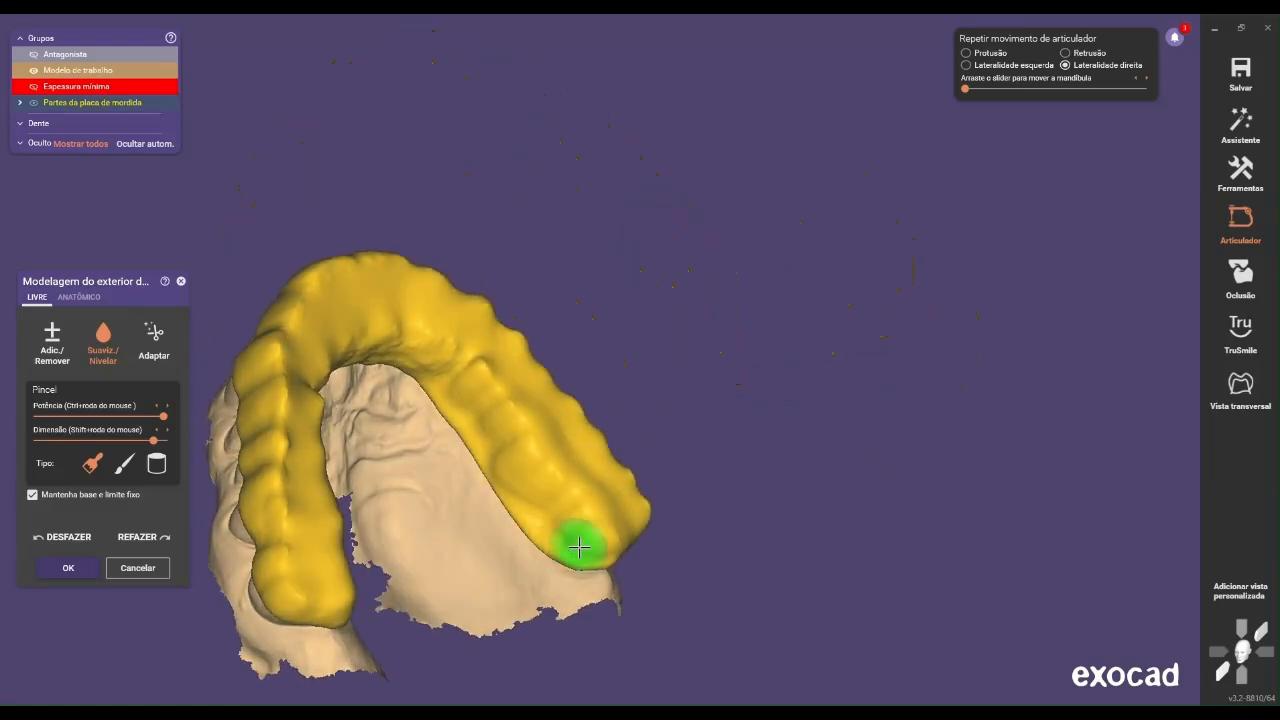
{"action": "left_click_drag", "start_coordinate": [570, 565], "coordinate": [480, 446]}
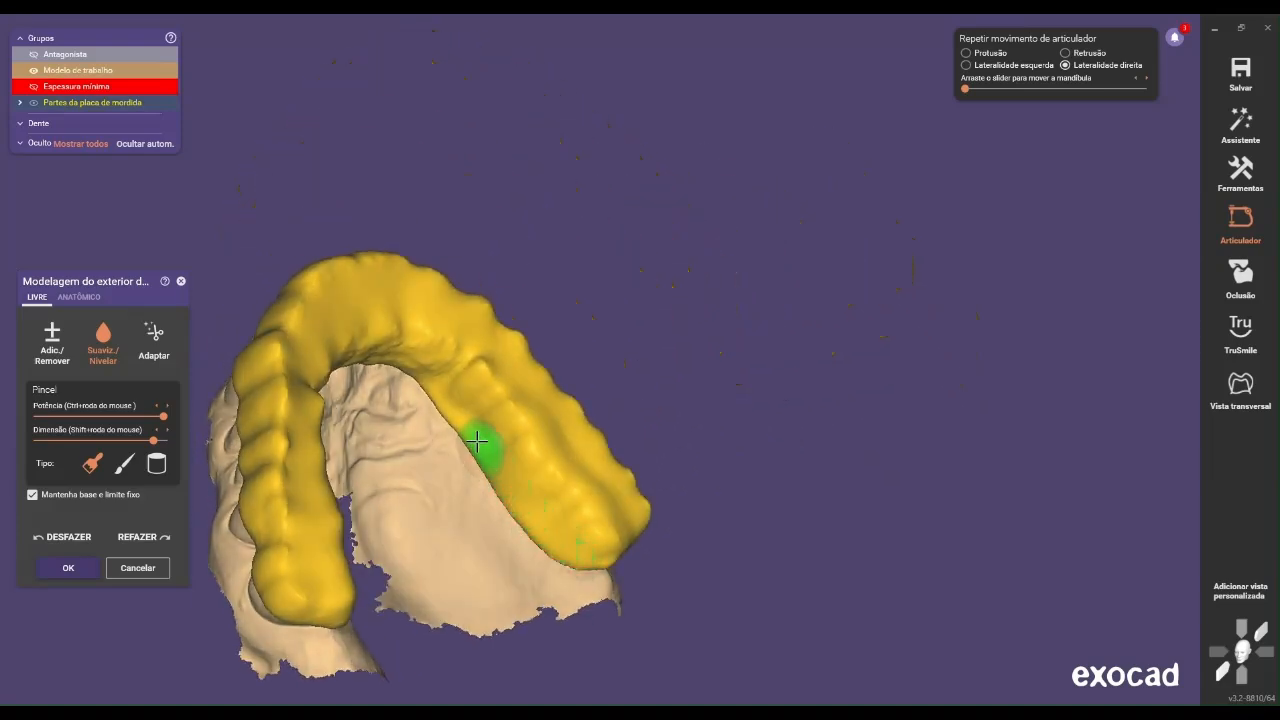
{"action": "mouse_move", "coordinate": [434, 387]}
{"action": "left_mouse_down"}
{"action": "mouse_move", "coordinate": [557, 535]}
{"action": "mouse_move", "coordinate": [524, 480]}
{"action": "left_mouse_up"}
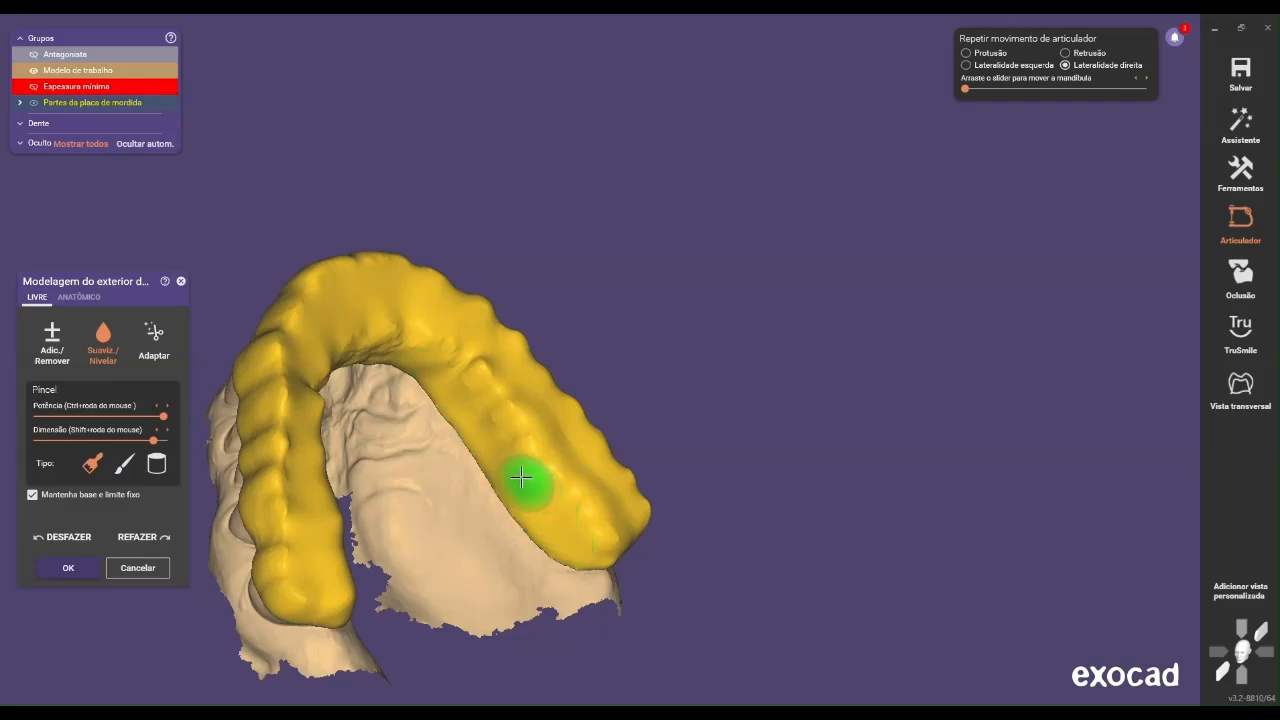
{"action": "mouse_move", "coordinate": [576, 557]}
{"action": "left_mouse_down"}
{"action": "mouse_move", "coordinate": [574, 526]}
{"action": "mouse_move", "coordinate": [508, 451]}
{"action": "left_mouse_up"}
{"action": "left_click_drag", "start_coordinate": [452, 372], "coordinate": [541, 516]}
Smooth the splint's palatal slope behind the anterior teeth, from the patient's left to right canine
{"action": "scroll", "coordinate": [425, 465], "scroll_direction": "down", "scroll_amount": 3}
{"action": "right_click_drag", "start_coordinate": [423, 466], "coordinate": [285, 510]}
{"action": "middle_click_drag", "start_coordinate": [285, 510], "coordinate": [491, 500]}
{"action": "mouse_move", "coordinate": [491, 500]}
{"action": "right_mouse_down"}
{"action": "mouse_move", "coordinate": [603, 500]}
{"action": "mouse_move", "coordinate": [700, 398]}
{"action": "right_mouse_up"}
{"action": "scroll", "coordinate": [690, 400], "scroll_direction": "up", "scroll_amount": 4}
{"action": "scroll", "coordinate": [703, 398], "scroll_direction": "up", "scroll_amount": 1}
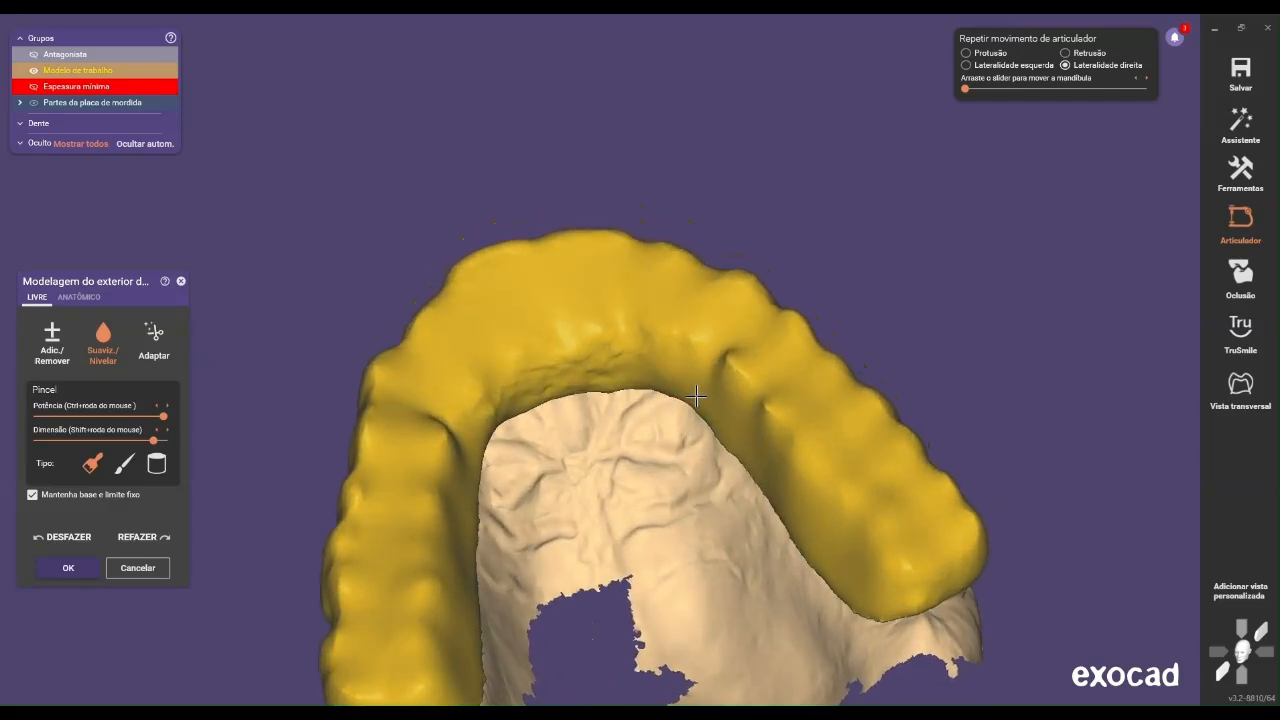
{"action": "mouse_move", "coordinate": [644, 371]}
{"action": "left_mouse_down"}
{"action": "mouse_move", "coordinate": [563, 366]}
{"action": "mouse_move", "coordinate": [527, 388]}
{"action": "left_mouse_up"}
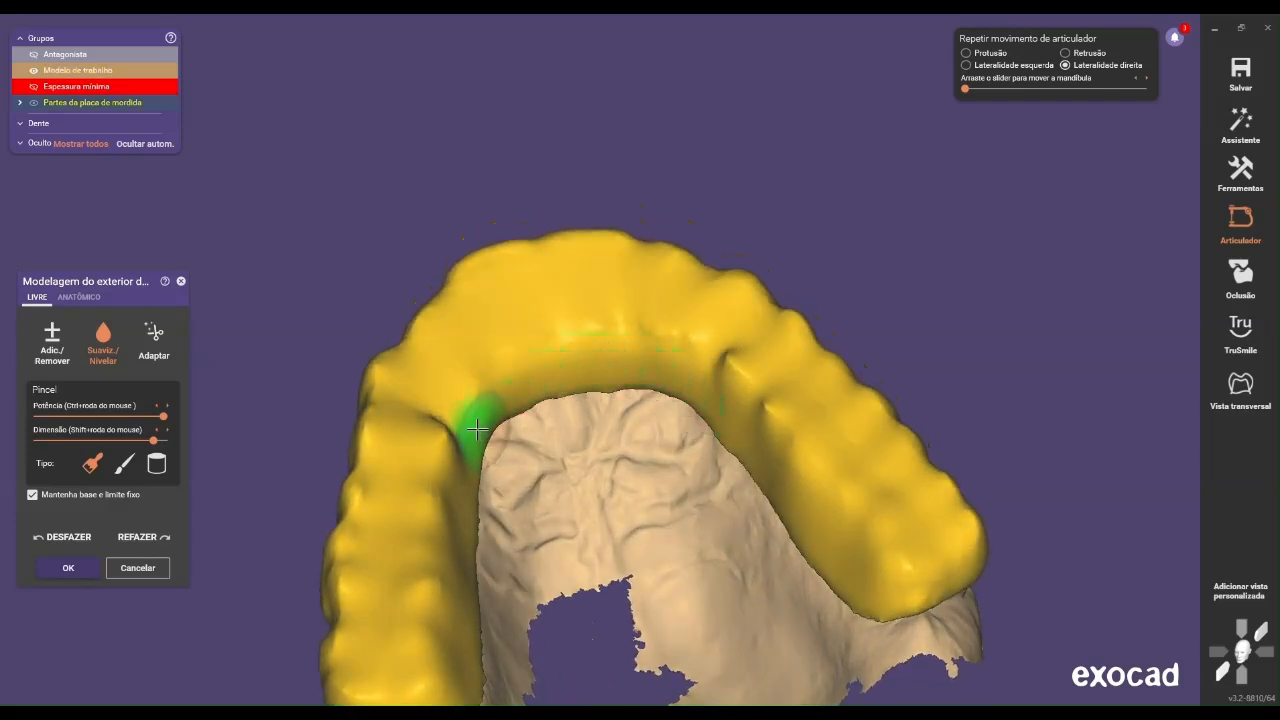
Smooth the splint's palatal slope behind the incisors and towards the patient's left canine with the broad brush
{"action": "right_click_drag", "start_coordinate": [615, 377], "coordinate": [631, 423]}
{"action": "scroll", "coordinate": [649, 361], "scroll_direction": "up", "scroll_amount": 2}
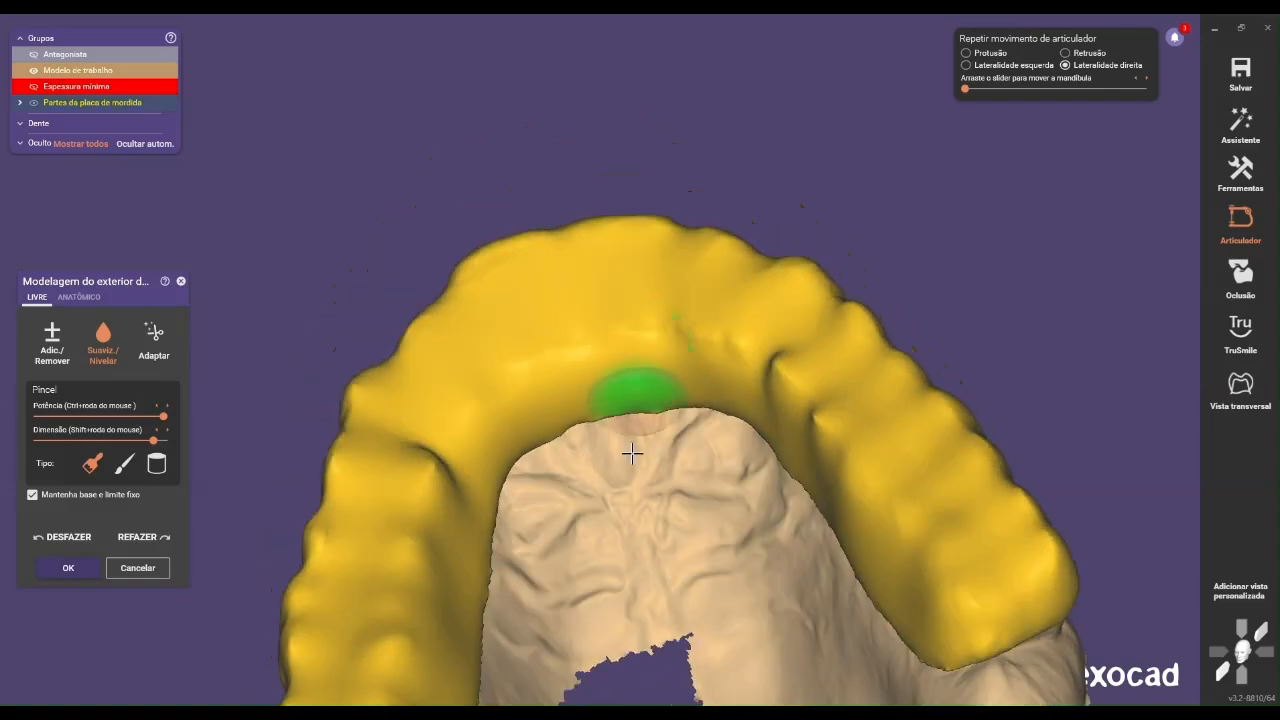
{"action": "scroll", "coordinate": [649, 514], "scroll_direction": "down", "scroll_amount": 4}
{"action": "middle_click_drag", "start_coordinate": [649, 514], "coordinate": [540, 329]}
{"action": "mouse_move", "coordinate": [540, 329]}
{"action": "right_mouse_down"}
{"action": "mouse_move", "coordinate": [555, 341]}
{"action": "mouse_move", "coordinate": [589, 303]}
{"action": "right_mouse_up"}
{"action": "scroll", "coordinate": [672, 345], "scroll_direction": "up", "scroll_amount": 2}
{"action": "right_click_drag", "start_coordinate": [686, 334], "coordinate": [591, 249]}
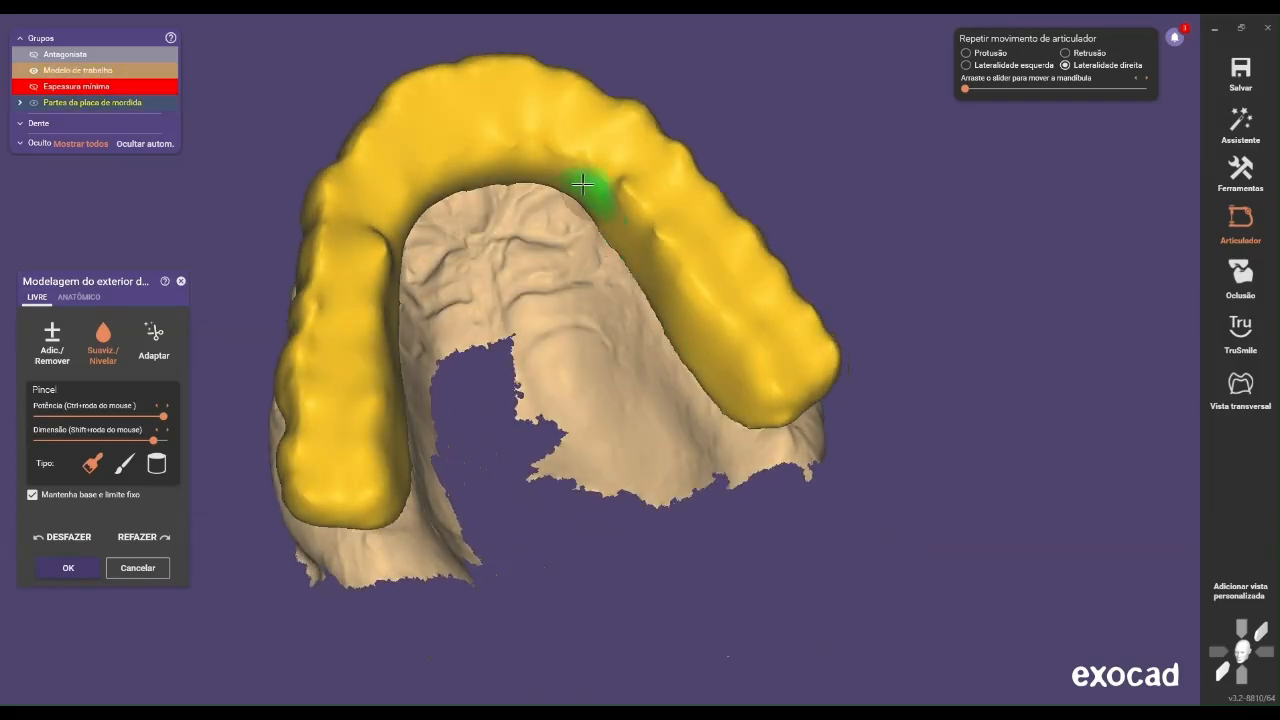
{"action": "mouse_move", "coordinate": [409, 200]}
{"action": "right_mouse_down"}
{"action": "mouse_move", "coordinate": [426, 277]}
{"action": "mouse_move", "coordinate": [609, 194]}
{"action": "mouse_move", "coordinate": [620, 210]}
{"action": "mouse_move", "coordinate": [571, 249]}
{"action": "mouse_move", "coordinate": [592, 279]}
{"action": "right_mouse_up"}
{"action": "scroll", "coordinate": [592, 279], "scroll_direction": "up", "scroll_amount": 4}
Smooth the splint's buccal surface and lower edge along the patient's right molars and premolars
{"action": "middle_click_drag", "start_coordinate": [660, 470], "coordinate": [480, 115]}
{"action": "mouse_move", "coordinate": [550, 180]}
{"action": "right_mouse_down"}
{"action": "mouse_move", "coordinate": [634, 271]}
{"action": "mouse_move", "coordinate": [547, 235]}
{"action": "right_mouse_up"}
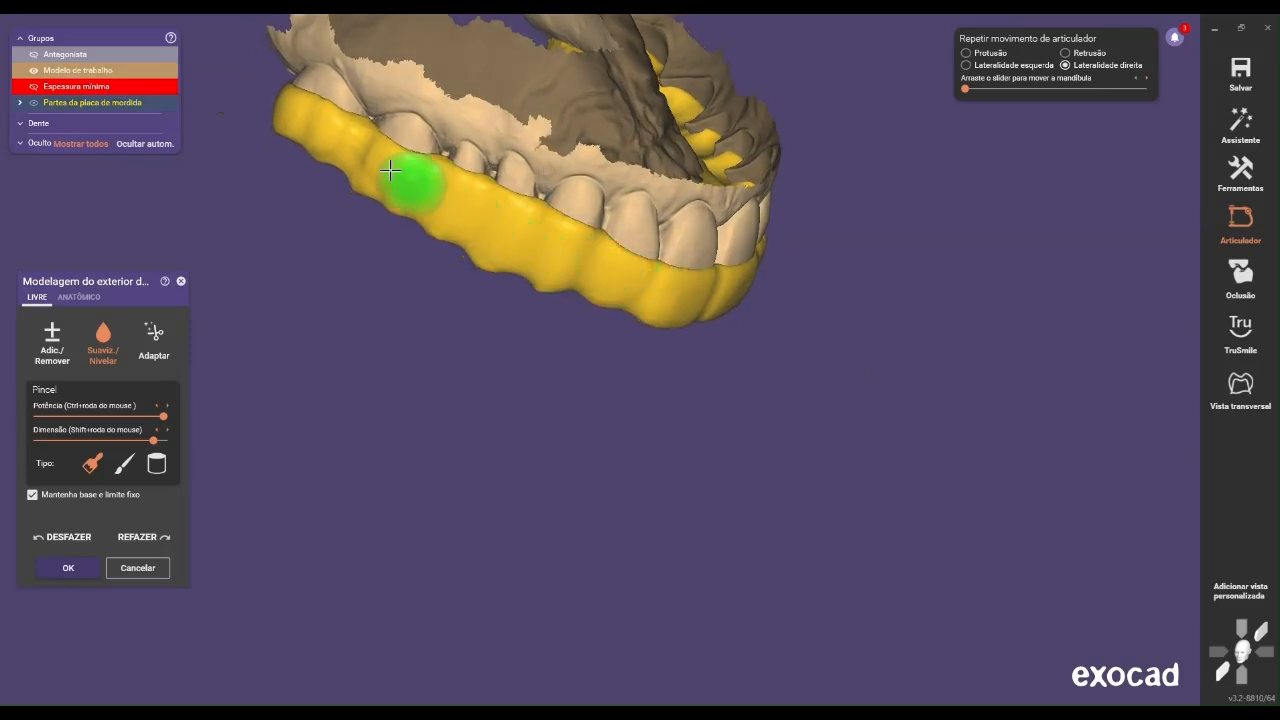
{"action": "left_click_drag", "start_coordinate": [293, 126], "coordinate": [393, 203]}
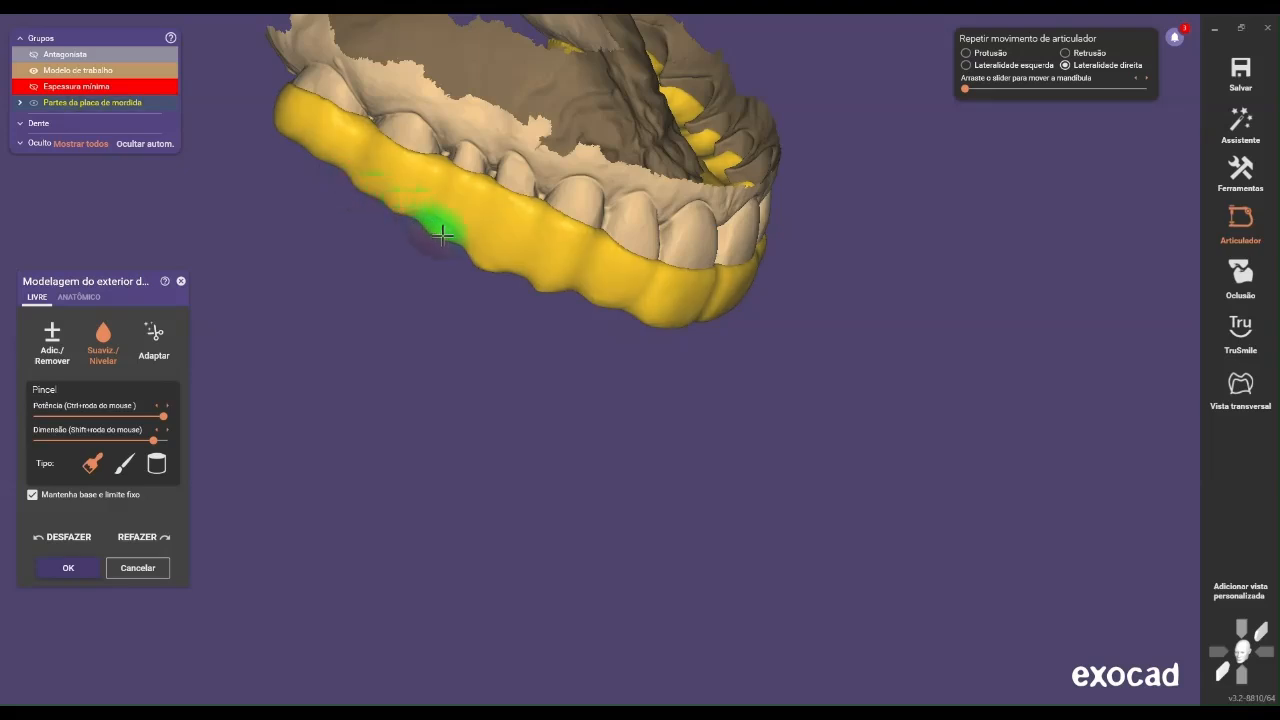
{"action": "scroll", "coordinate": [540, 277], "scroll_direction": "down", "scroll_amount": 2}
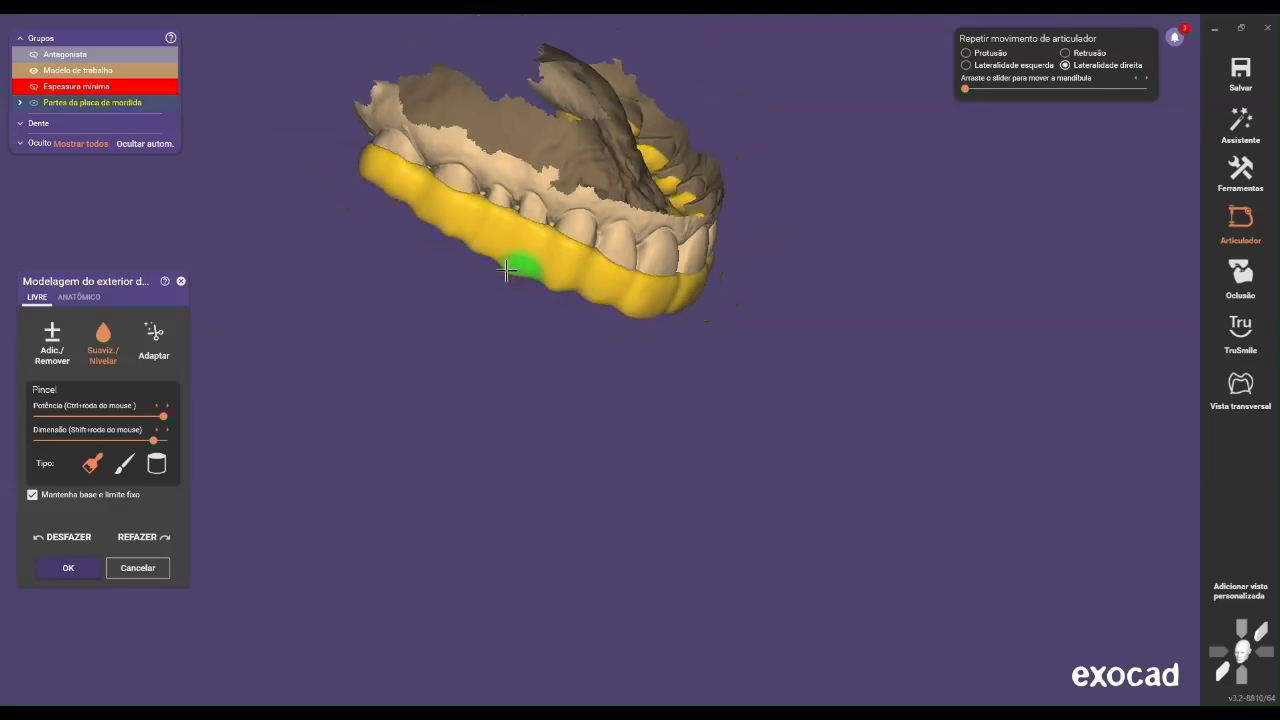
{"action": "scroll", "coordinate": [481, 291], "scroll_direction": "up", "scroll_amount": 2}
{"action": "scroll", "coordinate": [535, 280], "scroll_direction": "up", "scroll_amount": 1}
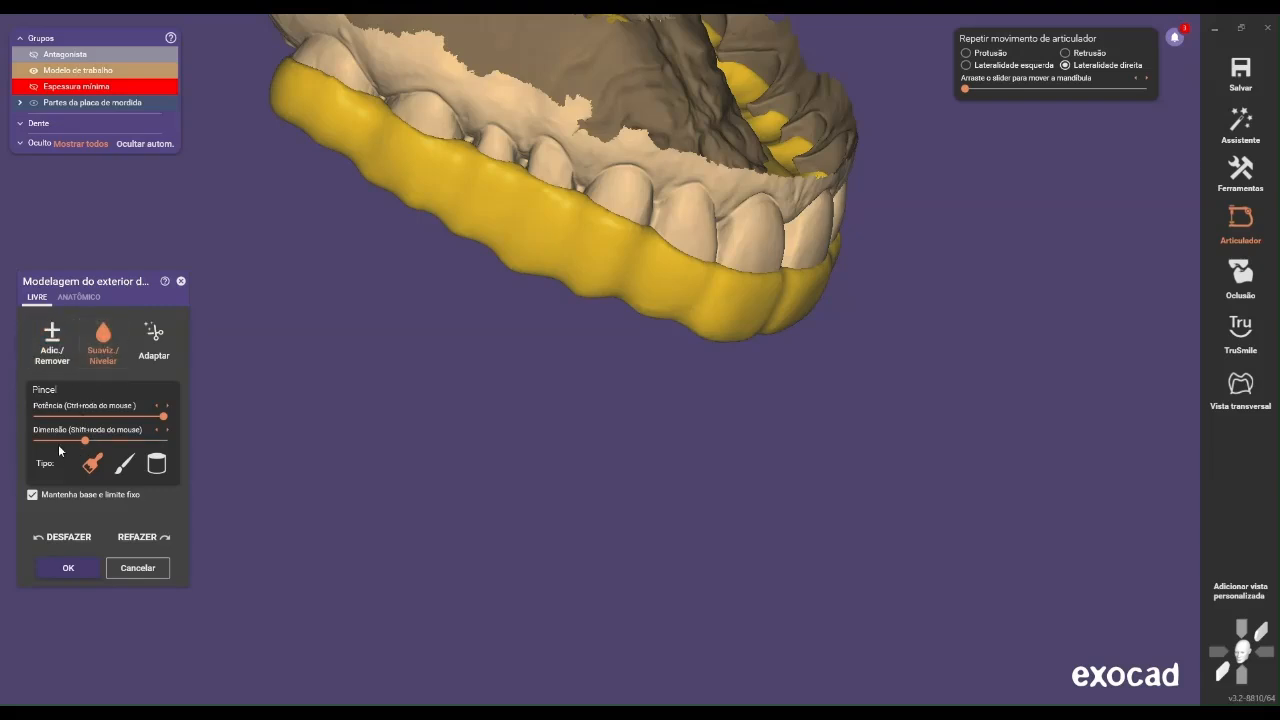
Reduce the smoothing brush's power to about half and shrink its size, then even out the scalloped buccal edge on the patient's right side
{"action": "scroll", "coordinate": [585, 290], "scroll_direction": "up", "scroll_amount": 2}
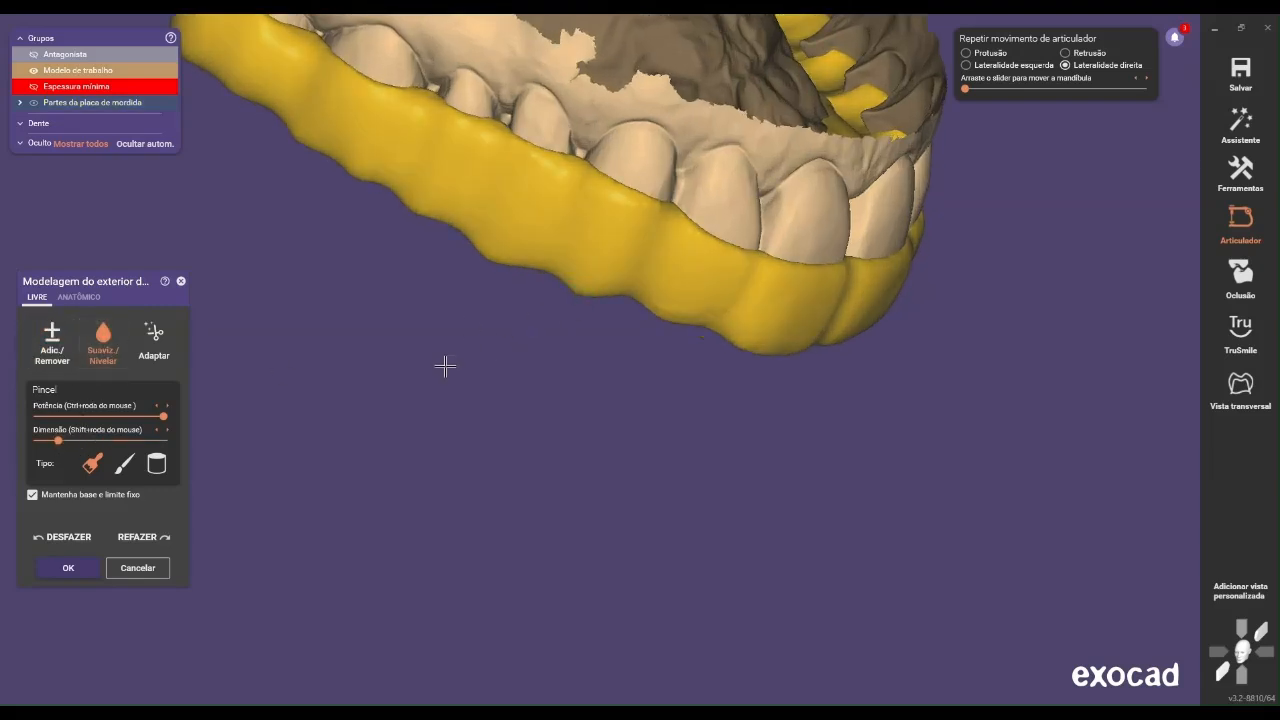
{"action": "left_click", "coordinate": [117, 440]}
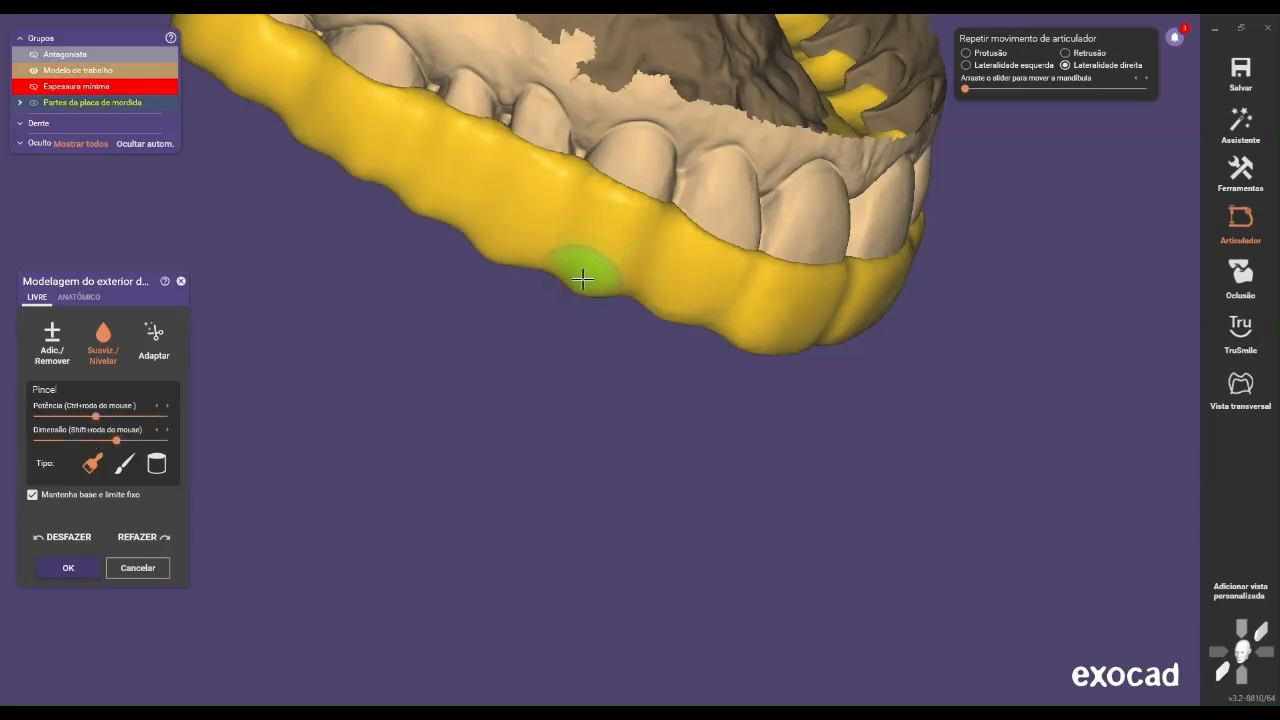
{"action": "left_click_drag", "start_coordinate": [570, 277], "coordinate": [504, 262]}
{"action": "scroll", "coordinate": [540, 244], "scroll_direction": "down", "scroll_amount": 5}
{"action": "middle_click_drag", "start_coordinate": [502, 272], "coordinate": [612, 338]}
{"action": "scroll", "coordinate": [578, 308], "scroll_direction": "up", "scroll_amount": 1}
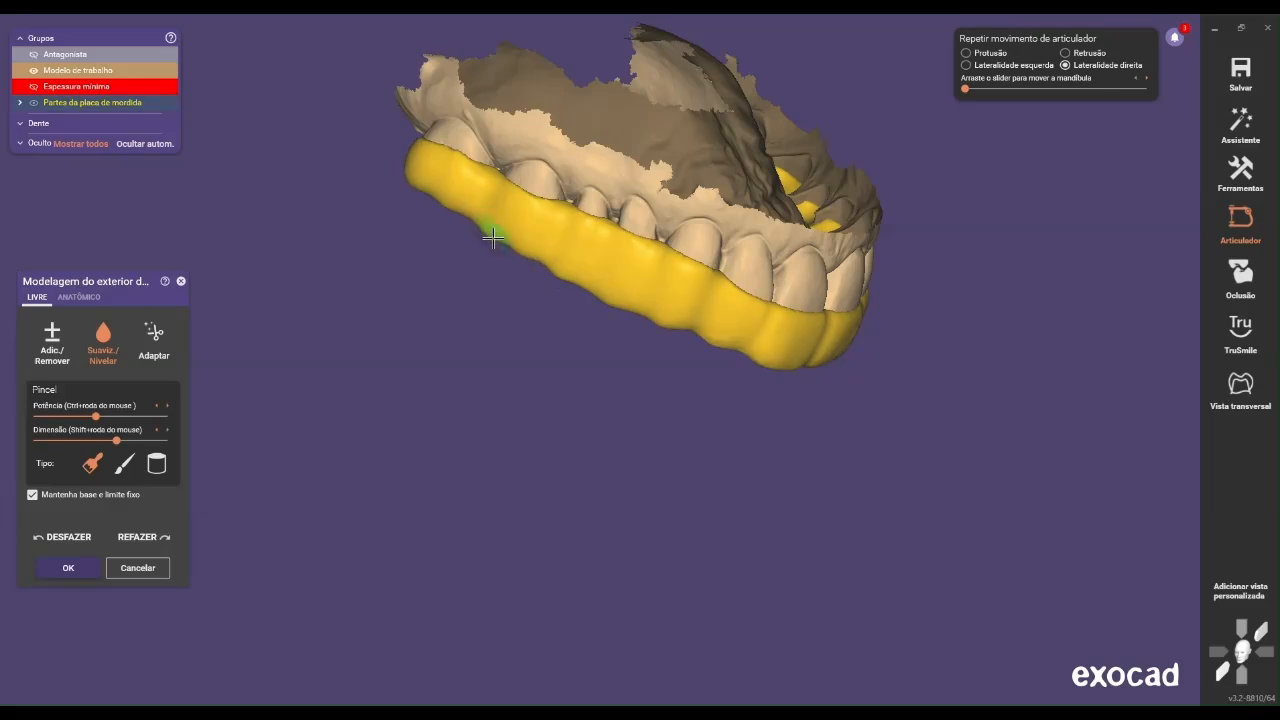
{"action": "right_click_drag", "start_coordinate": [620, 298], "coordinate": [495, 258]}
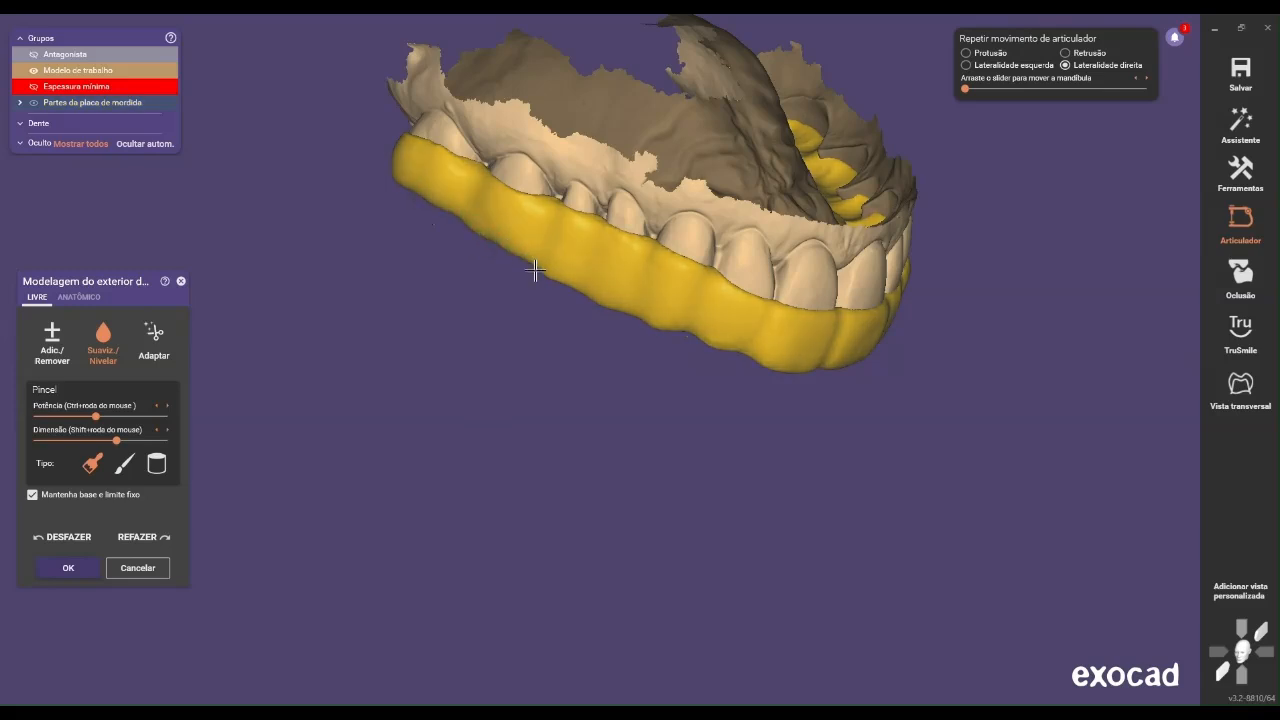
Smooth the splint's anterior edge and the scalloped buccal edge on the patient's left side with the weaker brush
{"action": "mouse_move", "coordinate": [608, 308]}
{"action": "right_mouse_down"}
{"action": "mouse_move", "coordinate": [640, 300]}
{"action": "mouse_move", "coordinate": [678, 350]}
{"action": "mouse_move", "coordinate": [563, 366]}
{"action": "right_mouse_up"}
{"action": "scroll", "coordinate": [580, 354], "scroll_direction": "up", "scroll_amount": 3}
{"action": "scroll", "coordinate": [523, 350], "scroll_direction": "up", "scroll_amount": 3}
{"action": "scroll", "coordinate": [523, 350], "scroll_direction": "down", "scroll_amount": 2}
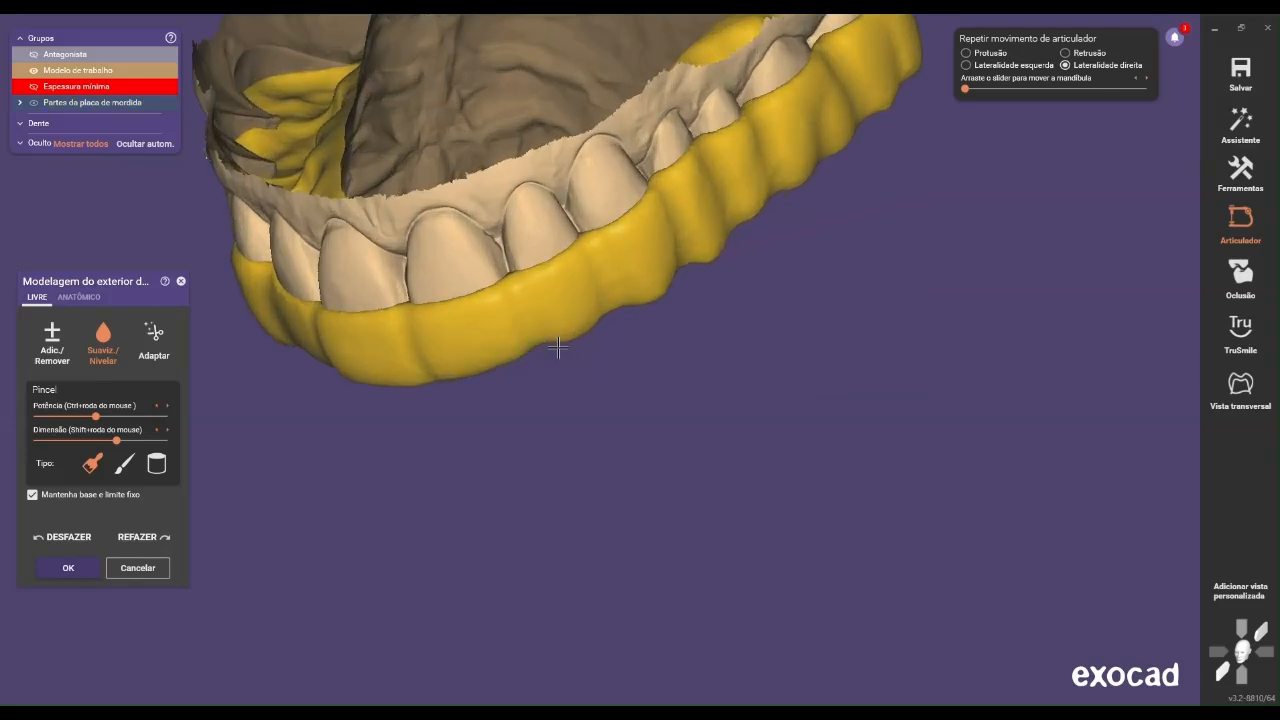
{"action": "scroll", "coordinate": [580, 343], "scroll_direction": "up", "scroll_amount": 2}
{"action": "right_click_drag", "start_coordinate": [579, 341], "coordinate": [490, 393]}
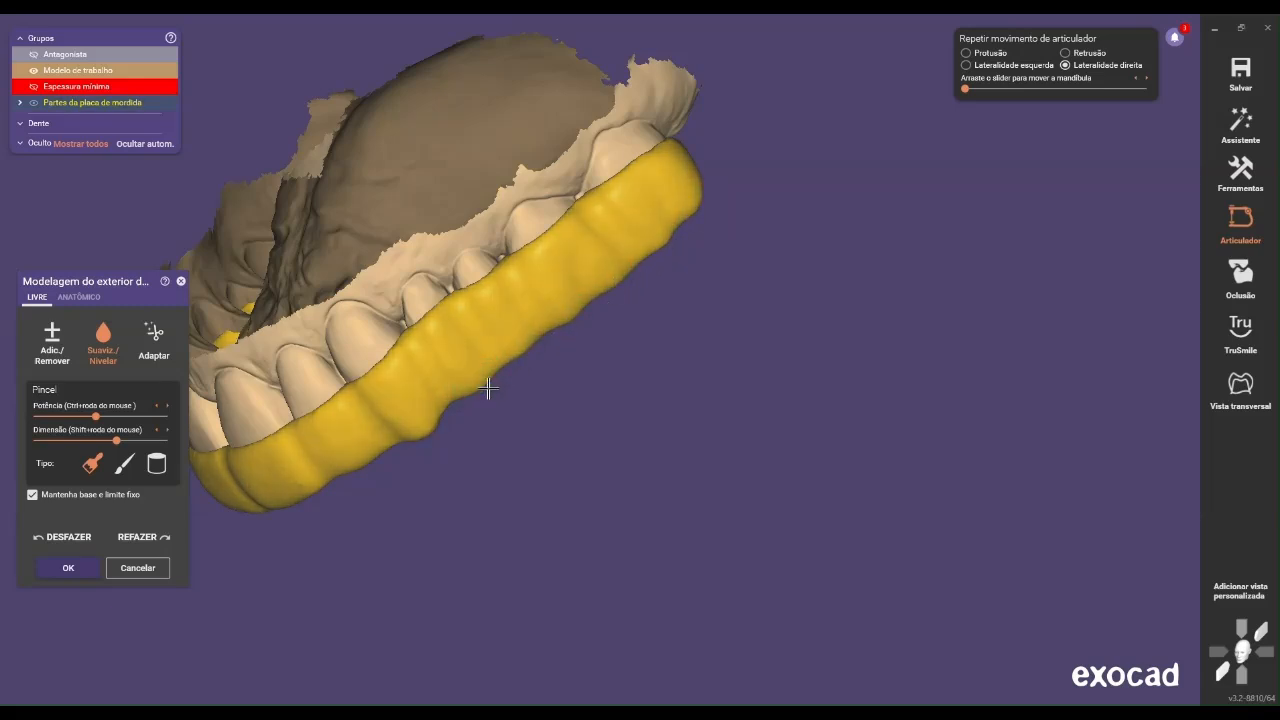
{"action": "right_click_drag", "start_coordinate": [480, 377], "coordinate": [580, 357]}
Examine the smoothed splint from the occlusal, front and side views for remaining irregularities in its outline
{"action": "scroll", "coordinate": [477, 376], "scroll_direction": "down", "scroll_amount": 3}
{"action": "right_click_drag", "start_coordinate": [469, 376], "coordinate": [469, 377]}
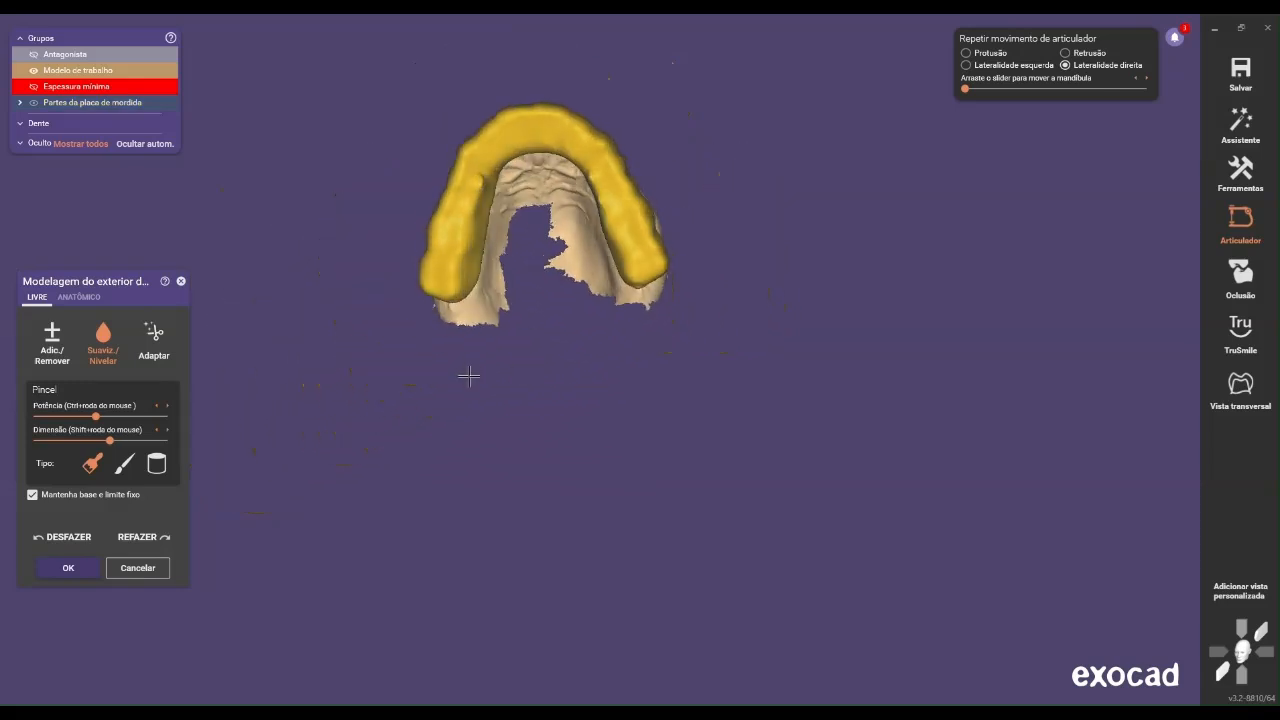
{"action": "middle_click_drag", "start_coordinate": [469, 377], "coordinate": [488, 449]}
{"action": "right_click_drag", "start_coordinate": [488, 449], "coordinate": [510, 446]}
{"action": "middle_click_drag", "start_coordinate": [510, 446], "coordinate": [513, 367]}
{"action": "right_click_drag", "start_coordinate": [513, 367], "coordinate": [526, 343]}
{"action": "scroll", "coordinate": [514, 365], "scroll_direction": "up", "scroll_amount": 2}
{"action": "scroll", "coordinate": [526, 343], "scroll_direction": "up", "scroll_amount": 2}
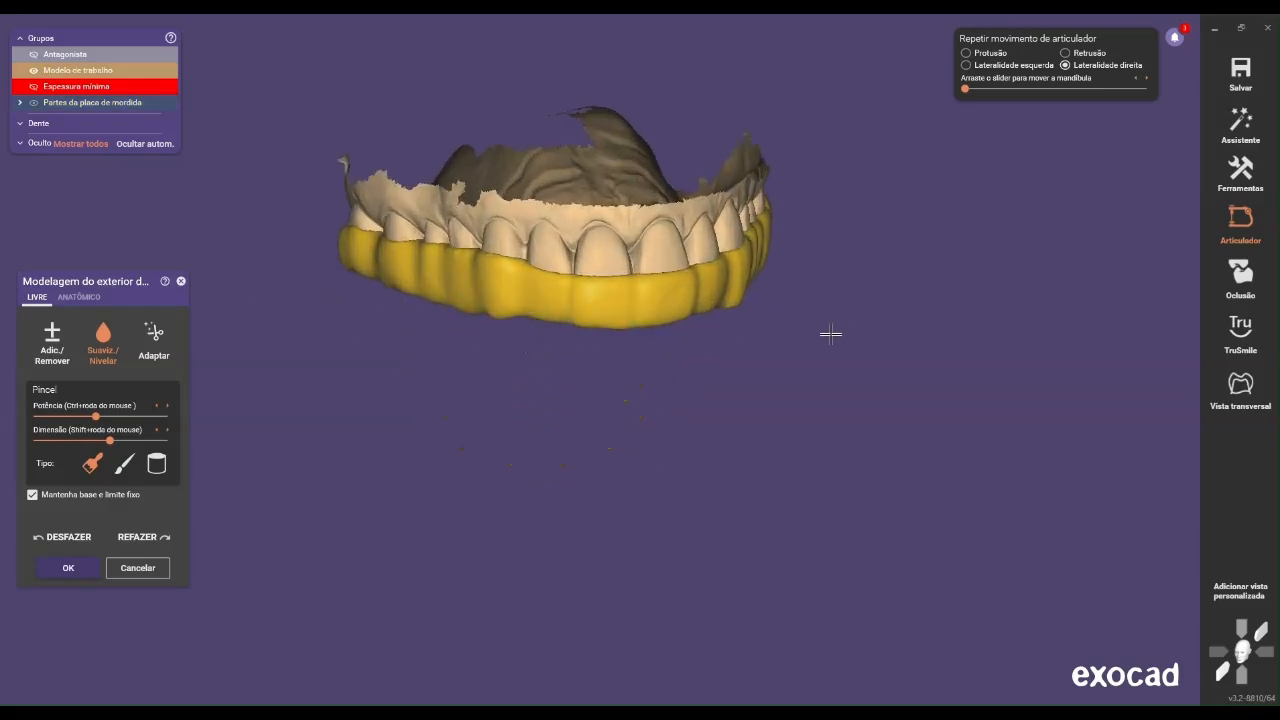
{"action": "right_click_drag", "start_coordinate": [572, 385], "coordinate": [616, 351]}
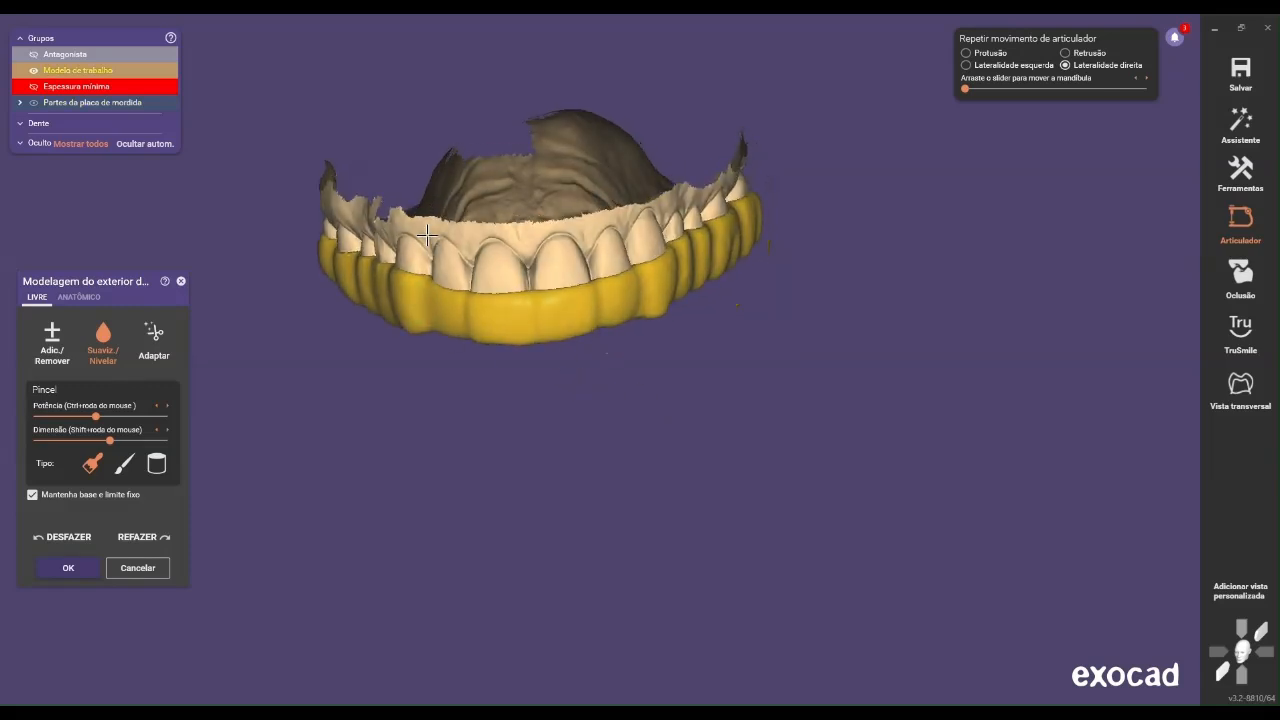
{"action": "right_click_drag", "start_coordinate": [461, 368], "coordinate": [481, 540]}
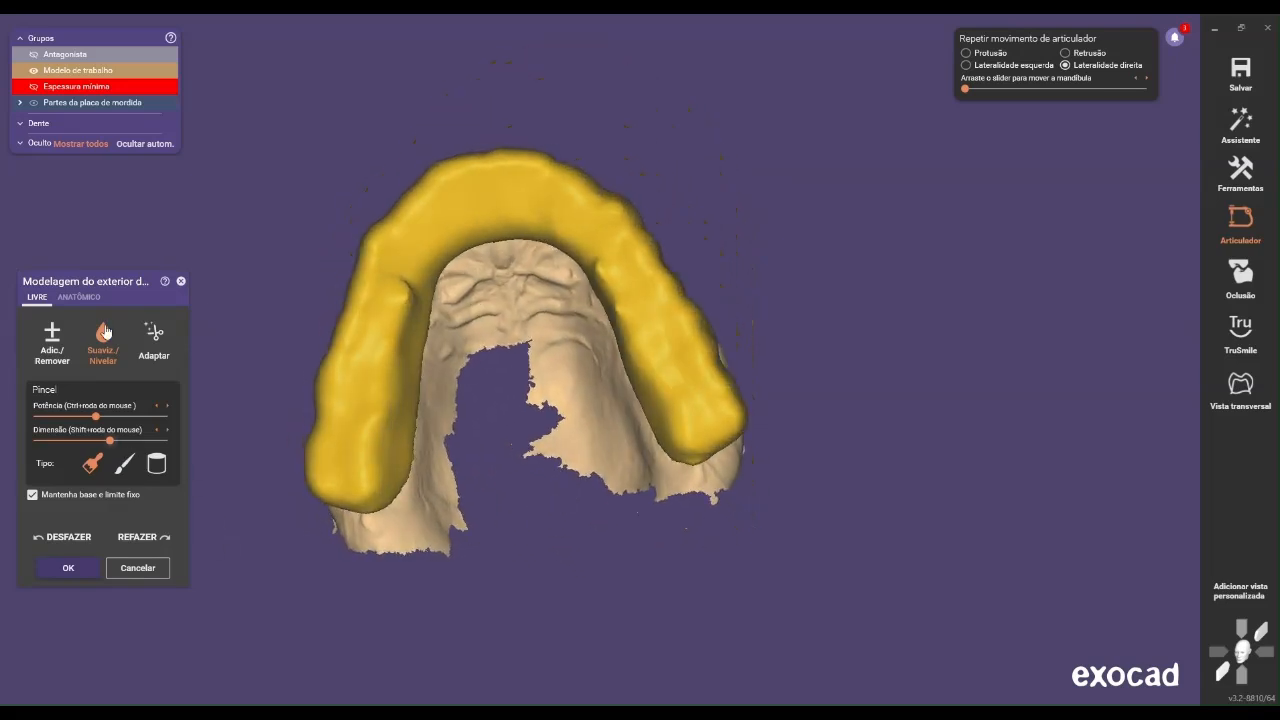
Show the antagonist over the splint and lower its opacity until it is nearly transparent
{"action": "left_click", "coordinate": [99, 57]}
{"action": "mouse_move", "coordinate": [520, 370]}
{"action": "right_mouse_down"}
{"action": "mouse_move", "coordinate": [521, 415]}
{"action": "mouse_move", "coordinate": [522, 335]}
{"action": "mouse_move", "coordinate": [523, 347]}
{"action": "right_mouse_up"}
{"action": "mouse_move", "coordinate": [423, 453]}
{"action": "right_mouse_down"}
{"action": "mouse_move", "coordinate": [449, 450]}
{"action": "mouse_move", "coordinate": [430, 458]}
{"action": "mouse_move", "coordinate": [436, 417]}
{"action": "mouse_move", "coordinate": [436, 453]}
{"action": "right_mouse_up"}
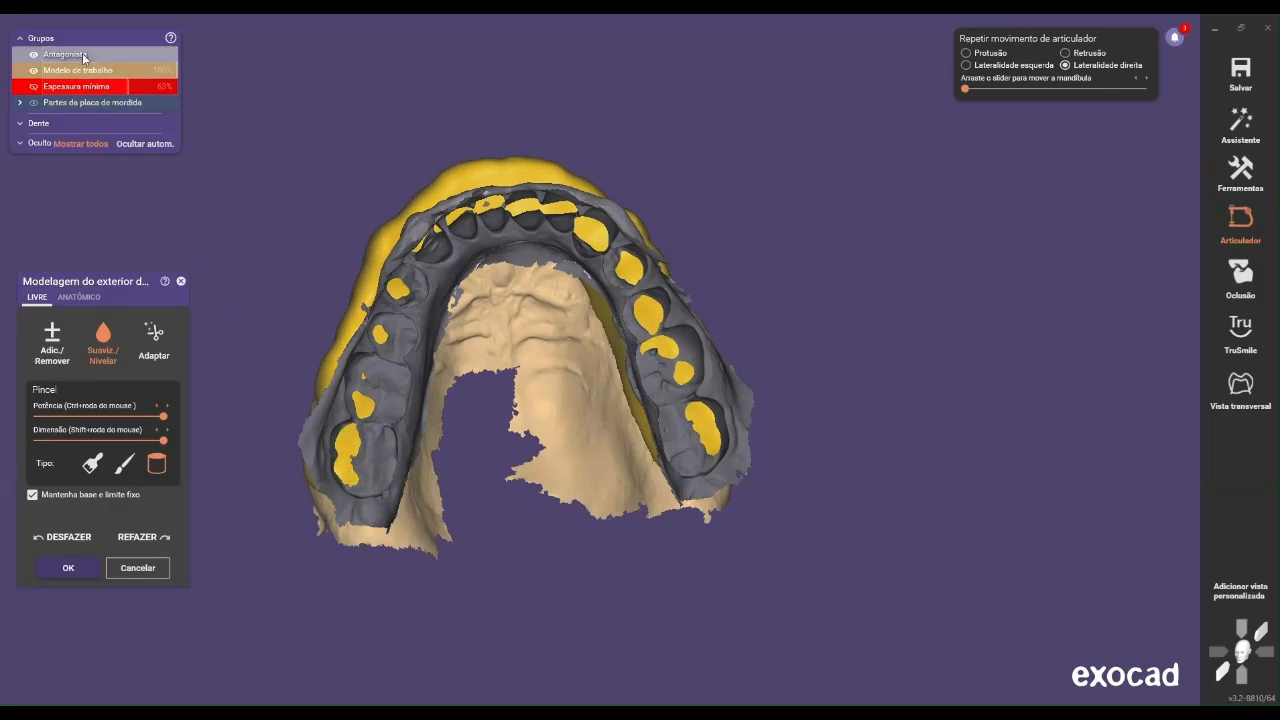
{"action": "left_click_drag", "start_coordinate": [80, 57], "coordinate": [69, 57]}
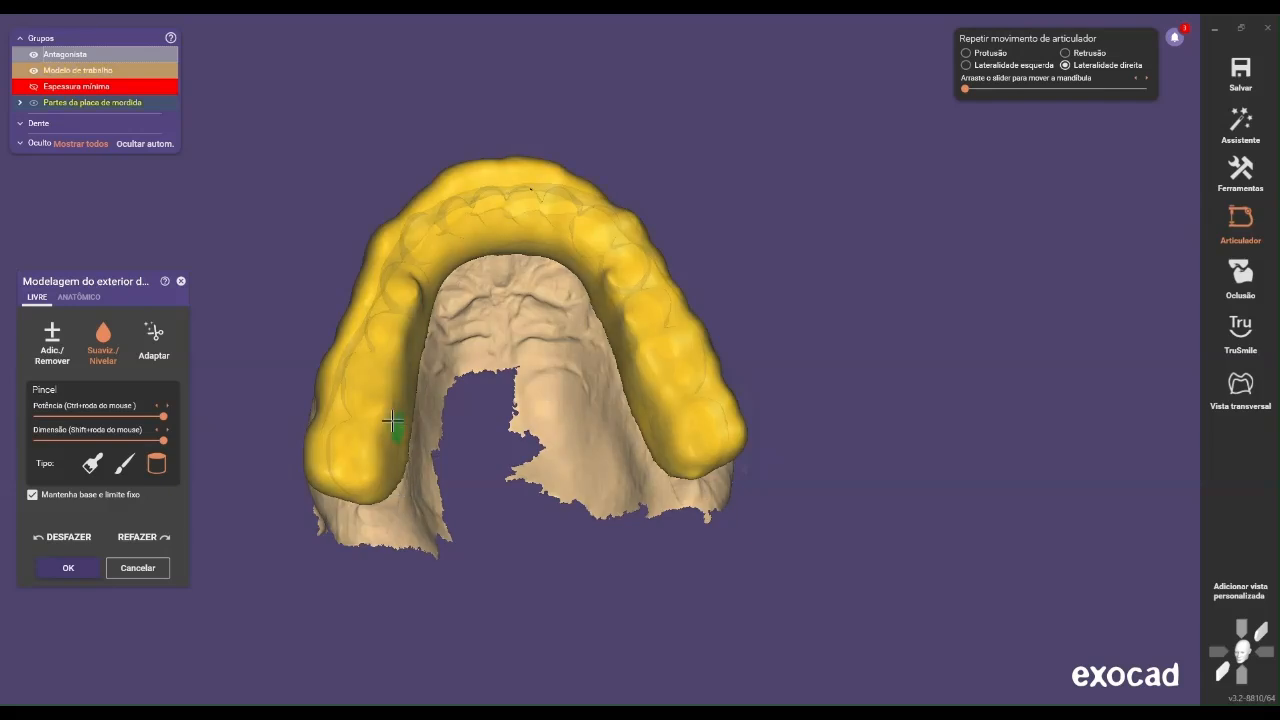
Level the splint's occlusal surface along the antagonist contacts on both posterior sides with the cylindrical brush at maximum power and size
{"action": "mouse_move", "coordinate": [348, 460]}
{"action": "left_mouse_down"}
{"action": "mouse_move", "coordinate": [394, 309]}
{"action": "mouse_move", "coordinate": [380, 386]}
{"action": "mouse_move", "coordinate": [360, 360]}
{"action": "mouse_move", "coordinate": [380, 374]}
{"action": "mouse_move", "coordinate": [409, 355]}
{"action": "mouse_move", "coordinate": [338, 460]}
{"action": "mouse_move", "coordinate": [397, 270]}
{"action": "mouse_move", "coordinate": [369, 326]}
{"action": "mouse_move", "coordinate": [347, 470]}
{"action": "mouse_move", "coordinate": [406, 270]}
{"action": "mouse_move", "coordinate": [376, 288]}
{"action": "mouse_move", "coordinate": [360, 403]}
{"action": "mouse_move", "coordinate": [368, 292]}
{"action": "mouse_move", "coordinate": [330, 464]}
{"action": "left_mouse_up"}
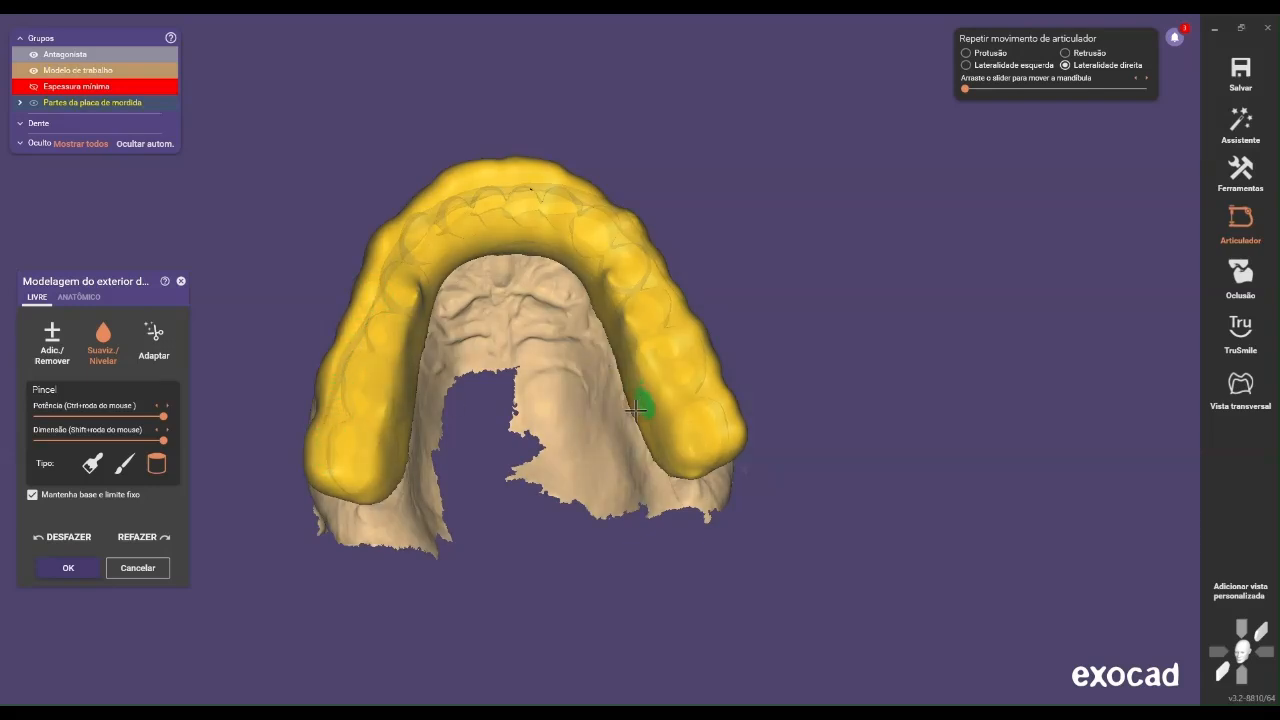
{"action": "right_click_drag", "start_coordinate": [640, 403], "coordinate": [626, 417]}
{"action": "left_click_drag", "start_coordinate": [706, 446], "coordinate": [616, 257]}
{"action": "mouse_move", "coordinate": [690, 360]}
{"action": "right_mouse_down"}
{"action": "mouse_move", "coordinate": [677, 383]}
{"action": "mouse_move", "coordinate": [714, 414]}
{"action": "right_mouse_up"}
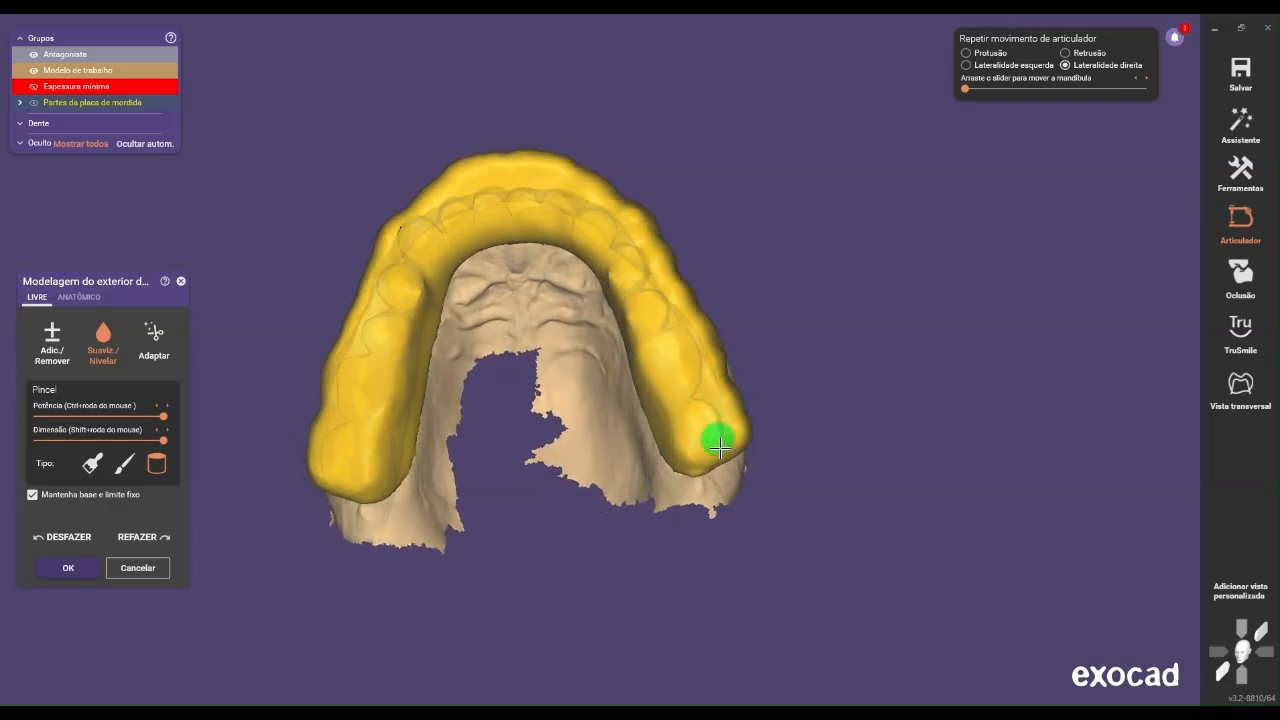
{"action": "mouse_move", "coordinate": [714, 433]}
{"action": "left_mouse_down"}
{"action": "mouse_move", "coordinate": [689, 351]}
{"action": "mouse_move", "coordinate": [630, 260]}
{"action": "mouse_move", "coordinate": [684, 326]}
{"action": "mouse_move", "coordinate": [731, 428]}
{"action": "mouse_move", "coordinate": [691, 386]}
{"action": "mouse_move", "coordinate": [620, 237]}
{"action": "mouse_move", "coordinate": [694, 346]}
{"action": "mouse_move", "coordinate": [709, 414]}
{"action": "mouse_move", "coordinate": [667, 298]}
{"action": "mouse_move", "coordinate": [632, 248]}
{"action": "mouse_move", "coordinate": [638, 284]}
{"action": "left_mouse_up"}
{"action": "right_click_drag", "start_coordinate": [500, 537], "coordinate": [509, 463]}
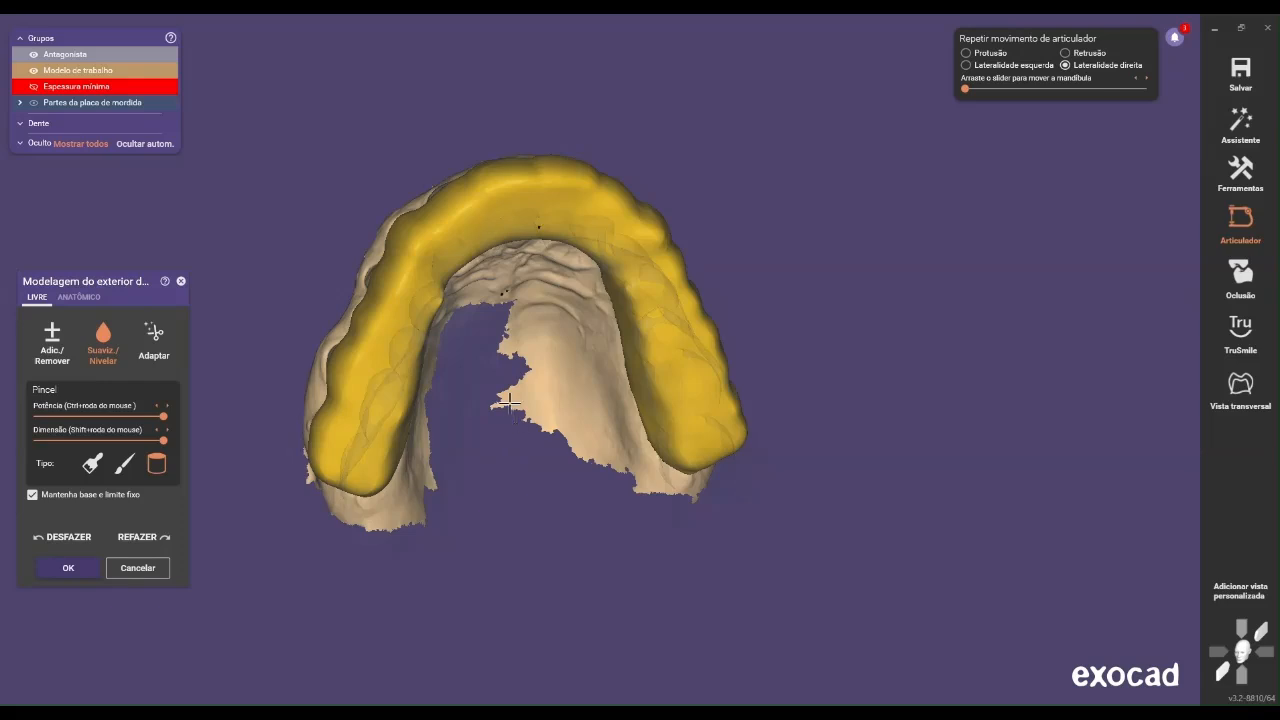
Hide the antagonist so that only the splint and the working model are displayed
{"action": "scroll", "coordinate": [515, 411], "scroll_direction": "down", "scroll_amount": 2}
{"action": "mouse_move", "coordinate": [510, 372]}
{"action": "right_mouse_down"}
{"action": "mouse_move", "coordinate": [487, 360]}
{"action": "mouse_move", "coordinate": [531, 367]}
{"action": "right_mouse_up"}
{"action": "scroll", "coordinate": [522, 371], "scroll_direction": "down", "scroll_amount": 4}
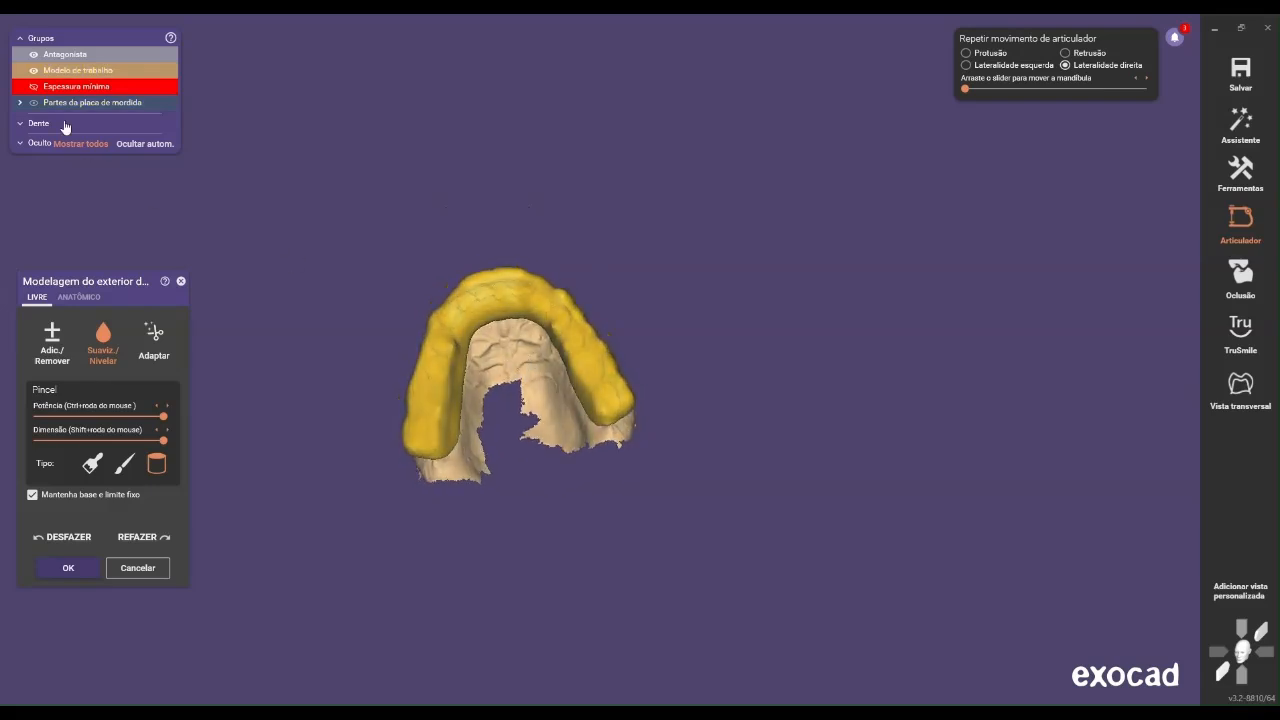
{"action": "left_click", "coordinate": [34, 55]}
{"action": "right_click_drag", "start_coordinate": [481, 225], "coordinate": [483, 280]}
{"action": "scroll", "coordinate": [483, 280], "scroll_direction": "up", "scroll_amount": 3}
{"action": "scroll", "coordinate": [503, 383], "scroll_direction": "up", "scroll_amount": 2}
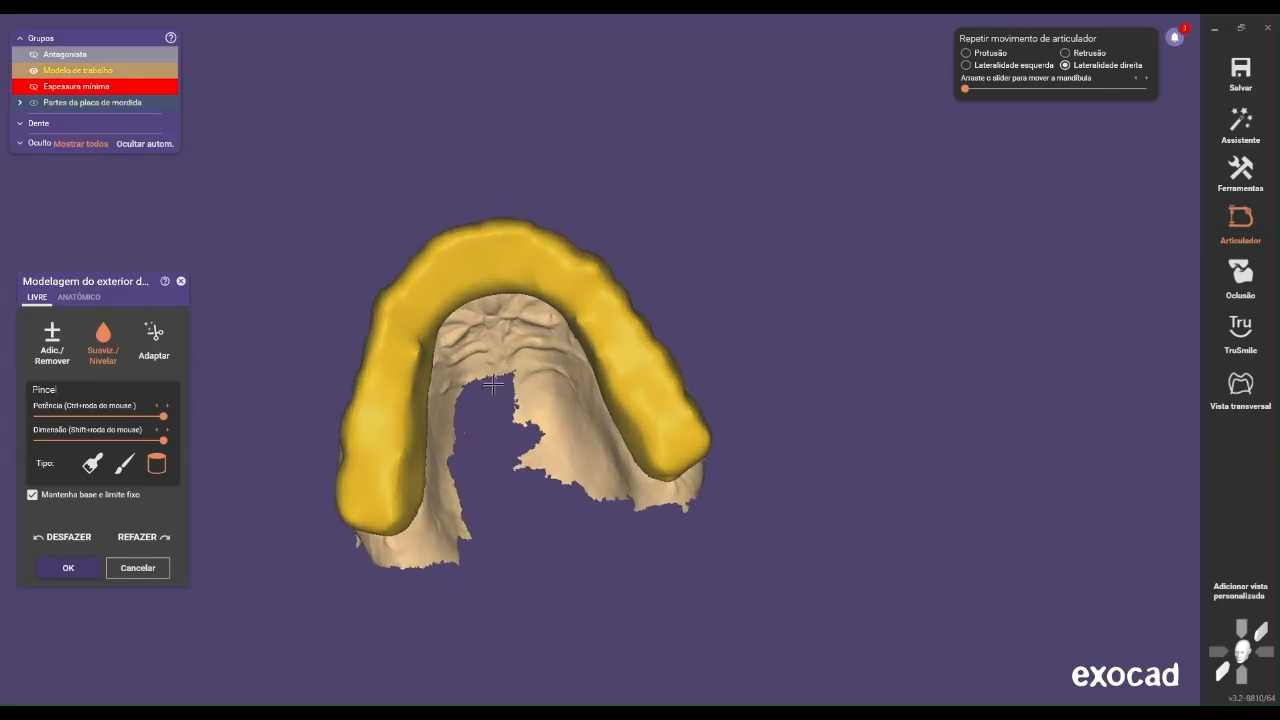
Level the inner occlusal ridge around the patient's right canine and premolars with the cylindrical brush
{"action": "scroll", "coordinate": [480, 380], "scroll_direction": "up", "scroll_amount": 2}
{"action": "scroll", "coordinate": [416, 360], "scroll_direction": "up", "scroll_amount": 3}
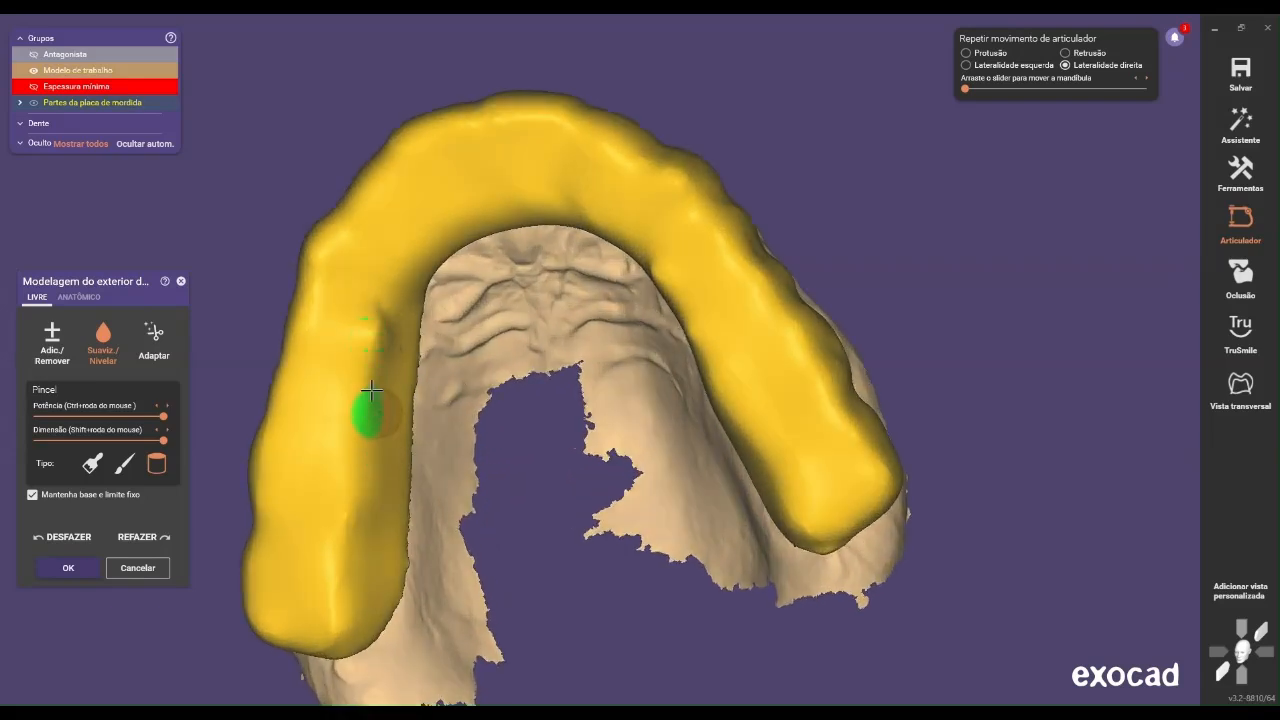
{"action": "right_click_drag", "start_coordinate": [411, 325], "coordinate": [409, 368]}
{"action": "scroll", "coordinate": [506, 374], "scroll_direction": "down", "scroll_amount": 4}
{"action": "scroll", "coordinate": [491, 361], "scroll_direction": "down", "scroll_amount": 3}
{"action": "scroll", "coordinate": [471, 383], "scroll_direction": "up", "scroll_amount": 4}
{"action": "scroll", "coordinate": [412, 368], "scroll_direction": "up", "scroll_amount": 3}
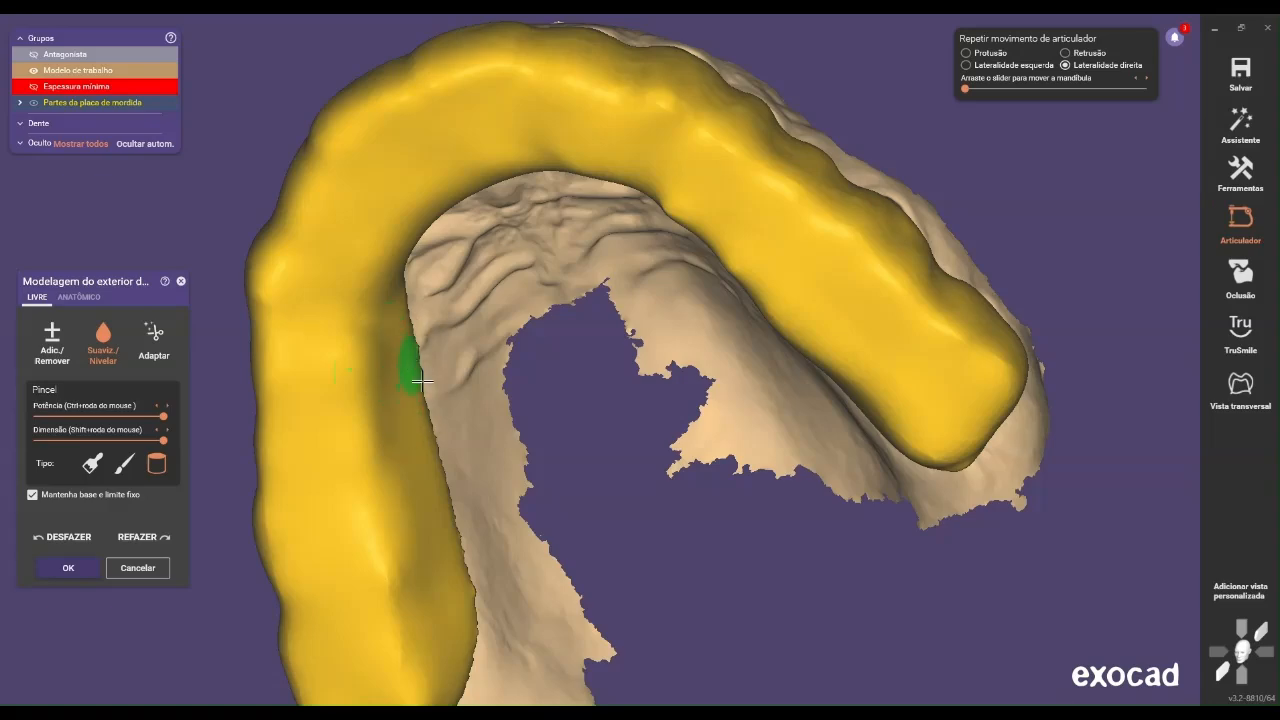
{"action": "scroll", "coordinate": [524, 410], "scroll_direction": "down", "scroll_amount": 3}
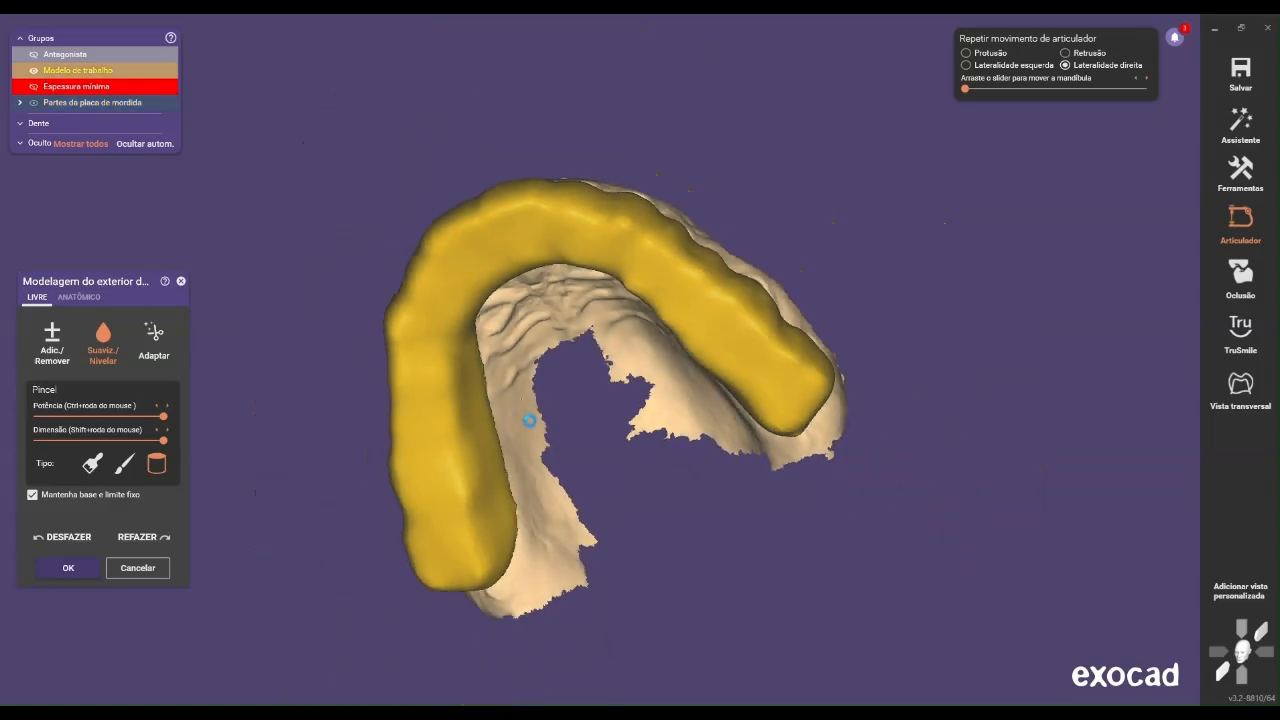
{"action": "scroll", "coordinate": [522, 413], "scroll_direction": "up", "scroll_amount": 5}
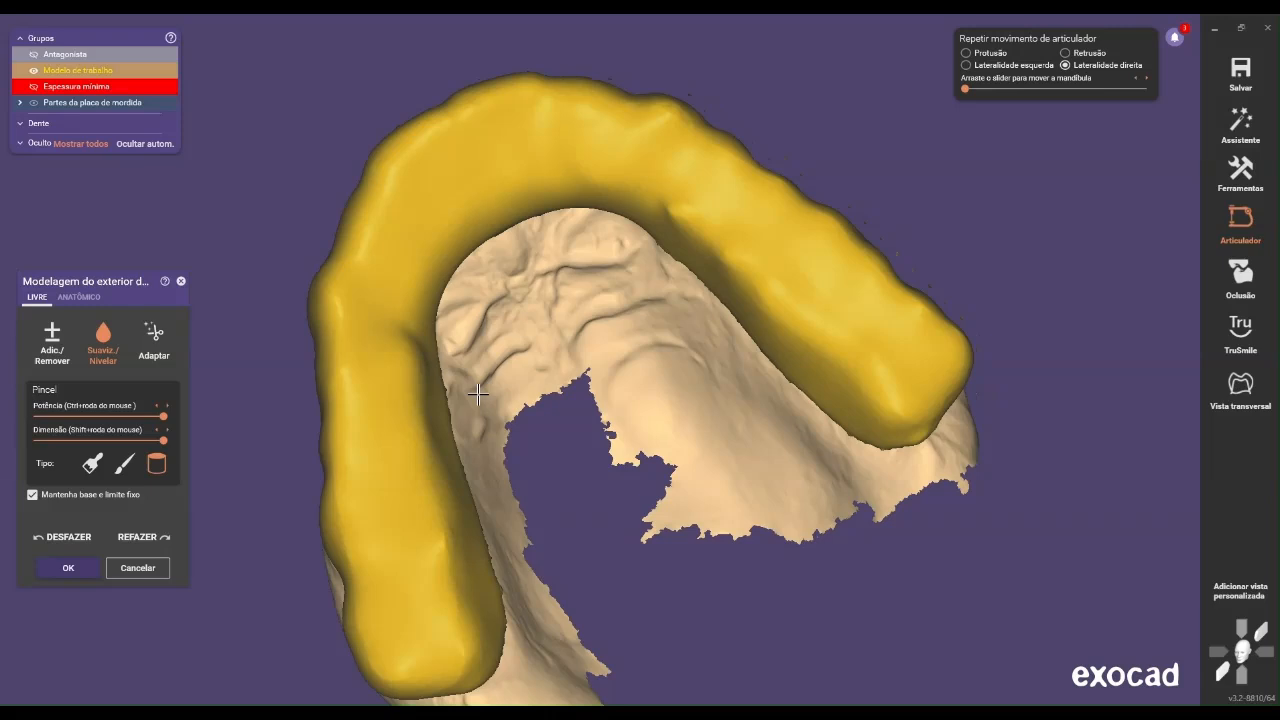
Switch to the broad brush type and smooth the splint's buccal surface and distal end on the patient's right side
{"action": "right_click_drag", "start_coordinate": [613, 362], "coordinate": [611, 362]}
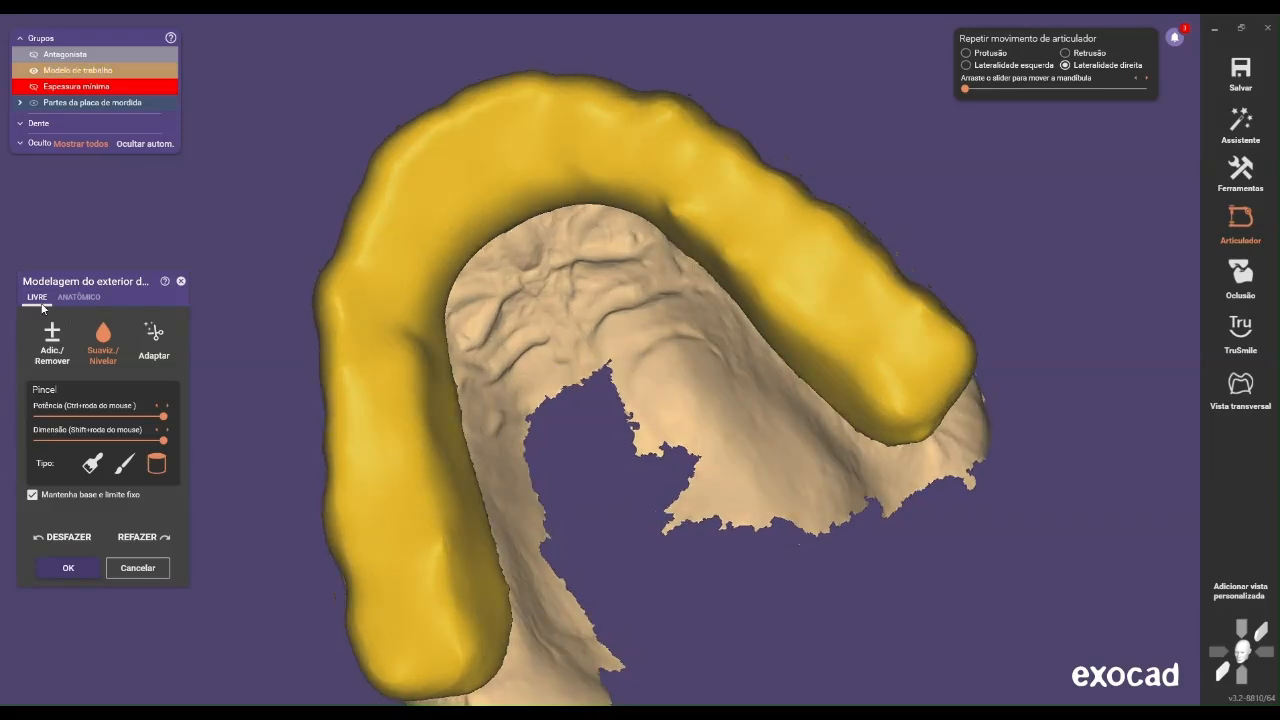
{"action": "scroll", "coordinate": [660, 460], "scroll_direction": "down", "scroll_amount": 4}
{"action": "right_click_drag", "start_coordinate": [660, 460], "coordinate": [648, 458]}
{"action": "scroll", "coordinate": [540, 471], "scroll_direction": "down", "scroll_amount": 3}
{"action": "right_click_drag", "start_coordinate": [540, 471], "coordinate": [570, 499]}
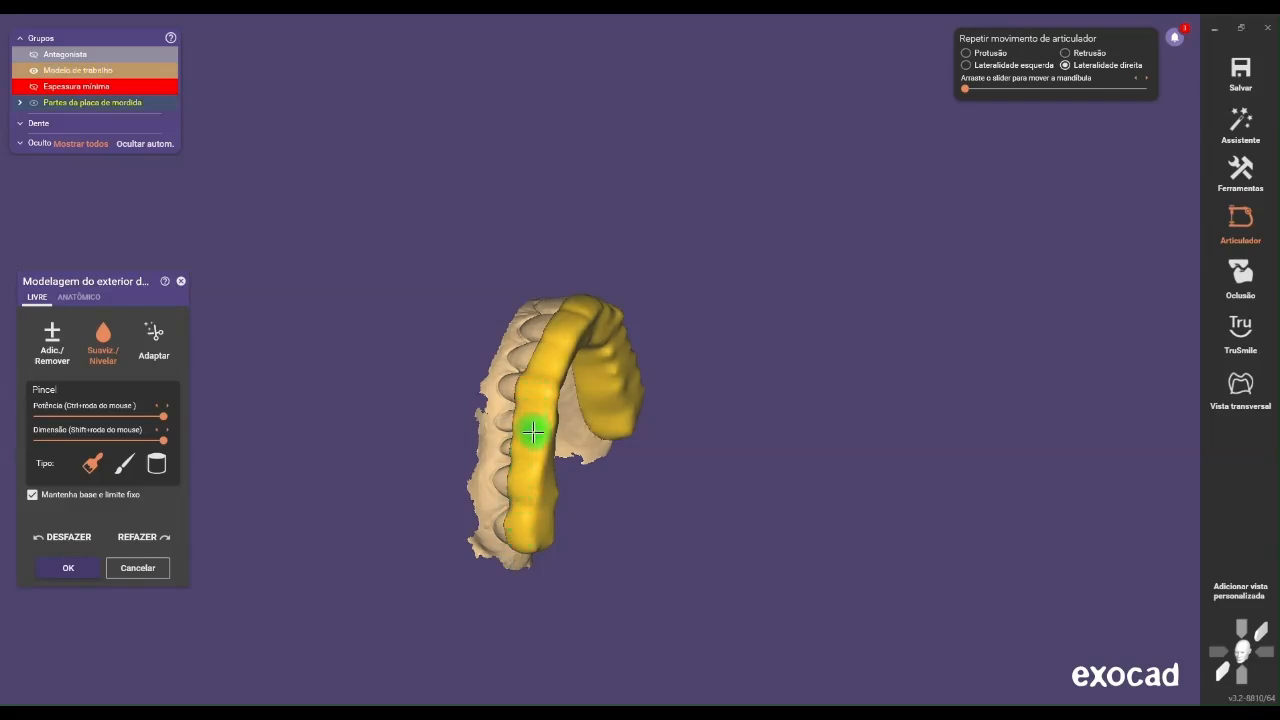
{"action": "mouse_move", "coordinate": [531, 427]}
{"action": "right_mouse_down"}
{"action": "mouse_move", "coordinate": [443, 449]}
{"action": "mouse_move", "coordinate": [593, 537]}
{"action": "mouse_move", "coordinate": [491, 526]}
{"action": "right_mouse_up"}
{"action": "scroll", "coordinate": [475, 521], "scroll_direction": "up", "scroll_amount": 5}
{"action": "scroll", "coordinate": [498, 518], "scroll_direction": "up", "scroll_amount": 2}
{"action": "scroll", "coordinate": [505, 505], "scroll_direction": "up", "scroll_amount": 2}
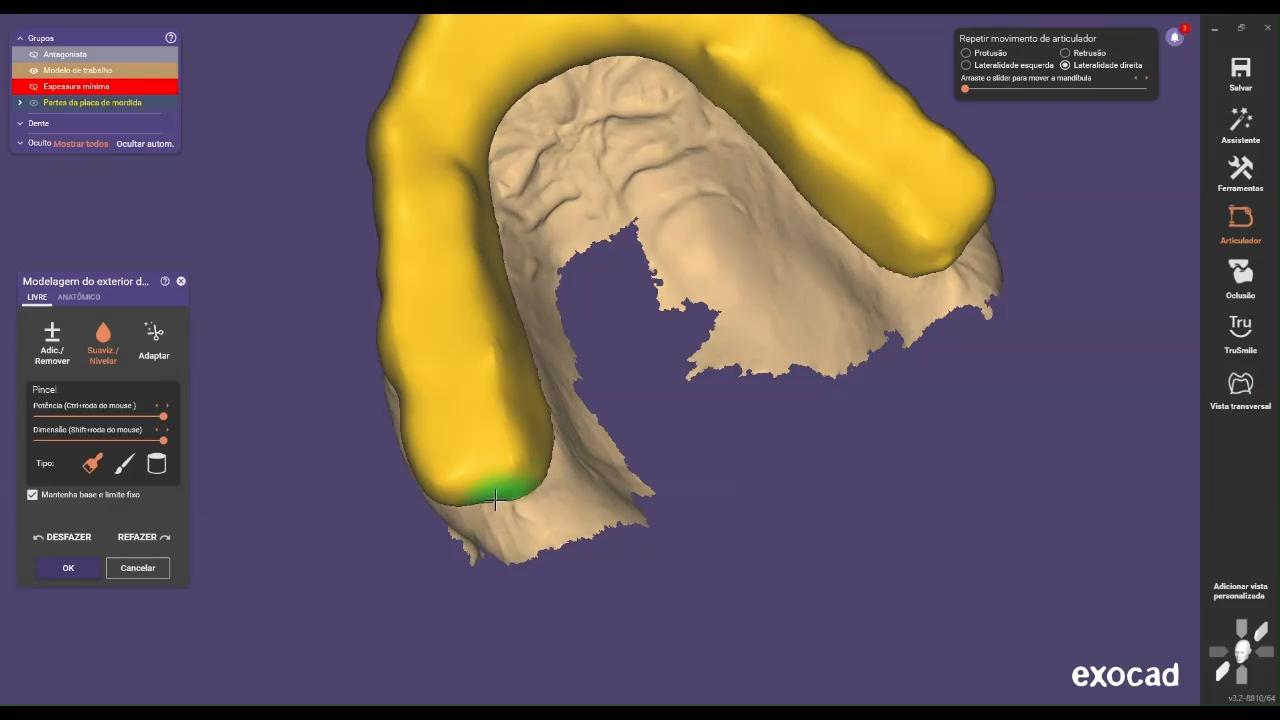
{"action": "right_click_drag", "start_coordinate": [461, 503], "coordinate": [486, 563]}
{"action": "middle_click_drag", "start_coordinate": [486, 563], "coordinate": [440, 586]}
Smooth the splint's inner lingual slopes on the patient's right and left sides with the broad brush at full size
{"action": "scroll", "coordinate": [440, 586], "scroll_direction": "down", "scroll_amount": 3}
{"action": "right_click_drag", "start_coordinate": [440, 586], "coordinate": [472, 560]}
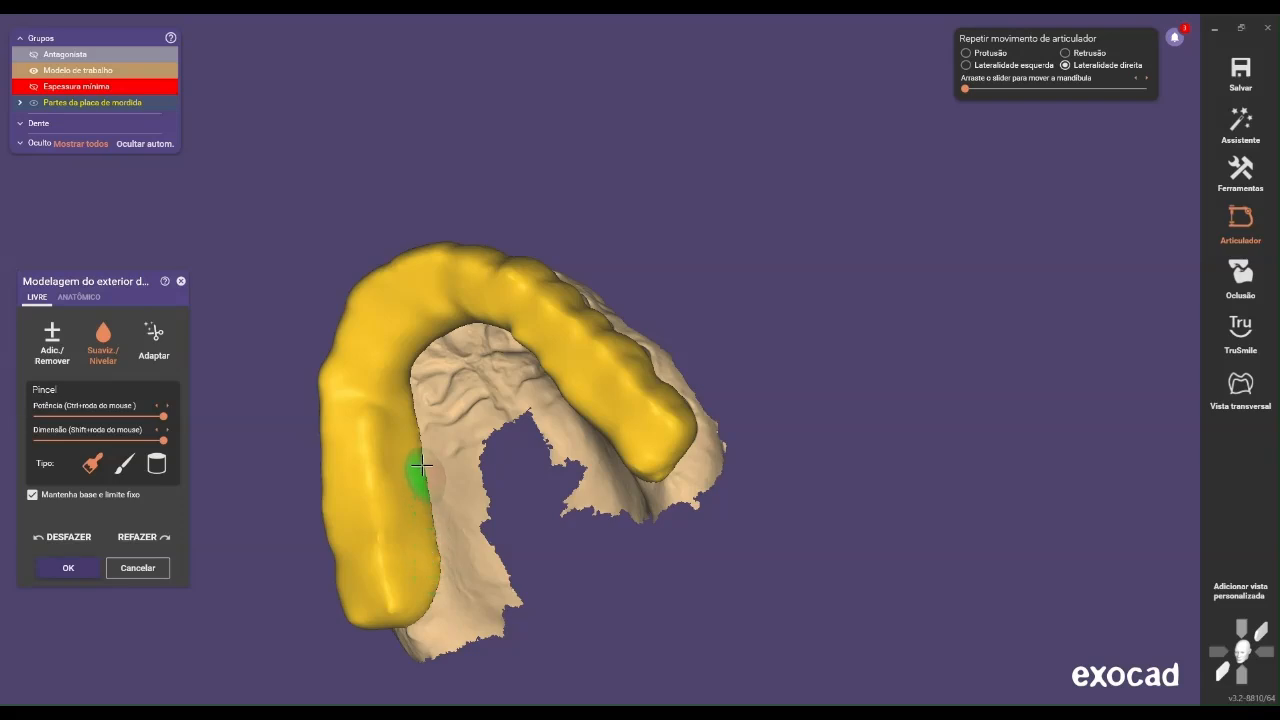
{"action": "right_click_drag", "start_coordinate": [409, 418], "coordinate": [472, 426]}
{"action": "scroll", "coordinate": [591, 526], "scroll_direction": "up", "scroll_amount": 3}
{"action": "right_click_drag", "start_coordinate": [591, 526], "coordinate": [633, 517]}
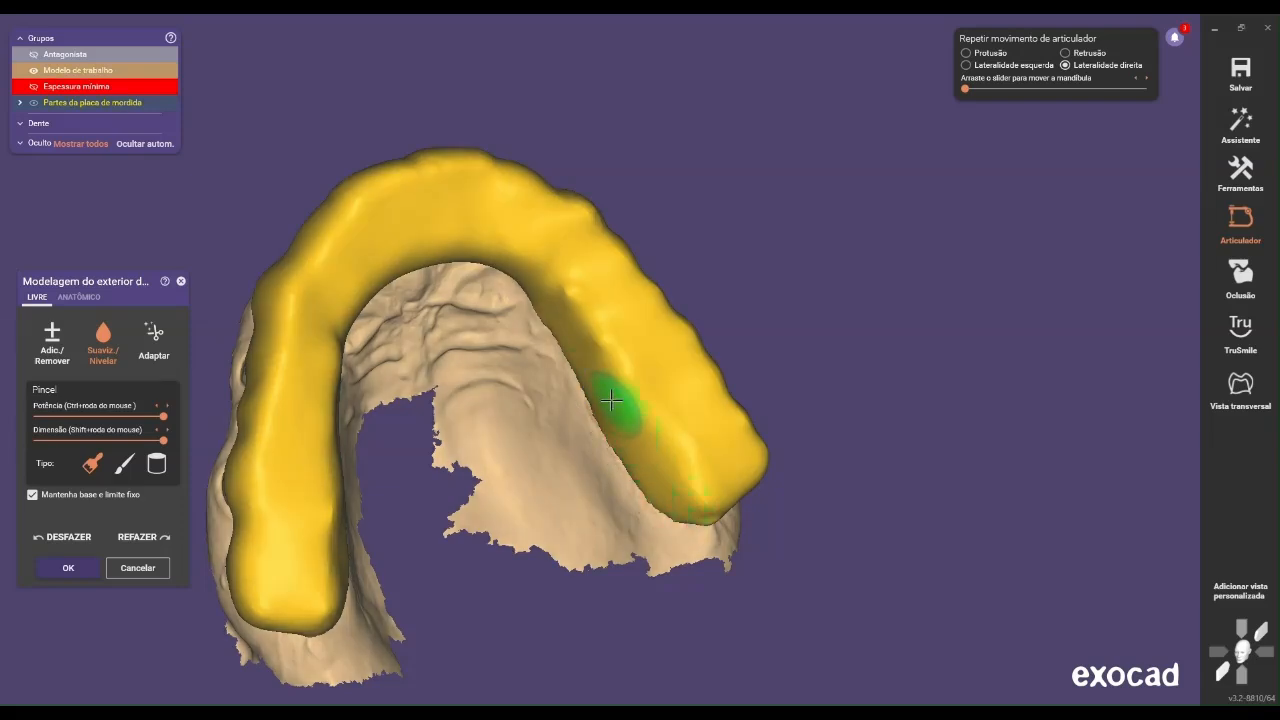
Smooth the palatal slope behind the anterior teeth from the patient's left canine across to the right
{"action": "scroll", "coordinate": [510, 370], "scroll_direction": "down", "scroll_amount": 3}
{"action": "mouse_move", "coordinate": [484, 410]}
{"action": "right_mouse_down"}
{"action": "mouse_move", "coordinate": [503, 374]}
{"action": "mouse_move", "coordinate": [475, 436]}
{"action": "right_mouse_up"}
{"action": "right_click_drag", "start_coordinate": [503, 351], "coordinate": [506, 334]}
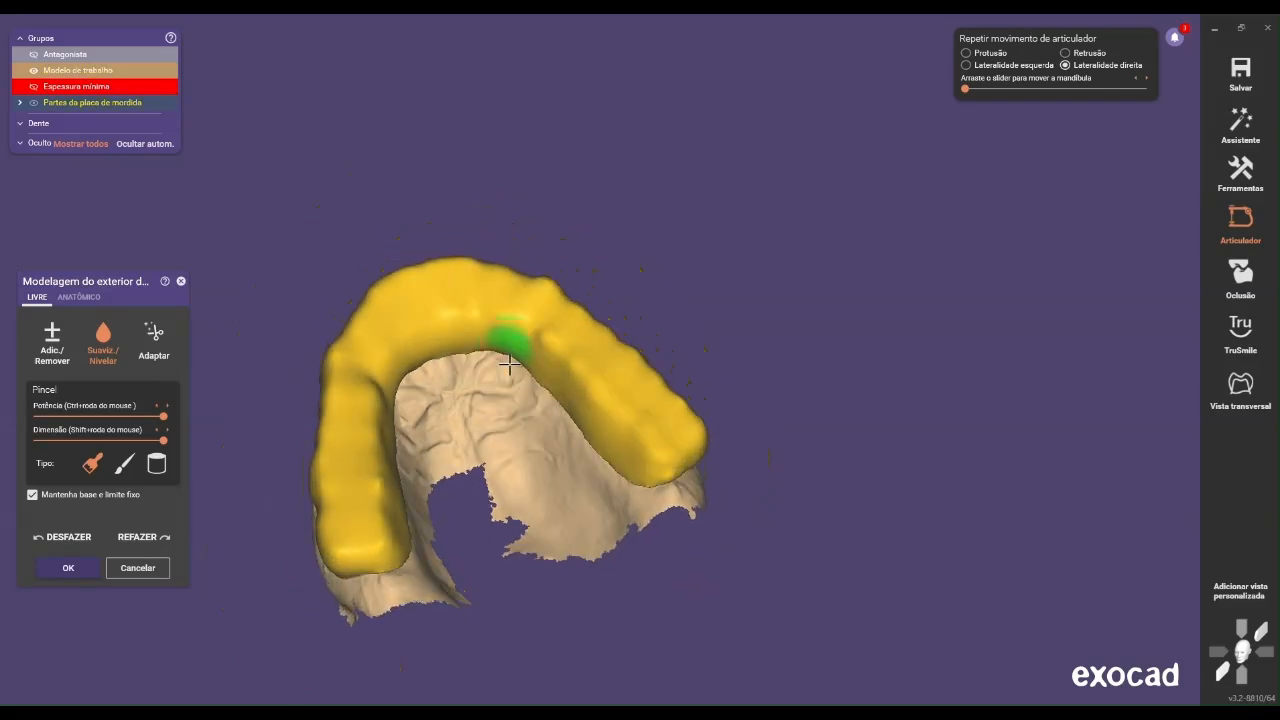
{"action": "scroll", "coordinate": [519, 347], "scroll_direction": "up", "scroll_amount": 3}
{"action": "mouse_move", "coordinate": [519, 347]}
{"action": "left_mouse_down"}
{"action": "mouse_move", "coordinate": [477, 323]}
{"action": "mouse_move", "coordinate": [369, 342]}
{"action": "mouse_move", "coordinate": [333, 370]}
{"action": "mouse_move", "coordinate": [325, 427]}
{"action": "mouse_move", "coordinate": [333, 404]}
{"action": "left_mouse_up"}
Add material along the occlusal surface of the patient's right molars and premolars with the full-size cylindrical brush
{"action": "scroll", "coordinate": [333, 404], "scroll_direction": "down", "scroll_amount": 5}
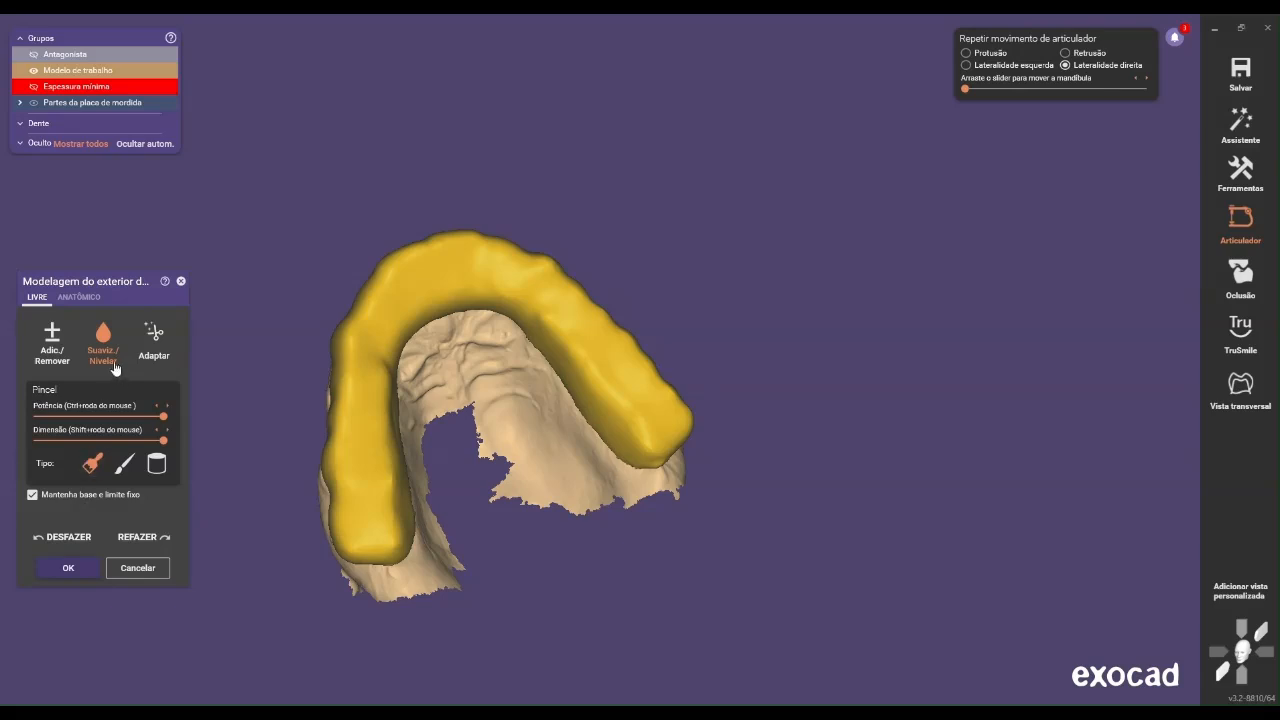
{"action": "left_click_drag", "start_coordinate": [80, 440], "coordinate": [51, 440]}
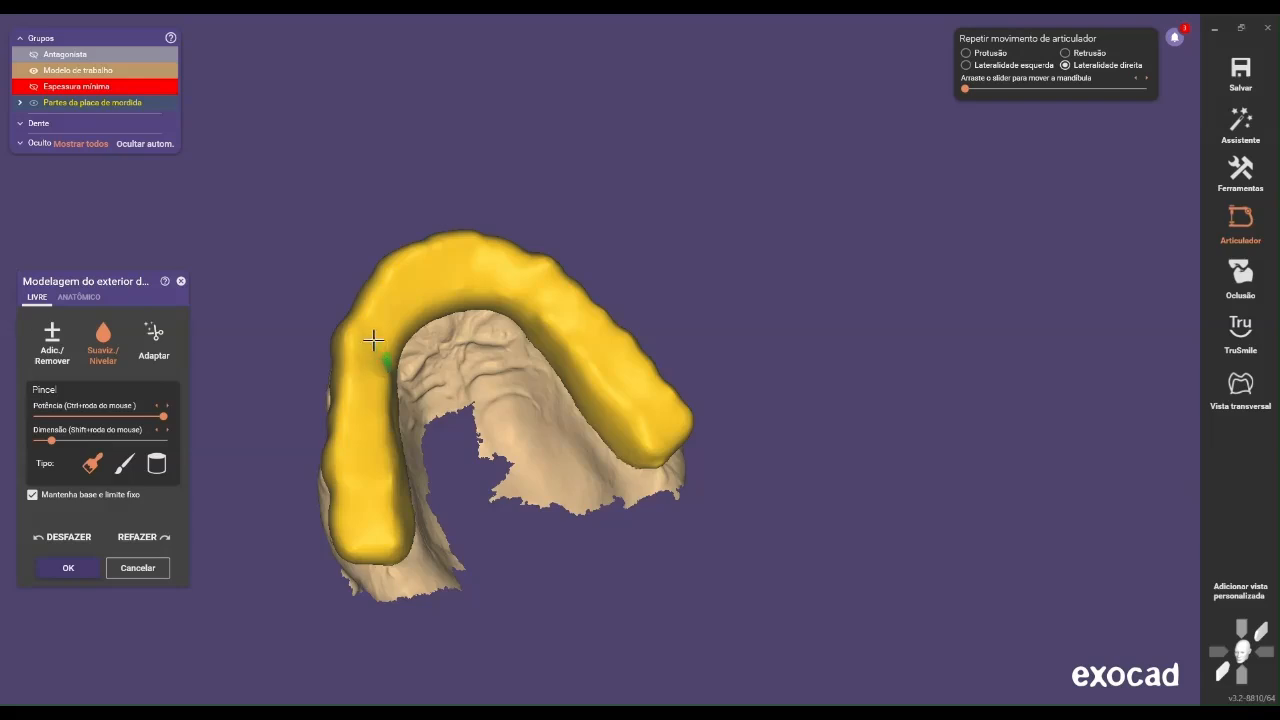
{"action": "left_click", "coordinate": [52, 338]}
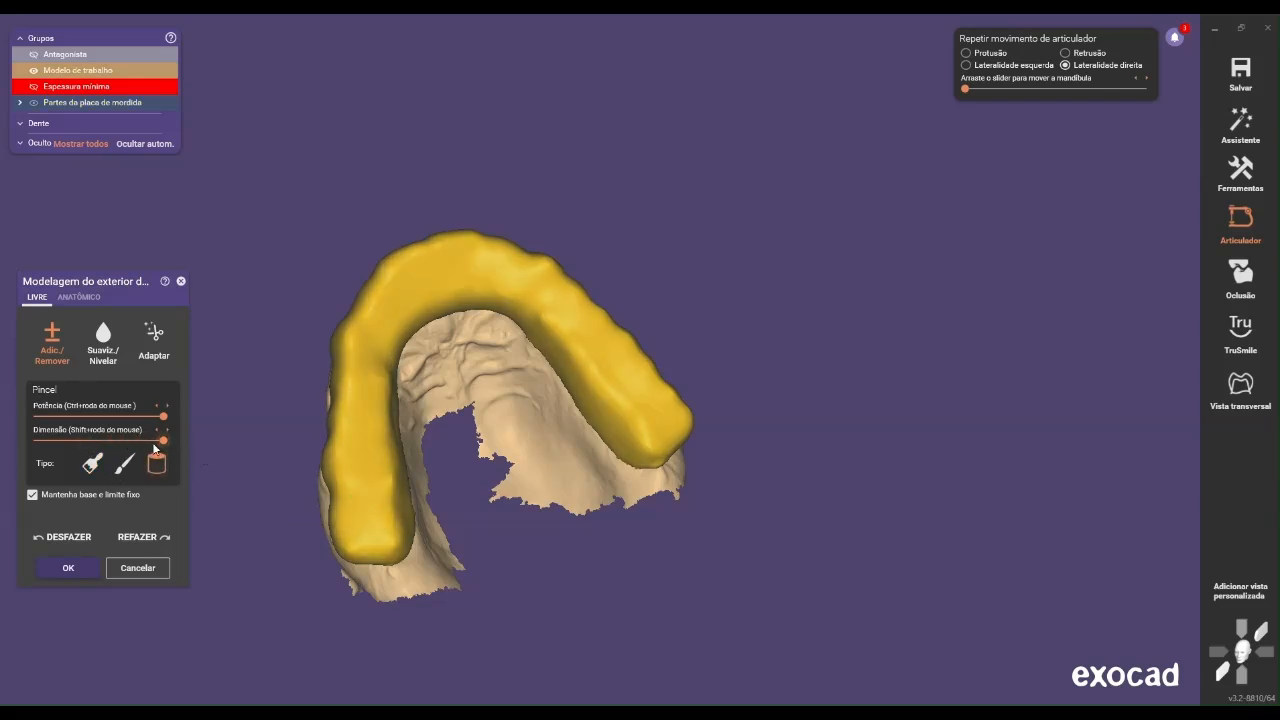
{"action": "left_click_drag", "start_coordinate": [359, 535], "coordinate": [366, 440]}
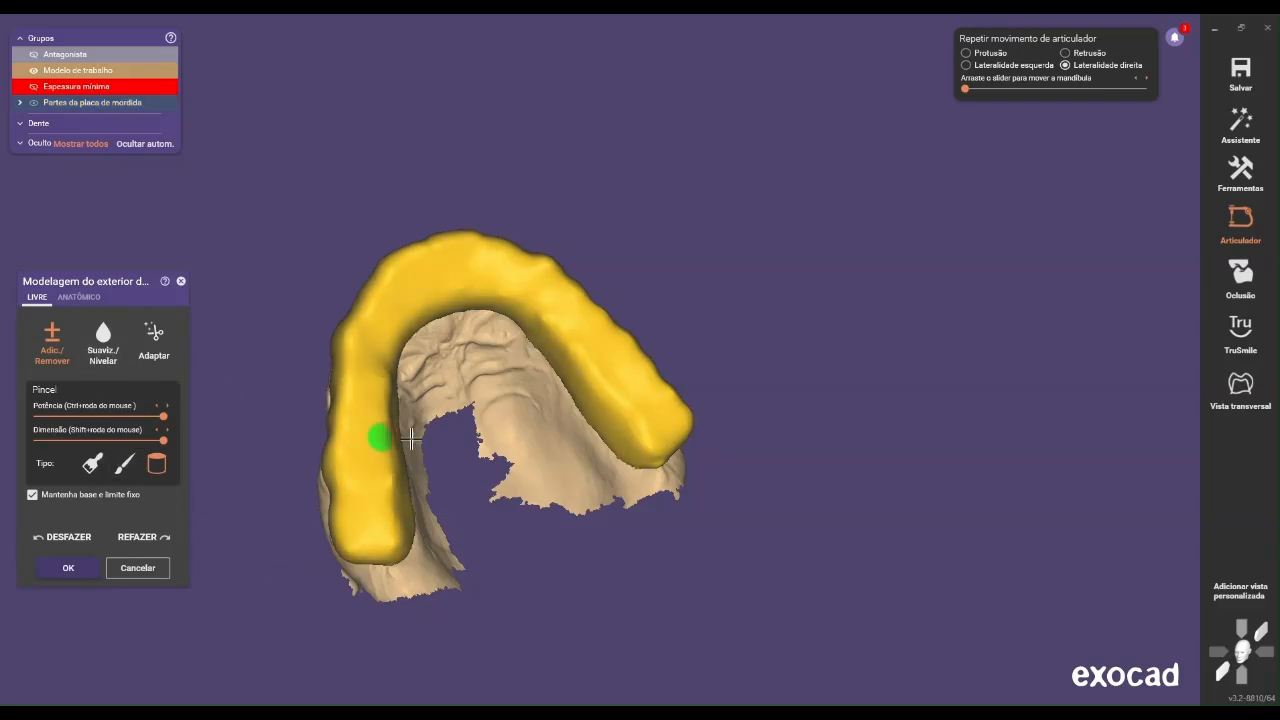
{"action": "left_click_drag", "start_coordinate": [362, 537], "coordinate": [361, 450]}
{"action": "left_click", "coordinate": [167, 535]}
Level the occlusal surface on the patient's right side from the molars to the canine with the cylindrical brush
{"action": "left_click", "coordinate": [103, 338]}
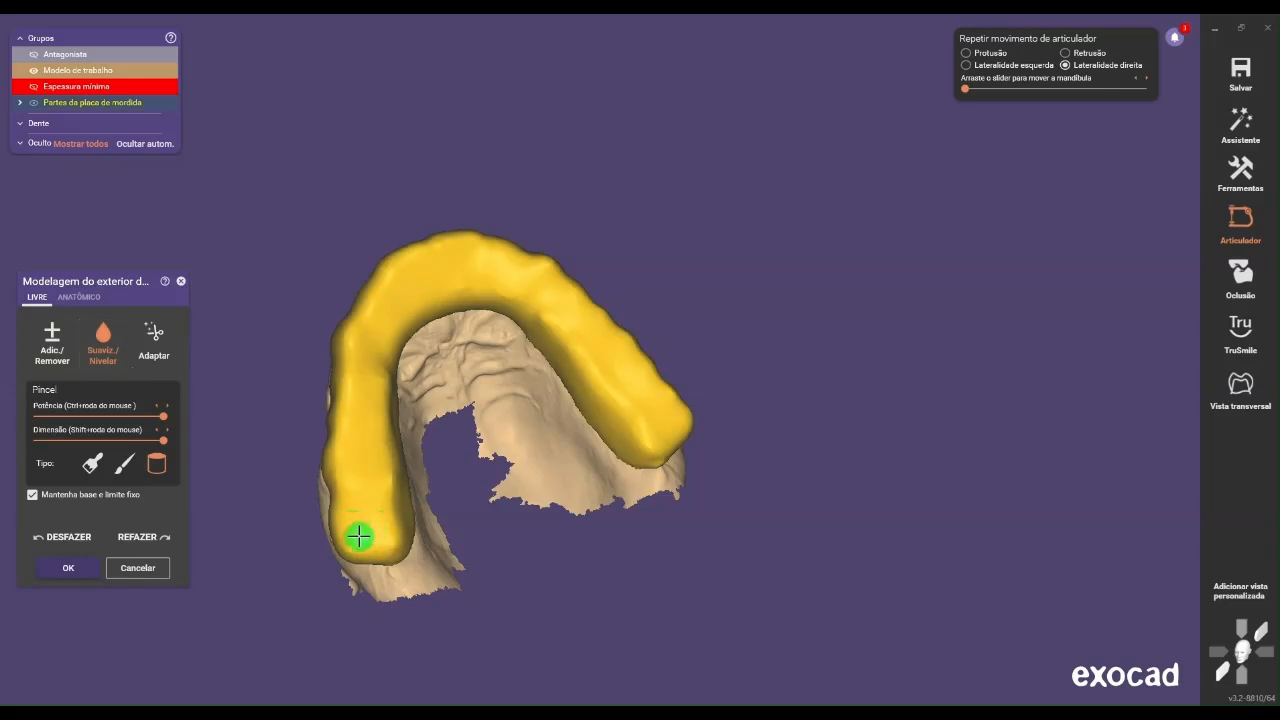
{"action": "left_click_drag", "start_coordinate": [359, 514], "coordinate": [363, 325]}
{"action": "left_click_drag", "start_coordinate": [354, 375], "coordinate": [354, 508]}
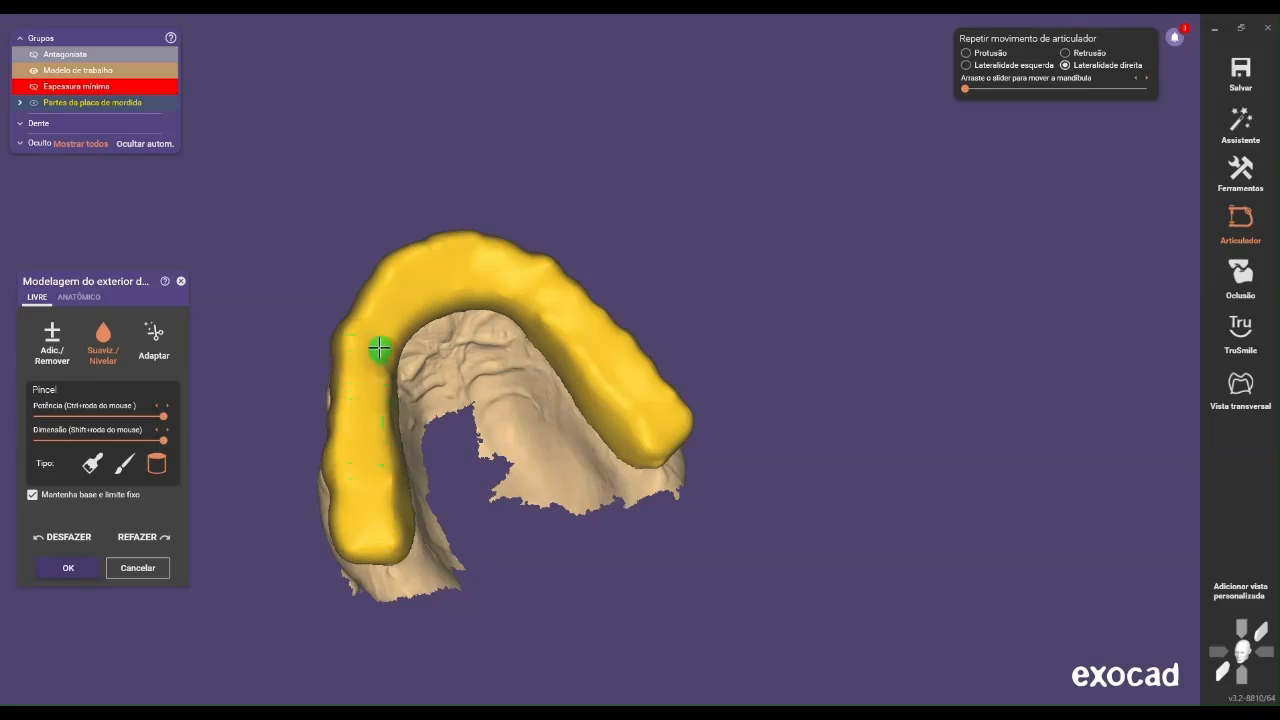
{"action": "mouse_move", "coordinate": [370, 409]}
{"action": "left_mouse_down"}
{"action": "mouse_move", "coordinate": [376, 487]}
{"action": "mouse_move", "coordinate": [398, 530]}
{"action": "left_mouse_up"}
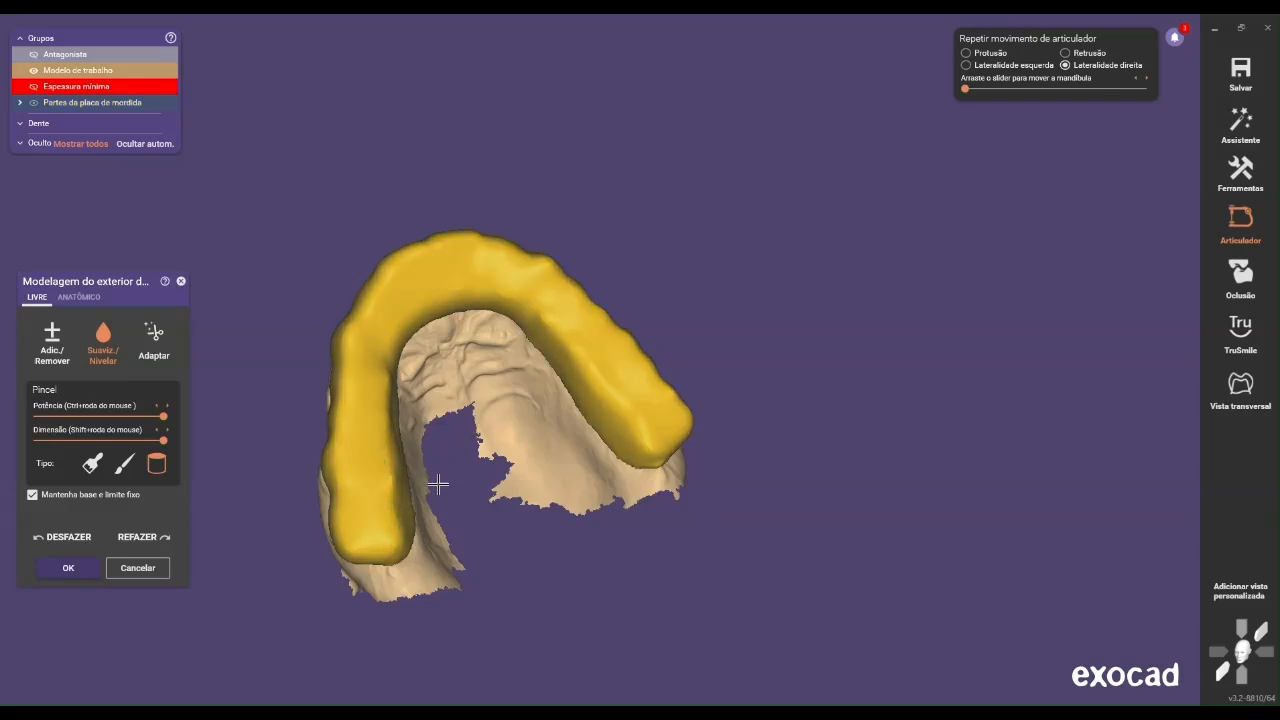
{"action": "left_click_drag", "start_coordinate": [391, 506], "coordinate": [390, 530]}
{"action": "mouse_move", "coordinate": [380, 434]}
{"action": "left_mouse_down"}
{"action": "mouse_move", "coordinate": [376, 333]}
{"action": "mouse_move", "coordinate": [400, 317]}
{"action": "left_mouse_up"}
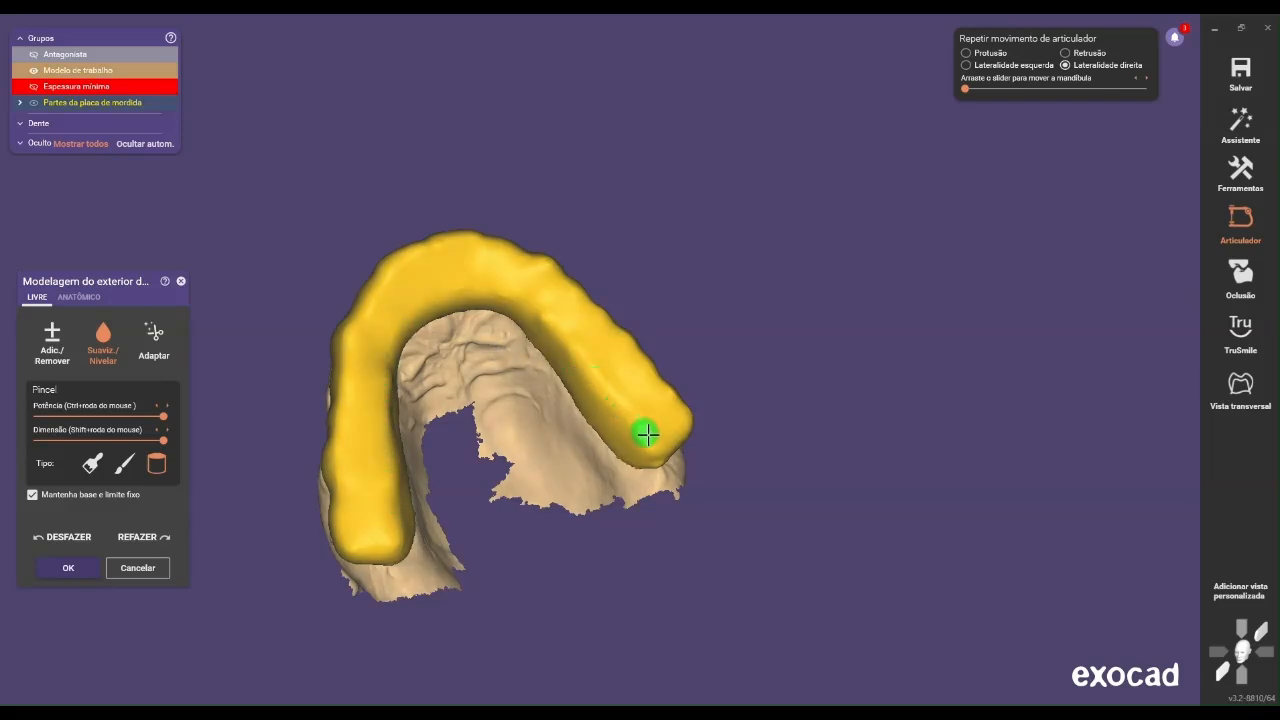
Level the splint's occlusal surface on the patient's left side with the cylindrical brush at full power and size
{"action": "mouse_move", "coordinate": [662, 429]}
{"action": "left_mouse_down"}
{"action": "mouse_move", "coordinate": [580, 317]}
{"action": "mouse_move", "coordinate": [684, 426]}
{"action": "left_mouse_up"}
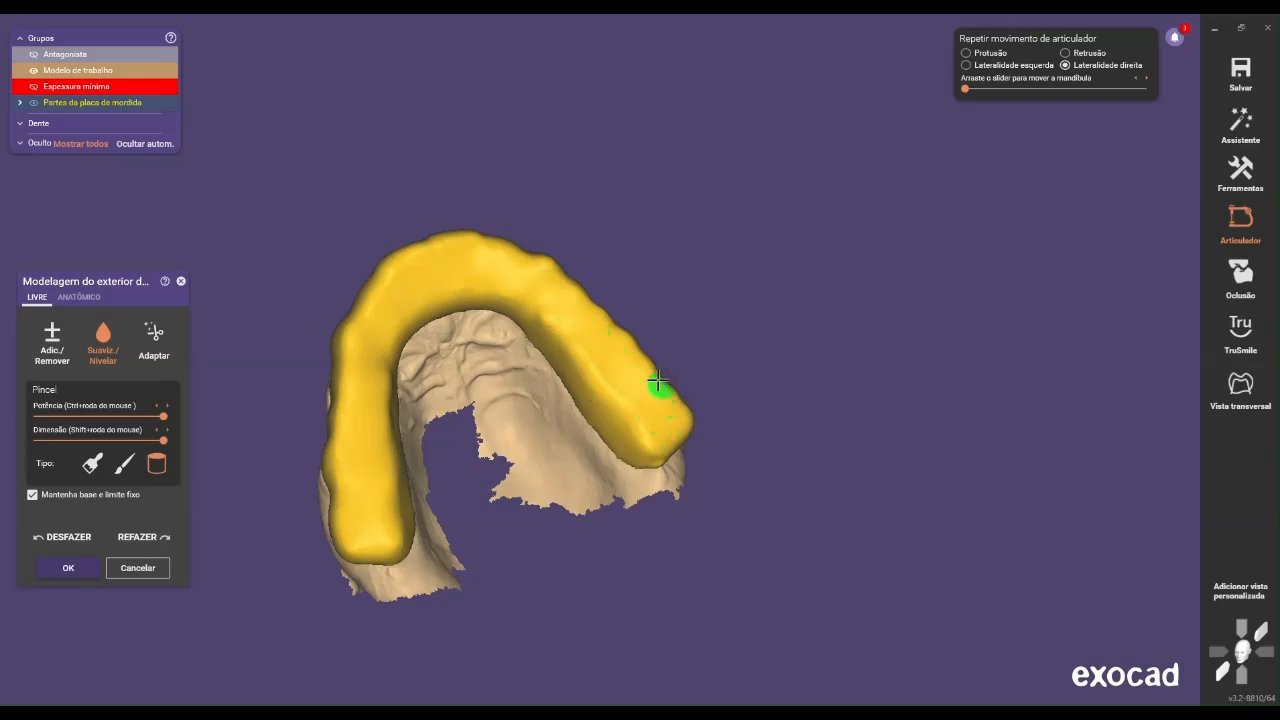
{"action": "left_click_drag", "start_coordinate": [624, 342], "coordinate": [615, 330]}
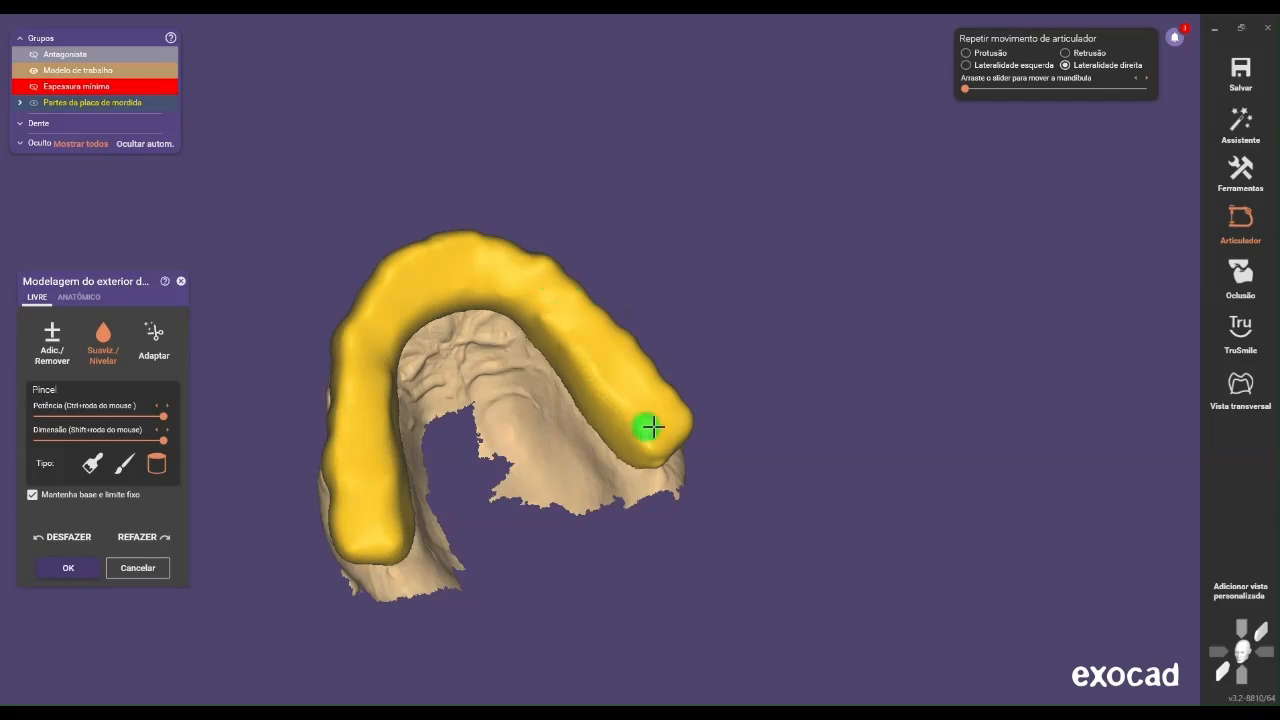
{"action": "mouse_move", "coordinate": [648, 416]}
{"action": "left_mouse_down"}
{"action": "mouse_move", "coordinate": [563, 311]}
{"action": "mouse_move", "coordinate": [528, 291]}
{"action": "mouse_move", "coordinate": [606, 401]}
{"action": "left_mouse_up"}
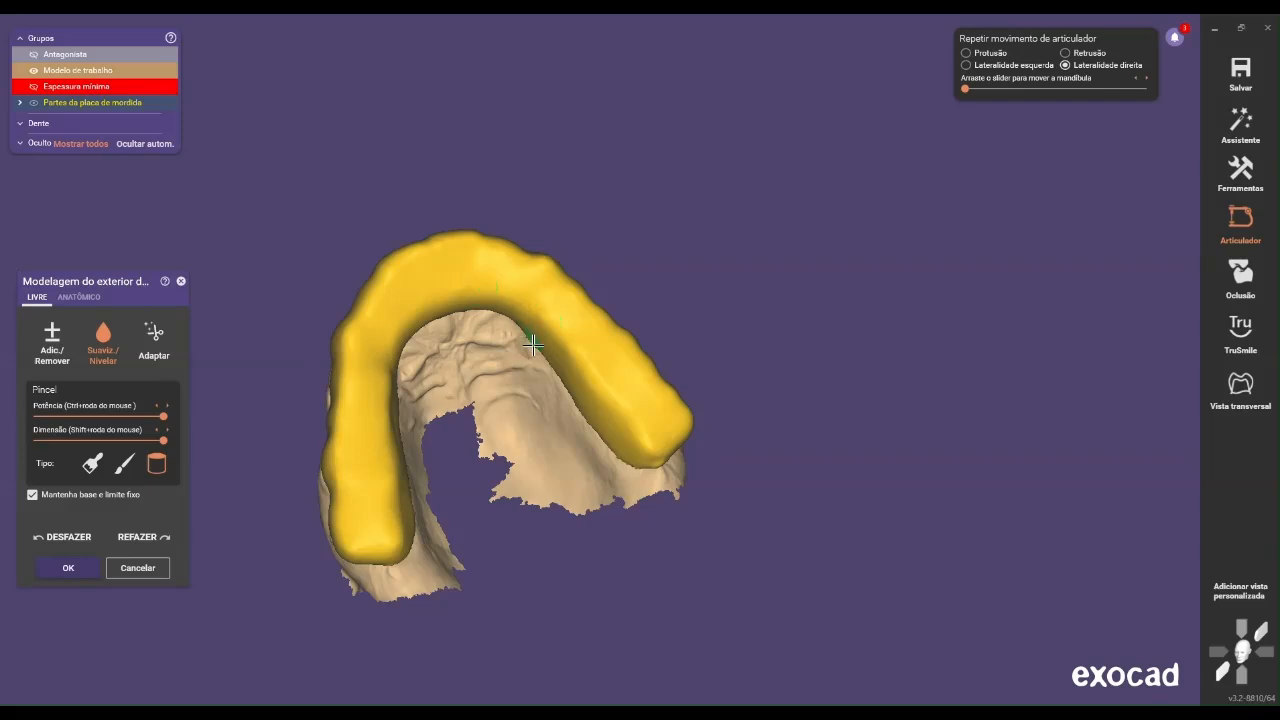
{"action": "scroll", "coordinate": [536, 342], "scroll_direction": "down", "scroll_amount": 4}
{"action": "scroll", "coordinate": [612, 425], "scroll_direction": "up", "scroll_amount": 8}
{"action": "right_click_drag", "start_coordinate": [598, 422], "coordinate": [609, 427]}
{"action": "left_click_drag", "start_coordinate": [583, 407], "coordinate": [582, 412]}
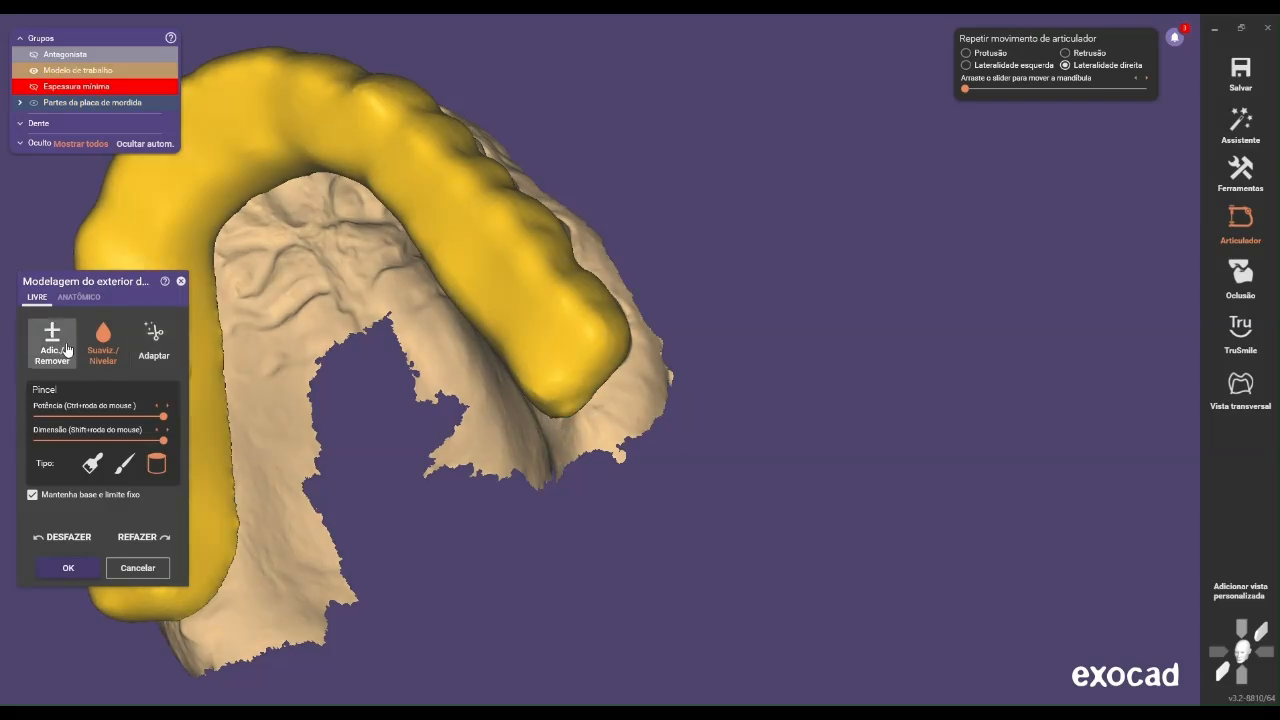
{"action": "left_click", "coordinate": [74, 354]}
{"action": "left_click", "coordinate": [90, 354]}
{"action": "scroll", "coordinate": [803, 389], "scroll_direction": "up", "scroll_amount": 3}
{"action": "left_click_drag", "start_coordinate": [503, 428], "coordinate": [485, 418]}
{"action": "mouse_move", "coordinate": [528, 398]}
{"action": "right_mouse_down"}
{"action": "mouse_move", "coordinate": [531, 409]}
{"action": "mouse_move", "coordinate": [542, 391]}
{"action": "mouse_move", "coordinate": [472, 405]}
{"action": "right_mouse_up"}
{"action": "scroll", "coordinate": [483, 405], "scroll_direction": "down", "scroll_amount": 3}
{"action": "scroll", "coordinate": [937, 384], "scroll_direction": "down", "scroll_amount": 4}
{"action": "right_click_drag", "start_coordinate": [938, 384], "coordinate": [929, 384]}
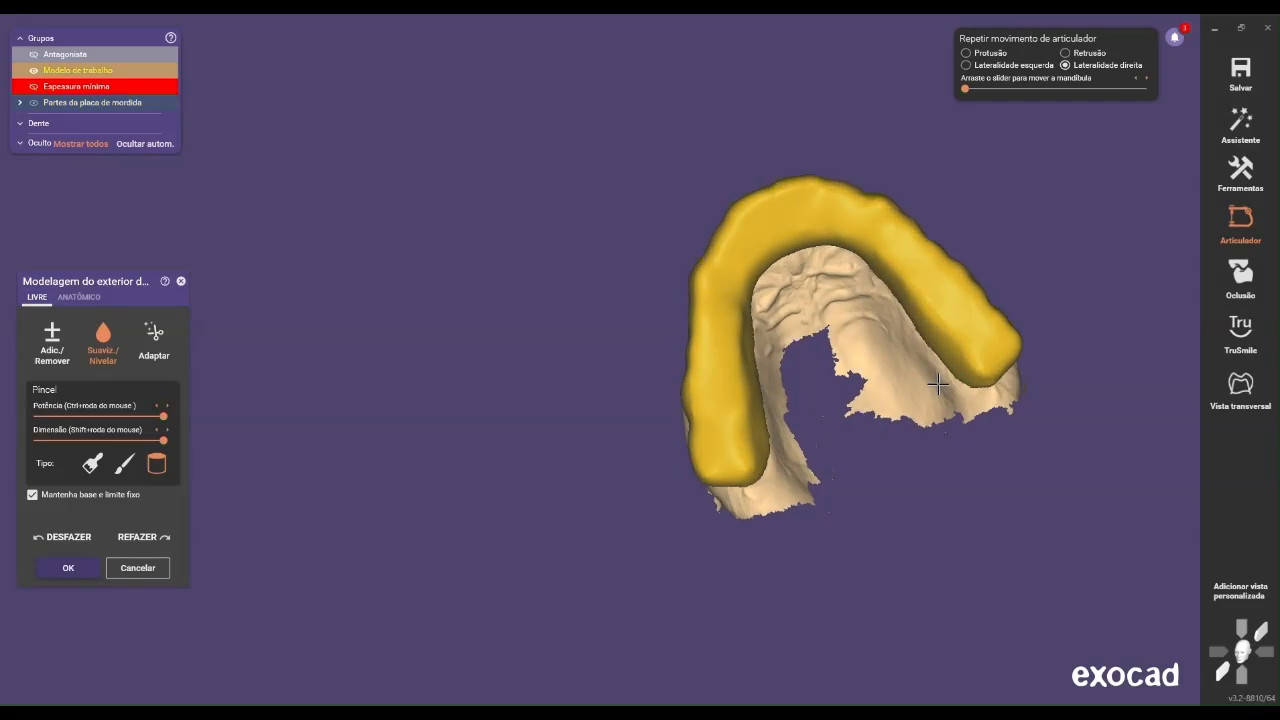
Switch to anatomic modelling with the large-area preset and examine the splint's lingual slopes on both sides
{"action": "left_click", "coordinate": [79, 297]}
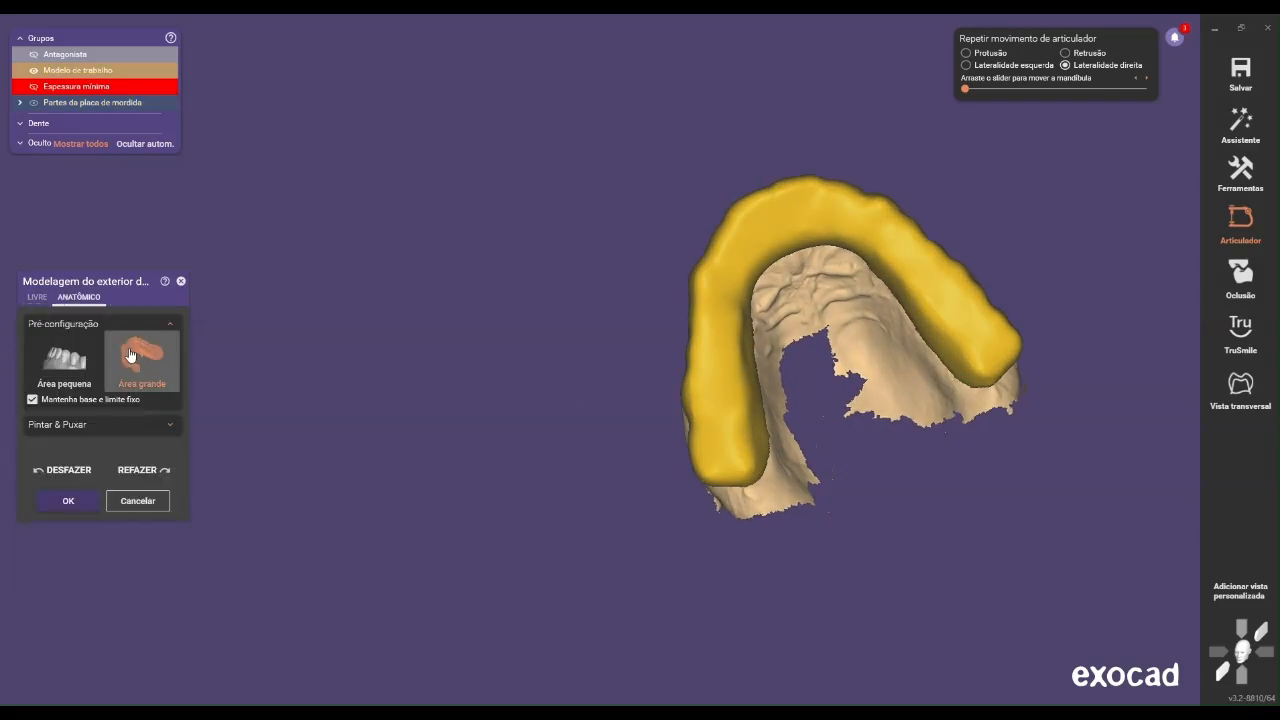
{"action": "scroll", "coordinate": [955, 320], "scroll_direction": "up", "scroll_amount": 3}
{"action": "middle_click_drag", "start_coordinate": [767, 407], "coordinate": [683, 417]}
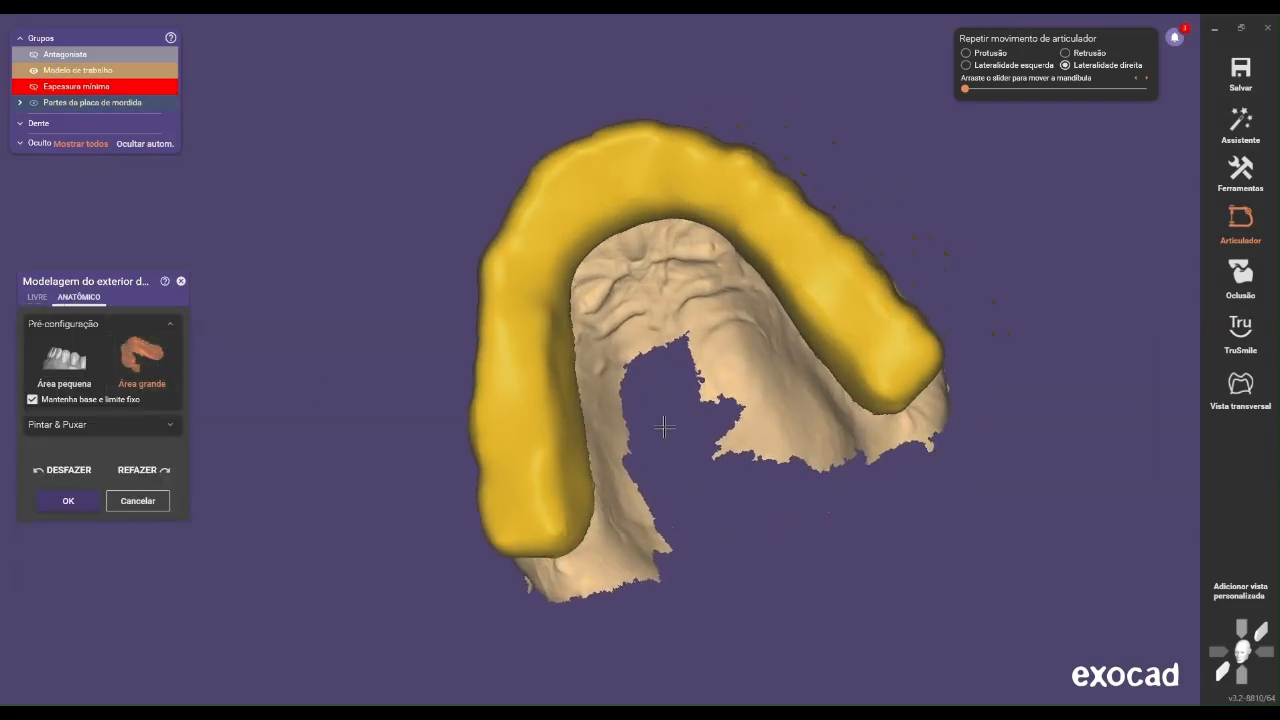
{"action": "scroll", "coordinate": [666, 426], "scroll_direction": "up", "scroll_amount": 3}
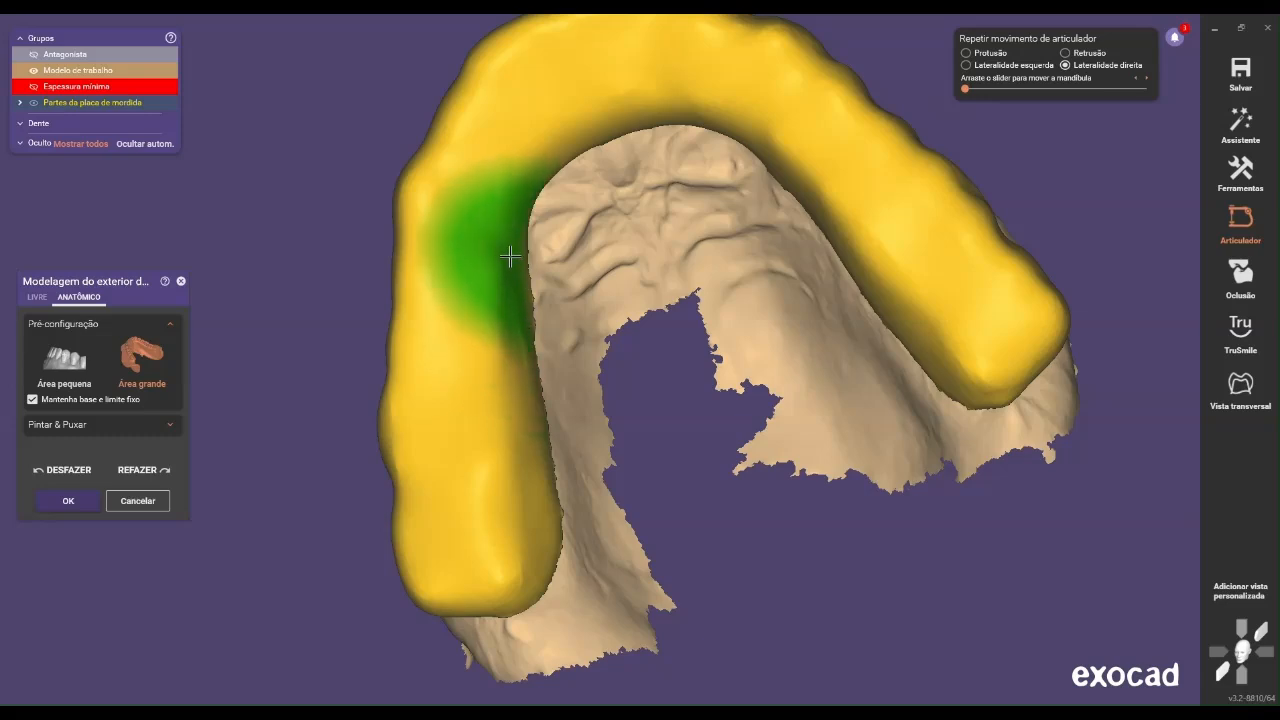
{"action": "mouse_move", "coordinate": [513, 258]}
{"action": "right_mouse_down"}
{"action": "mouse_move", "coordinate": [680, 260]}
{"action": "mouse_move", "coordinate": [720, 231]}
{"action": "right_mouse_up"}
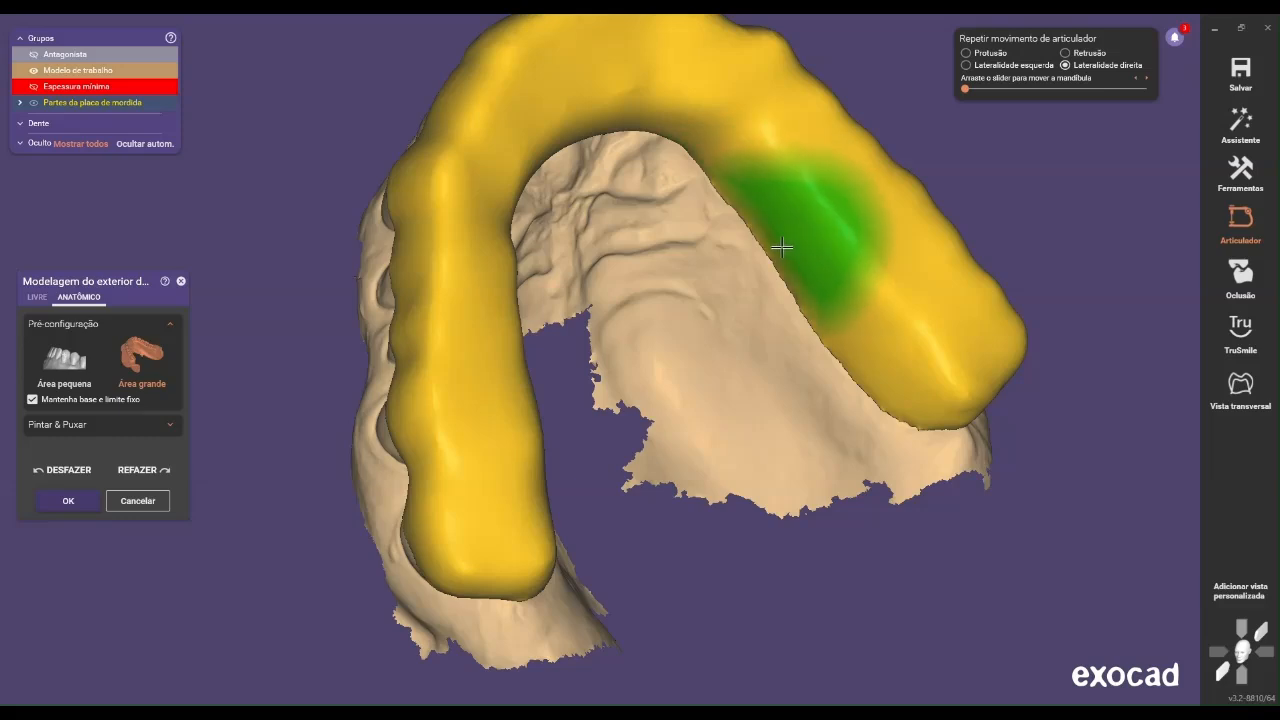
{"action": "right_click_drag", "start_coordinate": [840, 320], "coordinate": [747, 362]}
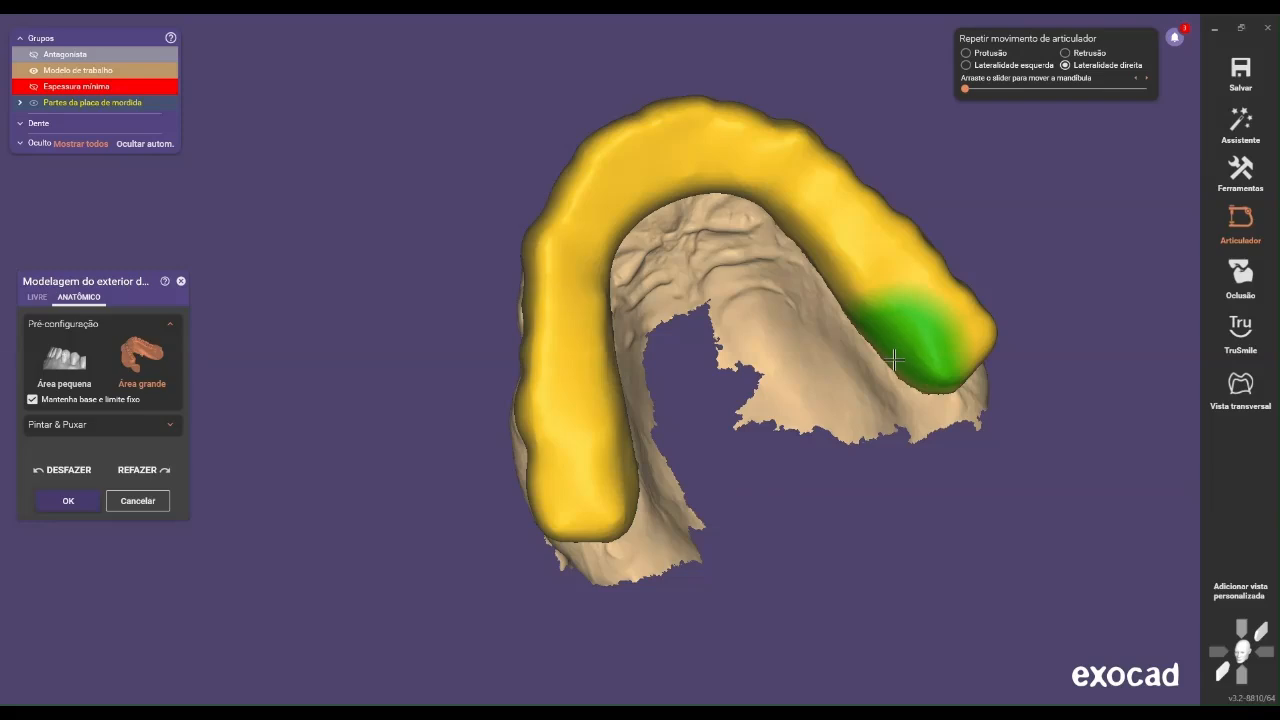
Show the antagonist and turn on the occlusion intersection display to check the contacts on the splint
{"action": "scroll", "coordinate": [909, 392], "scroll_direction": "down", "scroll_amount": 2}
{"action": "right_click_drag", "start_coordinate": [909, 394], "coordinate": [806, 338]}
{"action": "scroll", "coordinate": [869, 392], "scroll_direction": "down", "scroll_amount": 3}
{"action": "scroll", "coordinate": [825, 348], "scroll_direction": "down", "scroll_amount": 3}
{"action": "middle_click_drag", "start_coordinate": [806, 338], "coordinate": [493, 249]}
{"action": "right_click_drag", "start_coordinate": [536, 234], "coordinate": [535, 233]}
{"action": "left_click", "coordinate": [48, 48]}
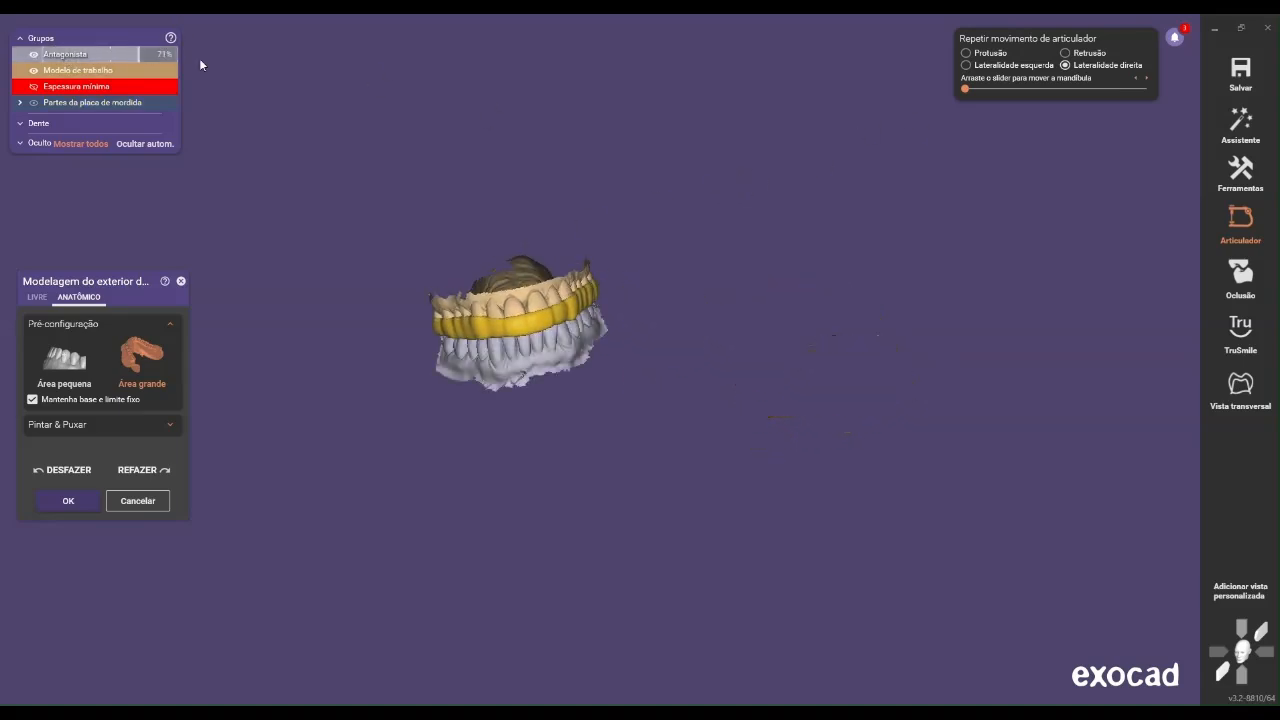
{"action": "right_click_drag", "start_coordinate": [631, 183], "coordinate": [724, 219]}
{"action": "scroll", "coordinate": [673, 211], "scroll_direction": "up", "scroll_amount": 3}
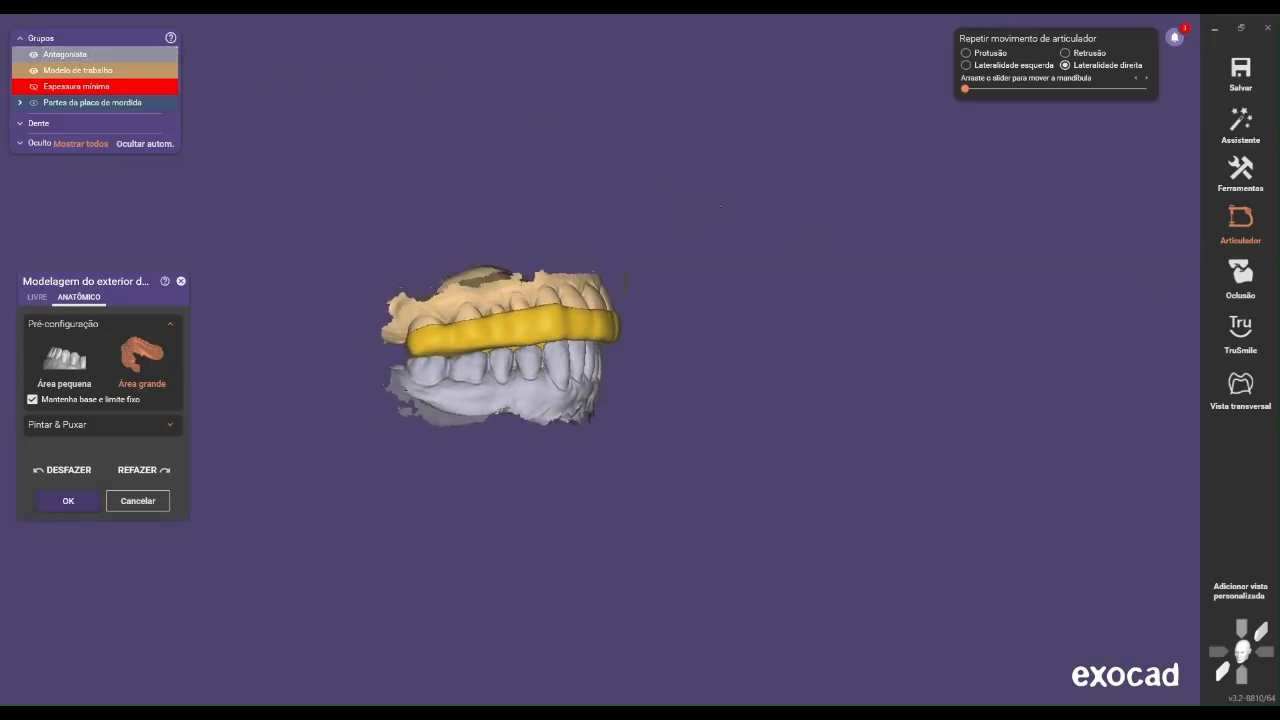
{"action": "left_click", "coordinate": [1254, 289]}
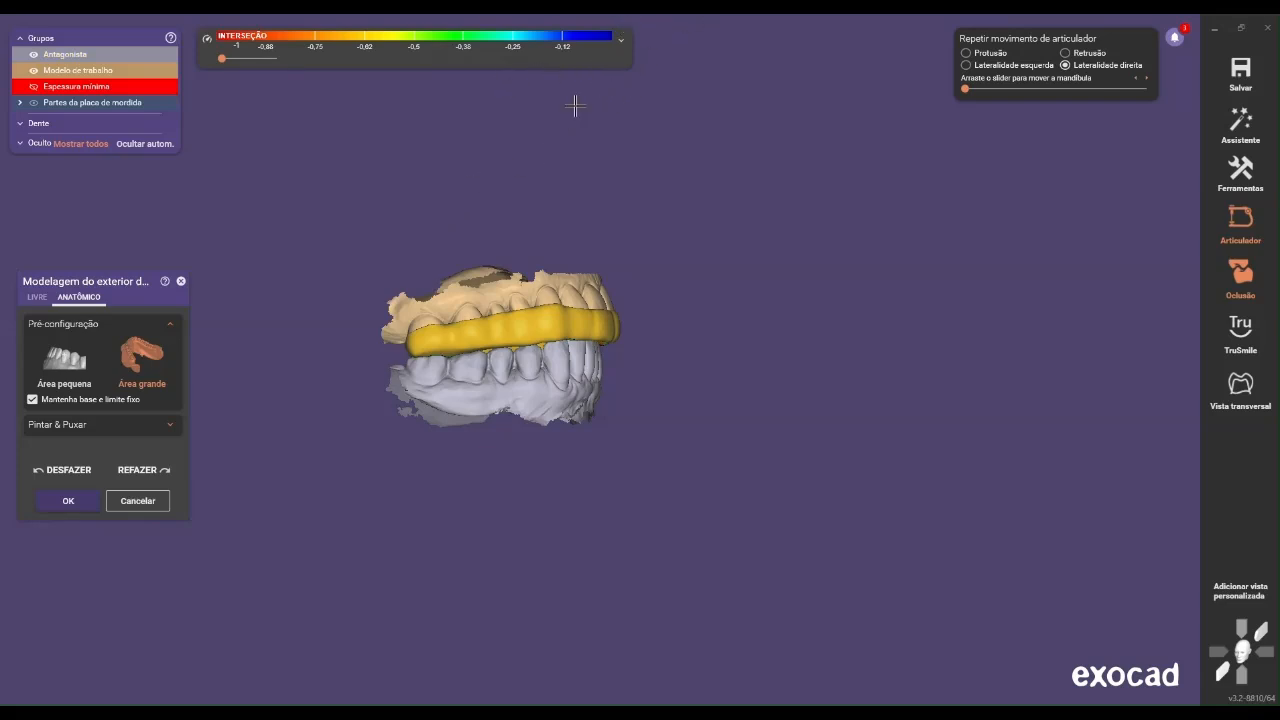
{"action": "right_click_drag", "start_coordinate": [605, 322], "coordinate": [573, 332]}
{"action": "scroll", "coordinate": [573, 332], "scroll_direction": "up", "scroll_amount": 4}
{"action": "right_click_drag", "start_coordinate": [430, 345], "coordinate": [467, 452]}
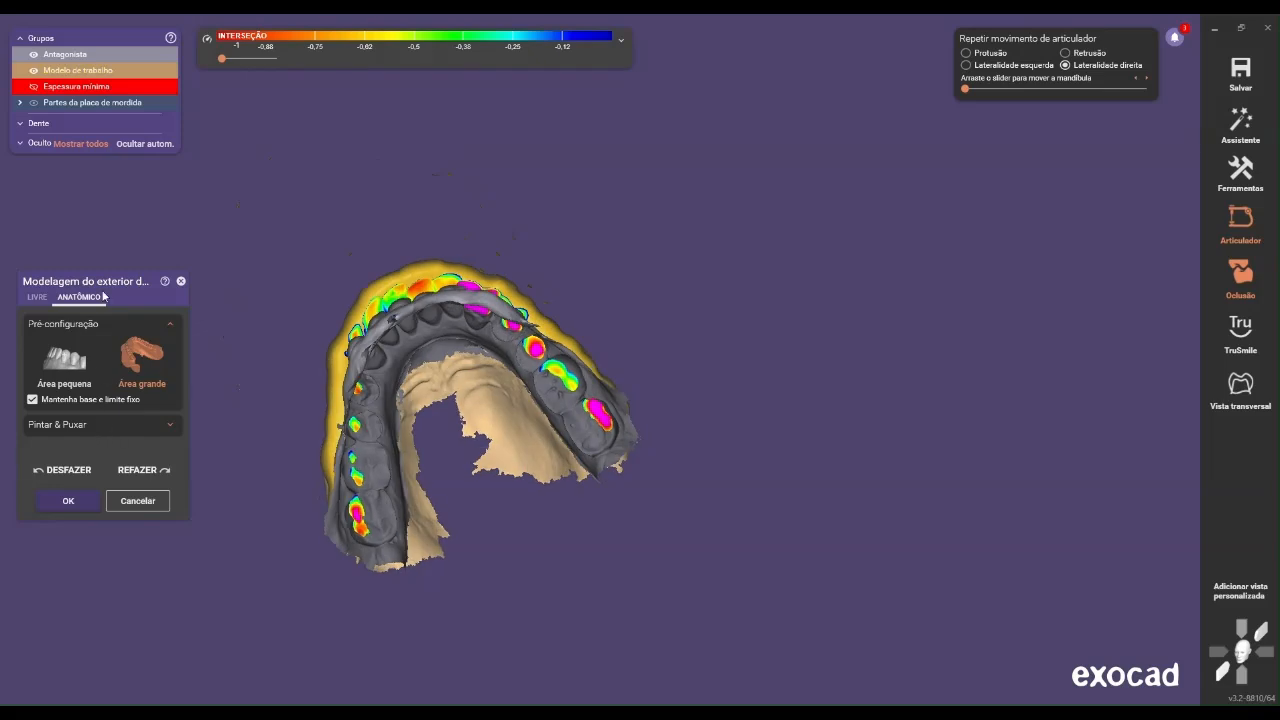
Return to free modelling with the cylindrical Add/Remove brush and make the antagonist transparent over the splint's contact areas
{"action": "left_click", "coordinate": [37, 298]}
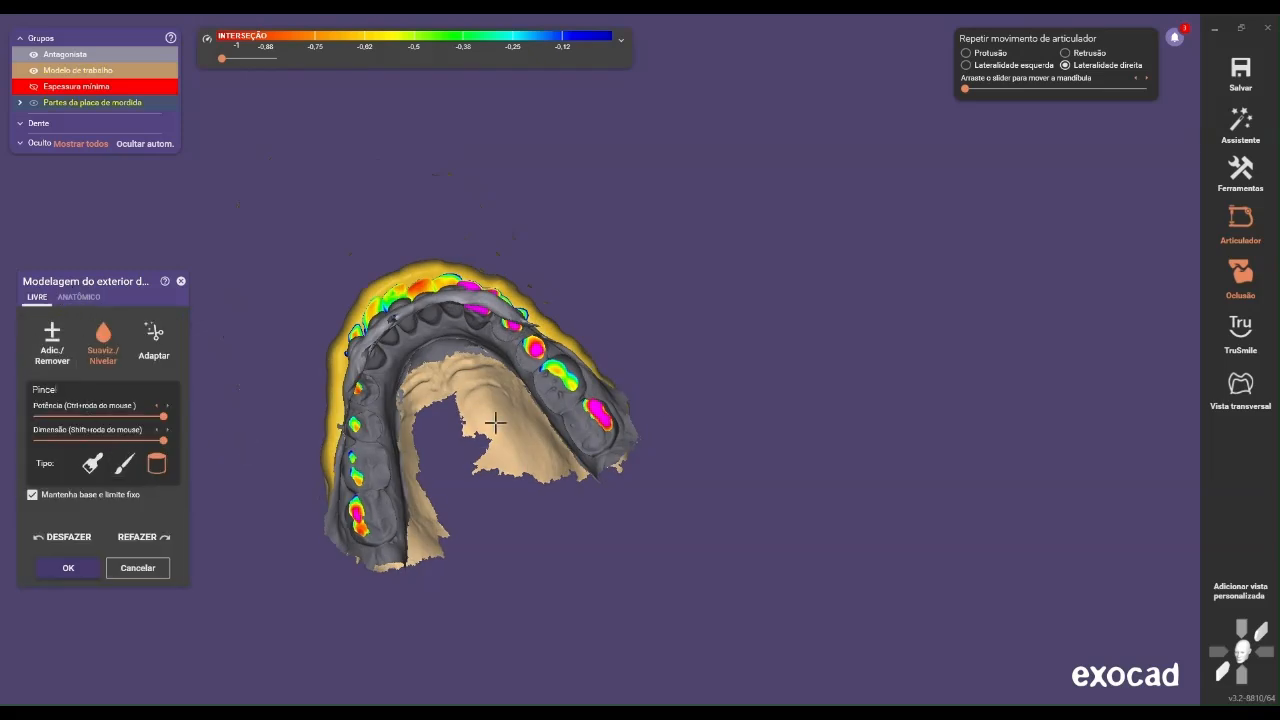
{"action": "right_click_drag", "start_coordinate": [639, 416], "coordinate": [617, 438]}
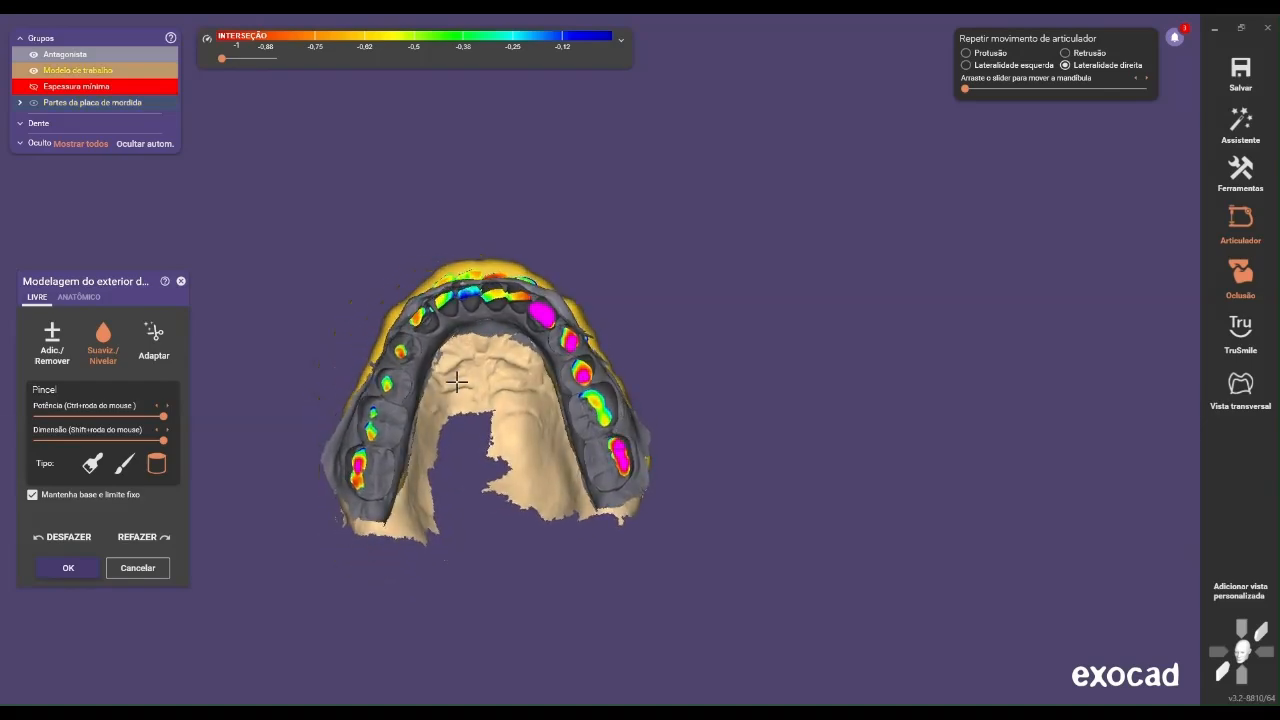
{"action": "left_click", "coordinate": [65, 343]}
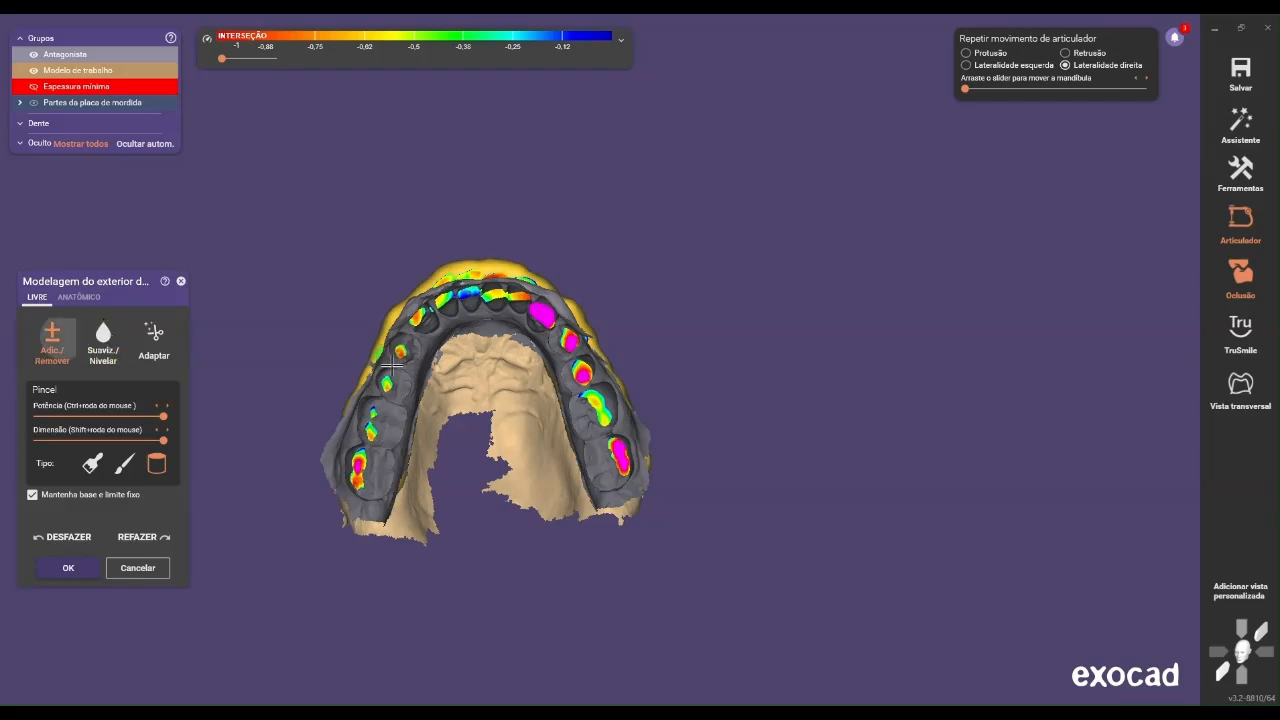
{"action": "scroll", "coordinate": [391, 370], "scroll_direction": "up", "scroll_amount": 3}
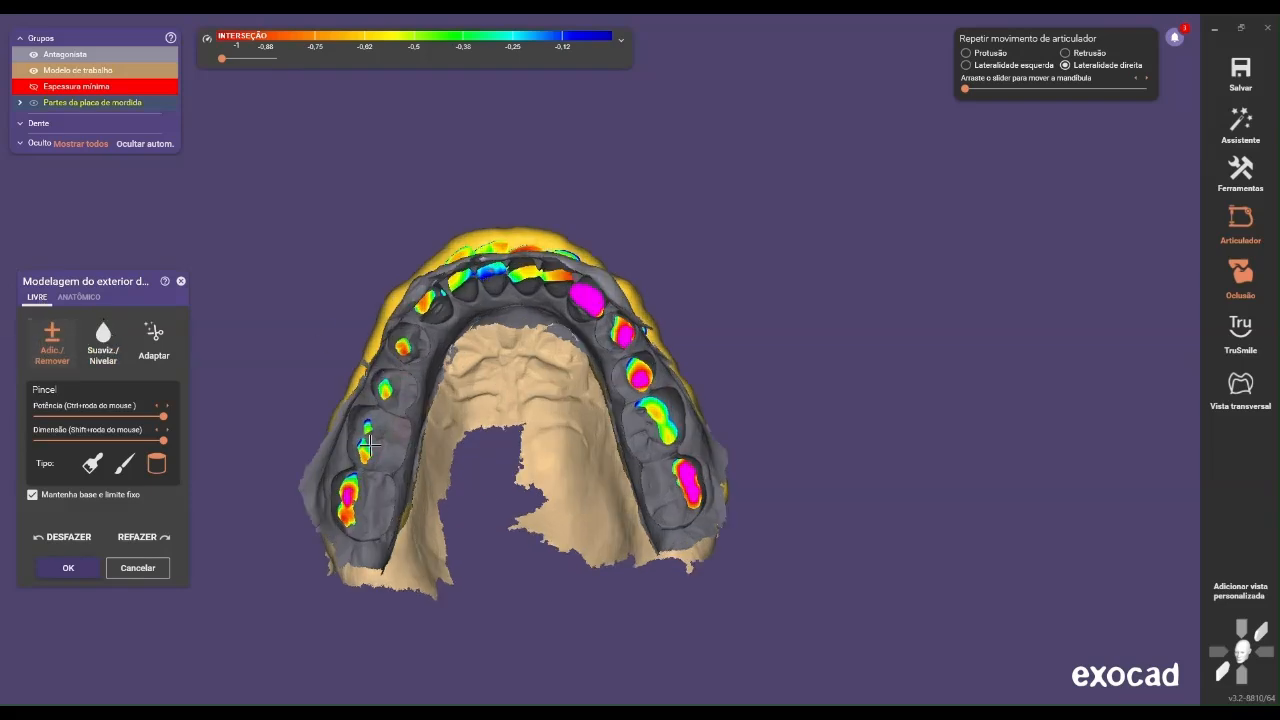
{"action": "left_click", "coordinate": [85, 75]}
{"action": "left_click_drag", "start_coordinate": [85, 72], "coordinate": [108, 57]}
{"action": "left_click", "coordinate": [72, 55]}
{"action": "scroll", "coordinate": [357, 330], "scroll_direction": "up", "scroll_amount": 3}
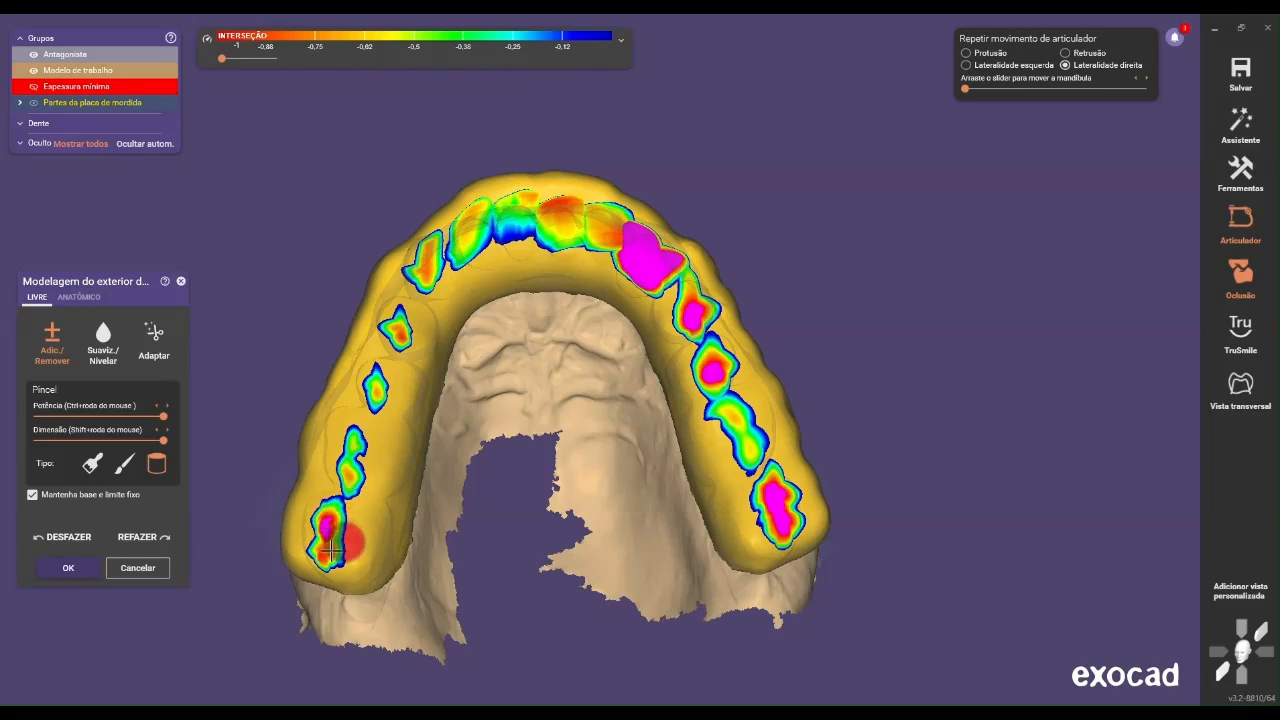
Remove material where the antagonist intersects the splint around the arch, and switch the cylindrical brush to Smooth/Level
{"action": "left_click_drag", "start_coordinate": [327, 515], "coordinate": [364, 403]}
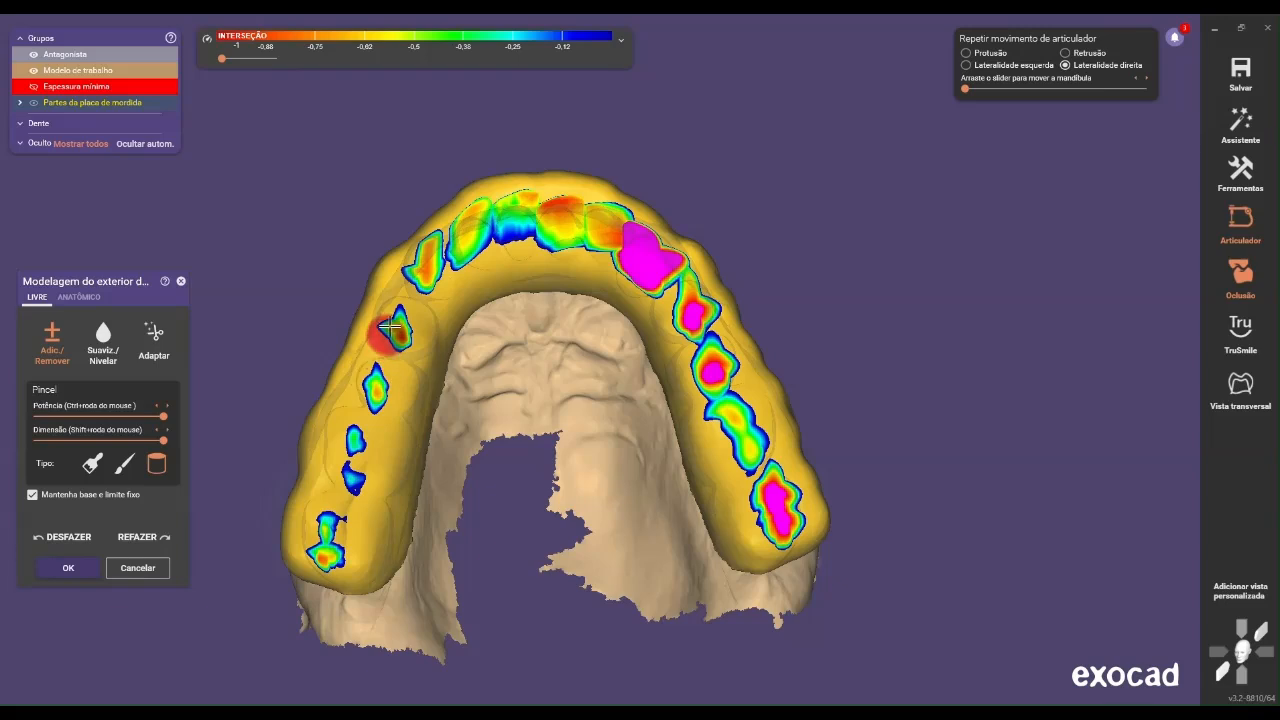
{"action": "mouse_move", "coordinate": [397, 318]}
{"action": "left_mouse_down"}
{"action": "mouse_move", "coordinate": [332, 528]}
{"action": "mouse_move", "coordinate": [384, 358]}
{"action": "mouse_move", "coordinate": [425, 287]}
{"action": "mouse_move", "coordinate": [455, 250]}
{"action": "mouse_move", "coordinate": [525, 218]}
{"action": "mouse_move", "coordinate": [585, 212]}
{"action": "mouse_move", "coordinate": [640, 240]}
{"action": "mouse_move", "coordinate": [728, 355]}
{"action": "mouse_move", "coordinate": [762, 507]}
{"action": "mouse_move", "coordinate": [752, 438]}
{"action": "mouse_move", "coordinate": [652, 287]}
{"action": "mouse_move", "coordinate": [668, 268]}
{"action": "mouse_move", "coordinate": [596, 214]}
{"action": "mouse_move", "coordinate": [522, 212]}
{"action": "mouse_move", "coordinate": [443, 257]}
{"action": "mouse_move", "coordinate": [403, 262]}
{"action": "mouse_move", "coordinate": [430, 276]}
{"action": "mouse_move", "coordinate": [472, 236]}
{"action": "mouse_move", "coordinate": [598, 220]}
{"action": "mouse_move", "coordinate": [685, 300]}
{"action": "mouse_move", "coordinate": [778, 507]}
{"action": "mouse_move", "coordinate": [740, 452]}
{"action": "mouse_move", "coordinate": [686, 302]}
{"action": "mouse_move", "coordinate": [648, 262]}
{"action": "mouse_move", "coordinate": [592, 226]}
{"action": "mouse_move", "coordinate": [473, 249]}
{"action": "left_mouse_up"}
{"action": "scroll", "coordinate": [473, 268], "scroll_direction": "down", "scroll_amount": 1}
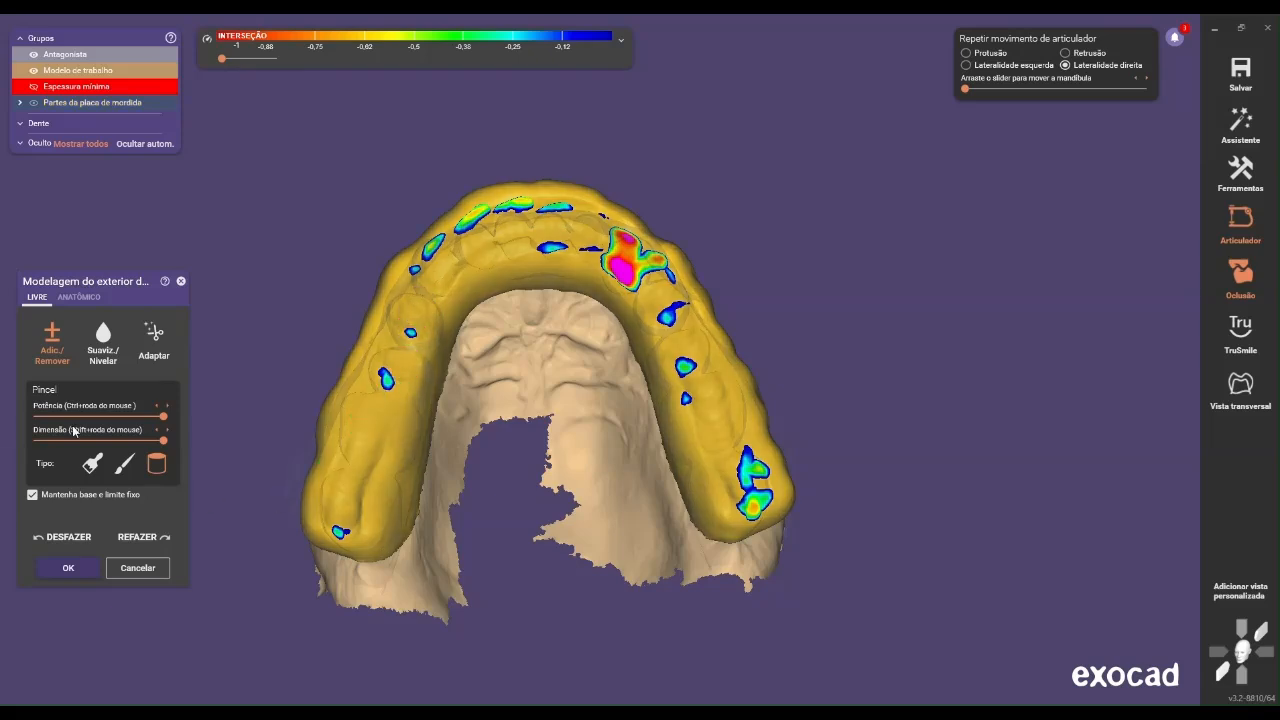
{"action": "left_click", "coordinate": [104, 350]}
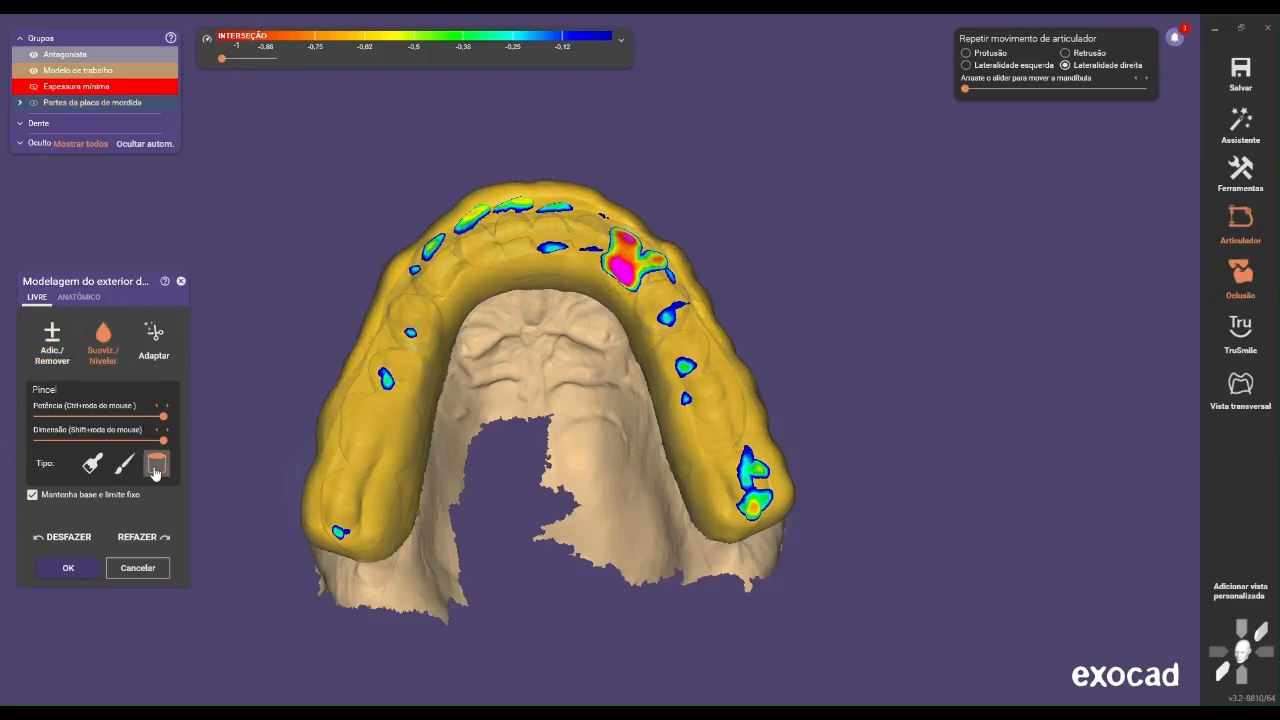
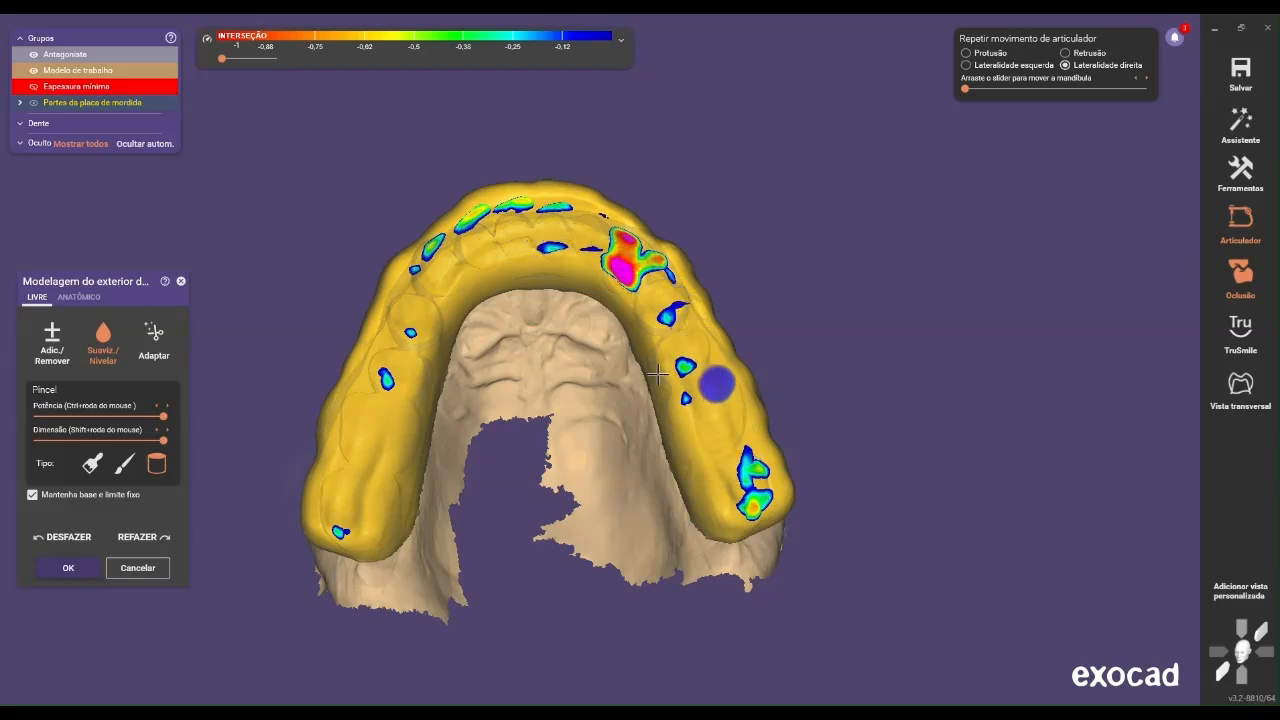
Remove material with the cylindrical Add/Remove brush from the antagonist contacts on the splint's left side, from the last molar to the canine
{"action": "scroll", "coordinate": [517, 375], "scroll_direction": "up", "scroll_amount": 2}
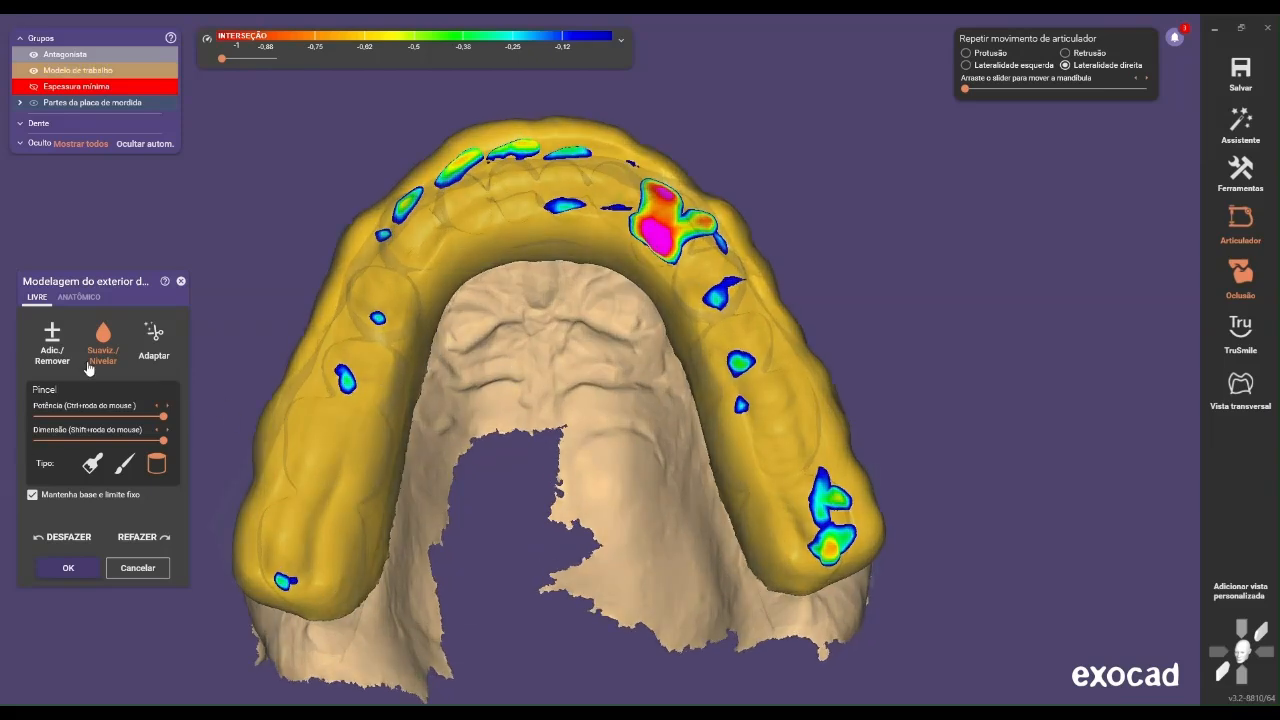
{"action": "left_click", "coordinate": [52, 340]}
{"action": "scroll", "coordinate": [328, 354], "scroll_direction": "up", "scroll_amount": 1}
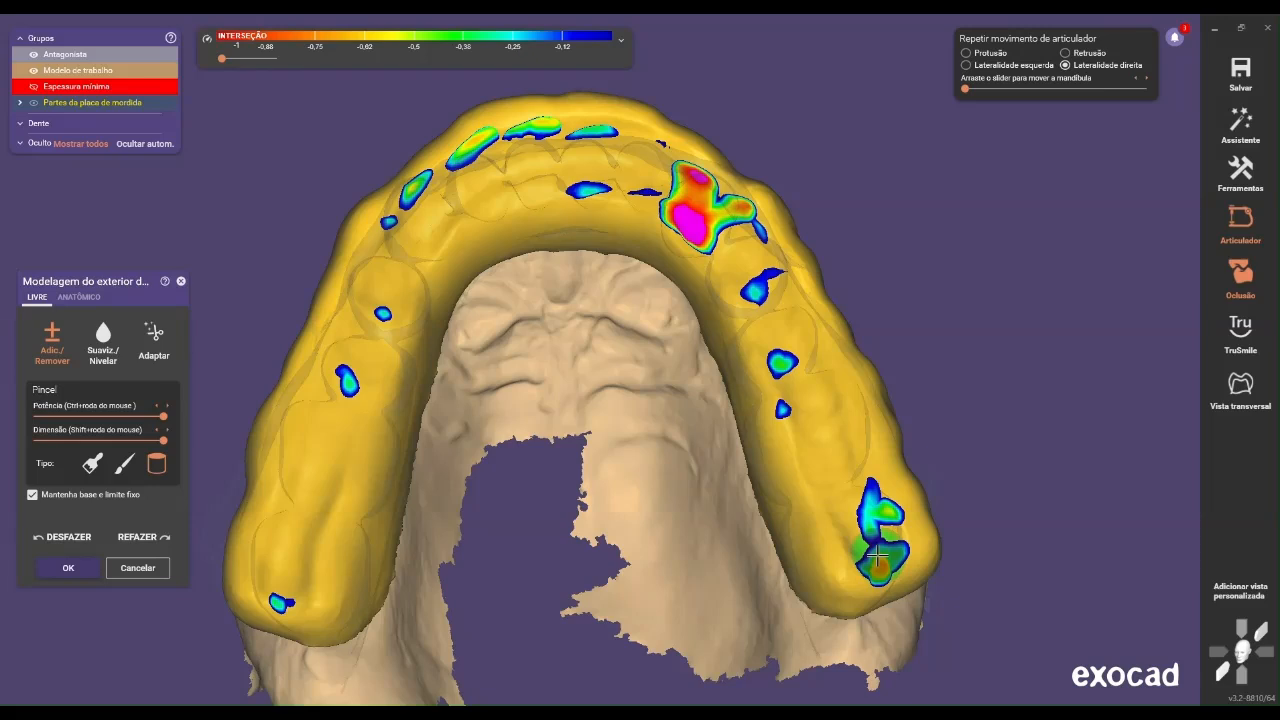
{"action": "mouse_move", "coordinate": [885, 566]}
{"action": "left_mouse_down", "text": "shift"}
{"action": "mouse_move", "coordinate": [831, 407]}
{"action": "mouse_move", "coordinate": [718, 250]}
{"action": "mouse_move", "coordinate": [636, 175]}
{"action": "mouse_move", "coordinate": [724, 226]}
{"action": "left_mouse_up", "text": "shift"}
{"action": "scroll", "coordinate": [724, 226], "scroll_direction": "down", "scroll_amount": 5}
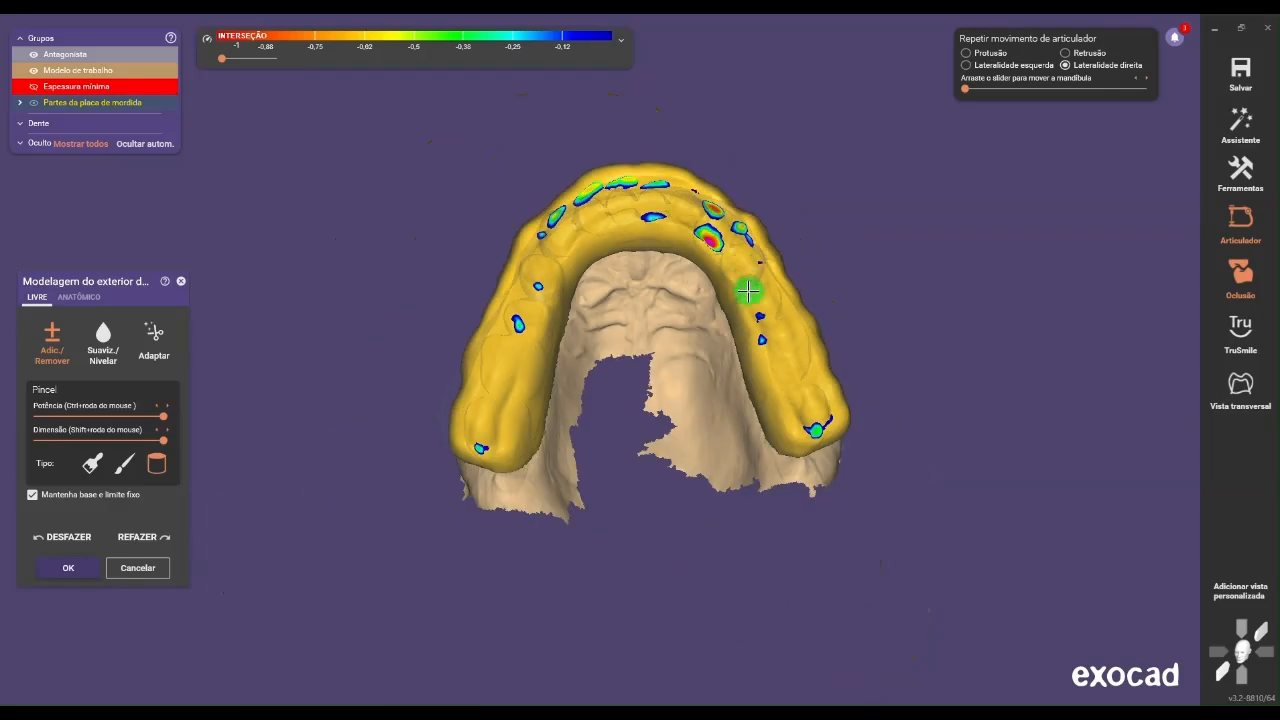
Remove the remaining antagonist intersections along the front of the splint and its right side with the cylindrical brush
{"action": "scroll", "coordinate": [619, 296], "scroll_direction": "up", "scroll_amount": 3}
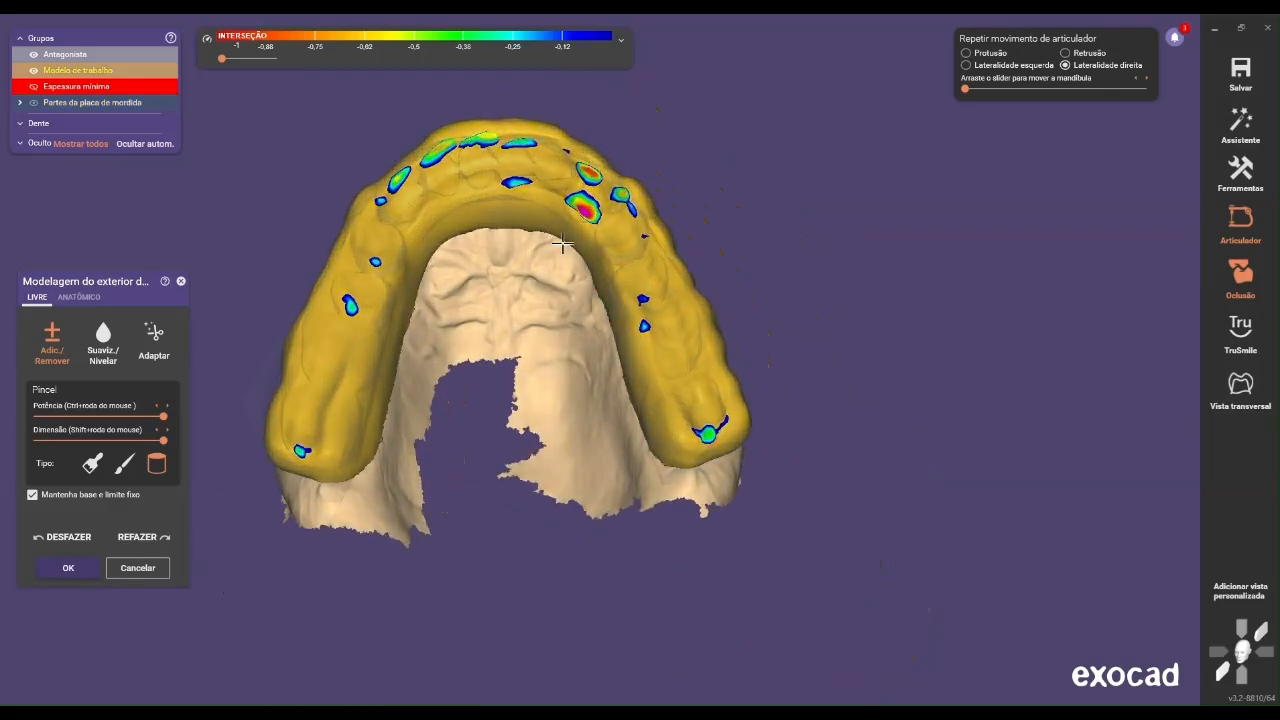
{"action": "right_click_drag", "start_coordinate": [623, 231], "coordinate": [626, 240]}
{"action": "mouse_move", "coordinate": [641, 238]}
{"action": "left_mouse_down", "text": "shift"}
{"action": "mouse_move", "coordinate": [588, 170]}
{"action": "mouse_move", "coordinate": [632, 194]}
{"action": "mouse_move", "coordinate": [608, 174]}
{"action": "mouse_move", "coordinate": [529, 163]}
{"action": "mouse_move", "coordinate": [560, 160]}
{"action": "mouse_move", "coordinate": [486, 157]}
{"action": "mouse_move", "coordinate": [418, 176]}
{"action": "mouse_move", "coordinate": [341, 398]}
{"action": "mouse_move", "coordinate": [300, 415]}
{"action": "mouse_move", "coordinate": [403, 194]}
{"action": "mouse_move", "coordinate": [386, 200]}
{"action": "mouse_move", "coordinate": [492, 135]}
{"action": "mouse_move", "coordinate": [538, 150]}
{"action": "mouse_move", "coordinate": [628, 235]}
{"action": "mouse_move", "coordinate": [703, 417]}
{"action": "mouse_move", "coordinate": [694, 424]}
{"action": "left_mouse_up", "text": "shift"}
{"action": "mouse_move", "coordinate": [650, 236]}
{"action": "left_mouse_down", "text": "shift"}
{"action": "mouse_move", "coordinate": [600, 166]}
{"action": "mouse_move", "coordinate": [551, 129]}
{"action": "mouse_move", "coordinate": [449, 143]}
{"action": "mouse_move", "coordinate": [374, 220]}
{"action": "left_mouse_up", "text": "shift"}
{"action": "mouse_move", "coordinate": [529, 189]}
{"action": "left_mouse_down", "text": "shift"}
{"action": "mouse_move", "coordinate": [463, 174]}
{"action": "mouse_move", "coordinate": [534, 174]}
{"action": "mouse_move", "coordinate": [600, 215]}
{"action": "mouse_move", "coordinate": [695, 369]}
{"action": "mouse_move", "coordinate": [602, 210]}
{"action": "mouse_move", "coordinate": [513, 140]}
{"action": "mouse_move", "coordinate": [455, 158]}
{"action": "mouse_move", "coordinate": [389, 250]}
{"action": "left_mouse_up", "text": "shift"}
{"action": "mouse_move", "coordinate": [466, 186]}
{"action": "left_mouse_down", "text": "shift"}
{"action": "mouse_move", "coordinate": [554, 154]}
{"action": "mouse_move", "coordinate": [618, 183]}
{"action": "mouse_move", "coordinate": [611, 209]}
{"action": "mouse_move", "coordinate": [586, 191]}
{"action": "mouse_move", "coordinate": [600, 212]}
{"action": "left_mouse_up", "text": "shift"}
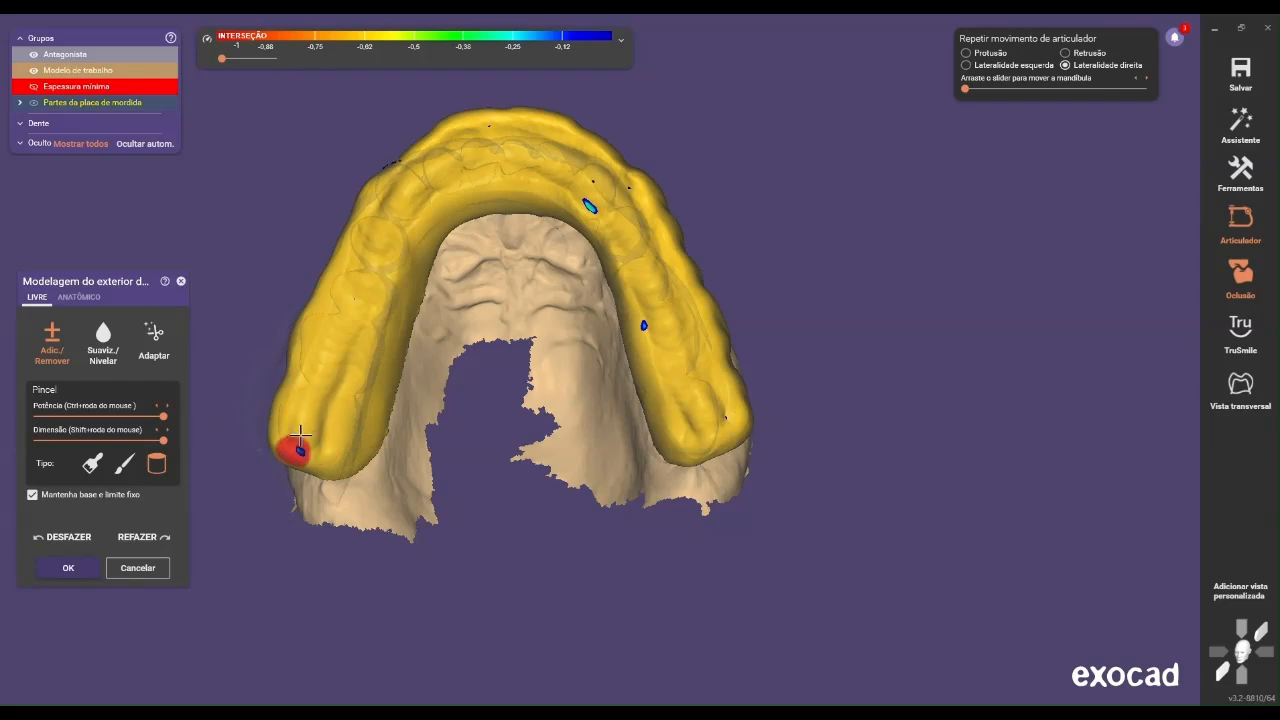
{"action": "scroll", "coordinate": [300, 445], "scroll_direction": "down", "scroll_amount": 3}
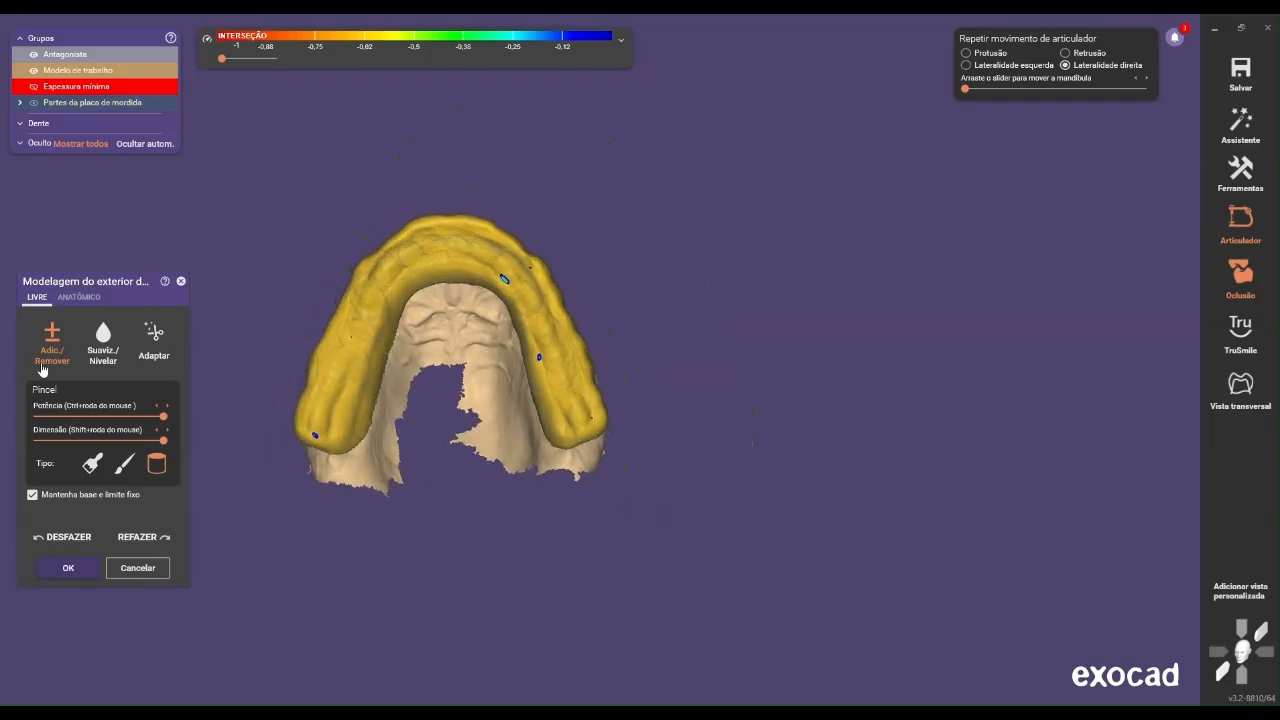
Smooth the splint's occlusal surface around the whole arch using Smooth/Level with the broad brush type
{"action": "left_click", "coordinate": [103, 340]}
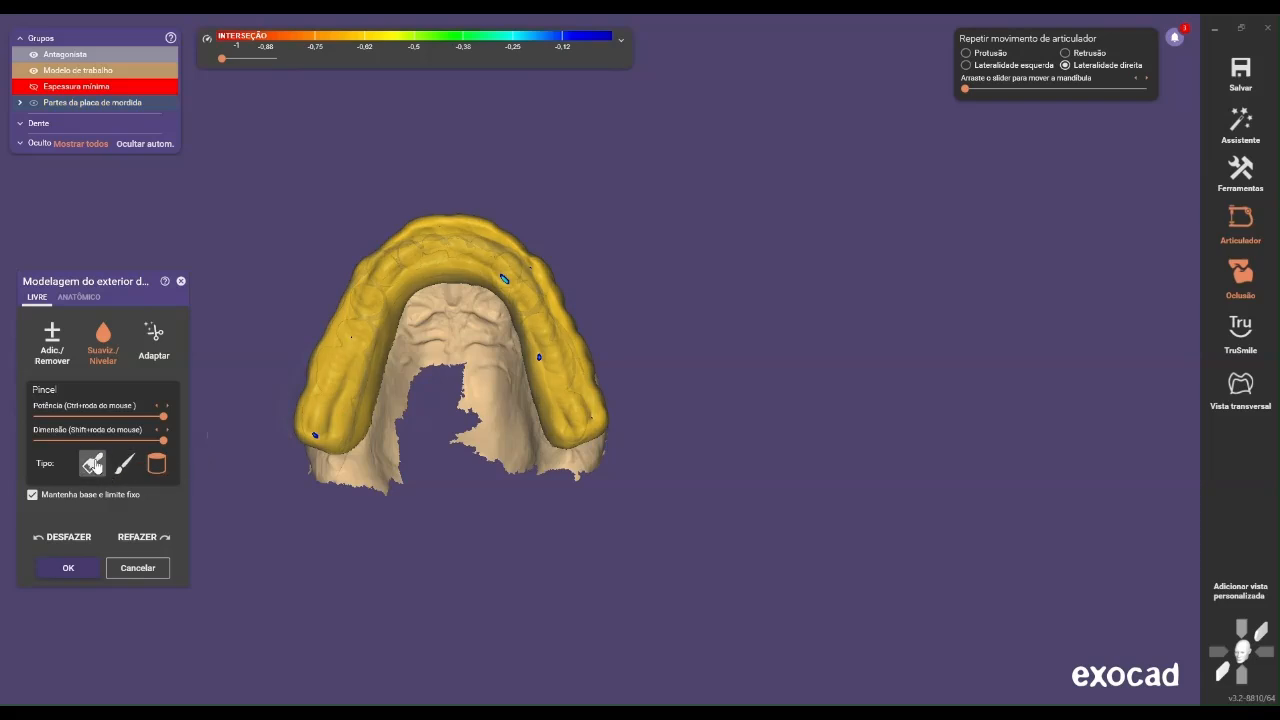
{"action": "scroll", "coordinate": [316, 432], "scroll_direction": "up", "scroll_amount": 2}
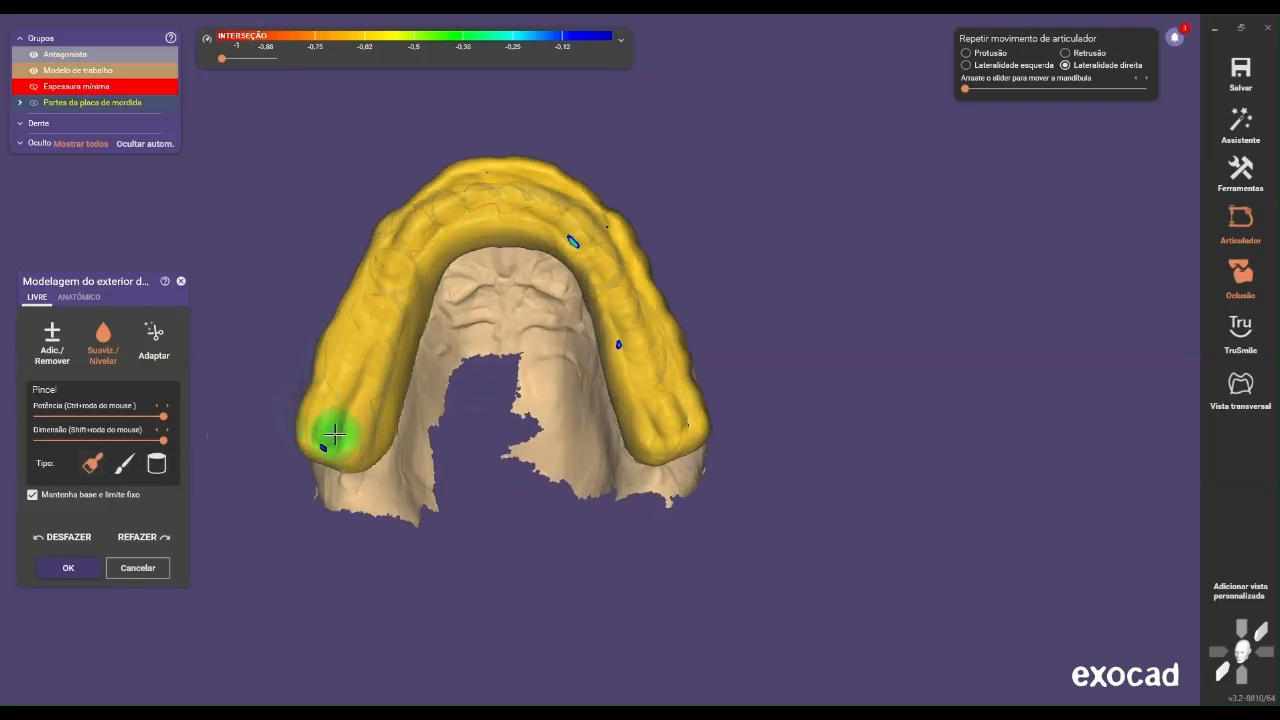
{"action": "mouse_move", "coordinate": [337, 428]}
{"action": "left_mouse_down"}
{"action": "mouse_move", "coordinate": [392, 257]}
{"action": "mouse_move", "coordinate": [423, 217]}
{"action": "mouse_move", "coordinate": [340, 377]}
{"action": "mouse_move", "coordinate": [326, 429]}
{"action": "mouse_move", "coordinate": [345, 432]}
{"action": "left_mouse_up"}
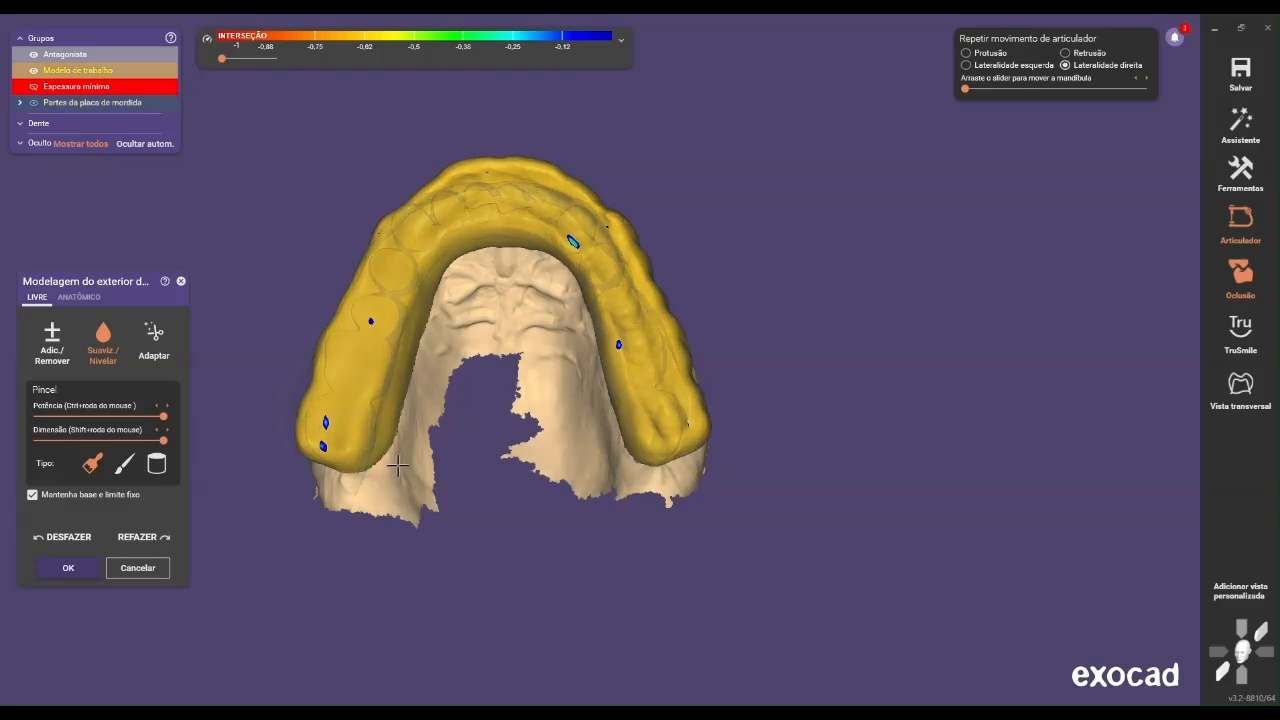
{"action": "right_click_drag", "start_coordinate": [406, 457], "coordinate": [497, 427]}
{"action": "mouse_move", "coordinate": [478, 334]}
{"action": "right_mouse_down"}
{"action": "mouse_move", "coordinate": [471, 322]}
{"action": "mouse_move", "coordinate": [391, 323]}
{"action": "right_mouse_up"}
{"action": "scroll", "coordinate": [385, 318], "scroll_direction": "up", "scroll_amount": 2}
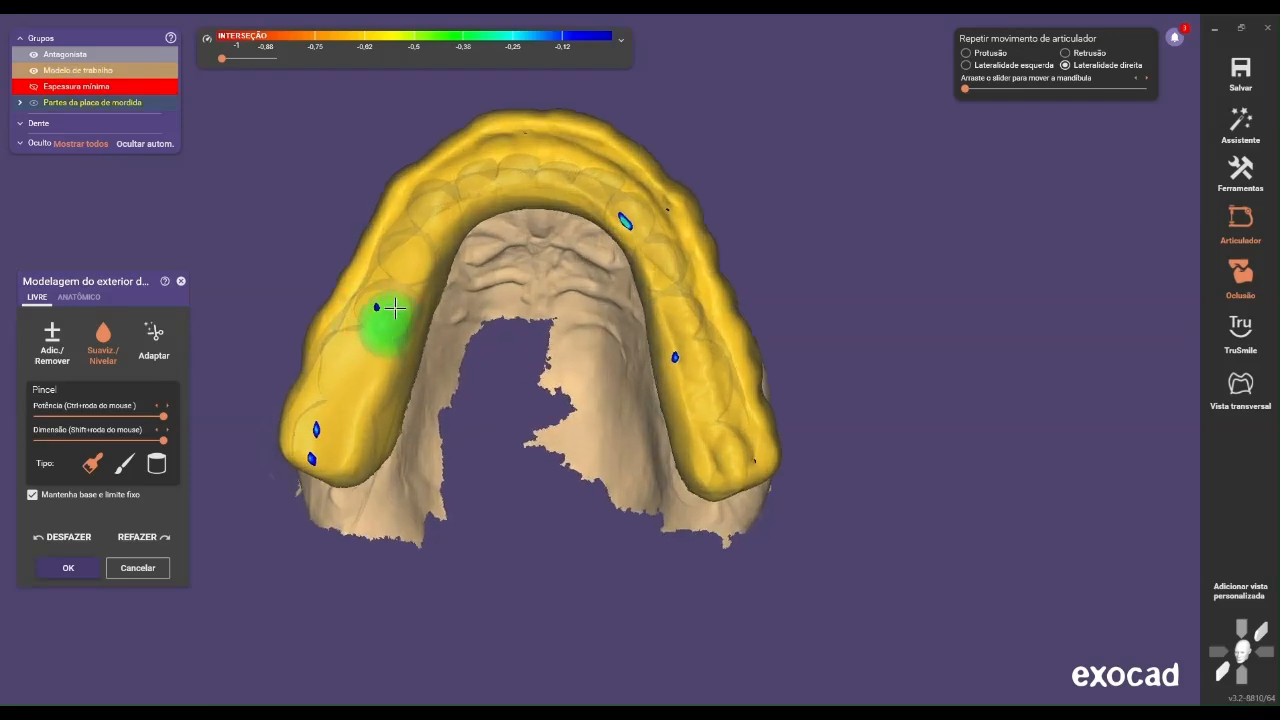
{"action": "mouse_move", "coordinate": [403, 276]}
{"action": "left_mouse_down"}
{"action": "mouse_move", "coordinate": [388, 271]}
{"action": "mouse_move", "coordinate": [388, 283]}
{"action": "mouse_move", "coordinate": [451, 177]}
{"action": "mouse_move", "coordinate": [514, 149]}
{"action": "mouse_move", "coordinate": [635, 186]}
{"action": "mouse_move", "coordinate": [674, 234]}
{"action": "mouse_move", "coordinate": [729, 443]}
{"action": "mouse_move", "coordinate": [674, 274]}
{"action": "mouse_move", "coordinate": [583, 193]}
{"action": "left_mouse_up"}
{"action": "right_click_drag", "start_coordinate": [662, 251], "coordinate": [626, 206]}
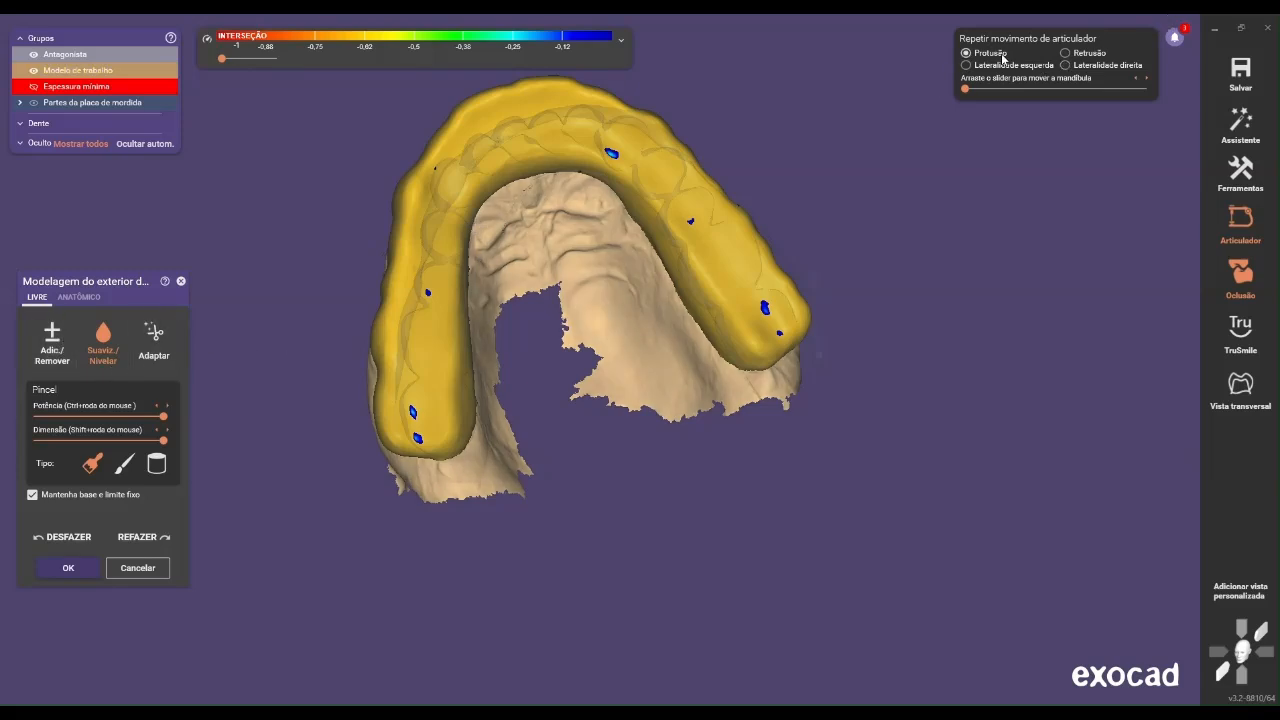
Simulate the full protrusion movement and add material to the anterior biting surface with the broad Add/Remove brush
{"action": "left_click_drag", "start_coordinate": [981, 90], "coordinate": [1189, 92]}
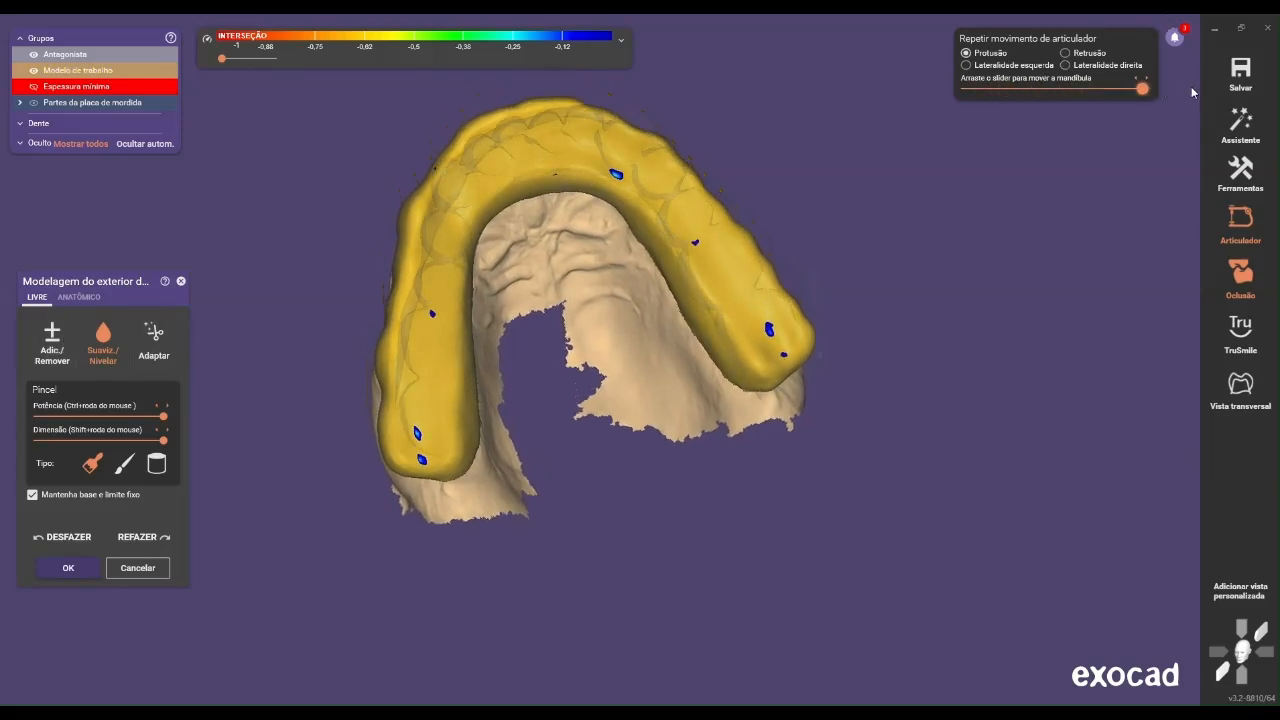
{"action": "right_click_drag", "start_coordinate": [858, 236], "coordinate": [851, 219]}
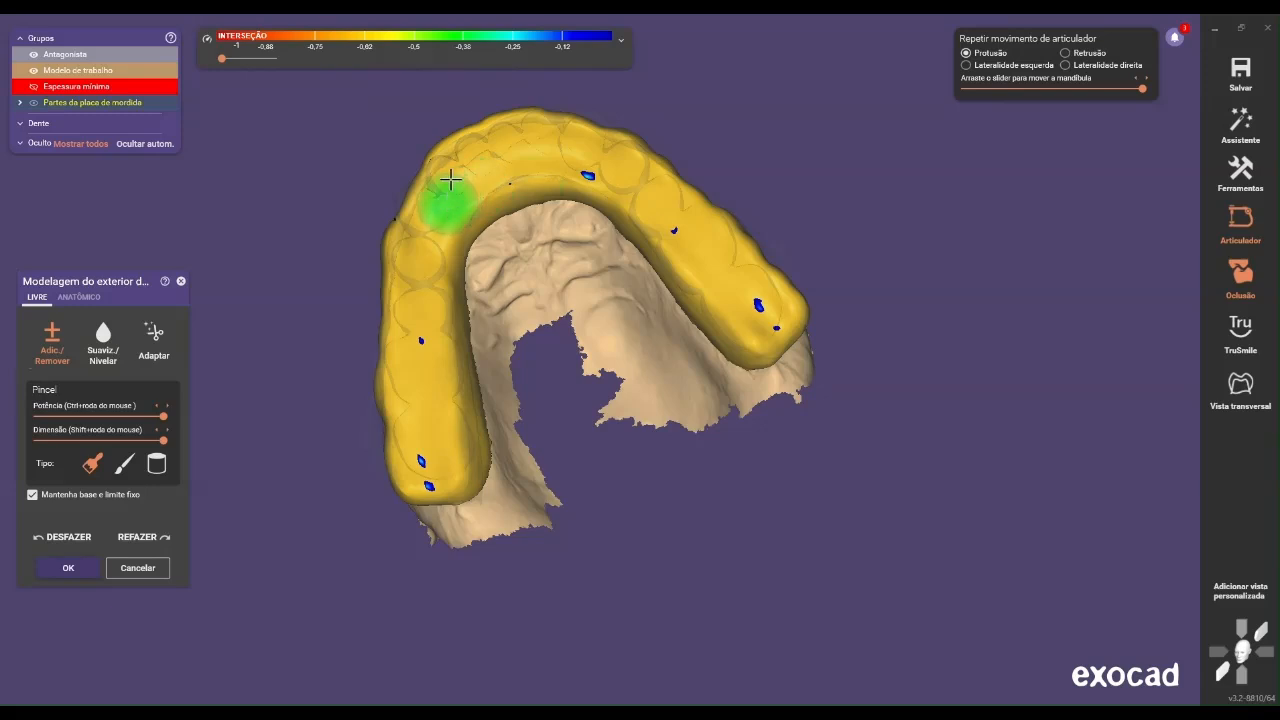
{"action": "mouse_move", "coordinate": [456, 159]}
{"action": "left_mouse_down"}
{"action": "mouse_move", "coordinate": [550, 129]}
{"action": "mouse_move", "coordinate": [634, 163]}
{"action": "mouse_move", "coordinate": [658, 188]}
{"action": "mouse_move", "coordinate": [580, 140]}
{"action": "mouse_move", "coordinate": [489, 150]}
{"action": "left_mouse_up"}
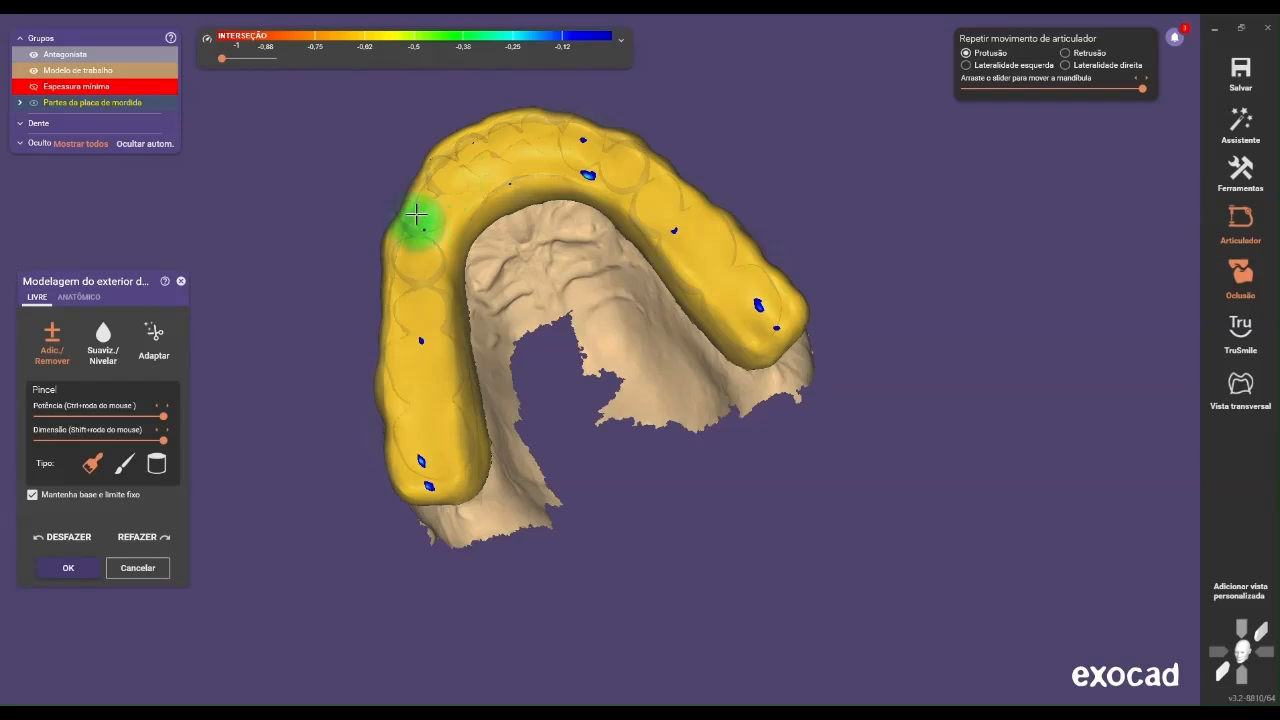
{"action": "mouse_move", "coordinate": [440, 189]}
{"action": "left_mouse_down"}
{"action": "mouse_move", "coordinate": [530, 134]}
{"action": "mouse_move", "coordinate": [432, 196]}
{"action": "mouse_move", "coordinate": [423, 236]}
{"action": "mouse_move", "coordinate": [424, 214]}
{"action": "left_mouse_up"}
Build up the inner anterior slope of the splint behind the front teeth with the broad Add/Remove brush
{"action": "right_click_drag", "start_coordinate": [437, 206], "coordinate": [543, 274]}
{"action": "scroll", "coordinate": [543, 274], "scroll_direction": "up", "scroll_amount": 6}
{"action": "right_click_drag", "start_coordinate": [471, 251], "coordinate": [407, 276]}
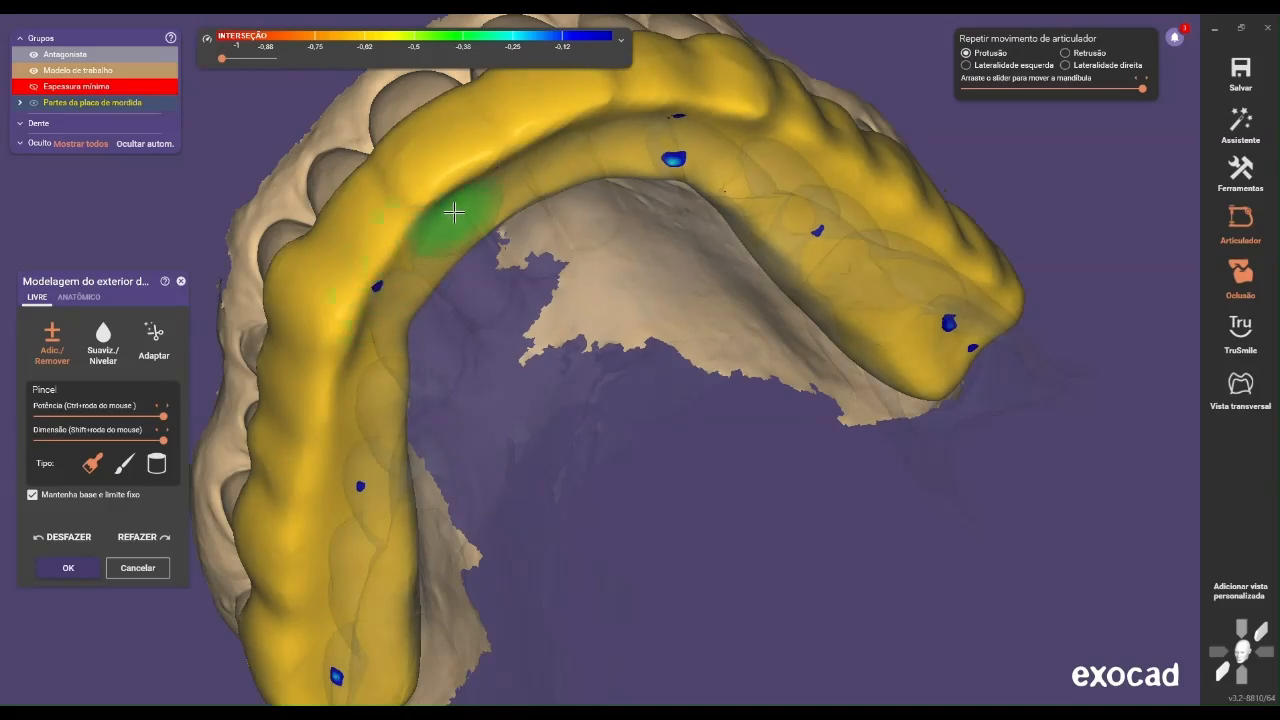
{"action": "right_click_drag", "start_coordinate": [466, 205], "coordinate": [505, 210]}
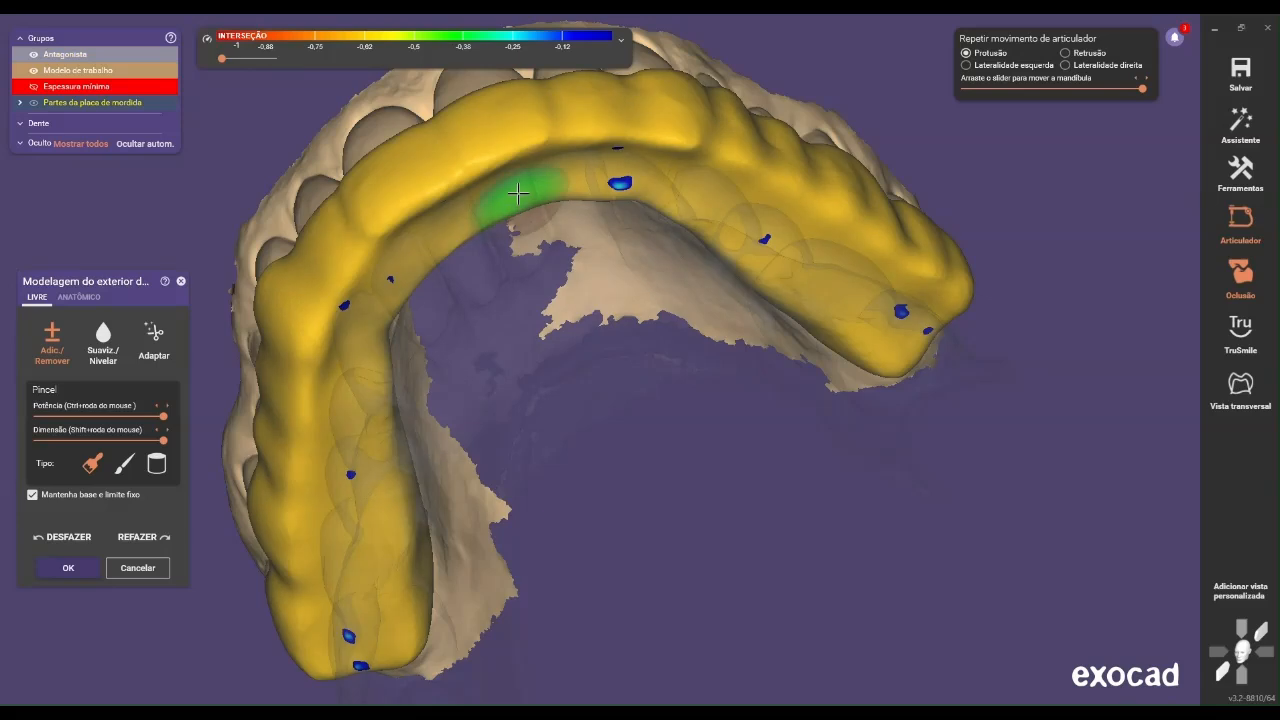
{"action": "mouse_move", "coordinate": [509, 186]}
{"action": "right_mouse_down"}
{"action": "mouse_move", "coordinate": [486, 200]}
{"action": "mouse_move", "coordinate": [471, 137]}
{"action": "mouse_move", "coordinate": [835, 112]}
{"action": "right_mouse_up"}
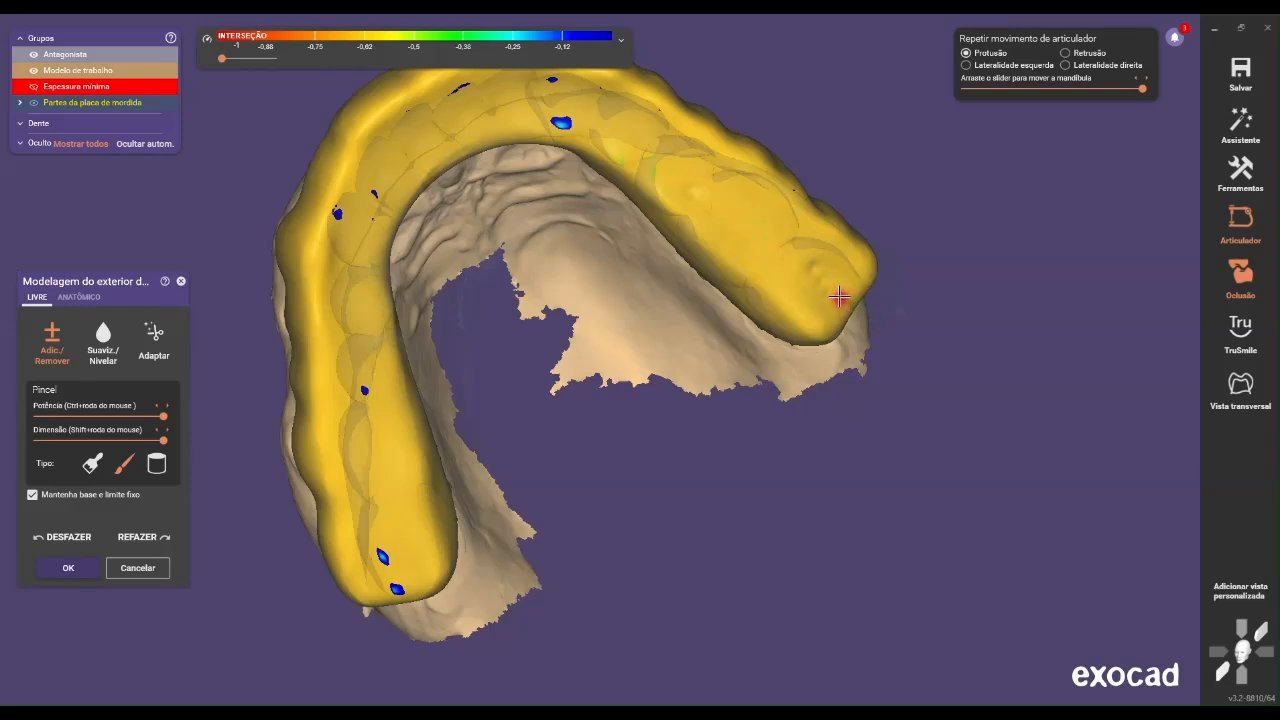
Remove the contact spots on both posterior ends and the inner front area with the fine Add/Remove brush
{"action": "right_click_drag", "start_coordinate": [614, 306], "coordinate": [623, 306]}
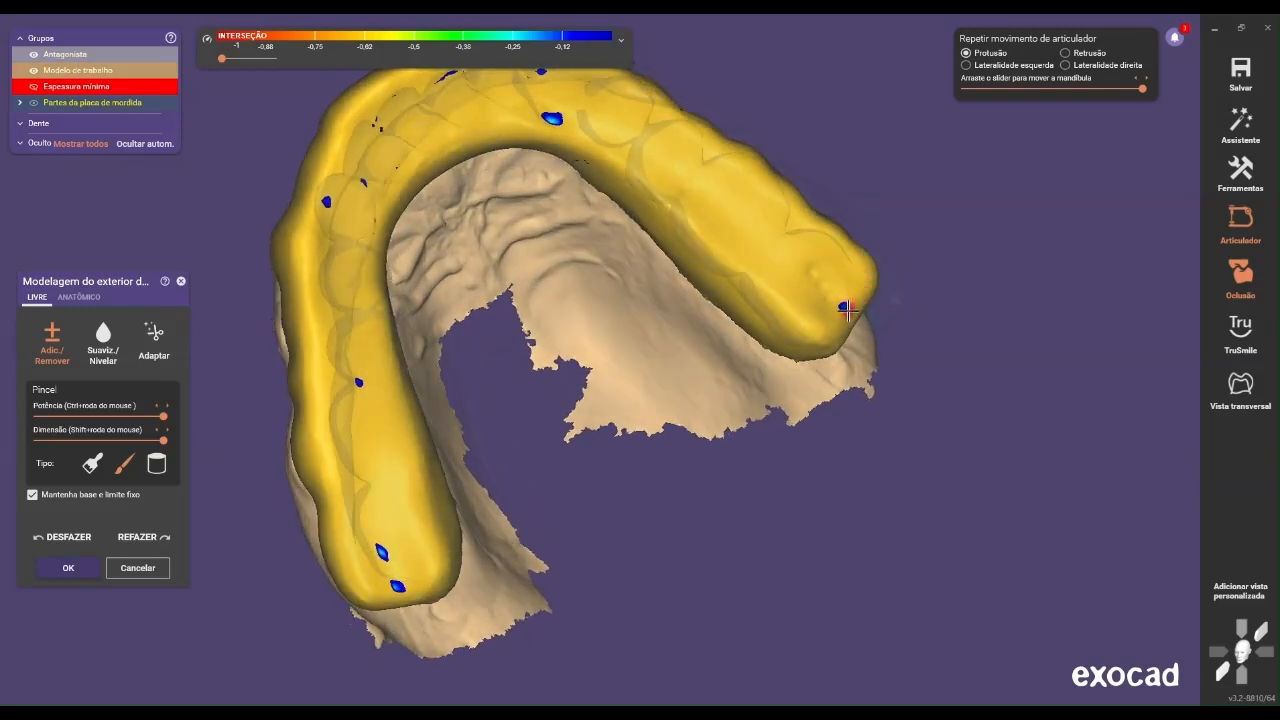
{"action": "right_click_drag", "start_coordinate": [838, 302], "coordinate": [452, 510]}
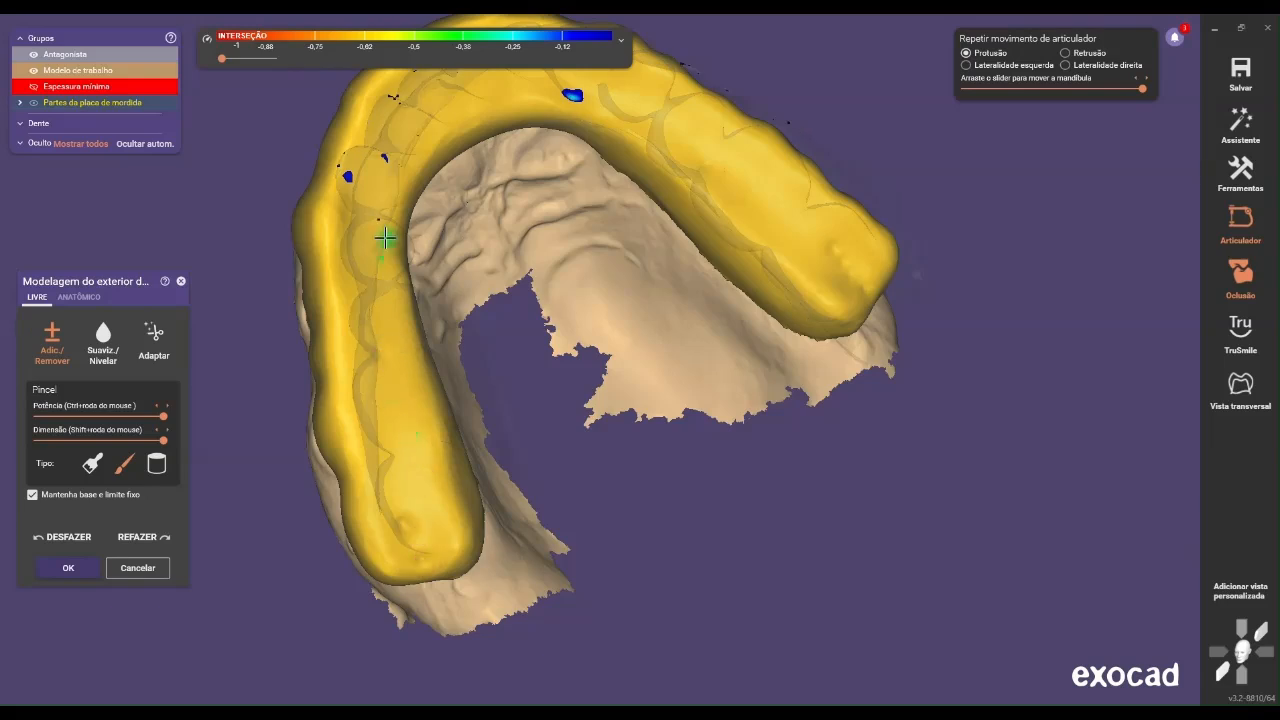
{"action": "scroll", "coordinate": [473, 230], "scroll_direction": "down", "scroll_amount": 2}
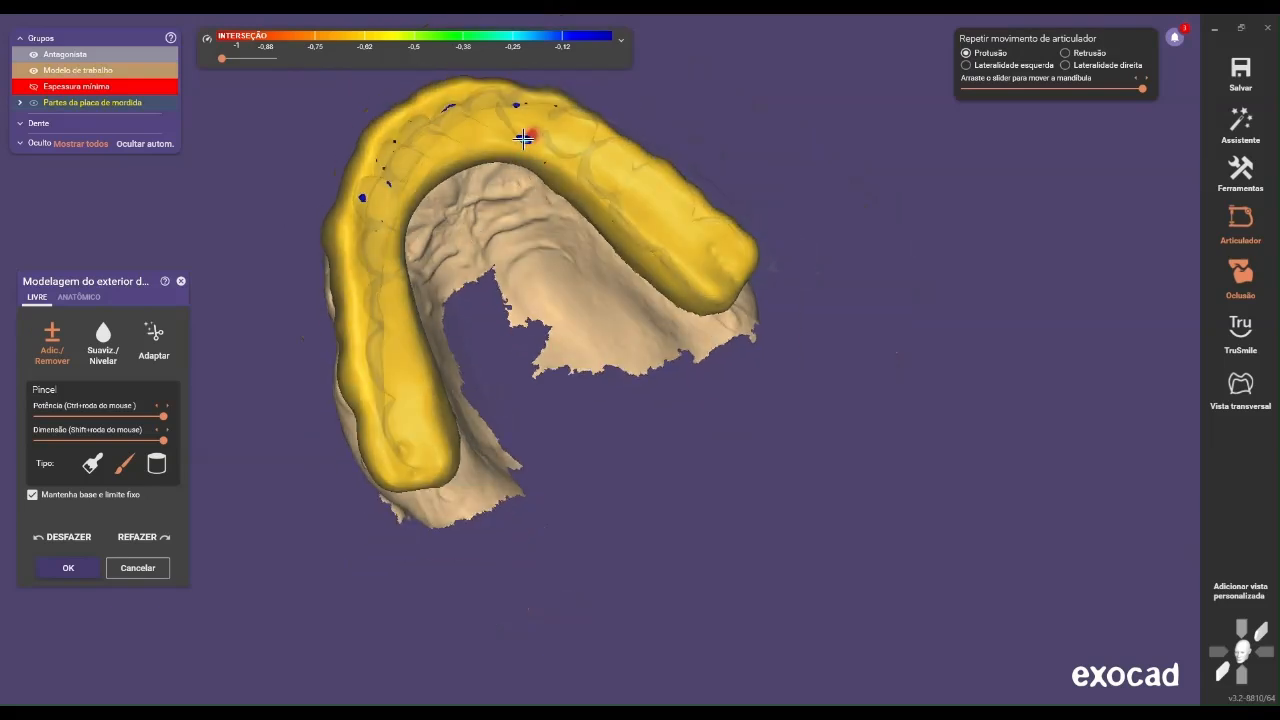
{"action": "scroll", "coordinate": [530, 167], "scroll_direction": "down", "scroll_amount": 3}
Smooth the reworked contact spots on the front and both posterior ends using Smooth/Level with the fine brush type
{"action": "left_click", "coordinate": [108, 349]}
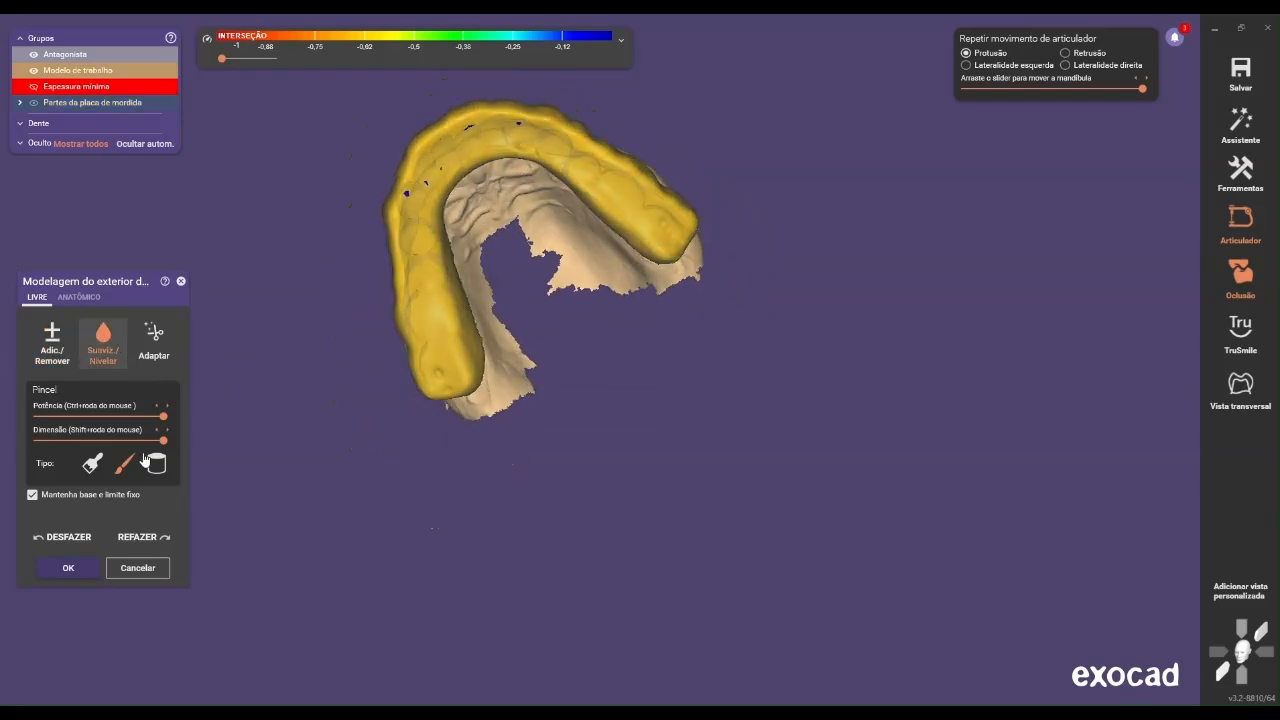
{"action": "right_click_drag", "start_coordinate": [492, 173], "coordinate": [517, 156]}
{"action": "scroll", "coordinate": [517, 156], "scroll_direction": "up", "scroll_amount": 1}
{"action": "scroll", "coordinate": [524, 148], "scroll_direction": "up", "scroll_amount": 1}
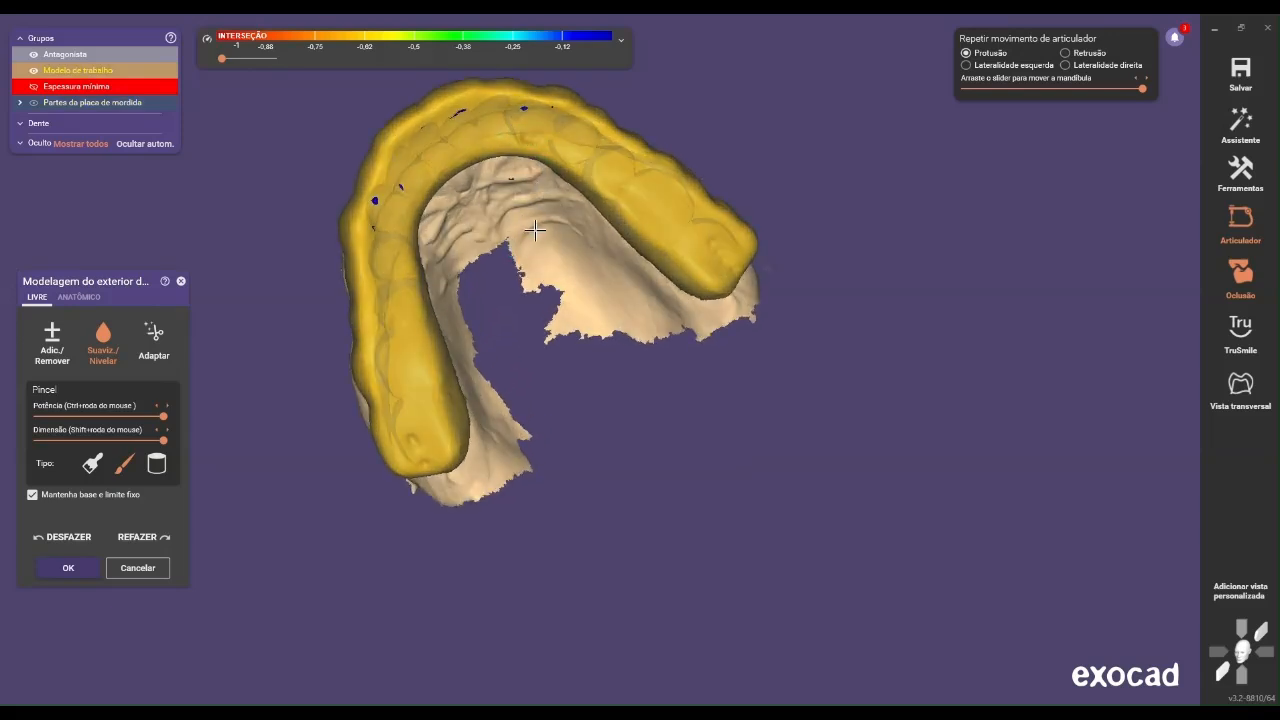
{"action": "scroll", "coordinate": [539, 170], "scroll_direction": "up", "scroll_amount": 4}
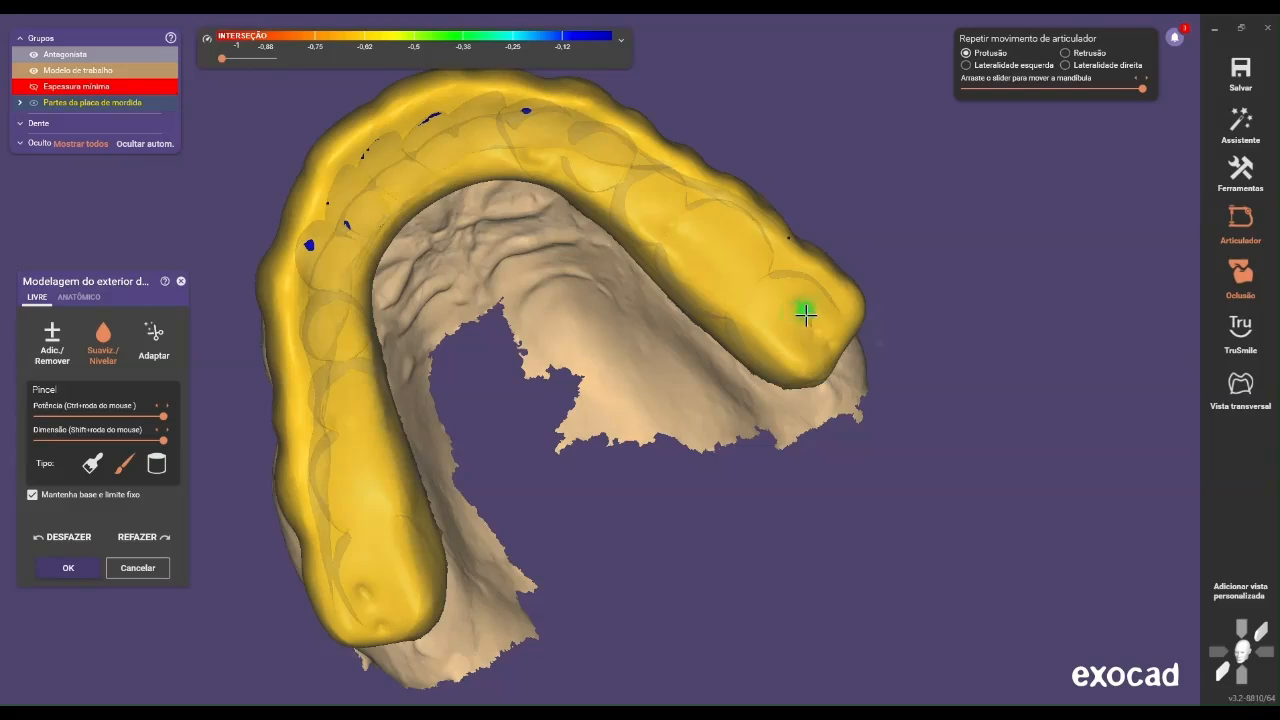
{"action": "scroll", "coordinate": [815, 330], "scroll_direction": "down", "scroll_amount": 5}
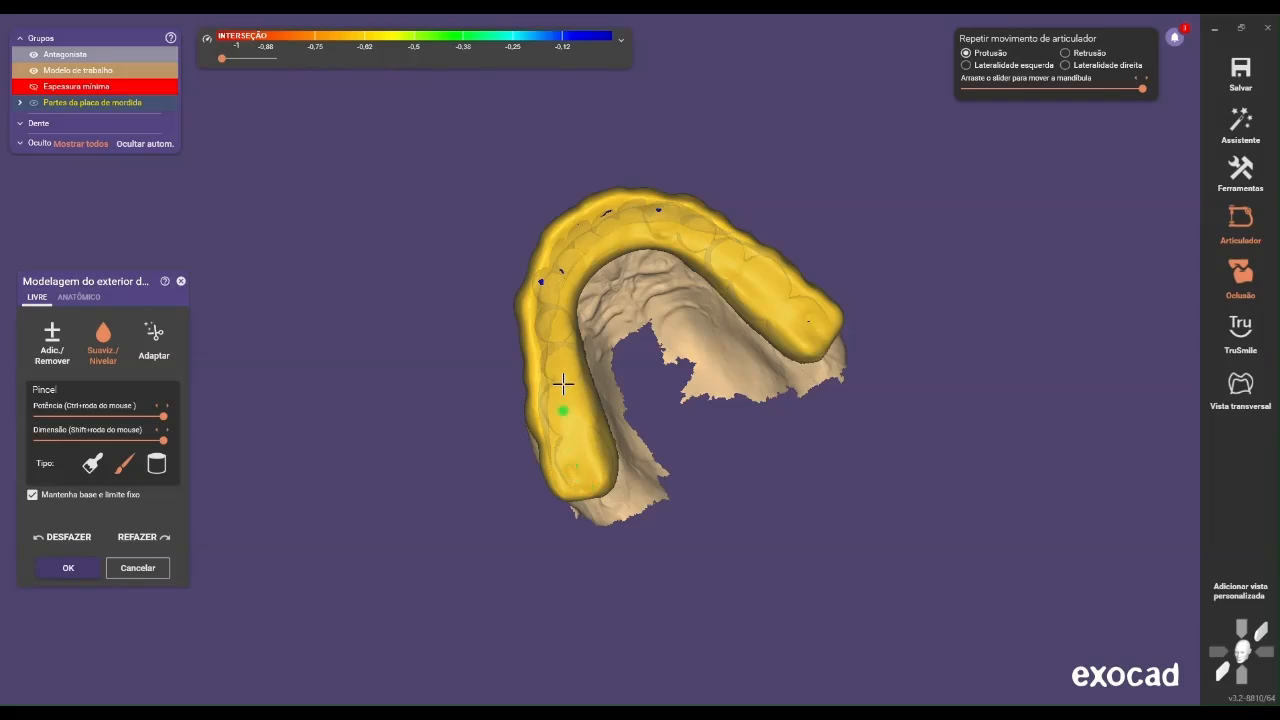
{"action": "scroll", "coordinate": [568, 356], "scroll_direction": "down", "scroll_amount": 2}
{"action": "right_click_drag", "start_coordinate": [569, 322], "coordinate": [590, 363]}
{"action": "scroll", "coordinate": [585, 350], "scroll_direction": "up", "scroll_amount": 4}
{"action": "scroll", "coordinate": [577, 306], "scroll_direction": "up", "scroll_amount": 1}
{"action": "scroll", "coordinate": [508, 326], "scroll_direction": "up", "scroll_amount": 2}
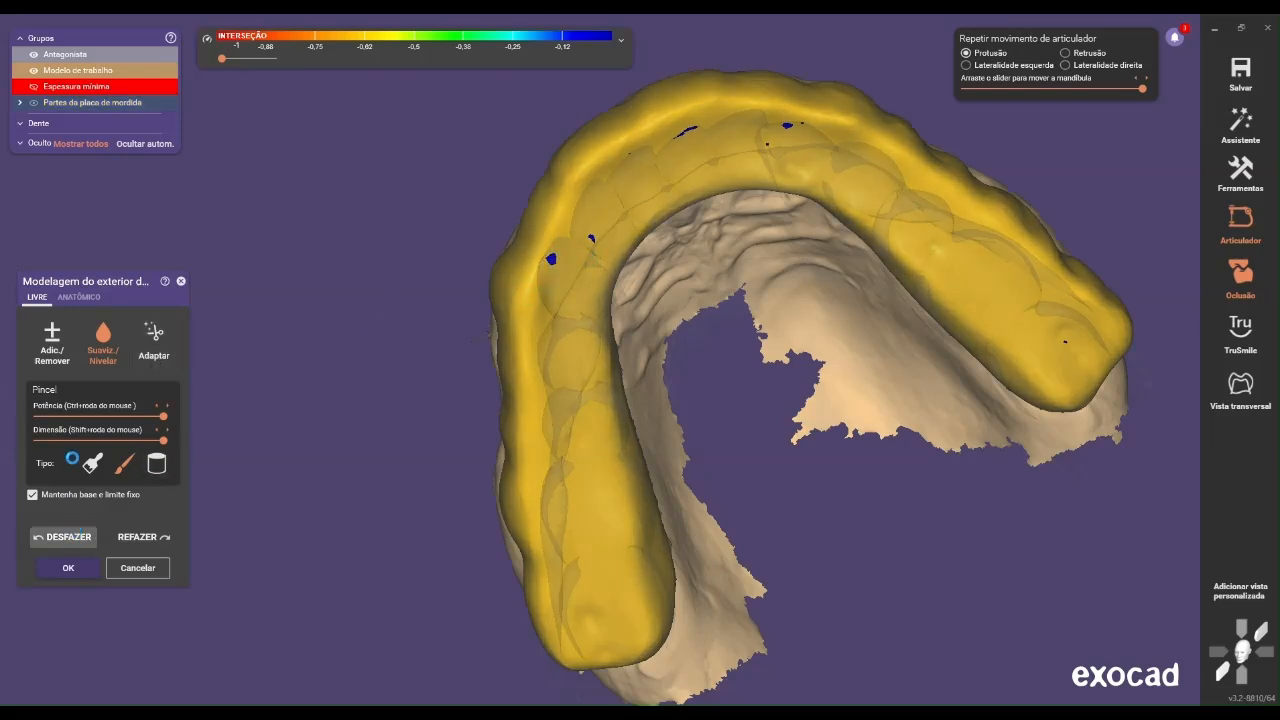
Lower the fine Add/Remove brush's strength and size, and reduce the small contacts along the splint's anterior area
{"action": "left_click", "coordinate": [52, 340]}
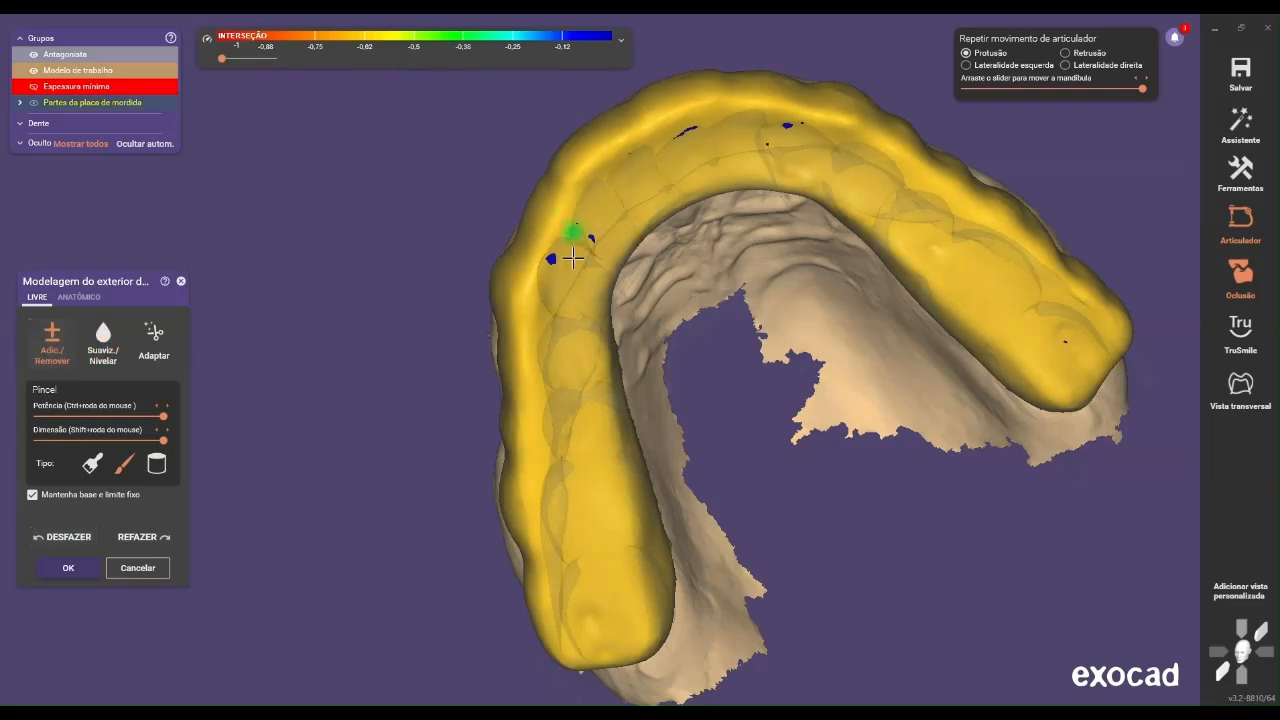
{"action": "scroll", "coordinate": [573, 259], "scroll_direction": "up", "scroll_amount": 2}
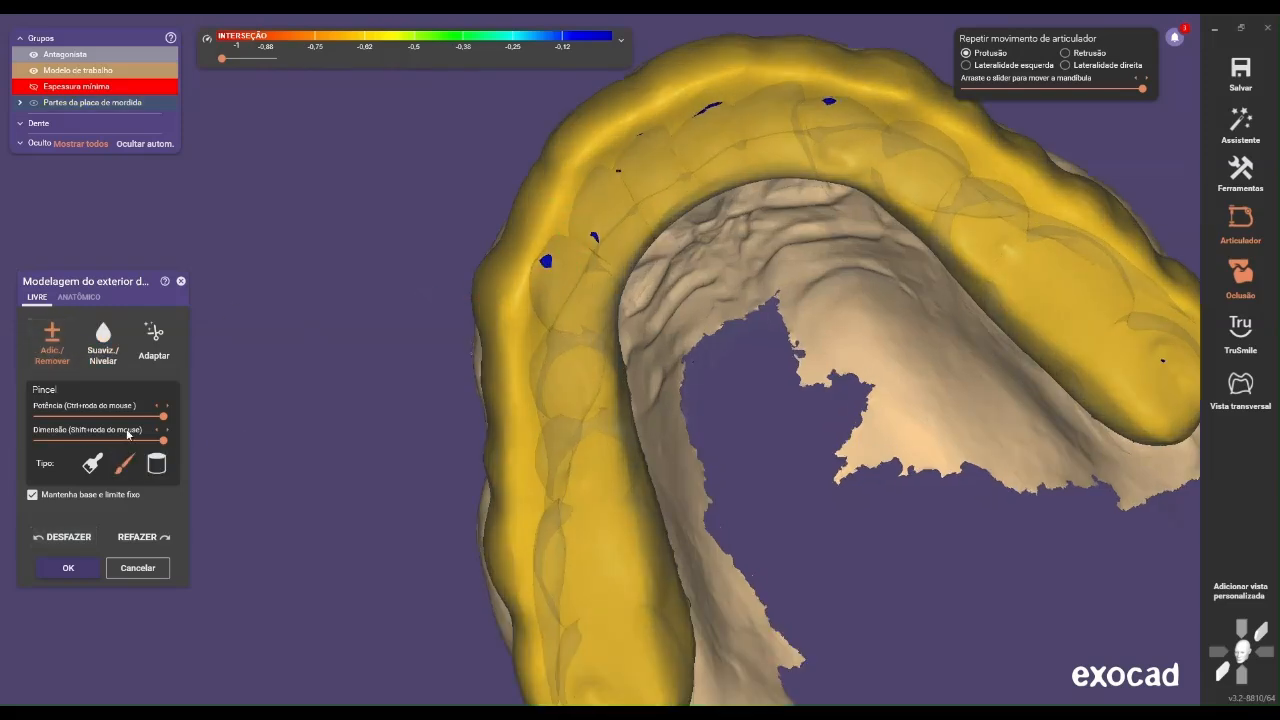
{"action": "left_click_drag", "start_coordinate": [129, 415], "coordinate": [109, 415]}
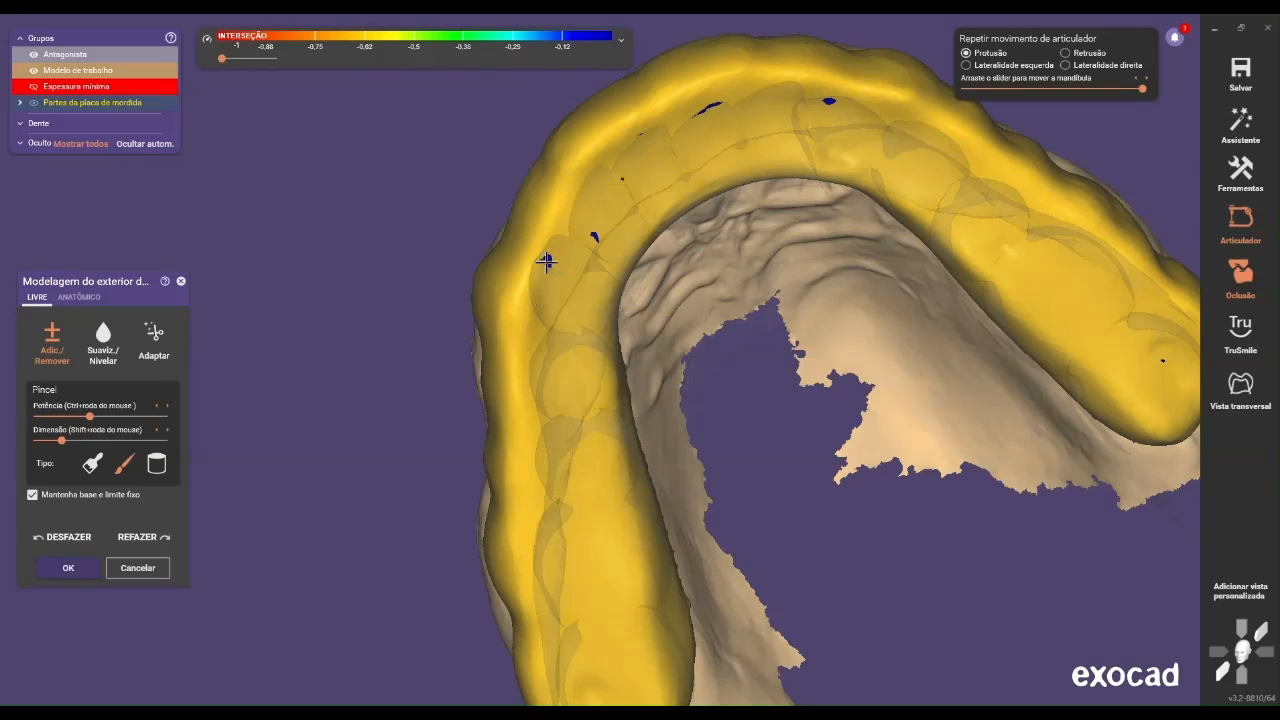
{"action": "right_click_drag", "start_coordinate": [652, 225], "coordinate": [673, 209]}
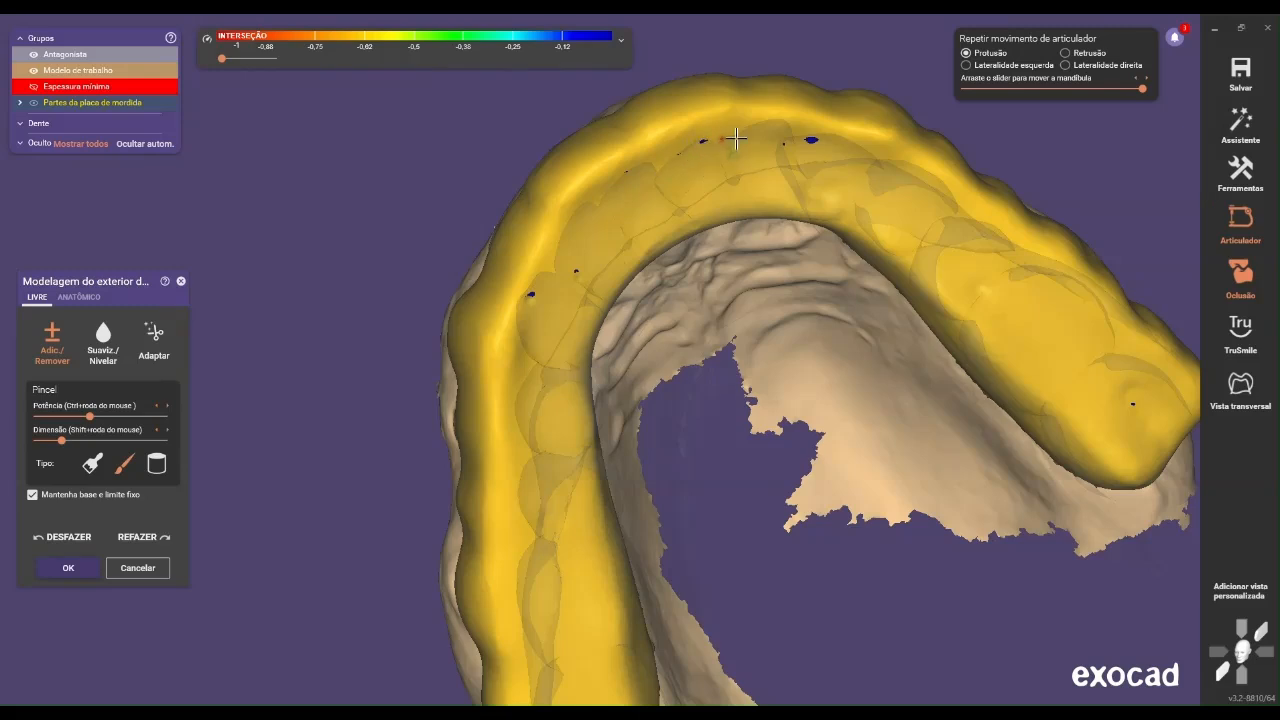
Add material between the anterior contacts with the broad Add/Remove brush at medium size and check the front profile
{"action": "right_click_drag", "start_coordinate": [770, 166], "coordinate": [713, 154]}
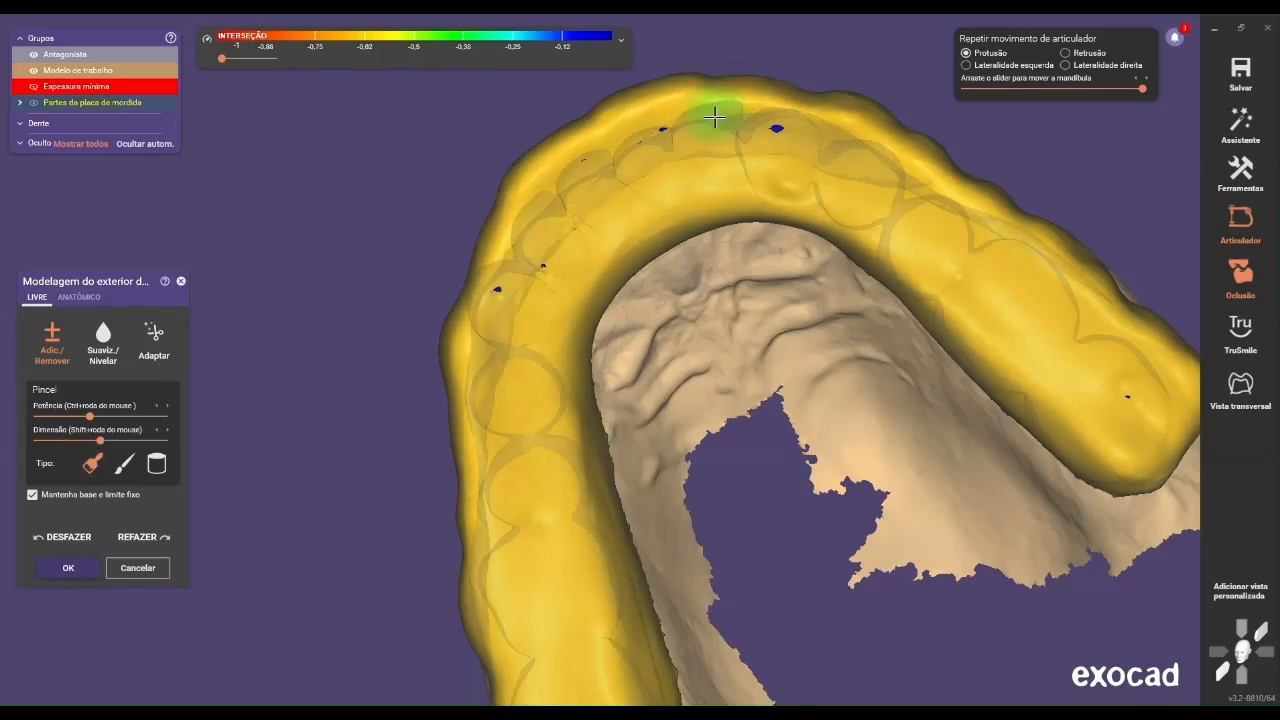
{"action": "right_click_drag", "start_coordinate": [717, 150], "coordinate": [765, 254]}
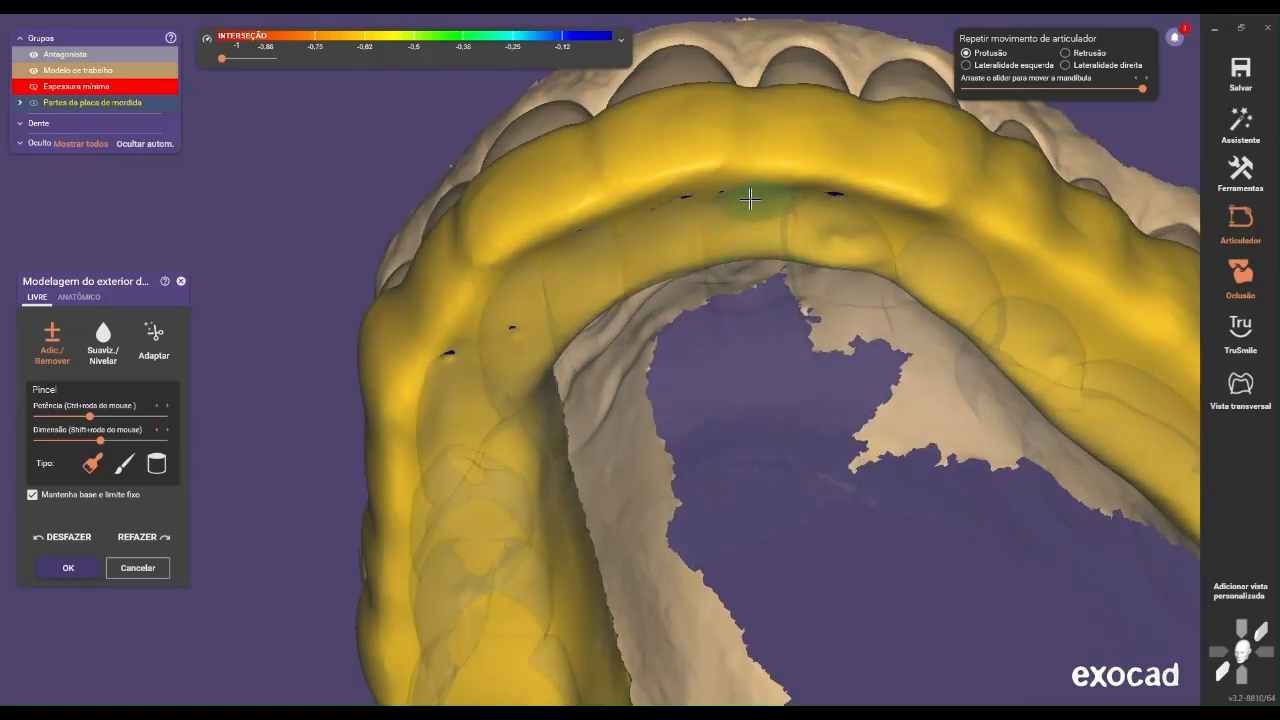
{"action": "scroll", "coordinate": [770, 226], "scroll_direction": "down", "scroll_amount": 10}
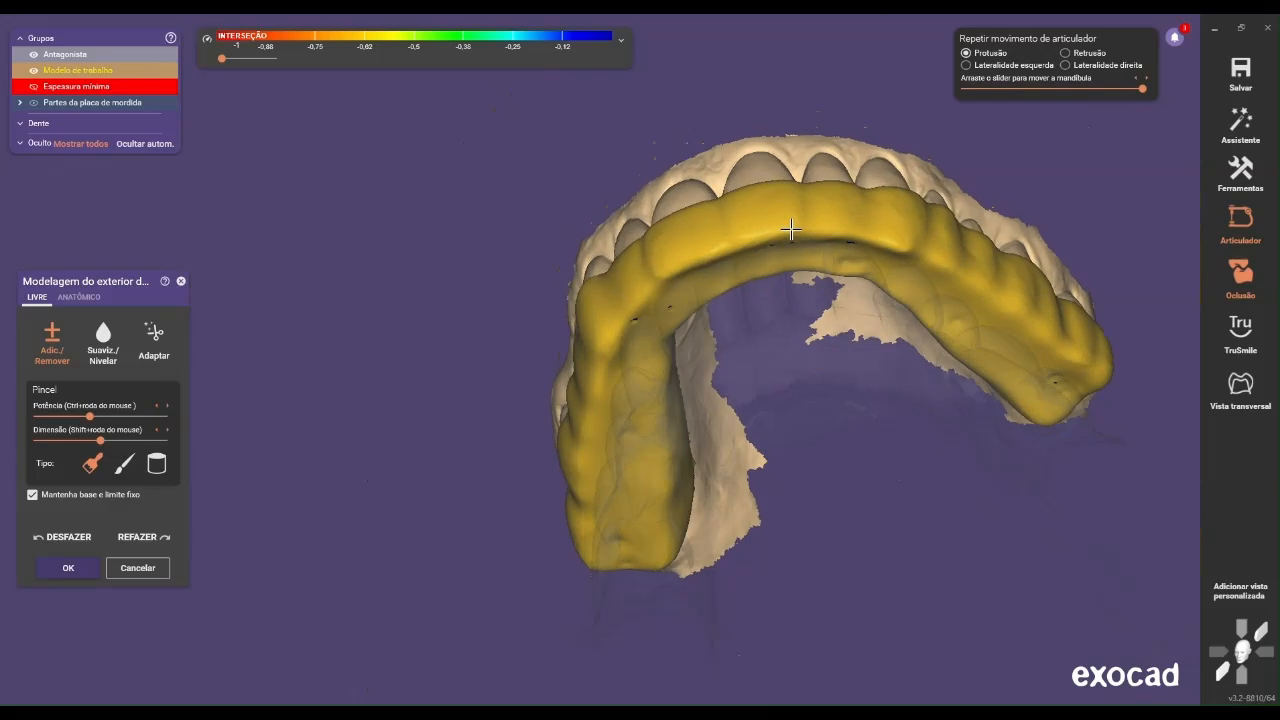
{"action": "right_click_drag", "start_coordinate": [856, 254], "coordinate": [876, 306]}
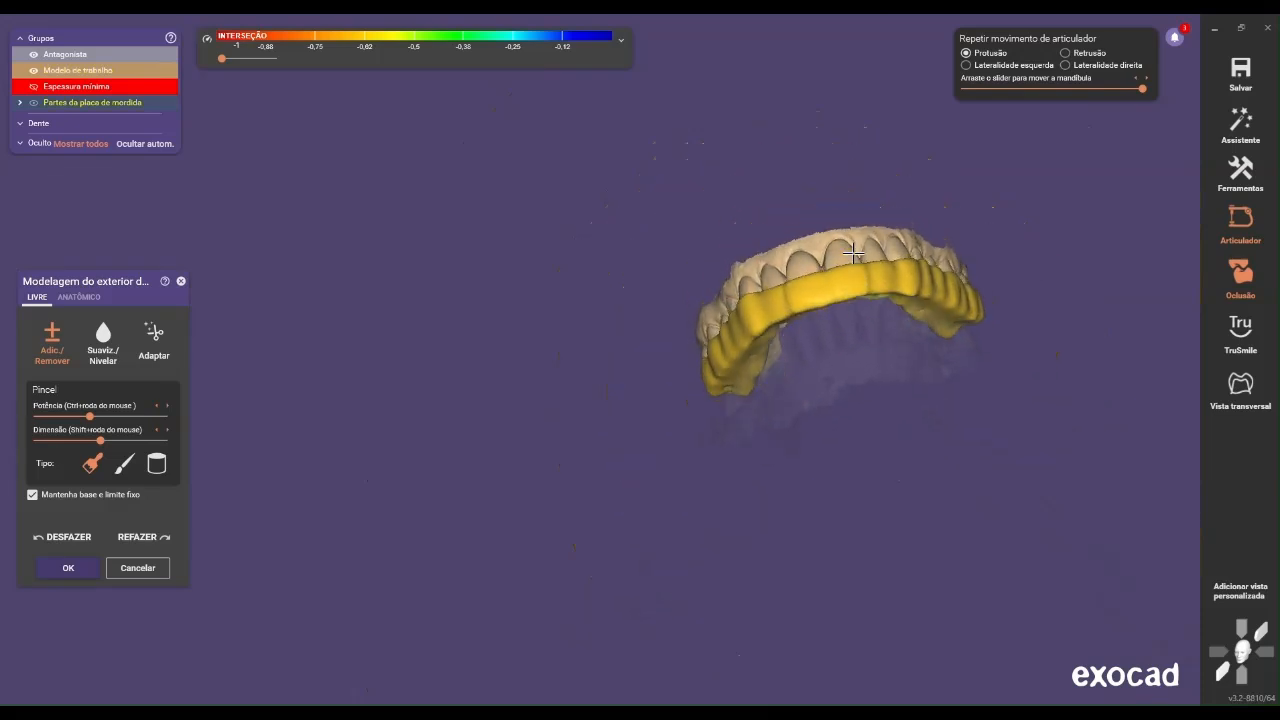
Simulate the full left lateral movement and examine the splint's contacts from the occlusal and side views
{"action": "left_click", "coordinate": [1050, 66]}
{"action": "right_click_drag", "start_coordinate": [901, 161], "coordinate": [940, 133]}
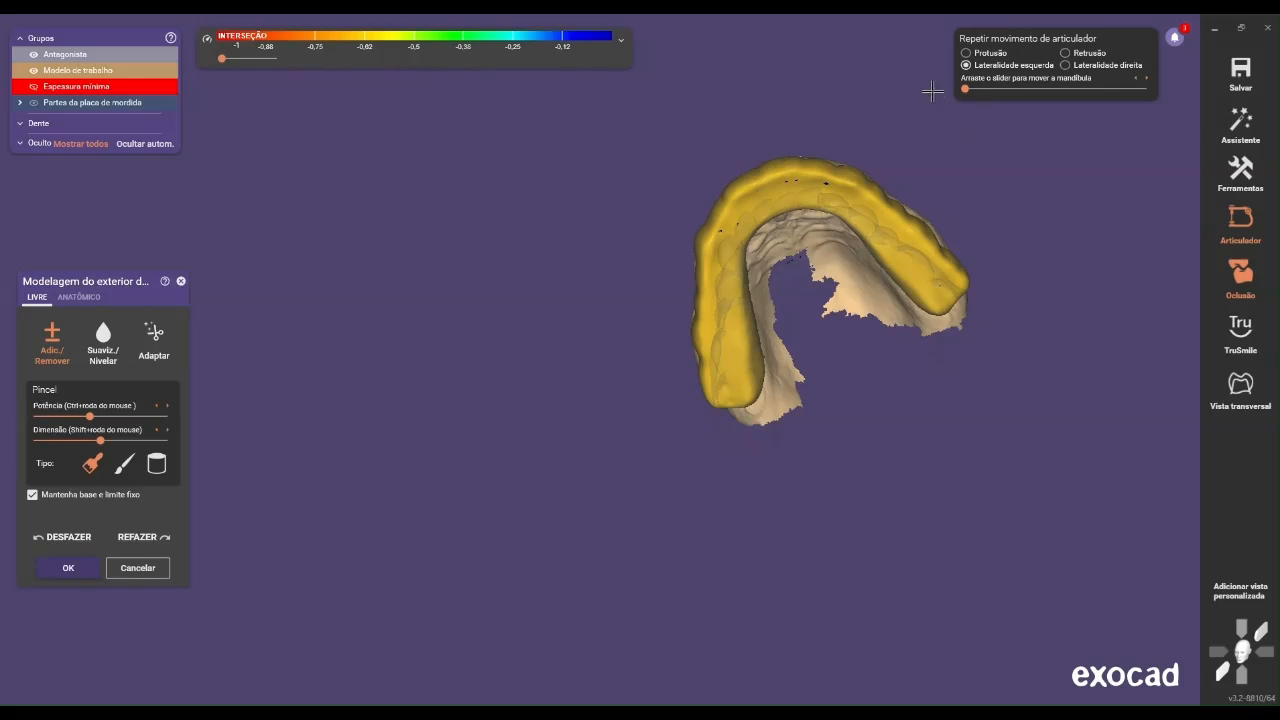
{"action": "left_click_drag", "start_coordinate": [976, 90], "coordinate": [1176, 113]}
{"action": "right_click_drag", "start_coordinate": [838, 266], "coordinate": [831, 278]}
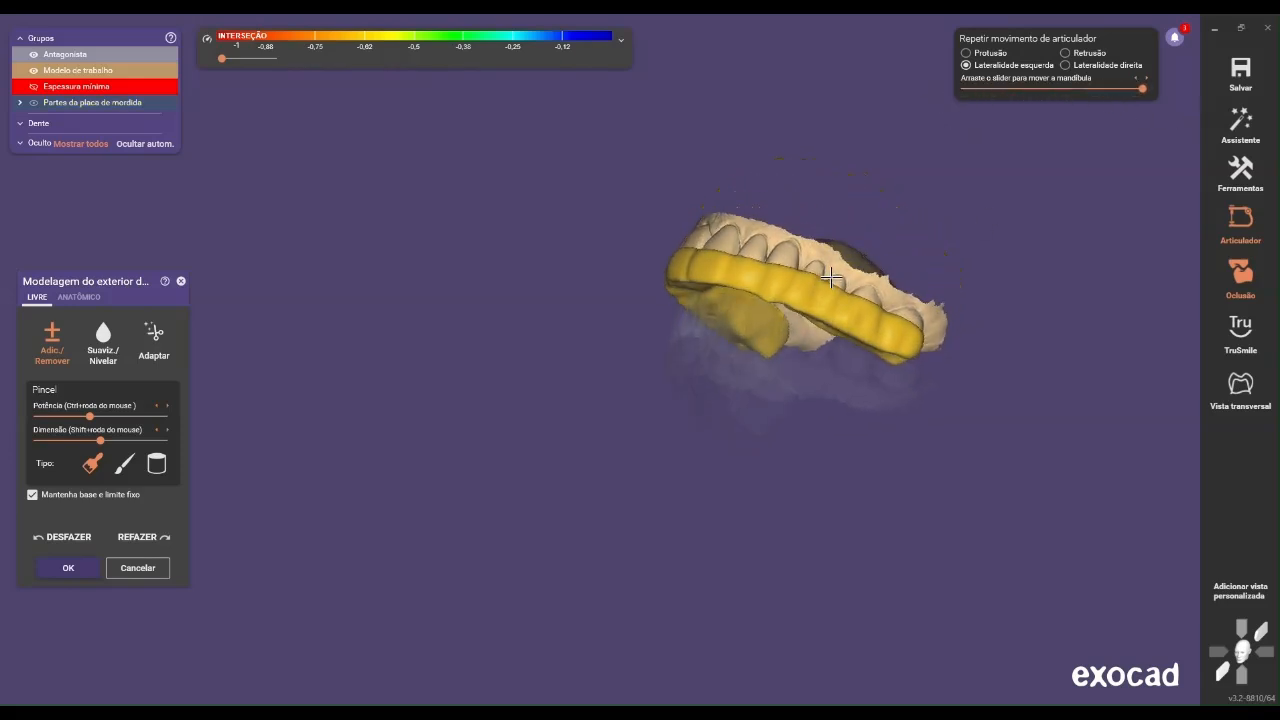
Vary the antagonist's transparency to examine where it meets the splint in full left lateral movement
{"action": "right_click_drag", "start_coordinate": [749, 303], "coordinate": [689, 394]}
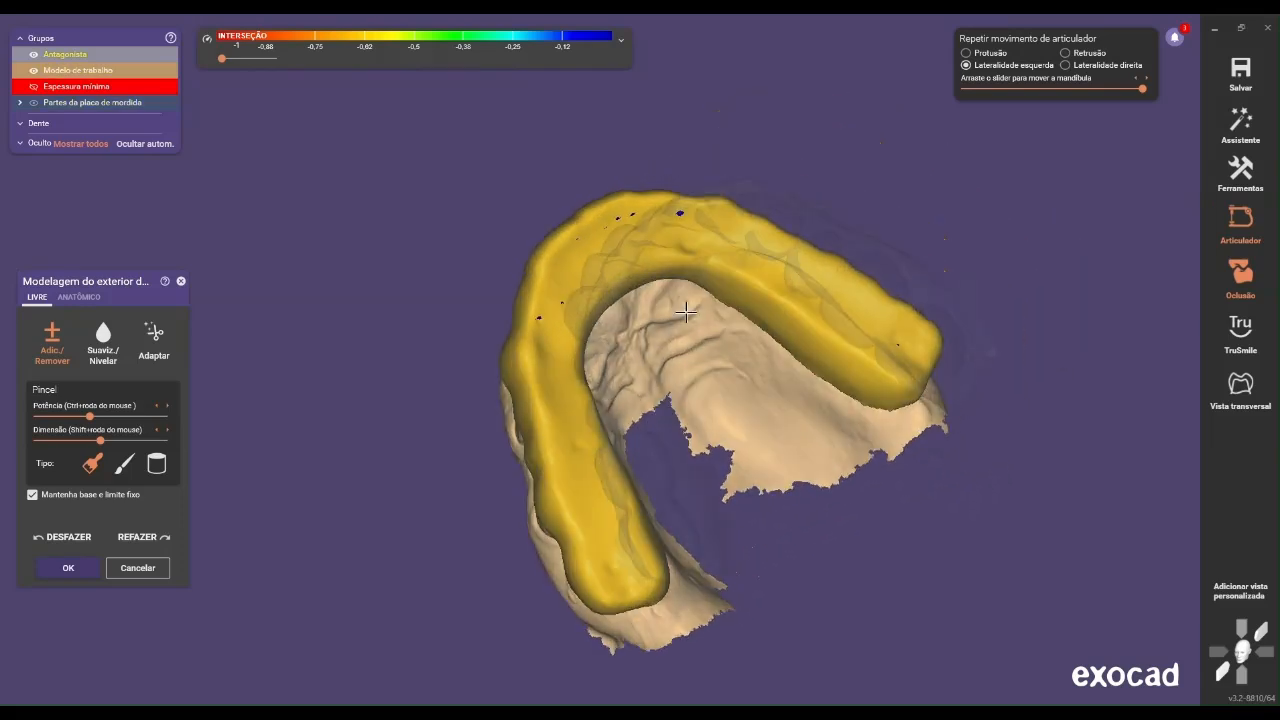
{"action": "left_click", "coordinate": [86, 55]}
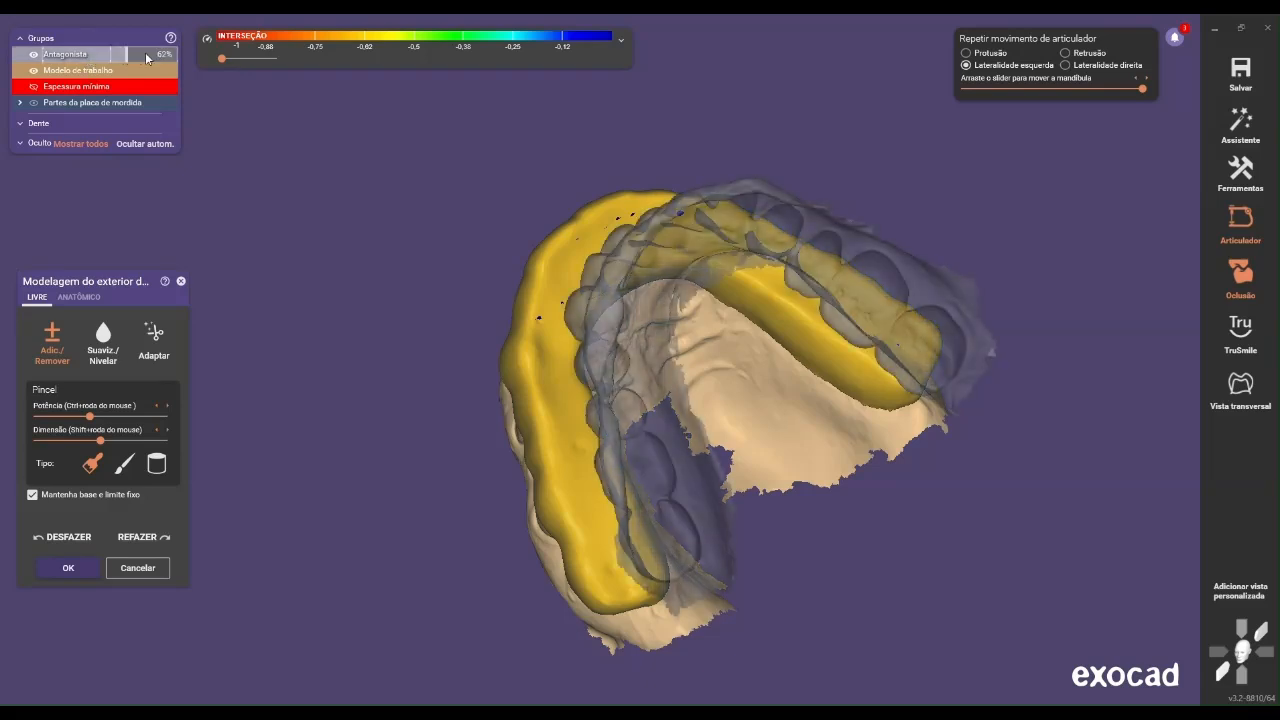
{"action": "left_click_drag", "start_coordinate": [117, 66], "coordinate": [74, 58]}
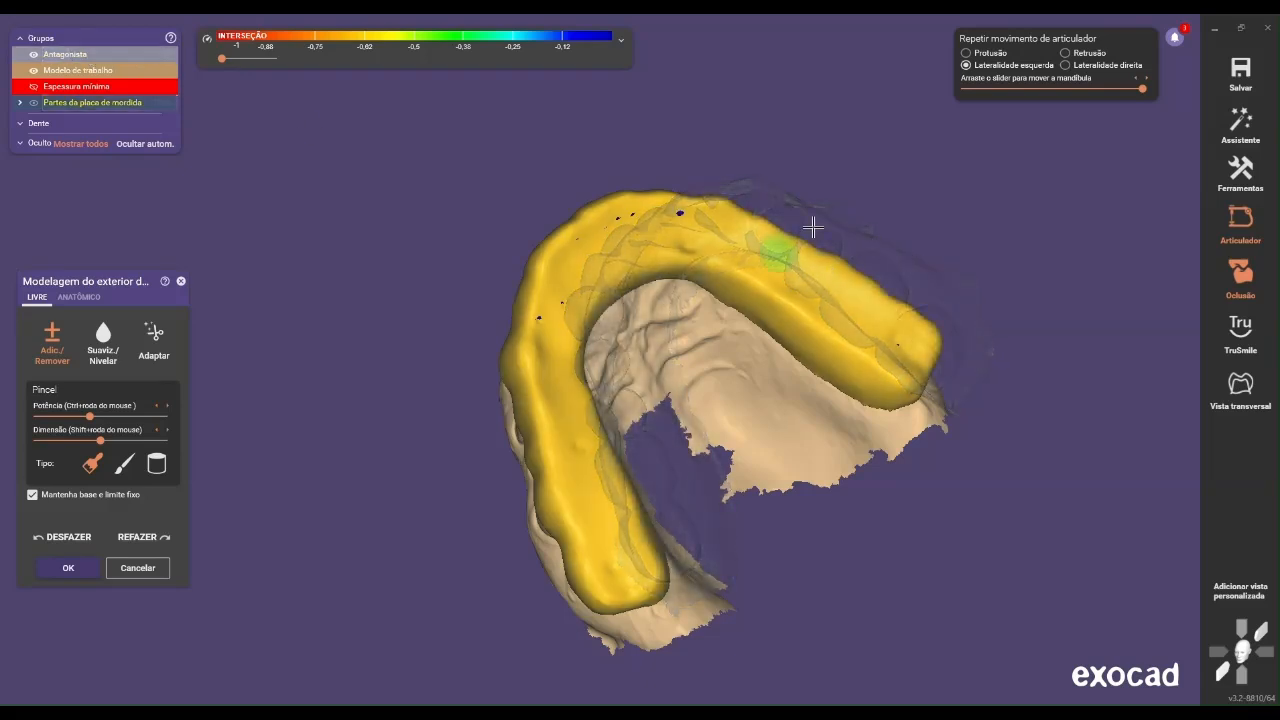
Add a little material beside the splint's anterior contacts with the broad Add/Remove brush in the left lateral position
{"action": "mouse_move", "coordinate": [768, 210]}
{"action": "right_mouse_down"}
{"action": "mouse_move", "coordinate": [534, 346]}
{"action": "mouse_move", "coordinate": [668, 278]}
{"action": "mouse_move", "coordinate": [609, 251]}
{"action": "mouse_move", "coordinate": [588, 201]}
{"action": "right_mouse_up"}
{"action": "right_click_drag", "start_coordinate": [745, 379], "coordinate": [746, 382]}
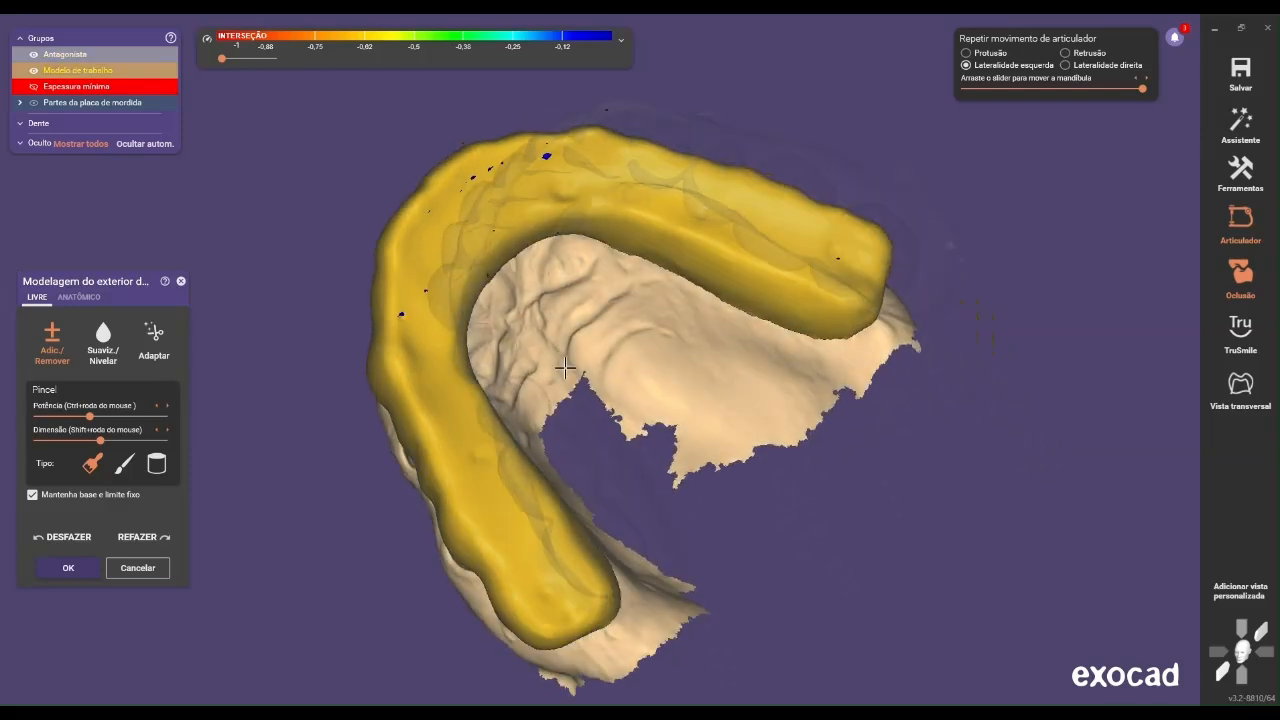
{"action": "left_click", "coordinate": [53, 360]}
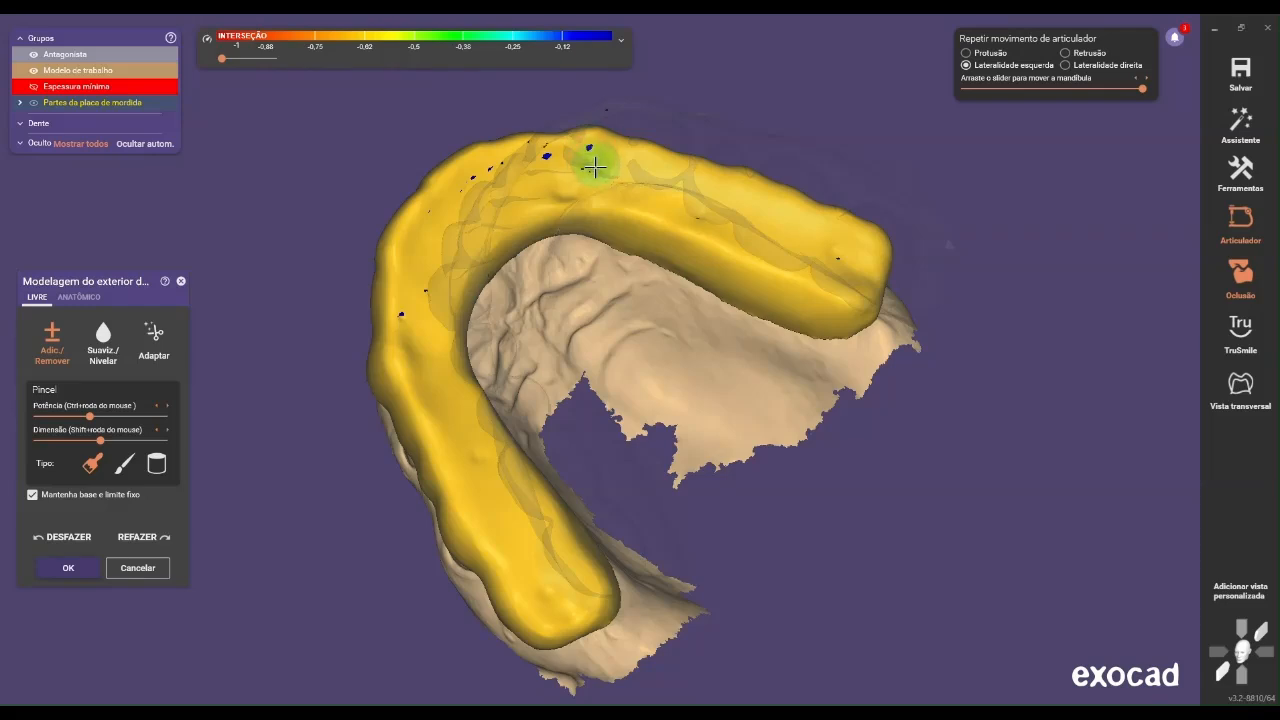
{"action": "right_click_drag", "start_coordinate": [592, 161], "coordinate": [640, 238]}
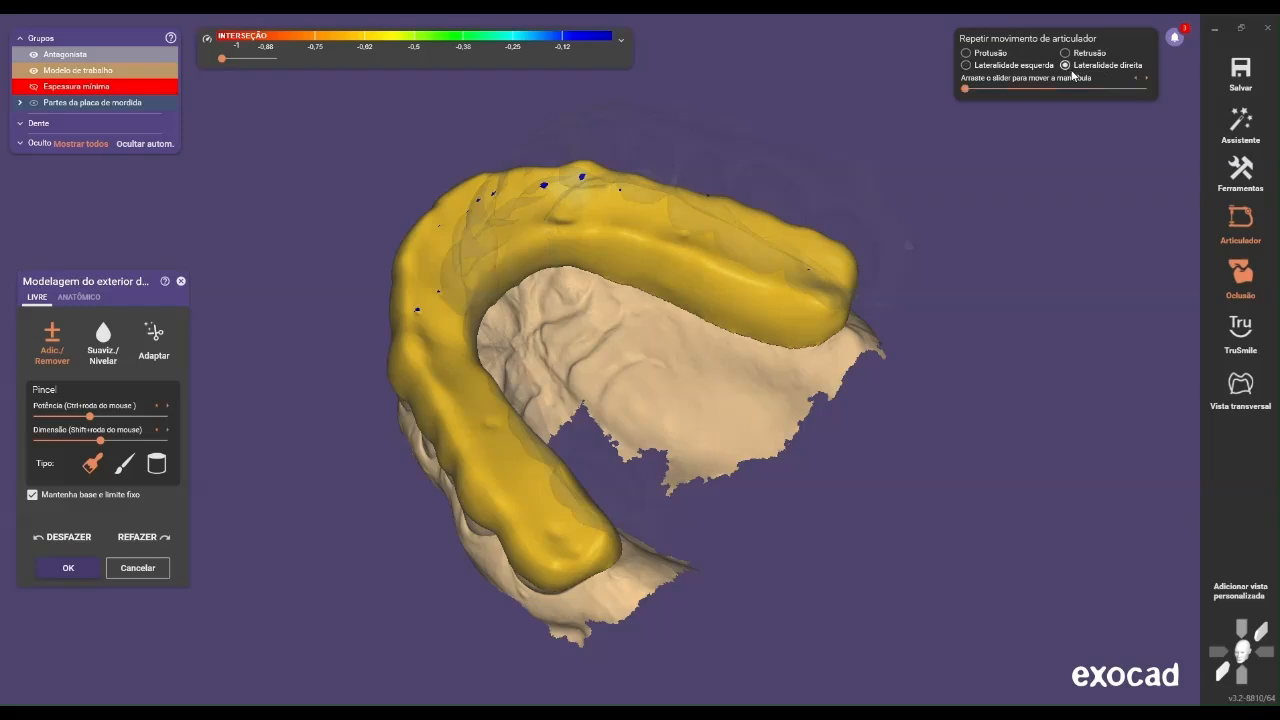
Simulate the full right lateral movement and examine the splint's contacts along the anterior and posterior inner surfaces up close
{"action": "left_click_drag", "start_coordinate": [1073, 96], "coordinate": [1143, 88]}
{"action": "right_click_drag", "start_coordinate": [662, 330], "coordinate": [600, 347]}
{"action": "scroll", "coordinate": [545, 349], "scroll_direction": "up", "scroll_amount": 3}
{"action": "scroll", "coordinate": [545, 349], "scroll_direction": "up", "scroll_amount": 3}
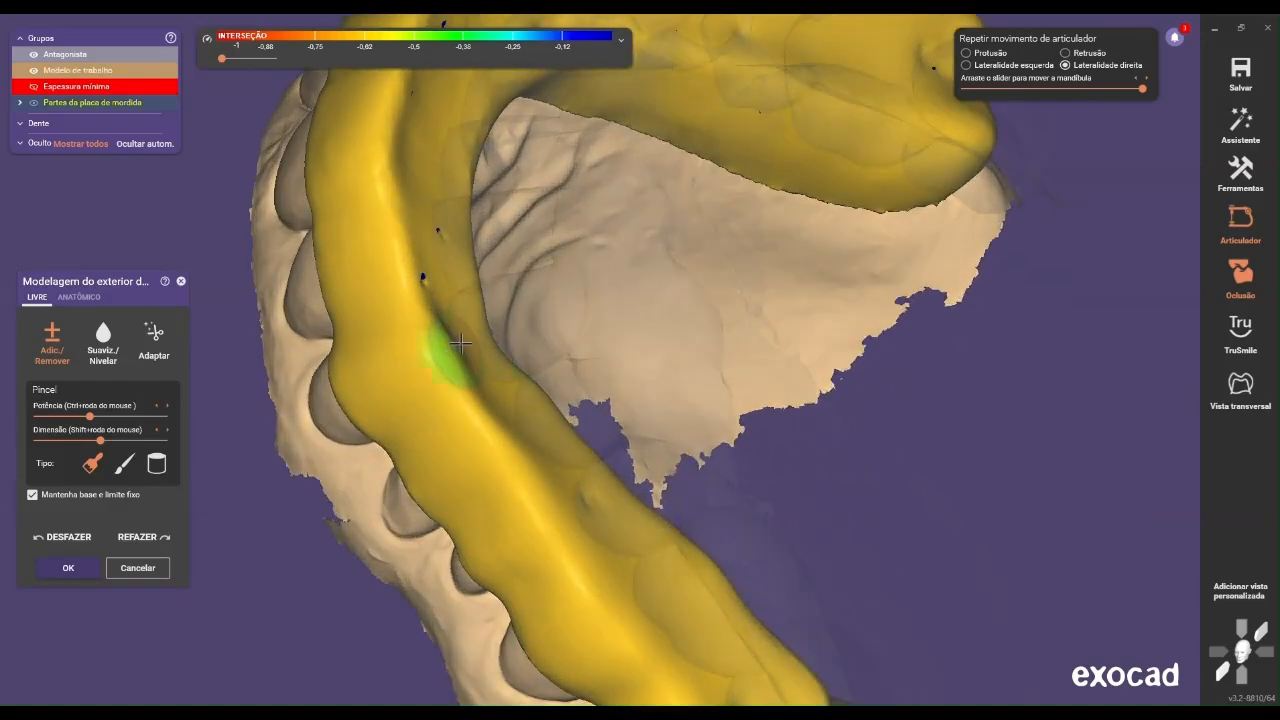
{"action": "right_click_drag", "start_coordinate": [440, 385], "coordinate": [247, 537]}
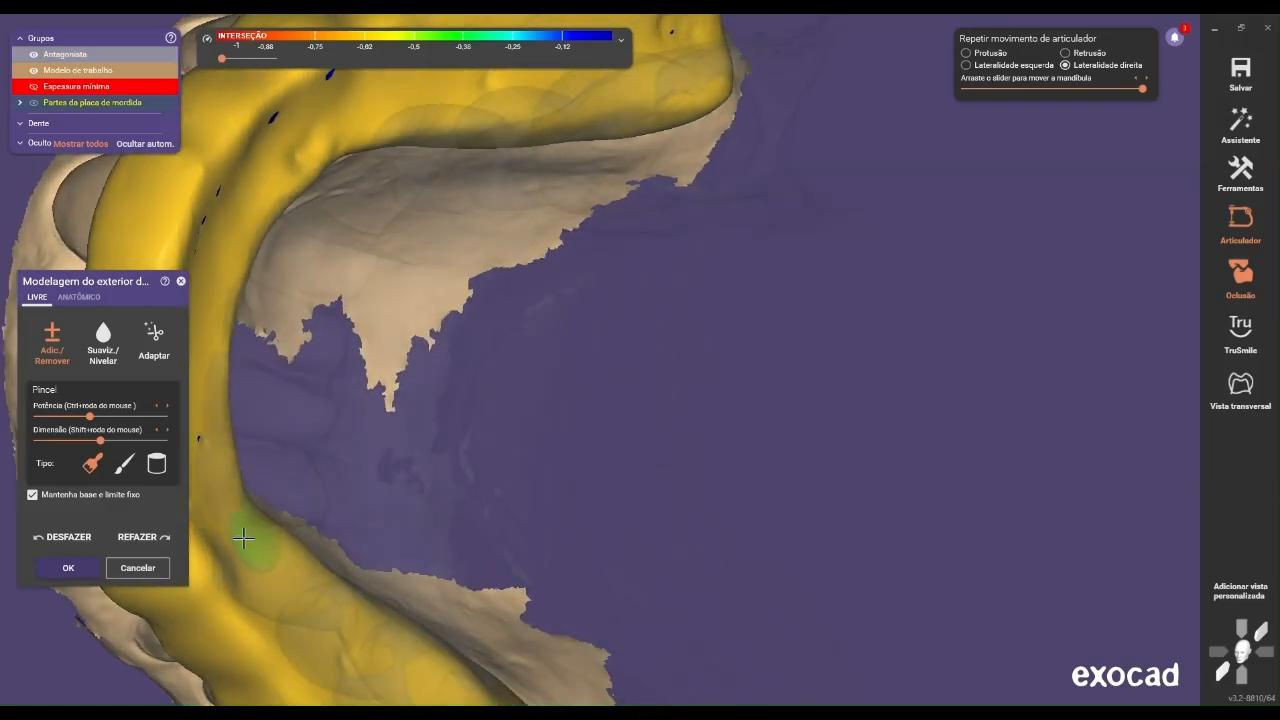
{"action": "scroll", "coordinate": [238, 538], "scroll_direction": "down", "scroll_amount": 4}
{"action": "middle_click_drag", "start_coordinate": [262, 520], "coordinate": [481, 348]}
{"action": "scroll", "coordinate": [449, 451], "scroll_direction": "up", "scroll_amount": 4}
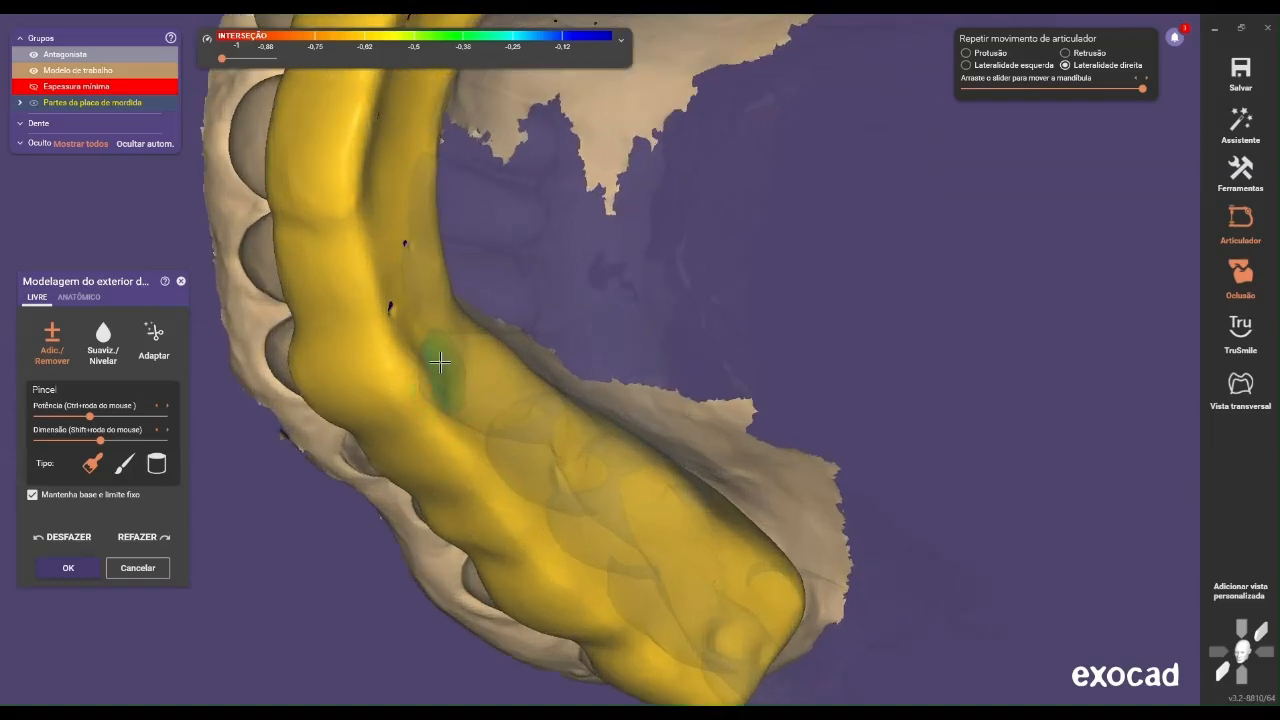
{"action": "scroll", "coordinate": [436, 370], "scroll_direction": "down", "scroll_amount": 2}
{"action": "right_click_drag", "start_coordinate": [557, 309], "coordinate": [1088, 18]}
Return the right lateral movement to its start, simulate full retrusion and examine the contacts across the whole splint
{"action": "left_click_drag", "start_coordinate": [1141, 89], "coordinate": [939, 124]}
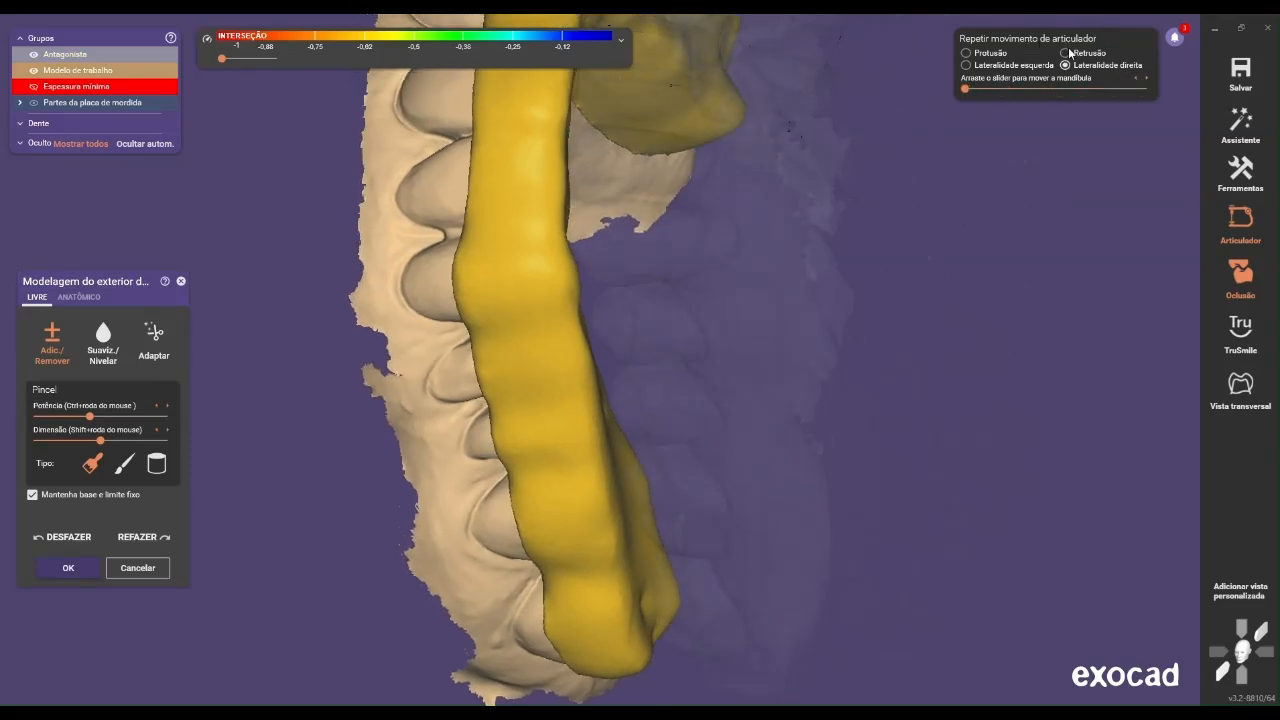
{"action": "left_click_drag", "start_coordinate": [998, 90], "coordinate": [1202, 87]}
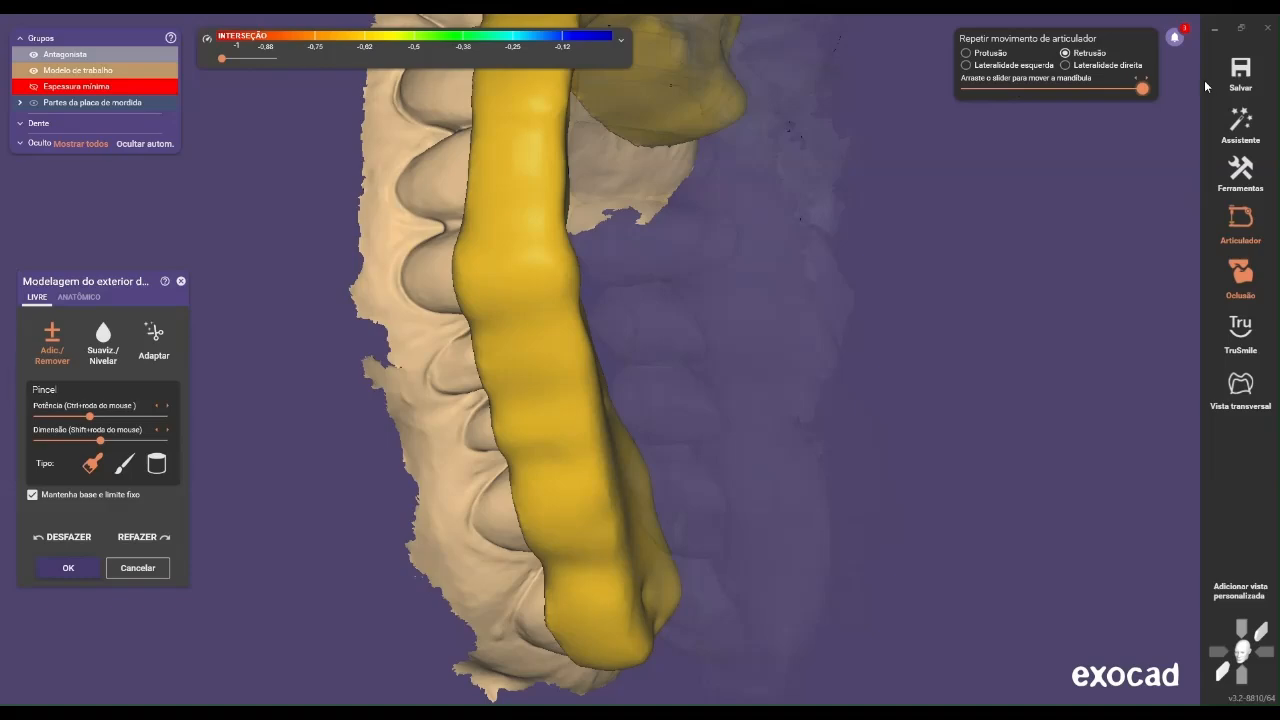
{"action": "scroll", "coordinate": [857, 187], "scroll_direction": "down", "scroll_amount": 3}
{"action": "right_click_drag", "start_coordinate": [857, 187], "coordinate": [754, 246]}
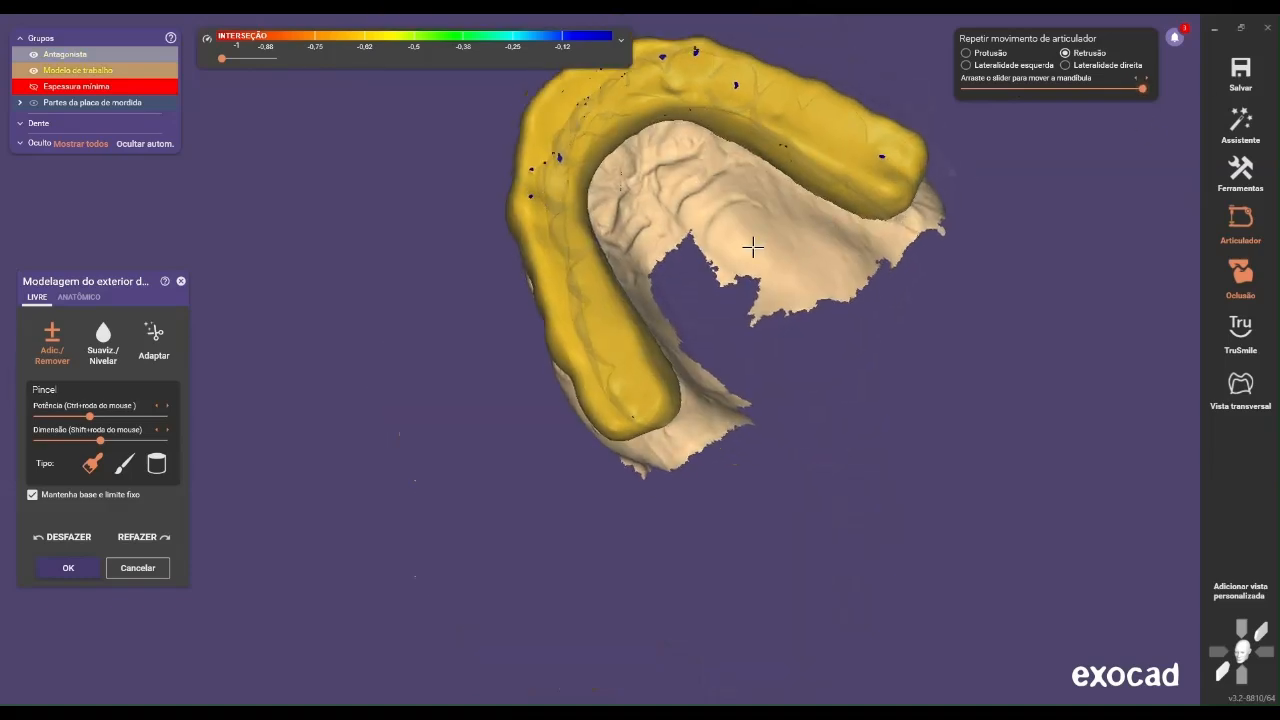
{"action": "middle_click_drag", "start_coordinate": [754, 246], "coordinate": [726, 254]}
{"action": "right_click_drag", "start_coordinate": [726, 254], "coordinate": [678, 329]}
{"action": "scroll", "coordinate": [697, 335], "scroll_direction": "up", "scroll_amount": 3}
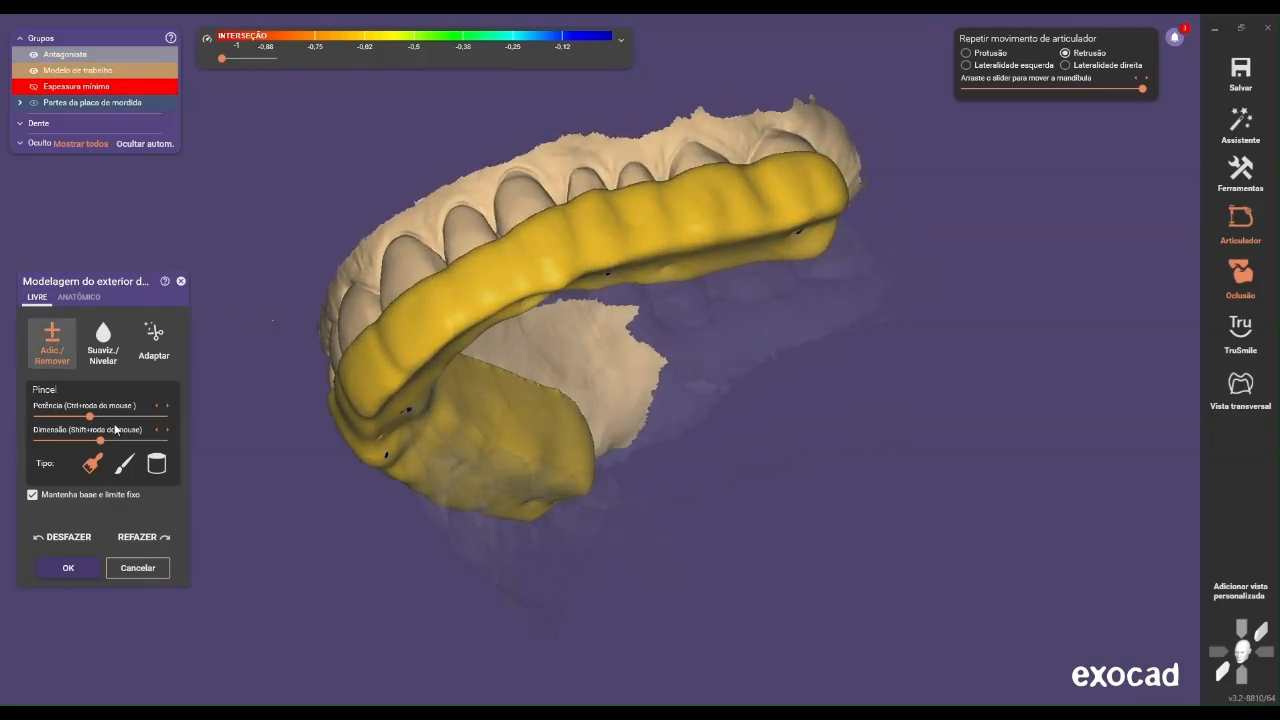
Enlarge the Add/Remove brush and add material between the contacts on the splint's left posterior occlusal surface
{"action": "scroll", "coordinate": [676, 276], "scroll_direction": "up", "scroll_amount": 2}
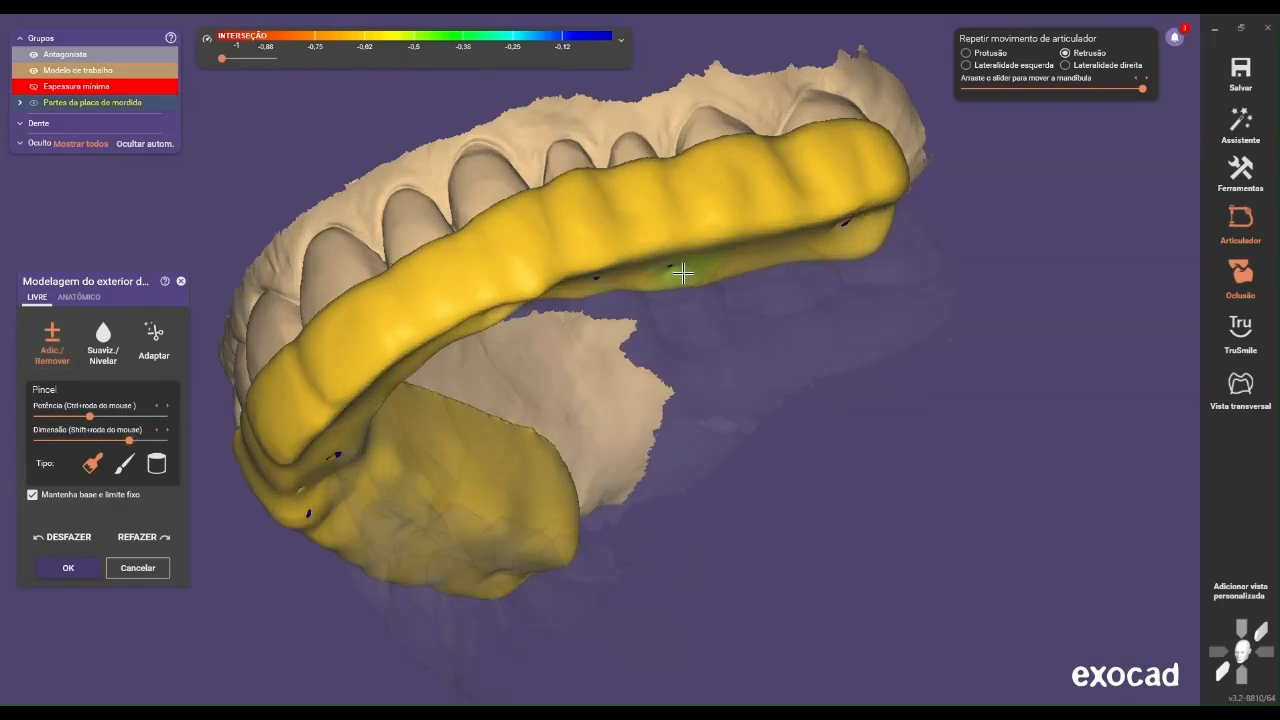
{"action": "right_click", "coordinate": [689, 274]}
{"action": "left_click", "coordinate": [1009, 172]}
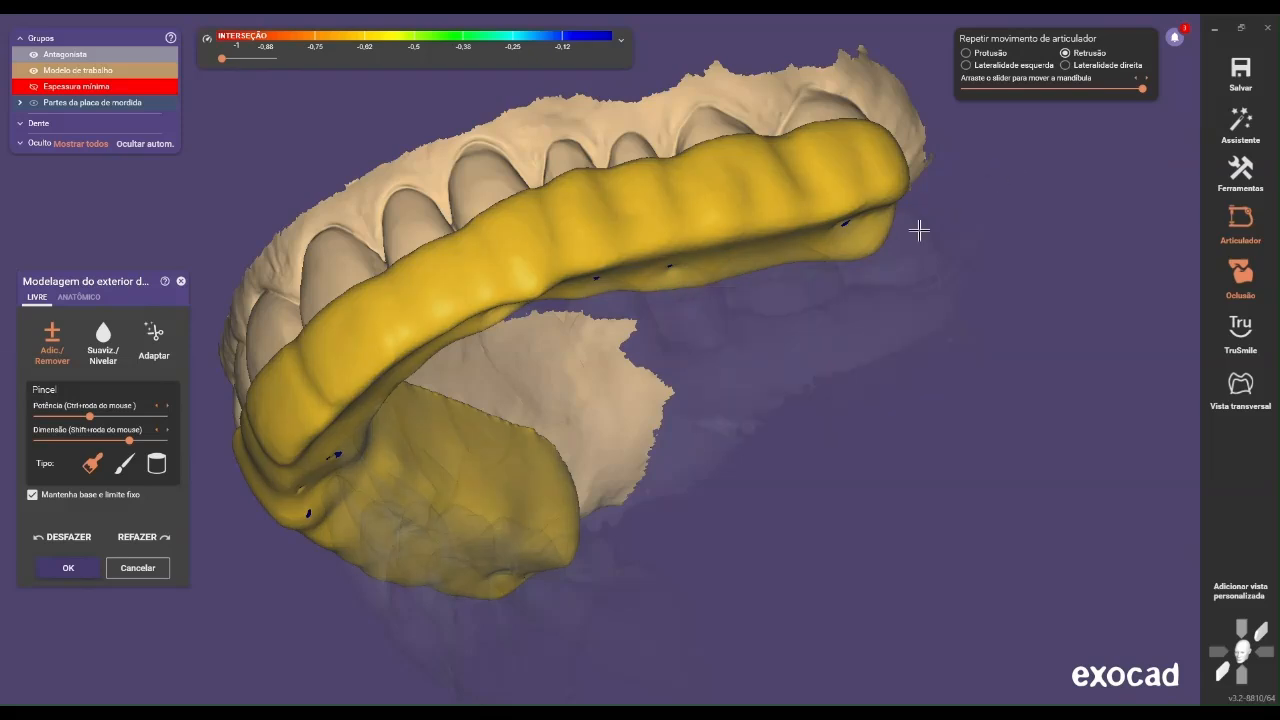
{"action": "scroll", "coordinate": [752, 277], "scroll_direction": "up", "scroll_amount": 2}
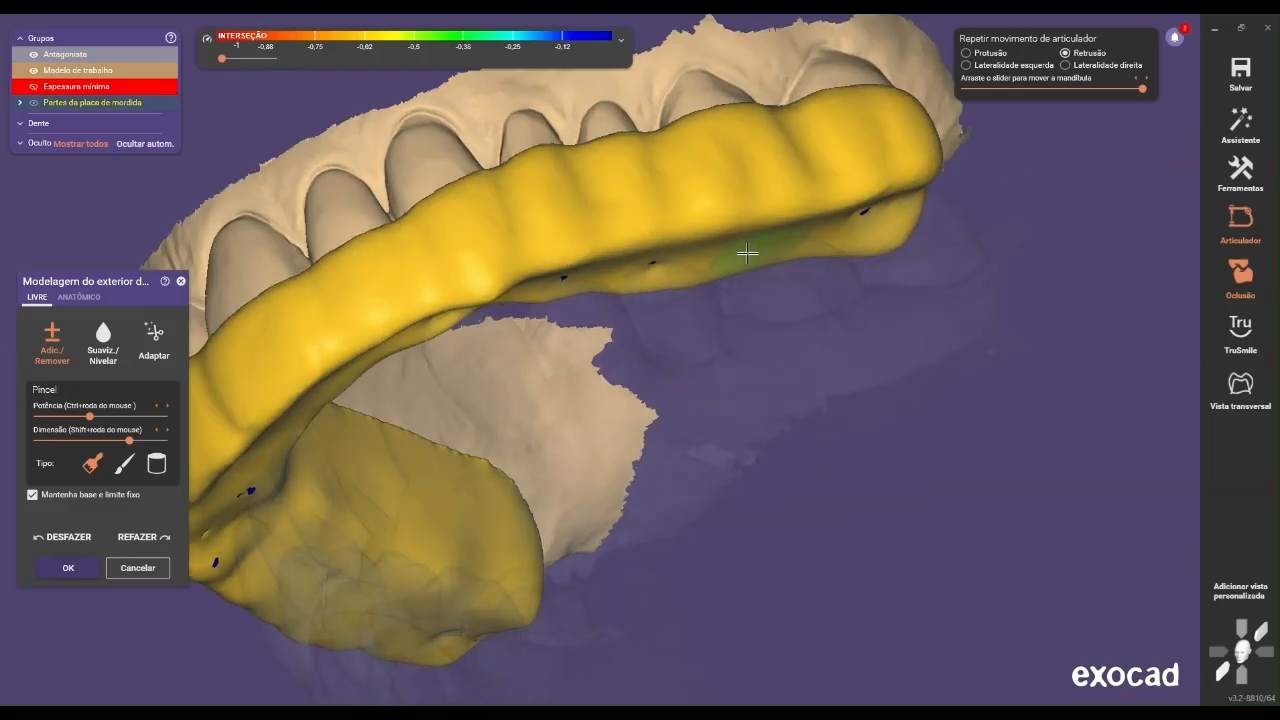
{"action": "scroll", "coordinate": [809, 246], "scroll_direction": "down", "scroll_amount": 4}
{"action": "right_click_drag", "start_coordinate": [809, 246], "coordinate": [692, 304]}
{"action": "scroll", "coordinate": [707, 291], "scroll_direction": "up", "scroll_amount": 5}
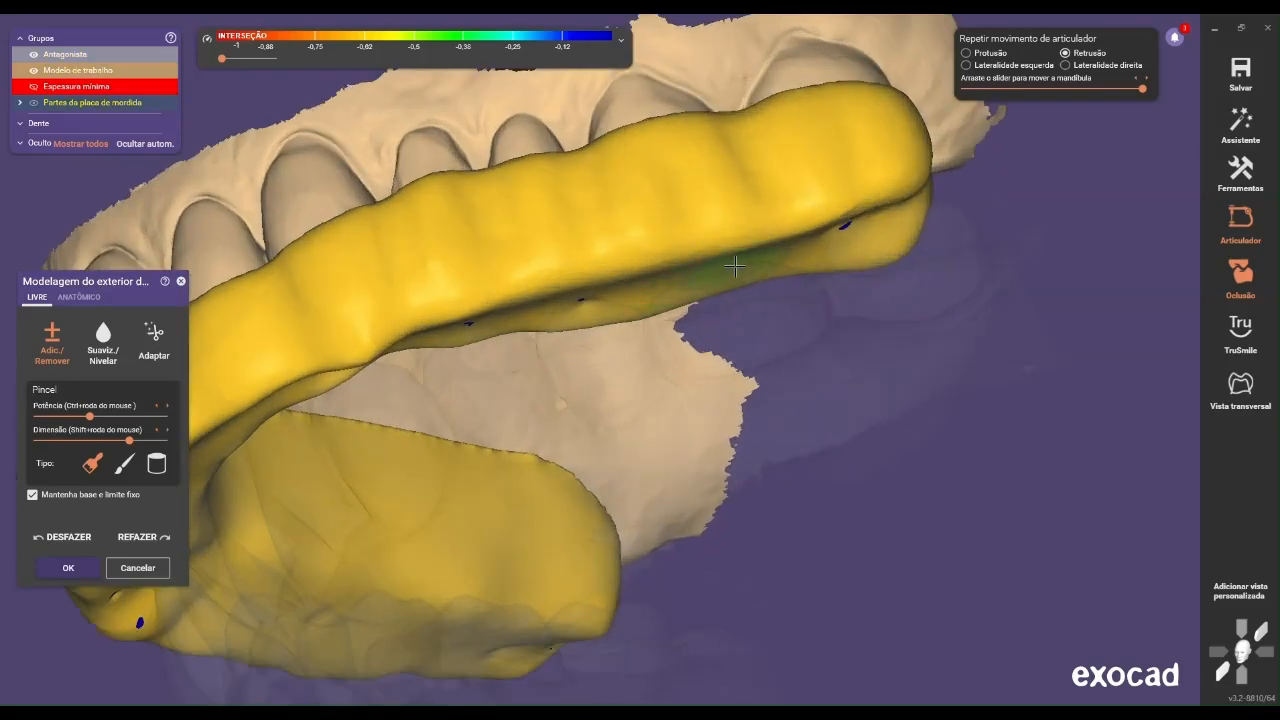
{"action": "scroll", "coordinate": [775, 261], "scroll_direction": "down", "scroll_amount": 3}
{"action": "mouse_move", "coordinate": [775, 261]}
{"action": "right_mouse_down"}
{"action": "mouse_move", "coordinate": [757, 240]}
{"action": "mouse_move", "coordinate": [766, 284]}
{"action": "mouse_move", "coordinate": [760, 272]}
{"action": "right_mouse_up"}
{"action": "scroll", "coordinate": [740, 242], "scroll_direction": "up", "scroll_amount": 2}
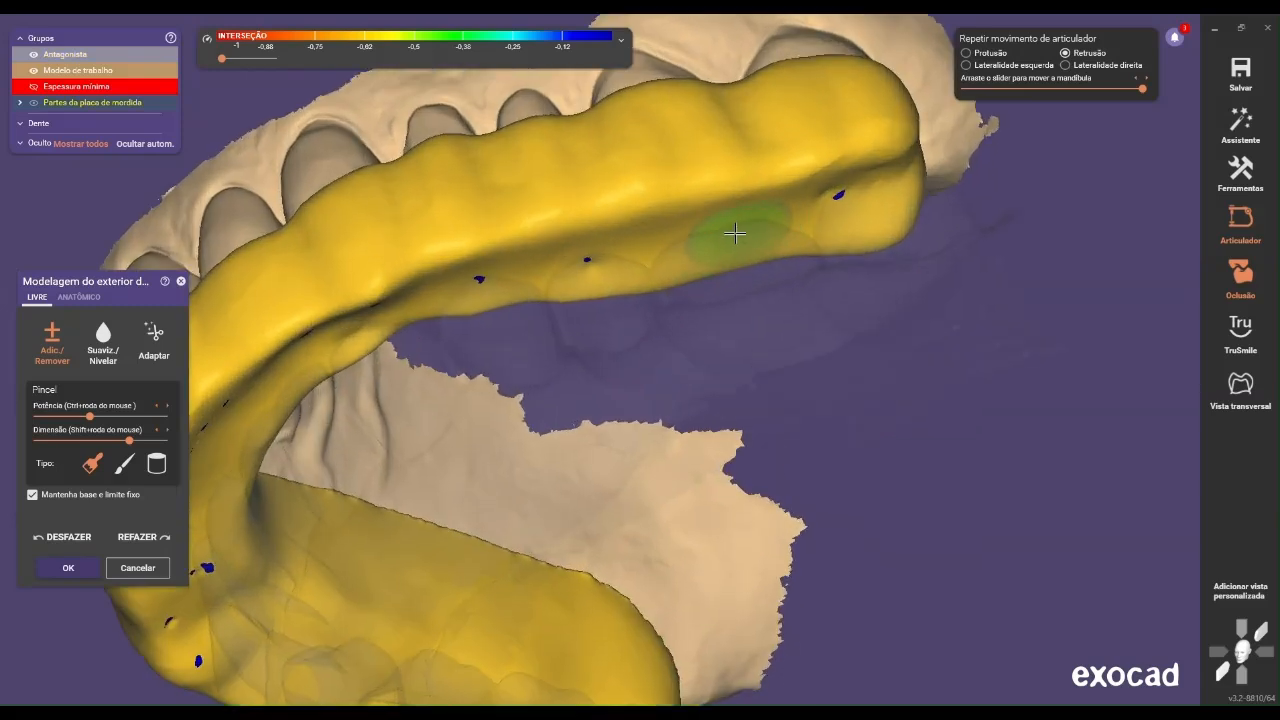
{"action": "scroll", "coordinate": [718, 250], "scroll_direction": "down", "scroll_amount": 3}
{"action": "right_click_drag", "start_coordinate": [755, 246], "coordinate": [663, 286]}
Set the antagonist's opacity to 27% and examine the retrusion contacts from the occlusal and front views
{"action": "scroll", "coordinate": [663, 286], "scroll_direction": "down", "scroll_amount": 3}
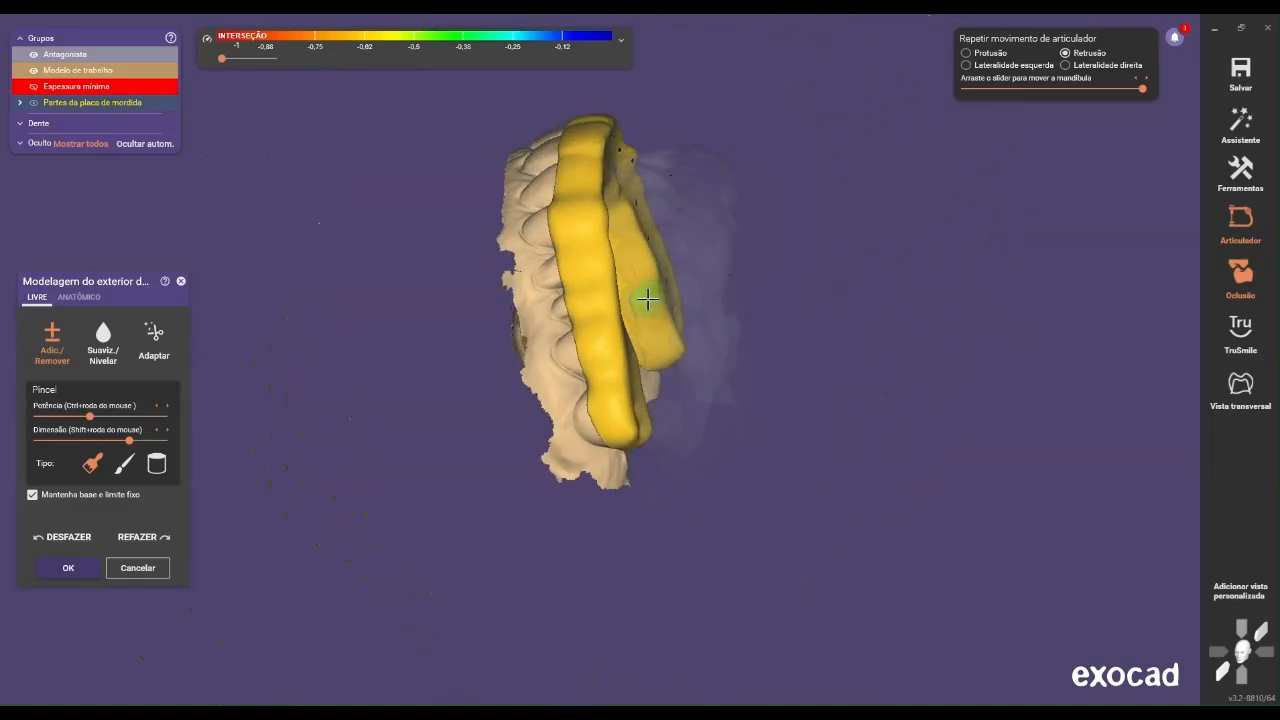
{"action": "scroll", "coordinate": [705, 398], "scroll_direction": "up", "scroll_amount": 5}
{"action": "right_click_drag", "start_coordinate": [700, 399], "coordinate": [650, 432]}
{"action": "mouse_move", "coordinate": [54, 57]}
{"action": "left_click_drag", "start_coordinate": [73, 56], "coordinate": [81, 55]}
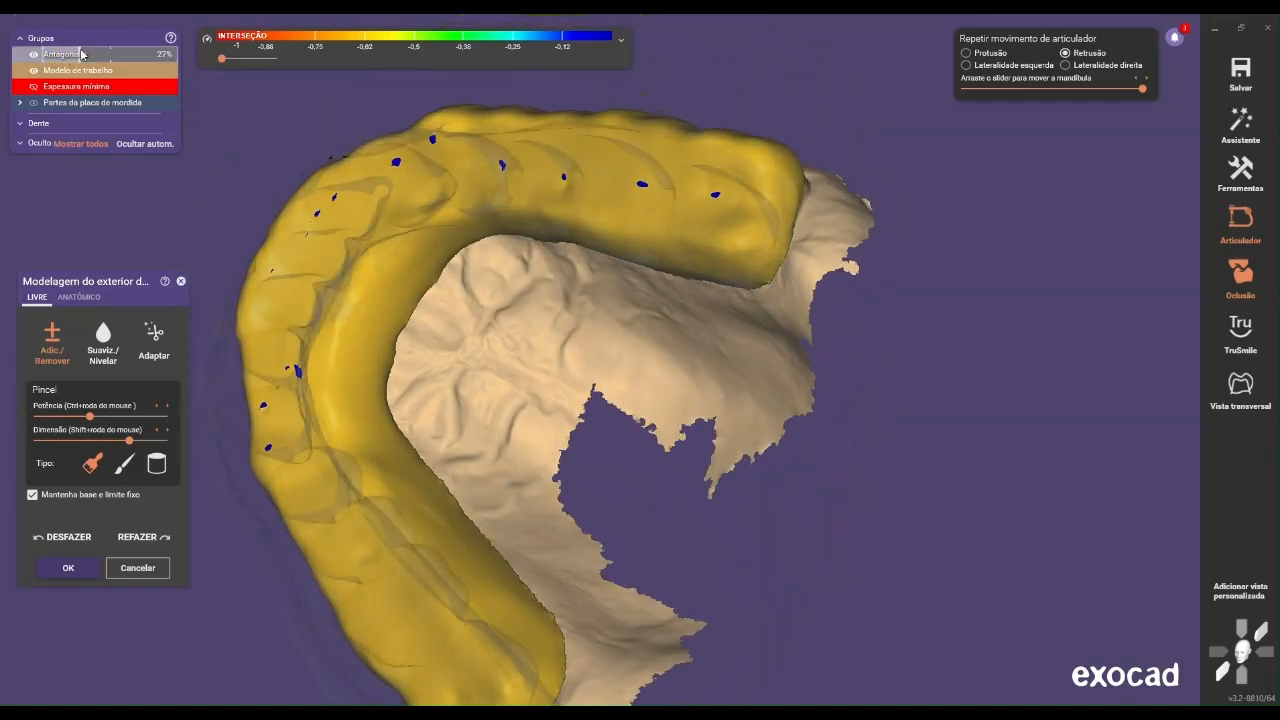
{"action": "scroll", "coordinate": [378, 117], "scroll_direction": "down", "scroll_amount": 3}
{"action": "right_click_drag", "start_coordinate": [380, 117], "coordinate": [368, 226]}
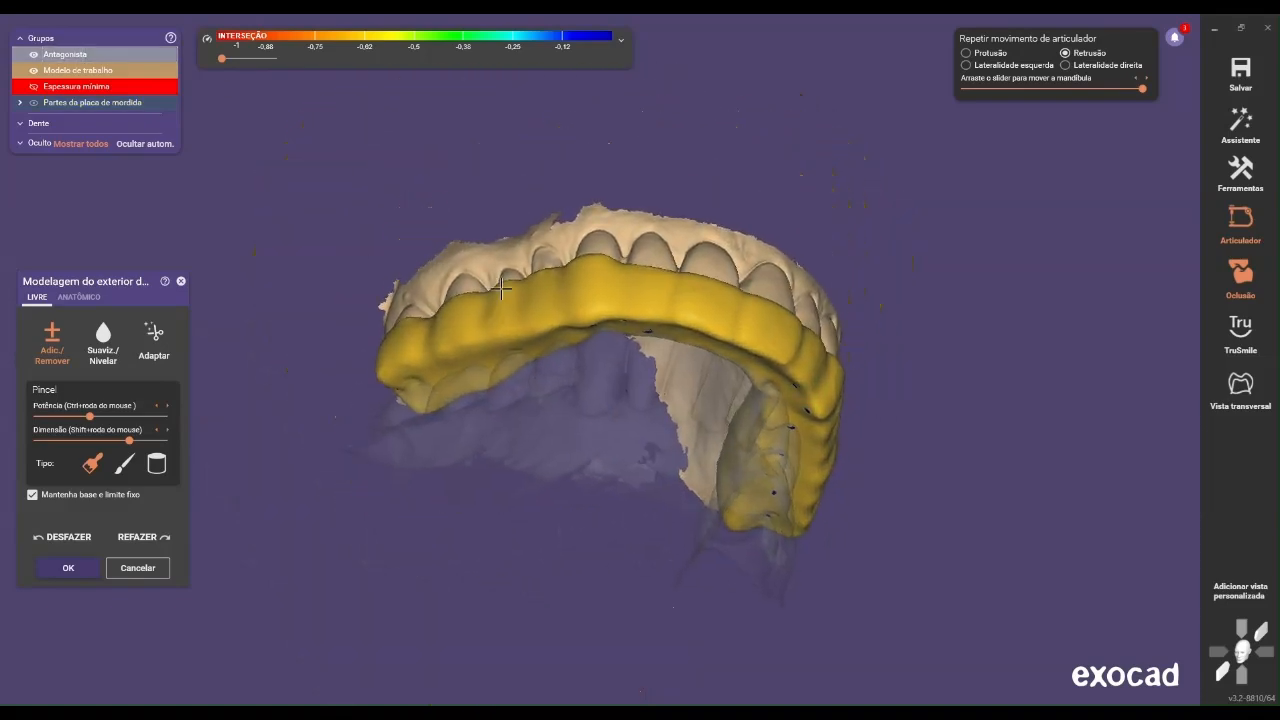
Add material to the splint's right posterior occlusal surface to create contacts, and accept the exterior modelling
{"action": "scroll", "coordinate": [510, 362], "scroll_direction": "up", "scroll_amount": 3}
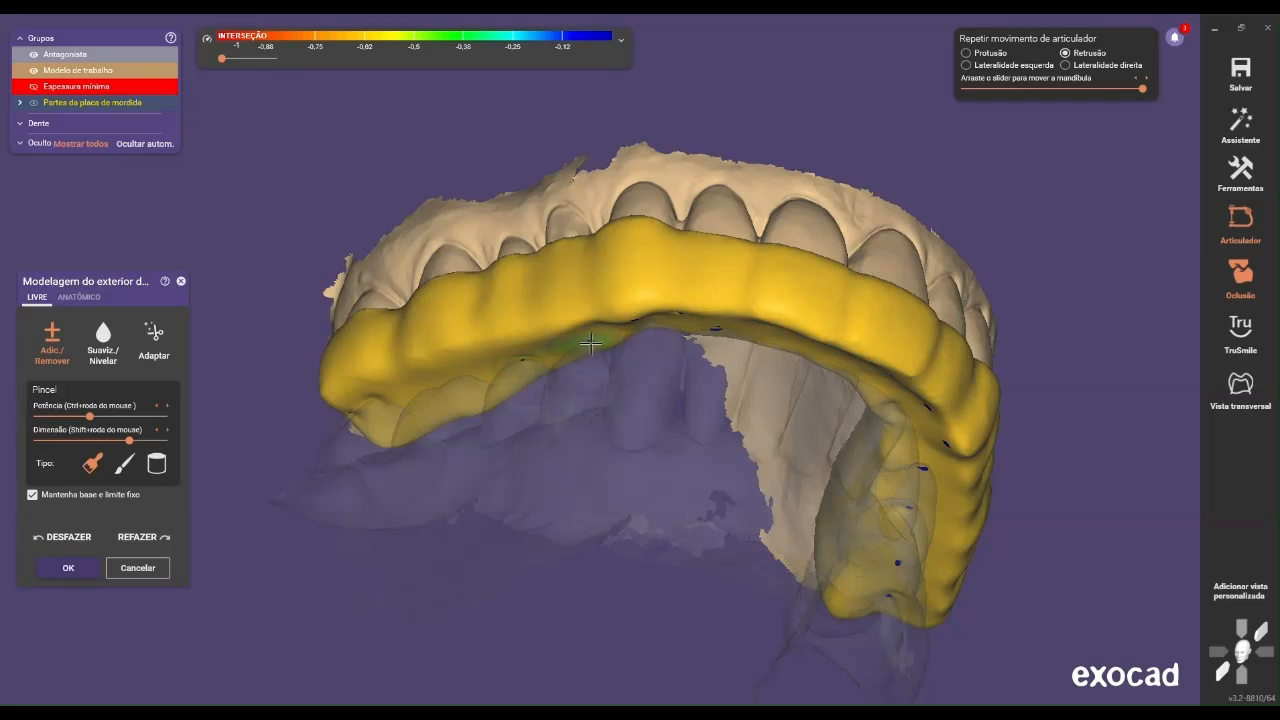
{"action": "mouse_move", "coordinate": [468, 382]}
{"action": "right_mouse_down"}
{"action": "mouse_move", "coordinate": [443, 377]}
{"action": "mouse_move", "coordinate": [481, 388]}
{"action": "right_mouse_up"}
{"action": "scroll", "coordinate": [501, 395], "scroll_direction": "down", "scroll_amount": 5}
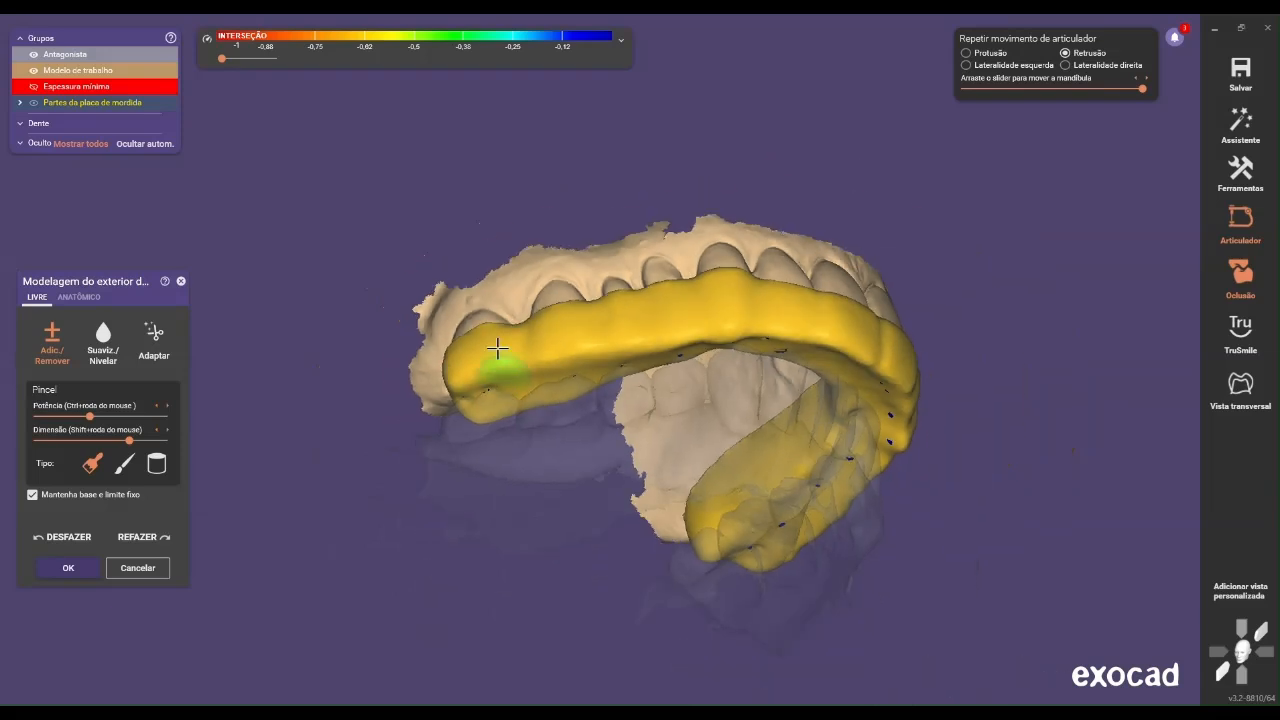
{"action": "right_click_drag", "start_coordinate": [423, 323], "coordinate": [383, 291]}
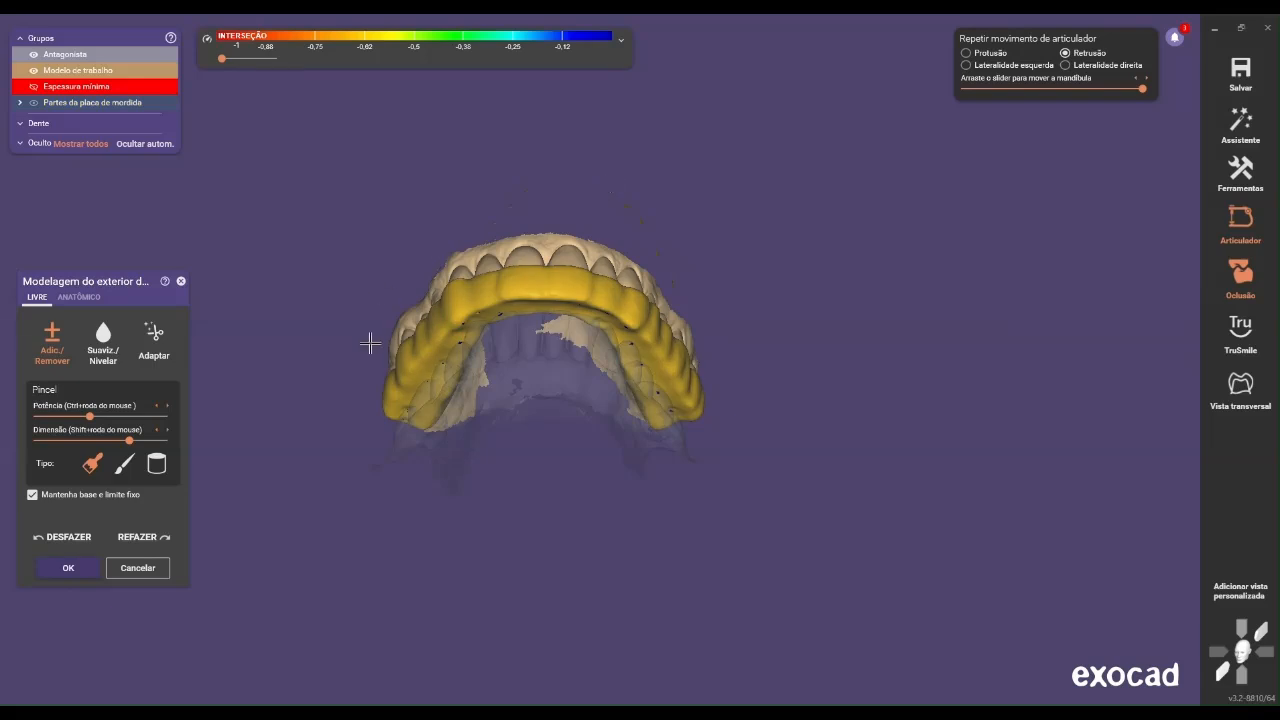
{"action": "left_click", "coordinate": [60, 570]}
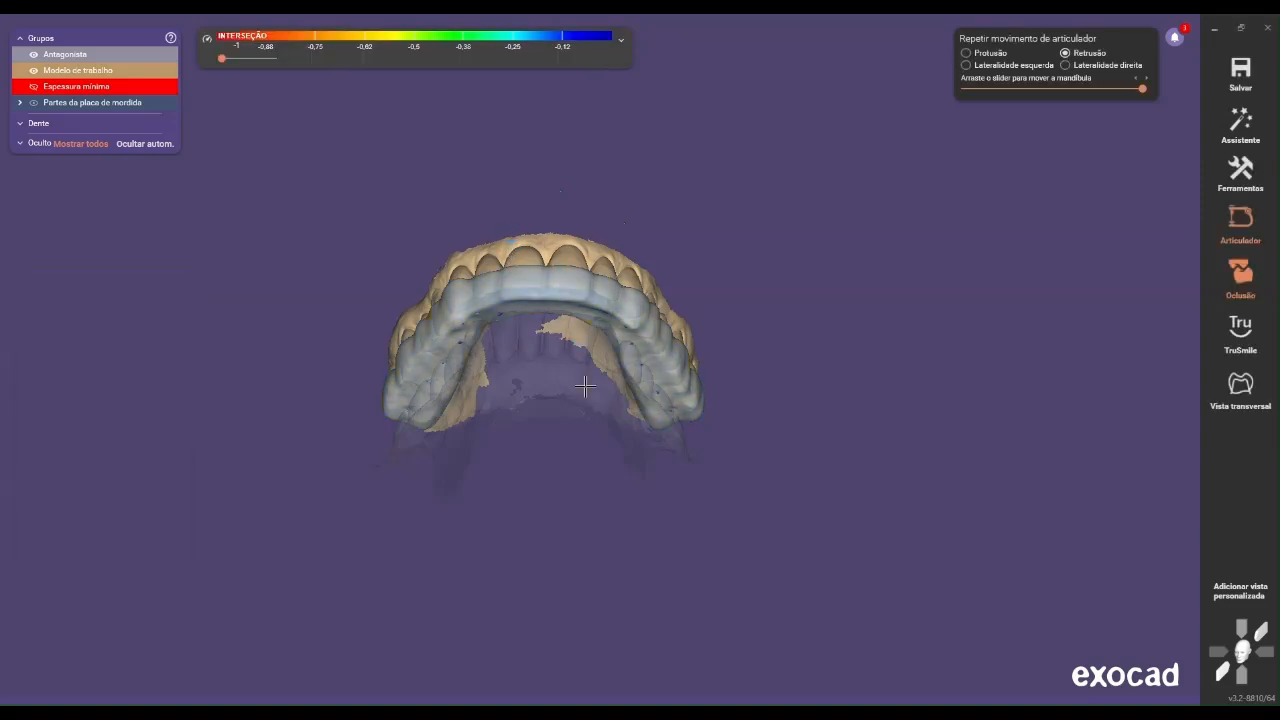
Make the antagonist fully opaque beneath the finished splint and save the scene
{"action": "right_click_drag", "start_coordinate": [587, 412], "coordinate": [592, 262]}
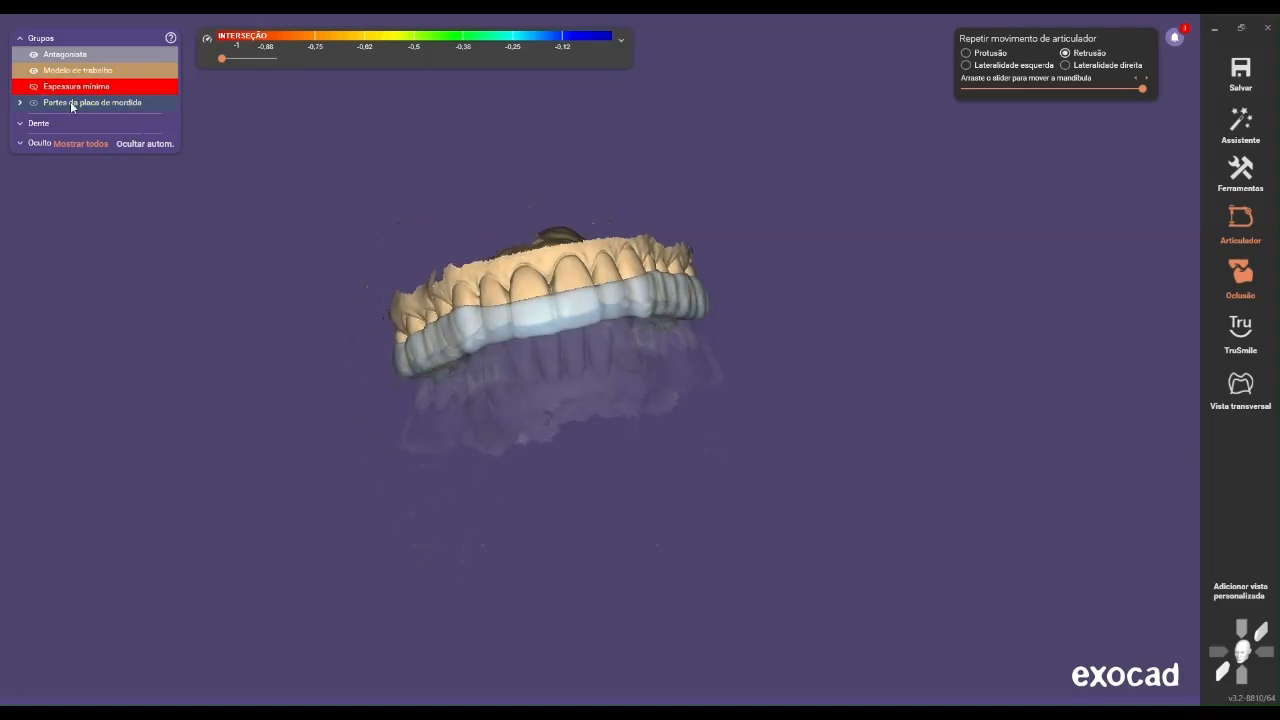
{"action": "left_click_drag", "start_coordinate": [105, 75], "coordinate": [190, 82]}
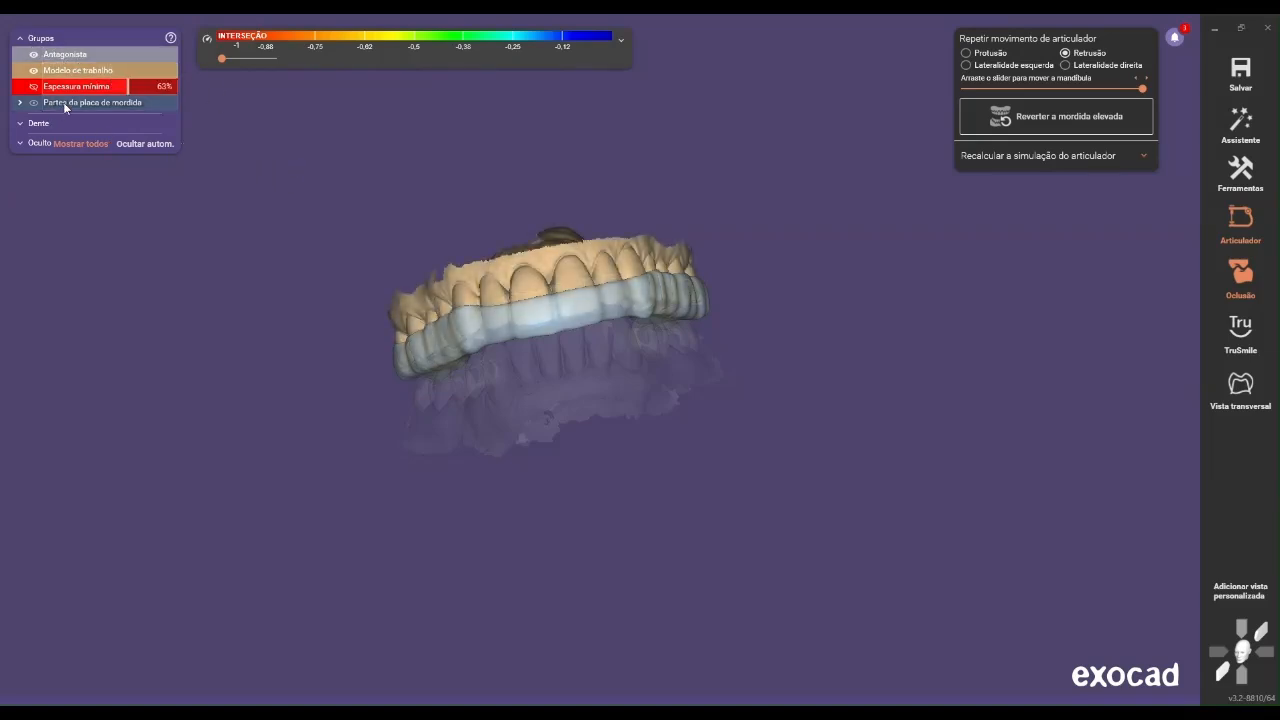
{"action": "left_click_drag", "start_coordinate": [95, 52], "coordinate": [190, 55]}
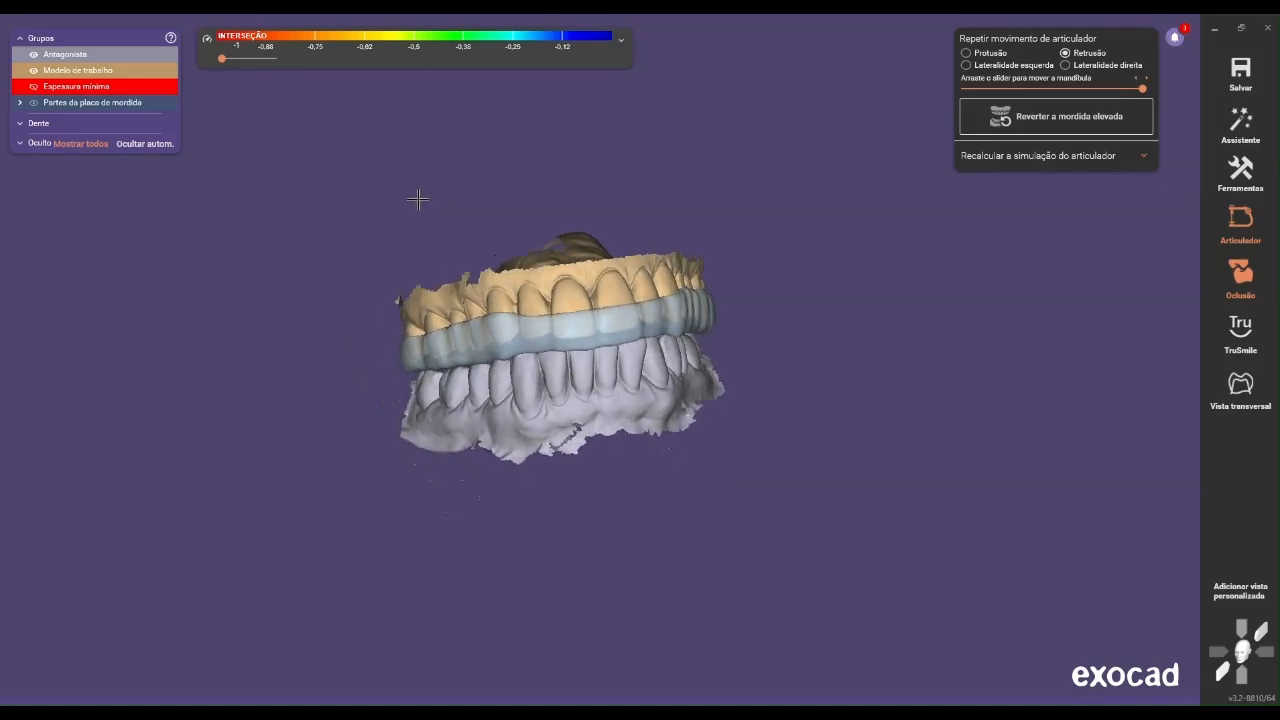
{"action": "left_click", "coordinate": [1238, 72]}
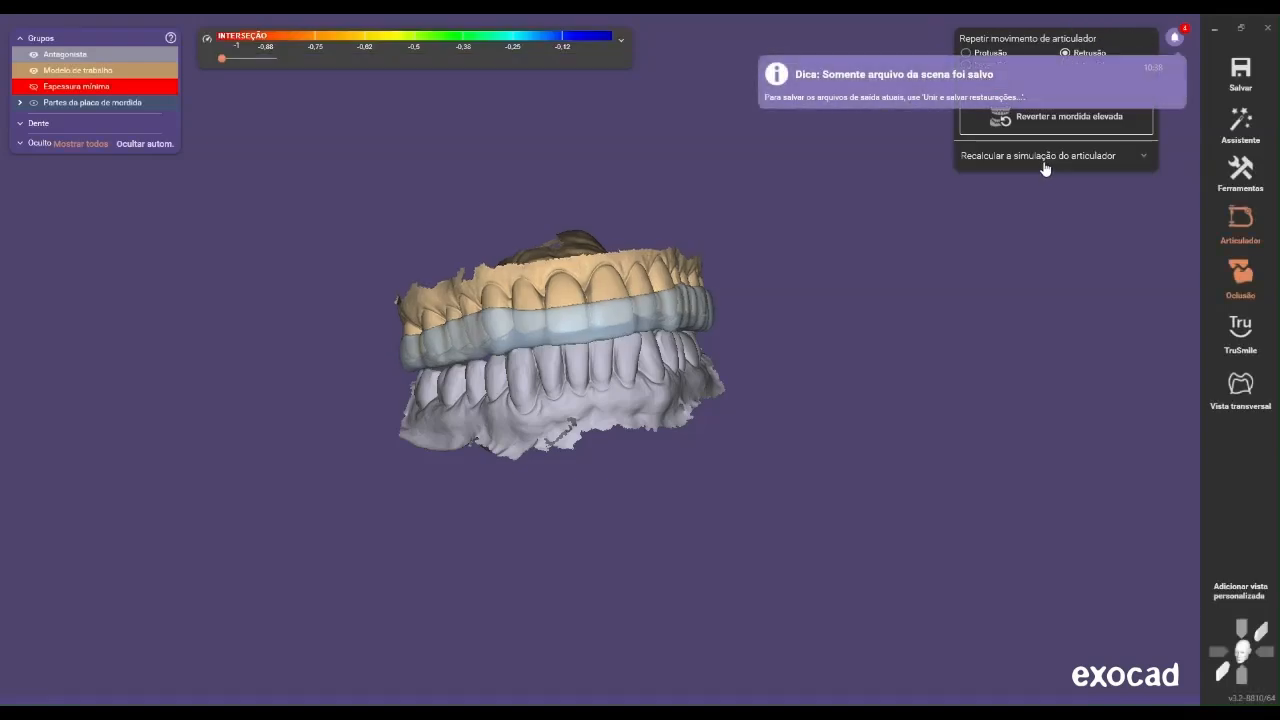
Hide the bite splint parts and examine the space between the upper and lower arches
{"action": "left_click", "coordinate": [35, 106]}
{"action": "right_click_drag", "start_coordinate": [652, 371], "coordinate": [619, 373]}
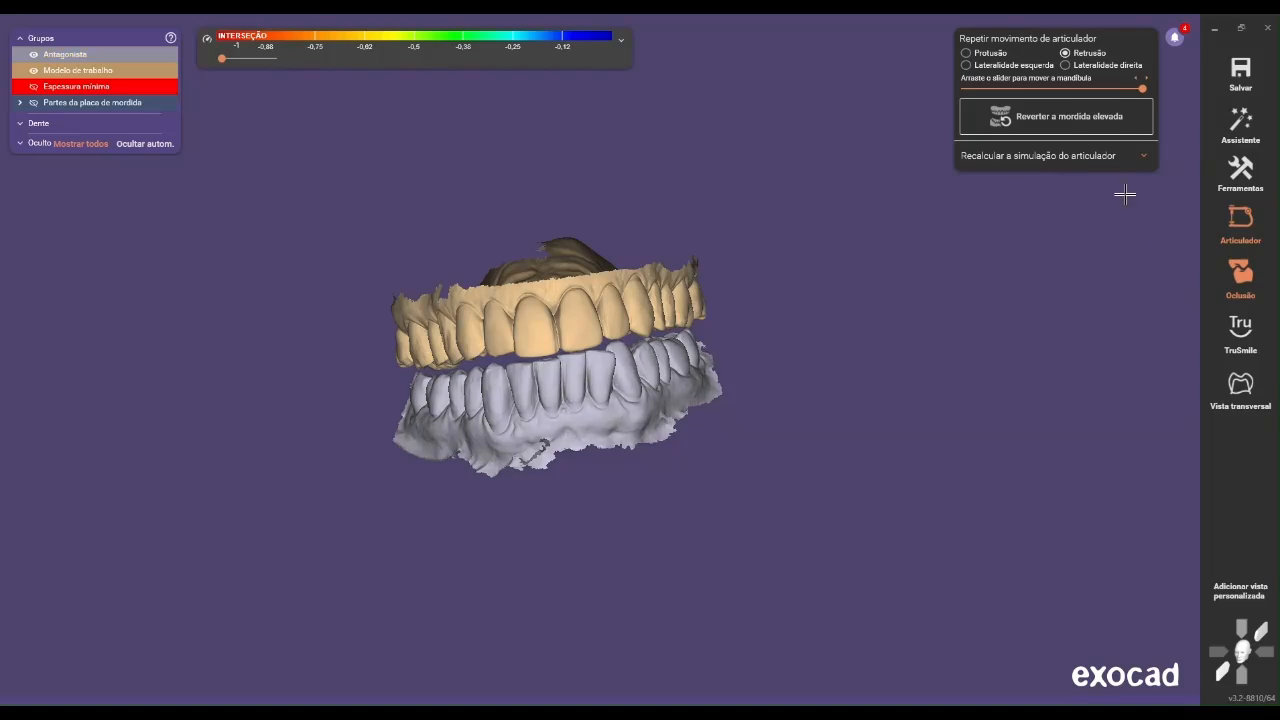
Merge and save the restorations from expert mode, check the merged splint from the front and confirm
{"action": "left_click", "coordinate": [1241, 125]}
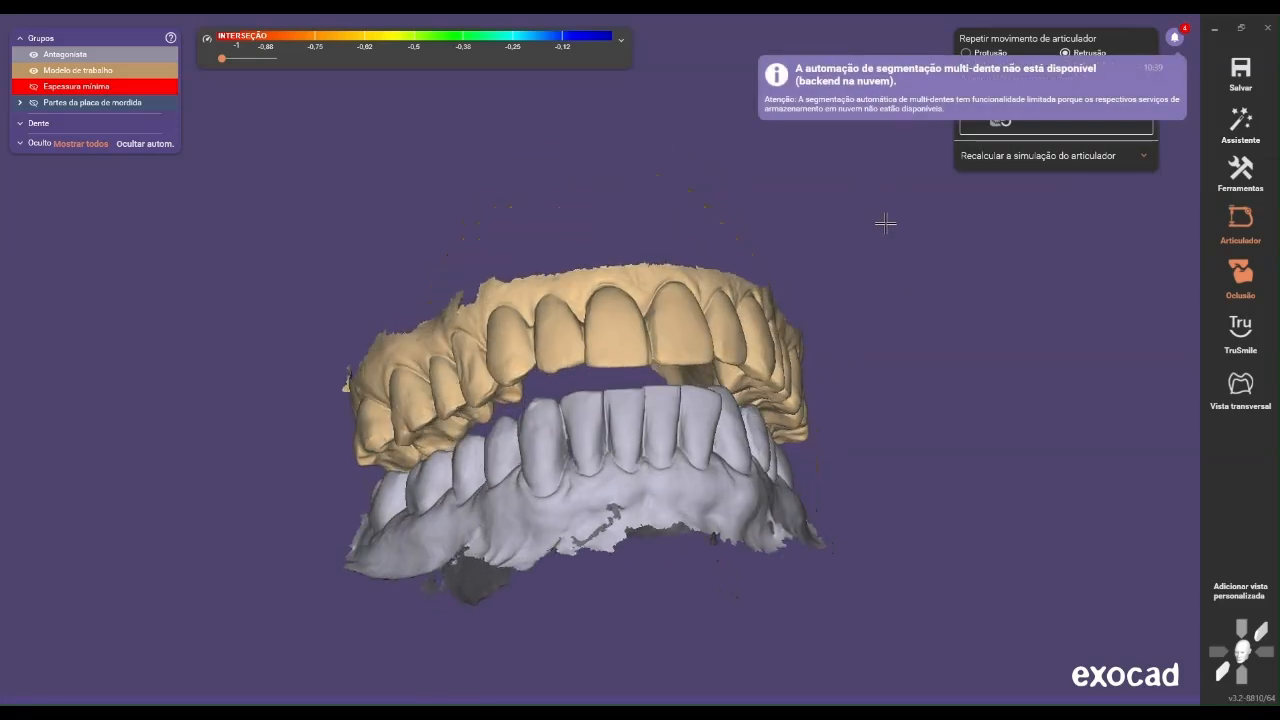
{"action": "left_click", "coordinate": [1243, 140]}
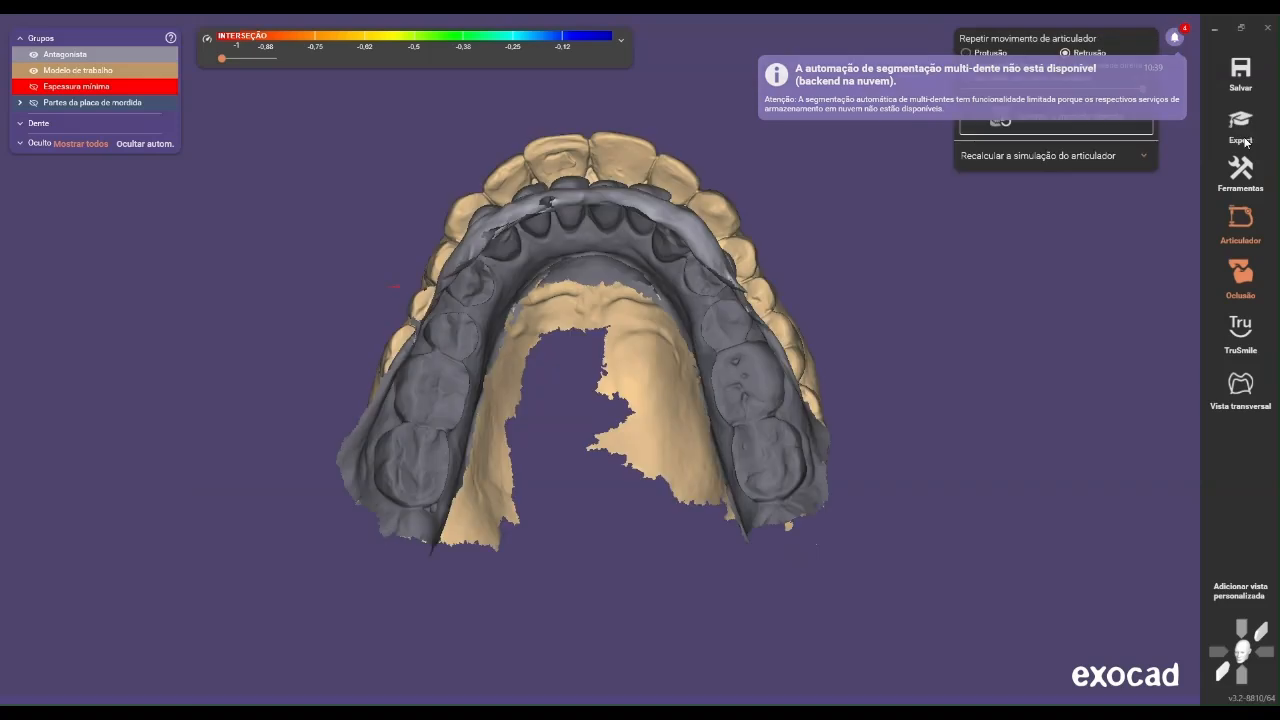
{"action": "right_click", "coordinate": [1031, 250]}
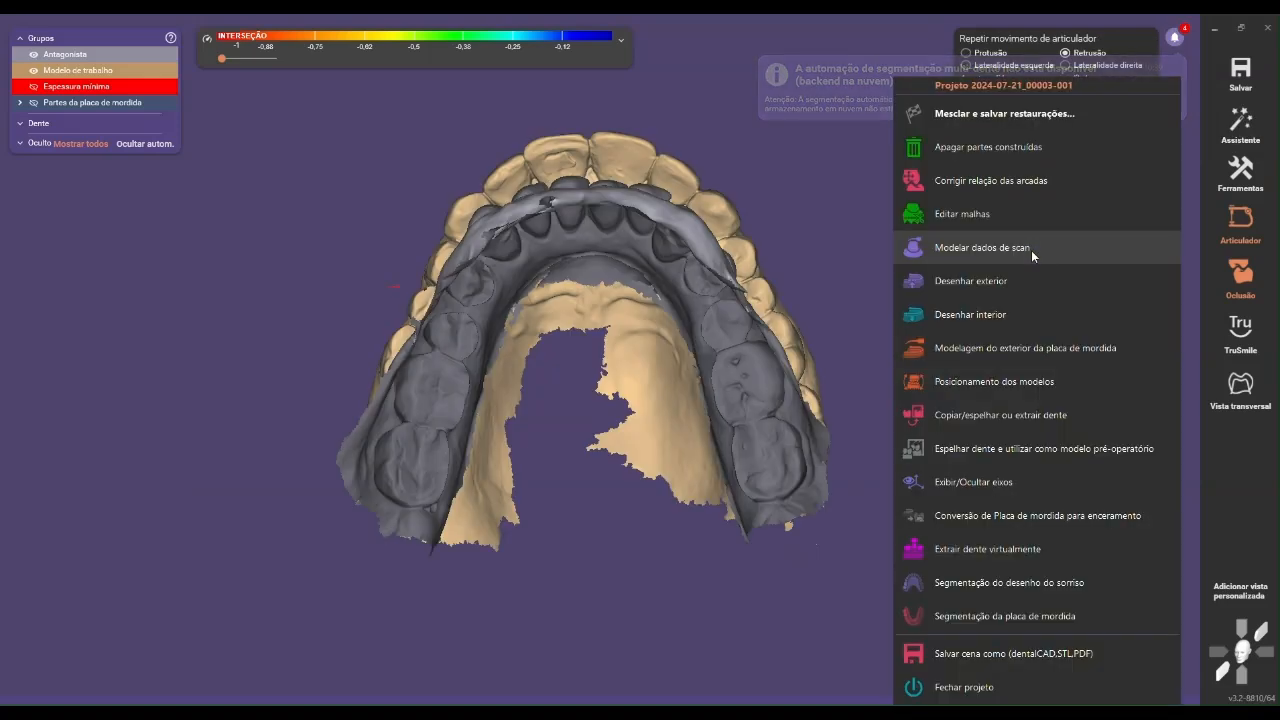
{"action": "left_click", "coordinate": [1057, 124]}
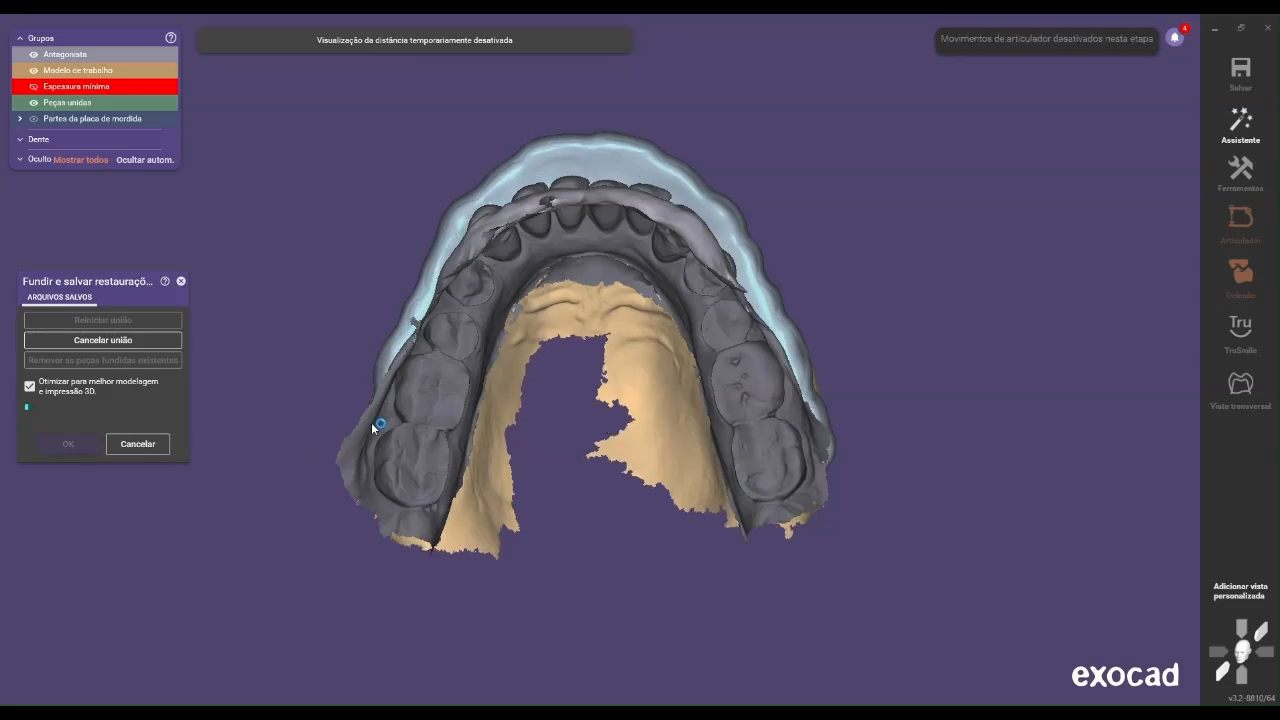
{"action": "right_click_drag", "start_coordinate": [482, 145], "coordinate": [310, 179]}
{"action": "left_click", "coordinate": [68, 479]}
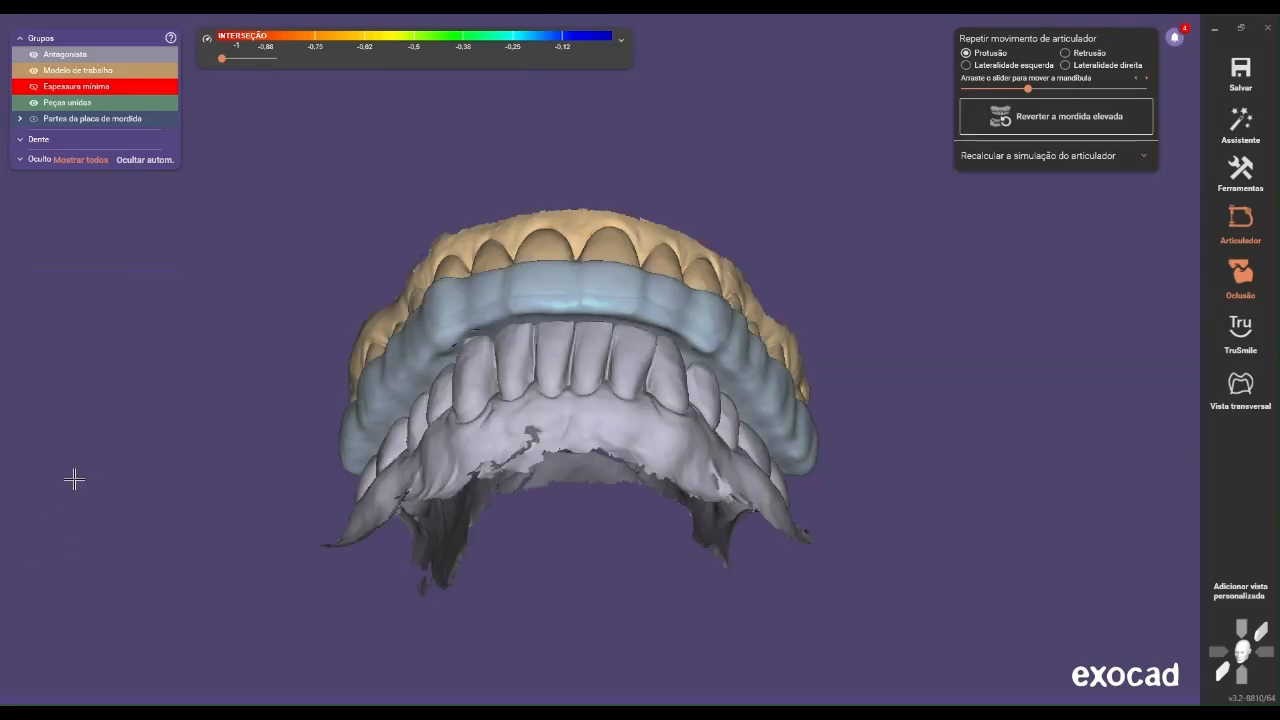
{"action": "scroll", "coordinate": [975, 200], "scroll_direction": "down", "scroll_amount": 3}
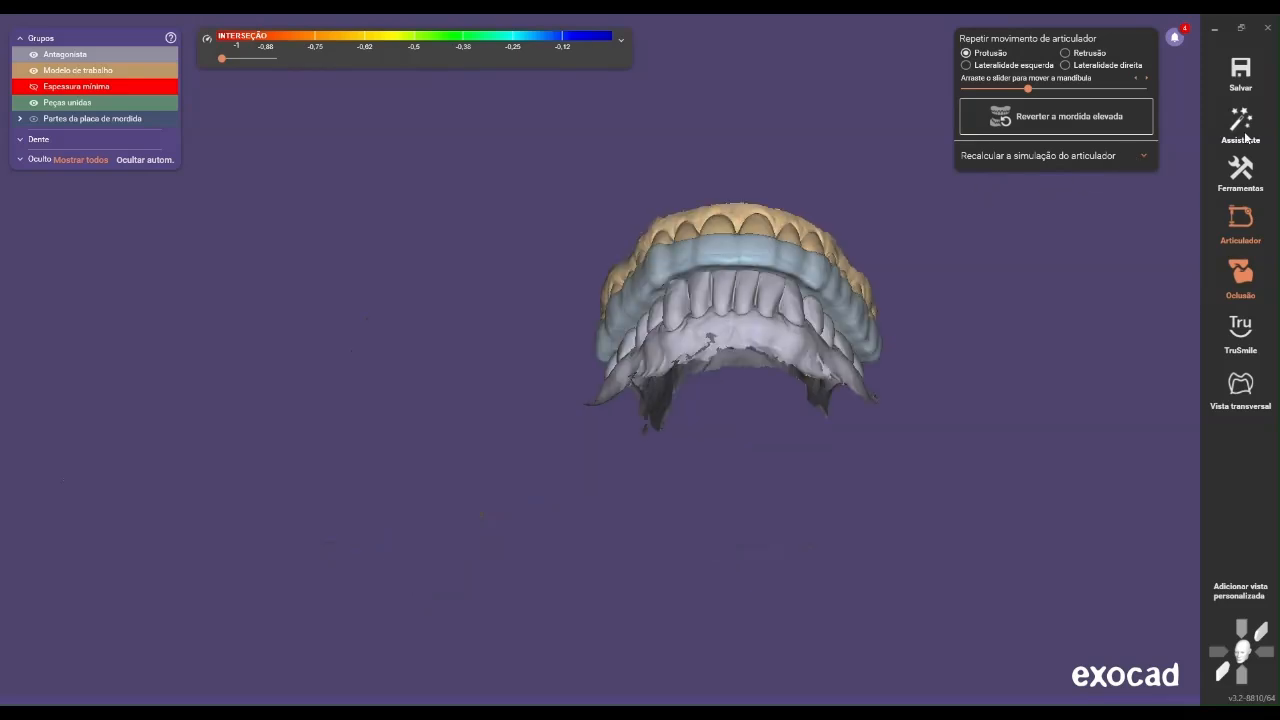
{"action": "left_click", "coordinate": [1248, 130]}
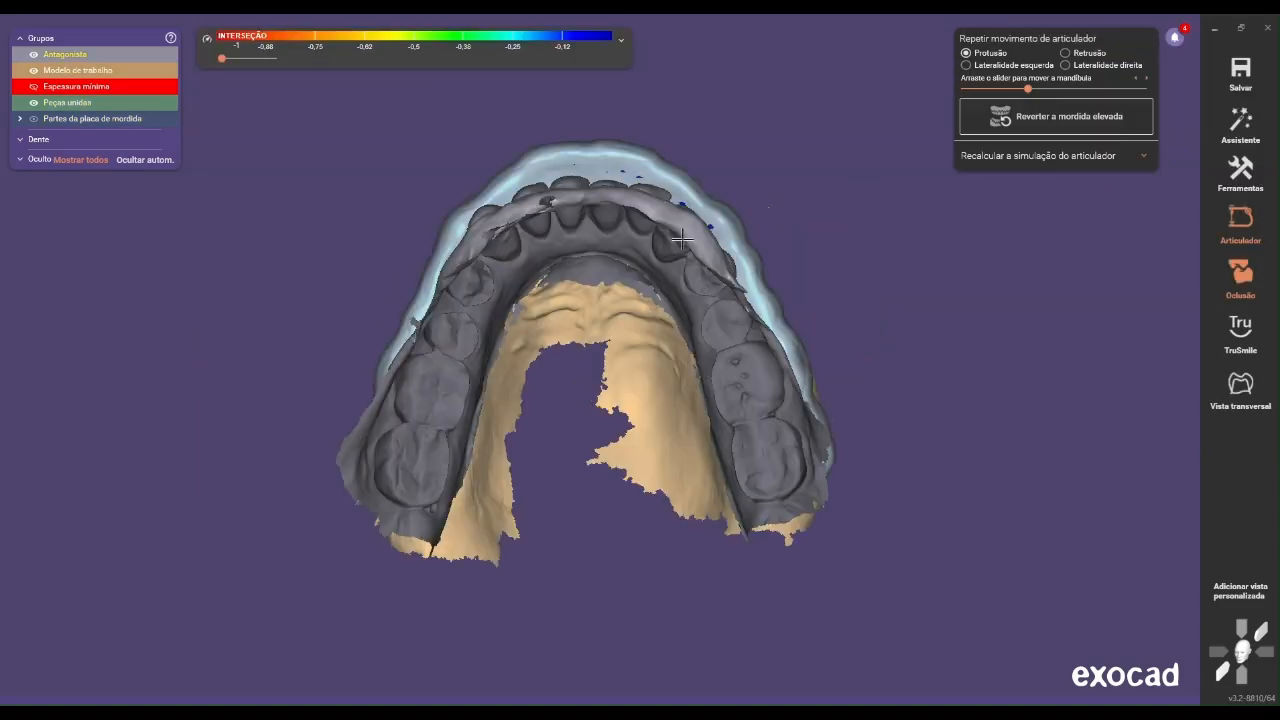
{"action": "right_click", "coordinate": [861, 194]}
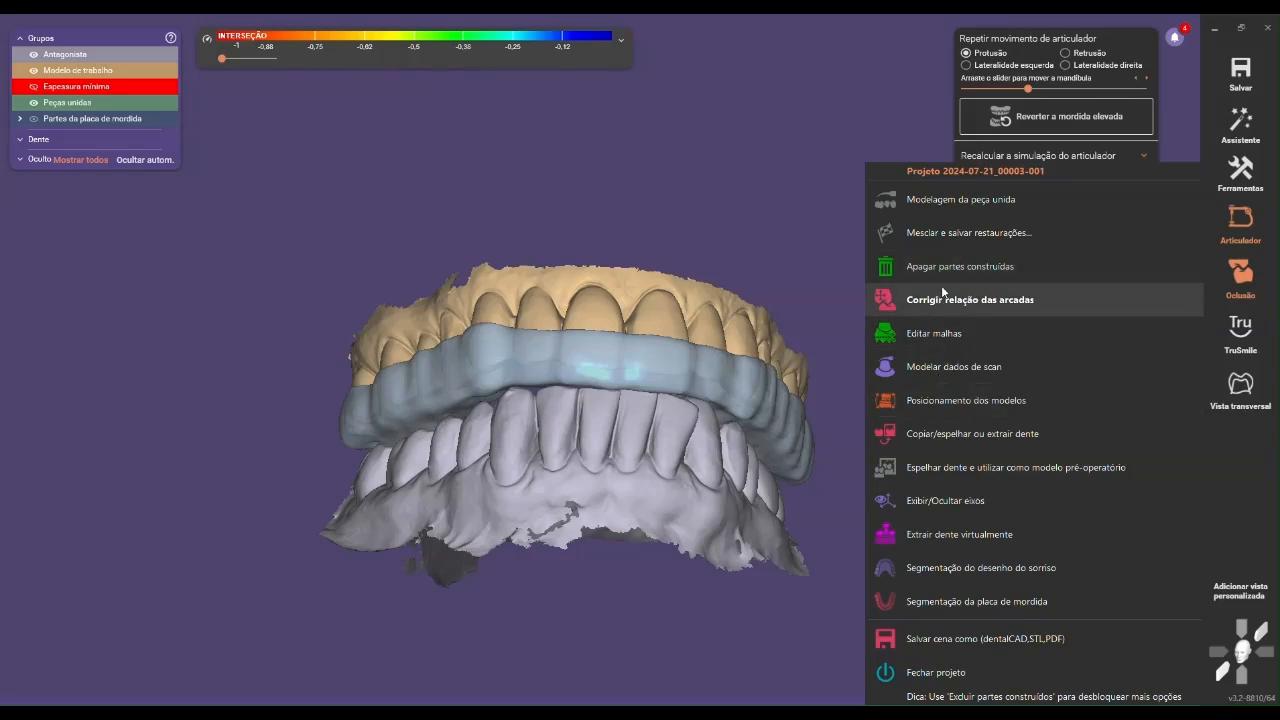
{"action": "left_click", "coordinate": [970, 305]}
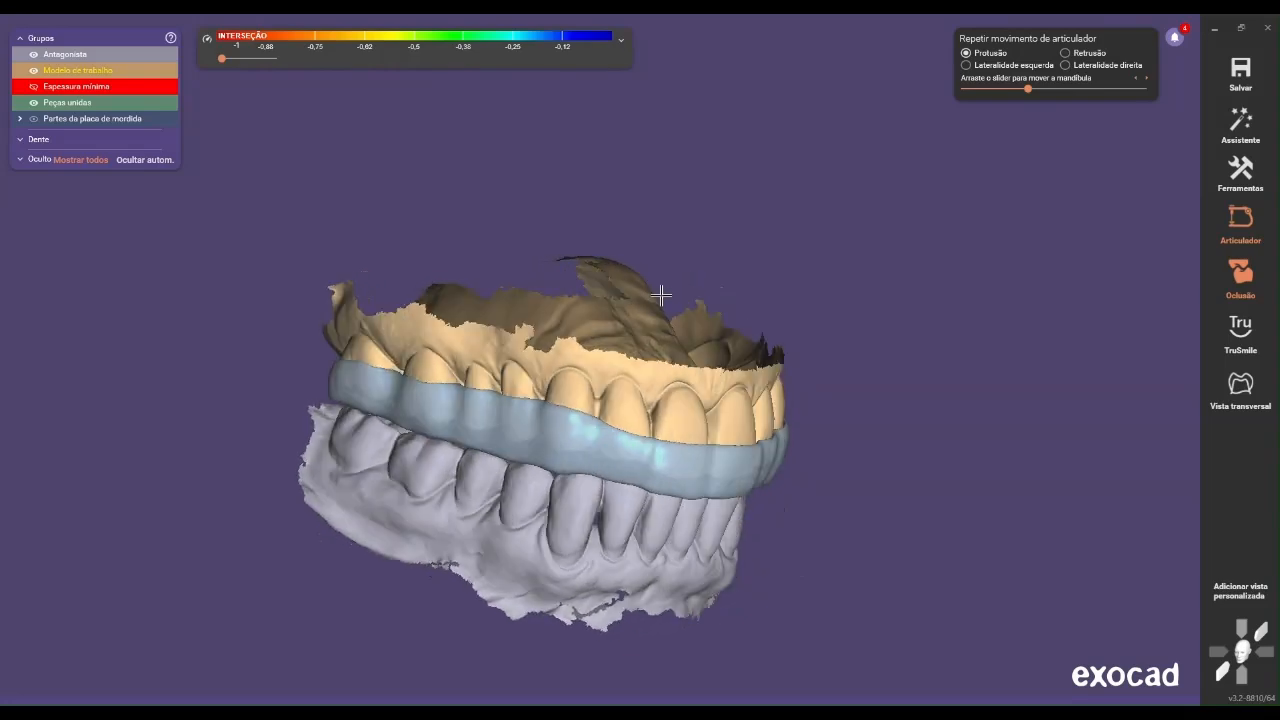
{"action": "right_click", "coordinate": [908, 231]}
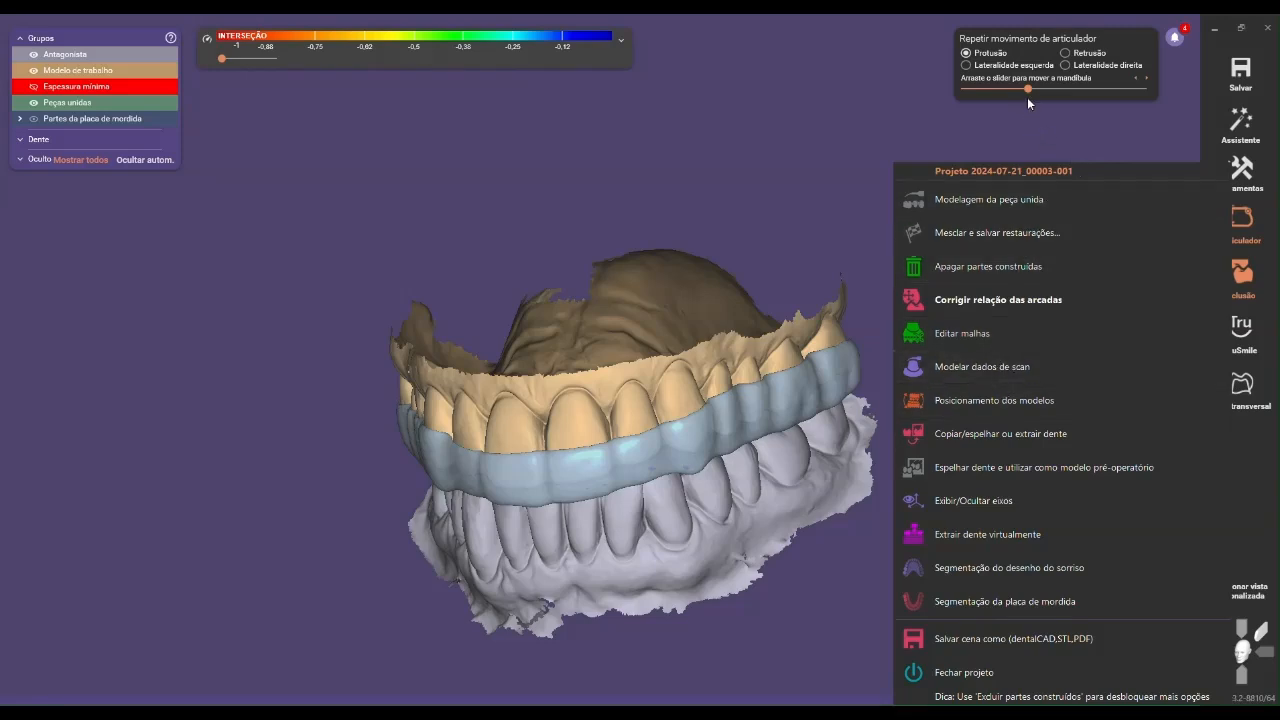
Return the jaw to the start of the protrusion movement and check the splint from the front
{"action": "left_click_drag", "start_coordinate": [1029, 93], "coordinate": [920, 93]}
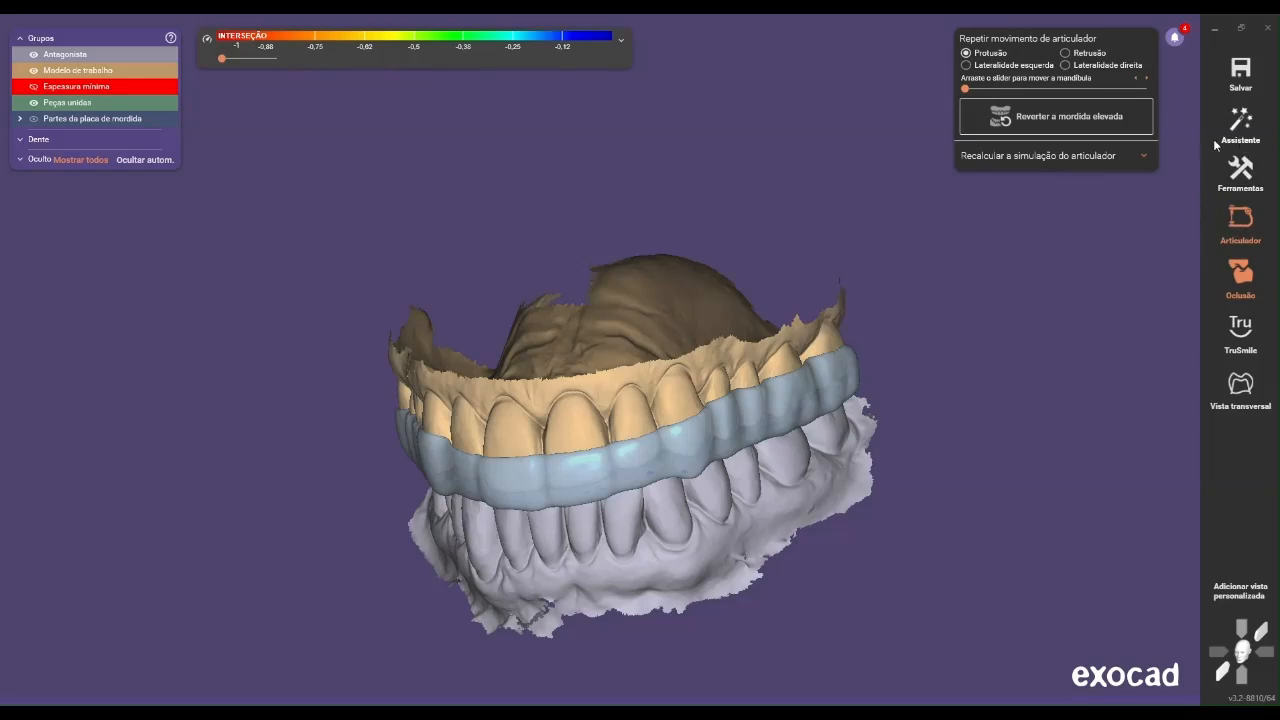
{"action": "middle_click_drag", "start_coordinate": [931, 305], "coordinate": [911, 187]}
{"action": "right_click_drag", "start_coordinate": [951, 337], "coordinate": [946, 336]}
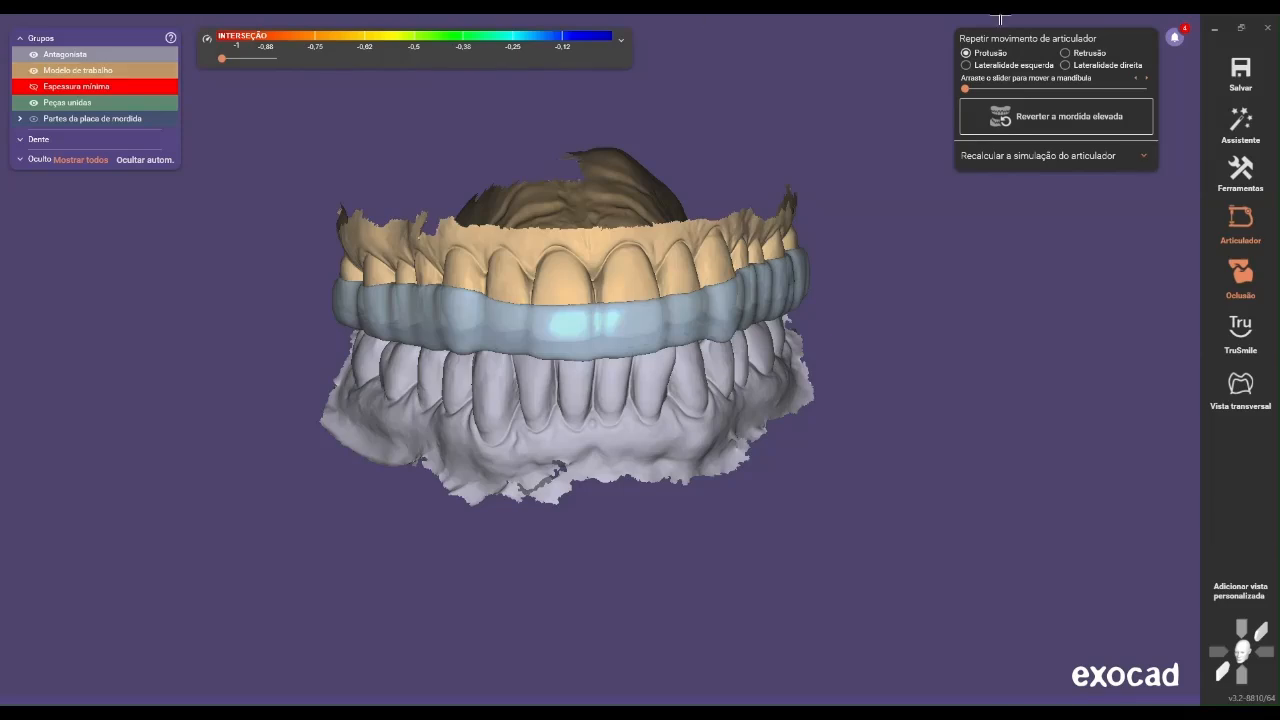
Show only the working model and save the scene to the desktop as a DentalCAD file named with the patient's name and "superior"
{"action": "left_click", "coordinate": [33, 118]}
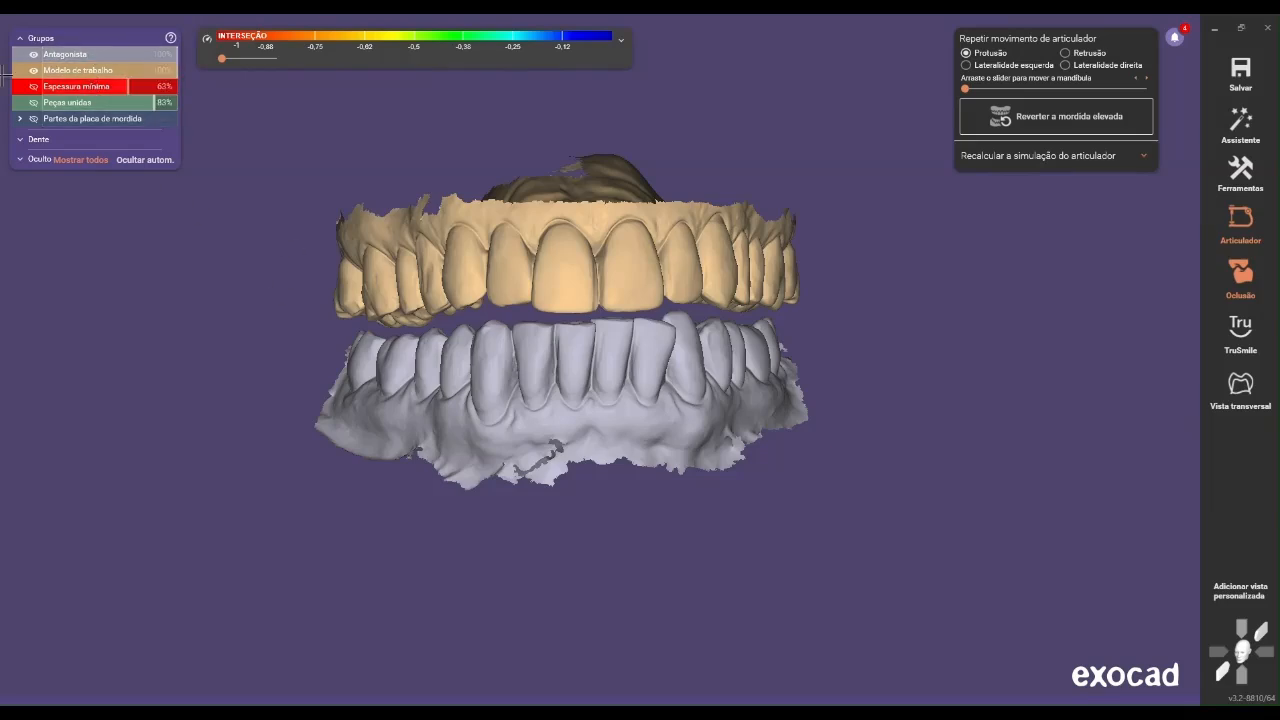
{"action": "left_click", "coordinate": [33, 54]}
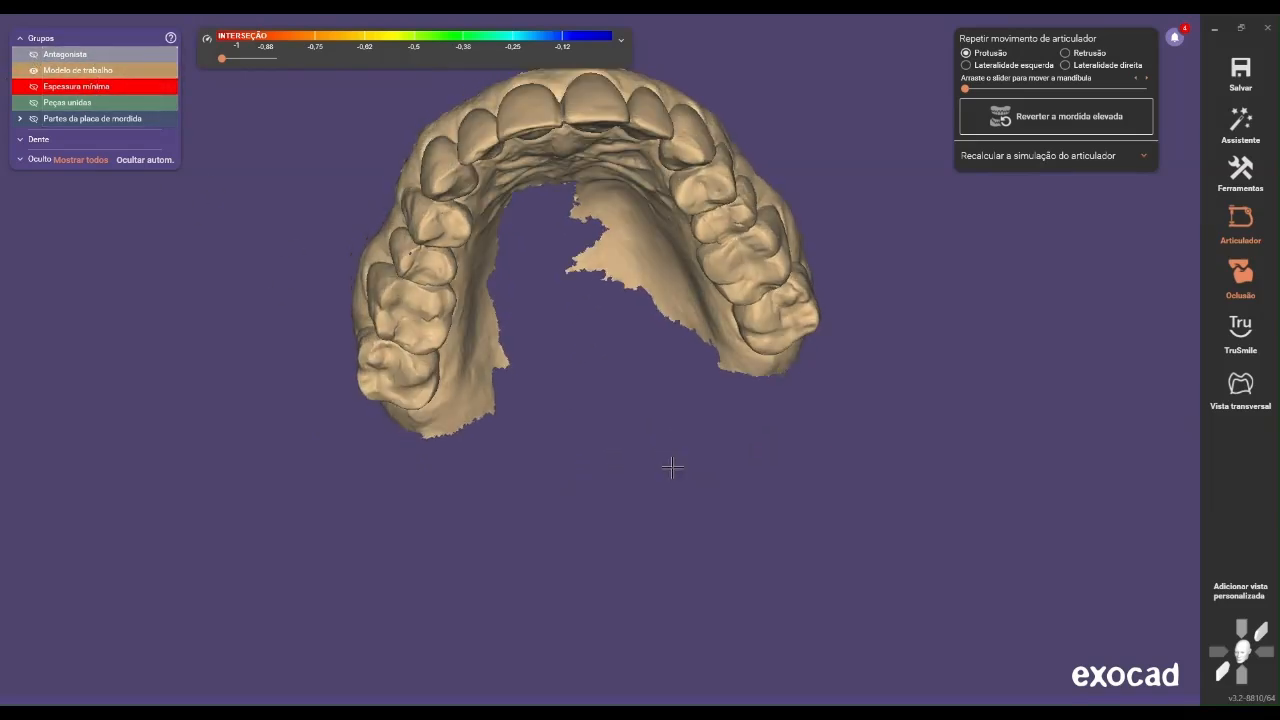
{"action": "right_click", "coordinate": [671, 464]}
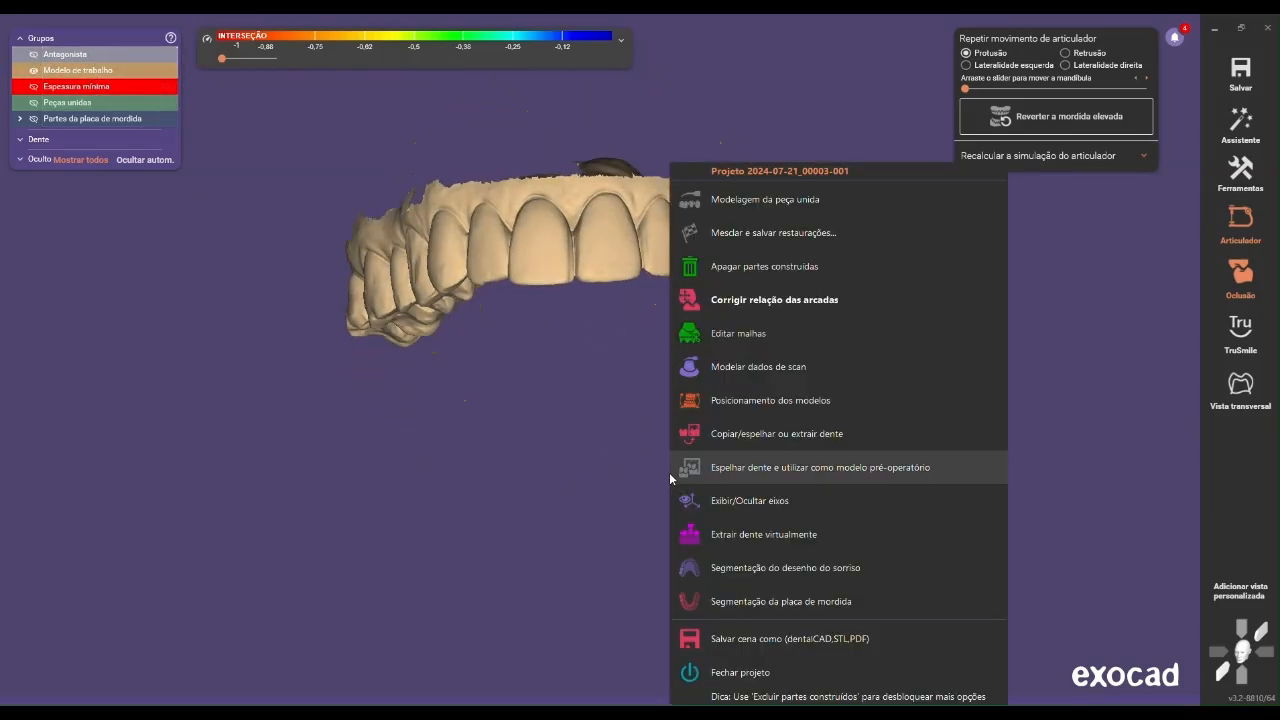
{"action": "left_click", "coordinate": [758, 640]}
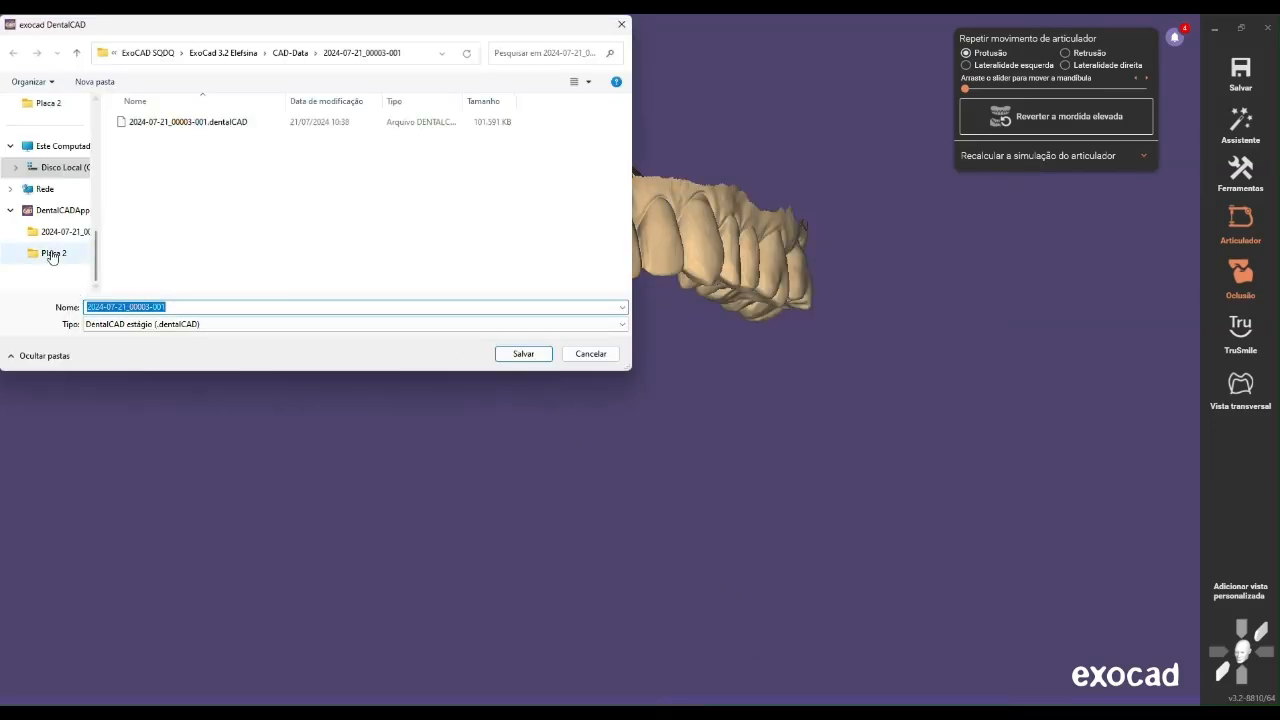
{"action": "scroll", "coordinate": [67, 176], "scroll_direction": "up", "scroll_amount": 10}
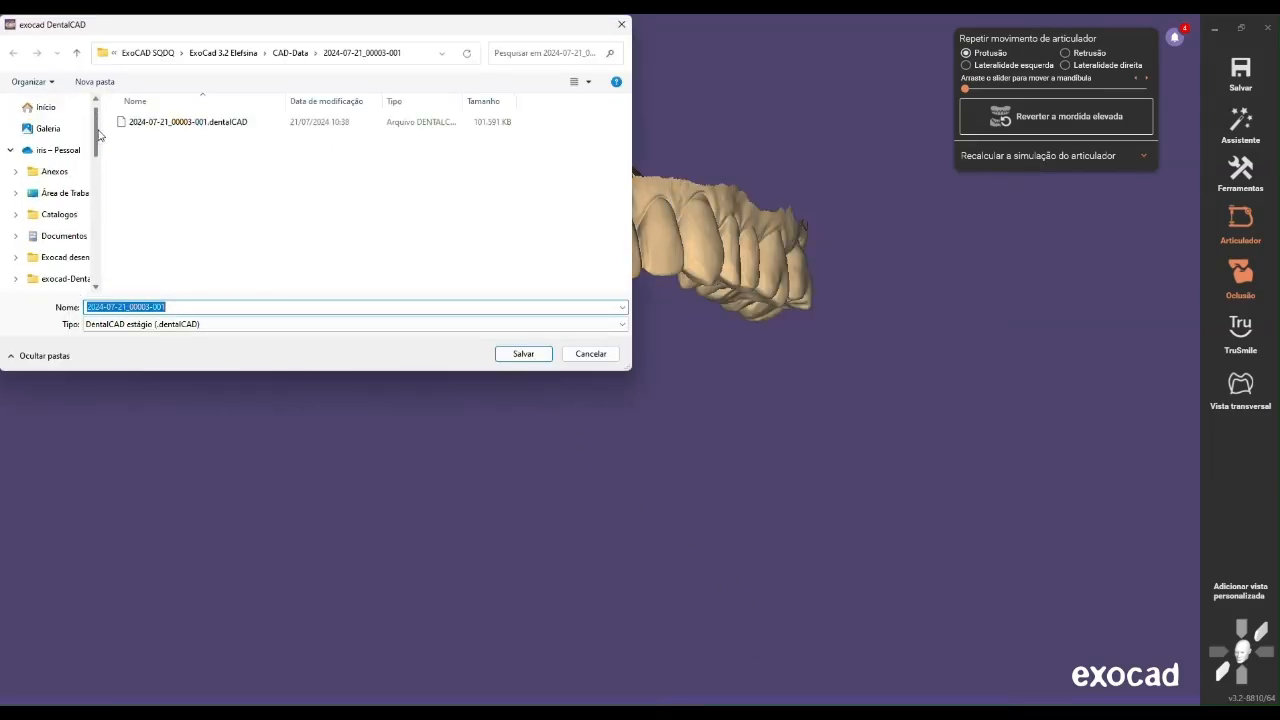
{"action": "left_click", "coordinate": [65, 193]}
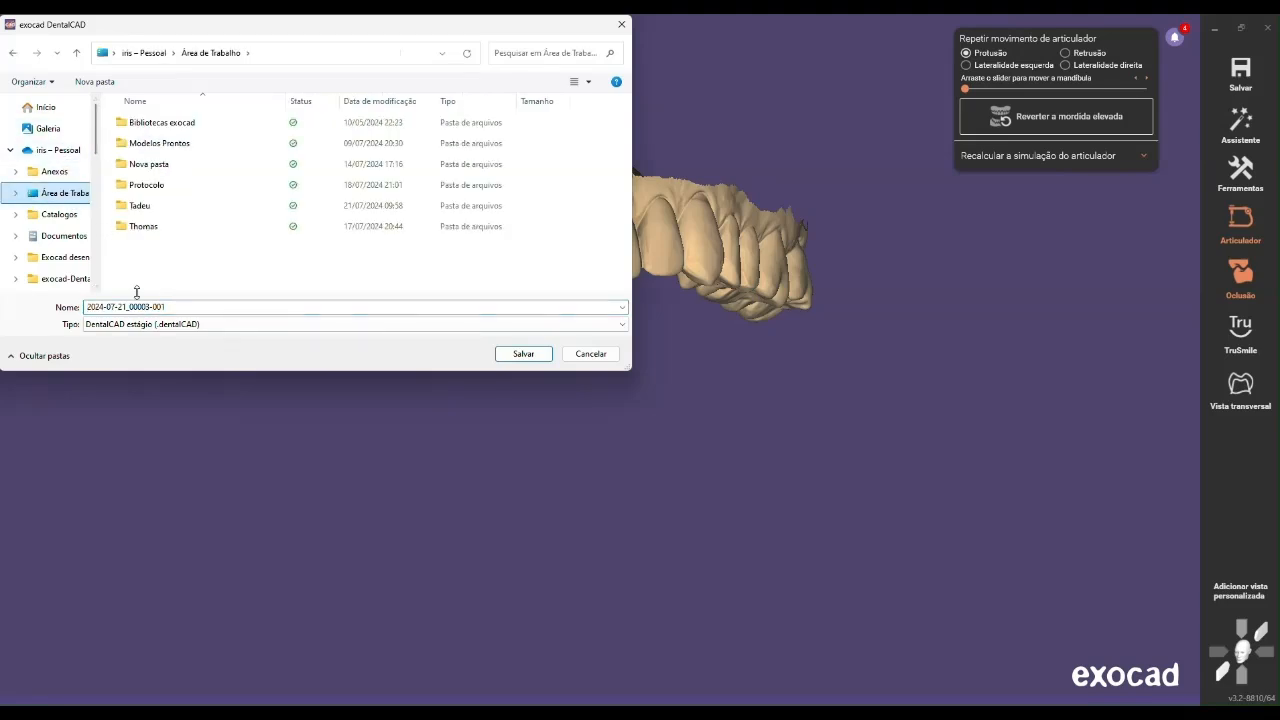
{"action": "key", "text": "BackSpace"}
{"action": "type", "text": "tadeu superior"}
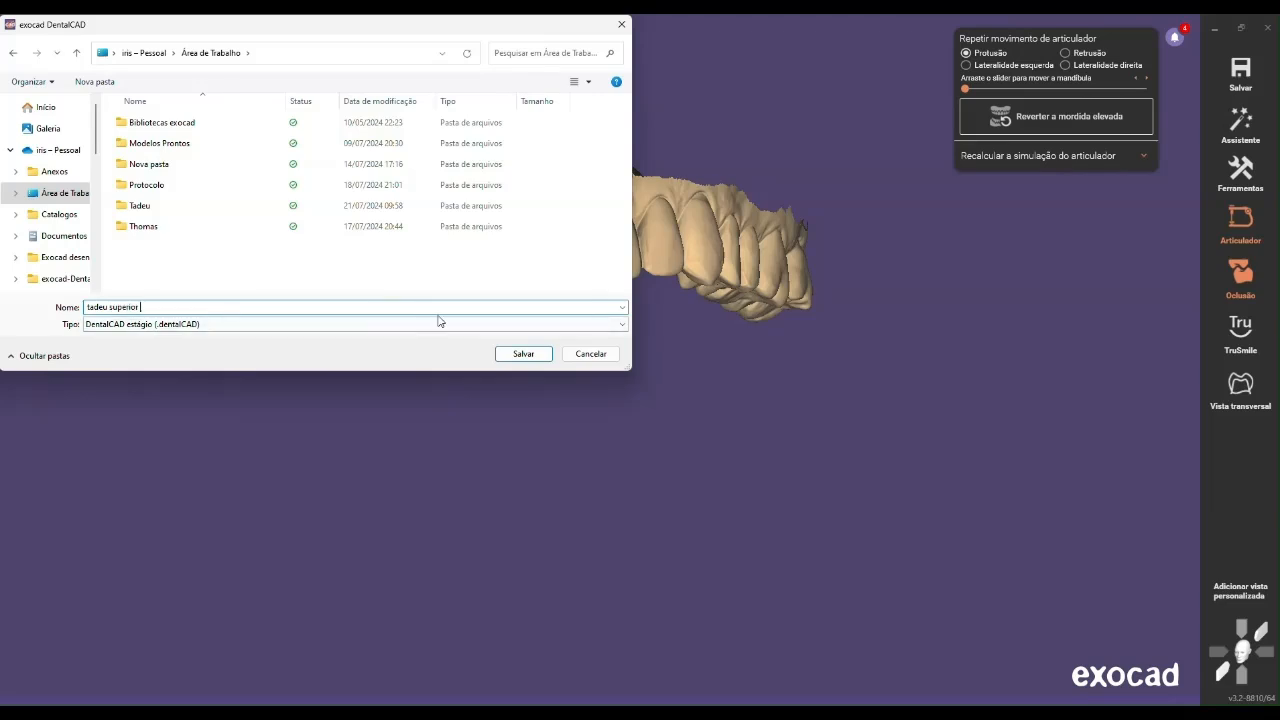
{"action": "left_click", "coordinate": [512, 360]}
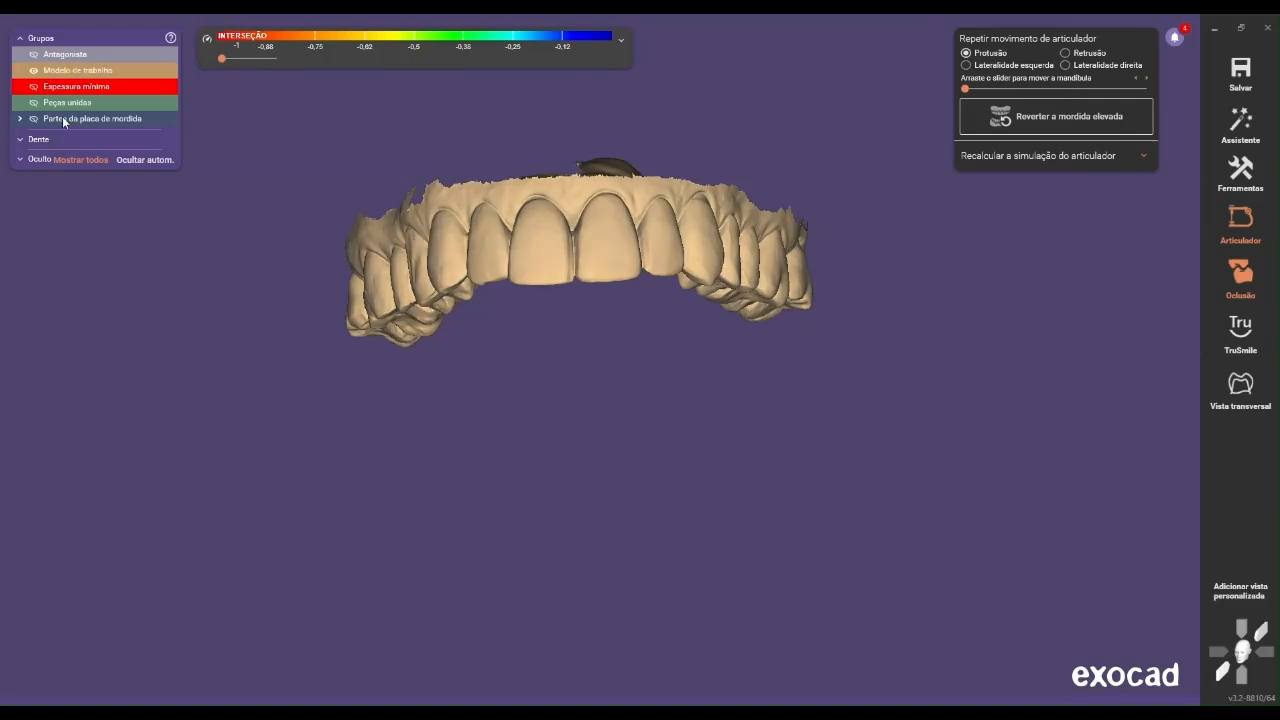
Show only the antagonist at 100% opacity and set up saving the scene as Plain STL, named "inferior" plus the patient's name
{"action": "left_click", "coordinate": [37, 71]}
{"action": "left_click_drag", "start_coordinate": [51, 56], "coordinate": [134, 56]}
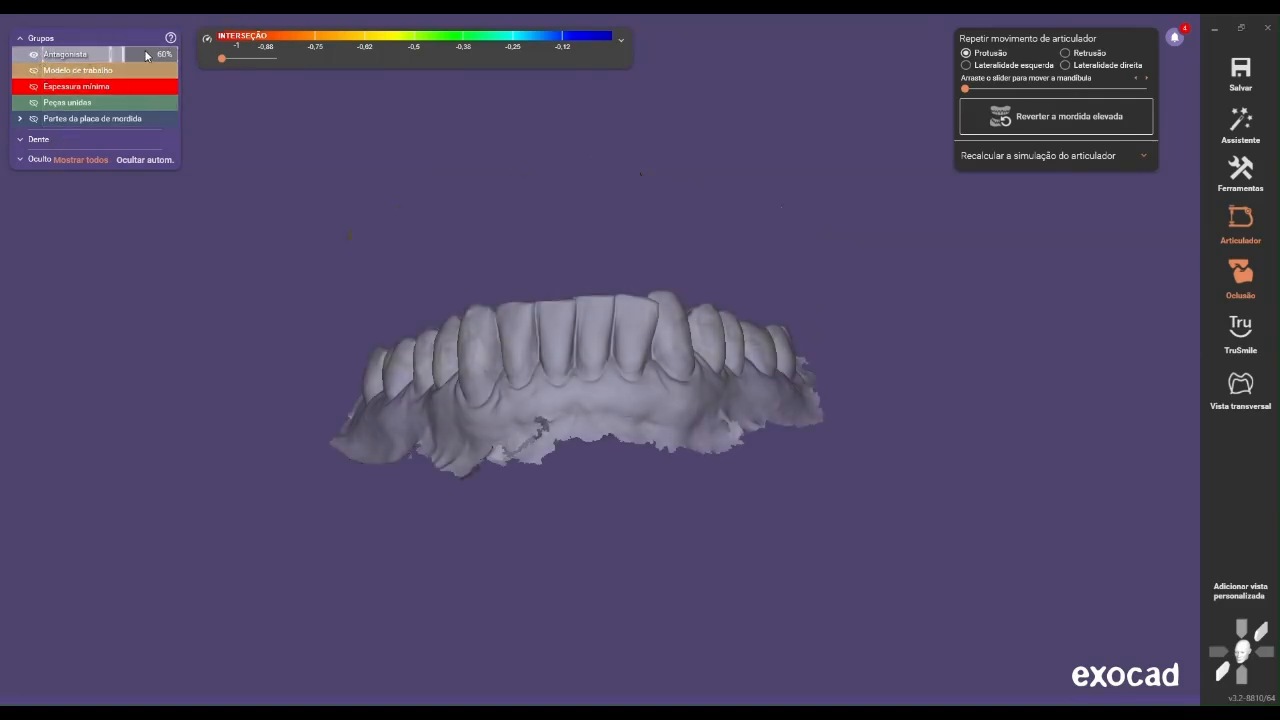
{"action": "right_click", "coordinate": [509, 189]}
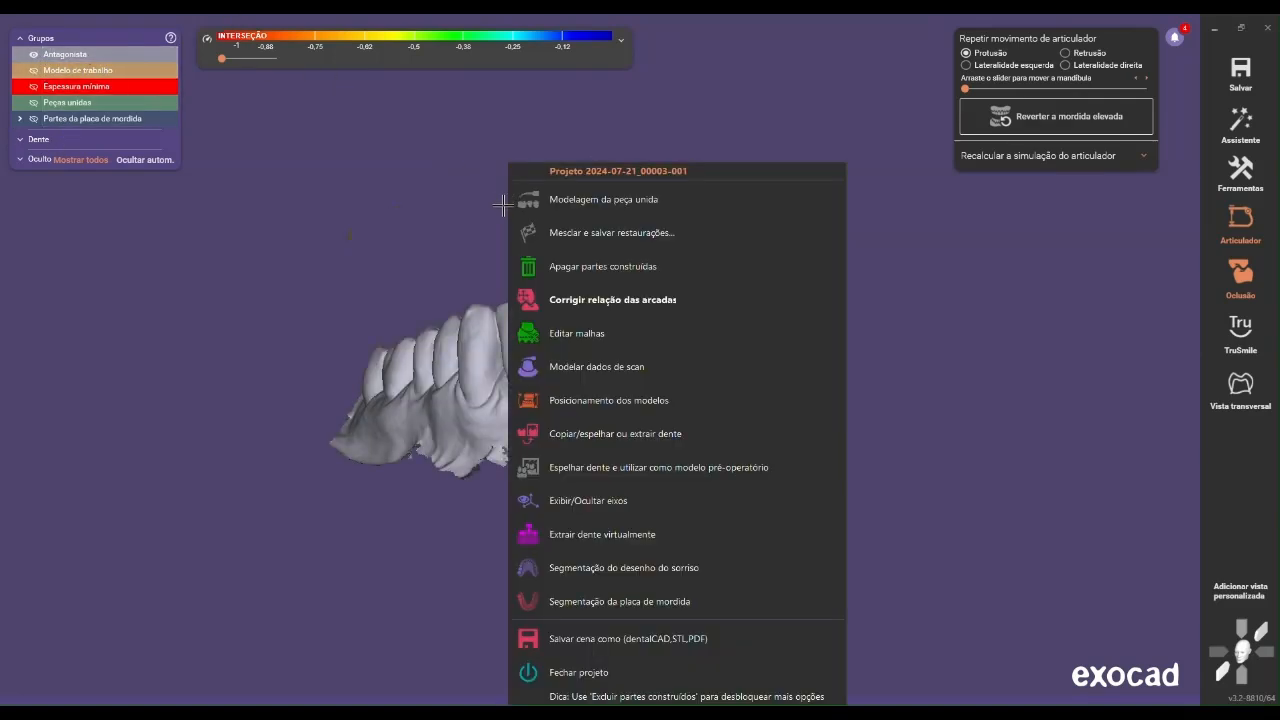
{"action": "left_click", "coordinate": [632, 639]}
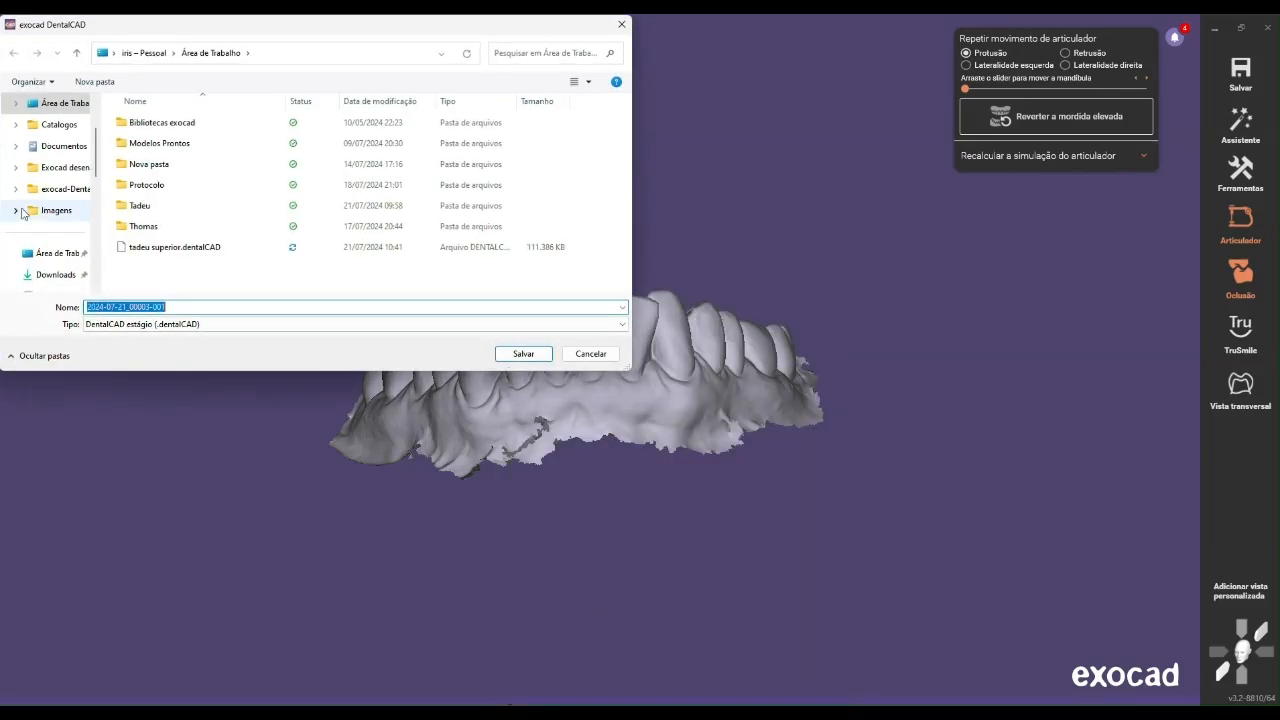
{"action": "type", "text": "inferior tadeu"}
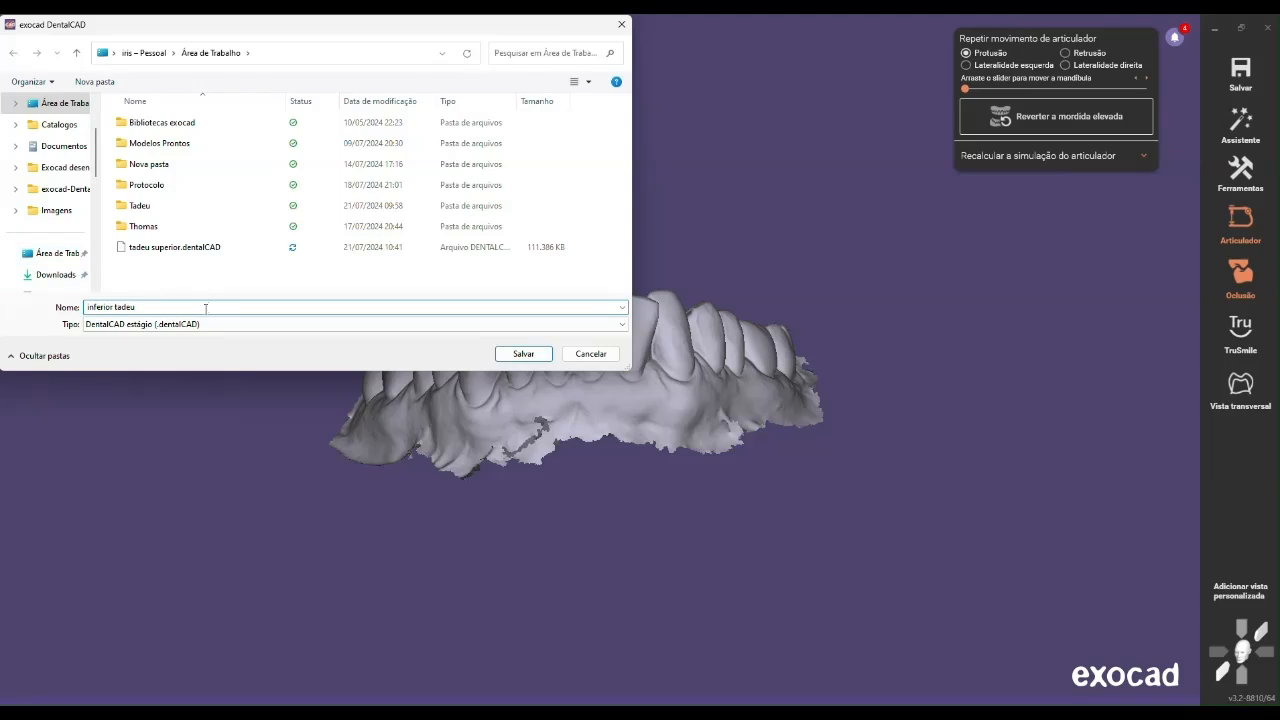
{"action": "left_click", "coordinate": [175, 324]}
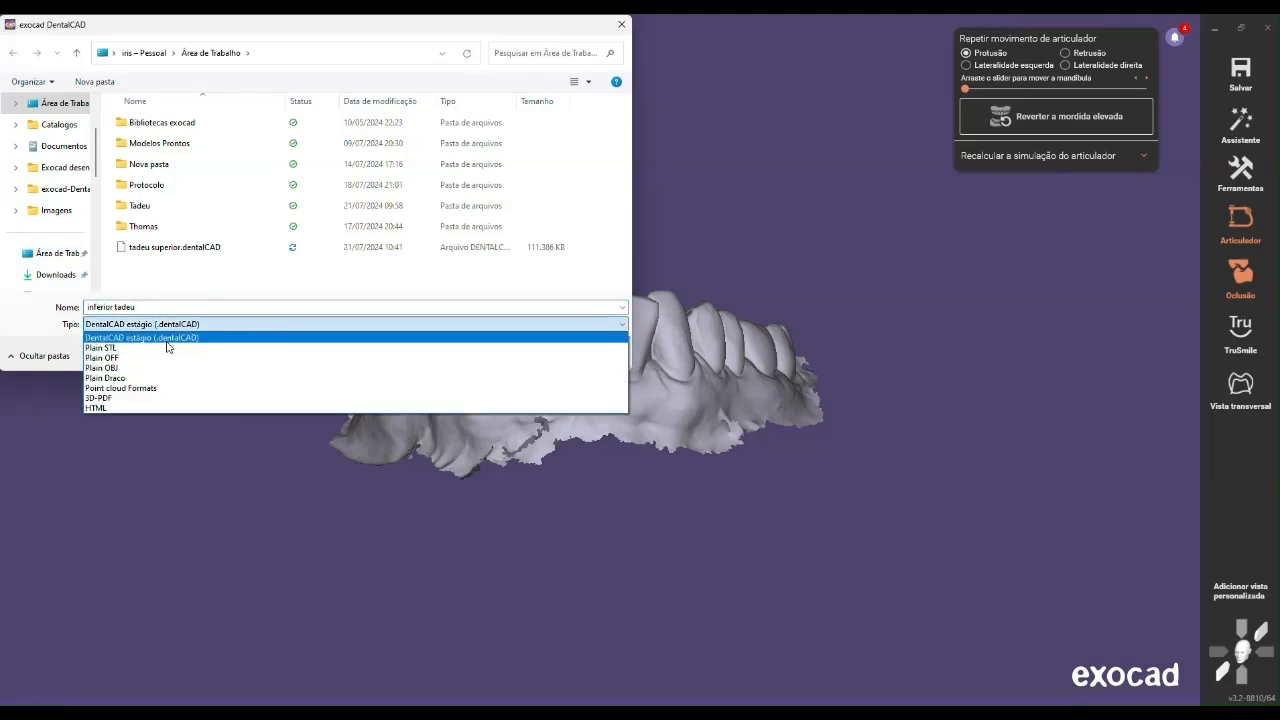
{"action": "left_click", "coordinate": [166, 347]}
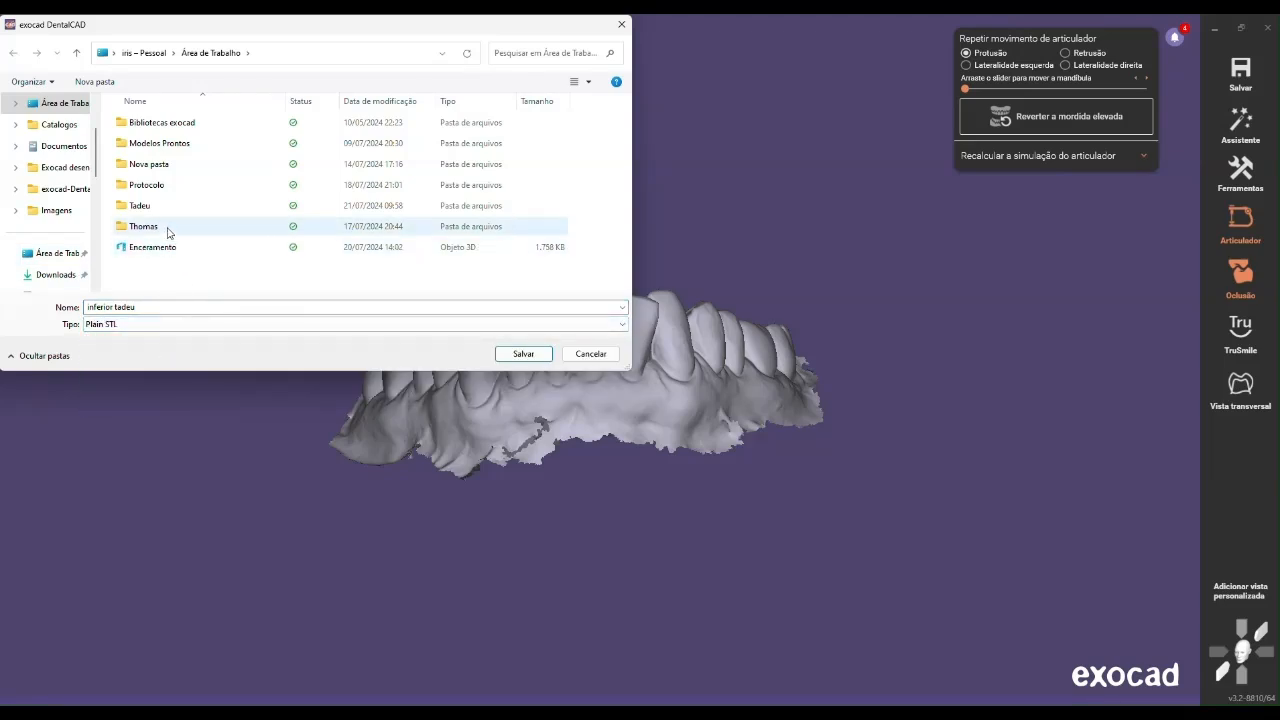
Save only the visible antagonist, using the original coordinate system of the scan data
{"action": "left_click", "coordinate": [531, 356]}
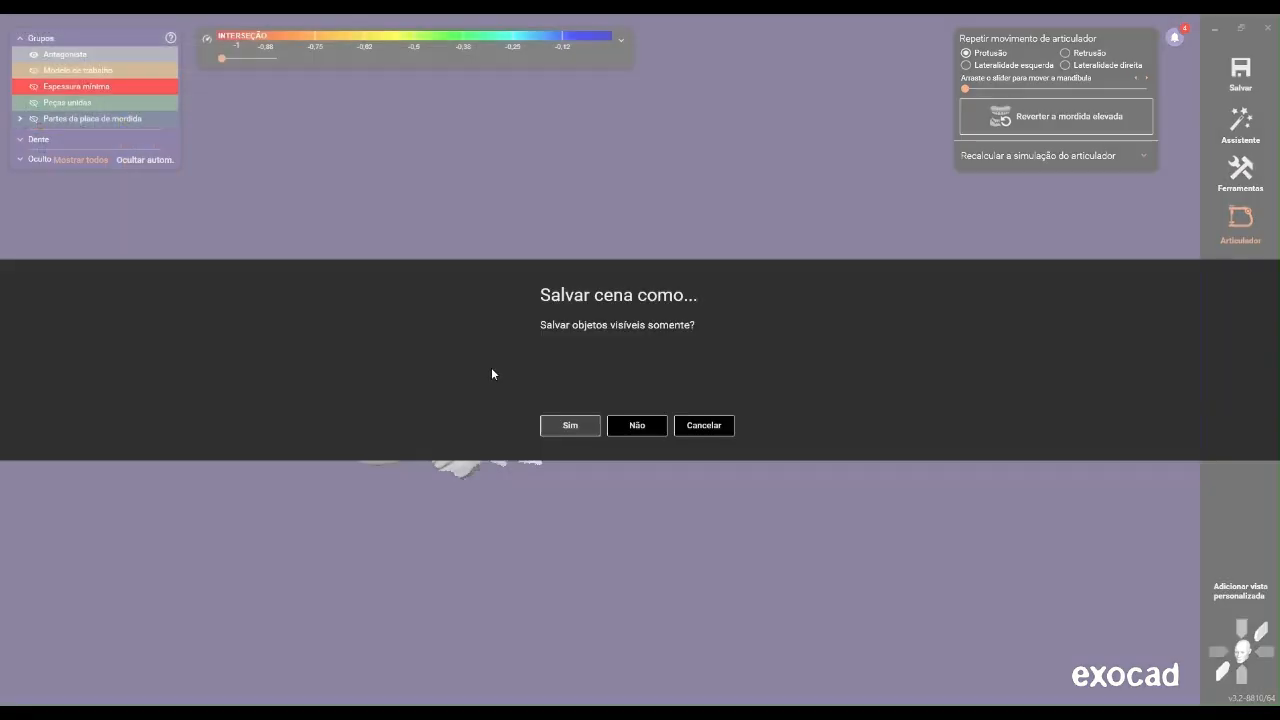
{"action": "left_click", "coordinate": [570, 427]}
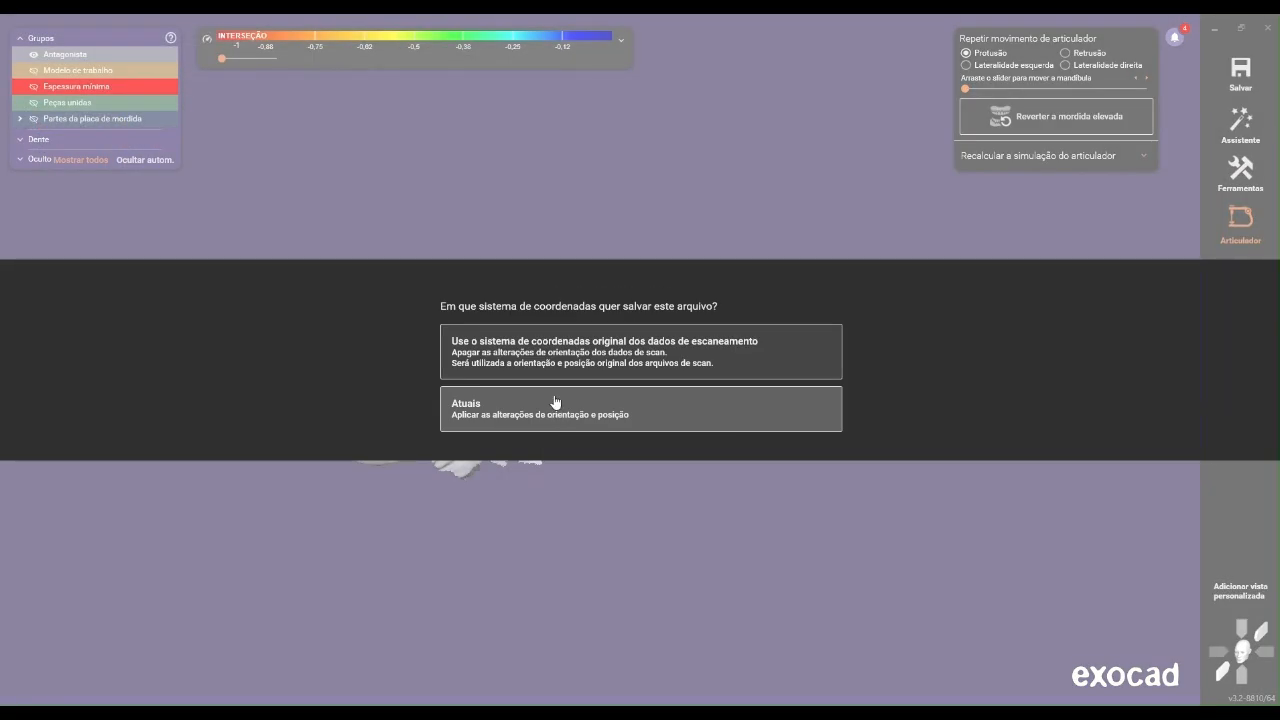
{"action": "left_click", "coordinate": [591, 360]}
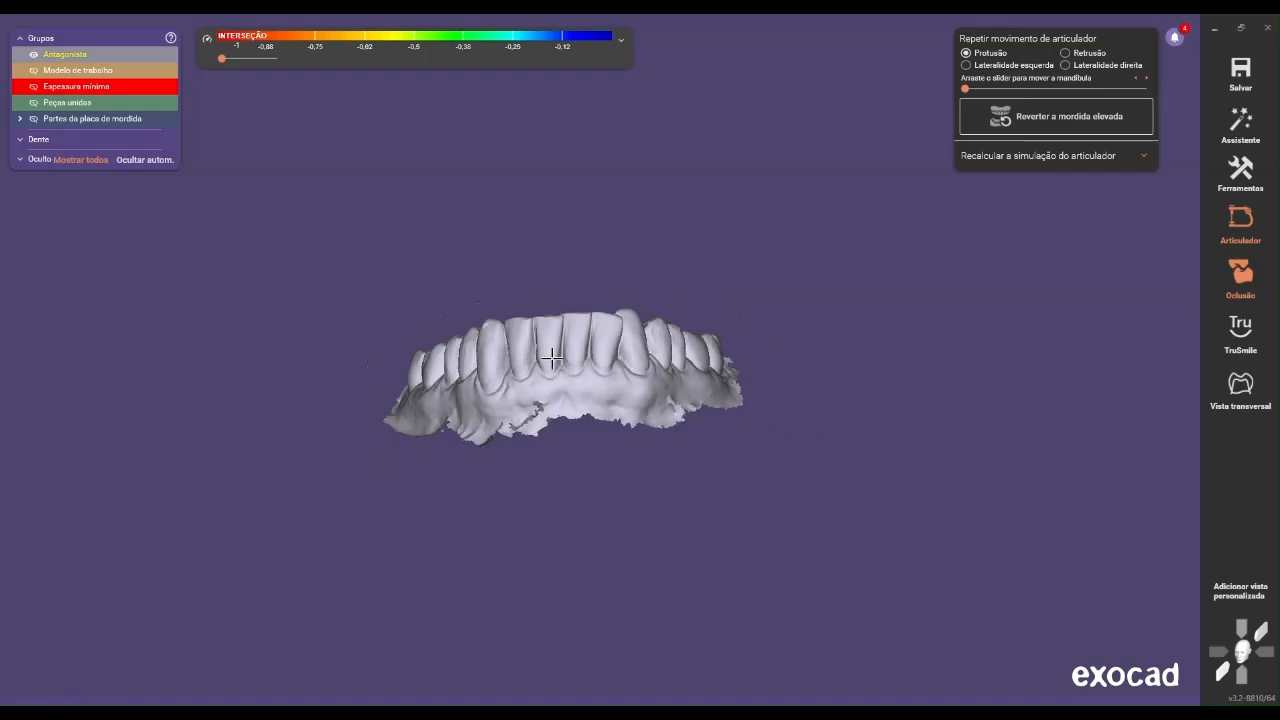
Show only the working model and set up saving its mesh as an STL file named "superior" plus the patient's name
{"action": "left_click", "coordinate": [50, 73]}
{"action": "left_click", "coordinate": [36, 56]}
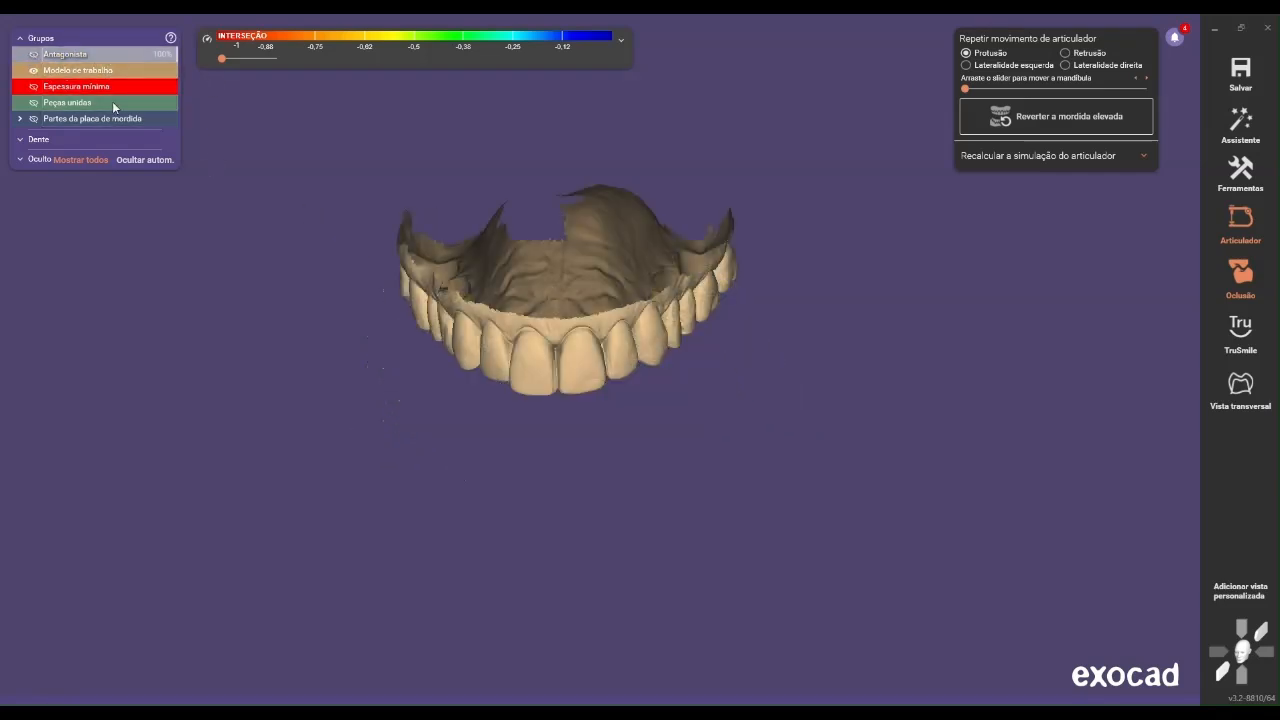
{"action": "right_click", "coordinate": [465, 290]}
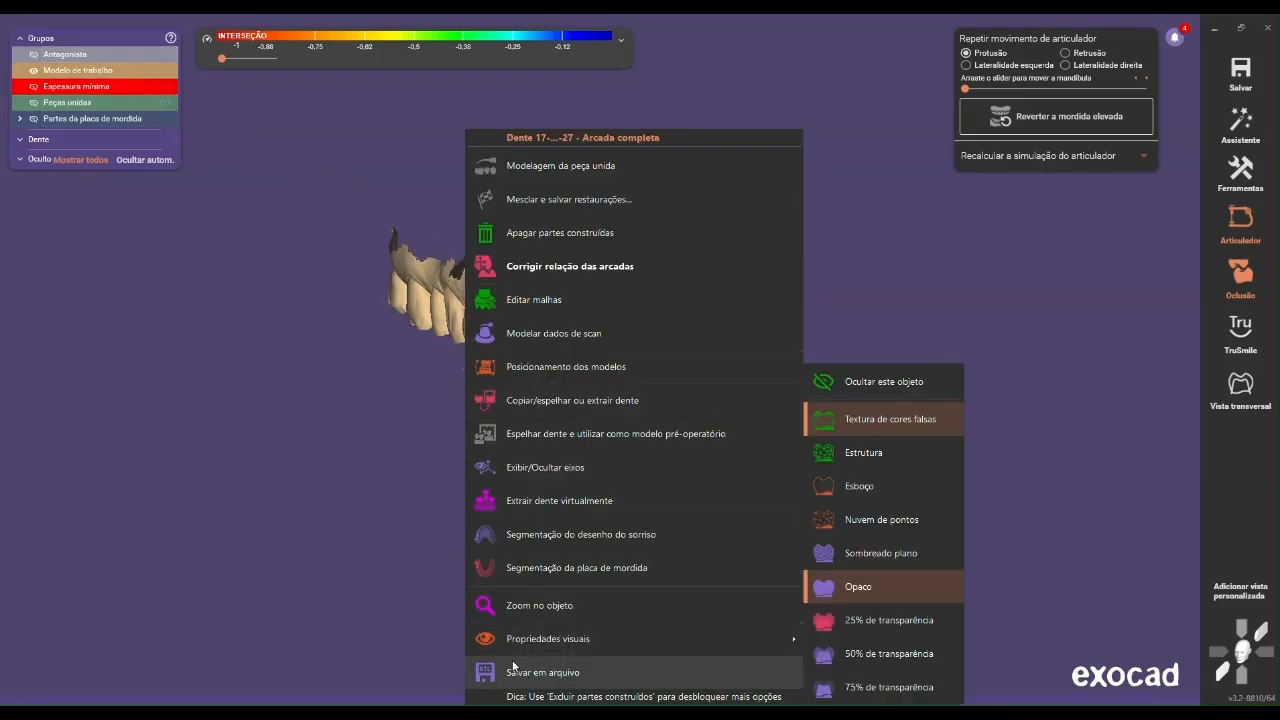
{"action": "left_click", "coordinate": [546, 678]}
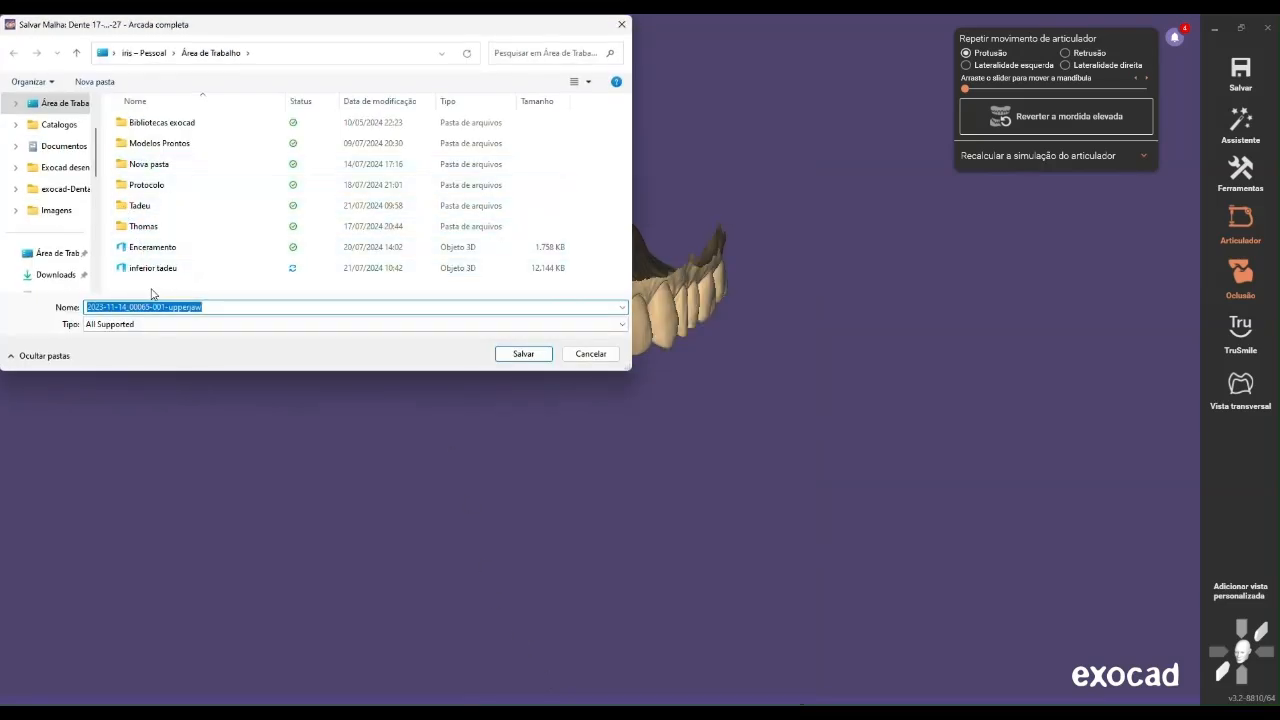
{"action": "key", "text": "BackSpace"}
{"action": "type", "text": "superior"}
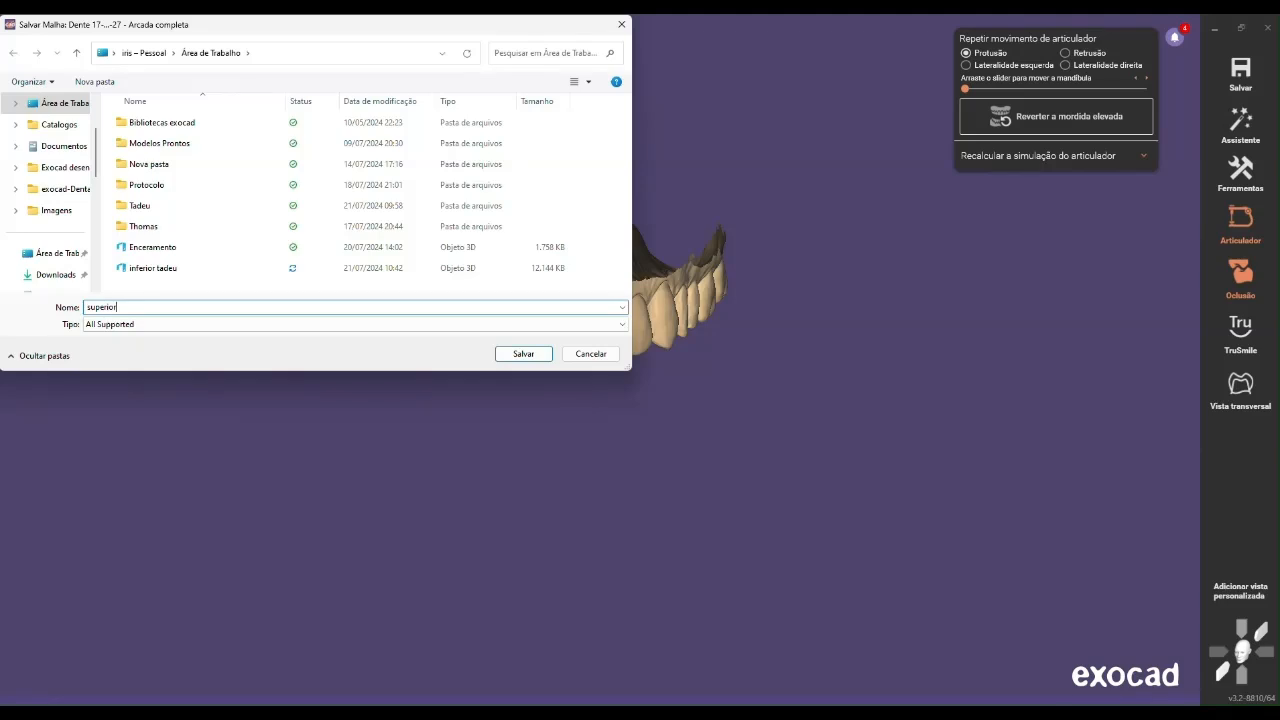
{"action": "left_click", "coordinate": [130, 325]}
{"action": "left_click", "coordinate": [135, 358]}
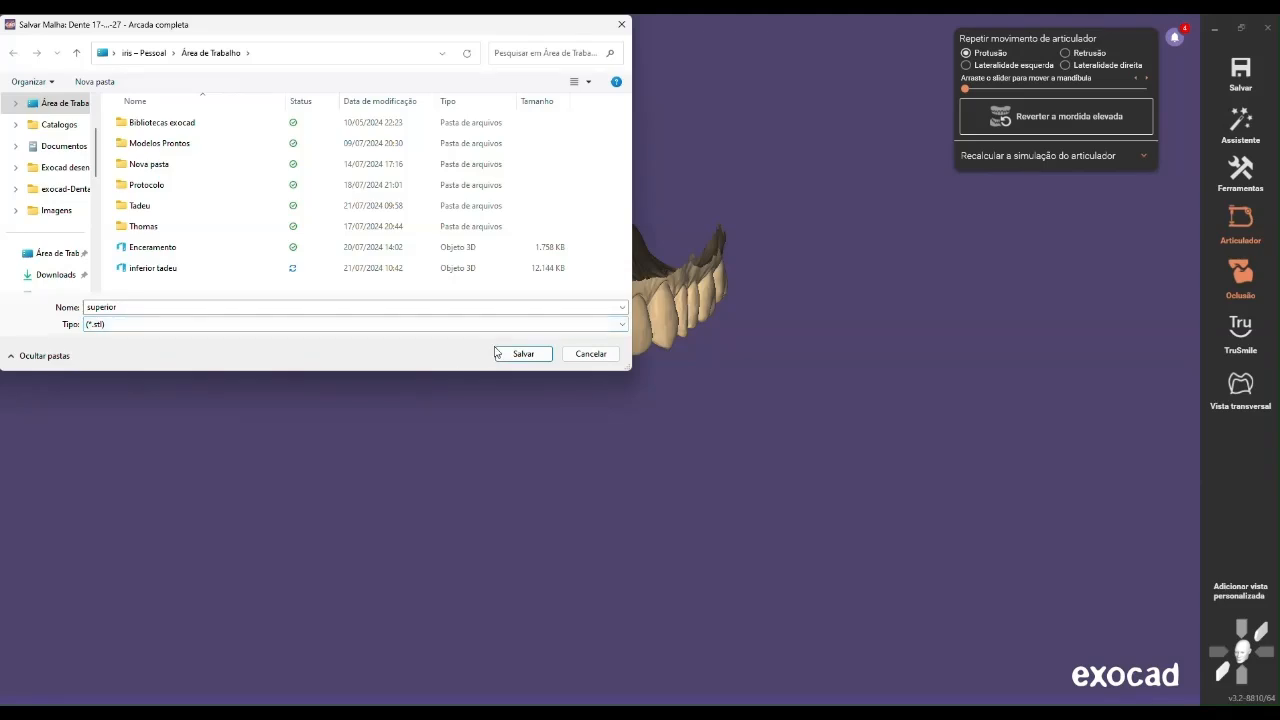
{"action": "double_click", "coordinate": [458, 309]}
{"action": "left_click", "coordinate": [460, 309]}
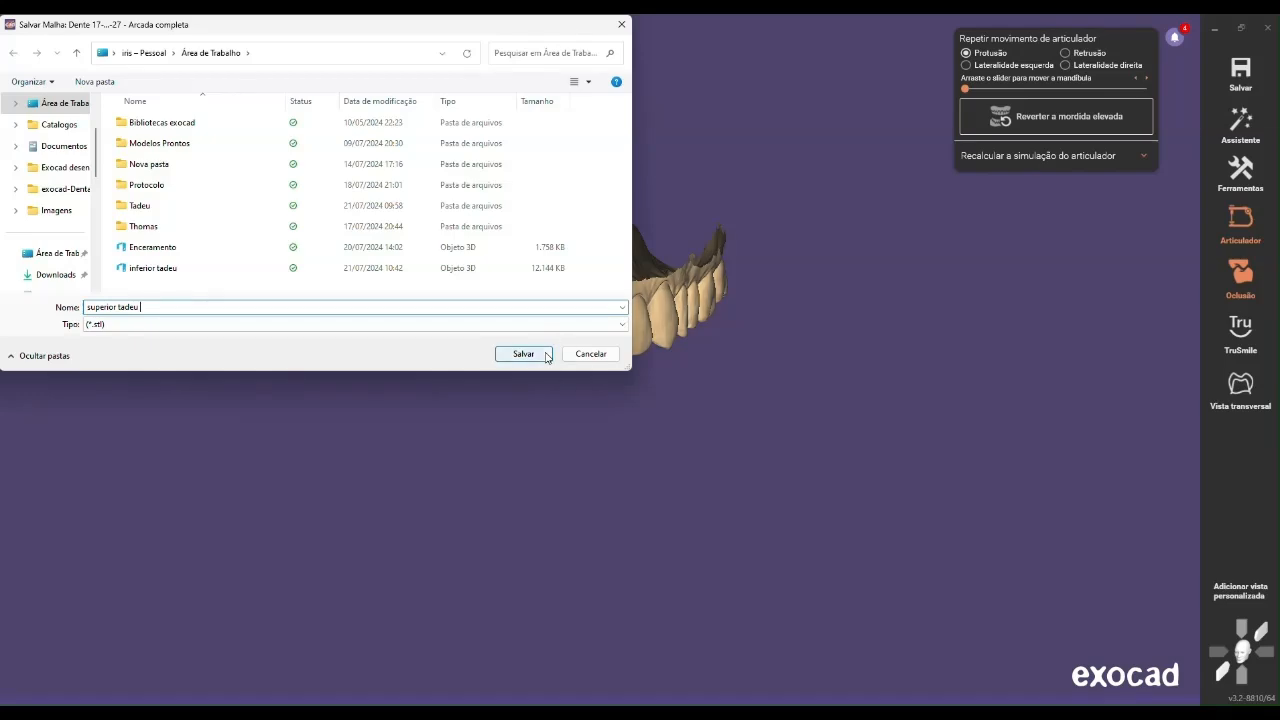
Save the upper mesh using the adjusted coordinate system with the jaw movements included
{"action": "left_click", "coordinate": [512, 354]}
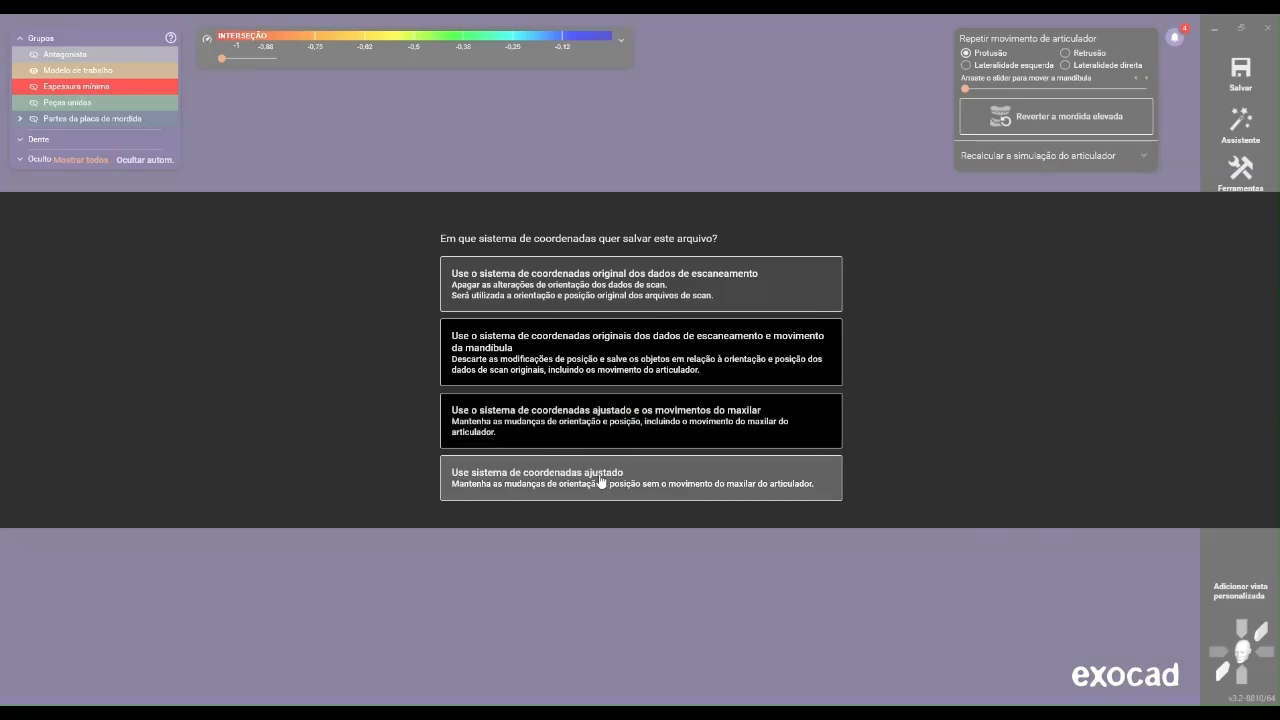
{"action": "left_click", "coordinate": [501, 410]}
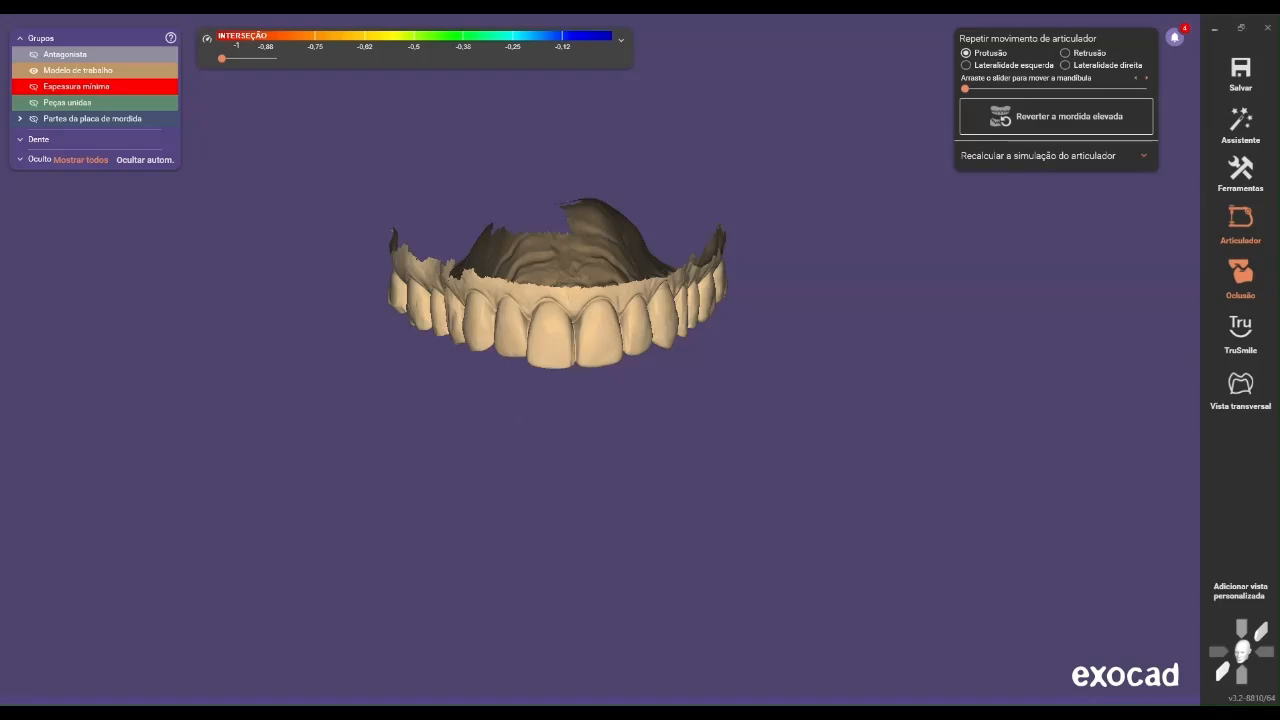
{"action": "mouse_move", "coordinate": [616, 249]}
{"action": "right_mouse_down"}
{"action": "mouse_move", "coordinate": [607, 228]}
{"action": "mouse_move", "coordinate": [616, 249]}
{"action": "mouse_move", "coordinate": [620, 229]}
{"action": "right_mouse_up"}
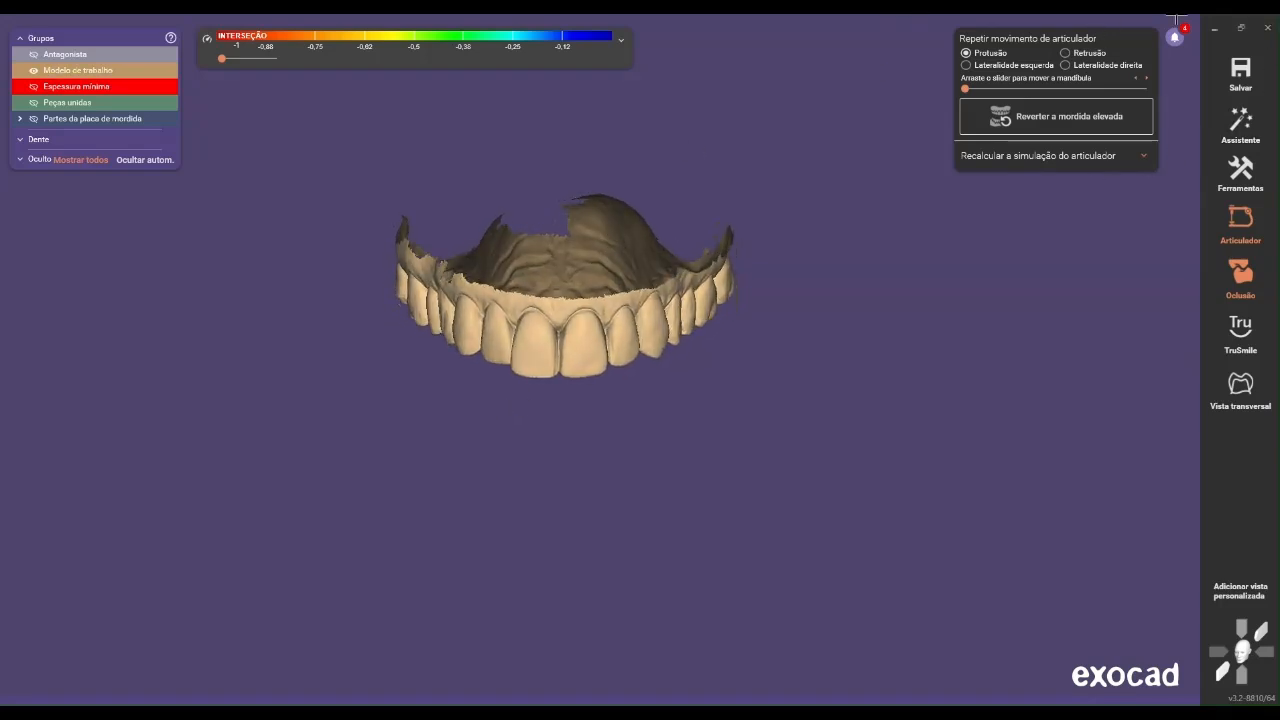
Create a new project for client Dr Igor, entering the patient's name plus "modelo" and selecting the existing technician
{"action": "left_click", "coordinate": [1215, 33]}
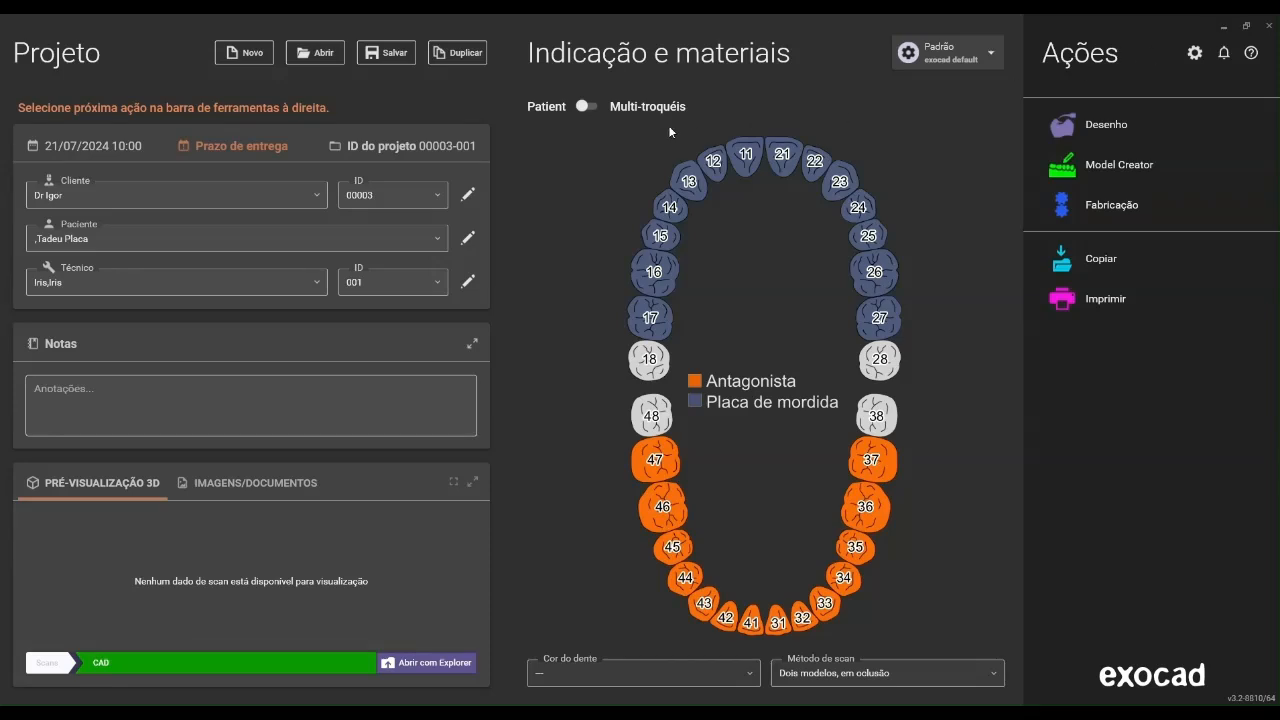
{"action": "left_click", "coordinate": [238, 56]}
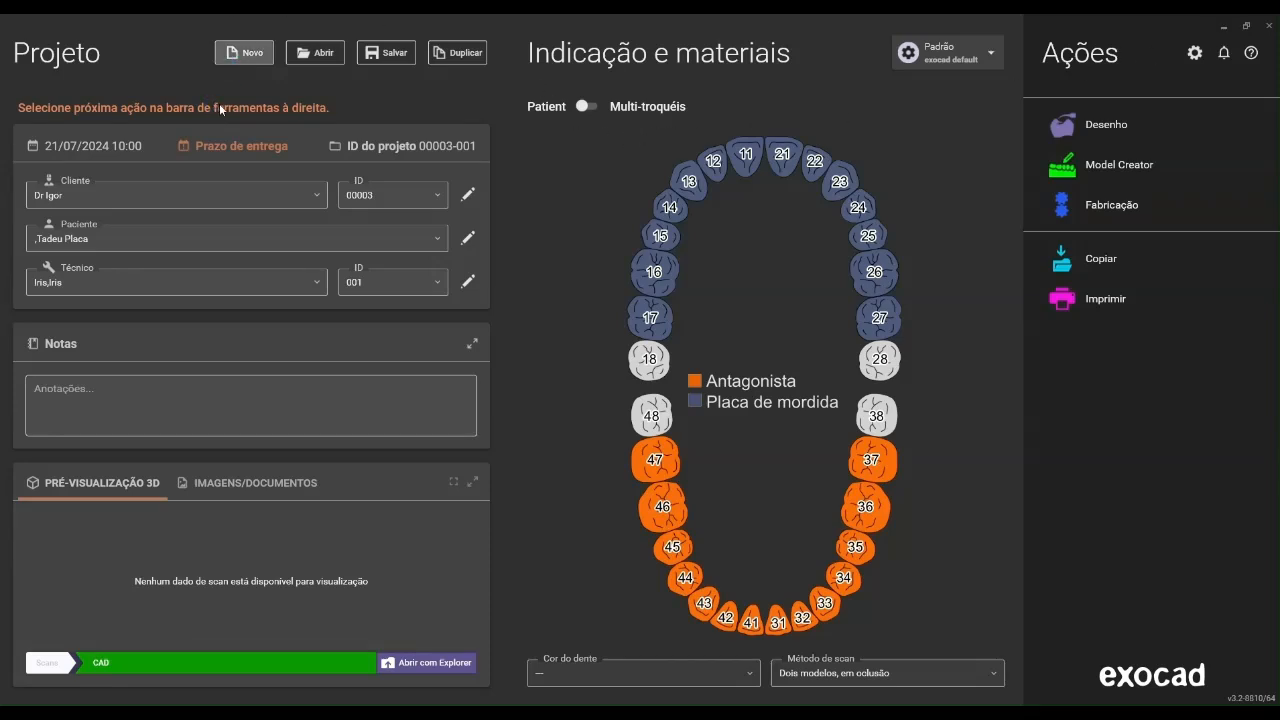
{"action": "left_click", "coordinate": [181, 192]}
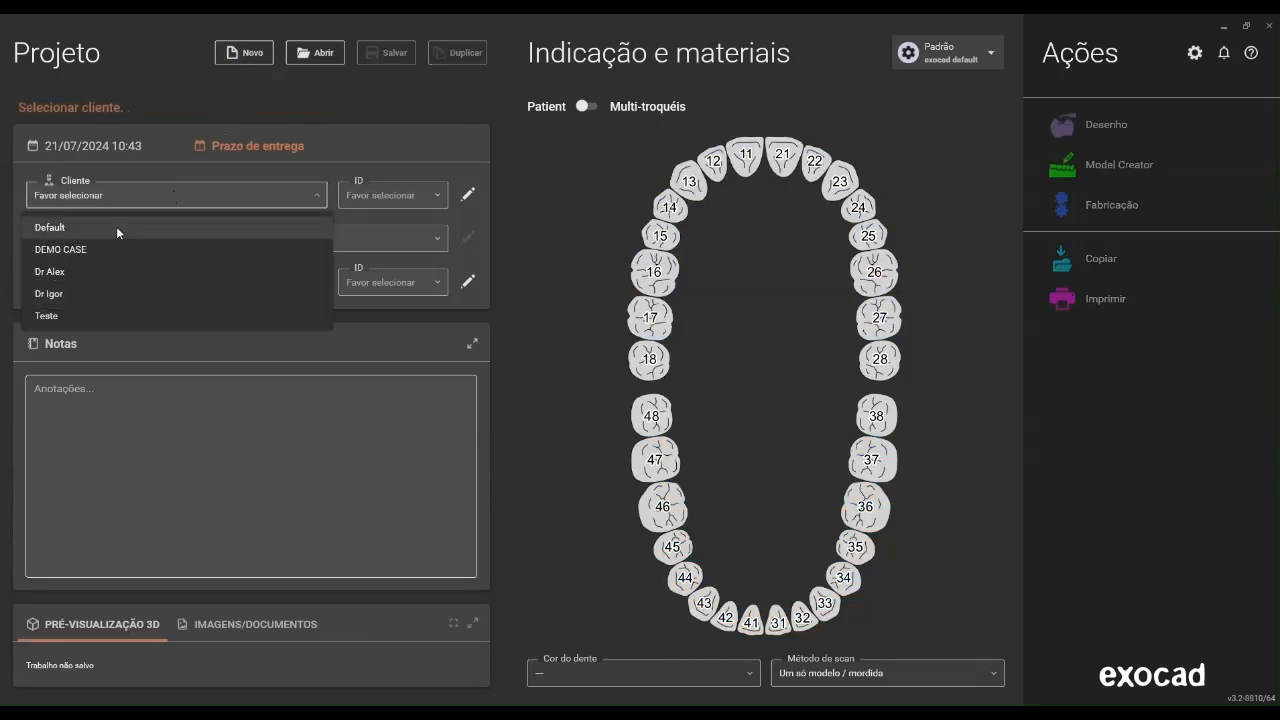
{"action": "left_click", "coordinate": [118, 292]}
{"action": "type", "text": "Tadeu modelo"}
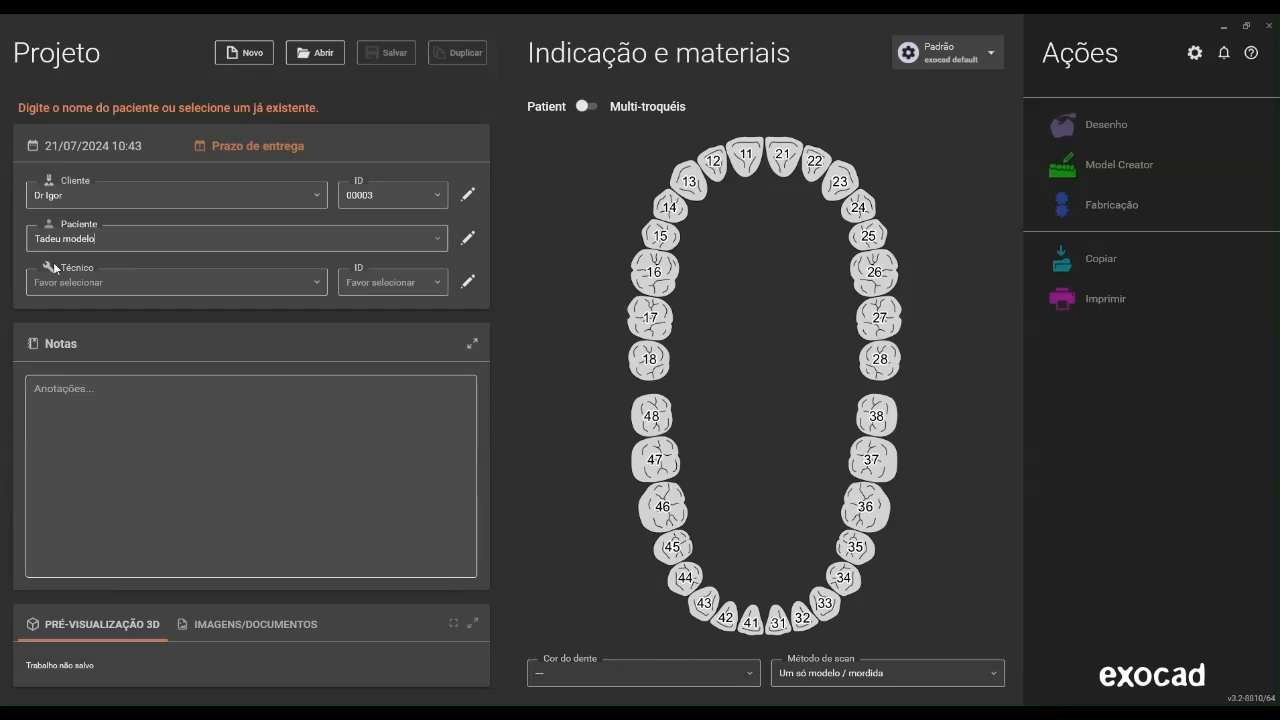
{"action": "left_click", "coordinate": [55, 270]}
{"action": "left_click", "coordinate": [83, 314]}
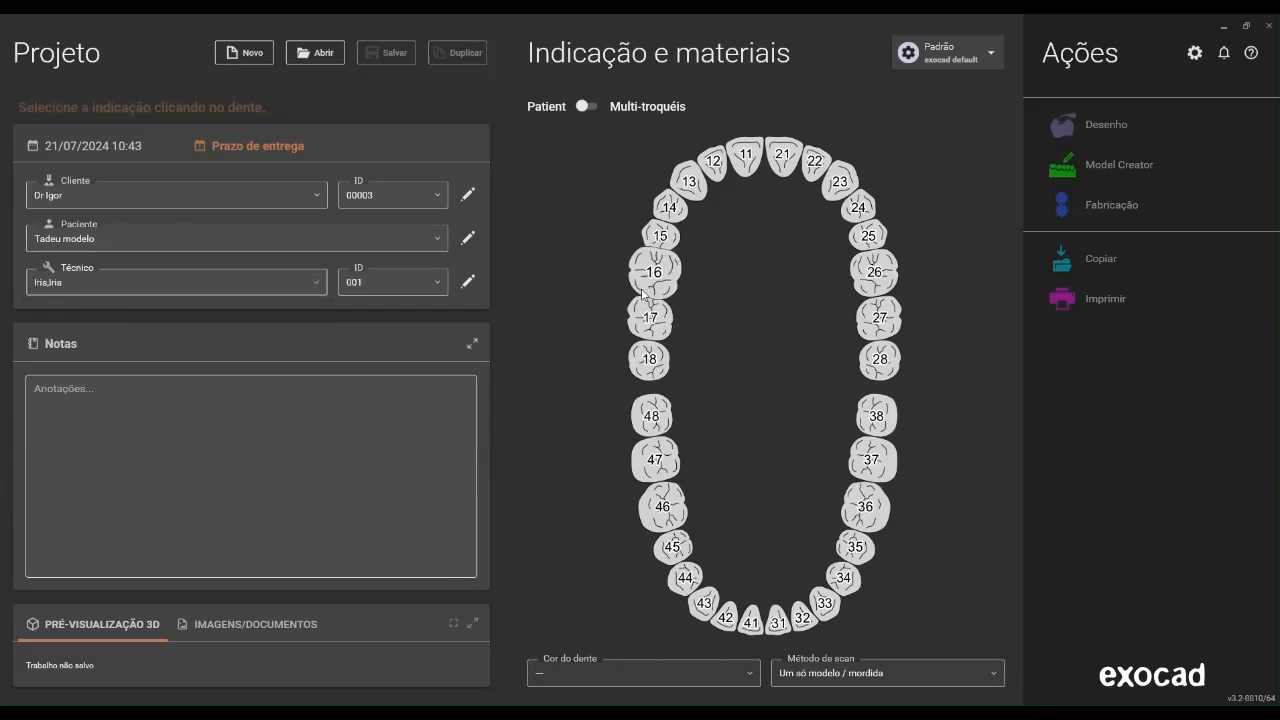
Define tooth 11 as an anatomic pontic in wax with tooth 41 as antagonist, and save the project
{"action": "left_click", "coordinate": [745, 156]}
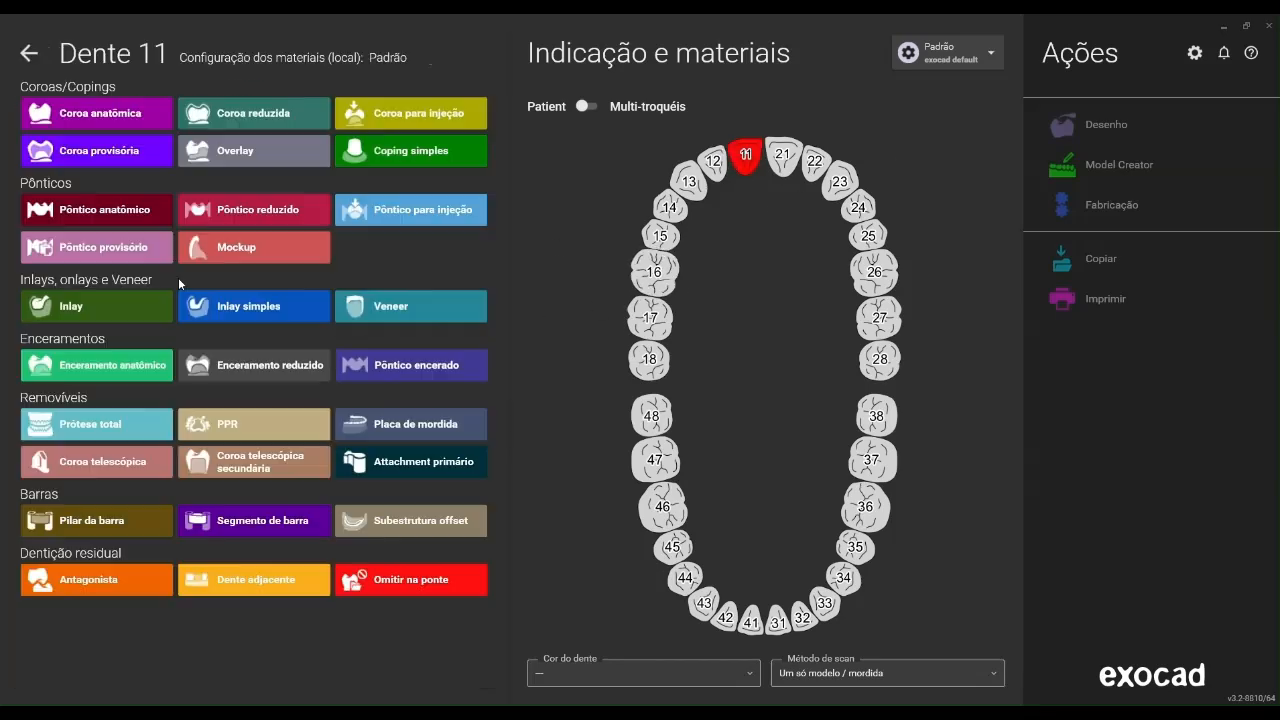
{"action": "left_click", "coordinate": [148, 211]}
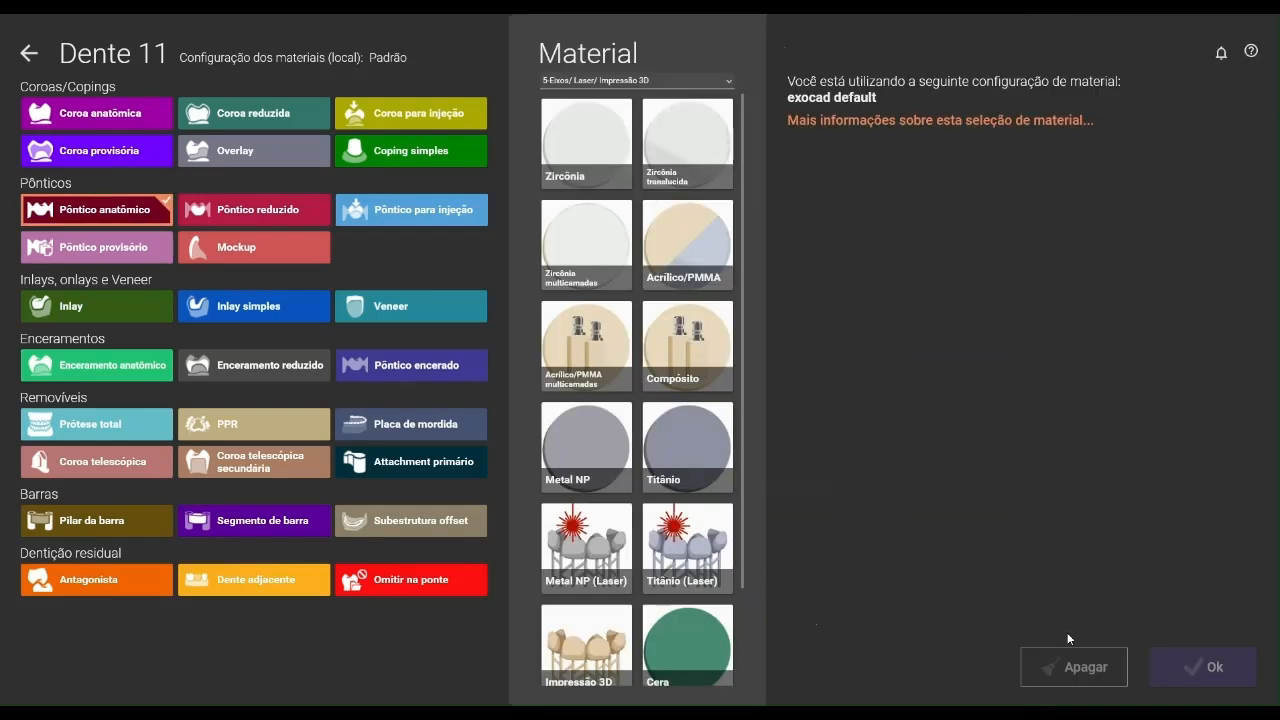
{"action": "left_click", "coordinate": [667, 650]}
{"action": "left_click", "coordinate": [1201, 662]}
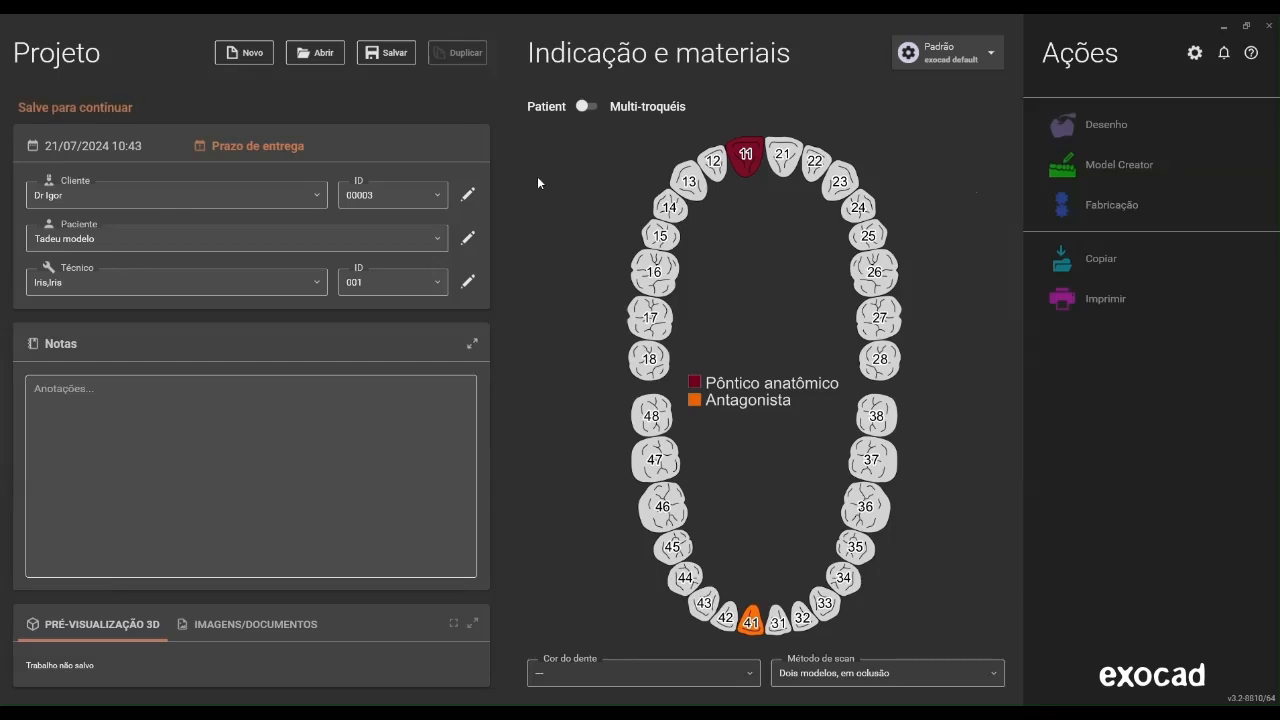
{"action": "left_click", "coordinate": [386, 52]}
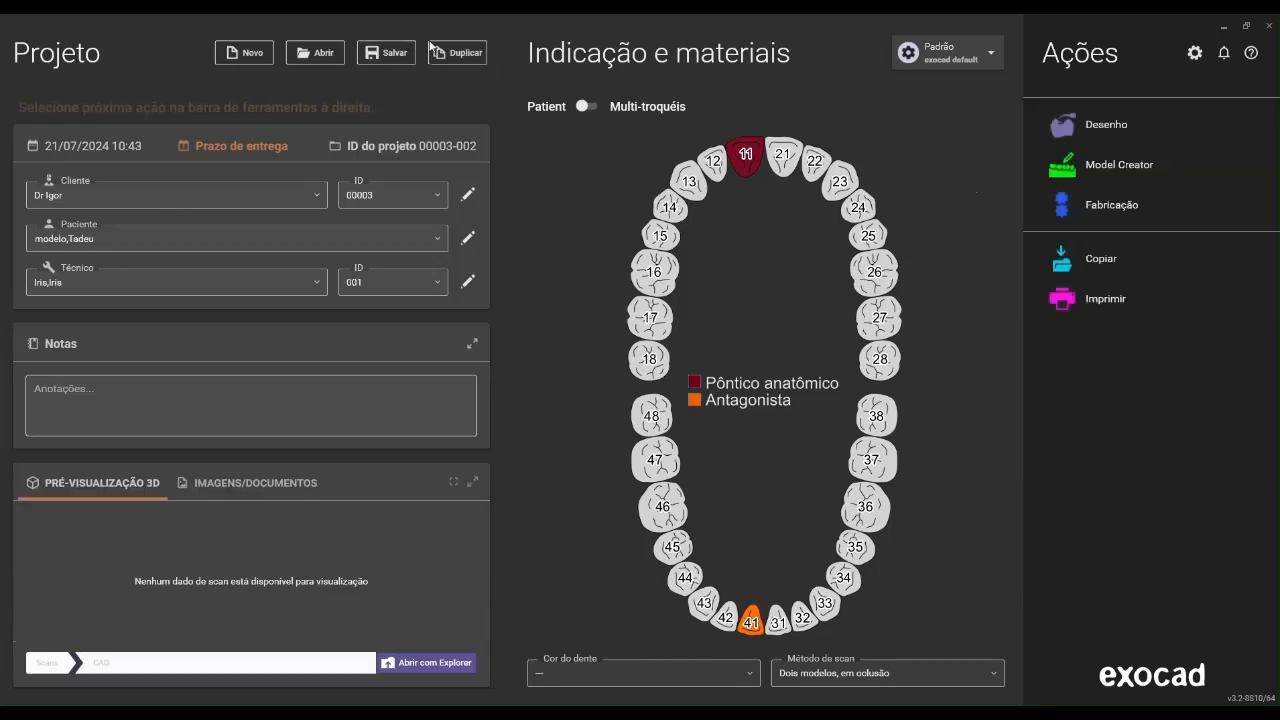
Launch Model Creator and load the exported "superior" and "inferior" STL files from the desktop as the full upper and lower arches
{"action": "left_click", "coordinate": [1135, 172]}
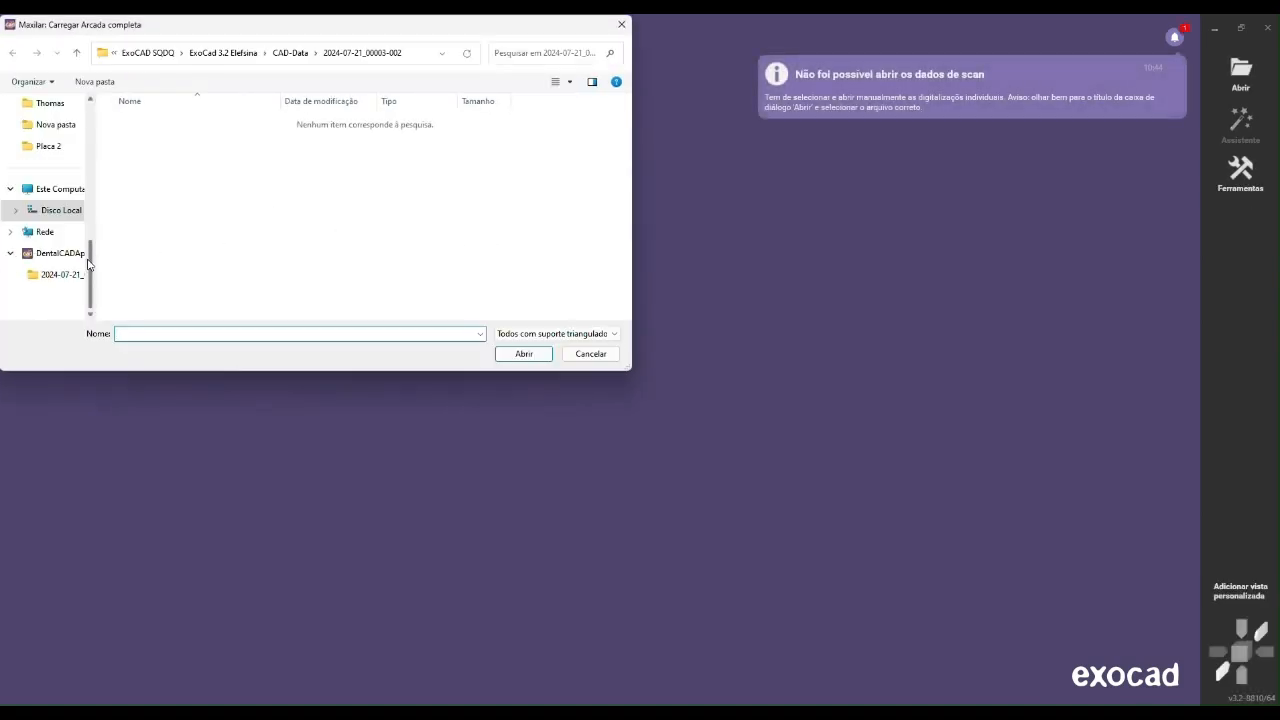
{"action": "scroll", "coordinate": [90, 265], "scroll_direction": "up", "scroll_amount": 10}
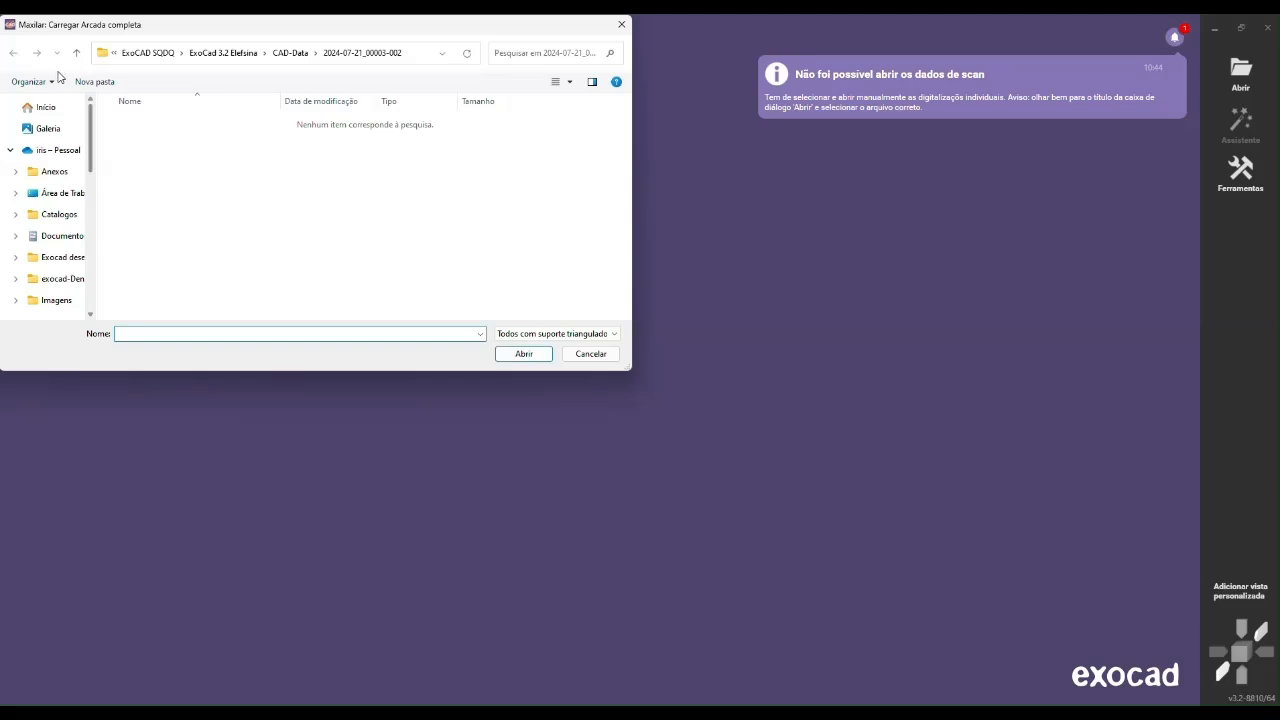
{"action": "left_click", "coordinate": [64, 193]}
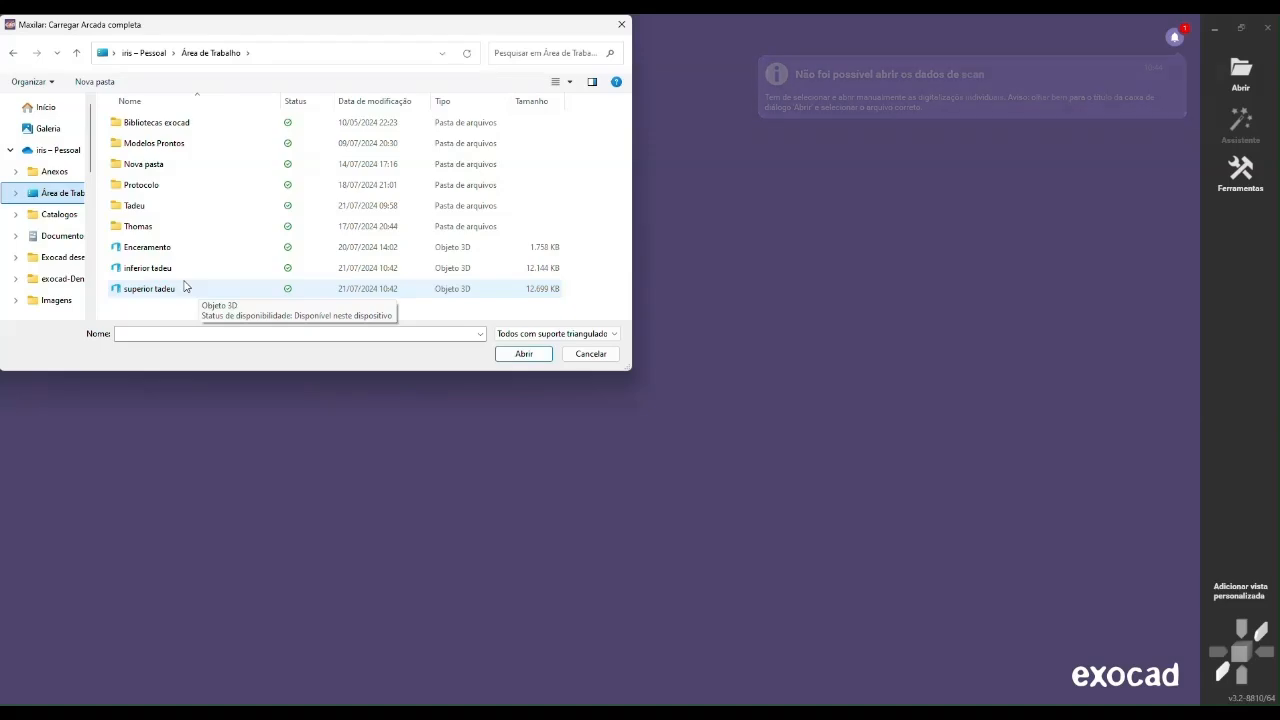
{"action": "double_click", "coordinate": [184, 289]}
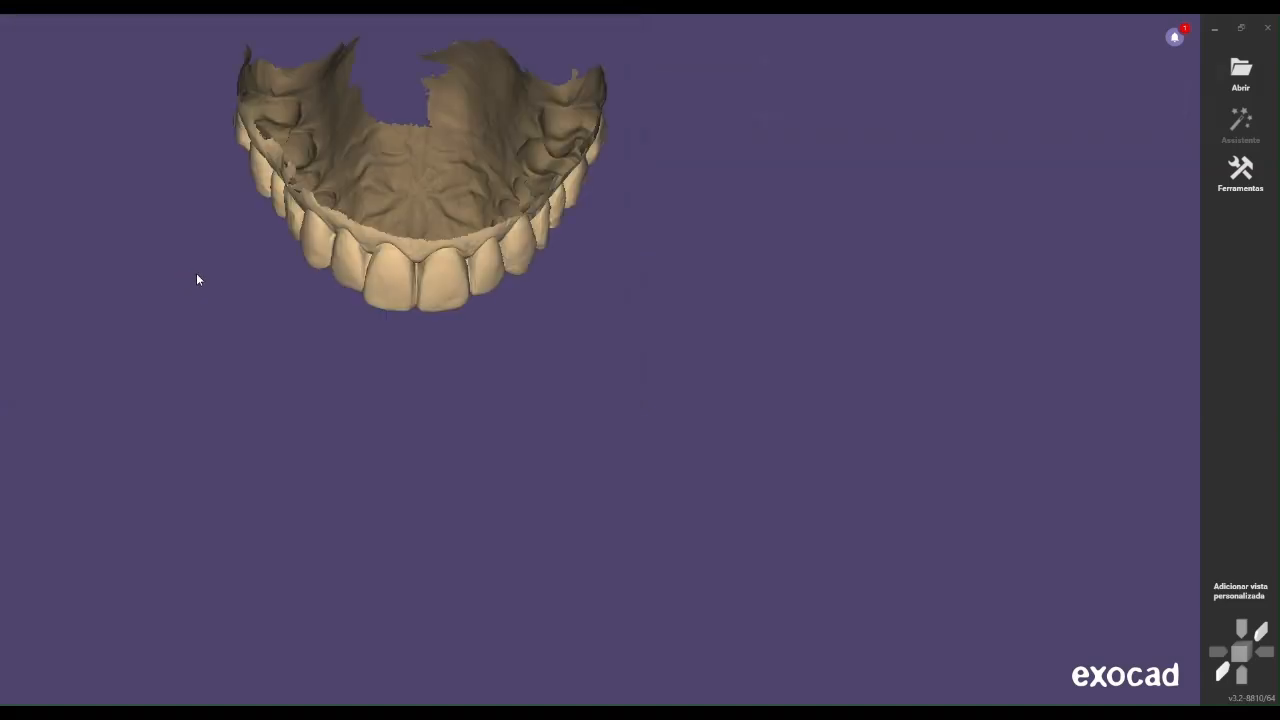
{"action": "double_click", "coordinate": [239, 274]}
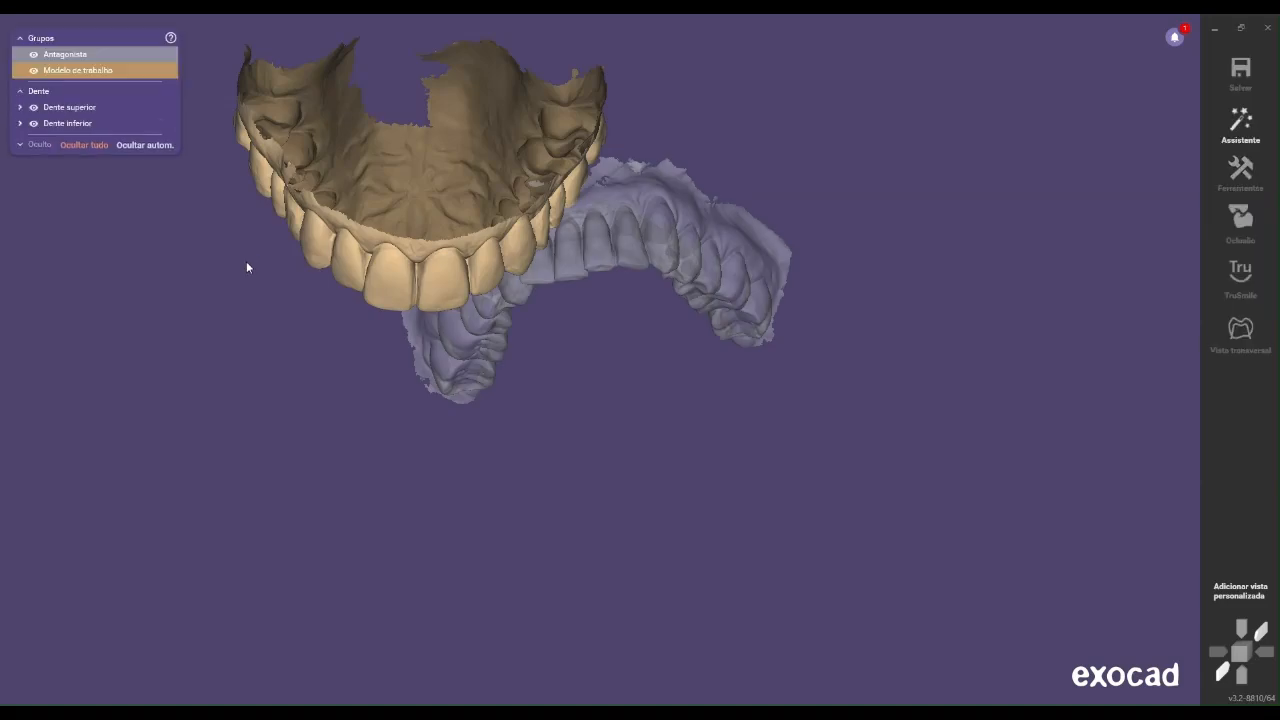
{"action": "right_click_drag", "start_coordinate": [435, 230], "coordinate": [613, 188]}
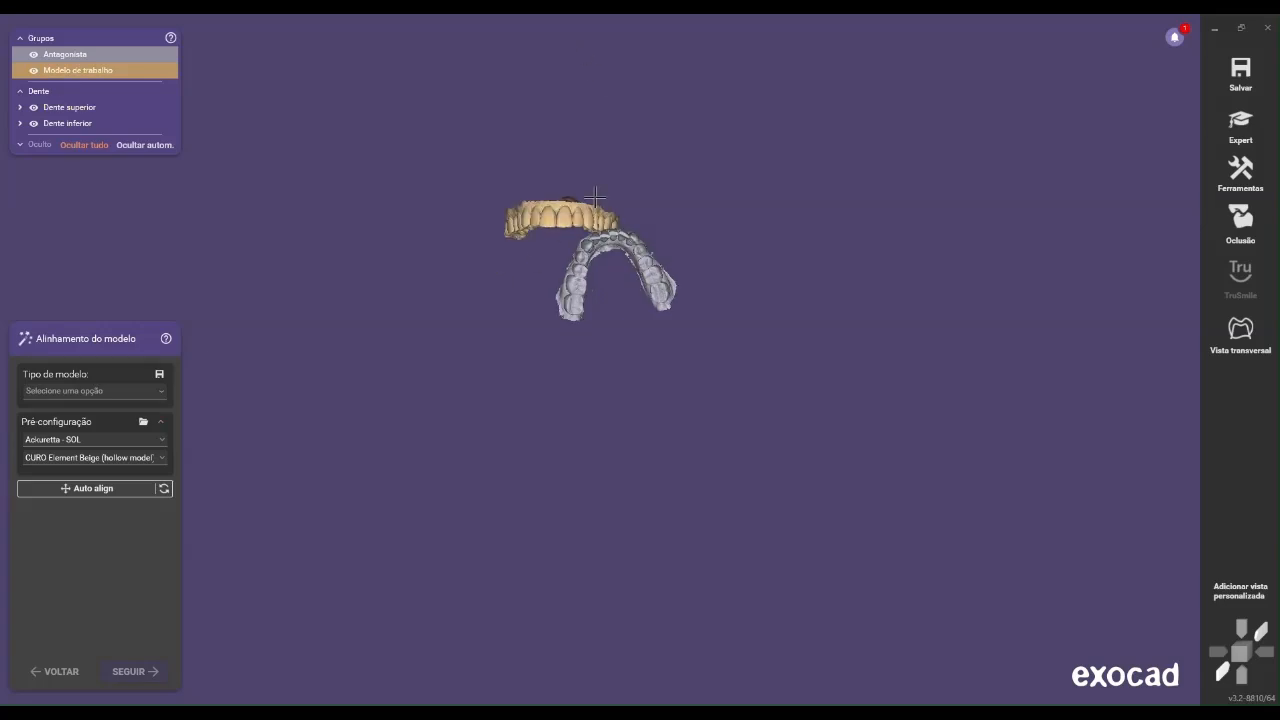
{"action": "right_click_drag", "start_coordinate": [610, 208], "coordinate": [617, 200]}
{"action": "right_click_drag", "start_coordinate": [561, 363], "coordinate": [571, 345]}
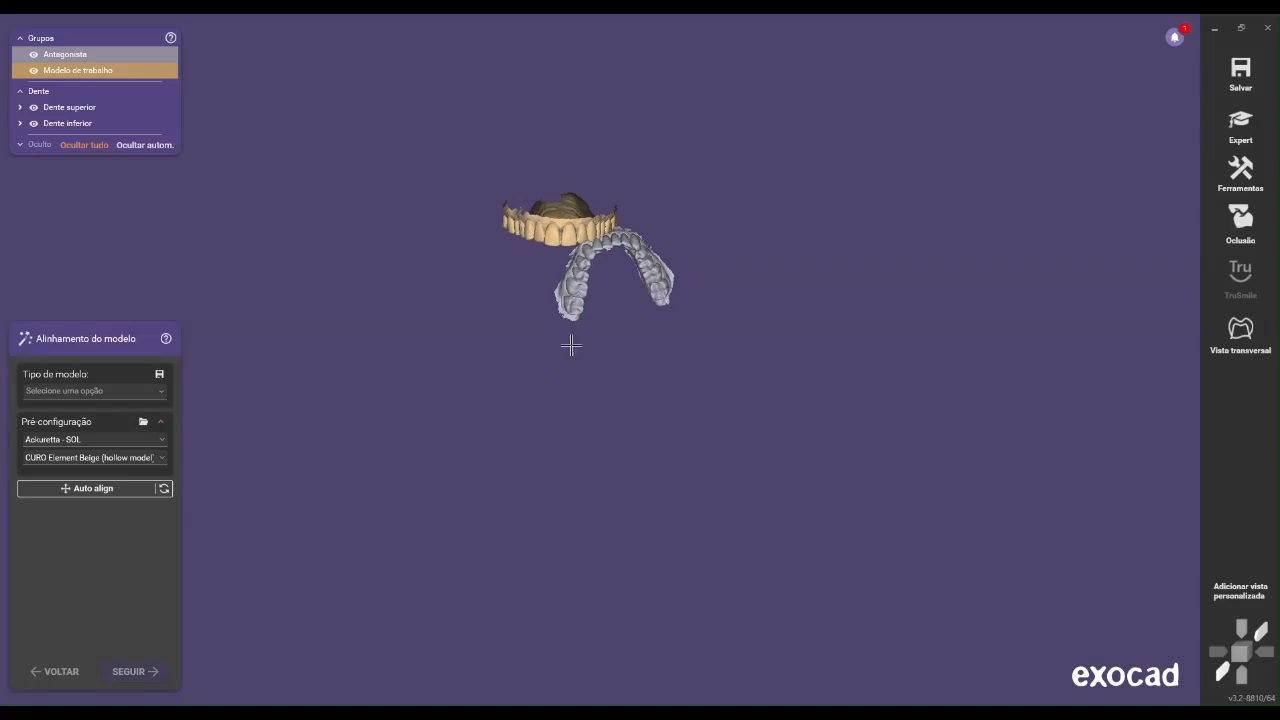
Switch back to the bite splint project and show the antagonist together with the working model
{"action": "left_click", "coordinate": [1214, 28]}
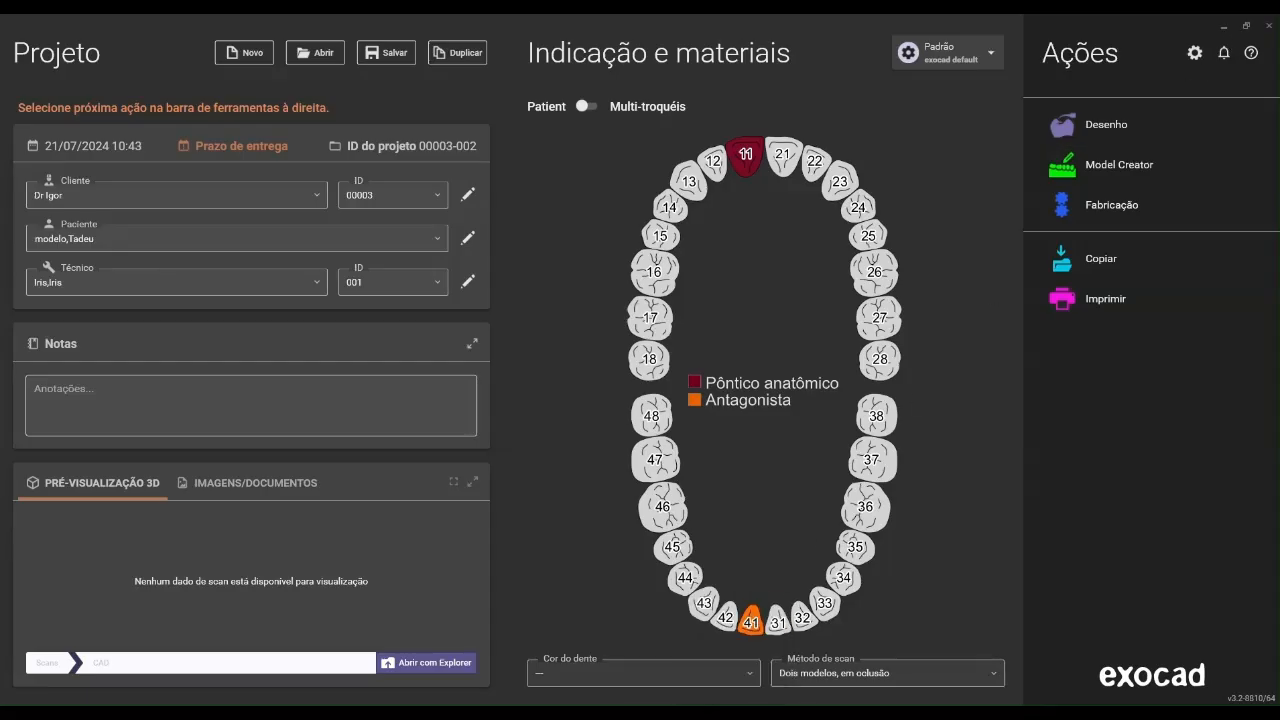
{"action": "mouse_move", "coordinate": [799, 713]}
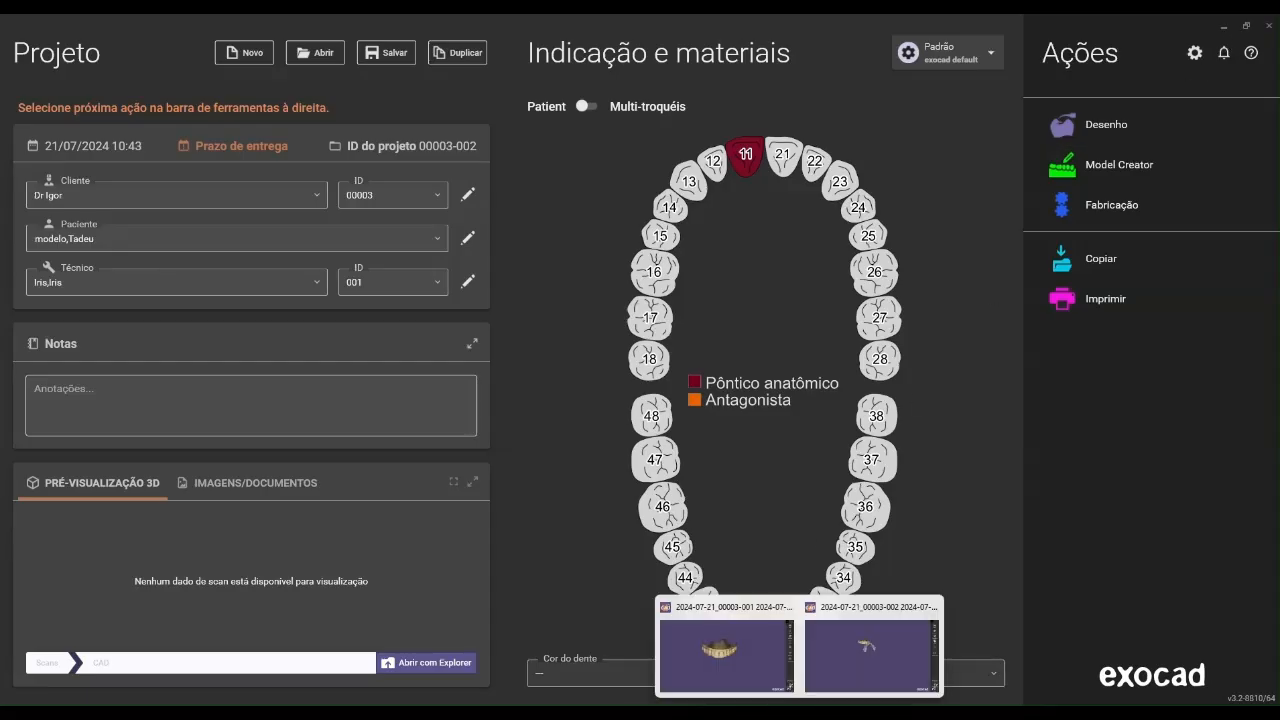
{"action": "left_click", "coordinate": [757, 664]}
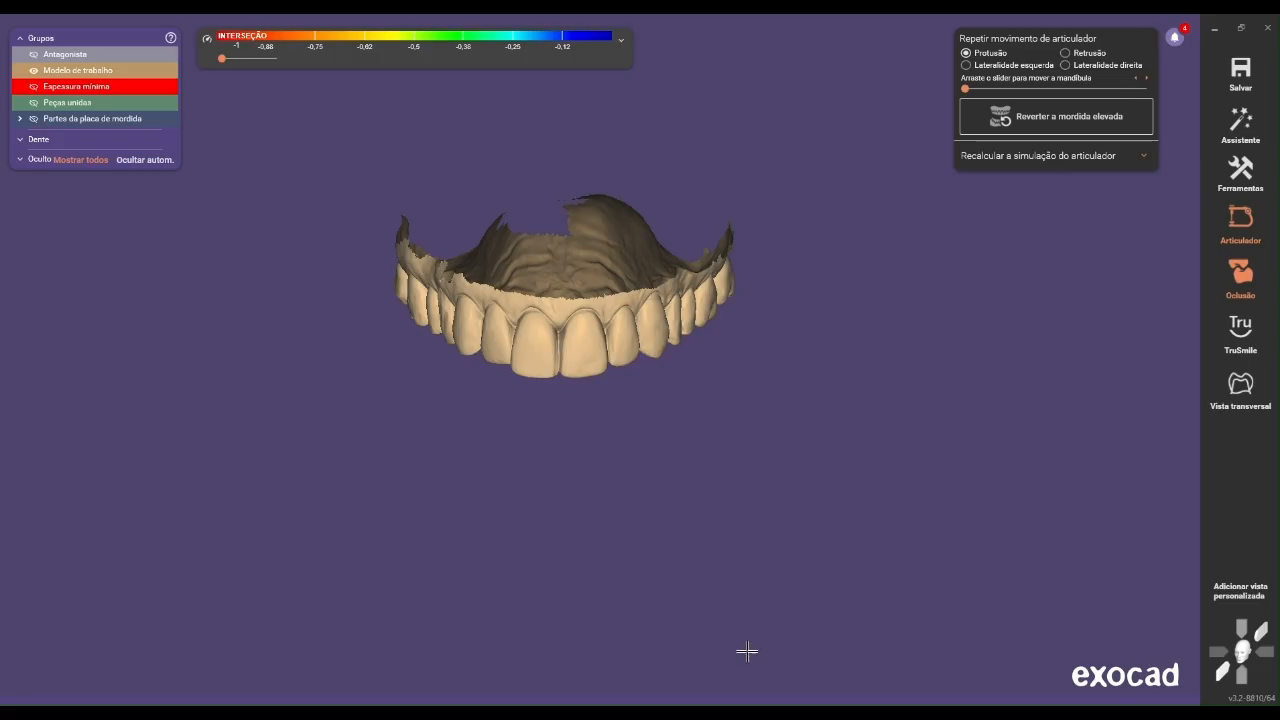
{"action": "left_click", "coordinate": [67, 58]}
{"action": "right_click_drag", "start_coordinate": [486, 234], "coordinate": [590, 212]}
Save only the visible arches as Plain STL, named with the patient's name plus "mordida", applying the current orientation and position changes
{"action": "right_click", "coordinate": [592, 209]}
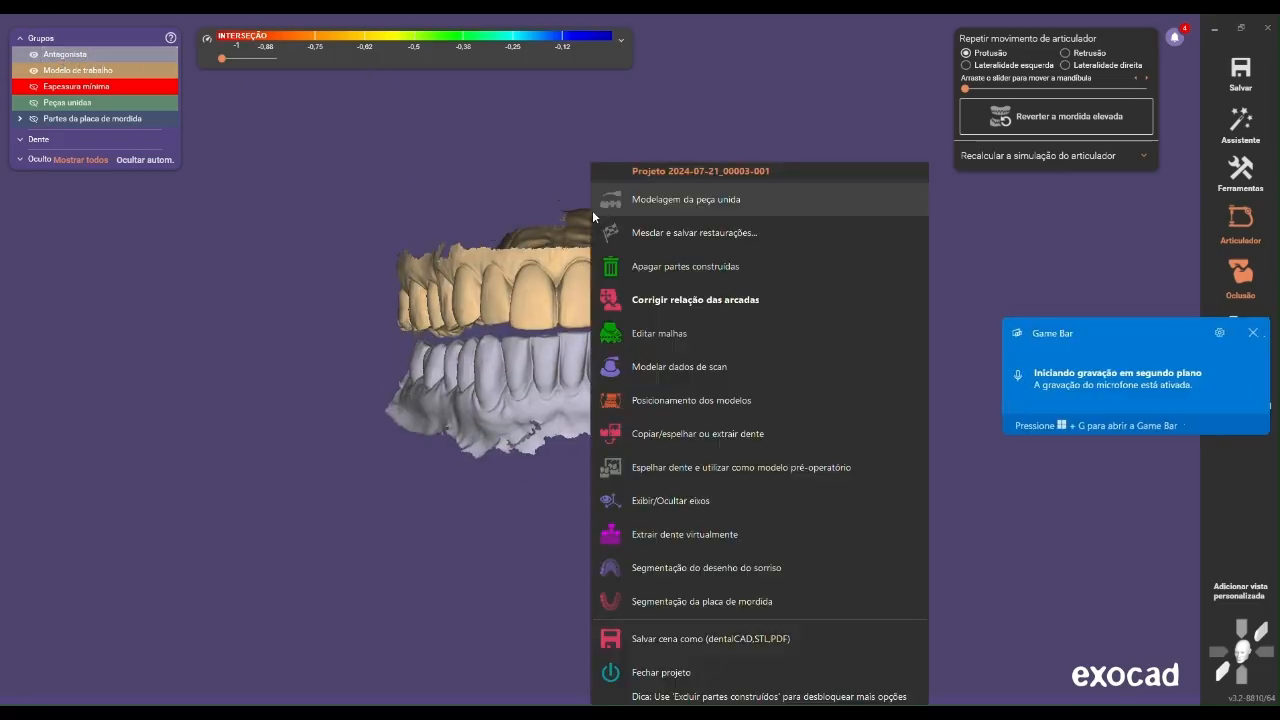
{"action": "left_click", "coordinate": [663, 641]}
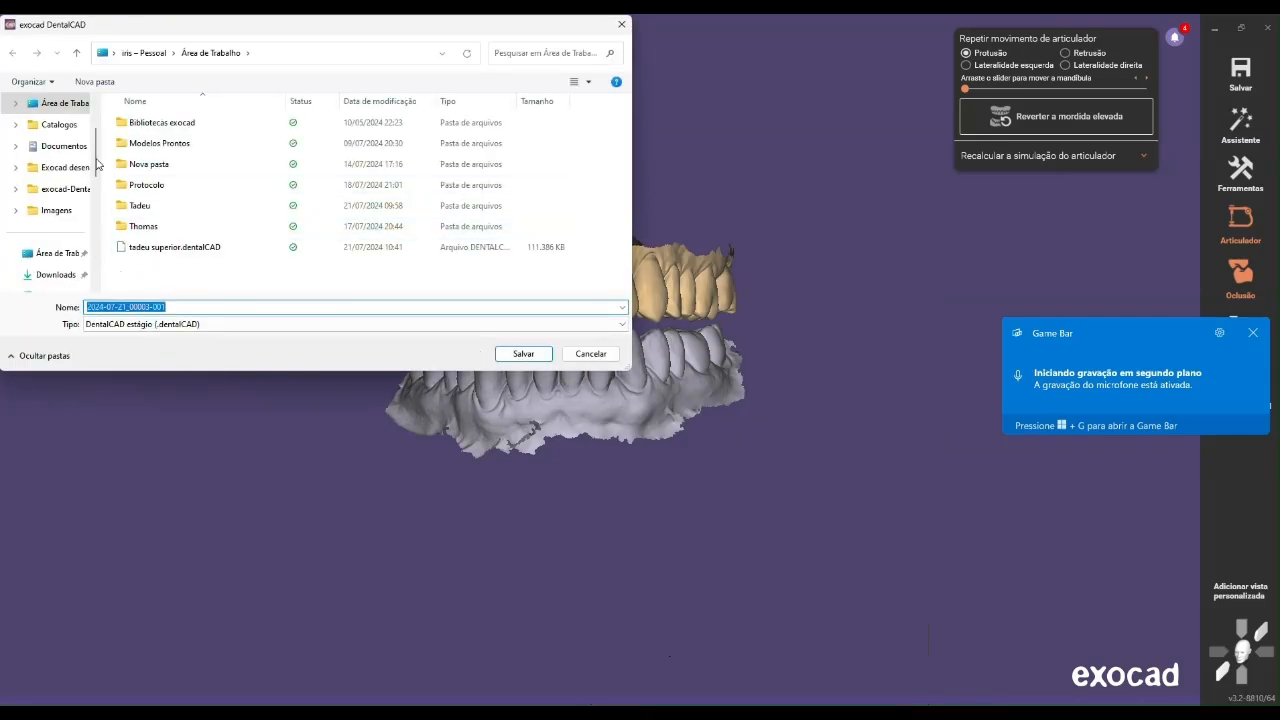
{"action": "type", "text": "tadeu mordida"}
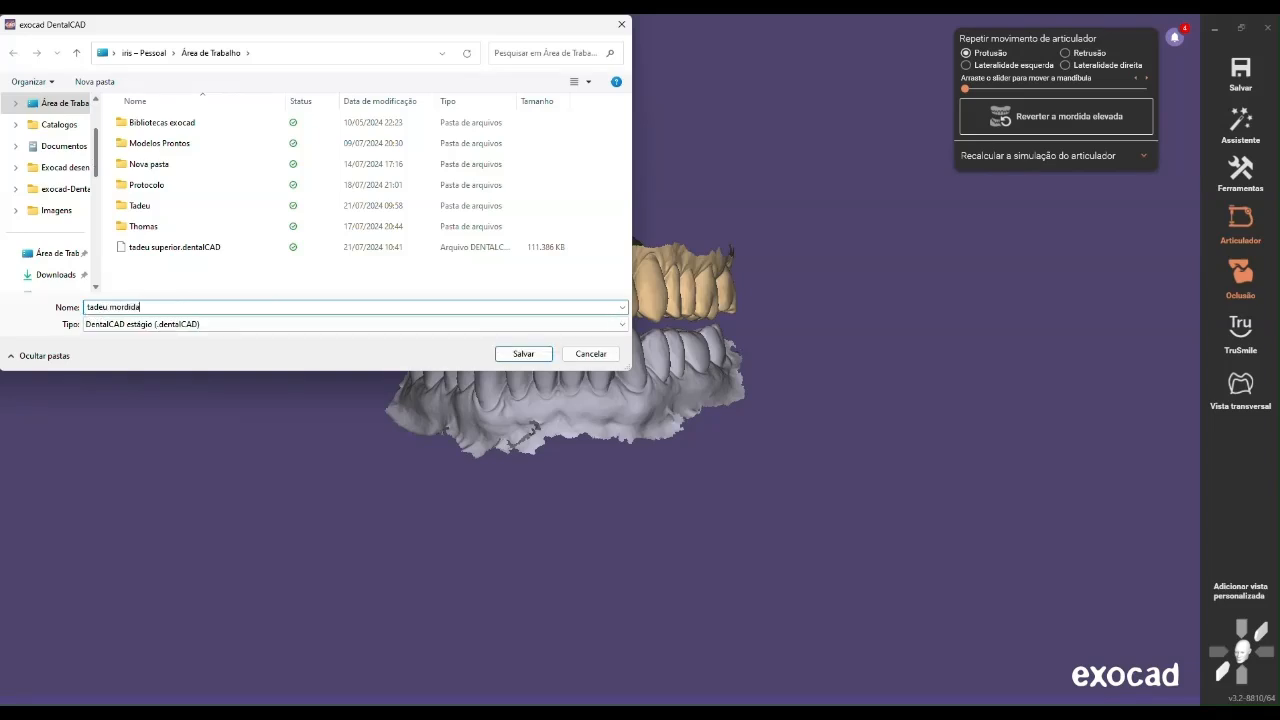
{"action": "left_click", "coordinate": [130, 324]}
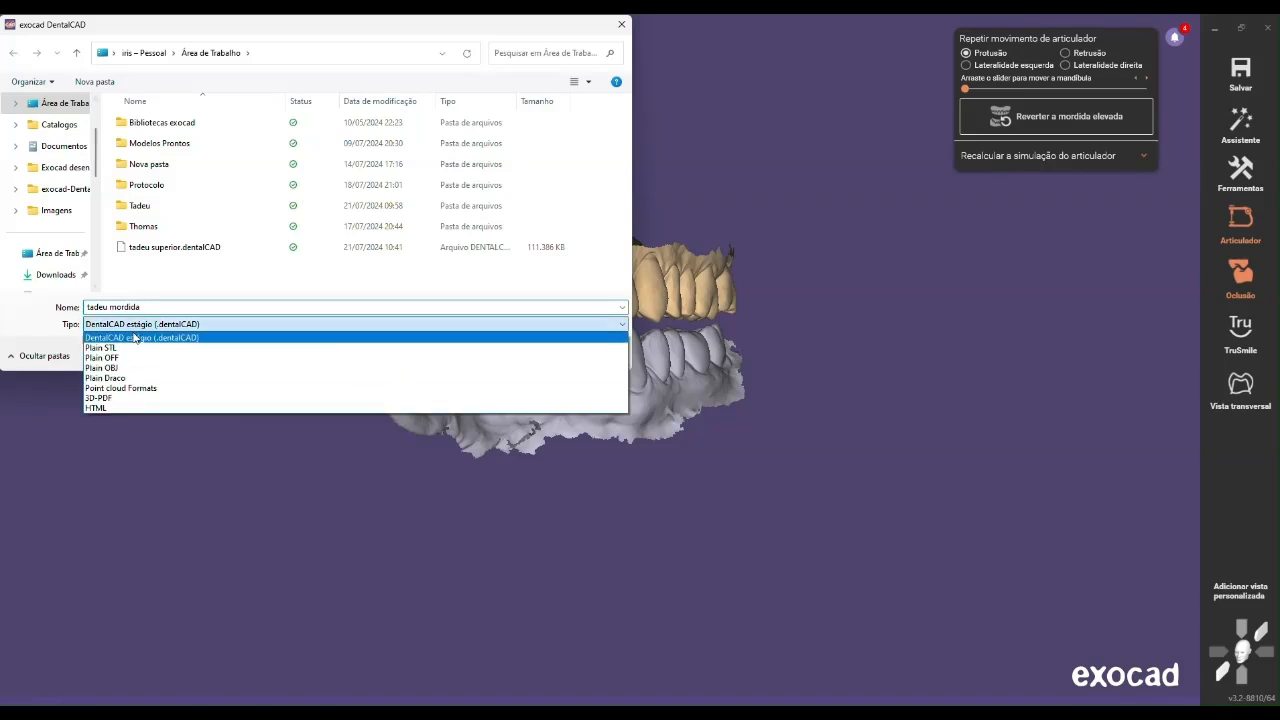
{"action": "left_click", "coordinate": [101, 347]}
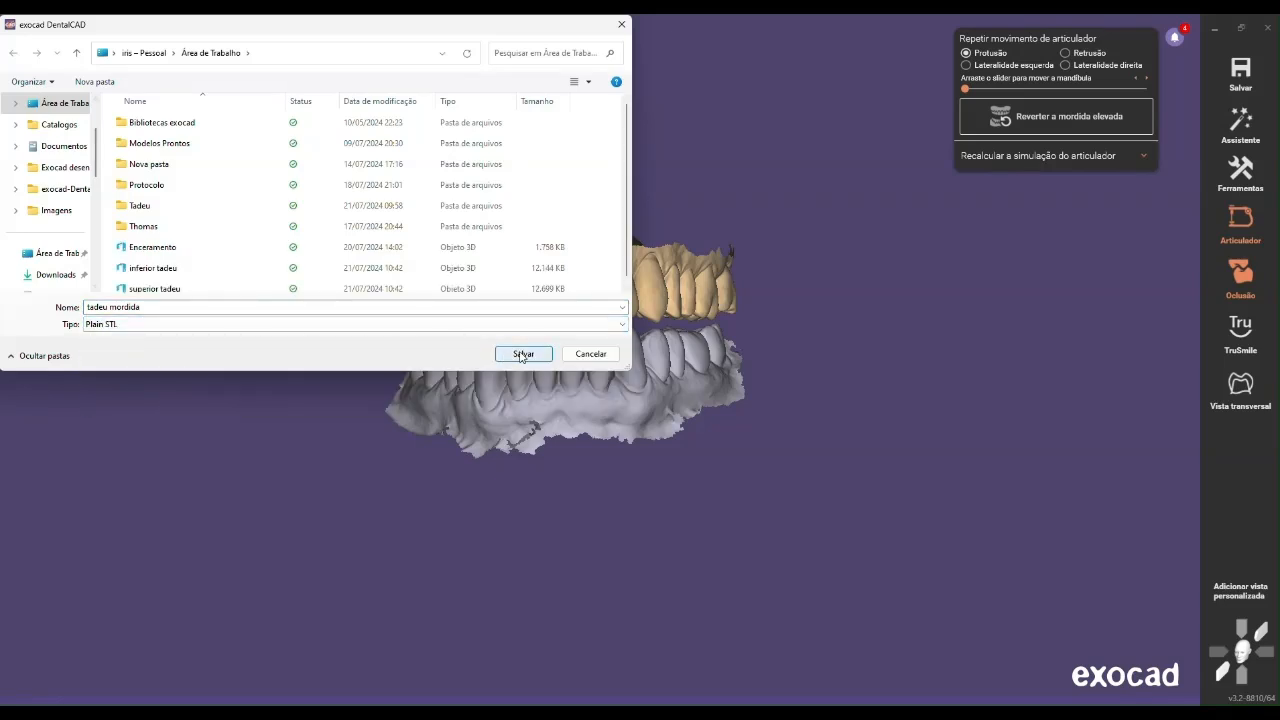
{"action": "left_click", "coordinate": [523, 354]}
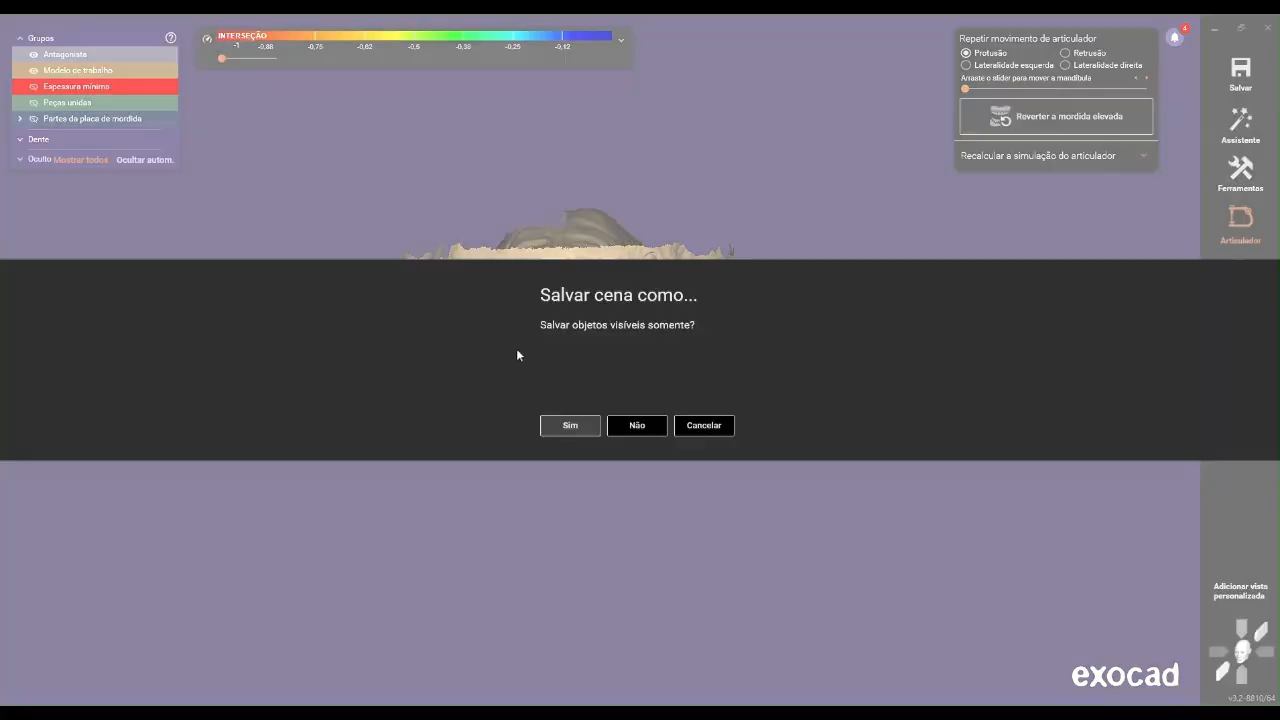
{"action": "left_click", "coordinate": [587, 430]}
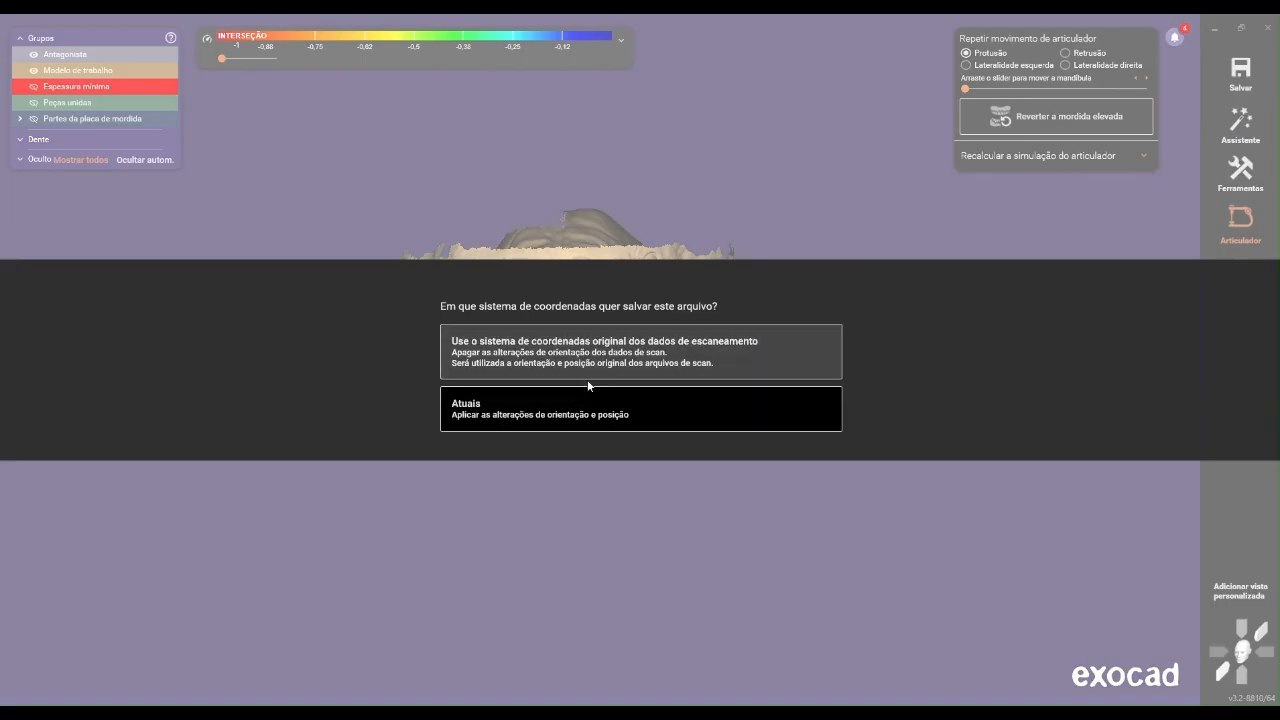
{"action": "left_click", "coordinate": [586, 418]}
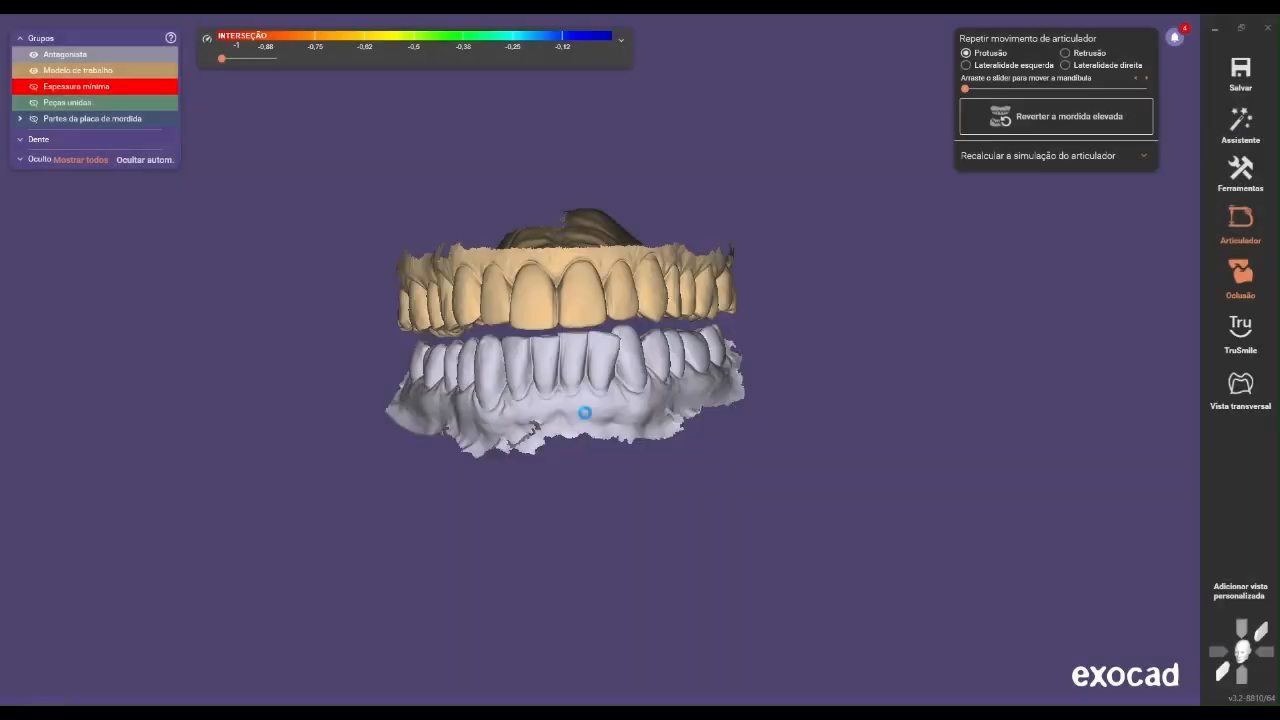
Return to the model project's window with the two loaded arches
{"action": "left_click", "coordinate": [1217, 26]}
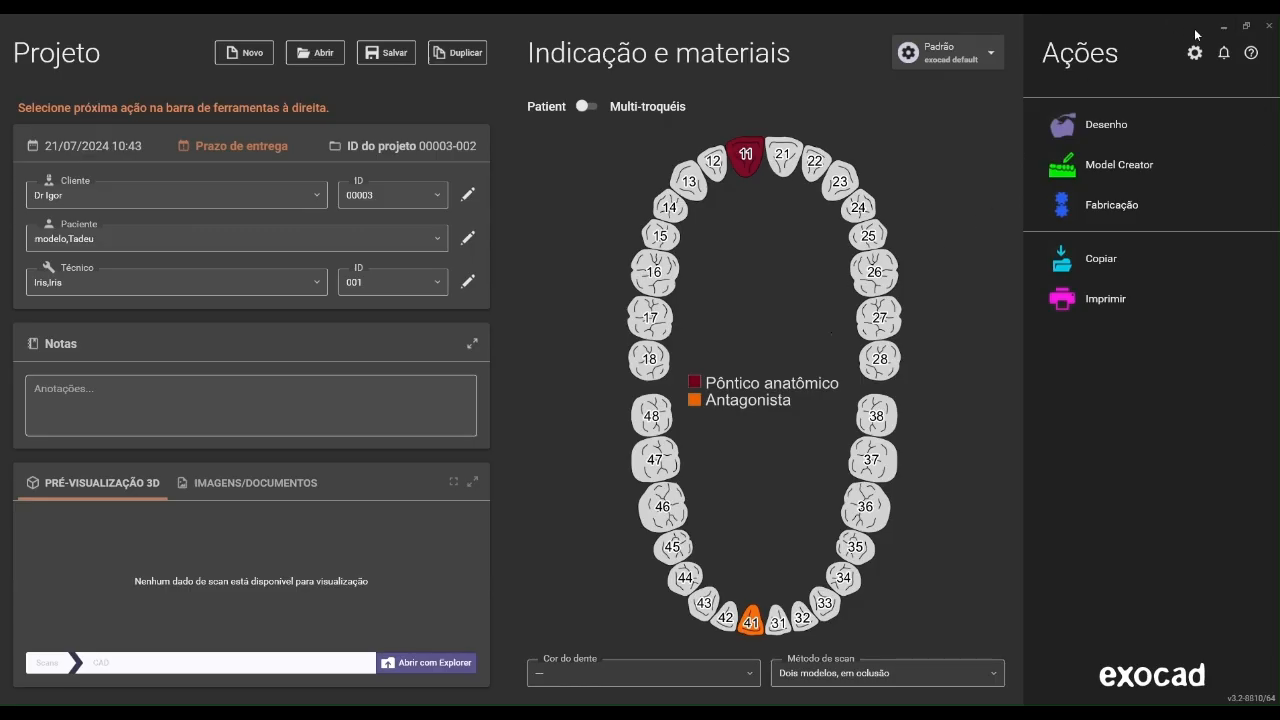
{"action": "left_click", "coordinate": [1223, 26]}
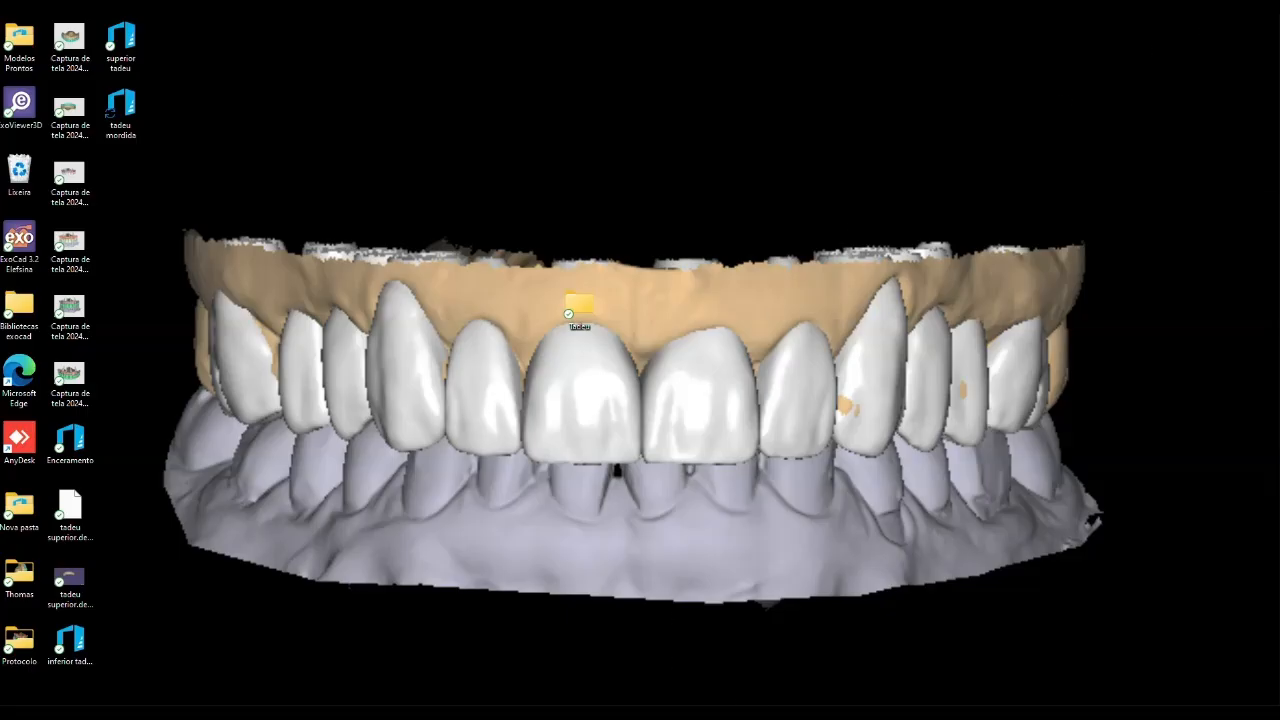
{"action": "left_click", "coordinate": [829, 673]}
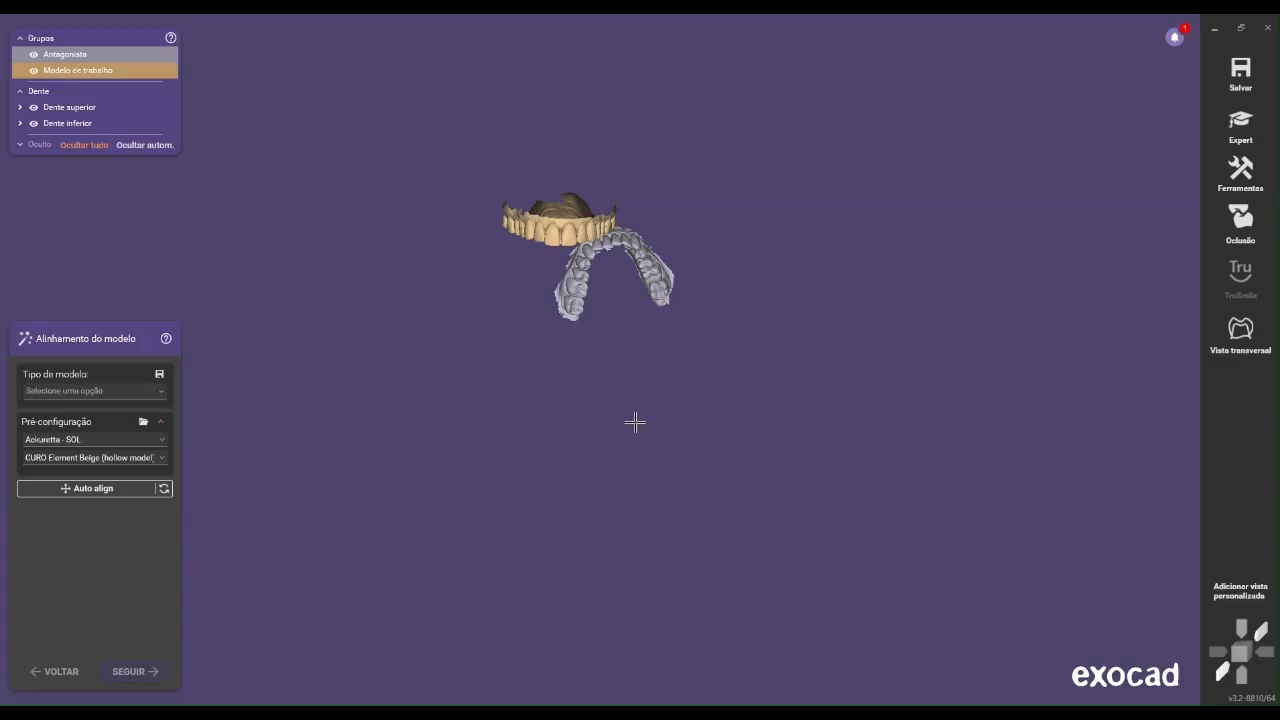
Change from the wizard to Expert mode and open the tool for adding and removing meshes
{"action": "left_click", "coordinate": [1250, 180]}
{"action": "left_click", "coordinate": [1140, 123]}
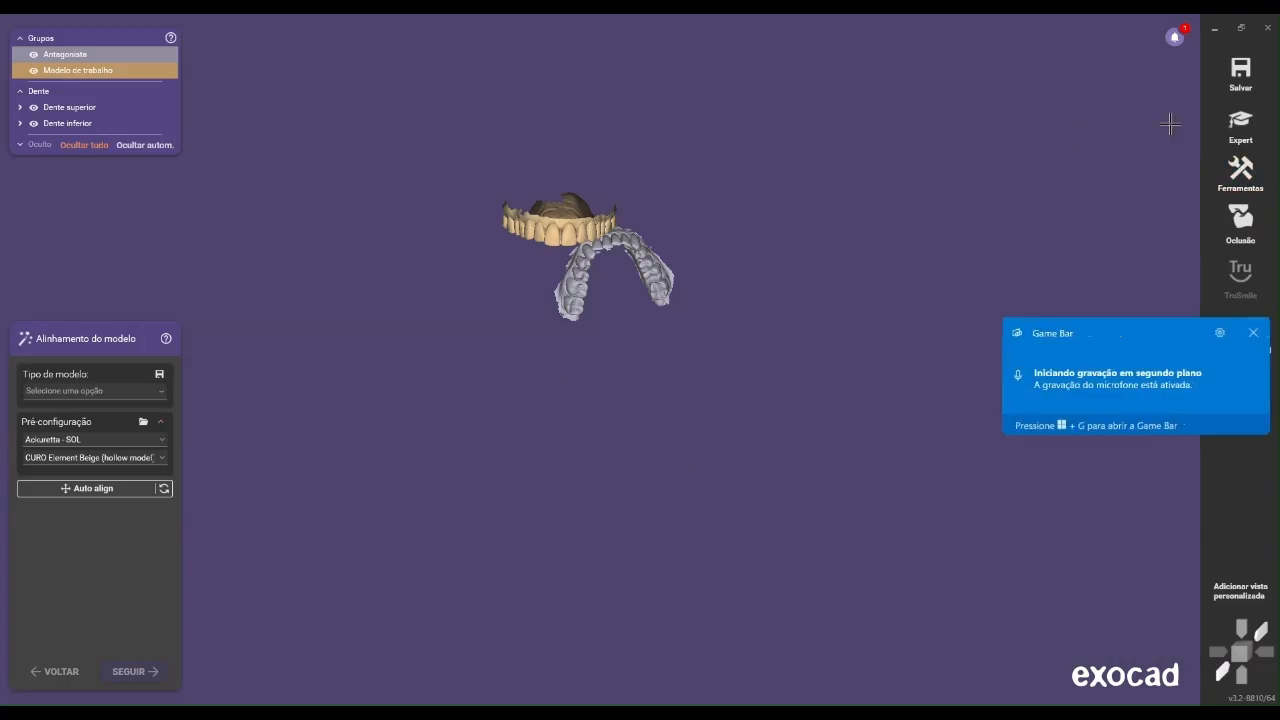
{"action": "left_click", "coordinate": [1230, 135]}
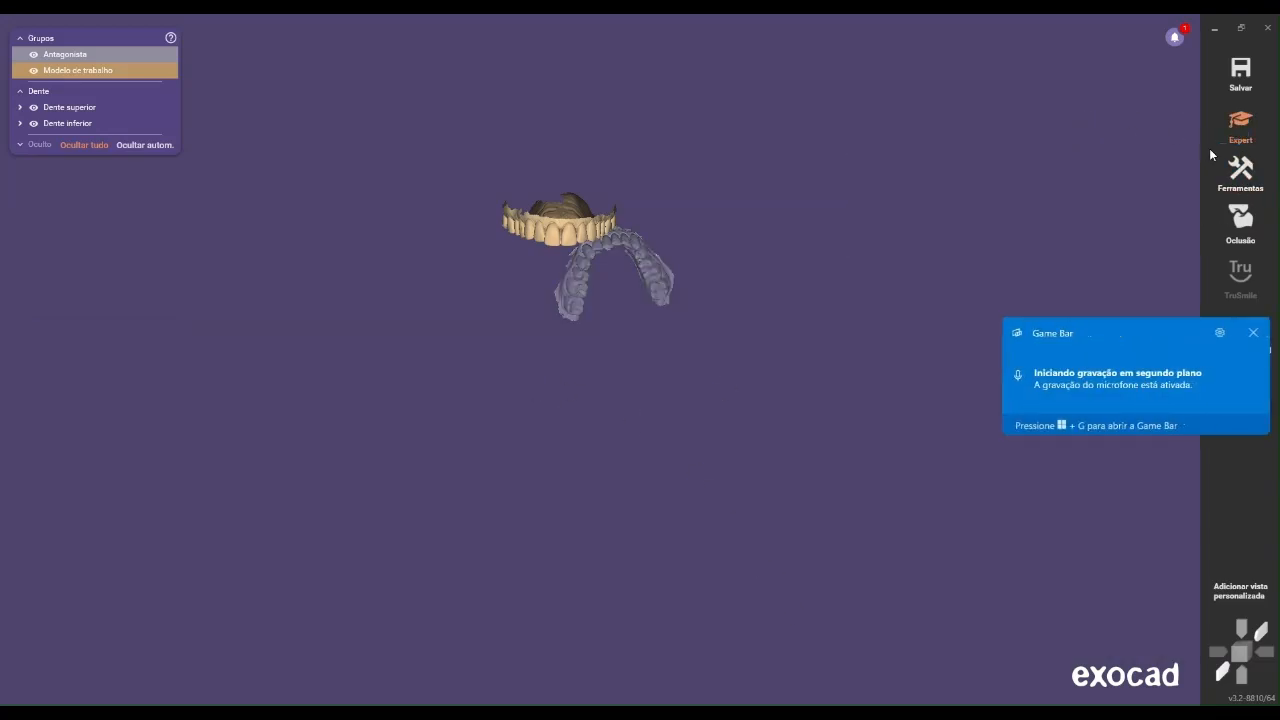
{"action": "left_click", "coordinate": [1258, 185]}
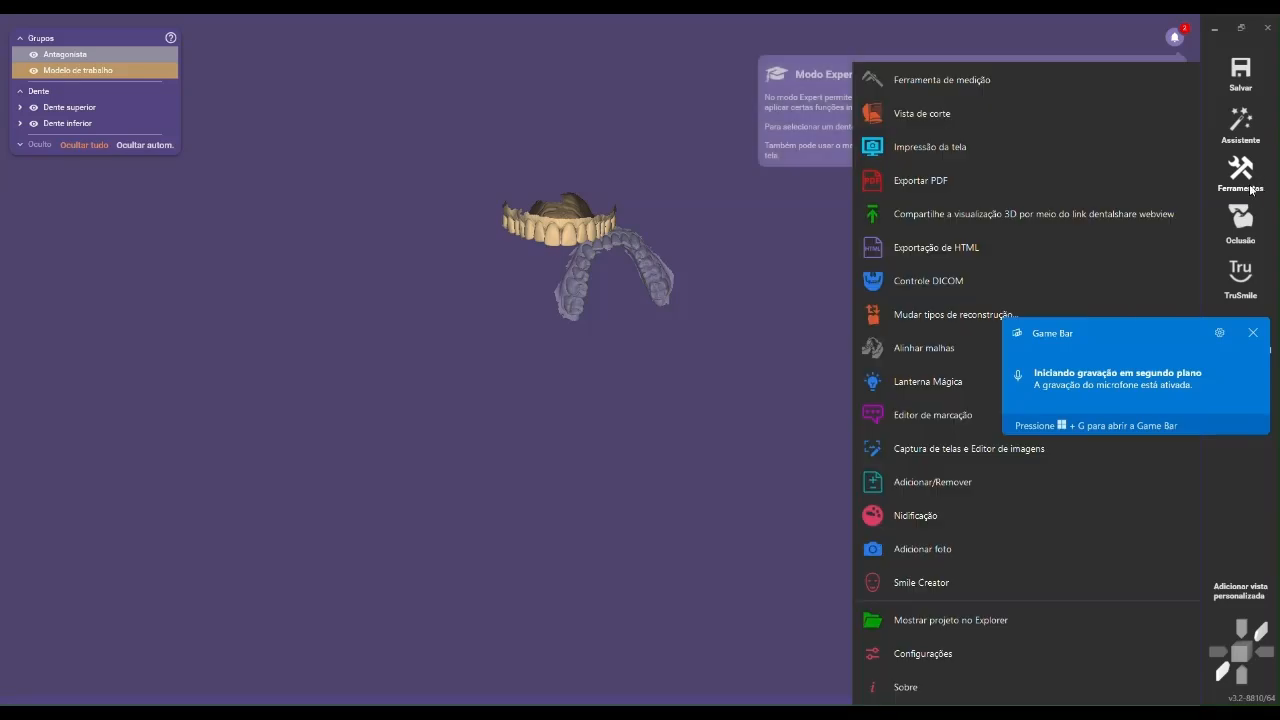
{"action": "left_click", "coordinate": [969, 479]}
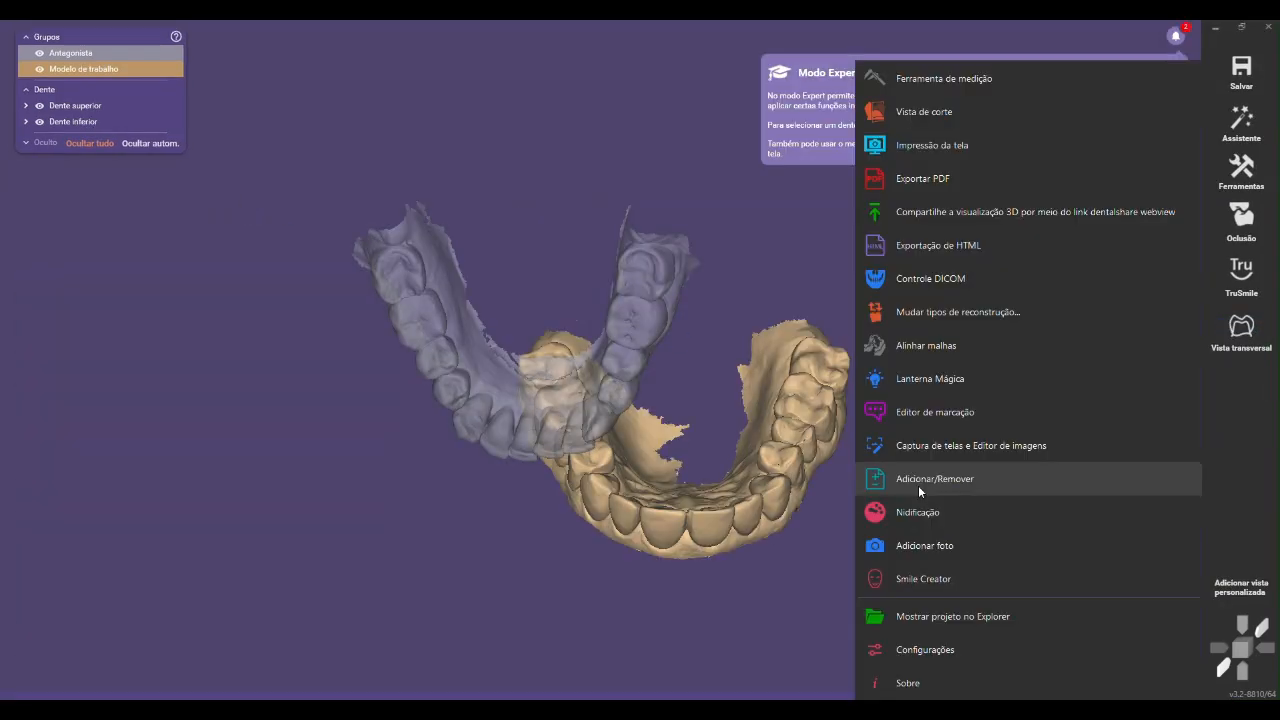
{"action": "left_click", "coordinate": [919, 484]}
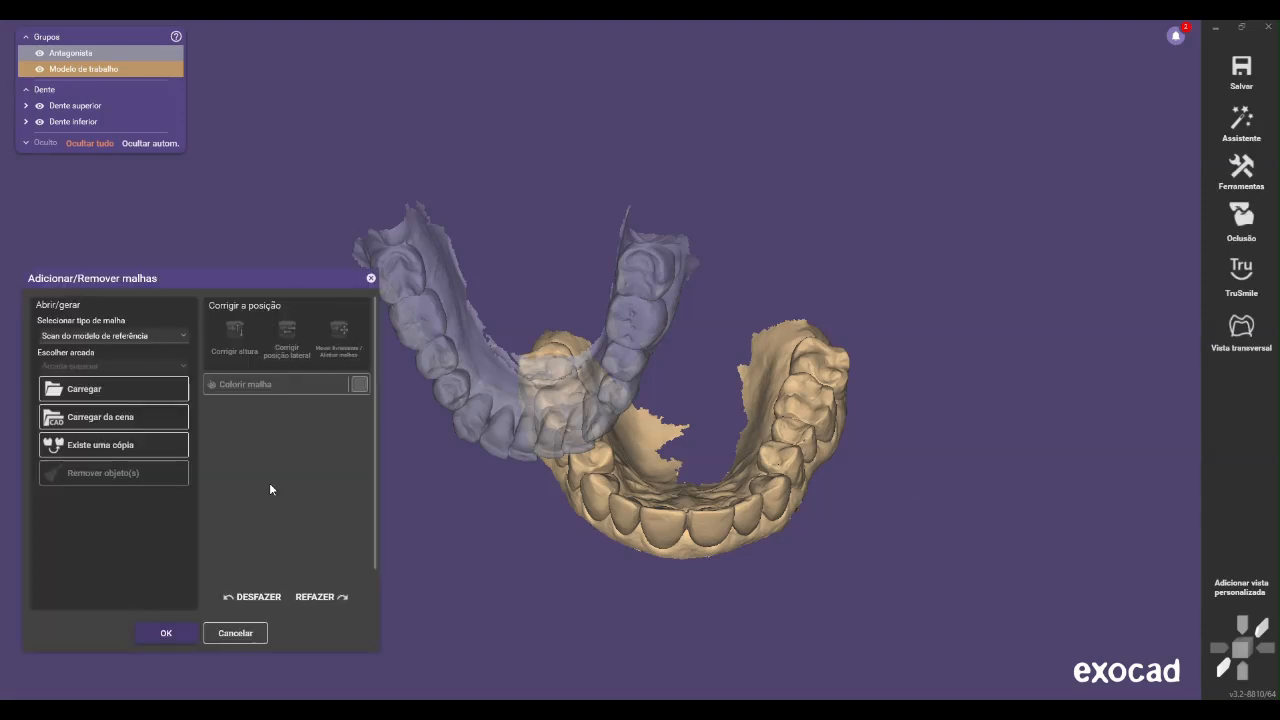
{"action": "left_click", "coordinate": [117, 336]}
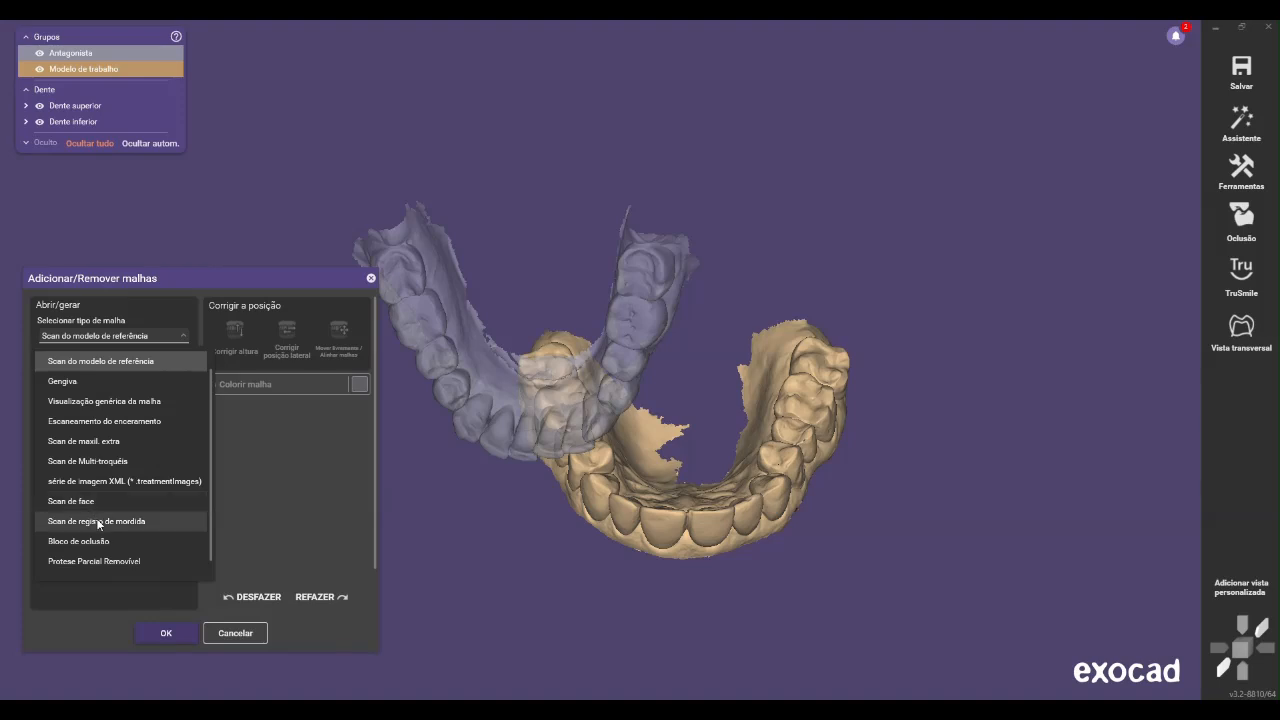
{"action": "scroll", "coordinate": [115, 538], "scroll_direction": "down", "scroll_amount": 1}
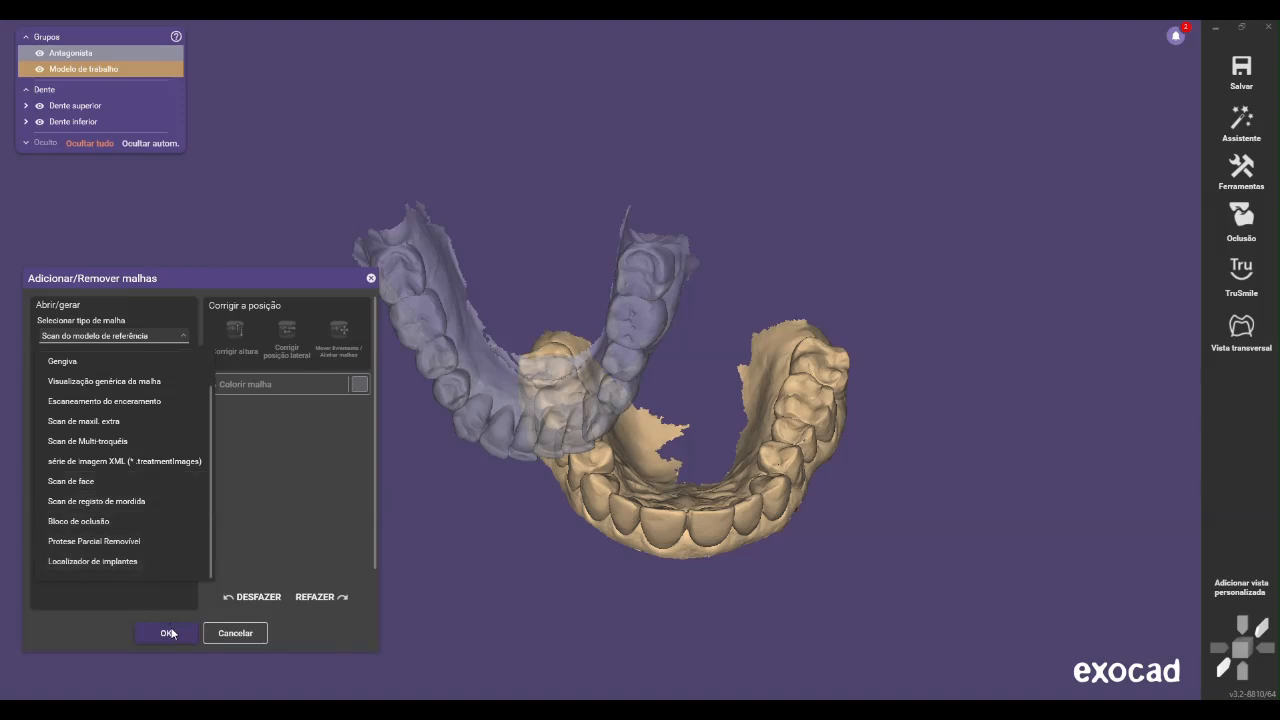
{"action": "left_click", "coordinate": [110, 503]}
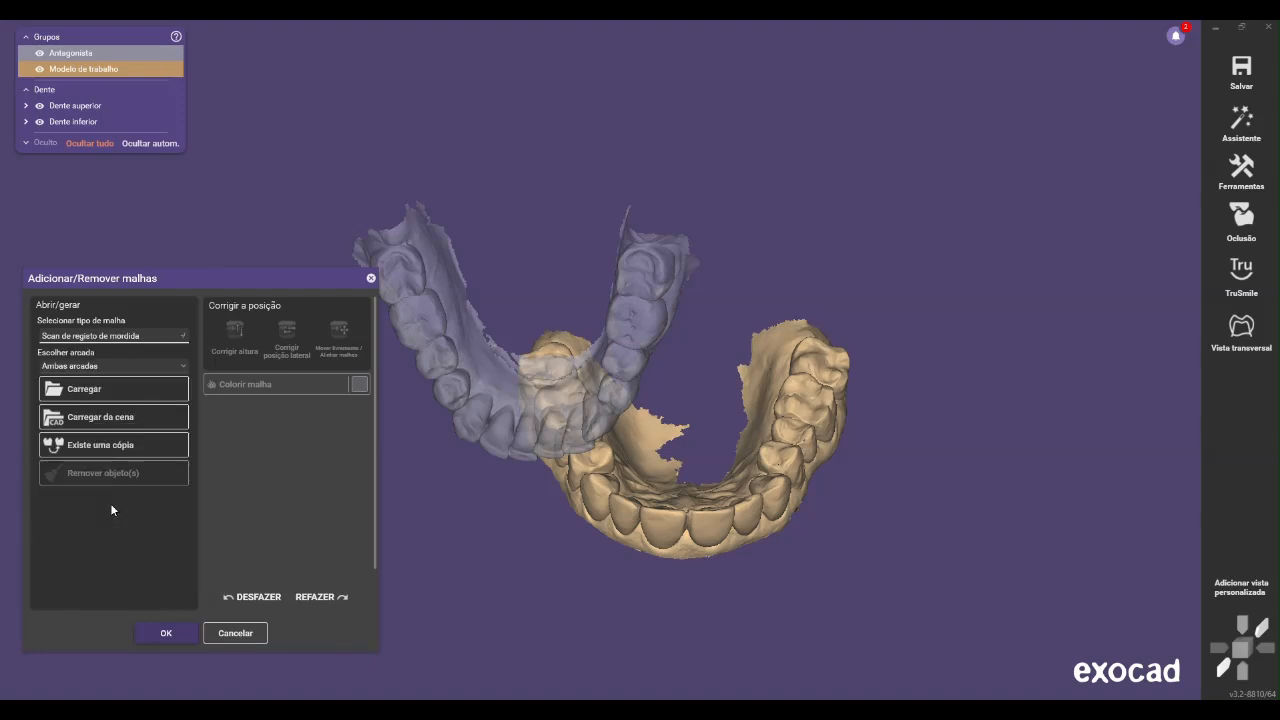
{"action": "left_click", "coordinate": [166, 633]}
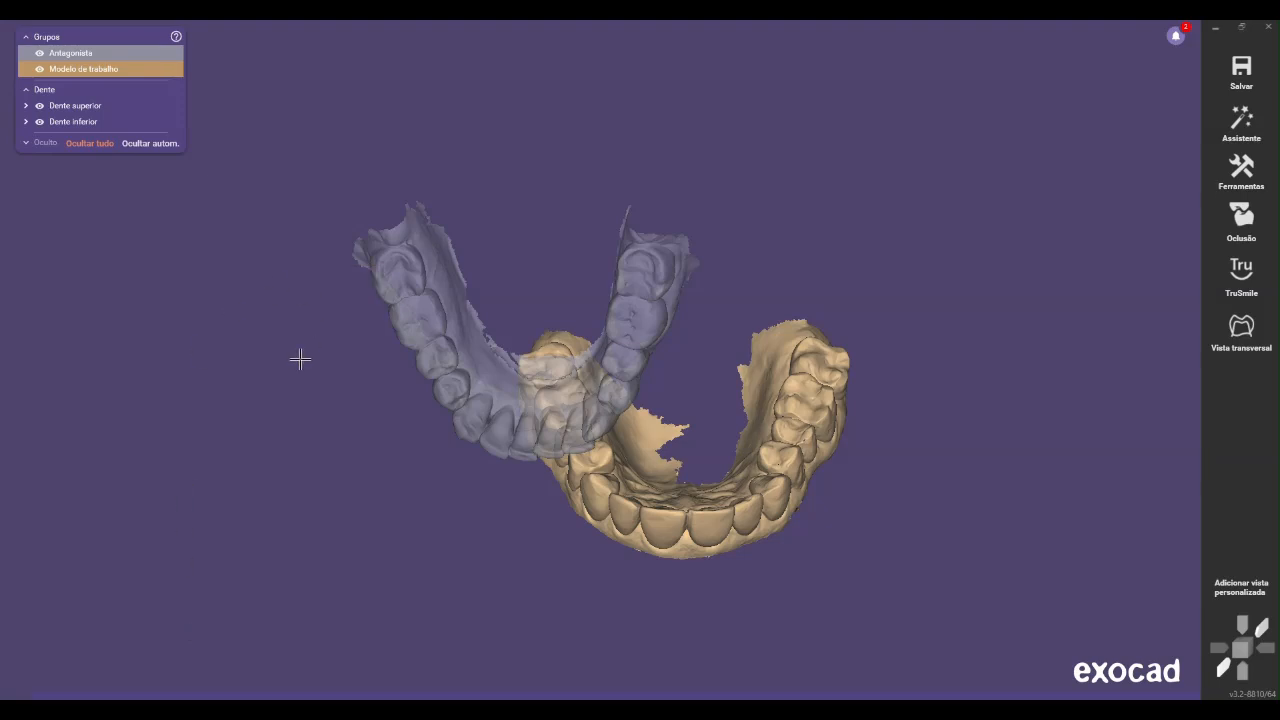
{"action": "left_click", "coordinate": [1241, 170]}
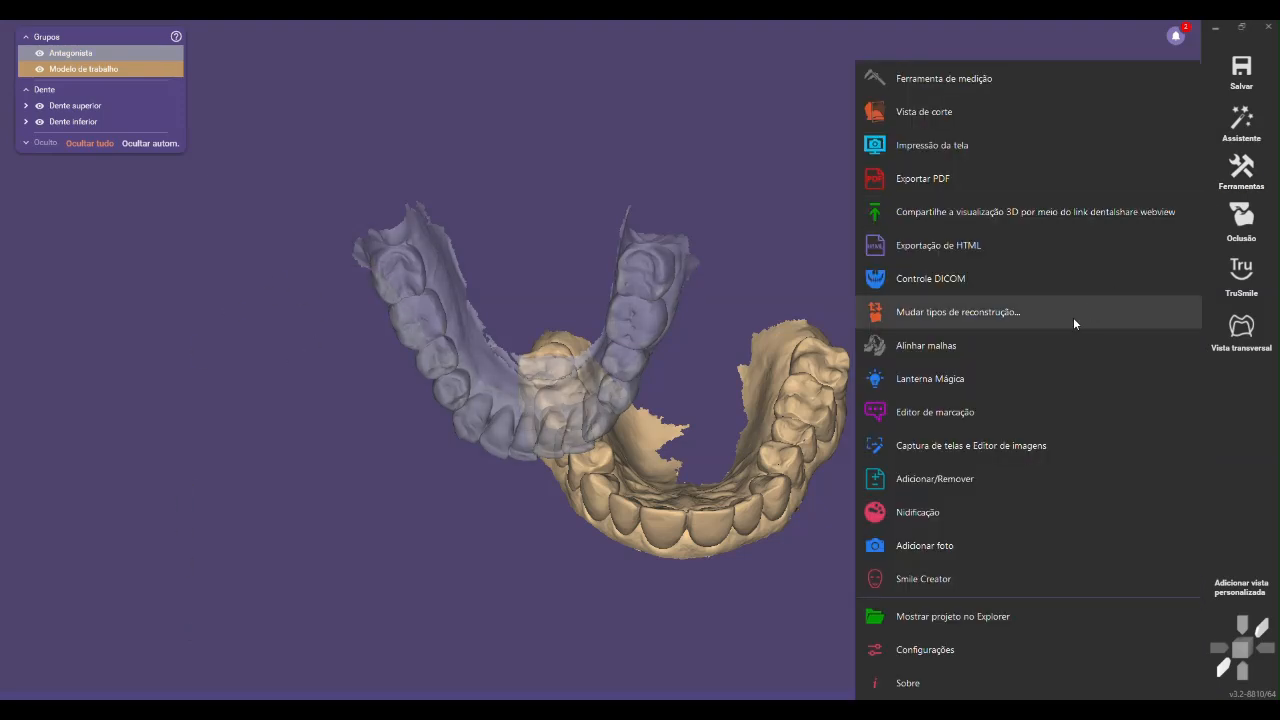
{"action": "left_click", "coordinate": [1000, 476]}
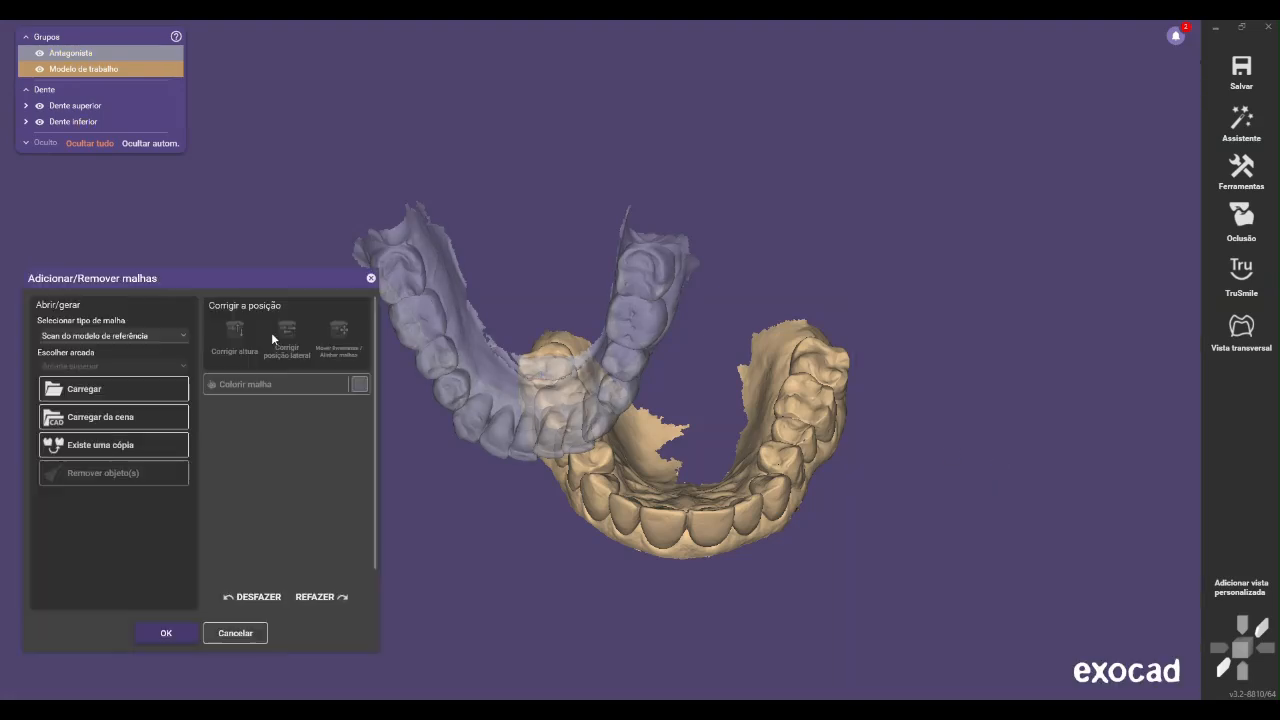
Load the STL named with the patient's name plus "mordida" as a bite registration scan for both arches, using the bite scan's position as reference
{"action": "left_click", "coordinate": [86, 334]}
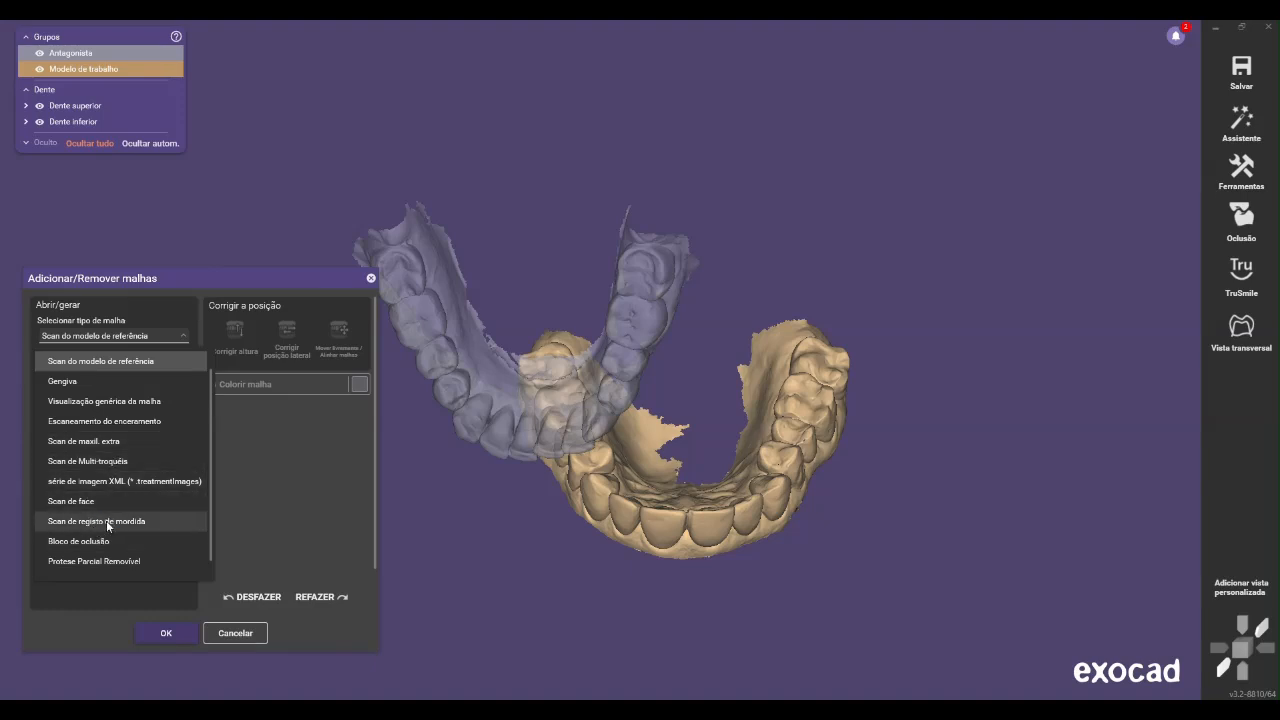
{"action": "left_click", "coordinate": [106, 520]}
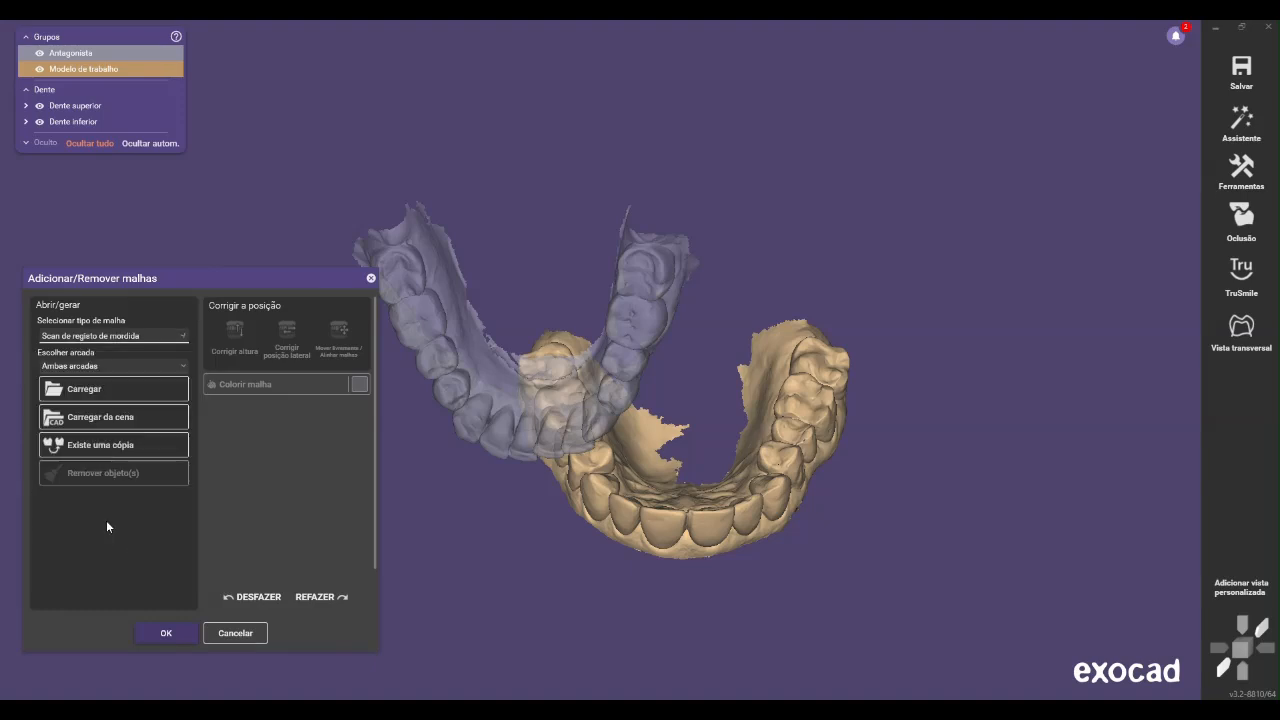
{"action": "left_click", "coordinate": [120, 399]}
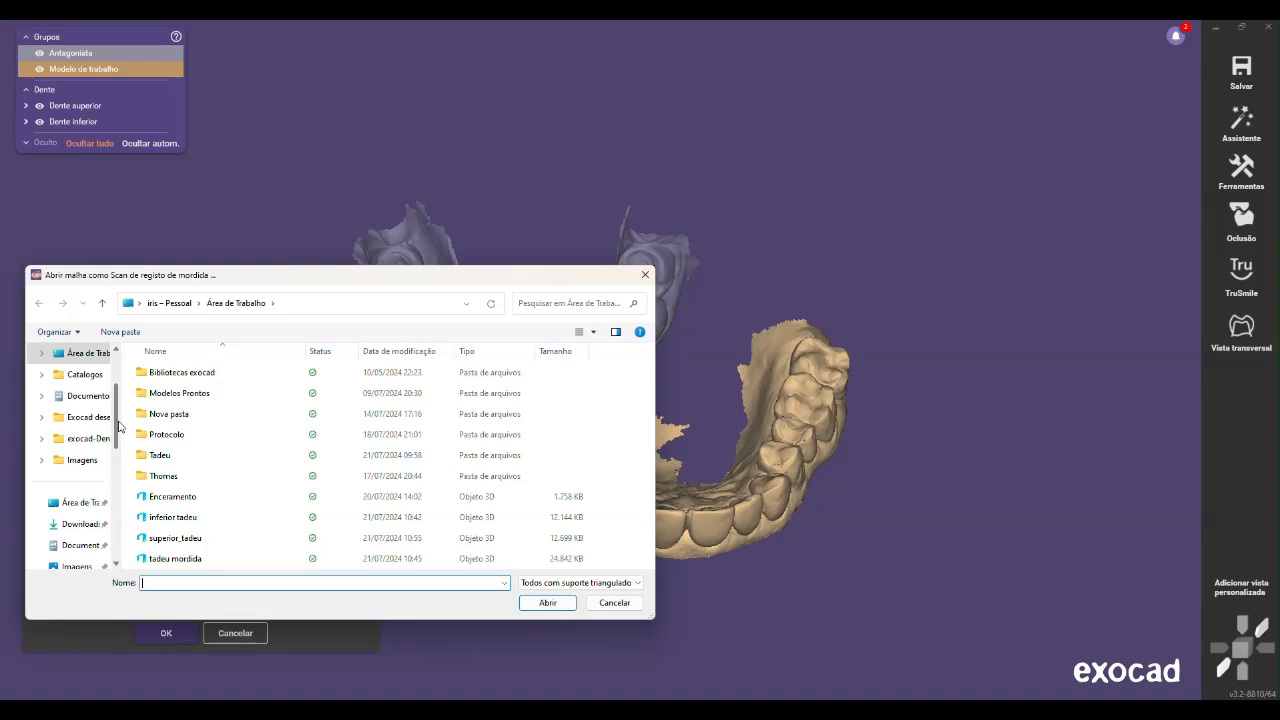
{"action": "left_click_drag", "start_coordinate": [117, 427], "coordinate": [117, 535]}
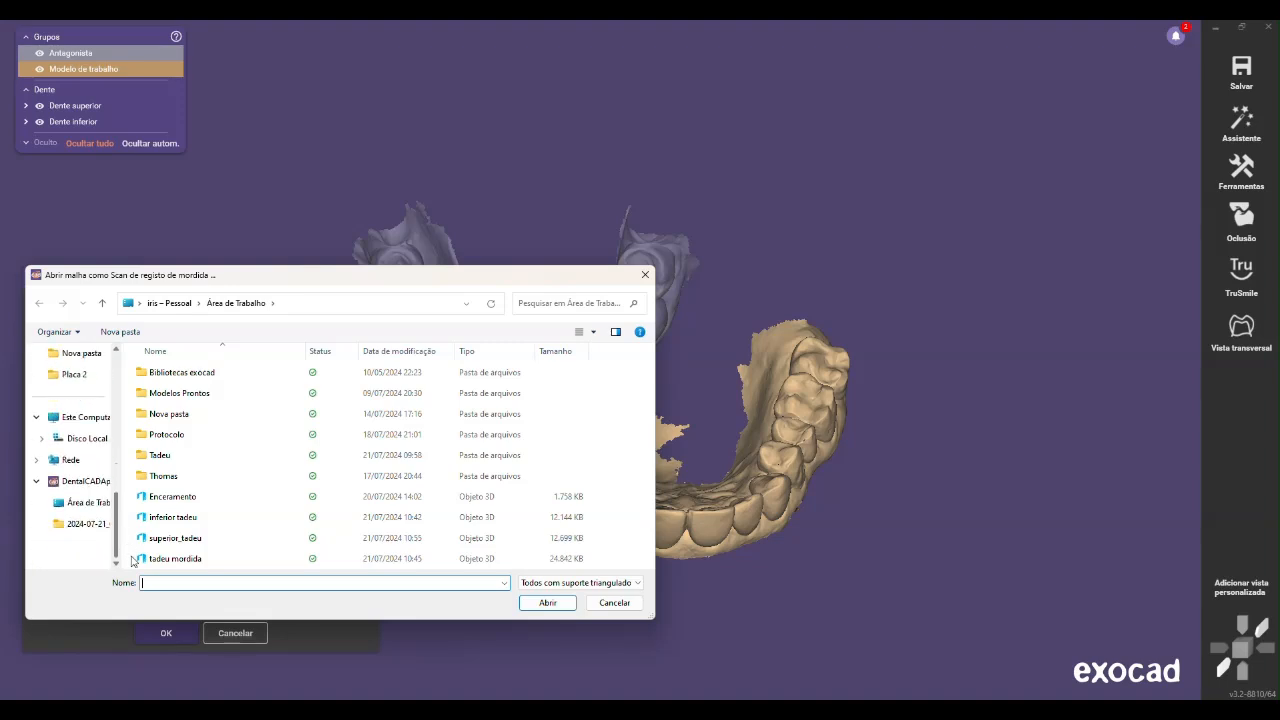
{"action": "double_click", "coordinate": [245, 558]}
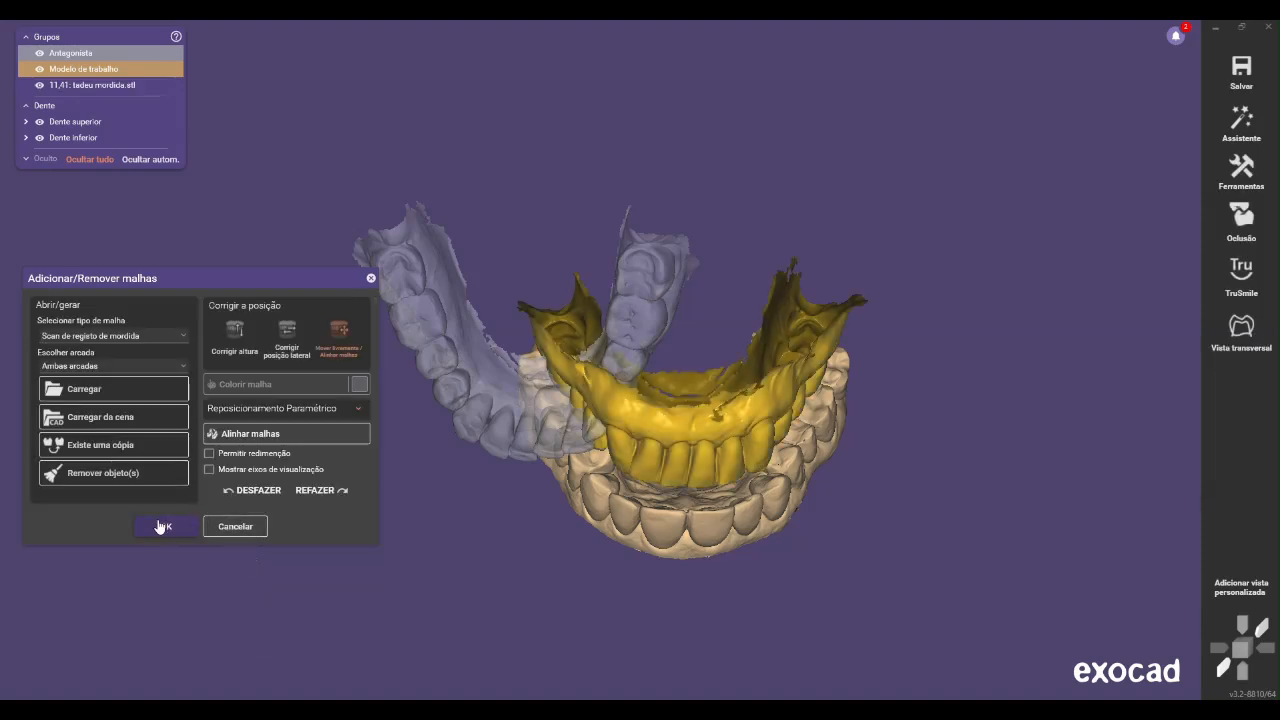
{"action": "left_click", "coordinate": [164, 526]}
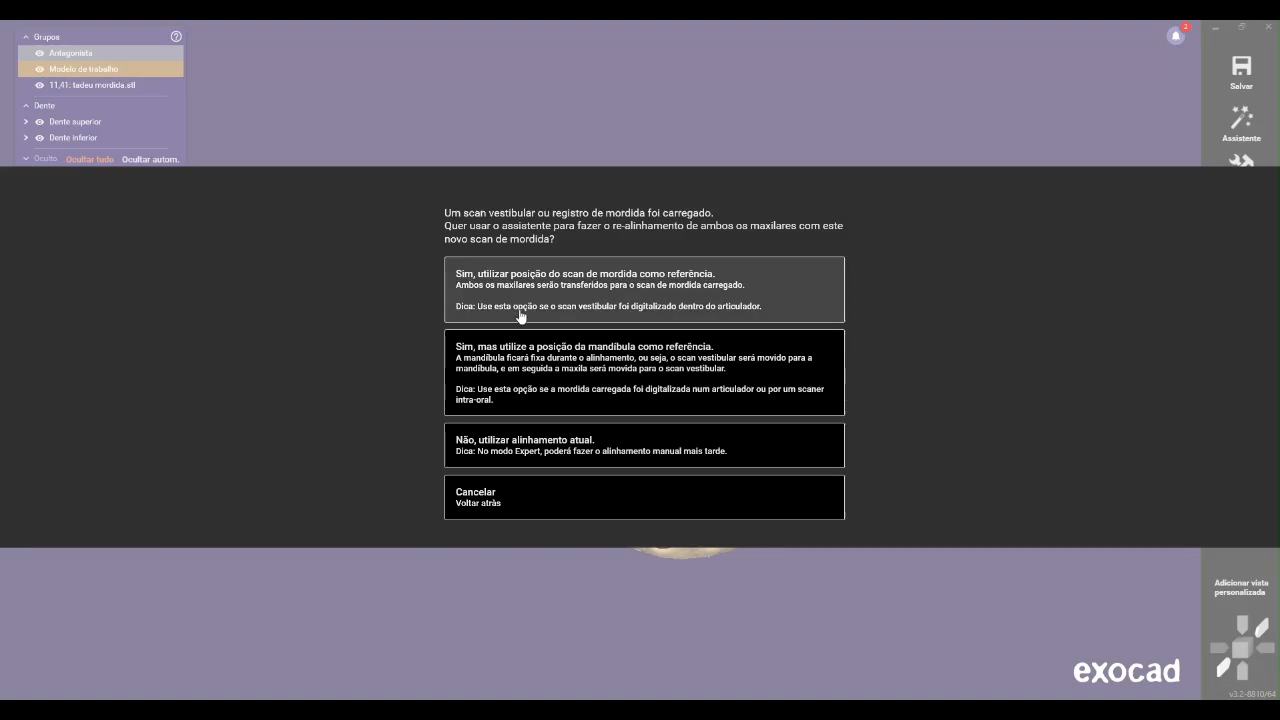
{"action": "left_click", "coordinate": [609, 278]}
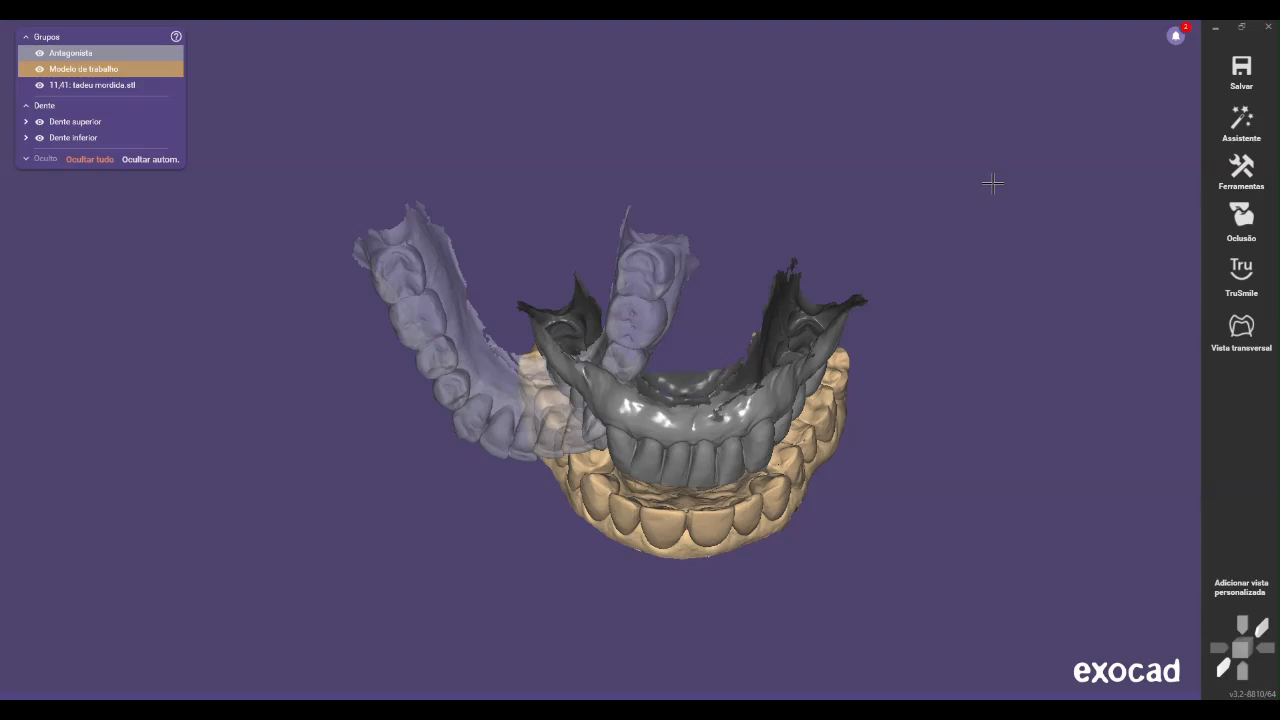
Align the lower arch to the bite scan by matching a point on the gum below the lower incisors, and accept the result
{"action": "right_click_drag", "start_coordinate": [792, 311], "coordinate": [608, 514]}
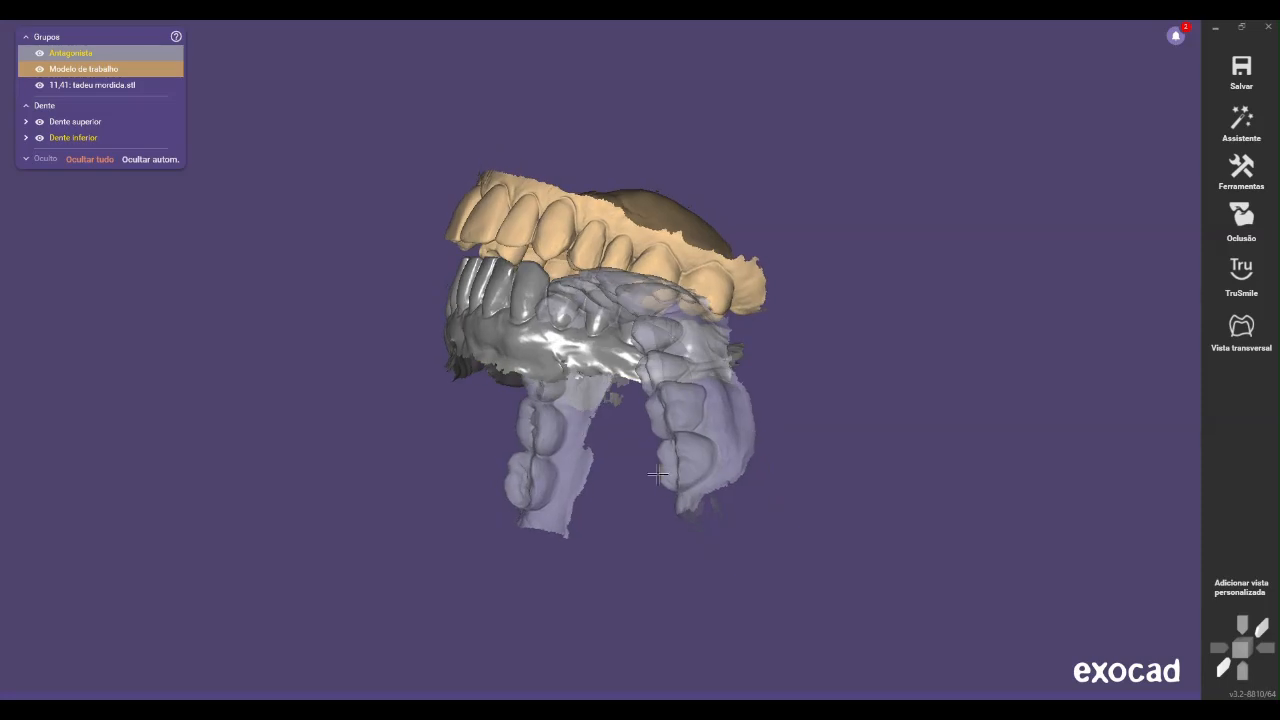
{"action": "right_click_drag", "start_coordinate": [782, 543], "coordinate": [823, 577]}
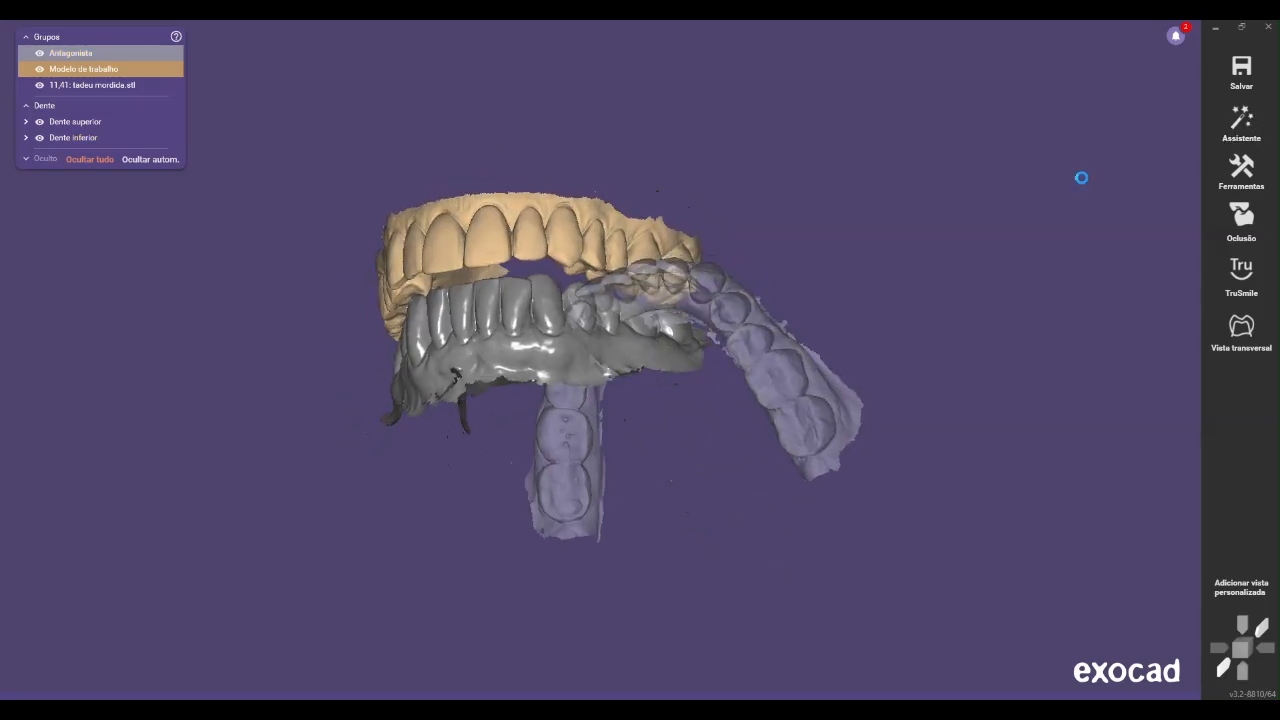
{"action": "right_click", "coordinate": [1080, 177]}
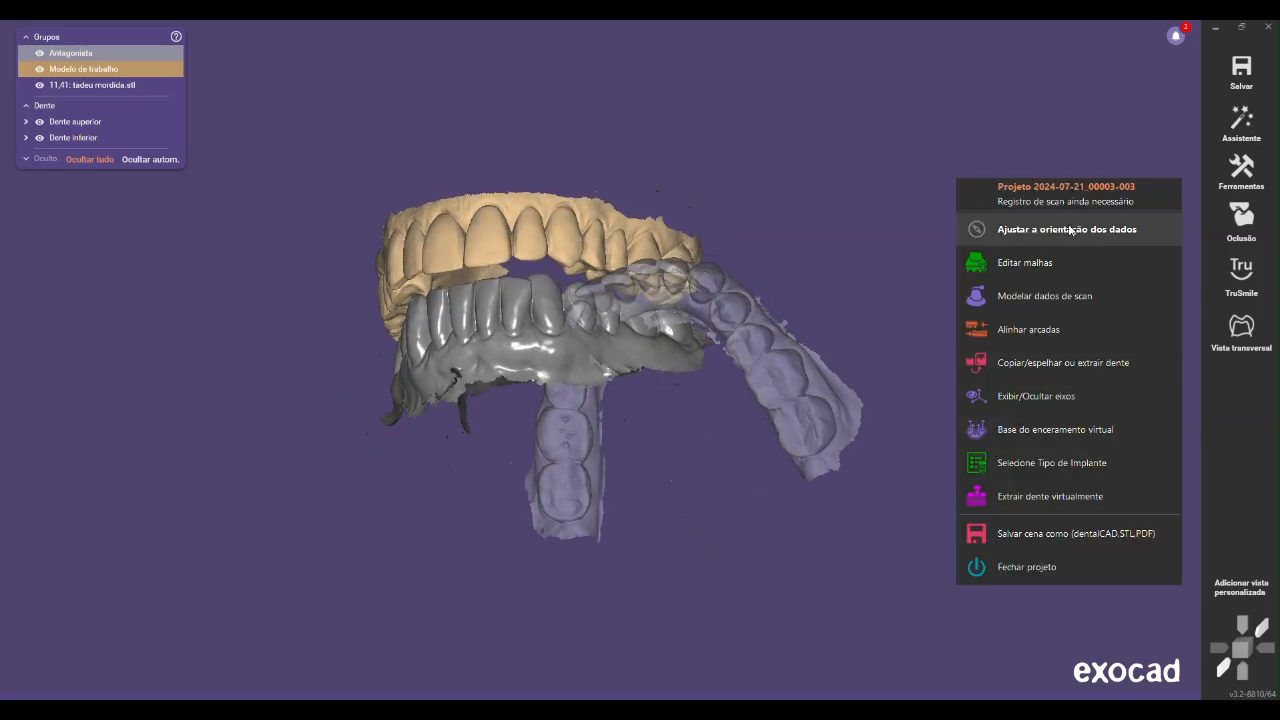
{"action": "left_click", "coordinate": [1046, 331]}
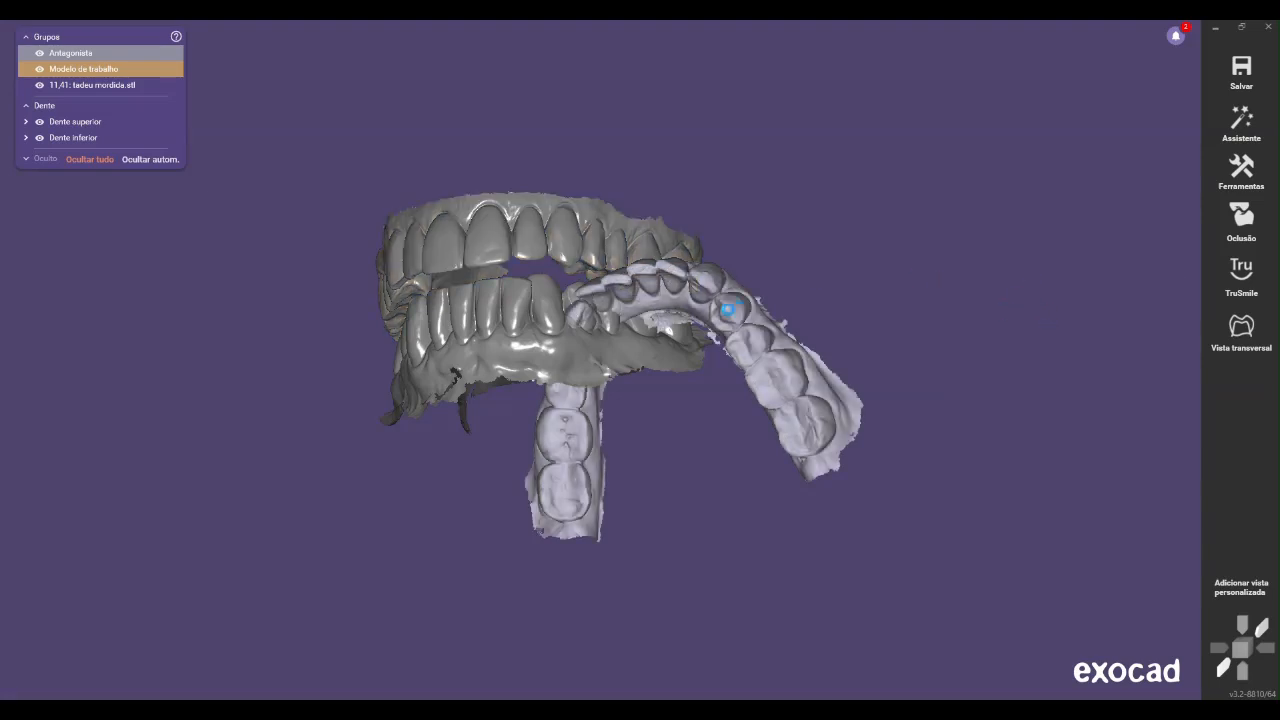
{"action": "right_click_drag", "start_coordinate": [568, 572], "coordinate": [553, 574]}
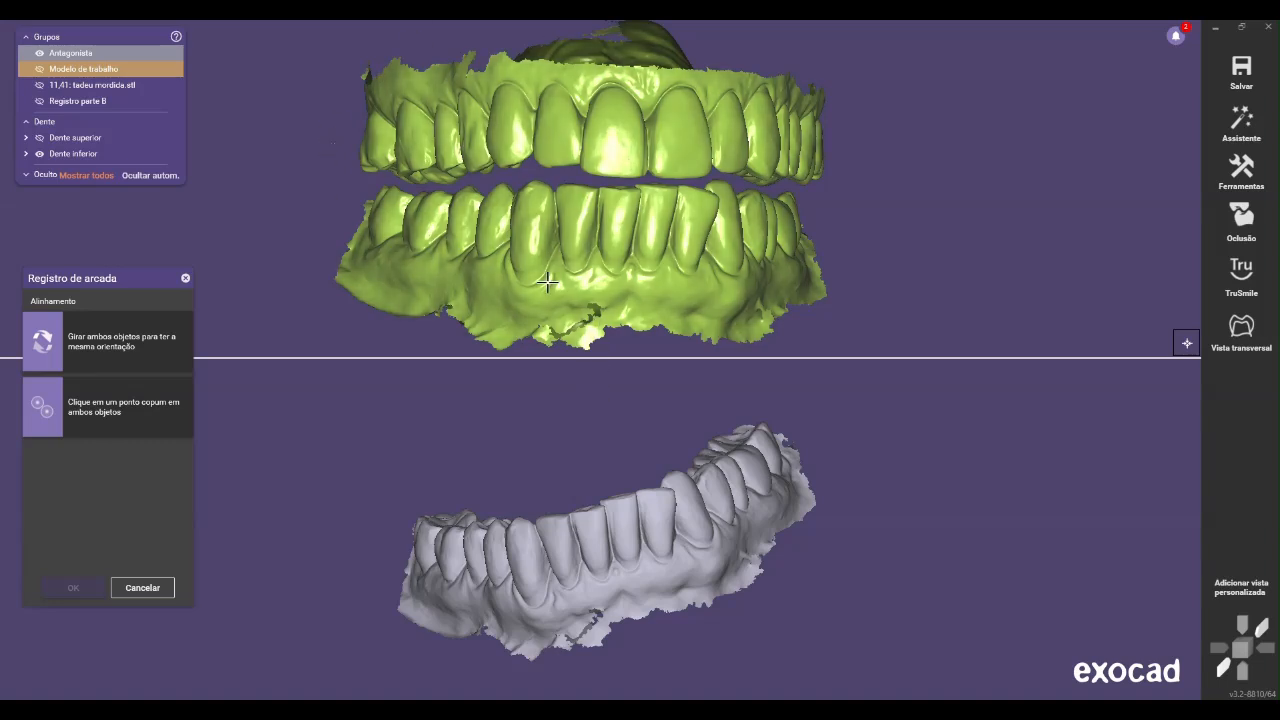
{"action": "left_click", "coordinate": [613, 574]}
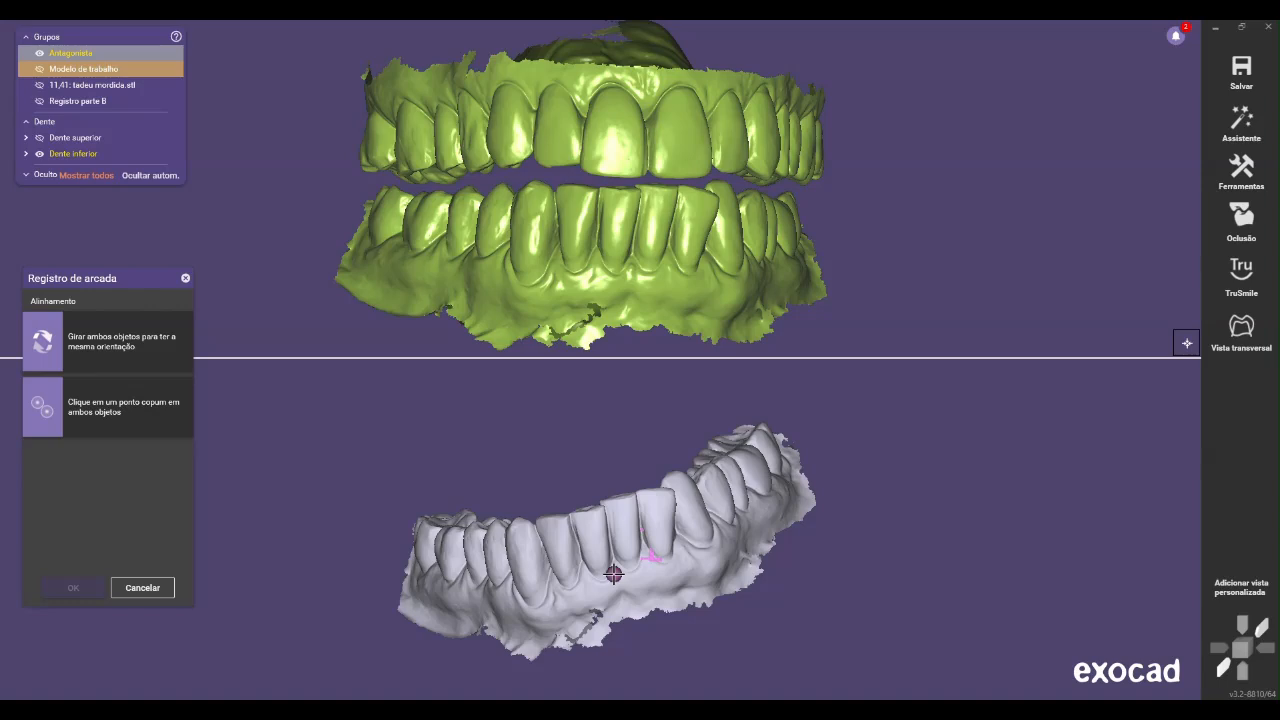
{"action": "left_click", "coordinate": [632, 265]}
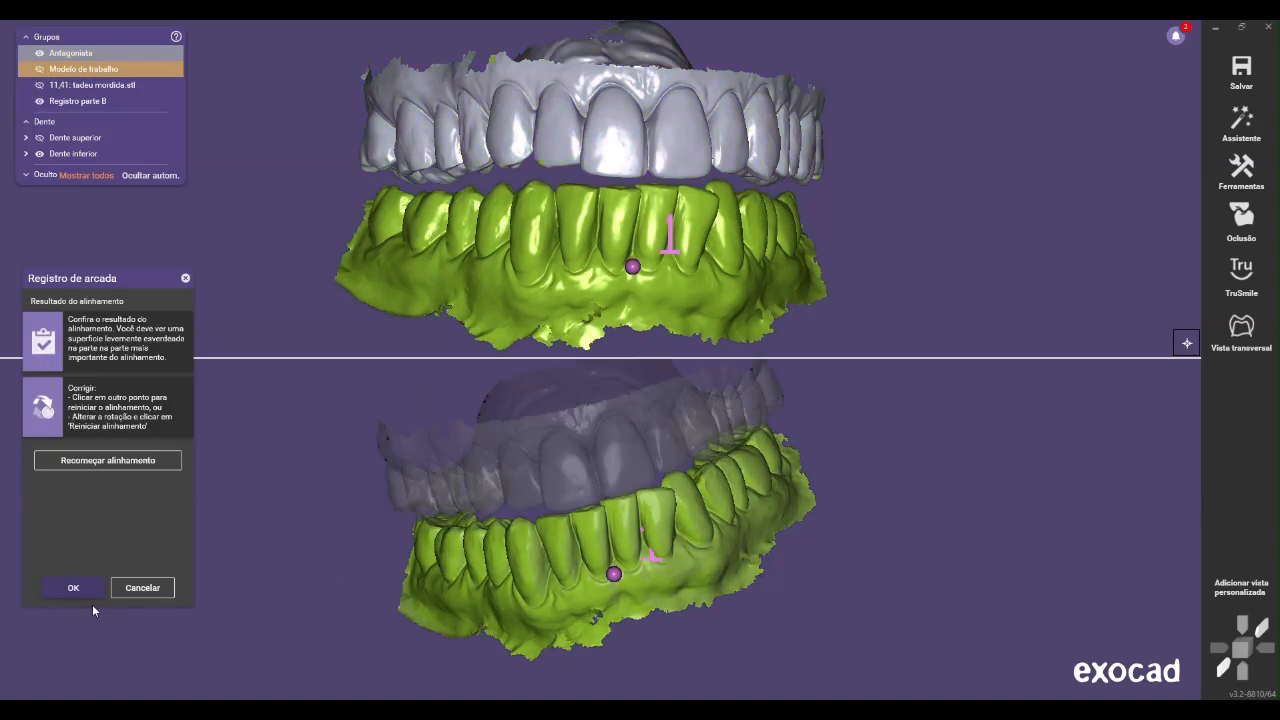
{"action": "left_click", "coordinate": [98, 589]}
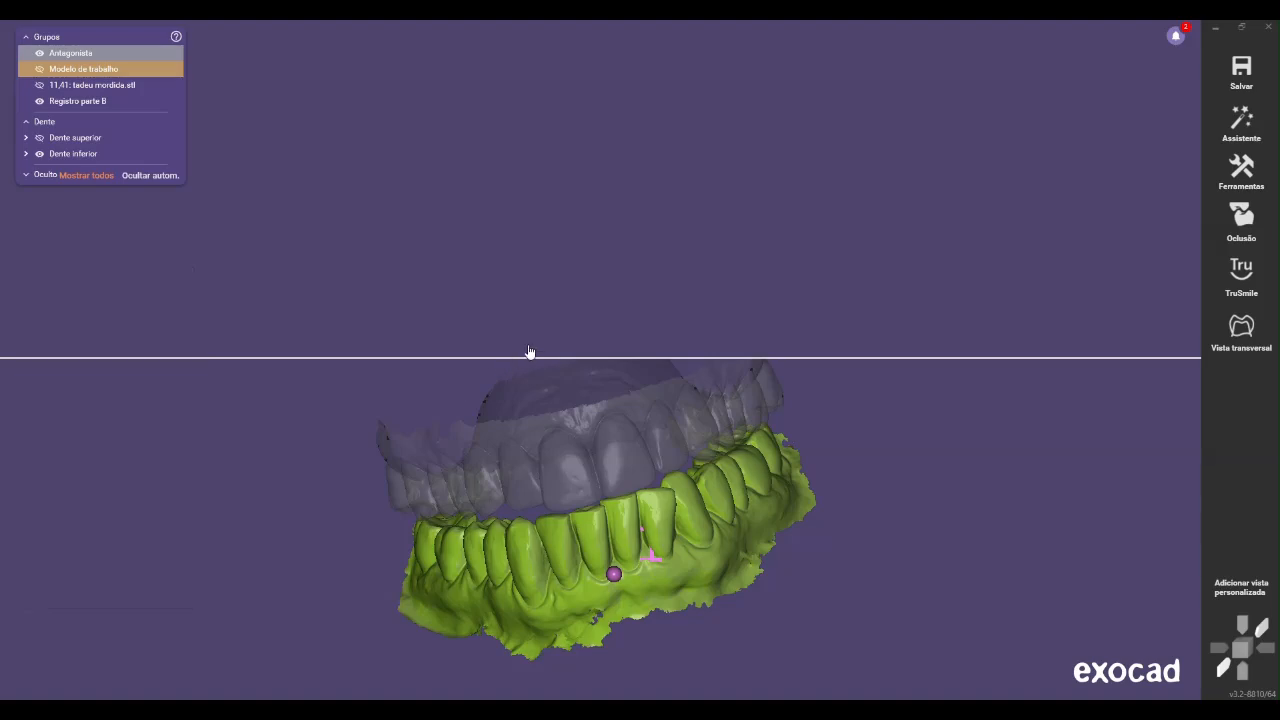
Align the upper arch to the bite scan by matching a point between the upper central incisors, and accept the result
{"action": "mouse_move", "coordinate": [470, 345]}
{"action": "right_mouse_down"}
{"action": "mouse_move", "coordinate": [443, 337]}
{"action": "mouse_move", "coordinate": [470, 350]}
{"action": "right_mouse_up"}
{"action": "right_click", "coordinate": [1003, 192]}
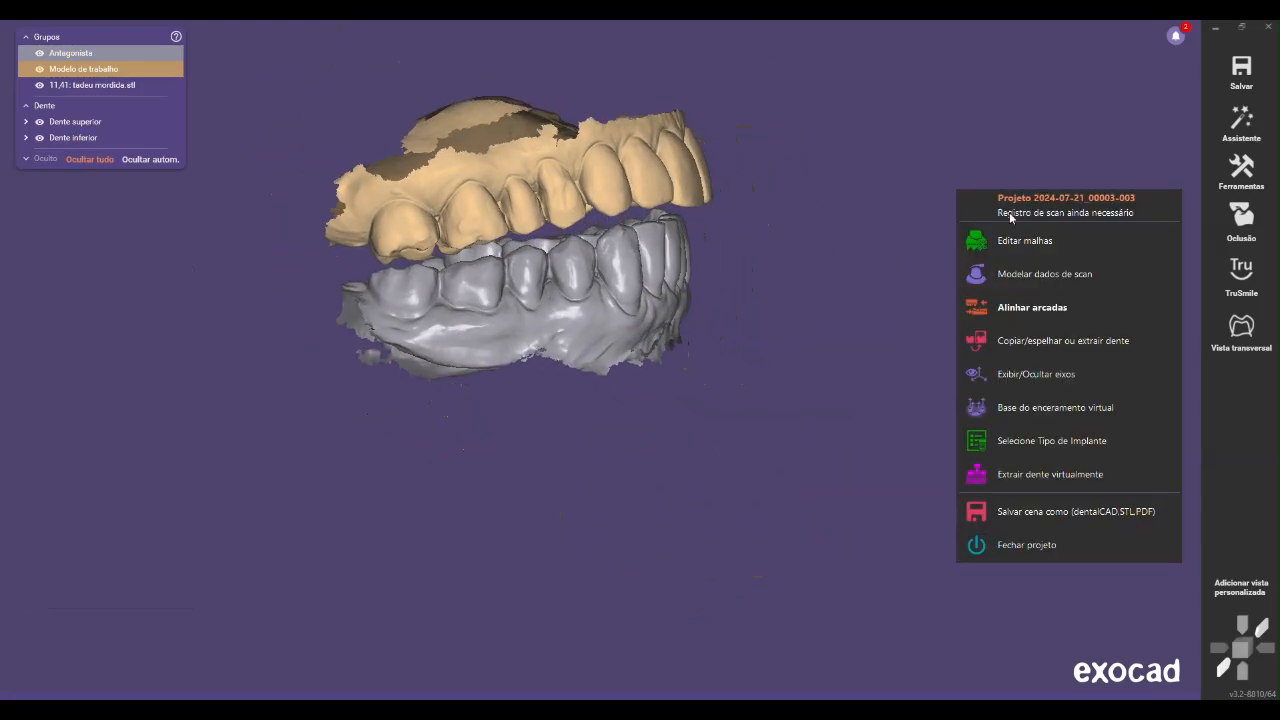
{"action": "left_click", "coordinate": [1042, 309]}
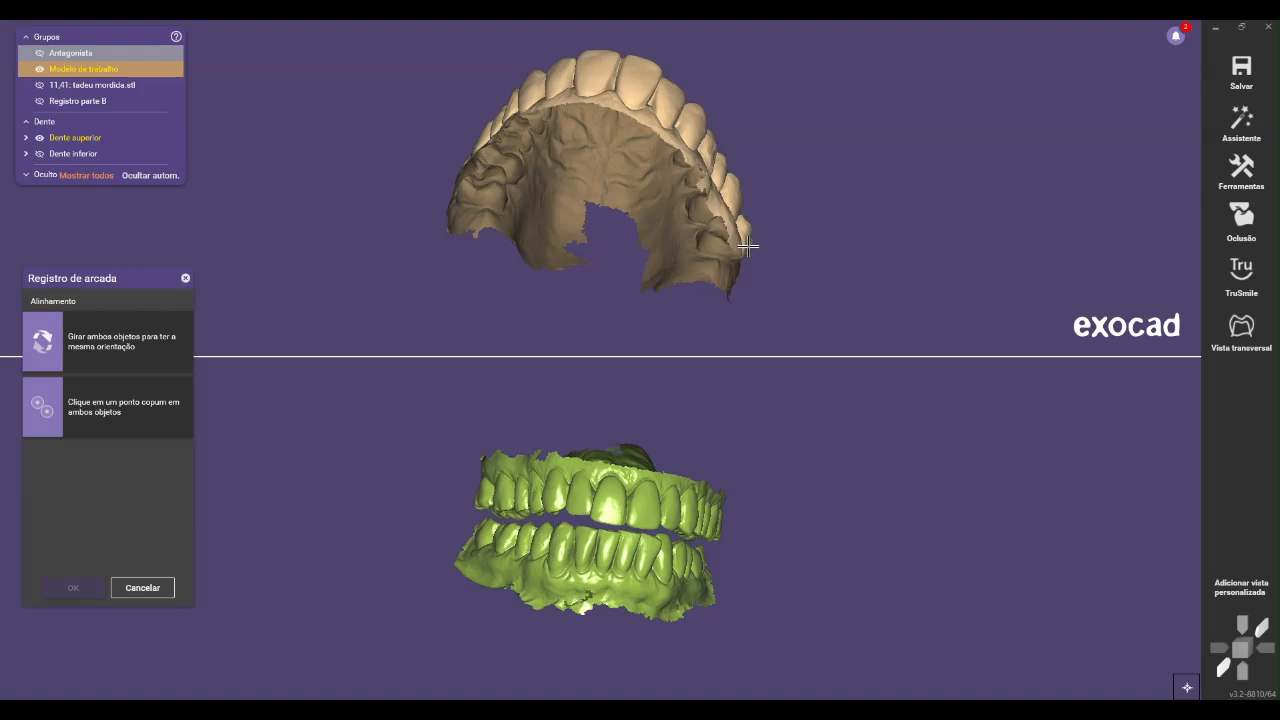
{"action": "right_click_drag", "start_coordinate": [744, 232], "coordinate": [578, 232]}
{"action": "scroll", "coordinate": [649, 571], "scroll_direction": "up", "scroll_amount": 3}
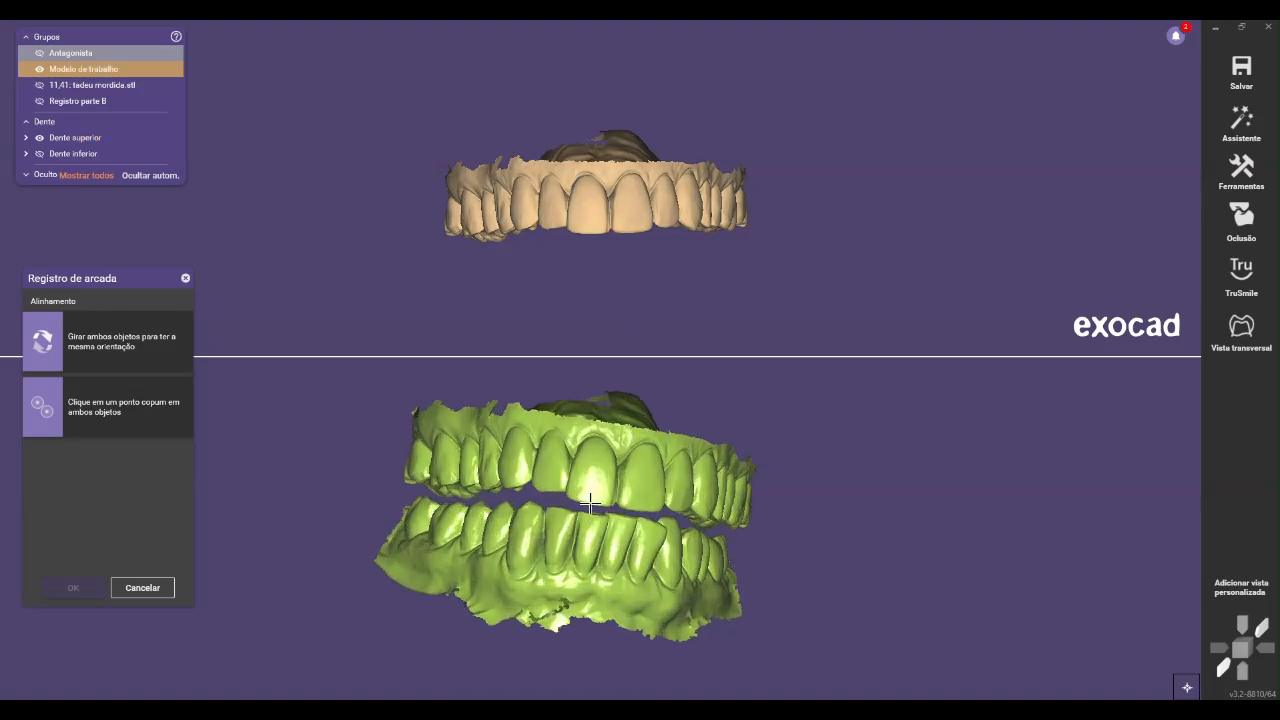
{"action": "scroll", "coordinate": [595, 505], "scroll_direction": "up", "scroll_amount": 2}
{"action": "left_click", "coordinate": [632, 444]}
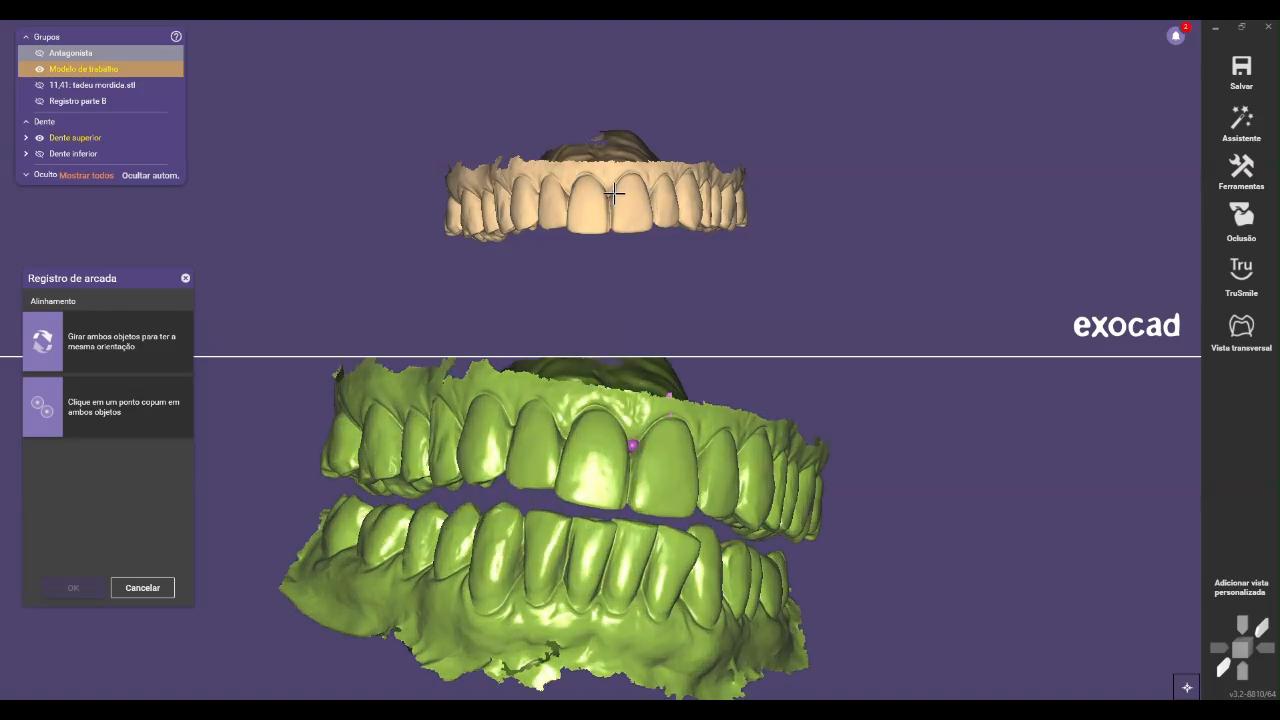
{"action": "left_click", "coordinate": [609, 189]}
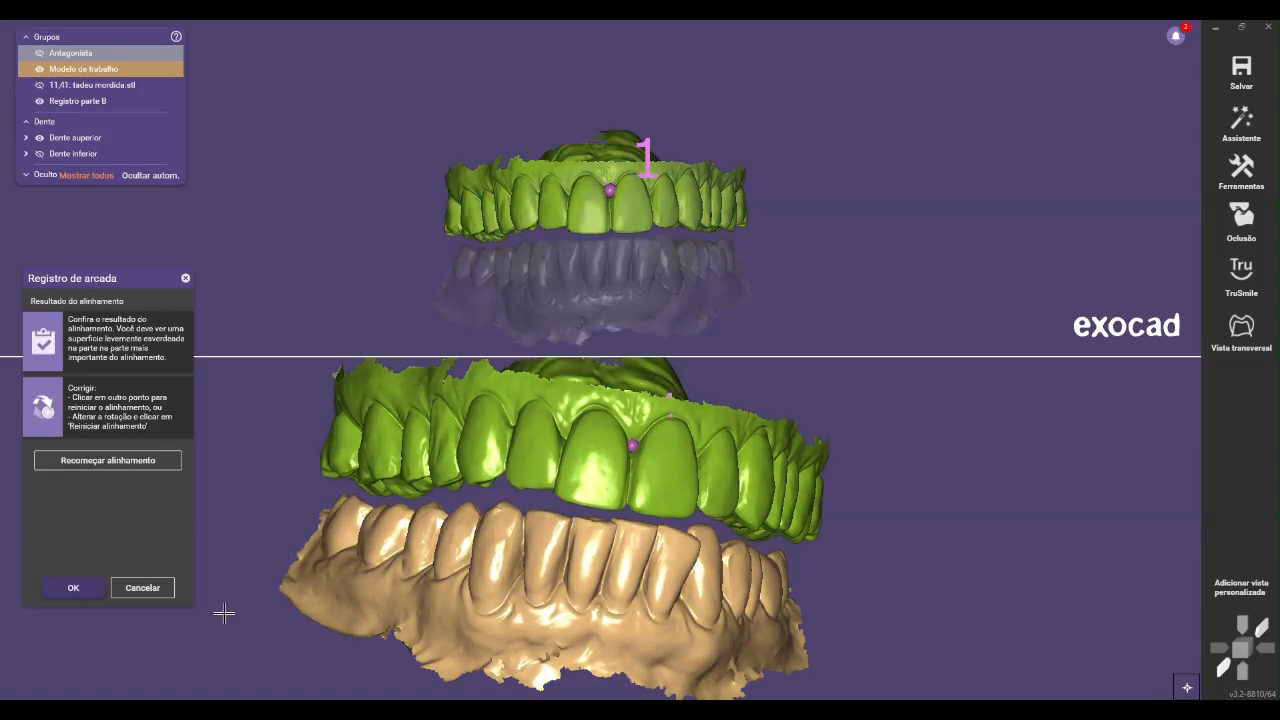
{"action": "left_click", "coordinate": [64, 588]}
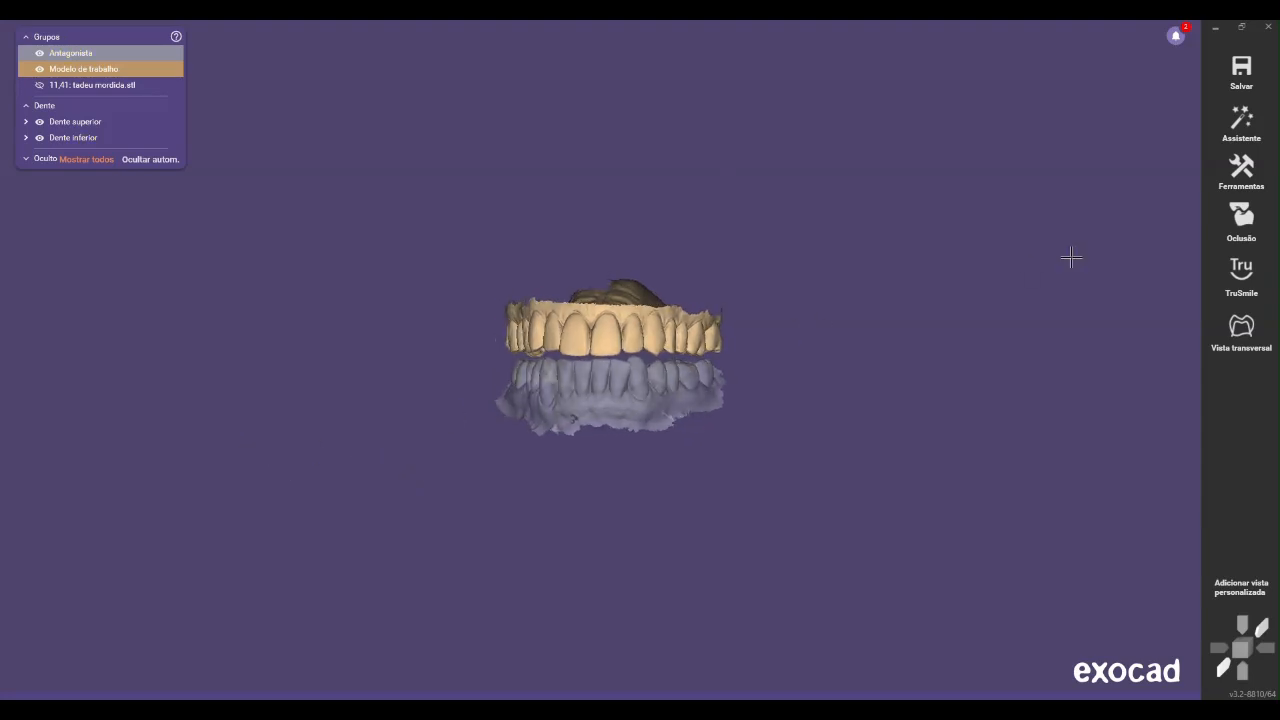
Start mesh editing, outline the excess above the upper arch's gum line through the meshes, and delete it
{"action": "right_click", "coordinate": [818, 267]}
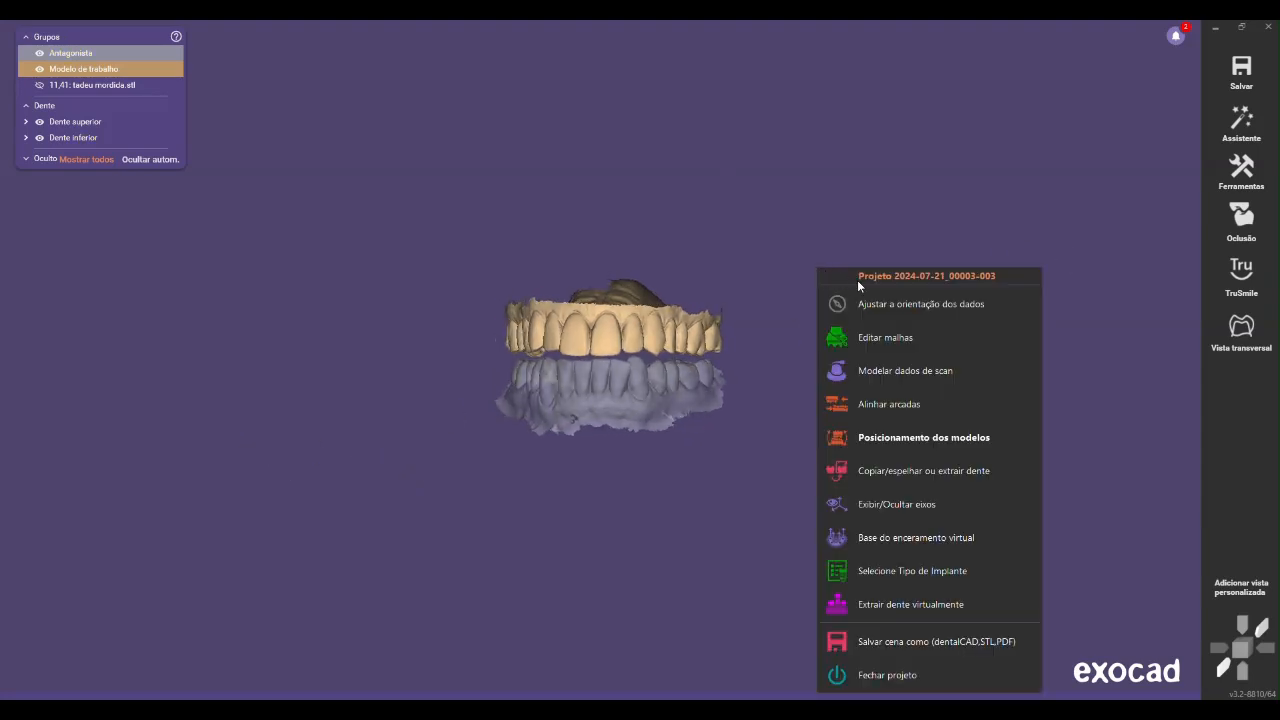
{"action": "left_click", "coordinate": [880, 337]}
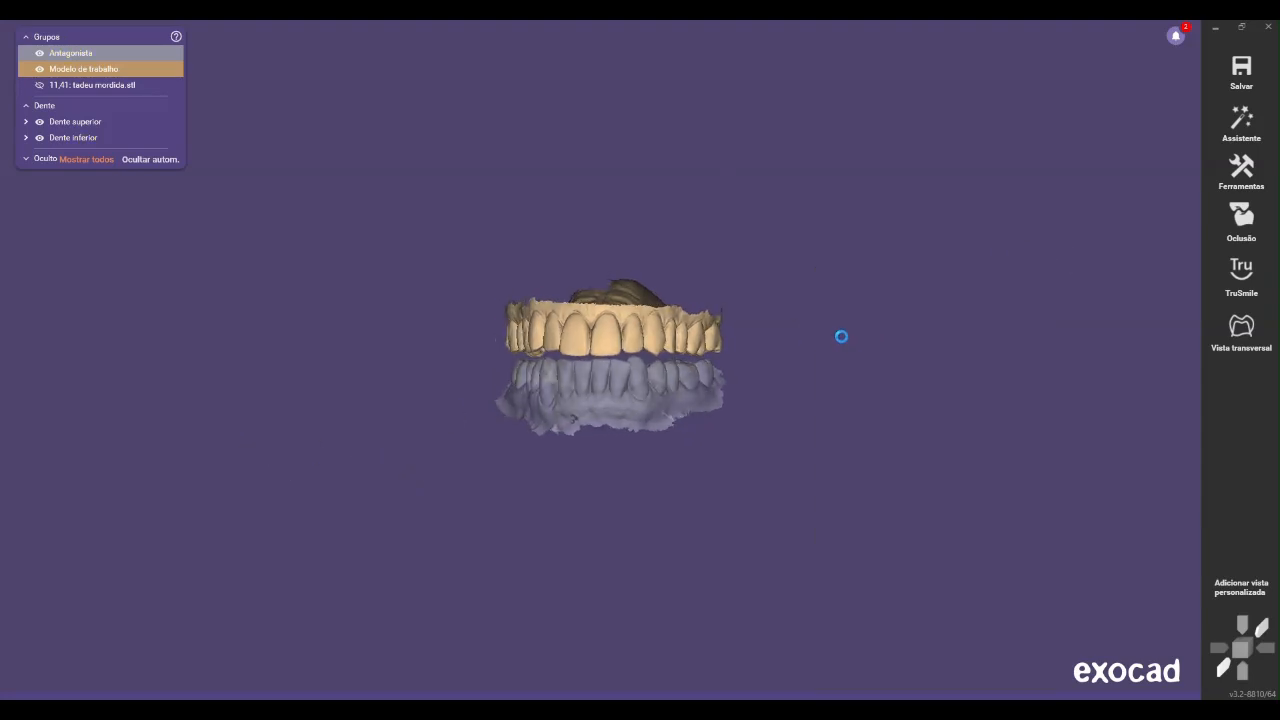
{"action": "left_click", "coordinate": [416, 327]}
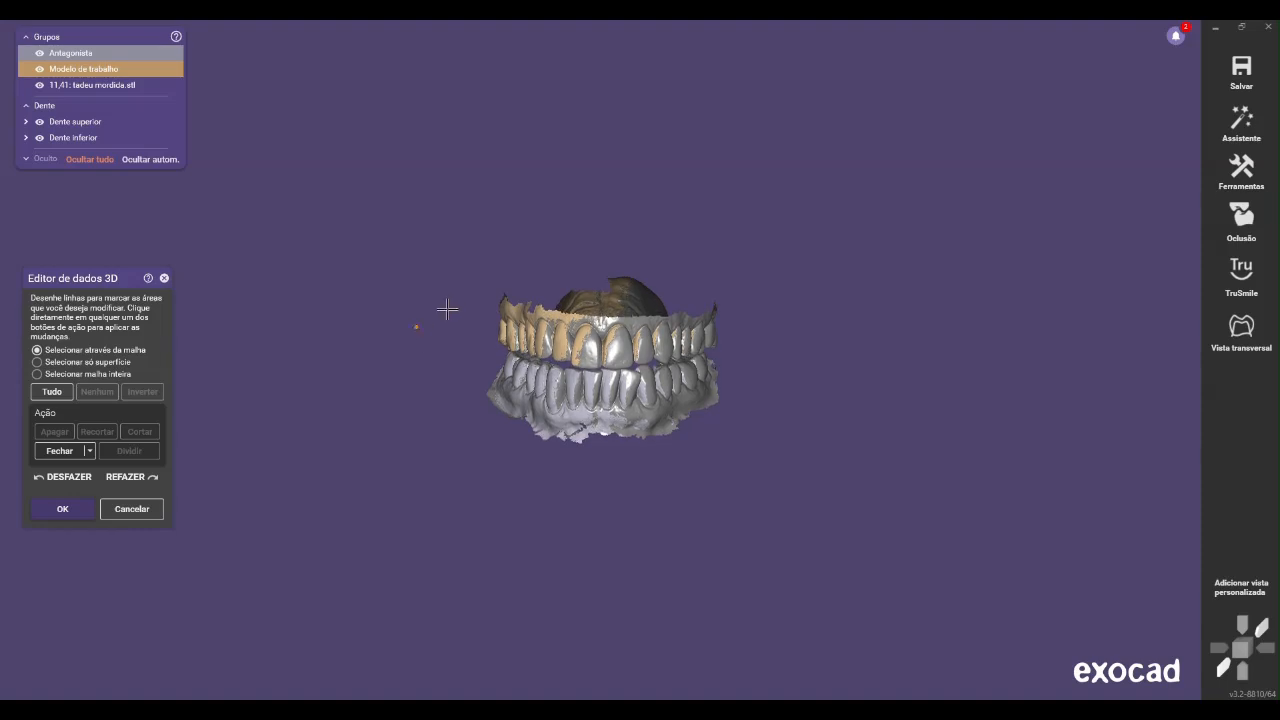
{"action": "left_click", "coordinate": [460, 276]}
{"action": "left_click", "coordinate": [452, 311]}
{"action": "left_click", "coordinate": [487, 293]}
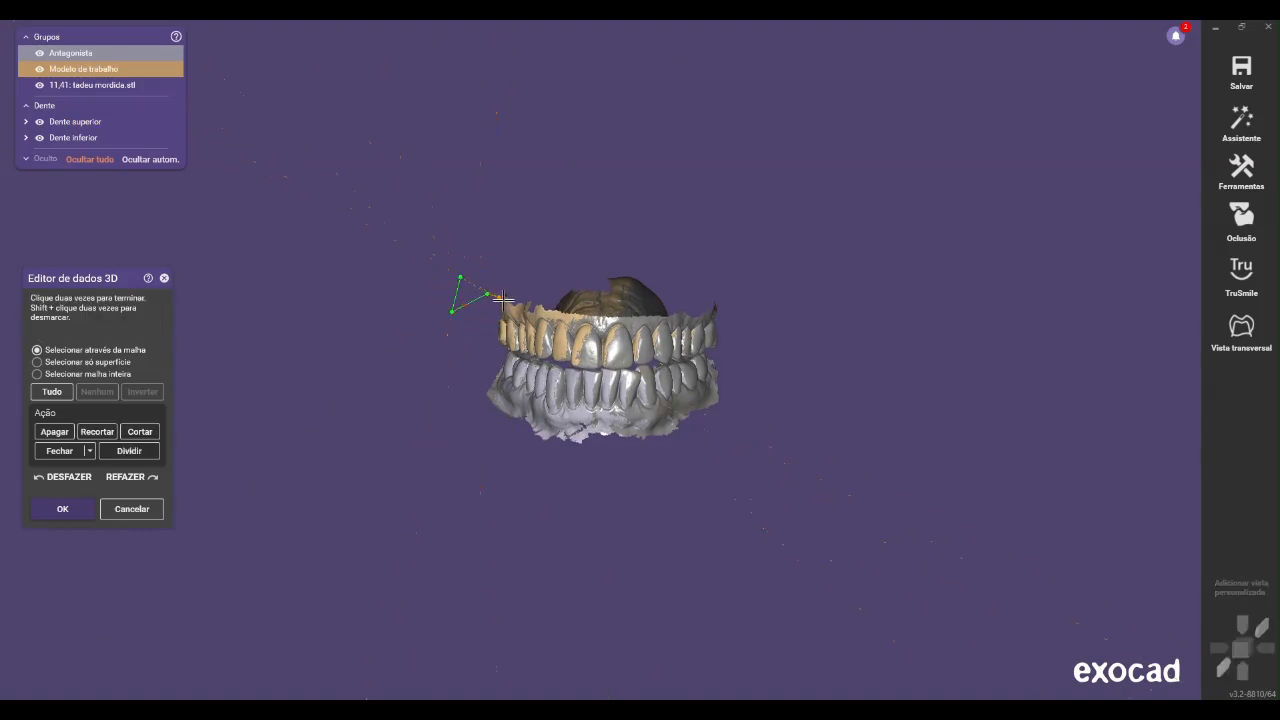
{"action": "left_click", "coordinate": [598, 318]}
{"action": "left_click", "coordinate": [681, 316]}
{"action": "left_click", "coordinate": [737, 300]}
{"action": "left_click", "coordinate": [498, 206]}
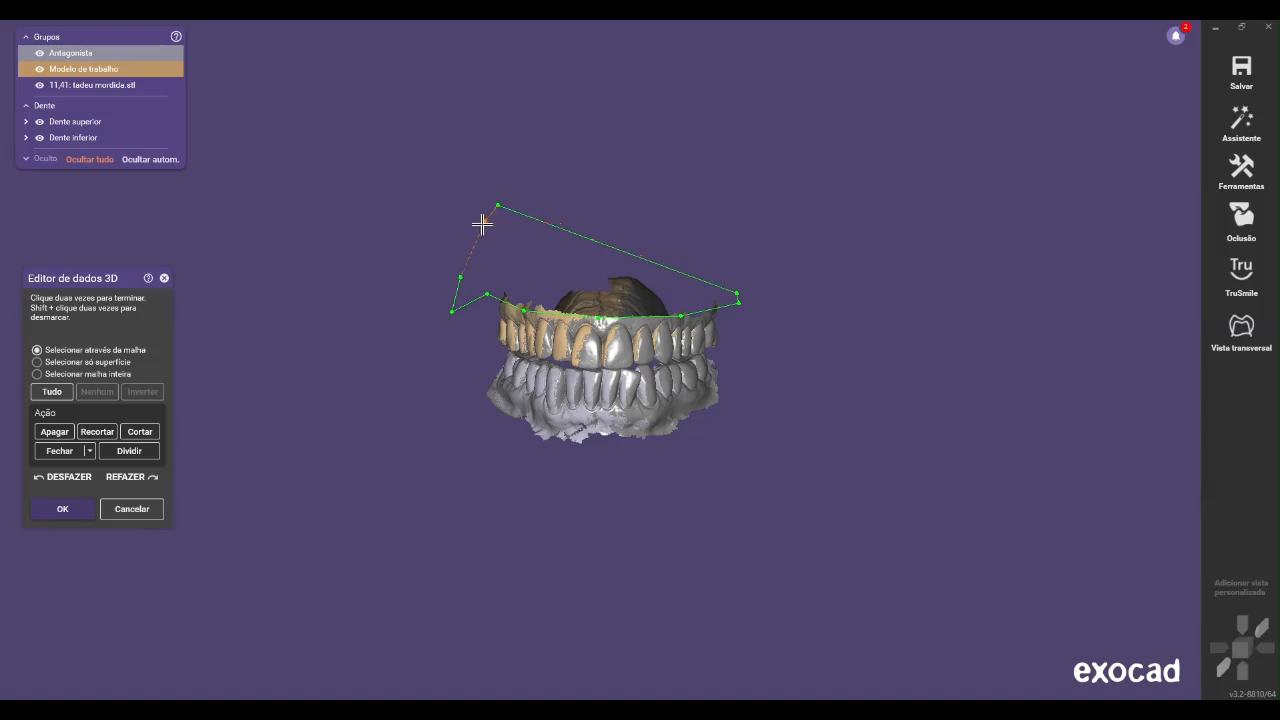
{"action": "double_click", "coordinate": [447, 263]}
Outline the excess below the lower arch's gum line through the meshes, delete it, and accept the mesh edits
{"action": "left_click", "coordinate": [487, 375]}
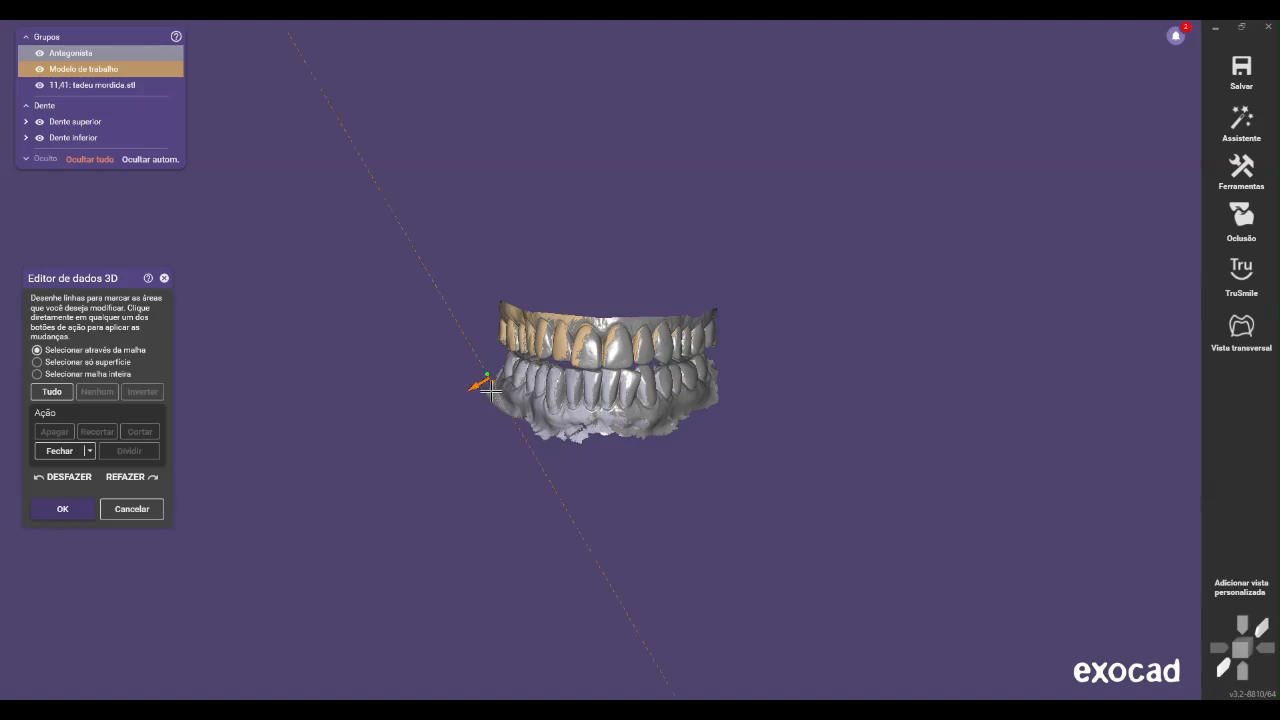
{"action": "left_click", "coordinate": [503, 405]}
{"action": "left_click", "coordinate": [558, 425]}
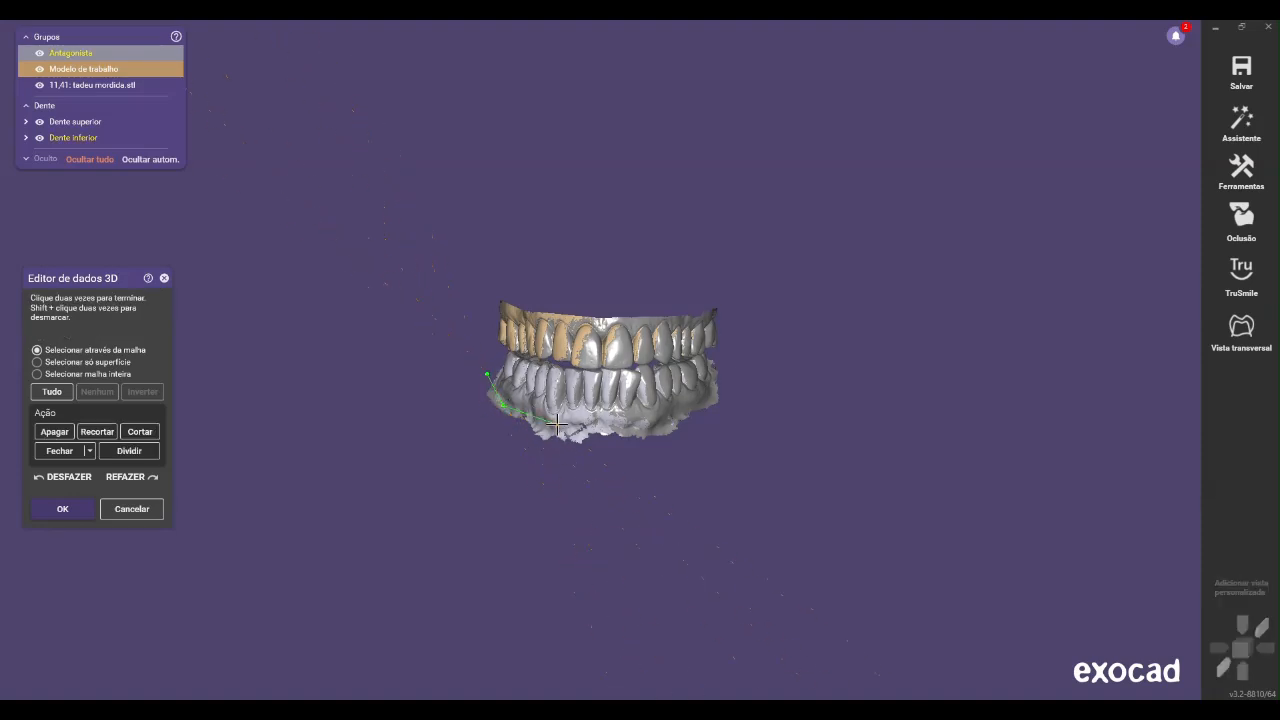
{"action": "left_click", "coordinate": [660, 428]}
{"action": "left_click", "coordinate": [706, 398]}
{"action": "left_click", "coordinate": [733, 388]}
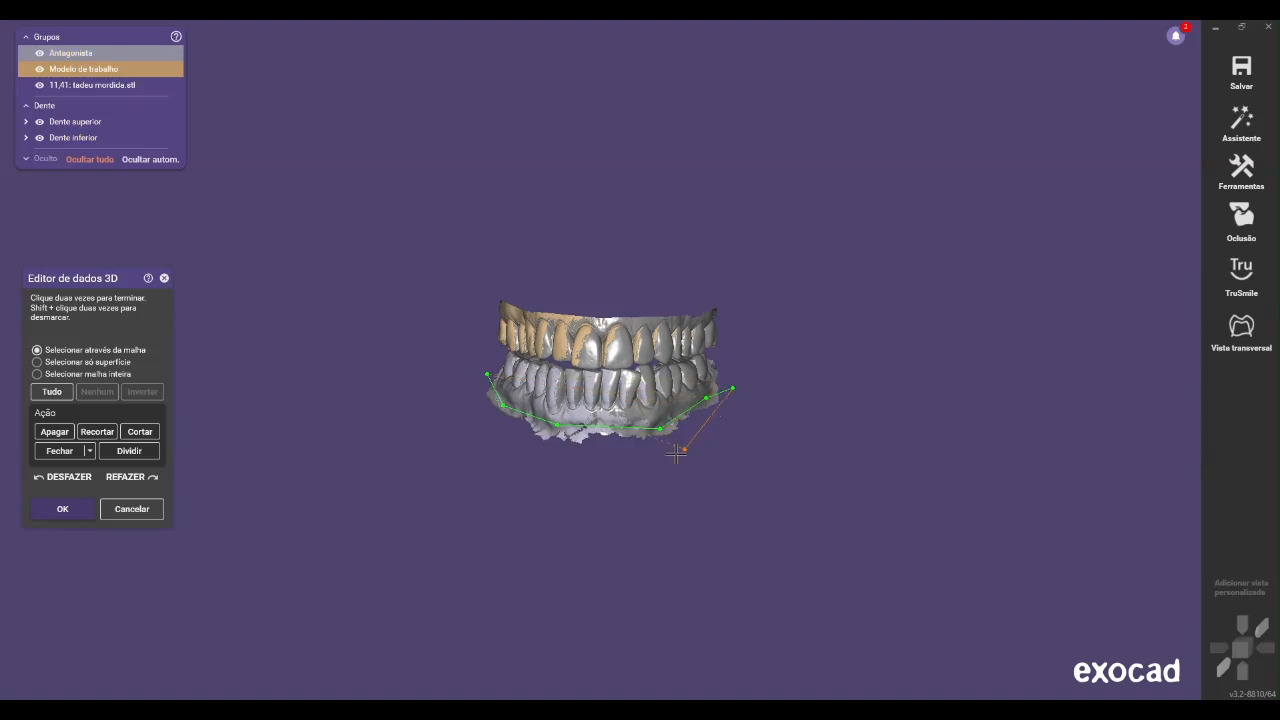
{"action": "left_click", "coordinate": [681, 484]}
{"action": "left_click", "coordinate": [519, 459]}
{"action": "left_click", "coordinate": [486, 409]}
{"action": "right_click_drag", "start_coordinate": [478, 382], "coordinate": [460, 384]}
{"action": "left_click", "coordinate": [75, 513]}
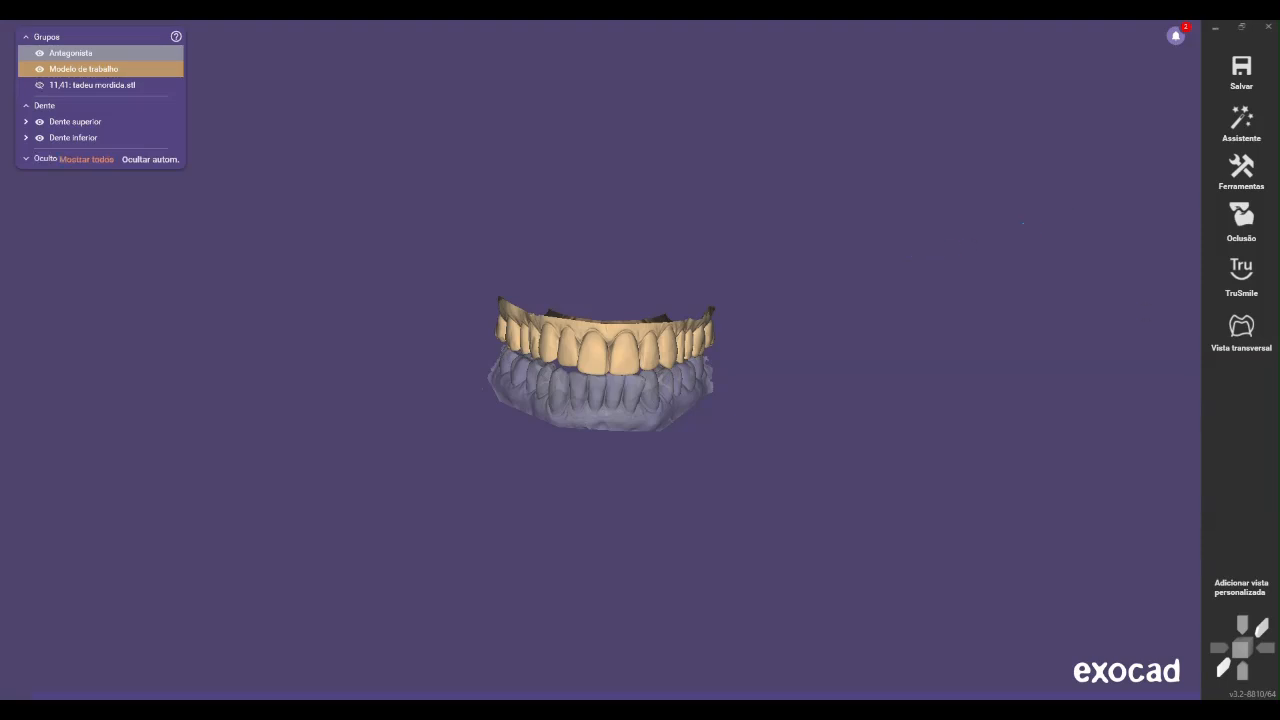
Start the model positioning, set the model type to Plateless model, and accept the alignment of both arches
{"action": "right_click", "coordinate": [903, 286]}
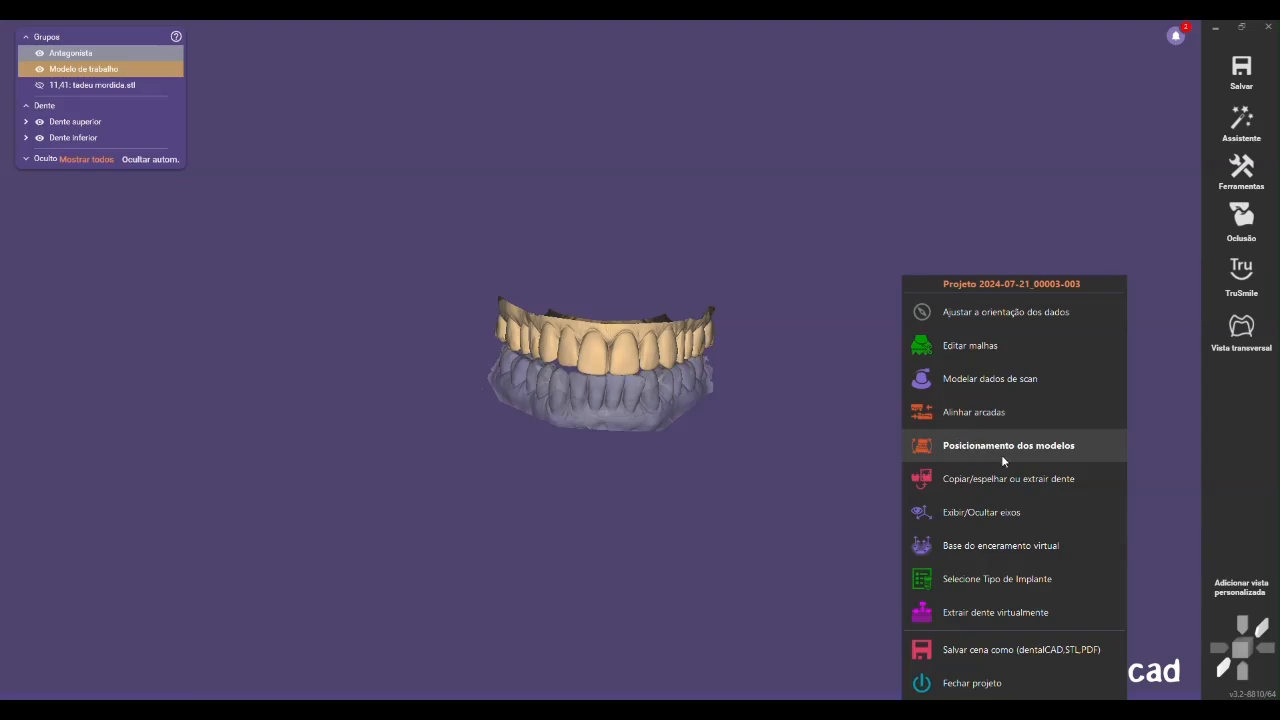
{"action": "left_click", "coordinate": [1050, 446]}
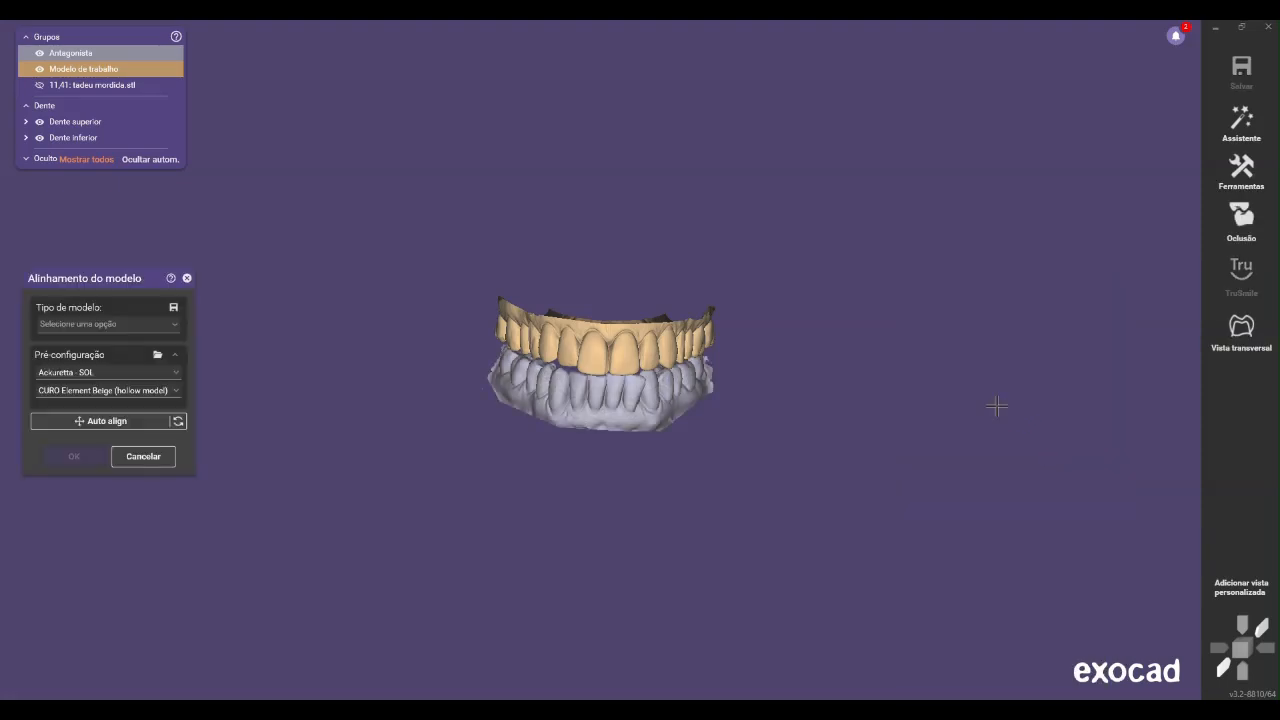
{"action": "left_click", "coordinate": [104, 326]}
{"action": "scroll", "coordinate": [141, 429], "scroll_direction": "down", "scroll_amount": 2}
{"action": "scroll", "coordinate": [206, 457], "scroll_direction": "up", "scroll_amount": 2}
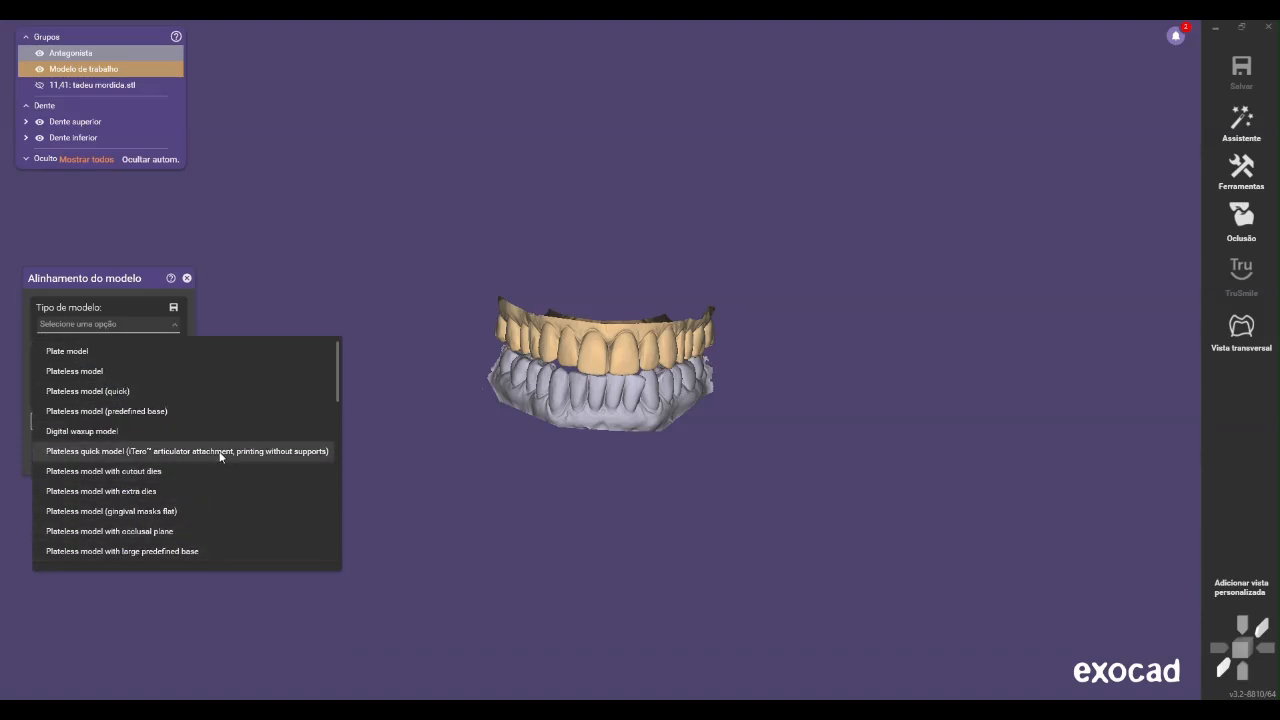
{"action": "left_click", "coordinate": [100, 373]}
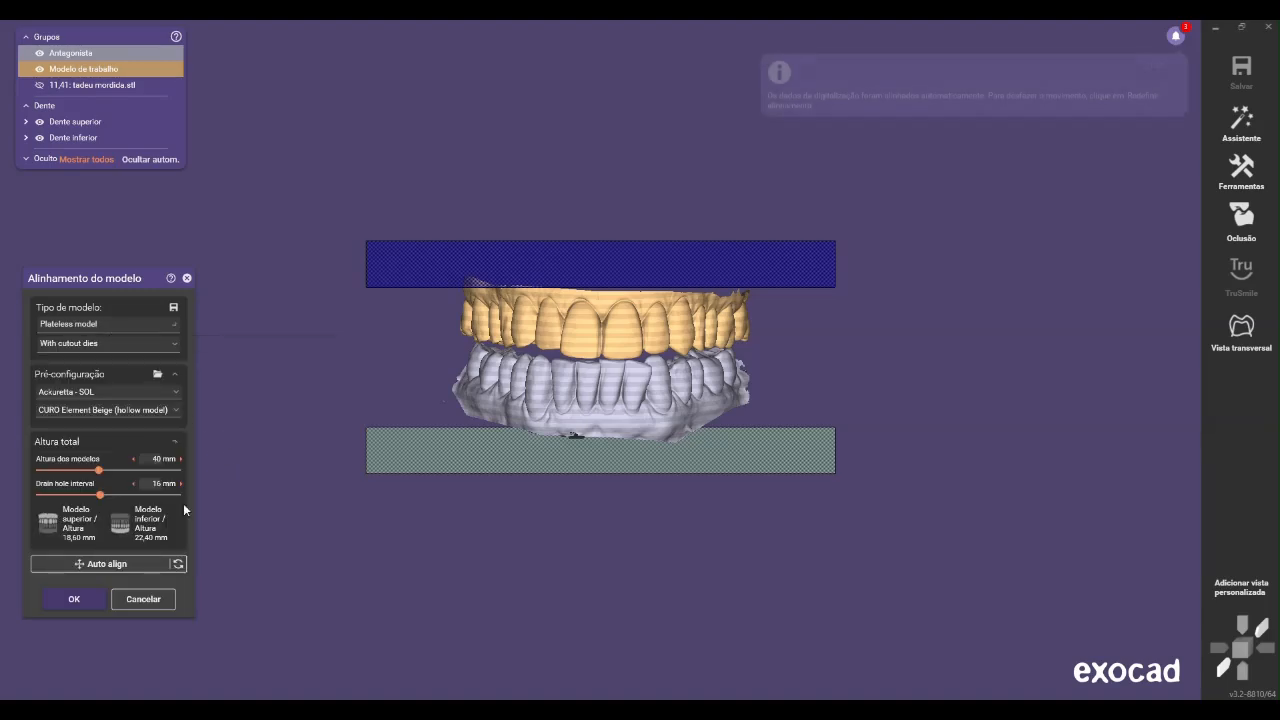
{"action": "right_click_drag", "start_coordinate": [534, 469], "coordinate": [478, 403]}
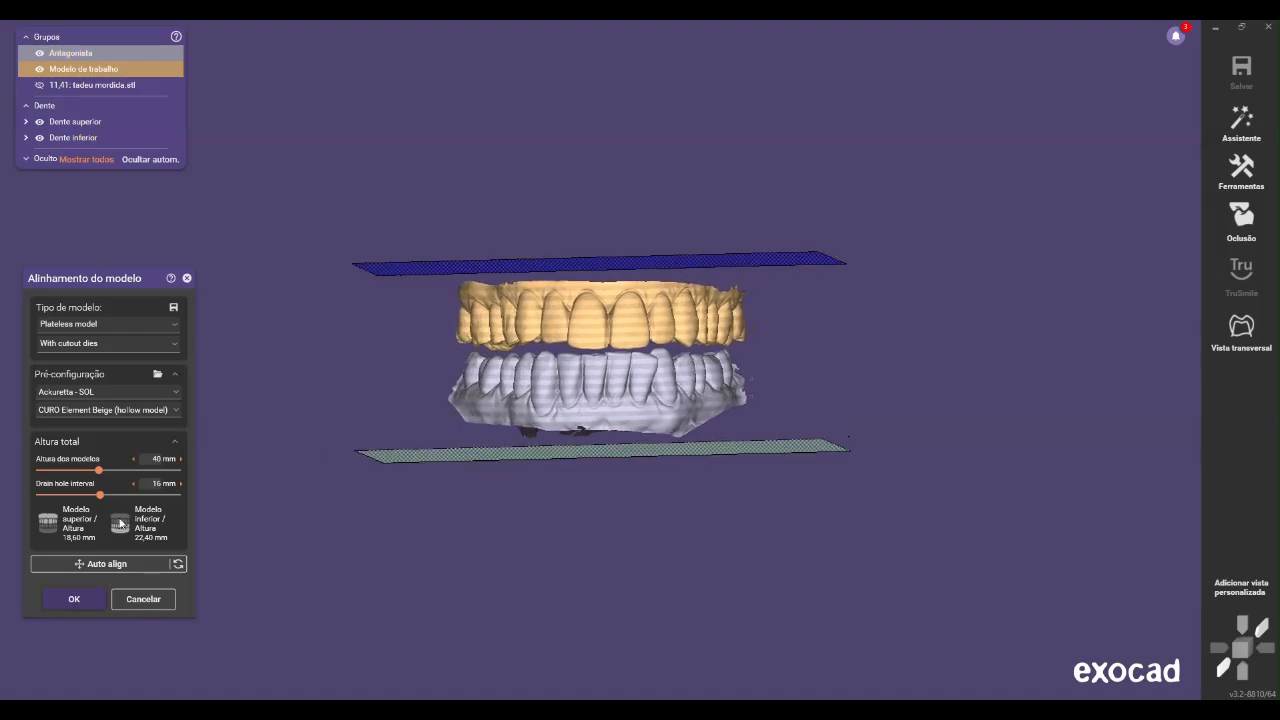
{"action": "left_click", "coordinate": [82, 600]}
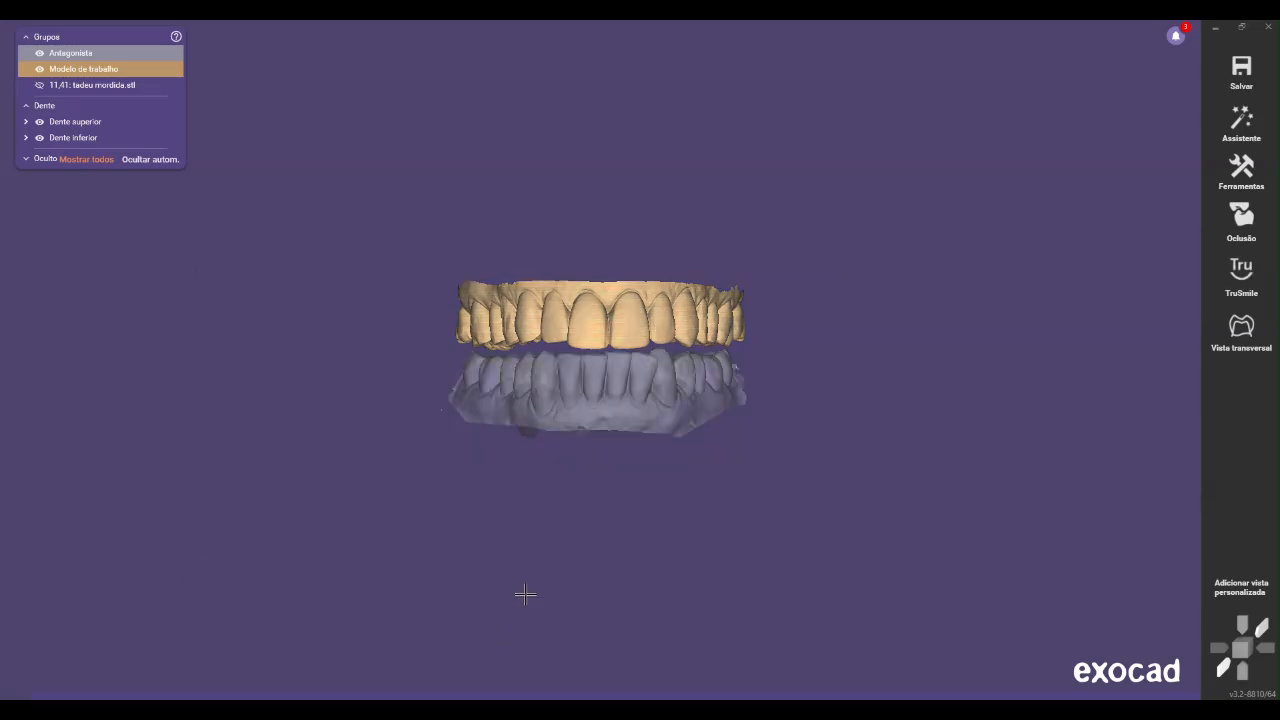
Open the selection of removable teeth for the model and accept it
{"action": "right_click", "coordinate": [531, 557]}
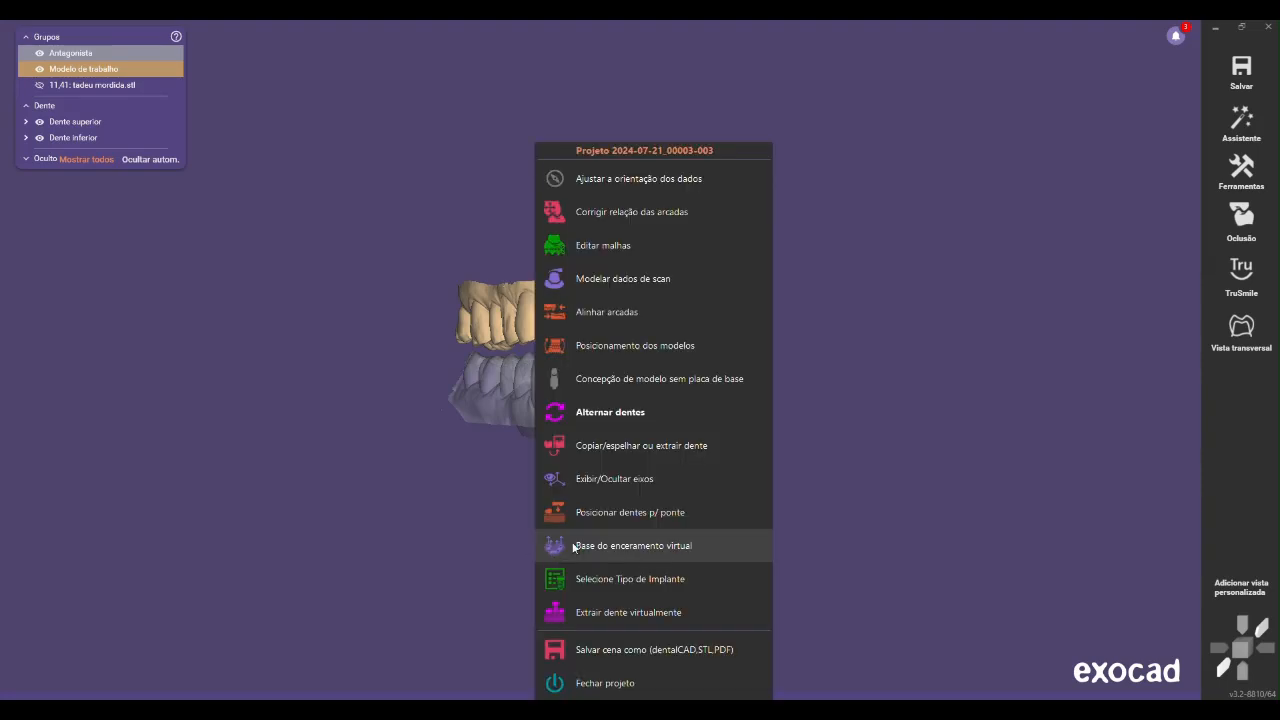
{"action": "left_click", "coordinate": [668, 412]}
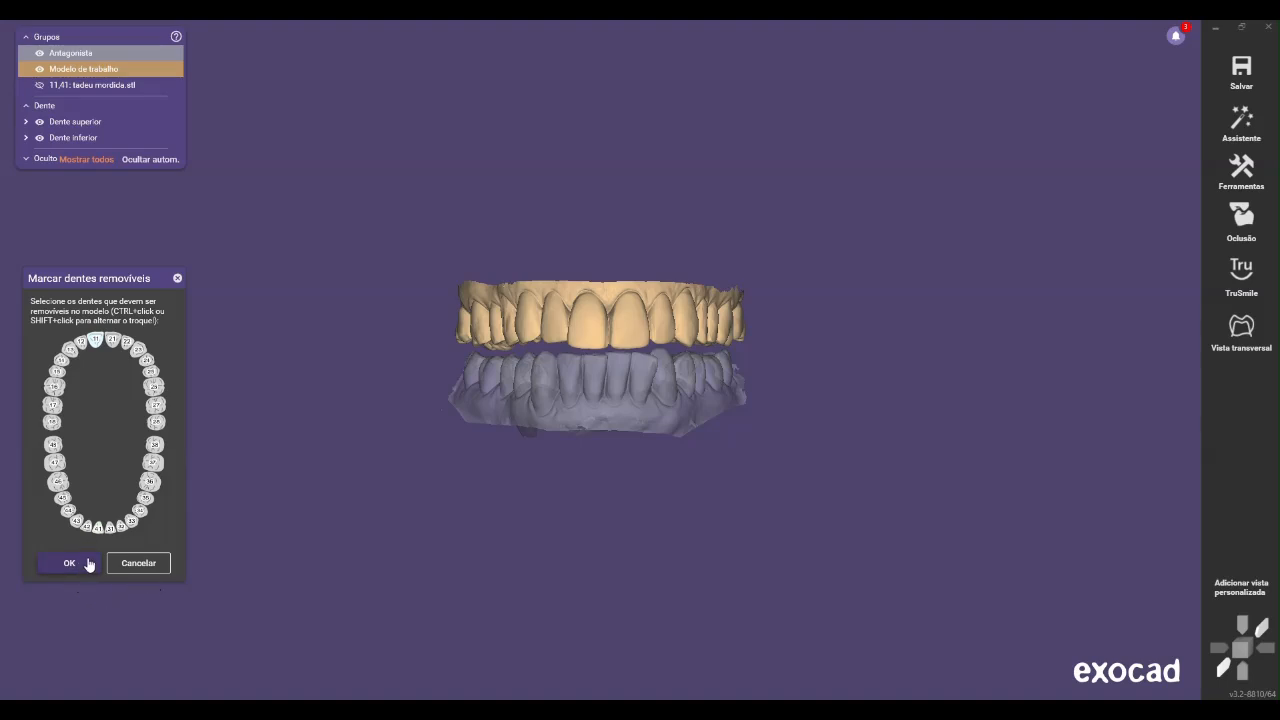
{"action": "left_click", "coordinate": [87, 565]}
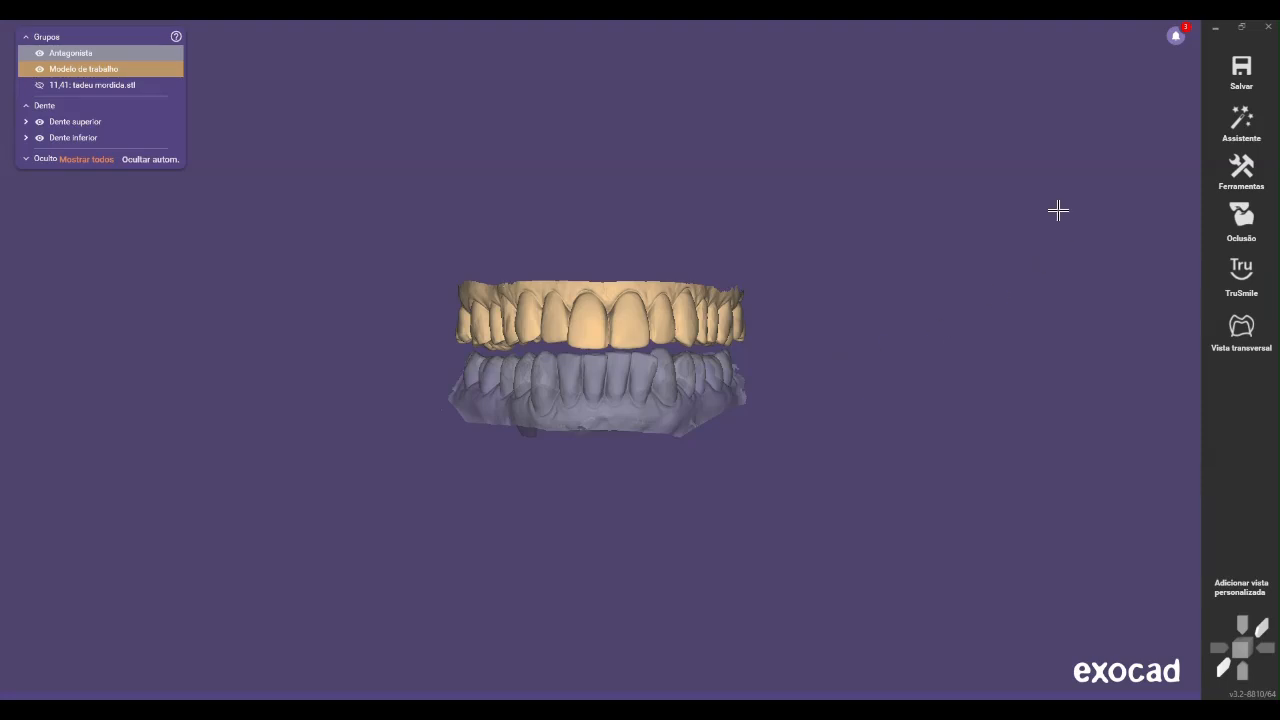
Switch to the guided wizard, approve the jaw alignment, and create the upper plateless model with the preset parameters
{"action": "left_click", "coordinate": [1241, 122]}
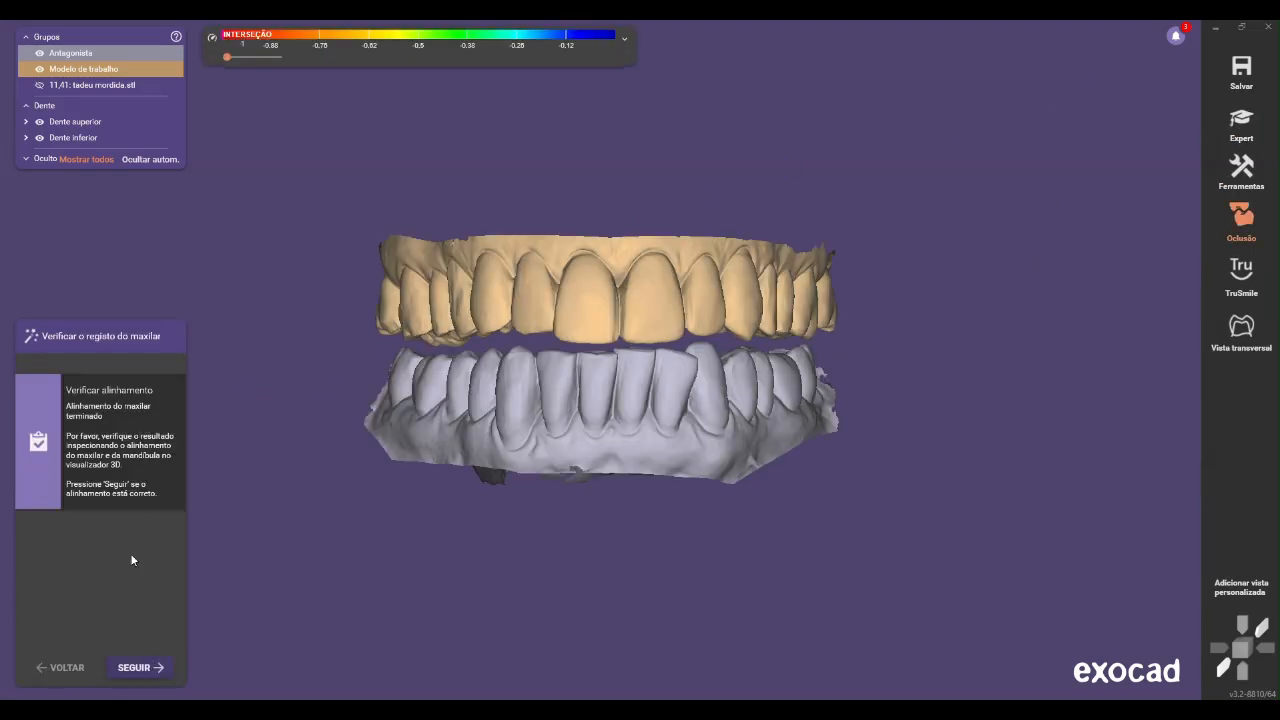
{"action": "left_click", "coordinate": [147, 665]}
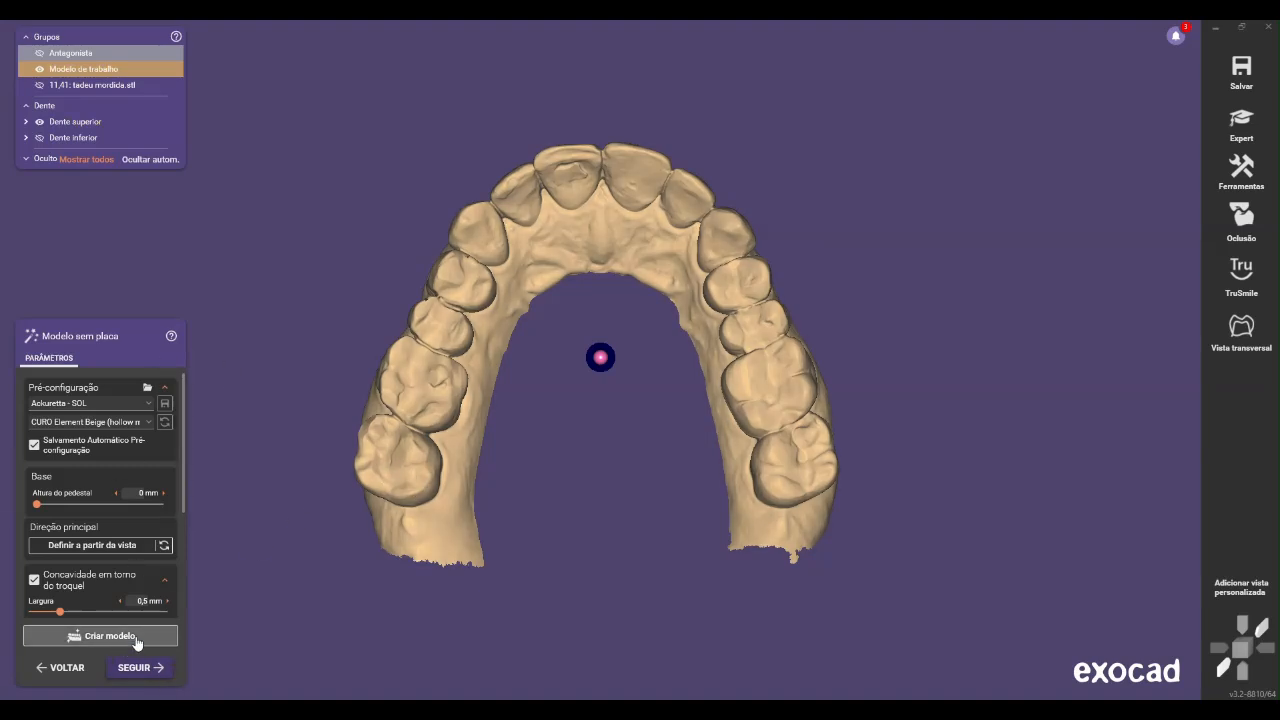
{"action": "left_click", "coordinate": [128, 643]}
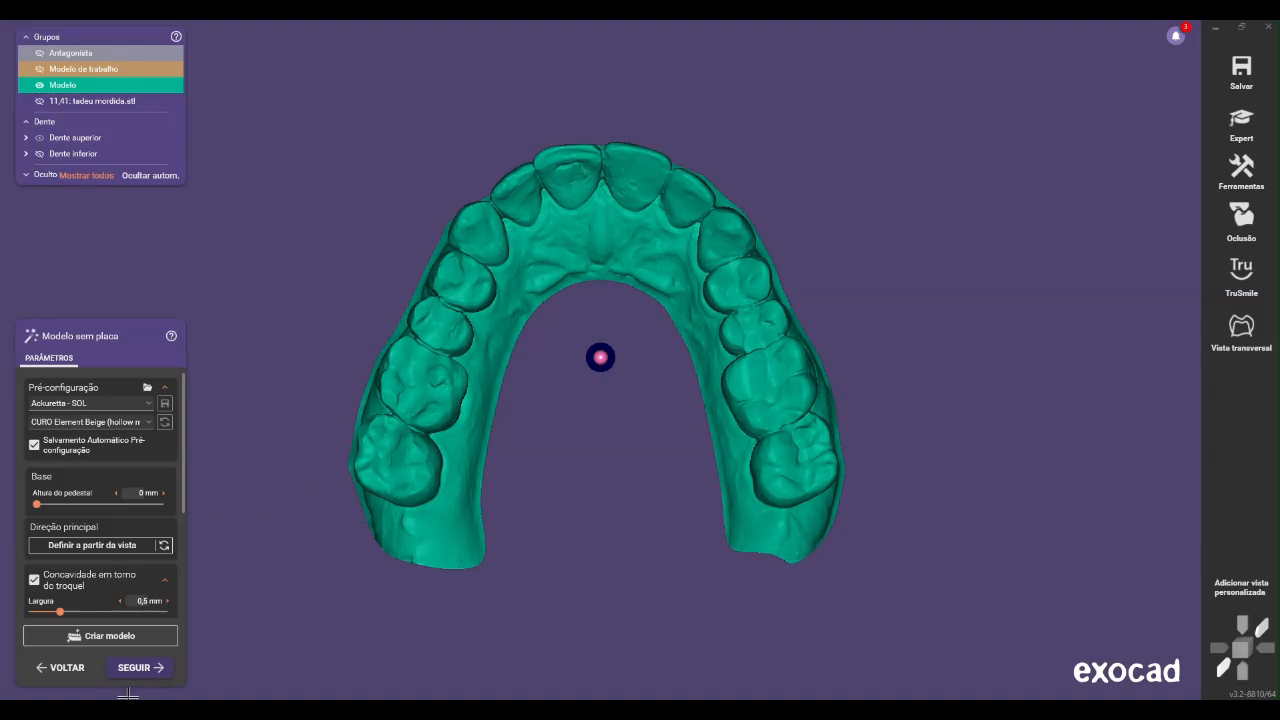
Continue to the lower arch, create its plateless model with the preset parameters, and proceed to the model attachments
{"action": "left_click", "coordinate": [143, 676]}
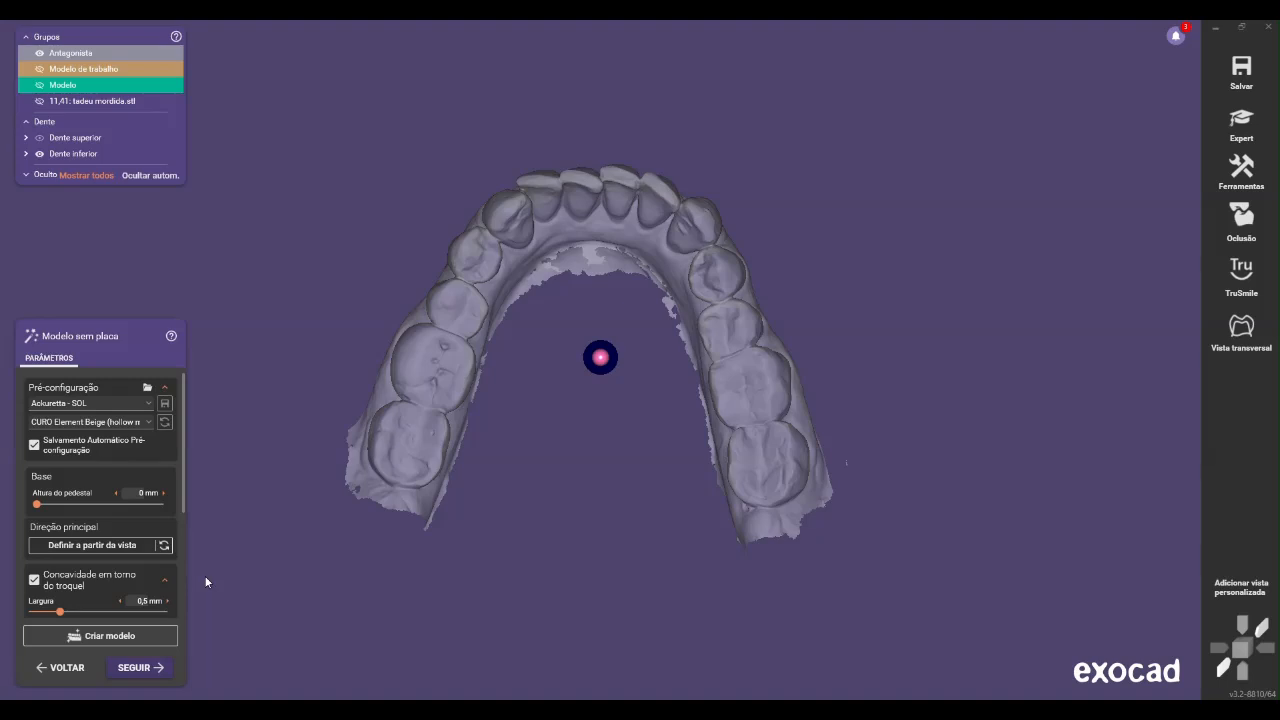
{"action": "left_click", "coordinate": [104, 638]}
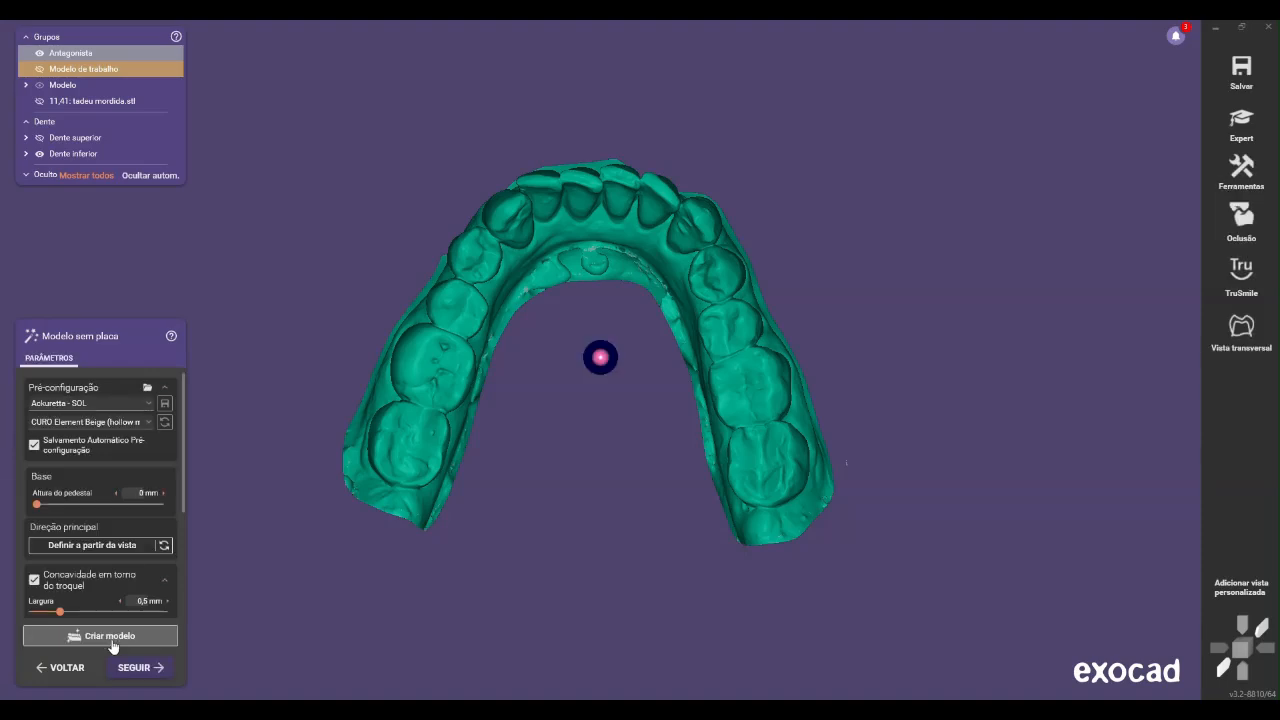
{"action": "left_click", "coordinate": [163, 671]}
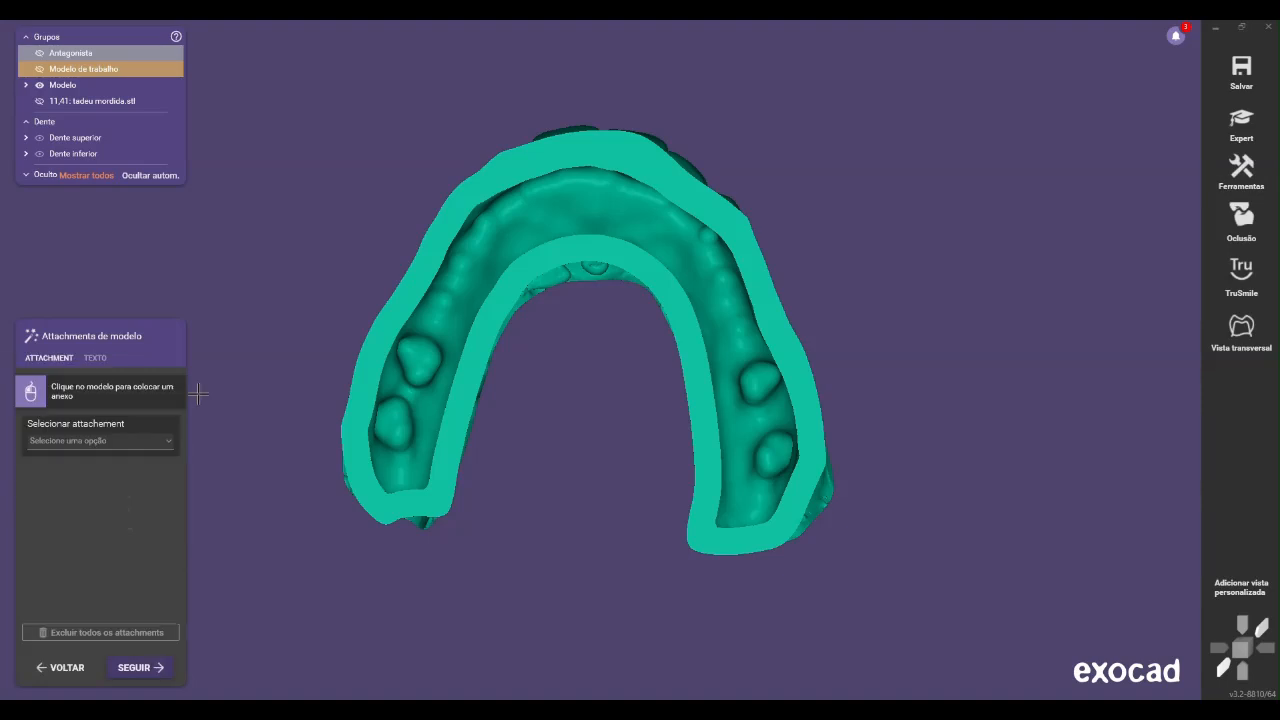
{"action": "left_click", "coordinate": [132, 446]}
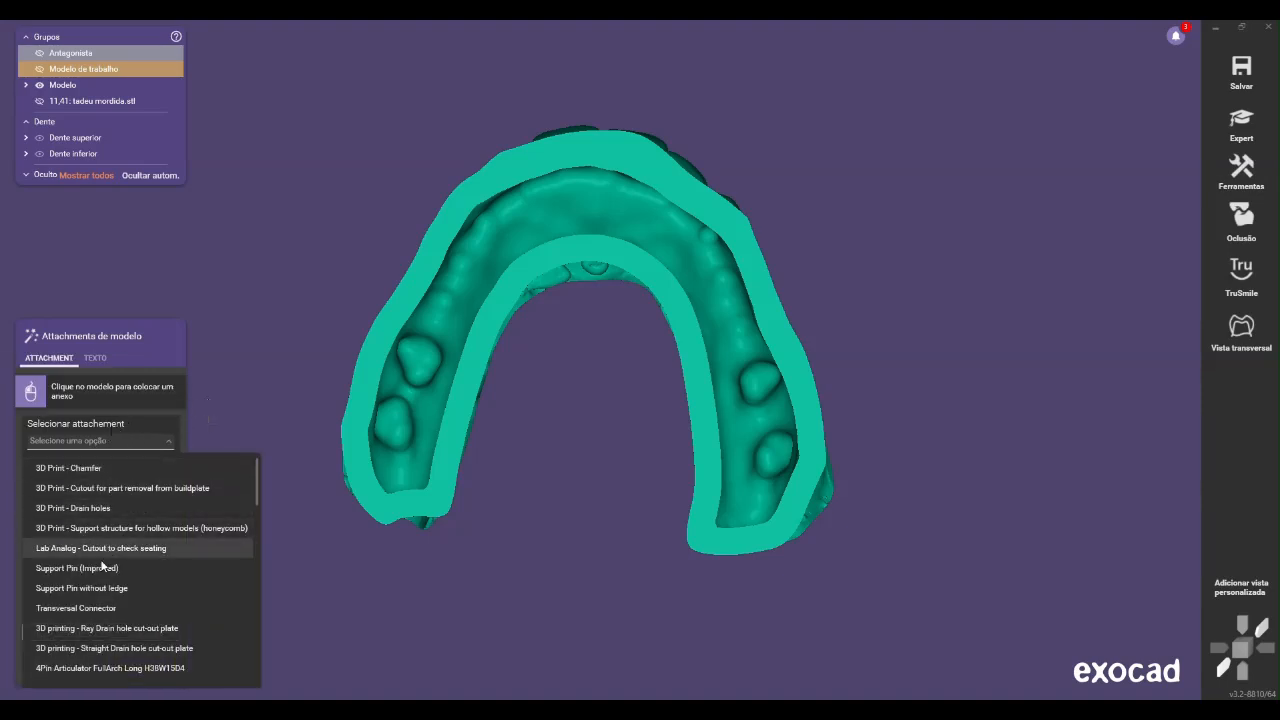
{"action": "left_click", "coordinate": [116, 588]}
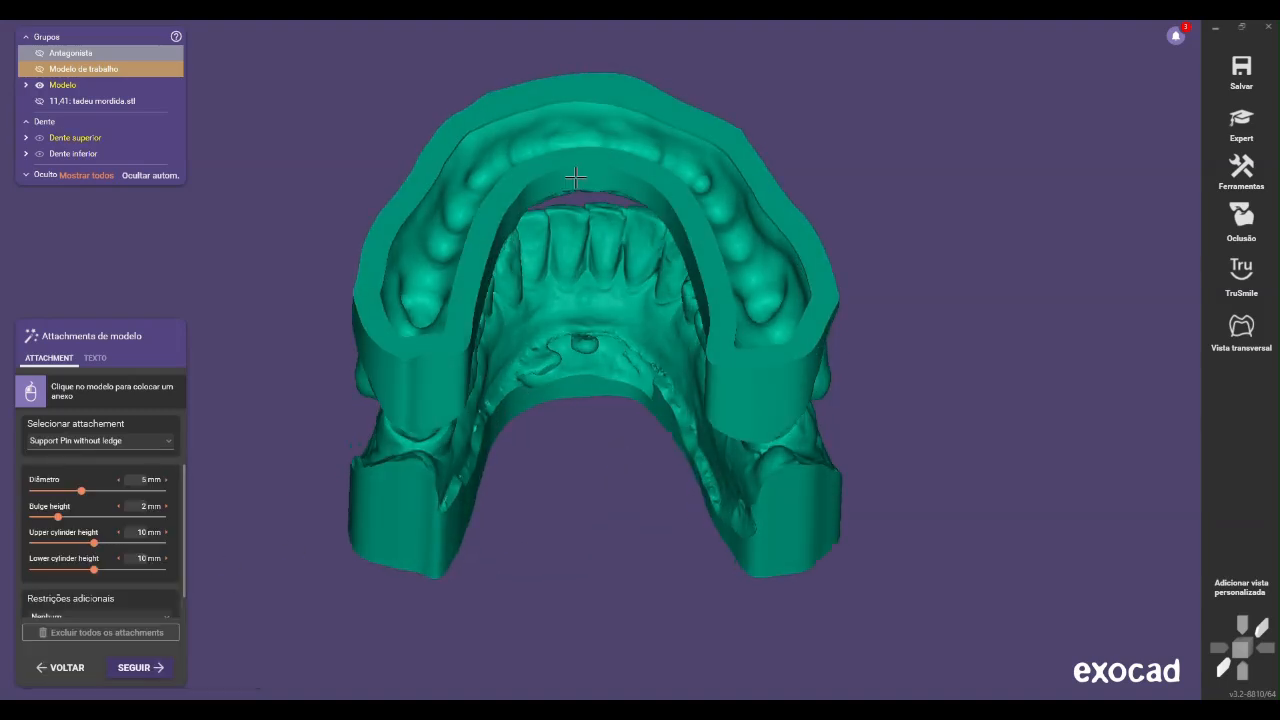
{"action": "left_click", "coordinate": [566, 222]}
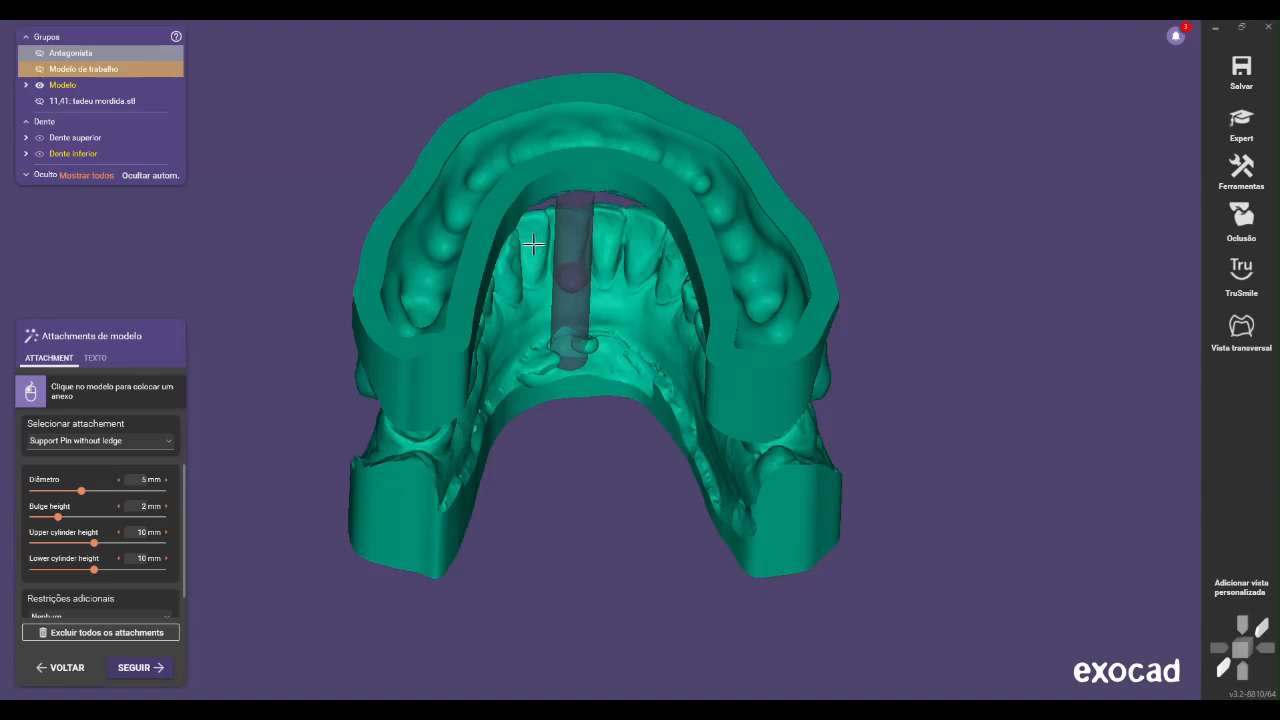
{"action": "key", "text": "Delete"}
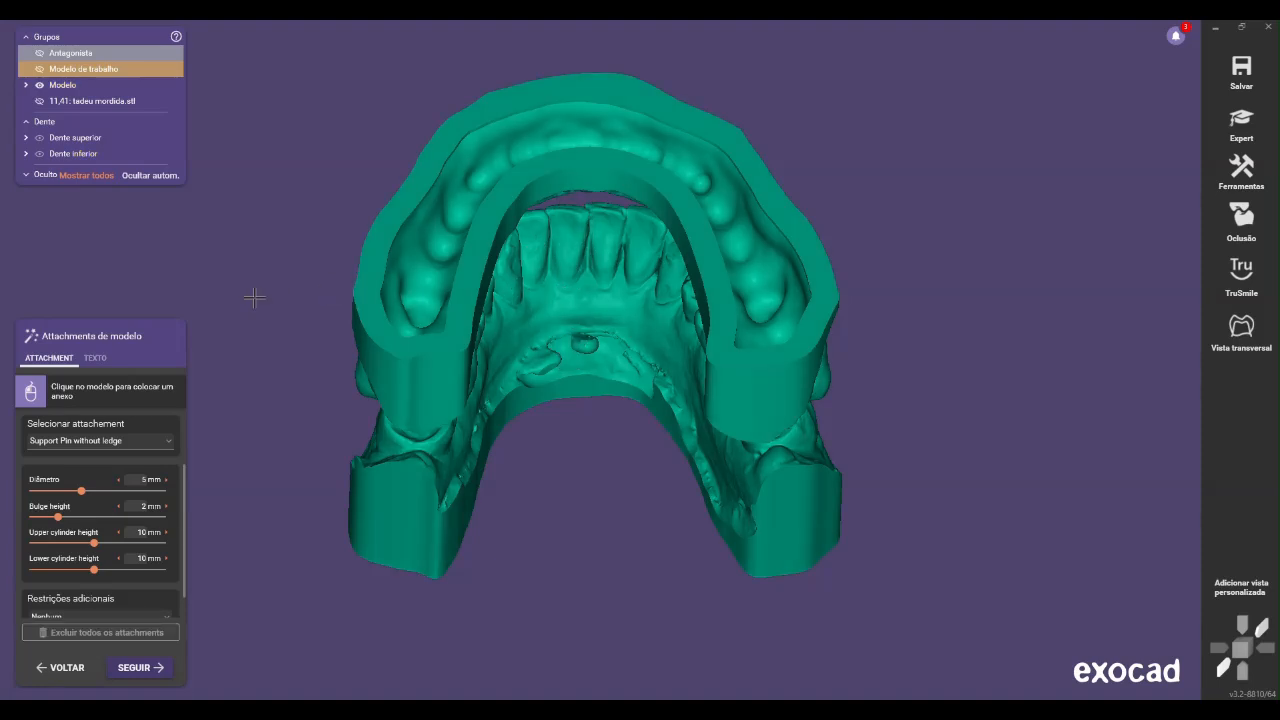
Place a Support Pin (Improved) attachment behind the front teeth and center it so that it connects the upper and lower models
{"action": "left_click", "coordinate": [153, 443]}
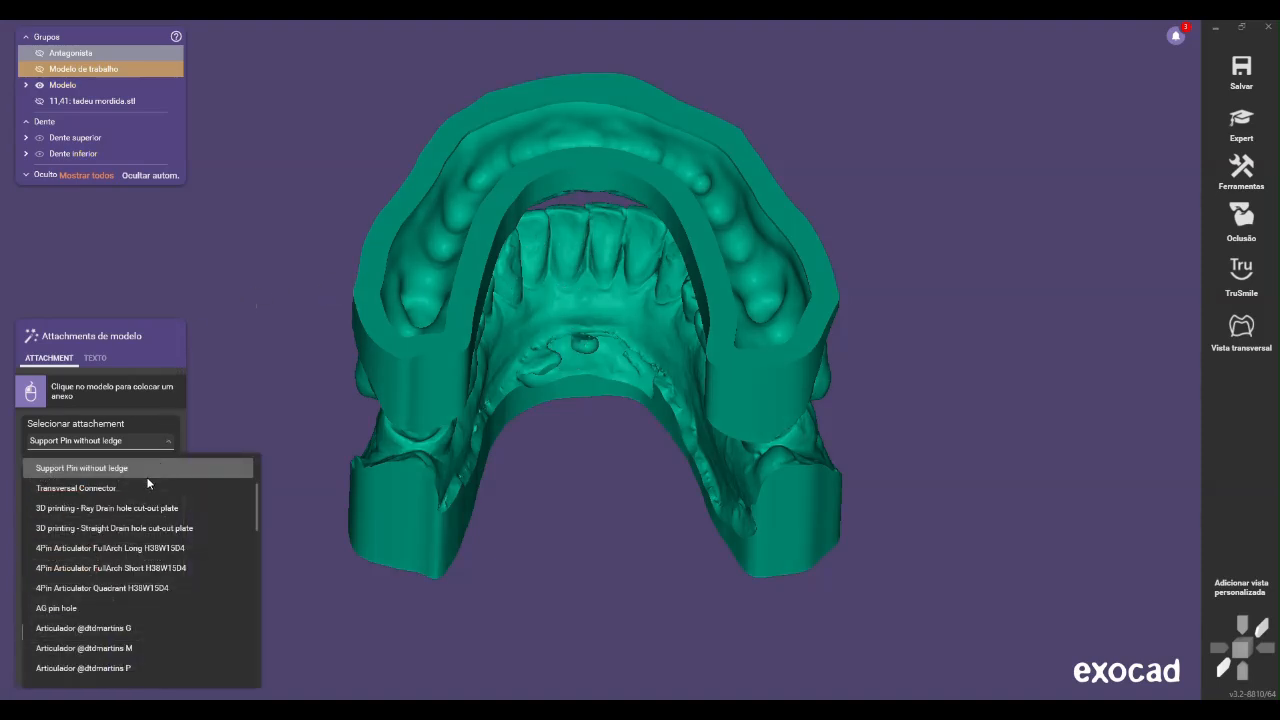
{"action": "left_click", "coordinate": [144, 502]}
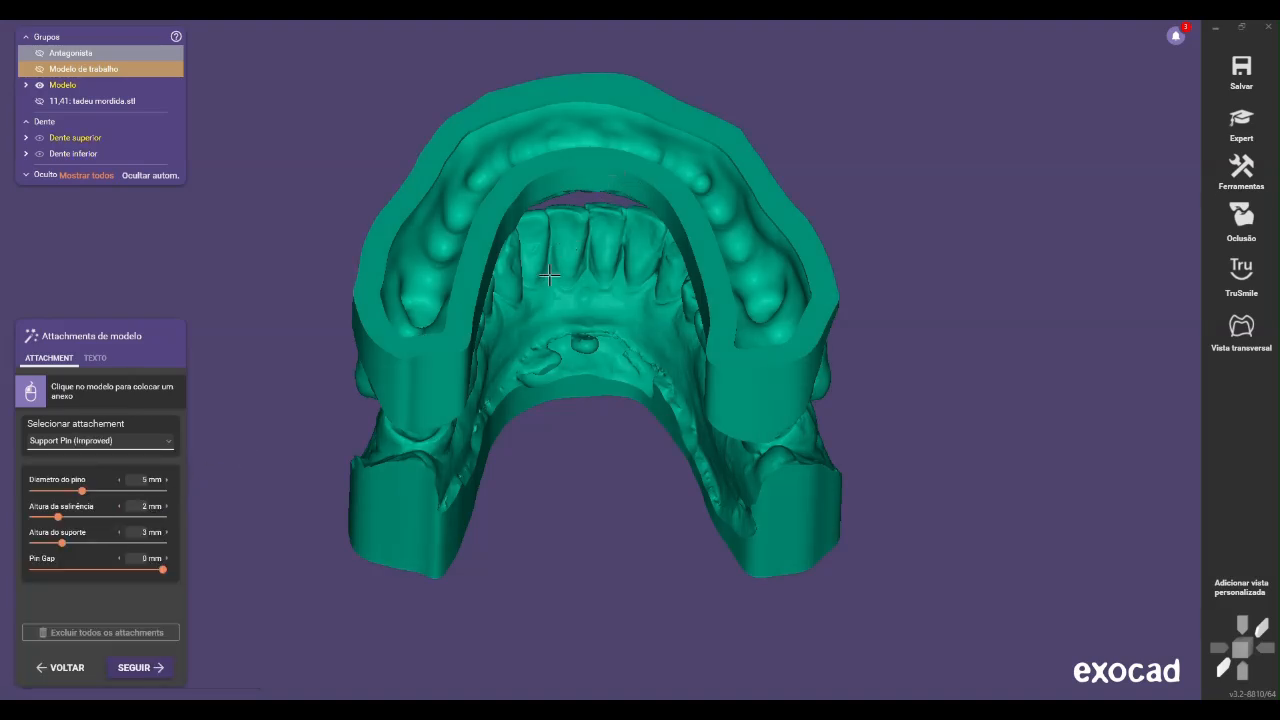
{"action": "left_click", "coordinate": [549, 270]}
{"action": "right_click_drag", "start_coordinate": [604, 246], "coordinate": [630, 235]}
{"action": "left_click_drag", "start_coordinate": [629, 236], "coordinate": [583, 286]}
{"action": "left_click", "coordinate": [581, 335]}
{"action": "left_click_drag", "start_coordinate": [576, 290], "coordinate": [593, 304]}
{"action": "left_click", "coordinate": [588, 426]}
{"action": "right_click_drag", "start_coordinate": [632, 346], "coordinate": [631, 371]}
{"action": "scroll", "coordinate": [640, 368], "scroll_direction": "down", "scroll_amount": 3}
{"action": "left_click_drag", "start_coordinate": [600, 366], "coordinate": [604, 379]}
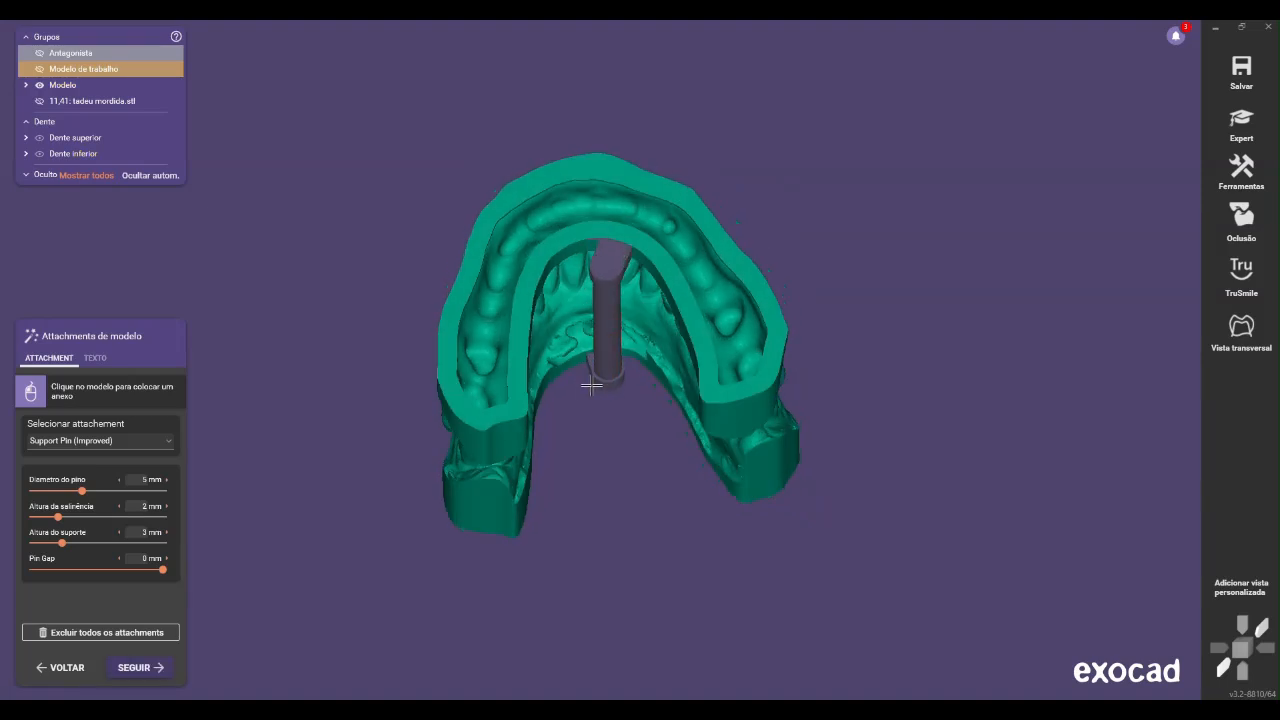
{"action": "left_click", "coordinate": [594, 384]}
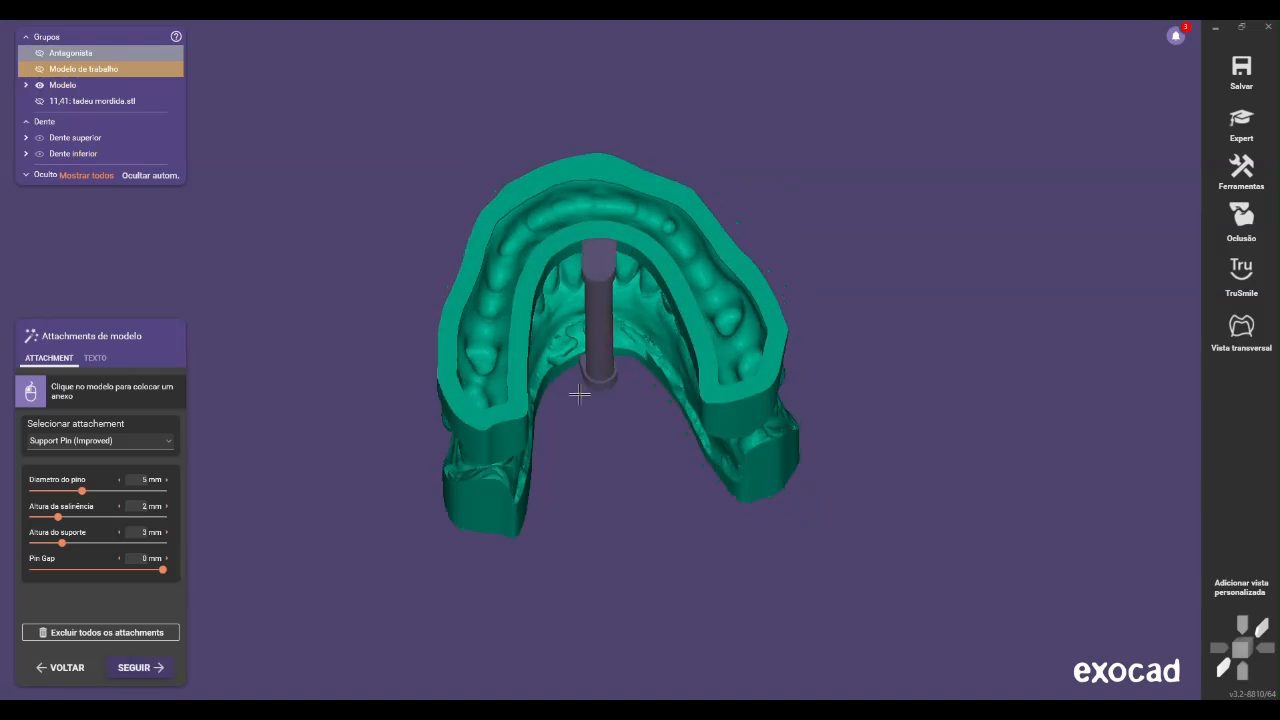
Choose the demotec OkkluFixator (Full arch) attachment and place it at the posterior end of the upper model
{"action": "left_click", "coordinate": [93, 442]}
{"action": "scroll", "coordinate": [202, 506], "scroll_direction": "down", "scroll_amount": 3}
{"action": "scroll", "coordinate": [202, 506], "scroll_direction": "down", "scroll_amount": 3}
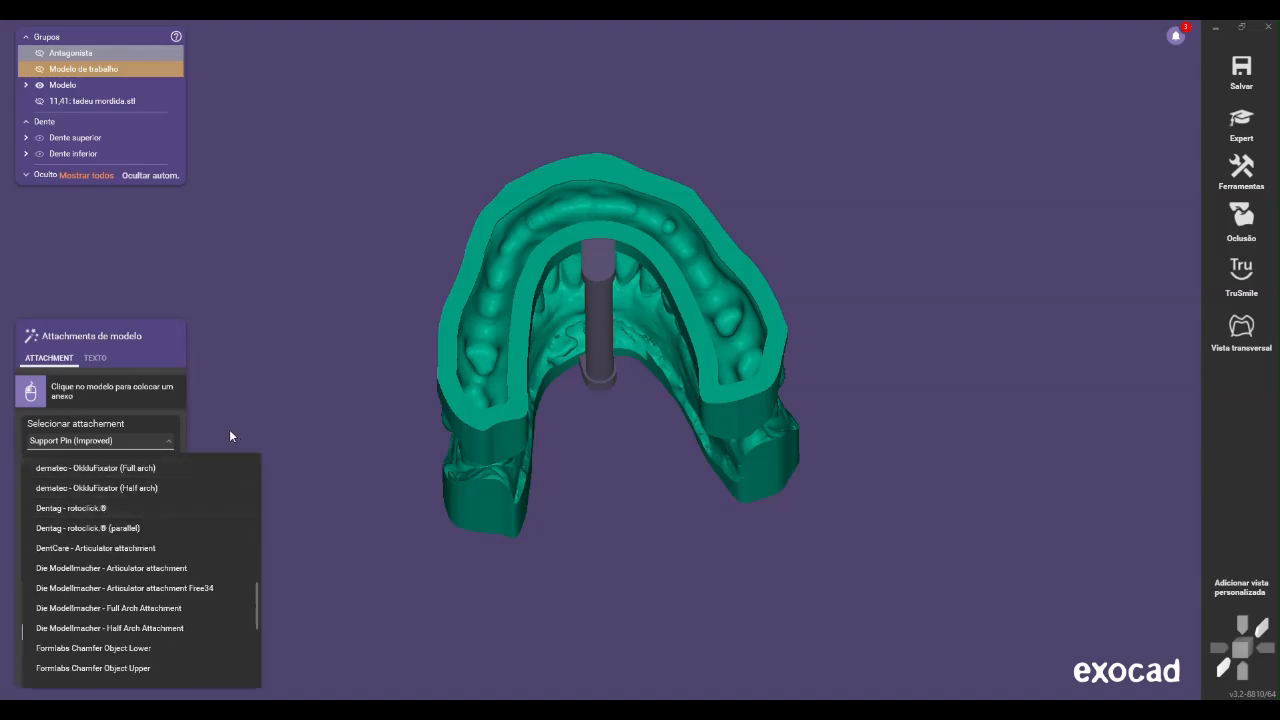
{"action": "left_click", "coordinate": [182, 487]}
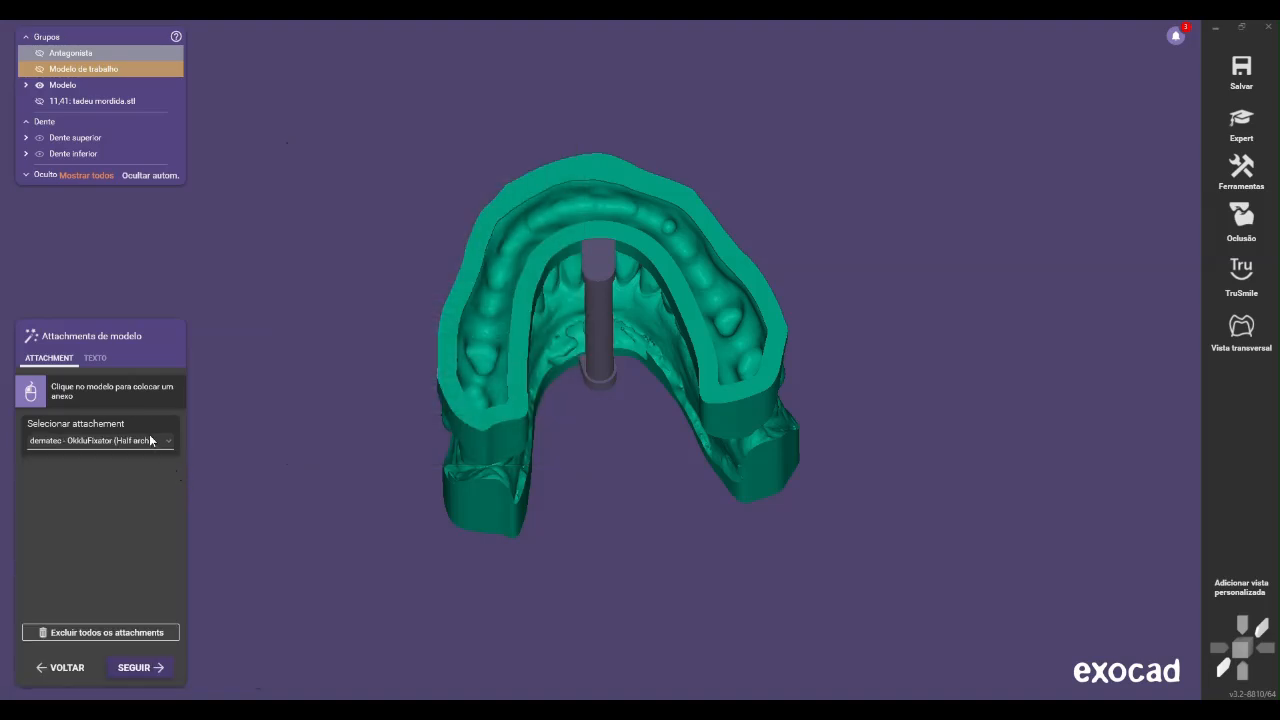
{"action": "left_click", "coordinate": [151, 441]}
{"action": "scroll", "coordinate": [136, 477], "scroll_direction": "up", "scroll_amount": 1}
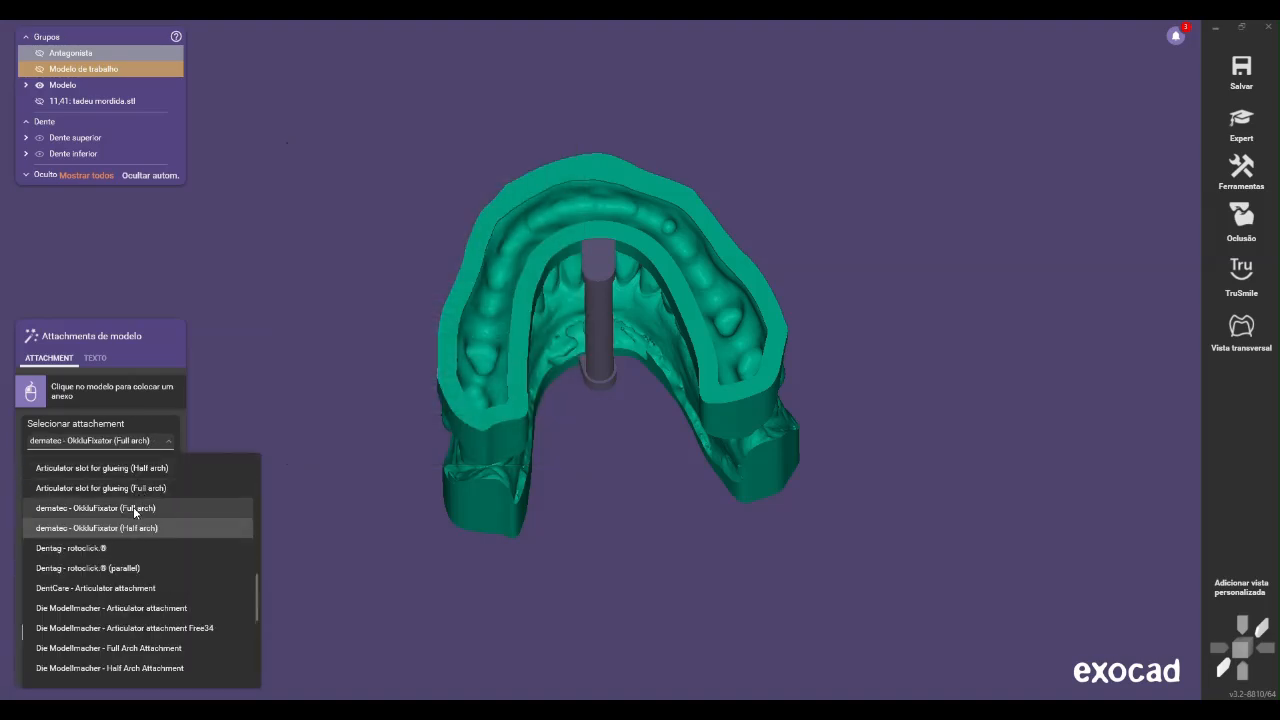
{"action": "left_click", "coordinate": [133, 507]}
{"action": "right_click_drag", "start_coordinate": [466, 421], "coordinate": [487, 475]}
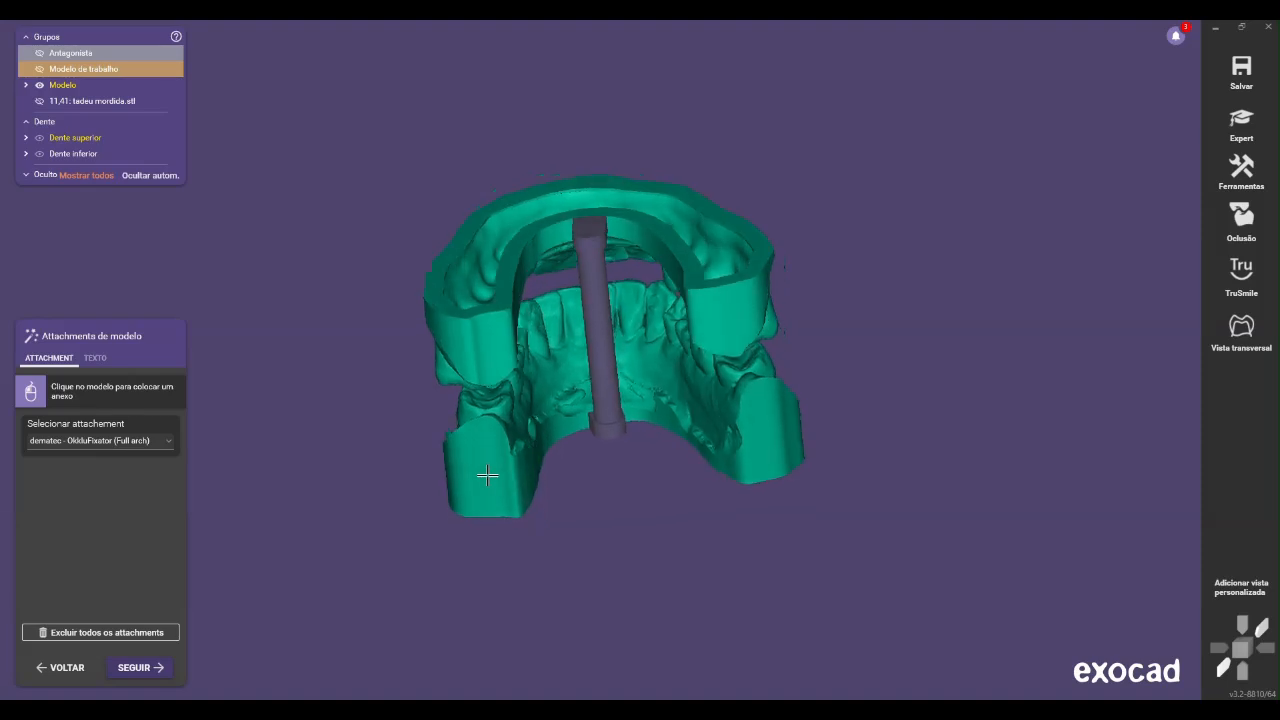
{"action": "left_click", "coordinate": [720, 345]}
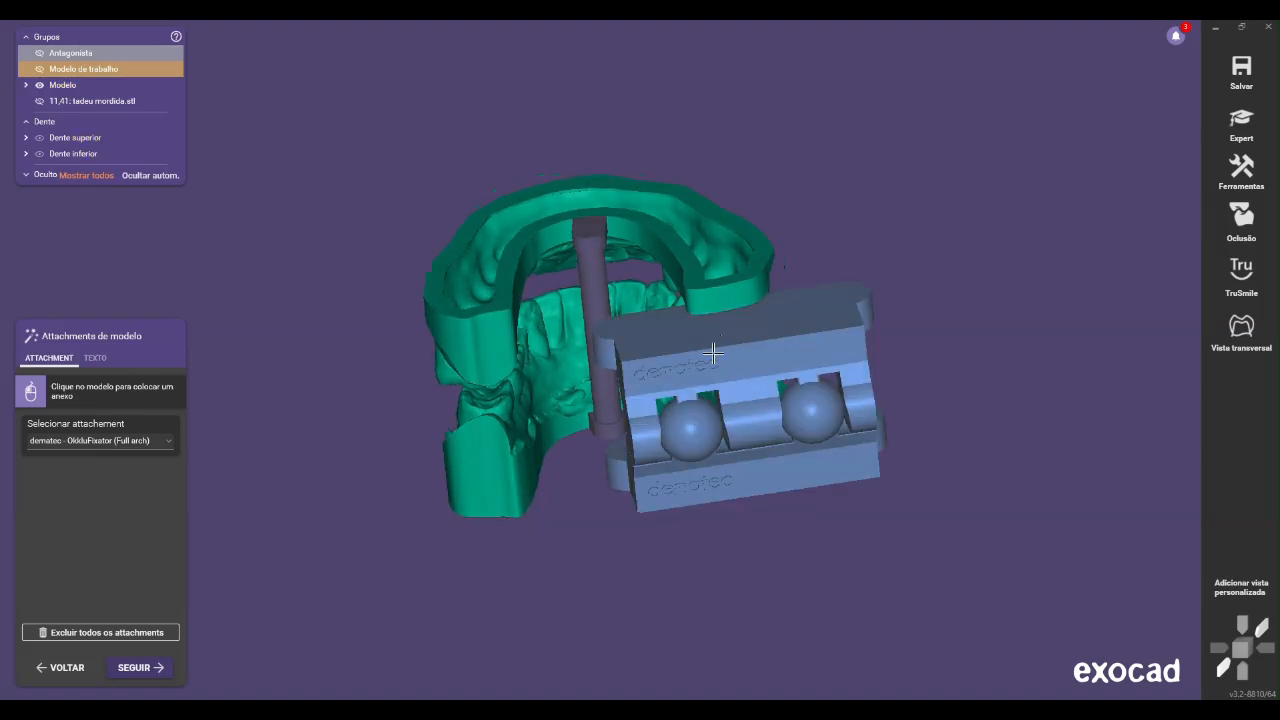
Reposition the OkkluFixator so that a single attachment spans the back of both models between their posterior ends
{"action": "left_click", "coordinate": [588, 392]}
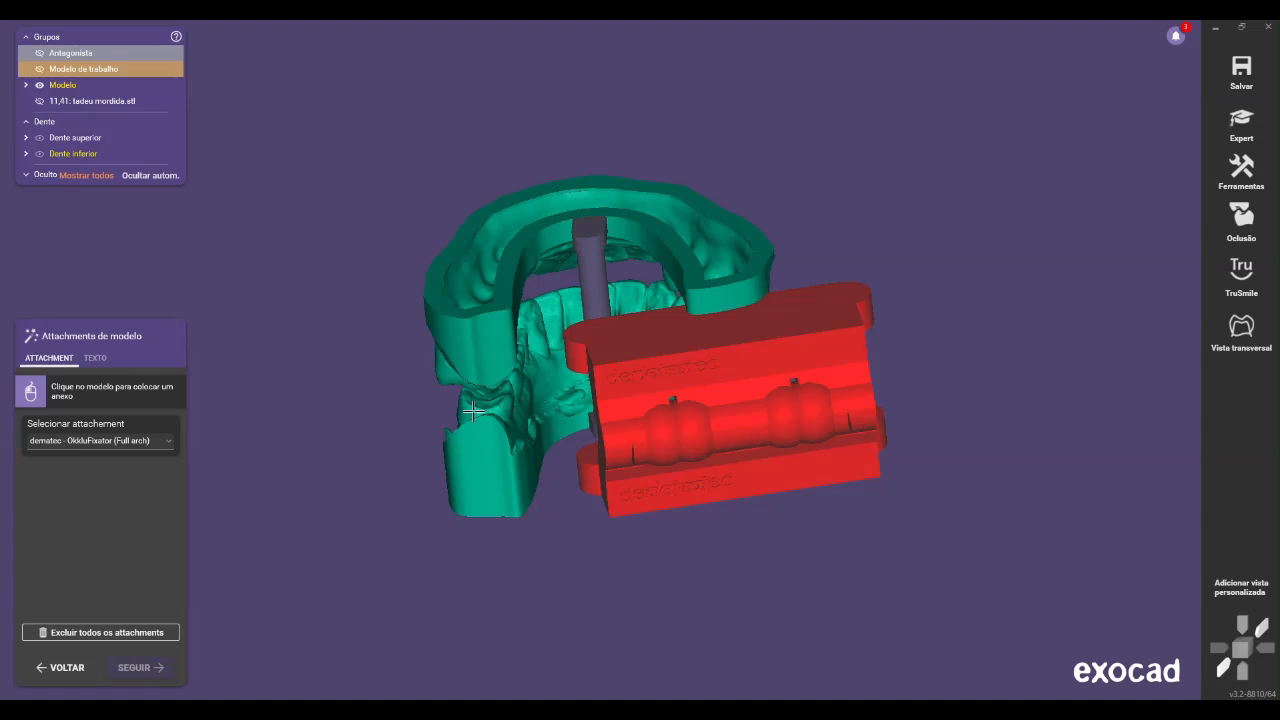
{"action": "left_click_drag", "start_coordinate": [663, 366], "coordinate": [563, 386]}
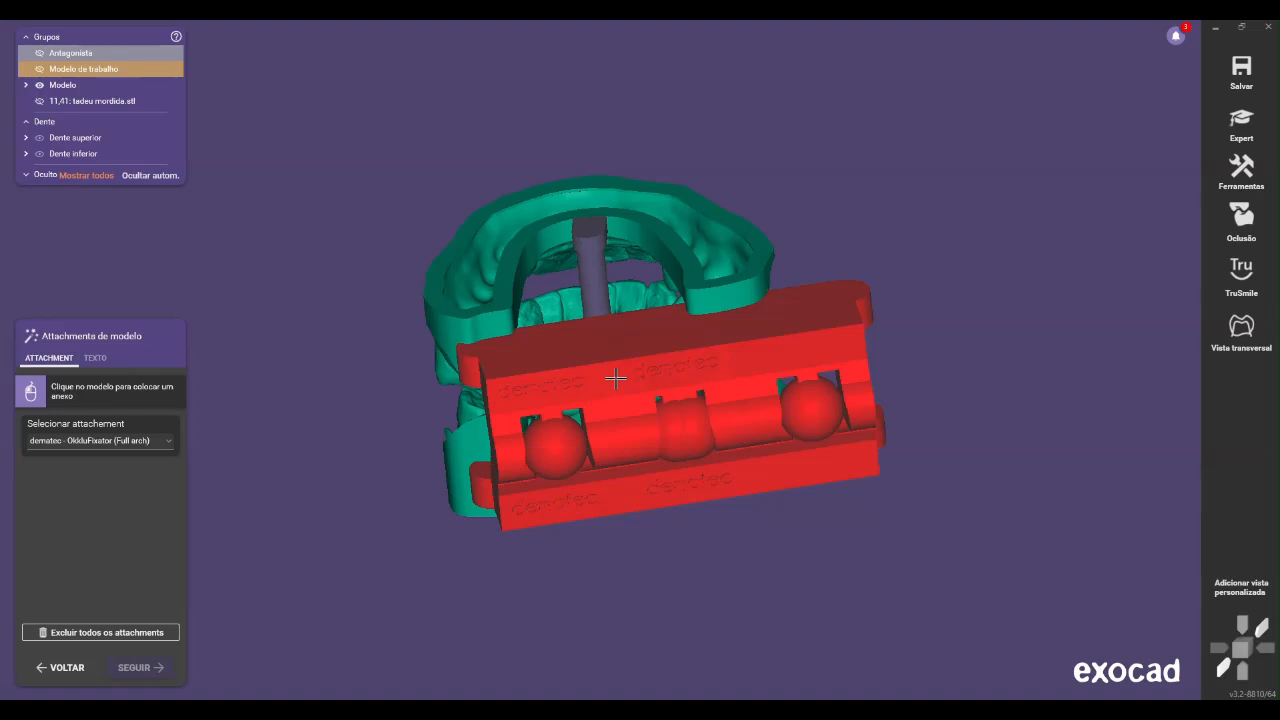
{"action": "left_click_drag", "start_coordinate": [660, 387], "coordinate": [496, 401]}
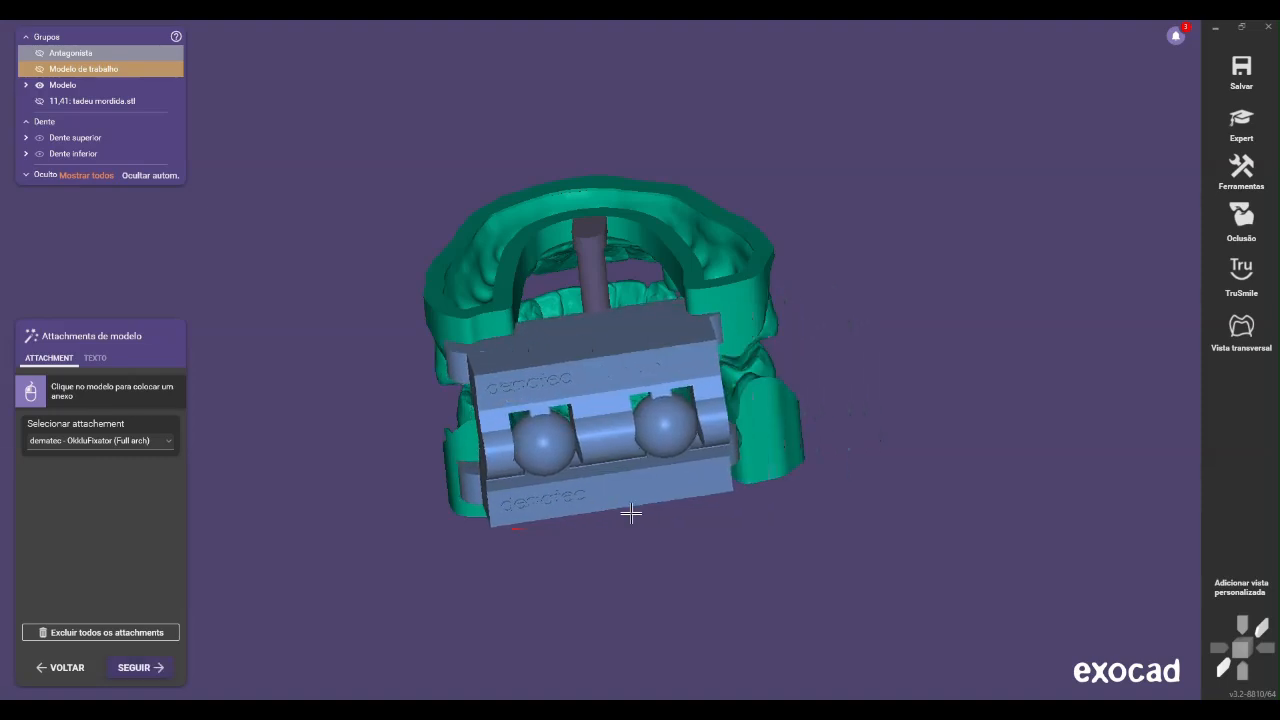
Enter the dentist's and patient's names as the raised model text and format it in bold italic Arial
{"action": "right_click_drag", "start_coordinate": [692, 522], "coordinate": [691, 523]}
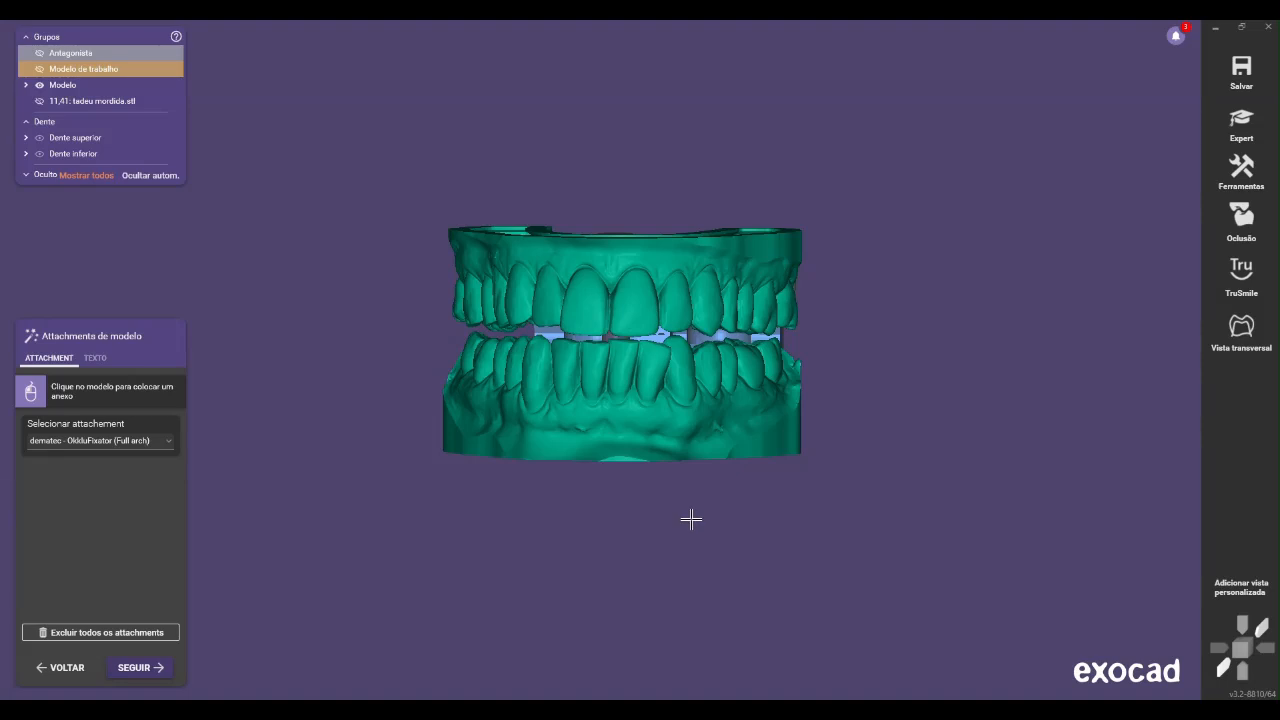
{"action": "left_click", "coordinate": [95, 358]}
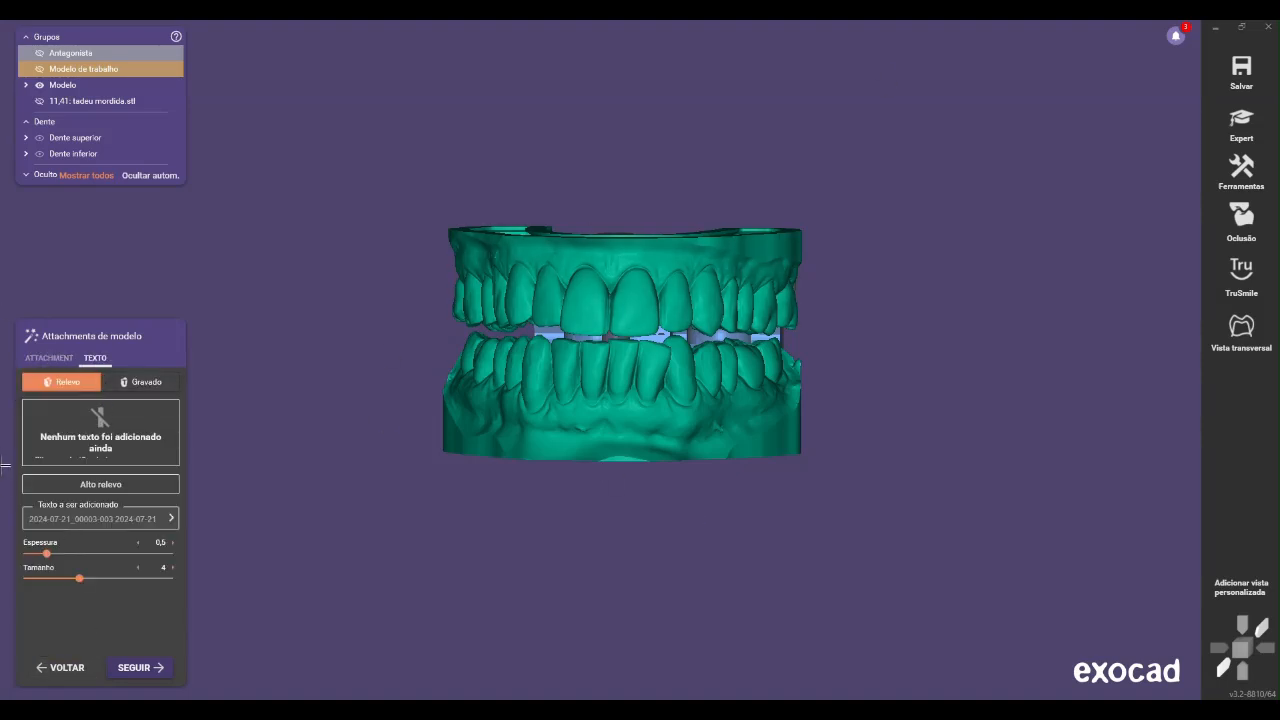
{"action": "left_click", "coordinate": [123, 518]}
{"action": "type", "text": "Dr Igor - Tadeu"}
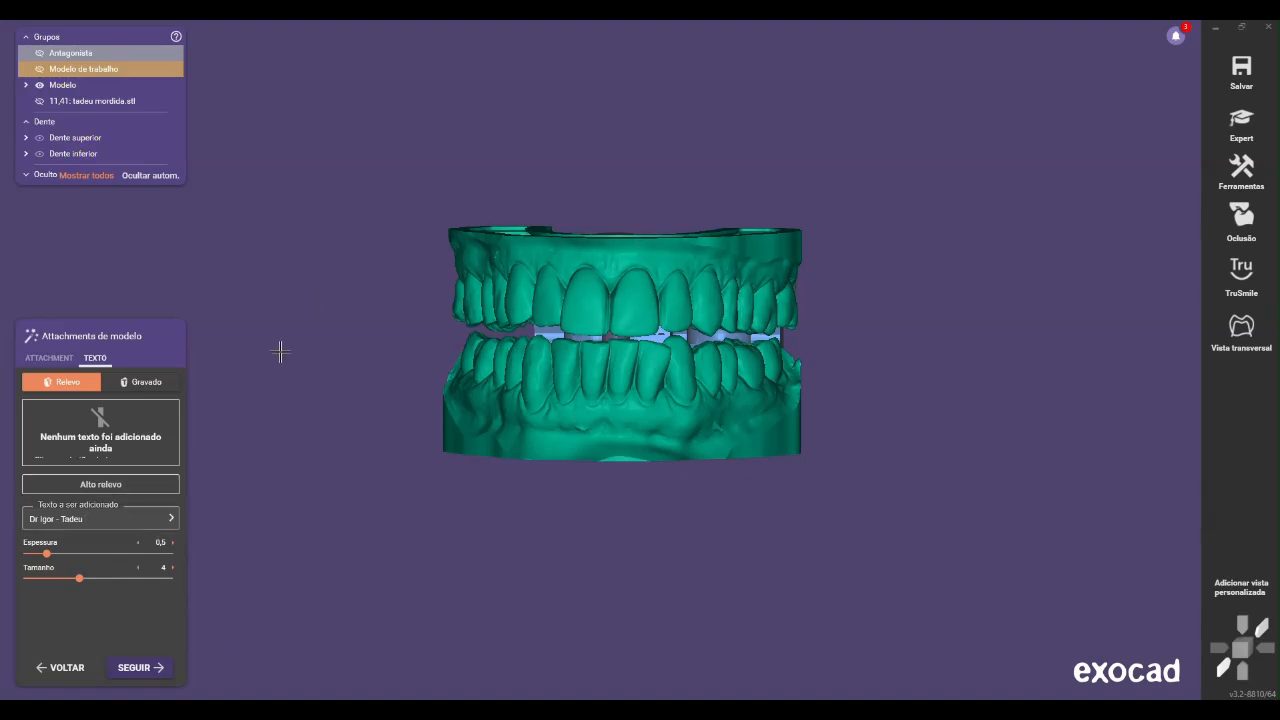
{"action": "left_click", "coordinate": [171, 521]}
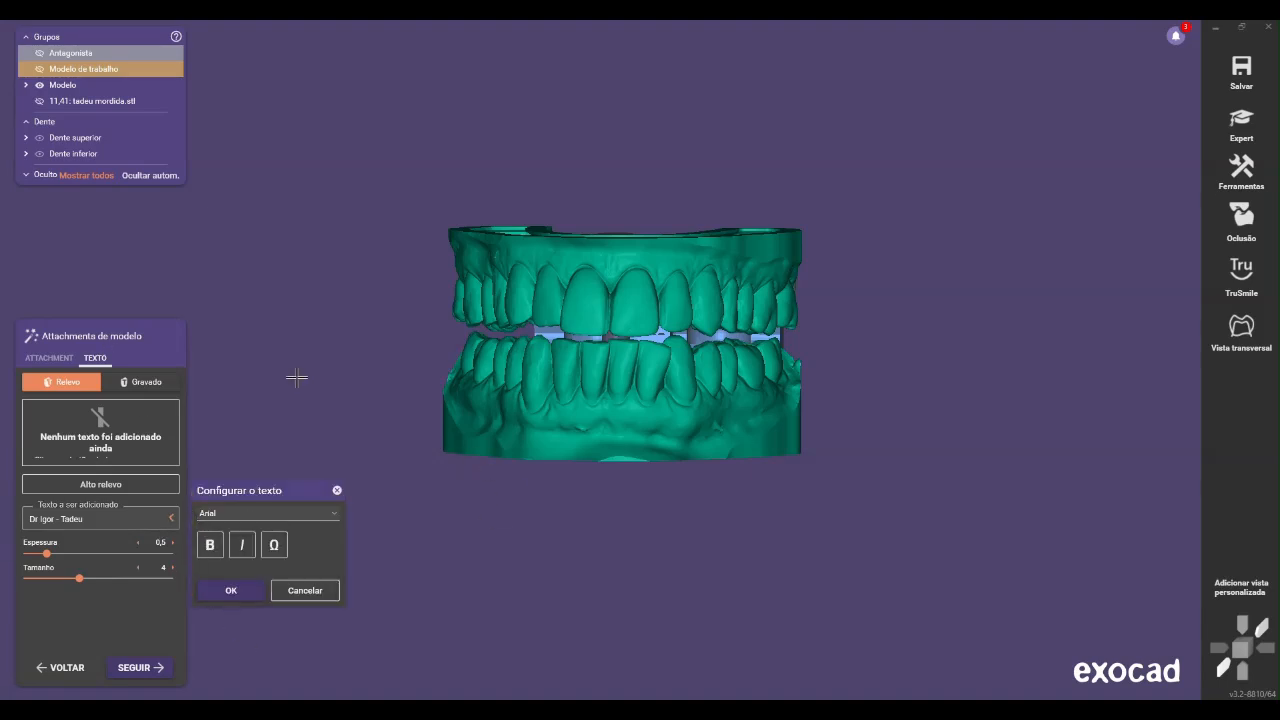
{"action": "left_click", "coordinate": [209, 545]}
{"action": "left_click", "coordinate": [237, 552]}
{"action": "left_click", "coordinate": [232, 590]}
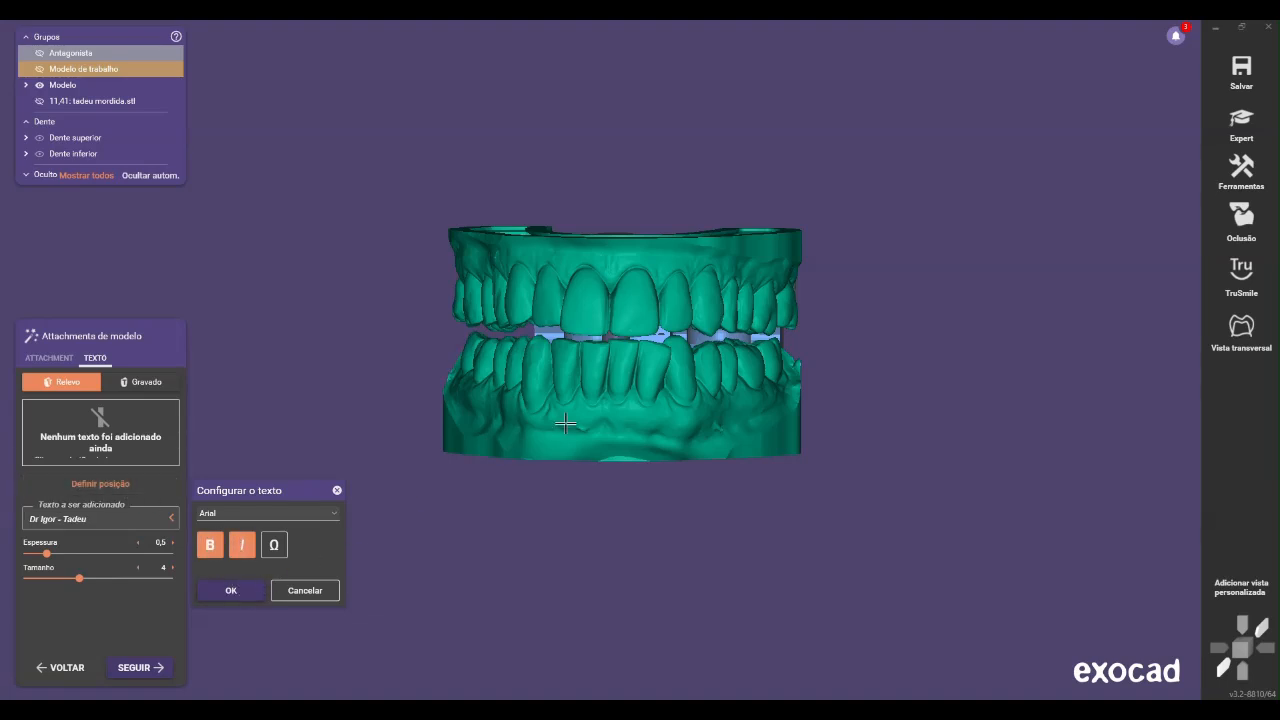
Place the embossed text on the outer side of the lower model, below the patient's right posterior teeth
{"action": "right_click_drag", "start_coordinate": [469, 427], "coordinate": [451, 431]}
{"action": "left_click_drag", "start_coordinate": [447, 428], "coordinate": [518, 437]}
{"action": "right_click_drag", "start_coordinate": [518, 437], "coordinate": [542, 452]}
{"action": "left_click_drag", "start_coordinate": [542, 452], "coordinate": [444, 392]}
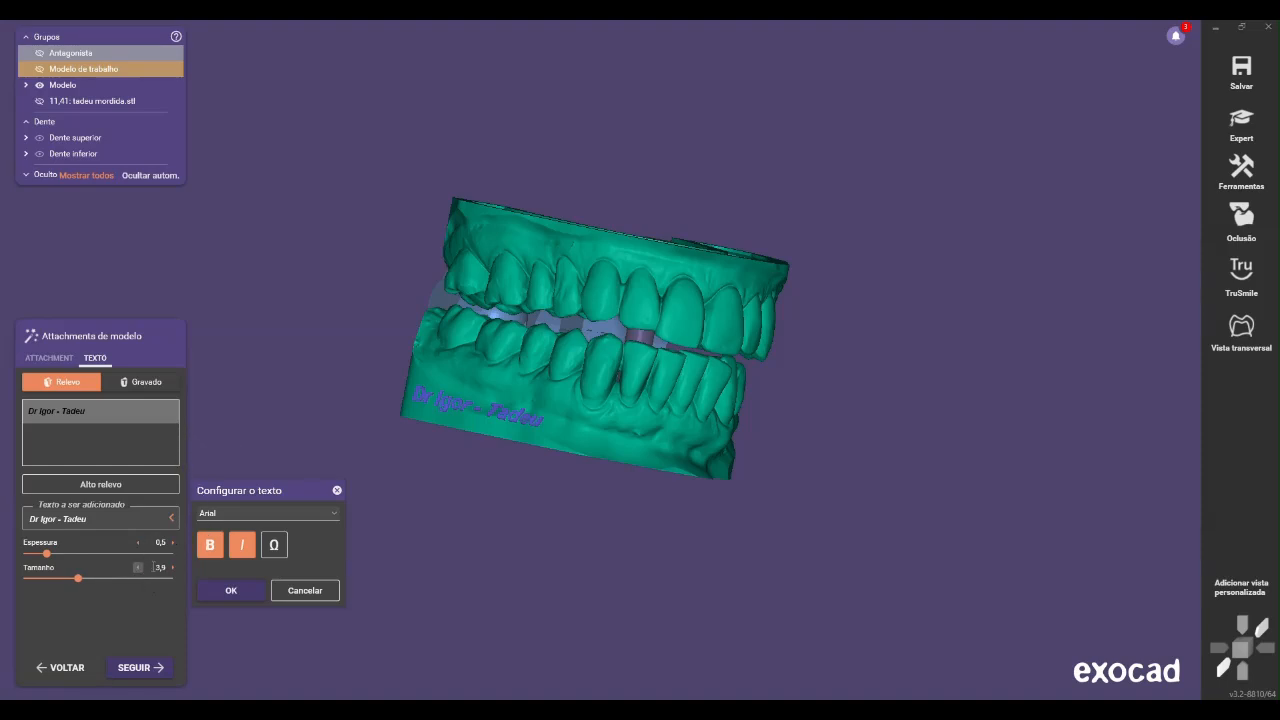
Set the embossed text's size to 3 and fit it along the lower edge of the model's side
{"action": "left_click", "coordinate": [172, 569]}
{"action": "left_click", "coordinate": [153, 615]}
{"action": "left_click_drag", "start_coordinate": [452, 400], "coordinate": [446, 411]}
{"action": "right_click_drag", "start_coordinate": [451, 365], "coordinate": [451, 365]}
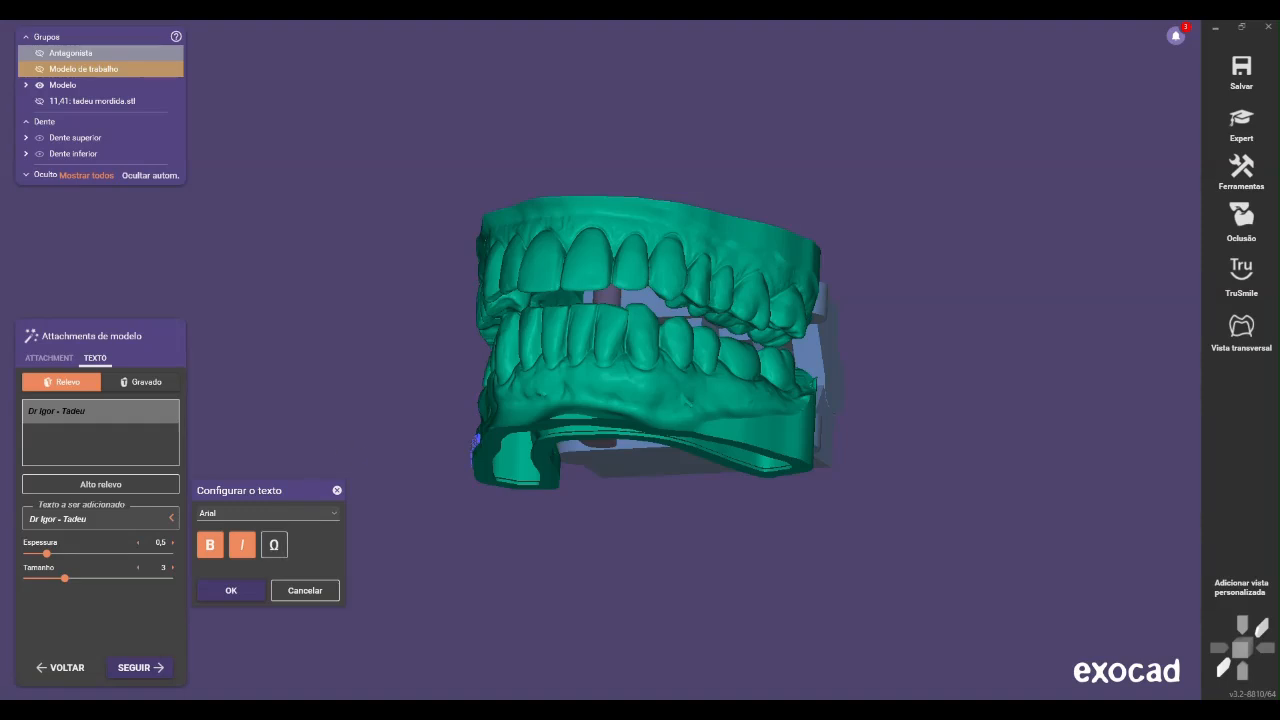
Apply the text and attachments to finish the model creation, and inspect the completed models from all sides
{"action": "left_click", "coordinate": [212, 596]}
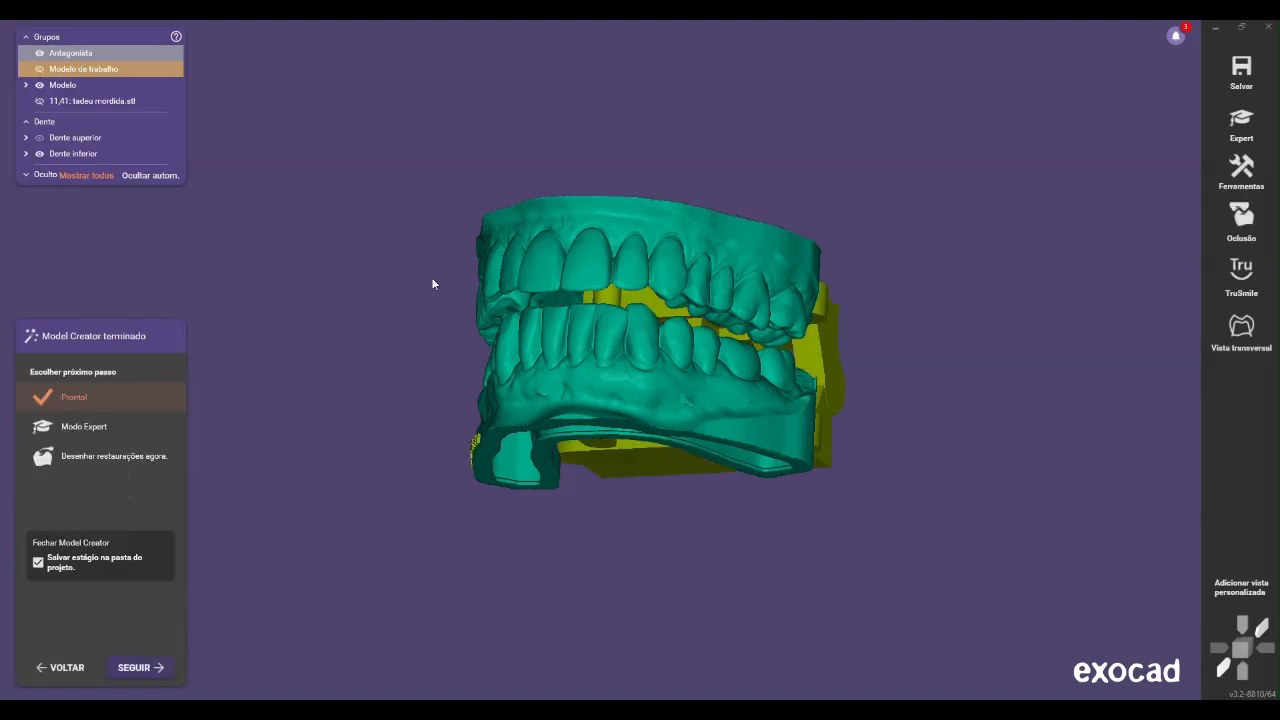
{"action": "right_click_drag", "start_coordinate": [431, 409], "coordinate": [463, 408]}
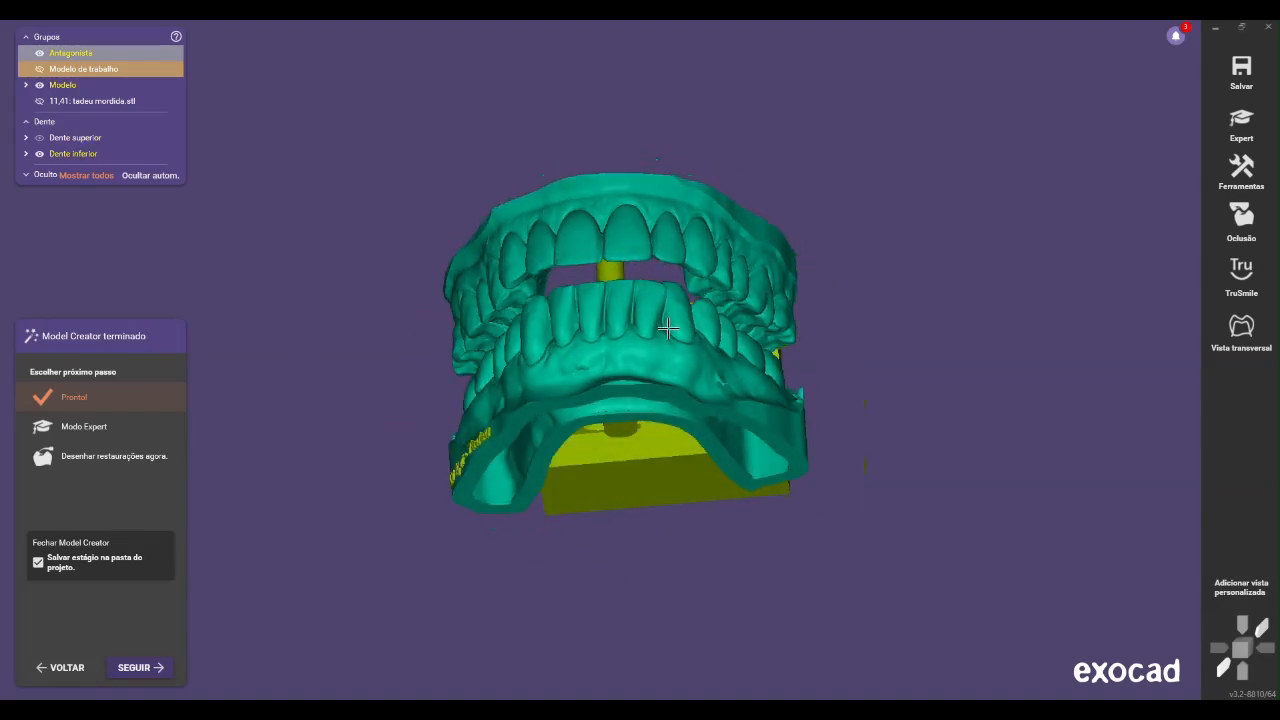
{"action": "right_click_drag", "start_coordinate": [671, 350], "coordinate": [670, 349]}
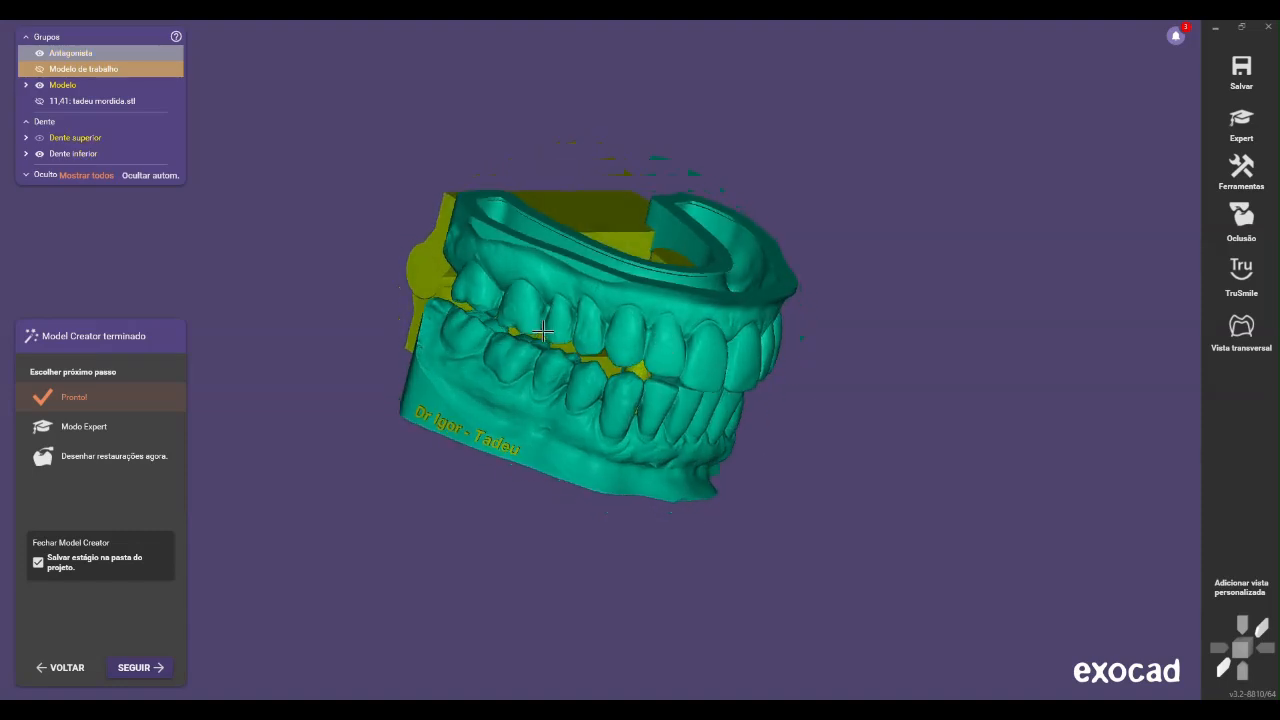